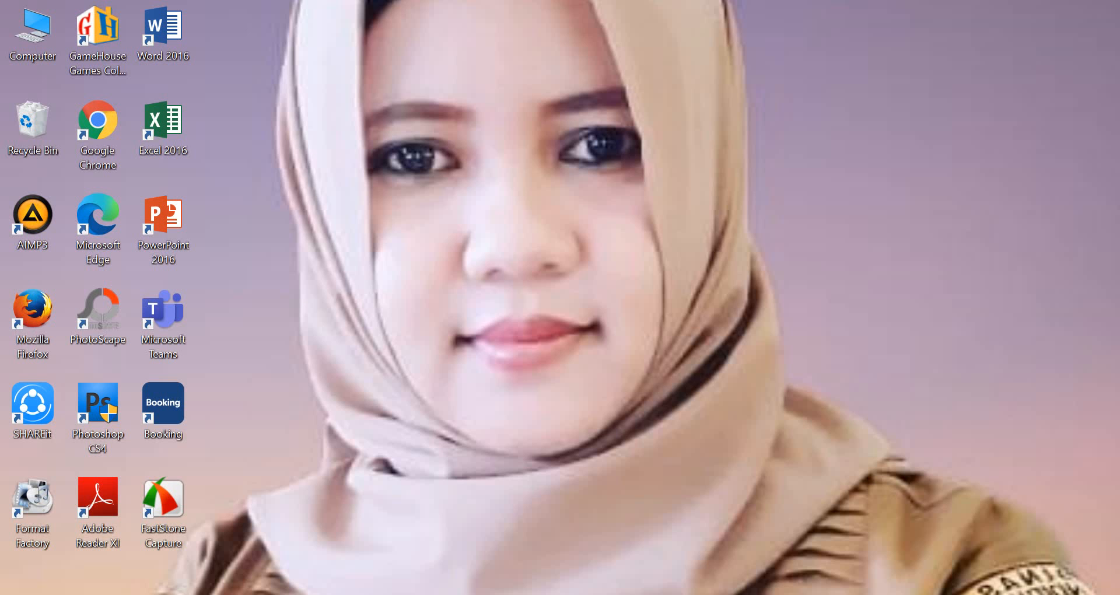
# - Switch to Chrome, go to quizizz.com and open the Perpustakaanku quiz library
pyautogui.hotkey('alt', 'Tab')
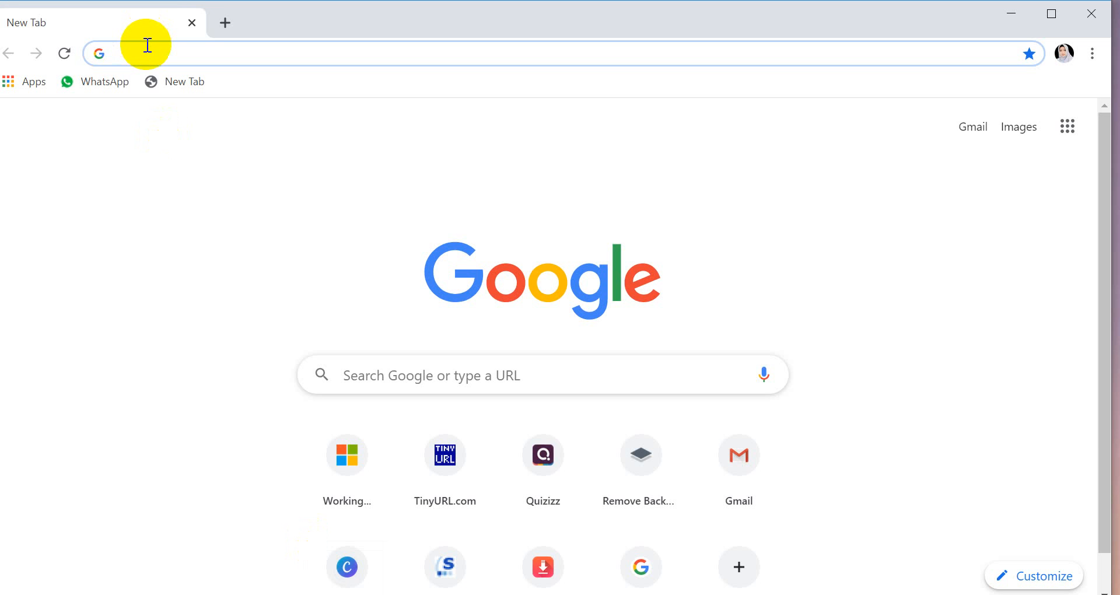
pyautogui.write('qui')
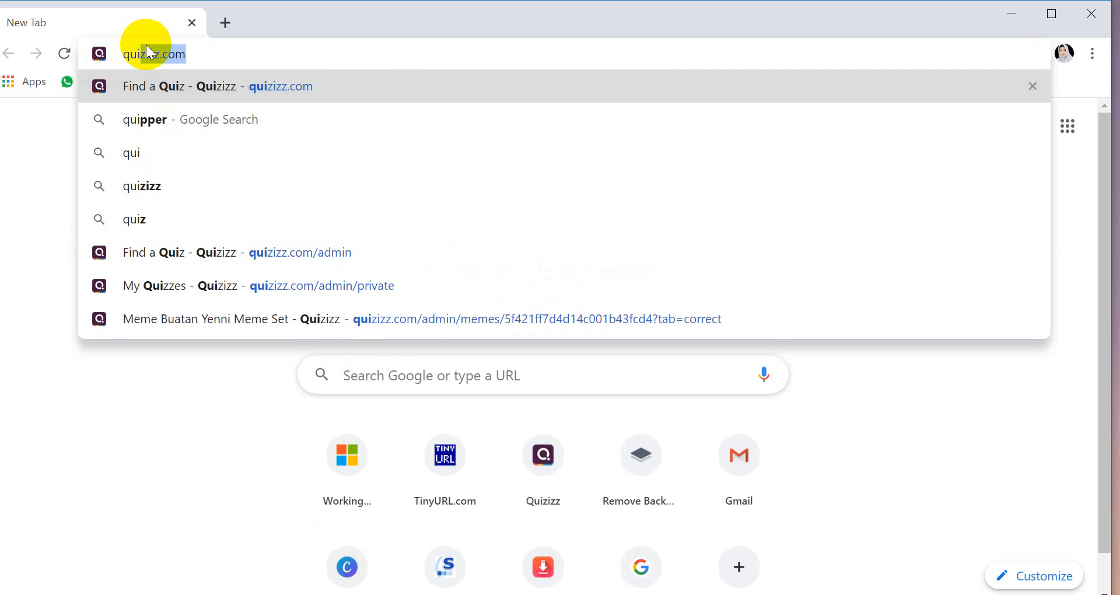
pyautogui.write('zz')
pyautogui.press('BackSpace')
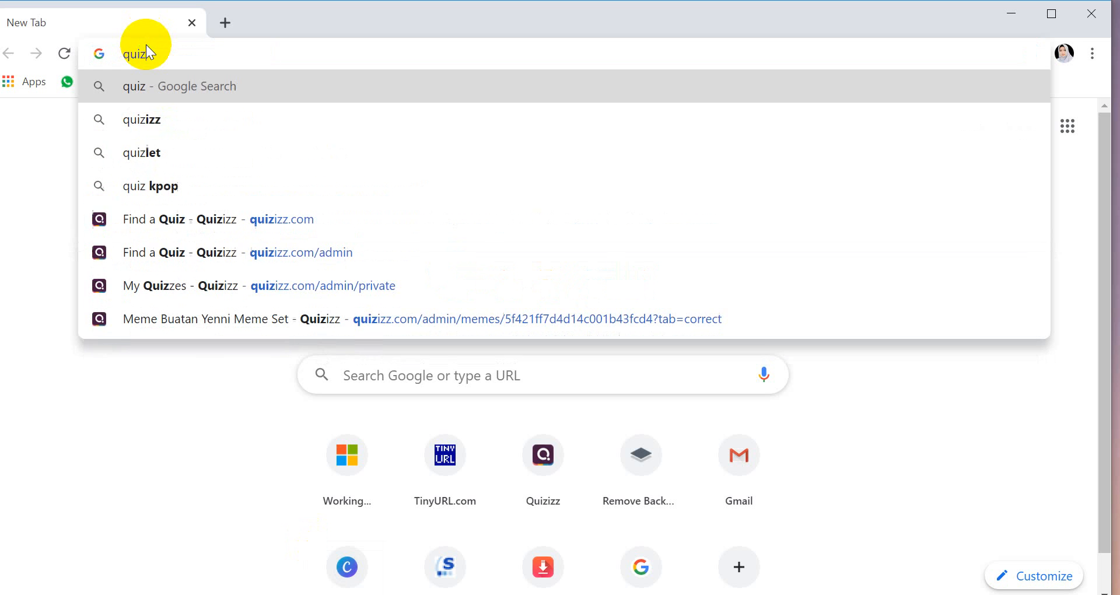
pyautogui.write('izz.c')
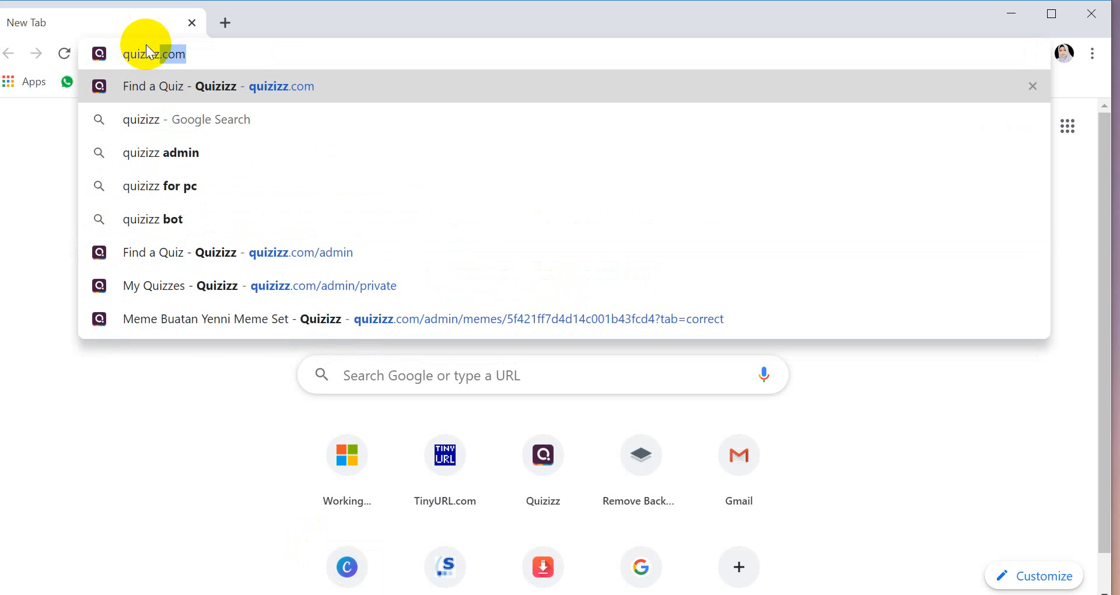
pyautogui.write('om')
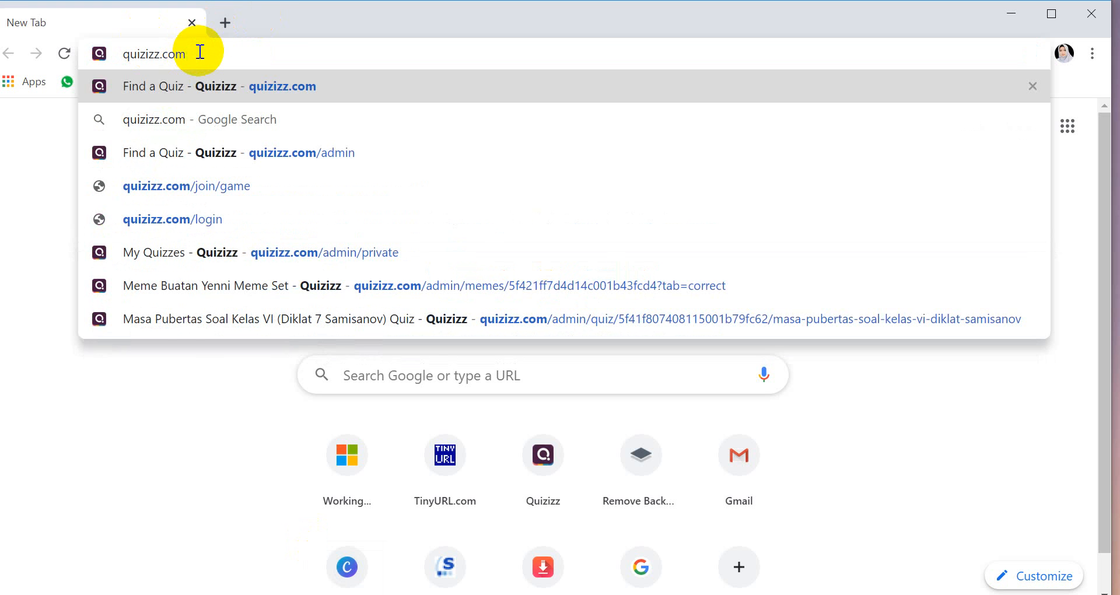
pyautogui.press('Return')
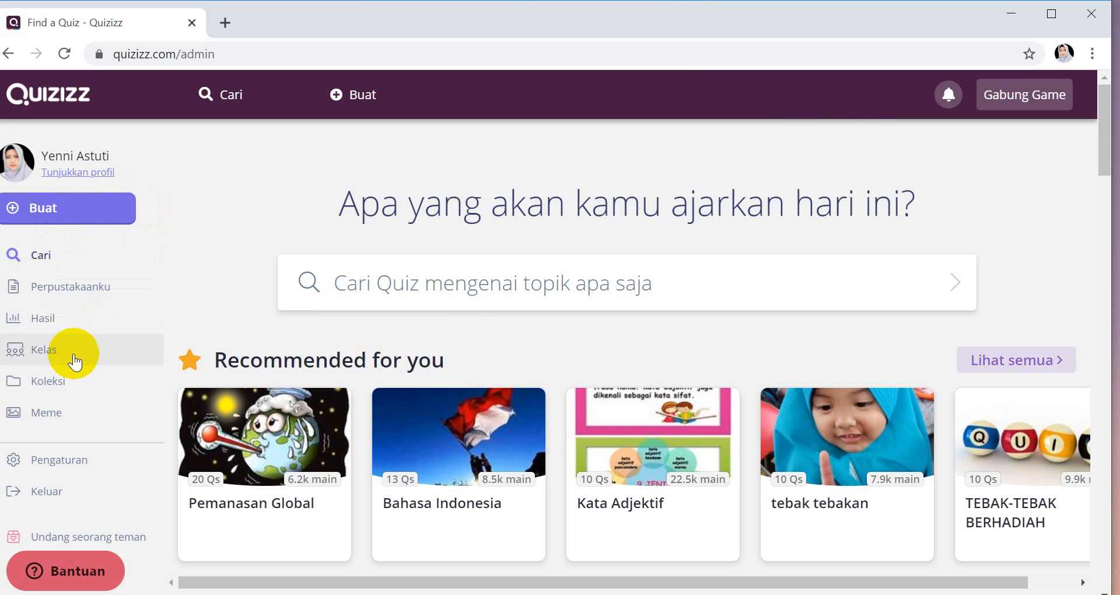
pyautogui.click(72, 297)
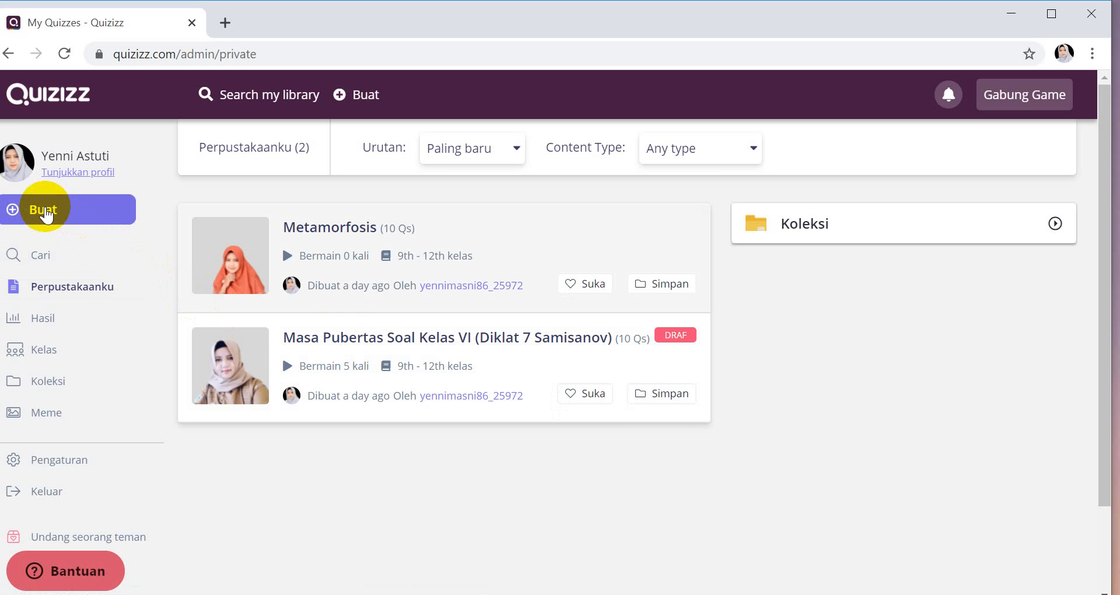
# - Create a new quiz named "Masa Pubertas Kelas VI" with Pengetahuan Alam as its subject
pyautogui.click(45, 210)
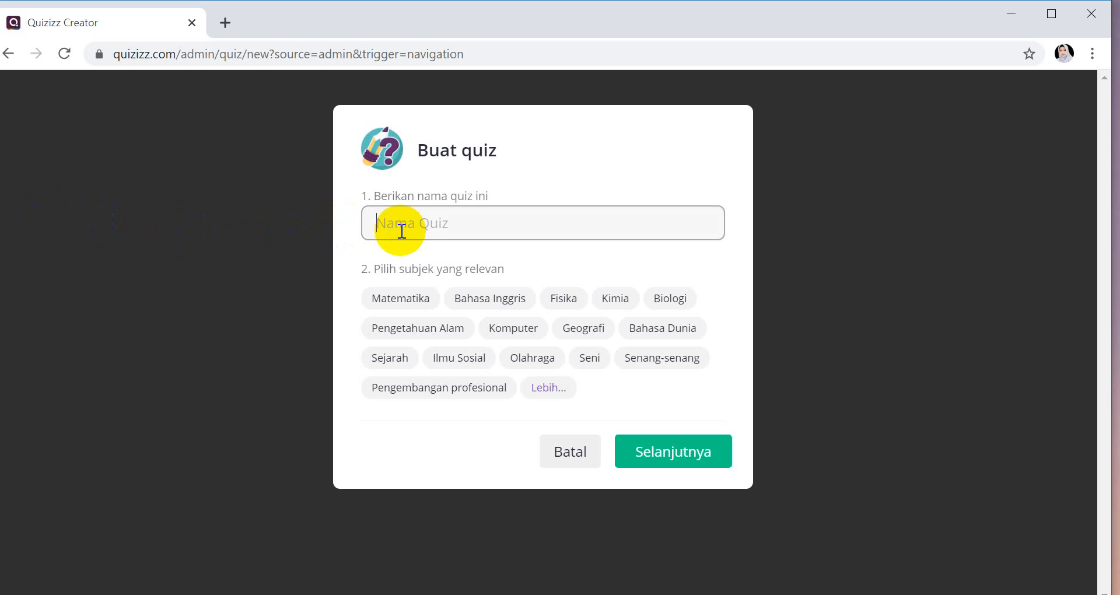
pyautogui.write('Masa Pubertas Kelas ')
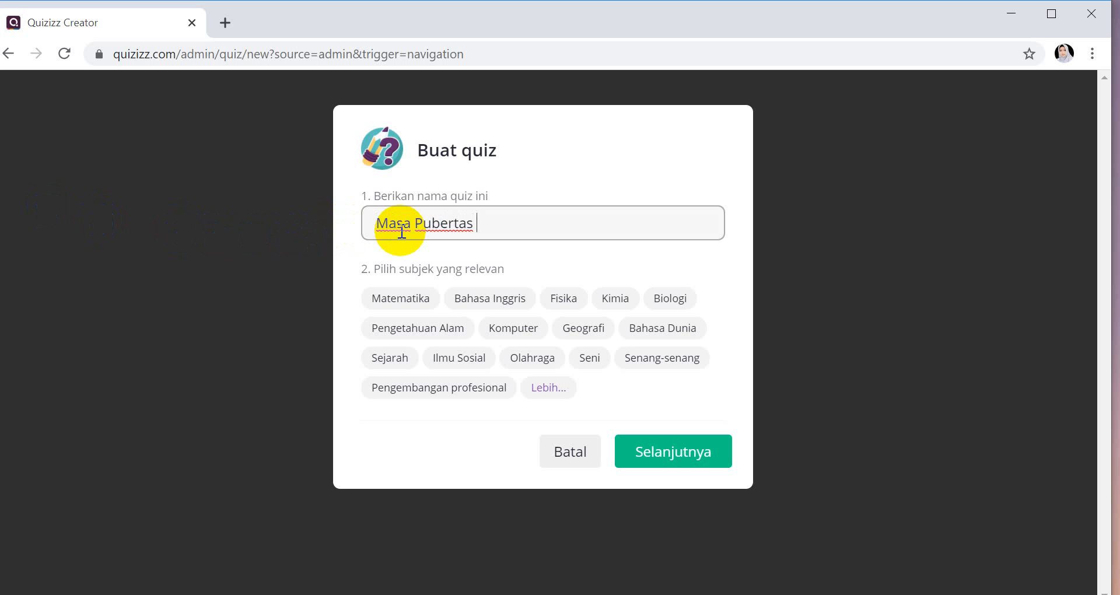
pyautogui.write('VI')
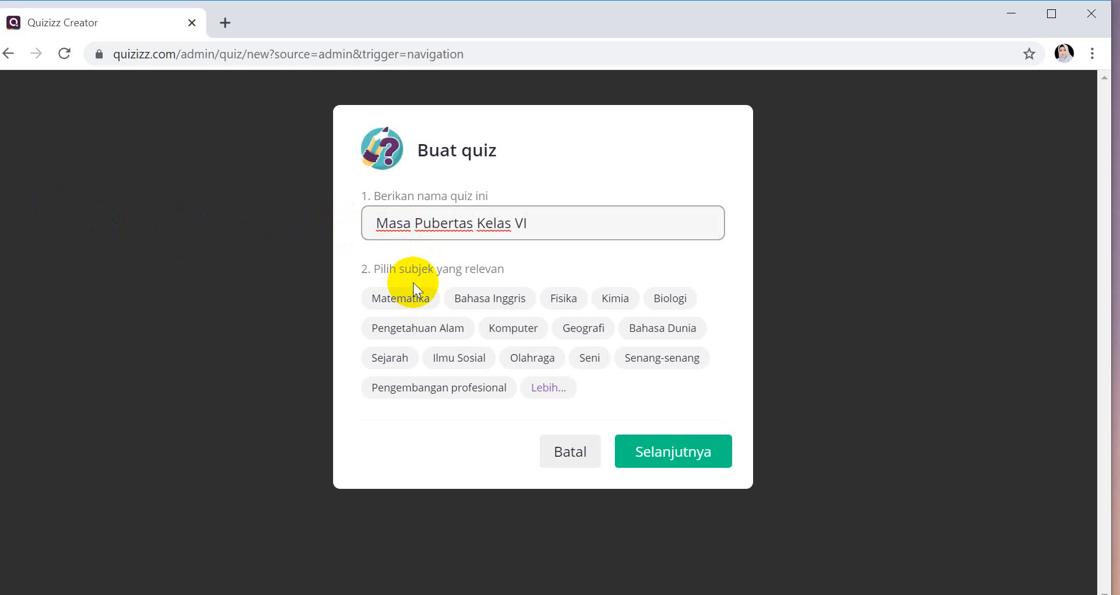
pyautogui.click(482, 292)
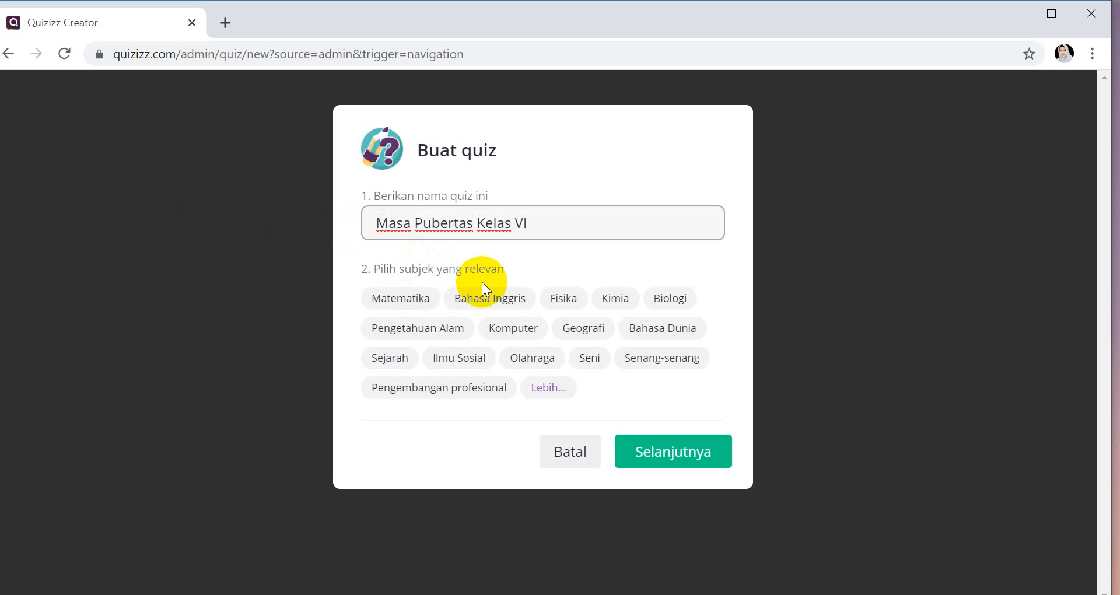
pyautogui.click(429, 325)
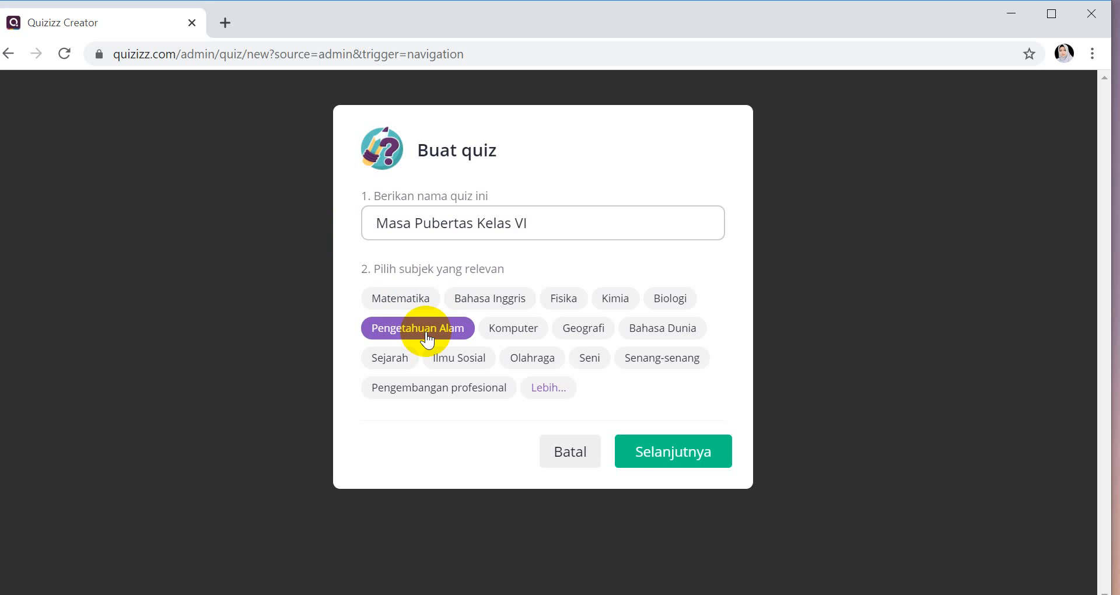
pyautogui.click(661, 456)
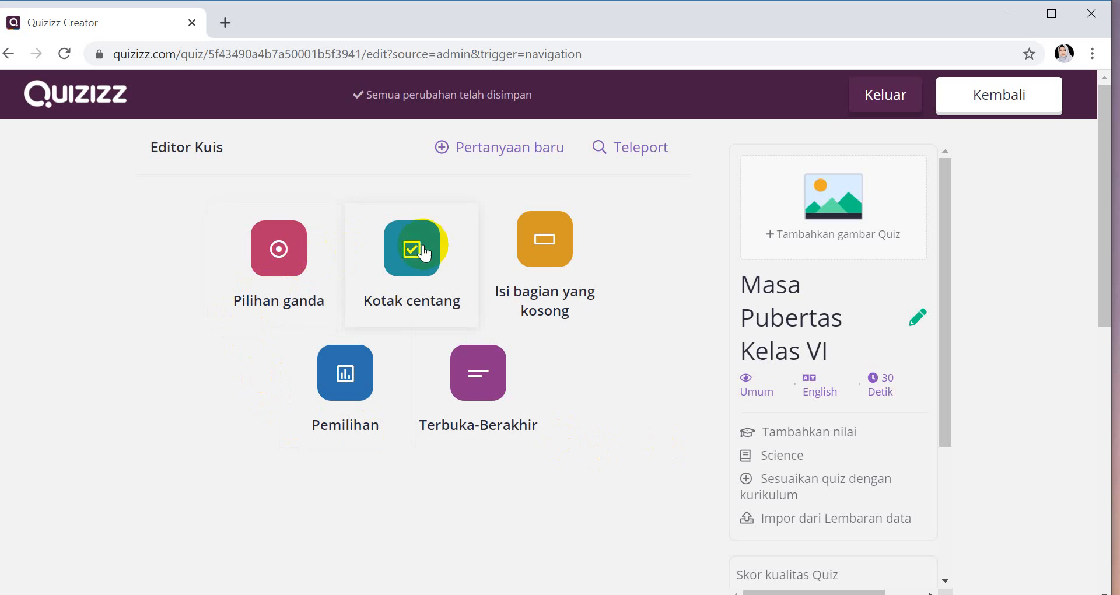
pyautogui.click(278, 256)
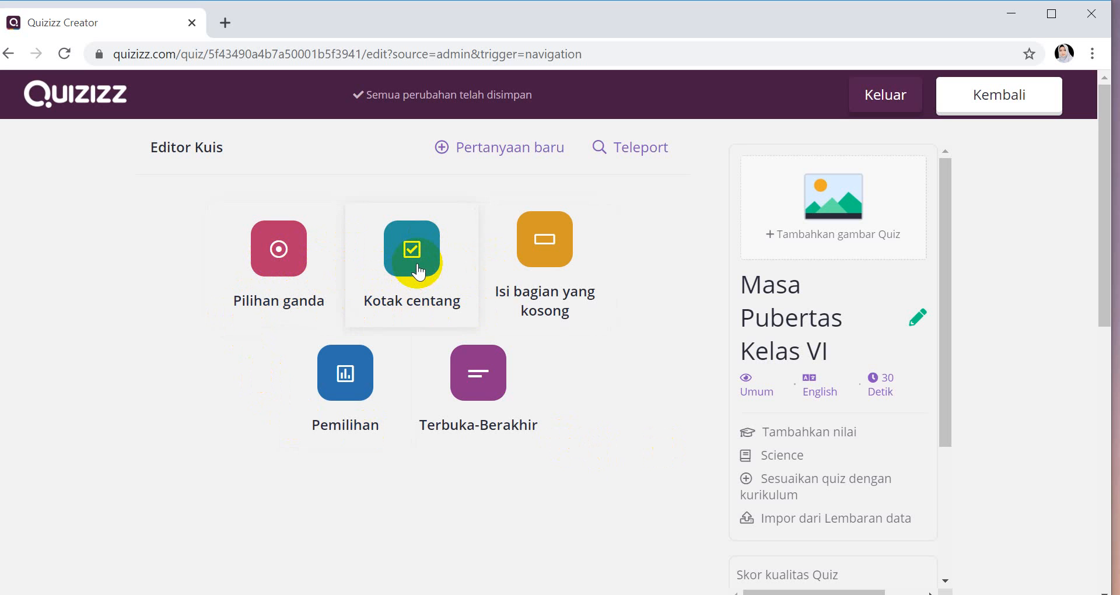
pyautogui.click(542, 272)
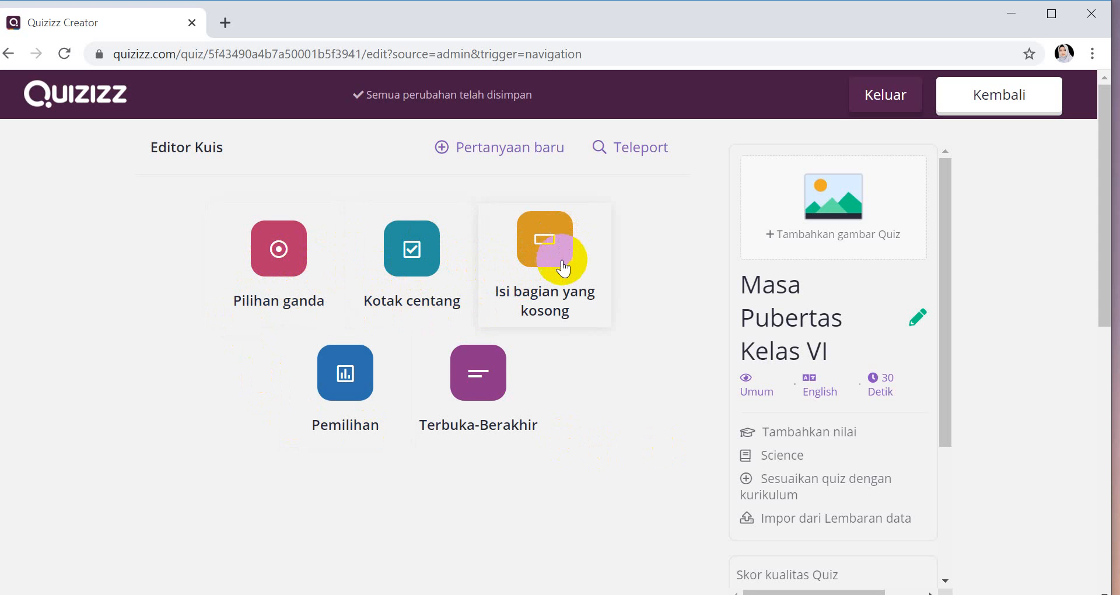
pyautogui.click(346, 384)
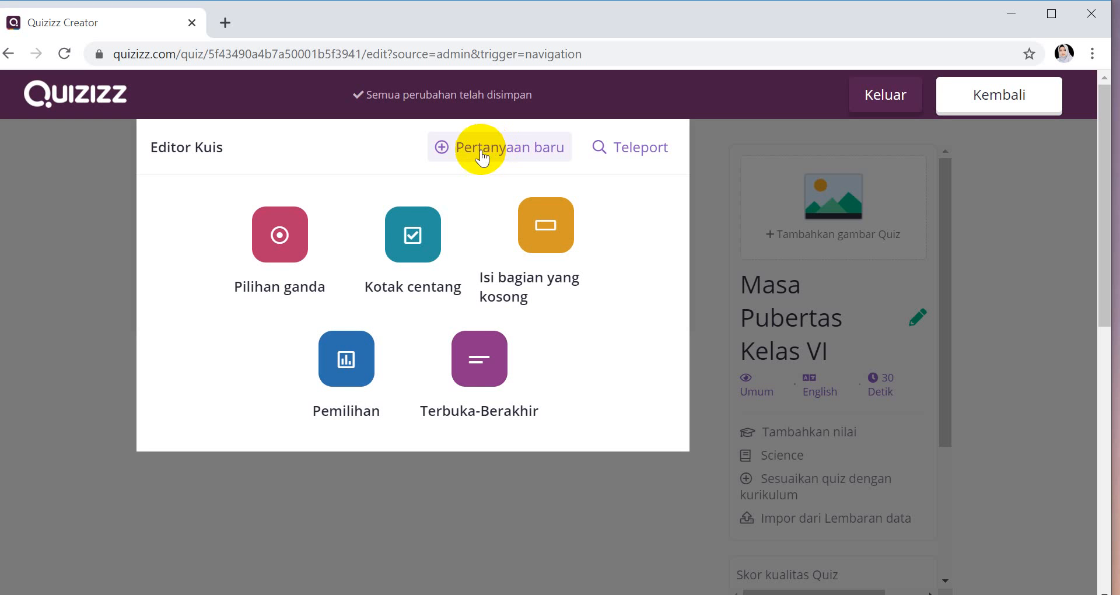
# - Add a Pilihan ganda question reading "Ciri primer masa pubertas pada perempuan adalah ..."
pyautogui.click(274, 250)
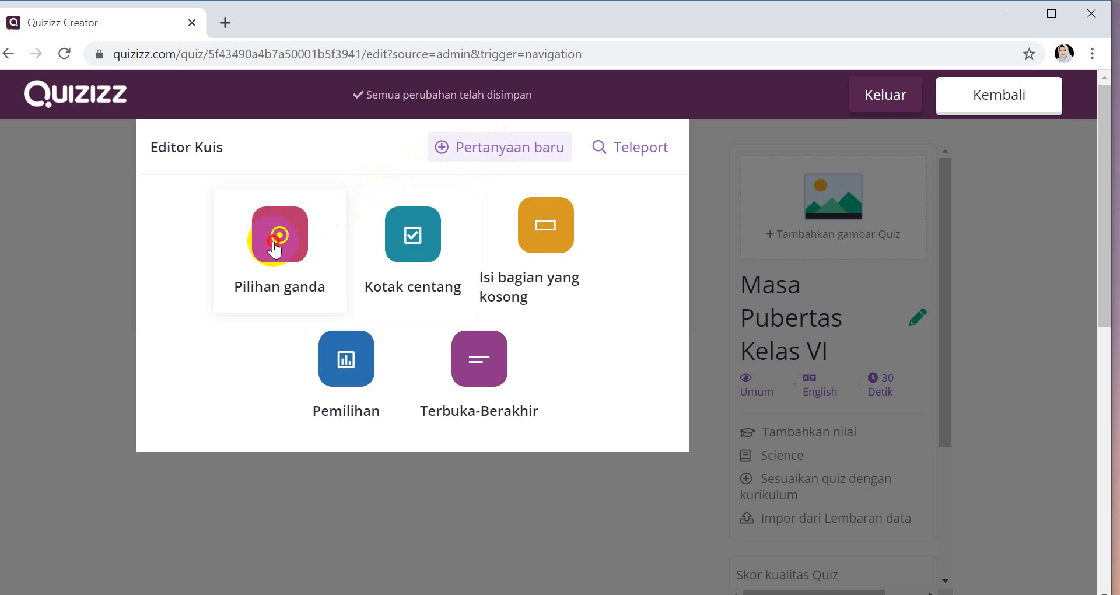
pyautogui.click(271, 223)
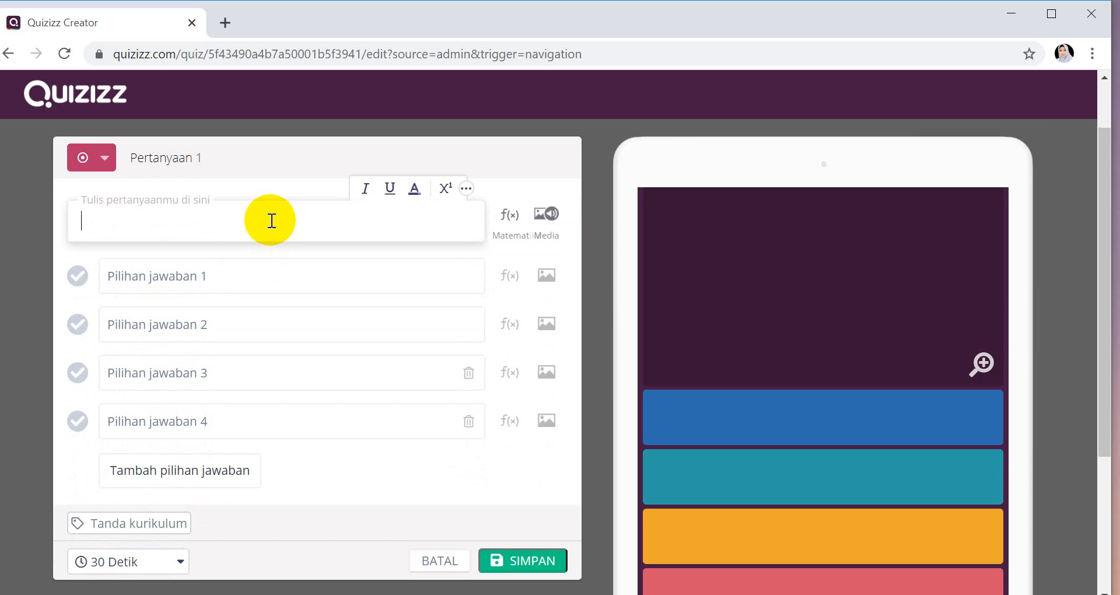
pyautogui.write('Ciri pi')
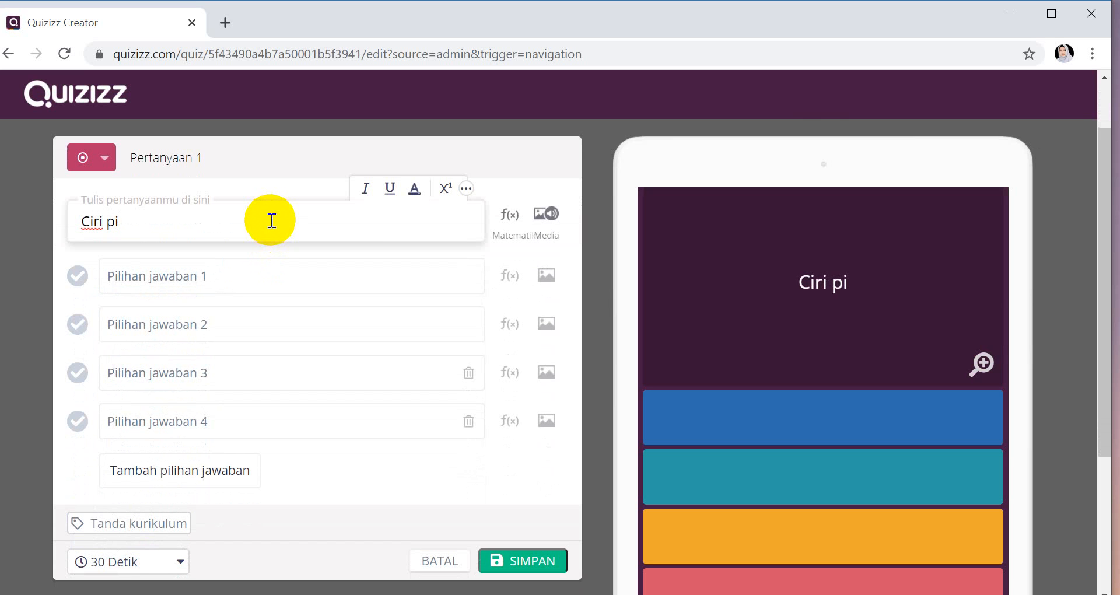
pyautogui.press('BackSpace')
pyautogui.write('rimer')
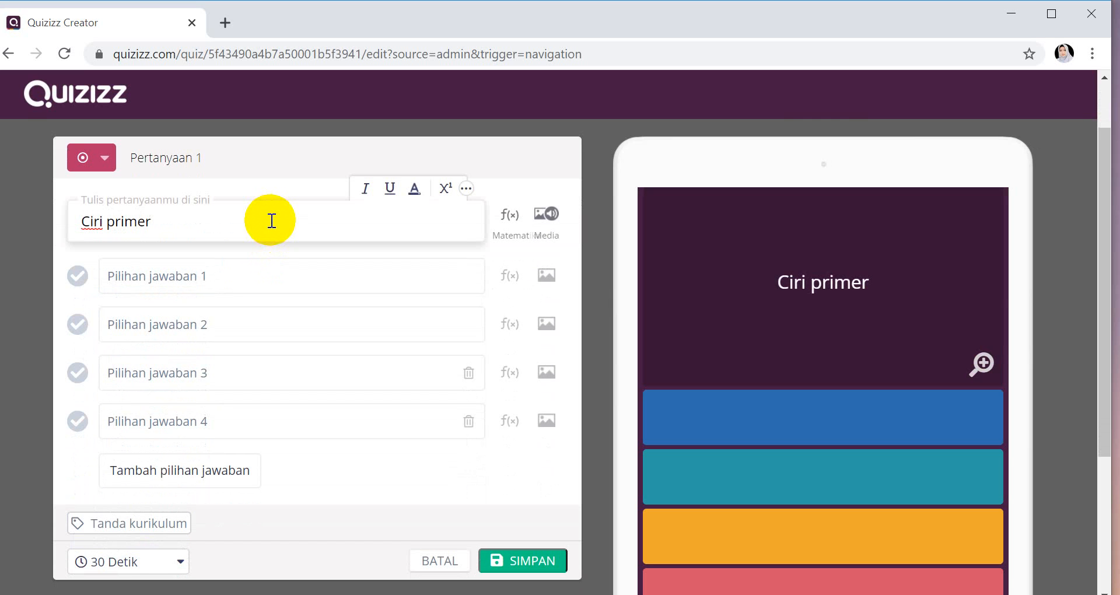
pyautogui.write(' ma')
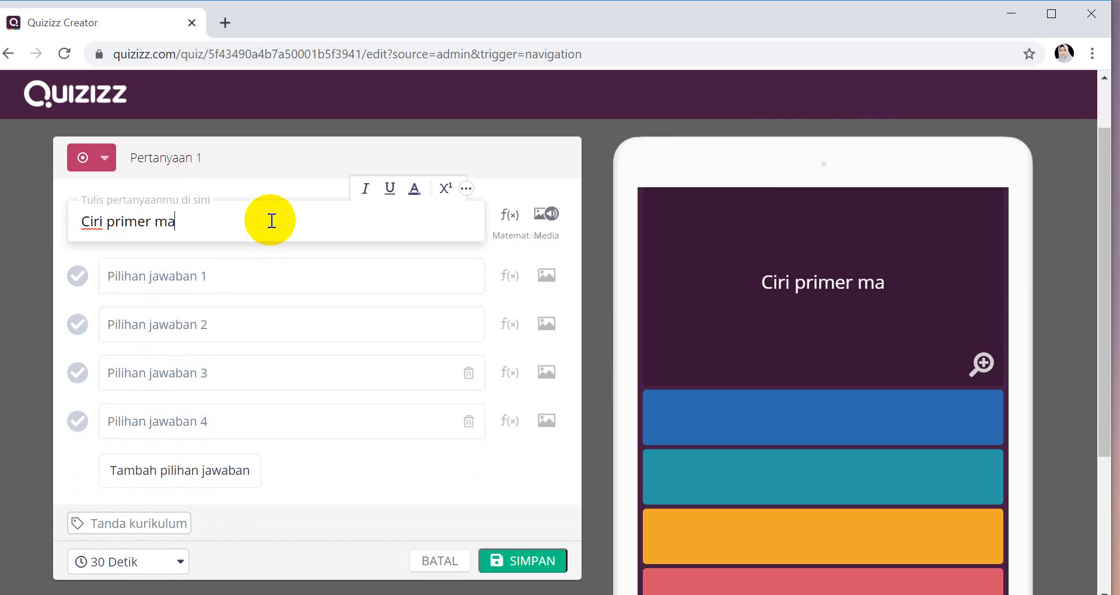
pyautogui.write('sa pubert')
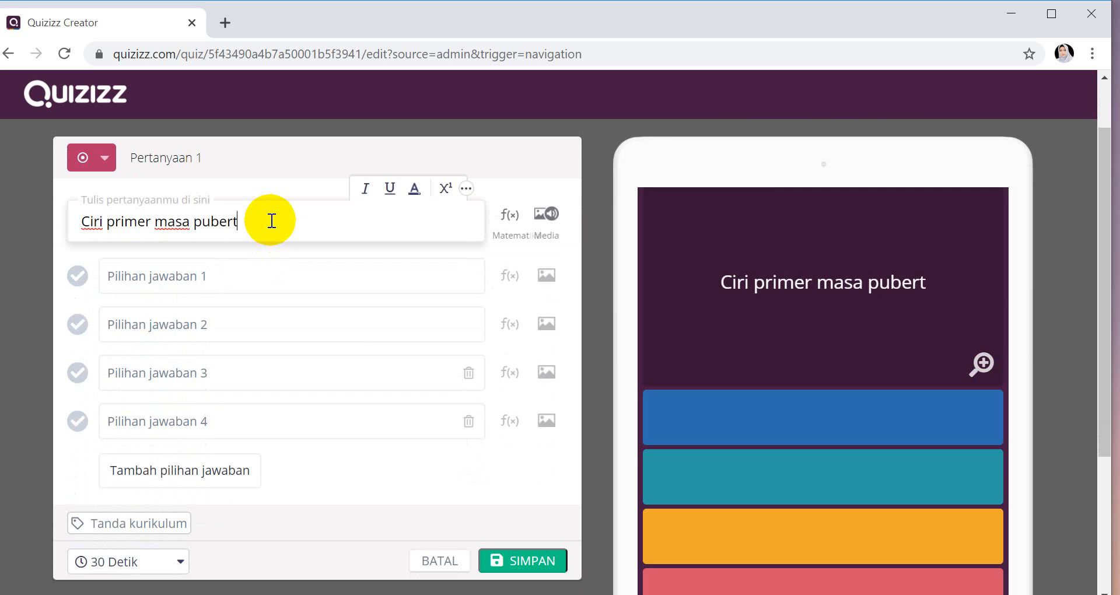
pyautogui.write('as pa')
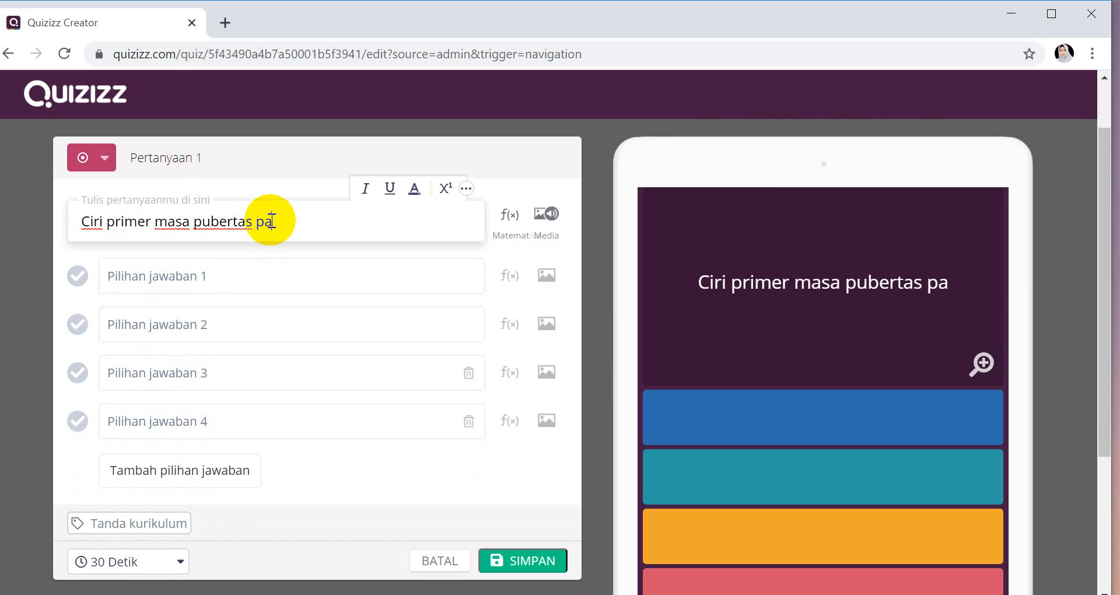
pyautogui.write('da peremp')
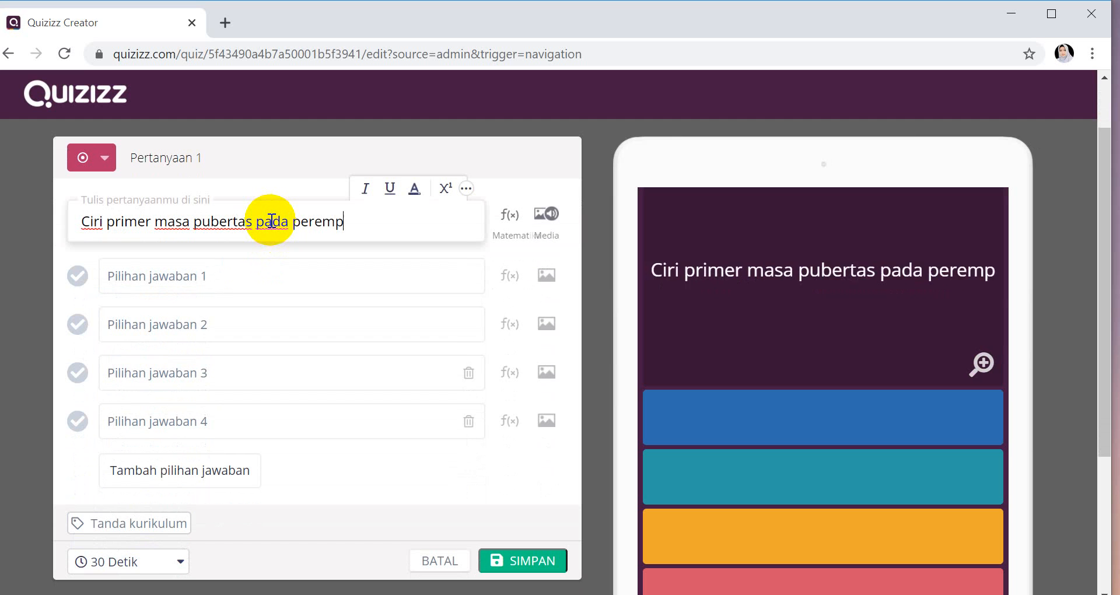
pyautogui.write('uan adalah ...')
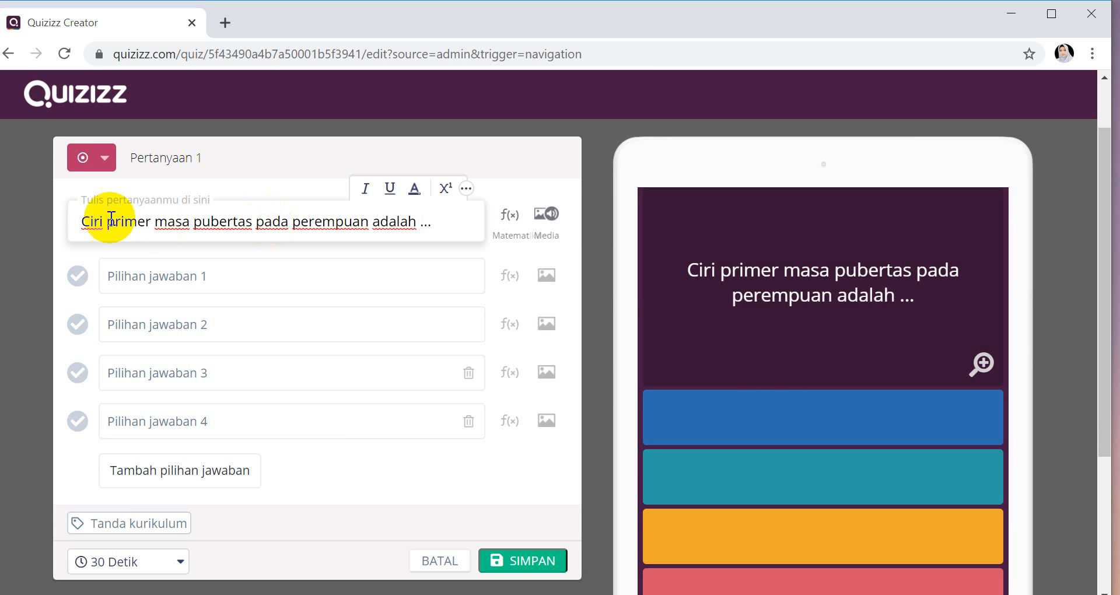
# - Enter "Mimpi basah" as answer option 1 and "Menstruasi" as answer option 2
pyautogui.click(132, 281)
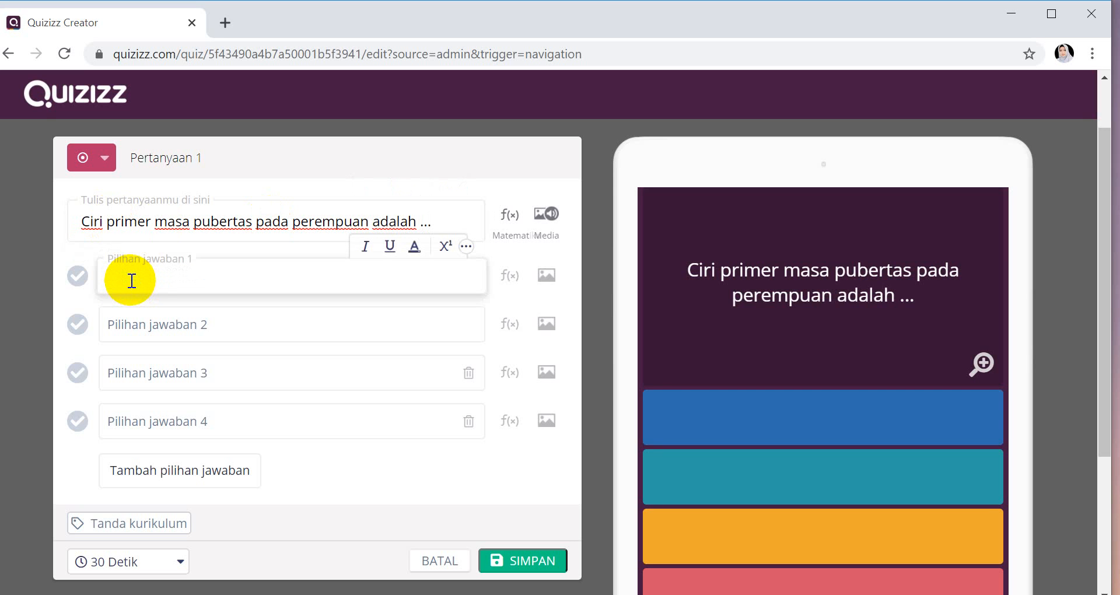
pyautogui.write('Mimpi basah')
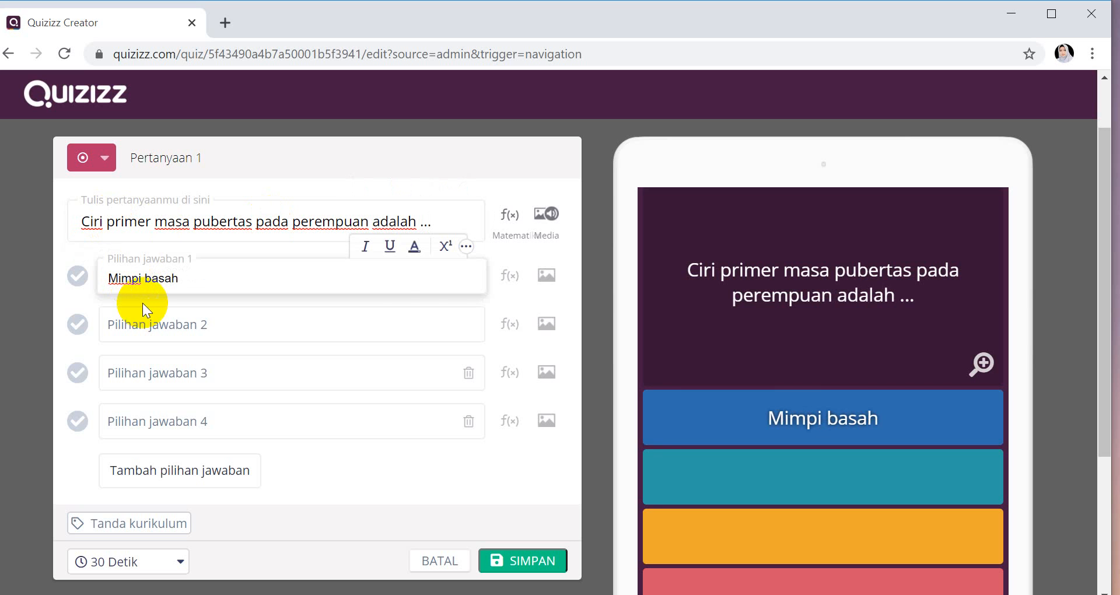
pyautogui.click(148, 325)
pyautogui.write('Me')
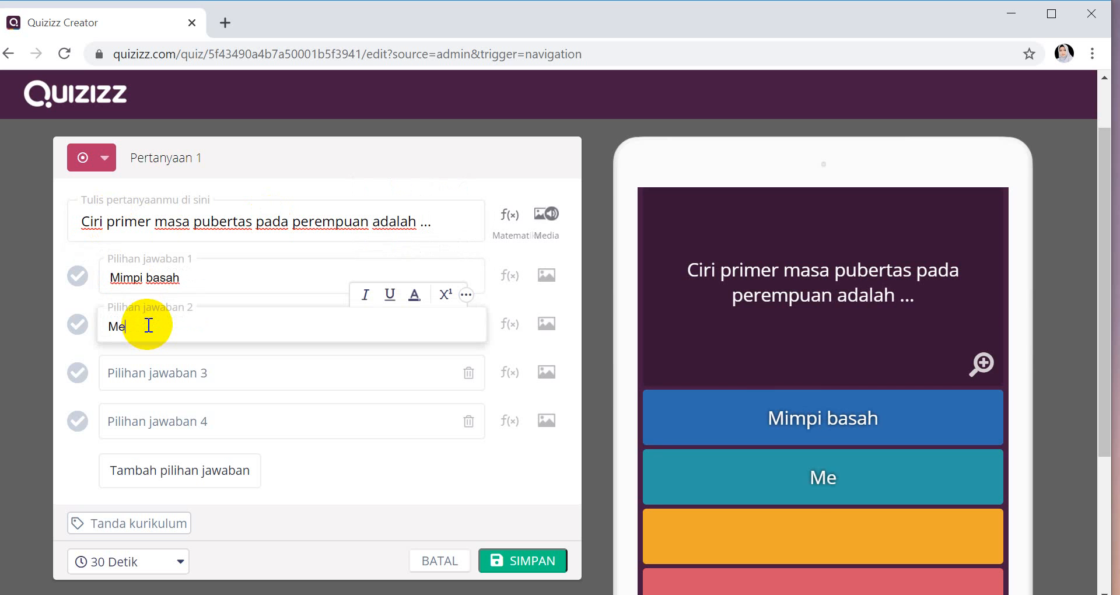
pyautogui.write('nstruasi')
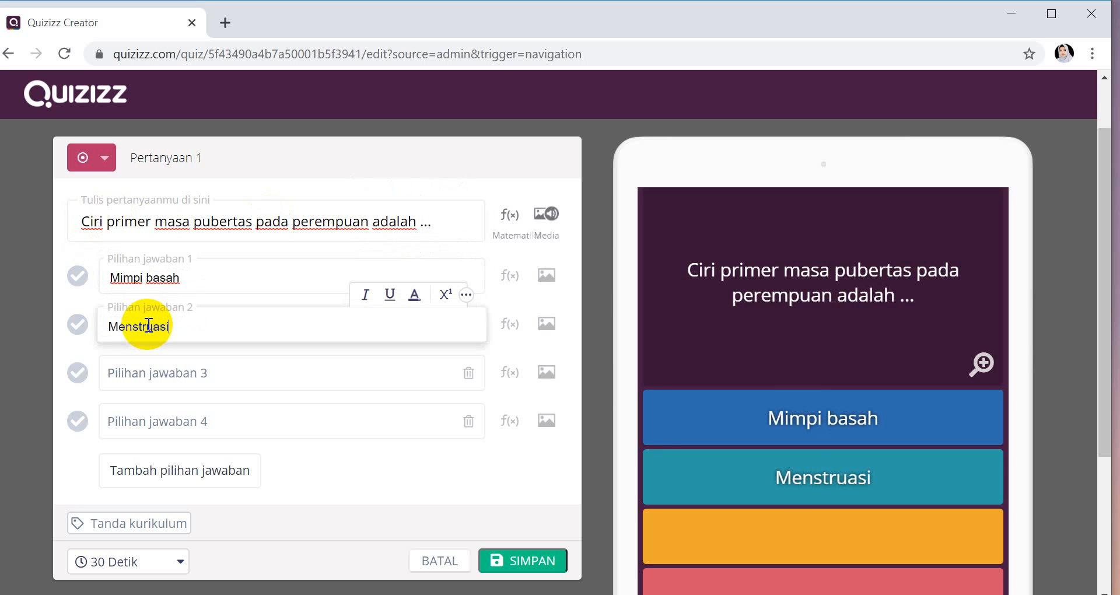
# - Enter "Dada lebih bidang" and "Pinggul melebar" as answer options 3 and 4, and add a fifth answer option
pyautogui.click(154, 372)
pyautogui.write('Dada')
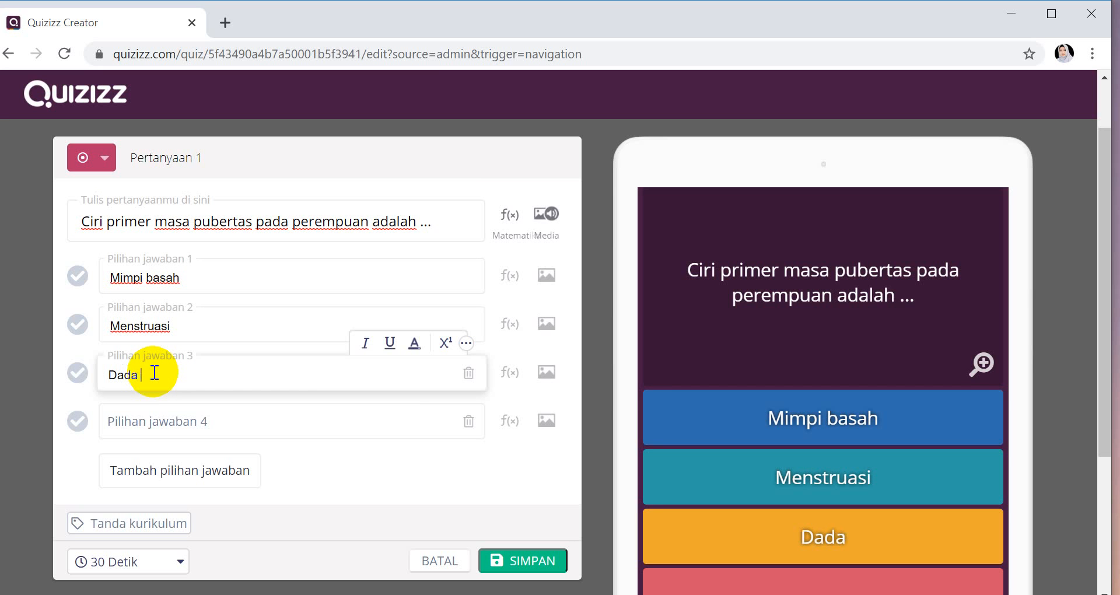
pyautogui.write(' lebih b')
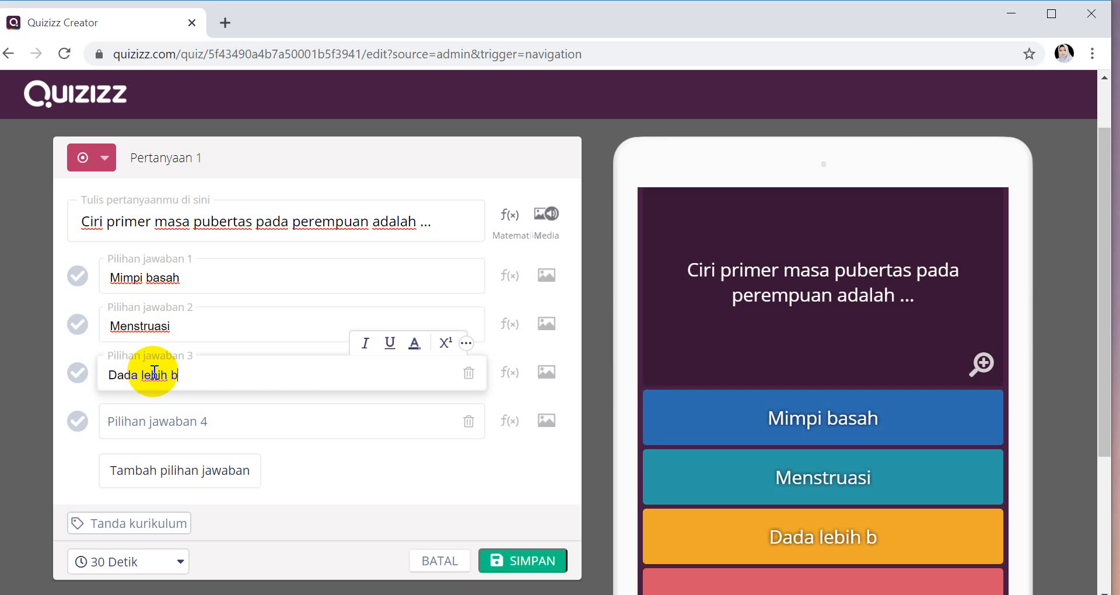
pyautogui.write('idang')
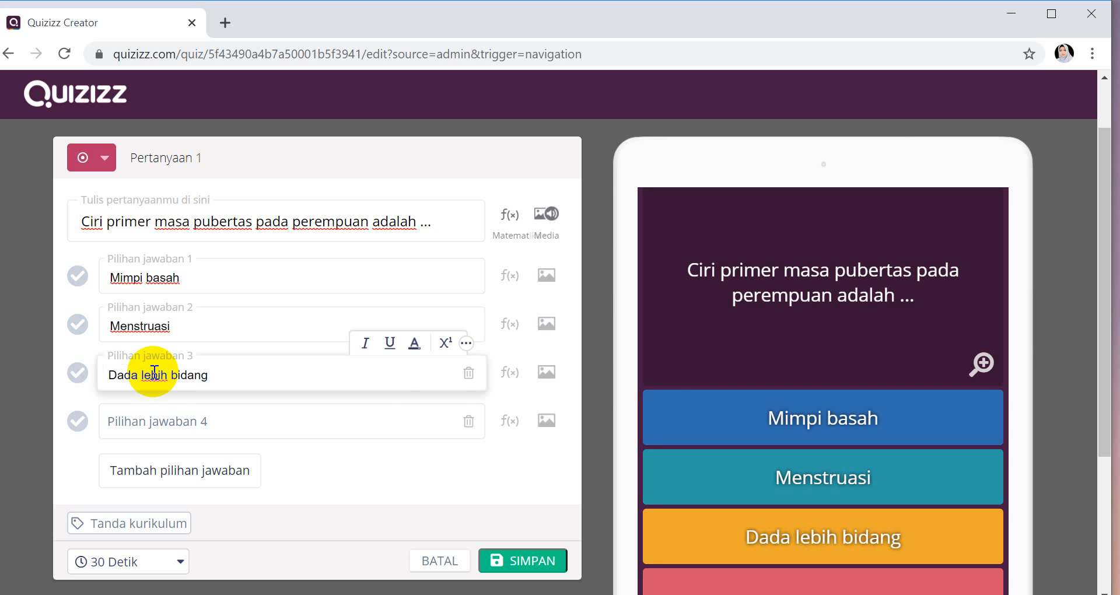
pyautogui.click(158, 419)
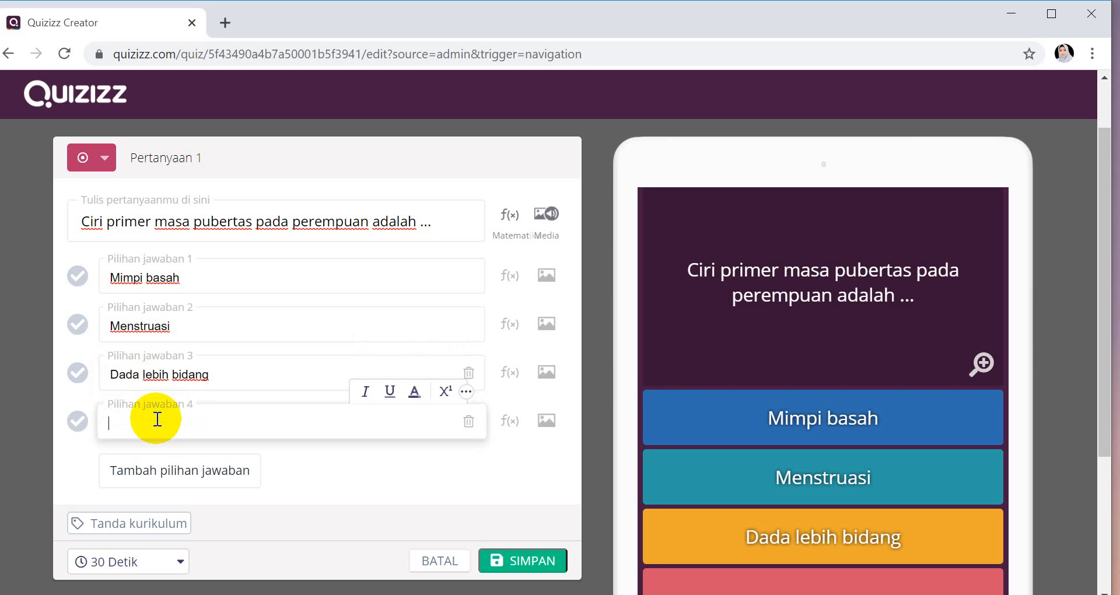
pyautogui.write('Pinggul melebar')
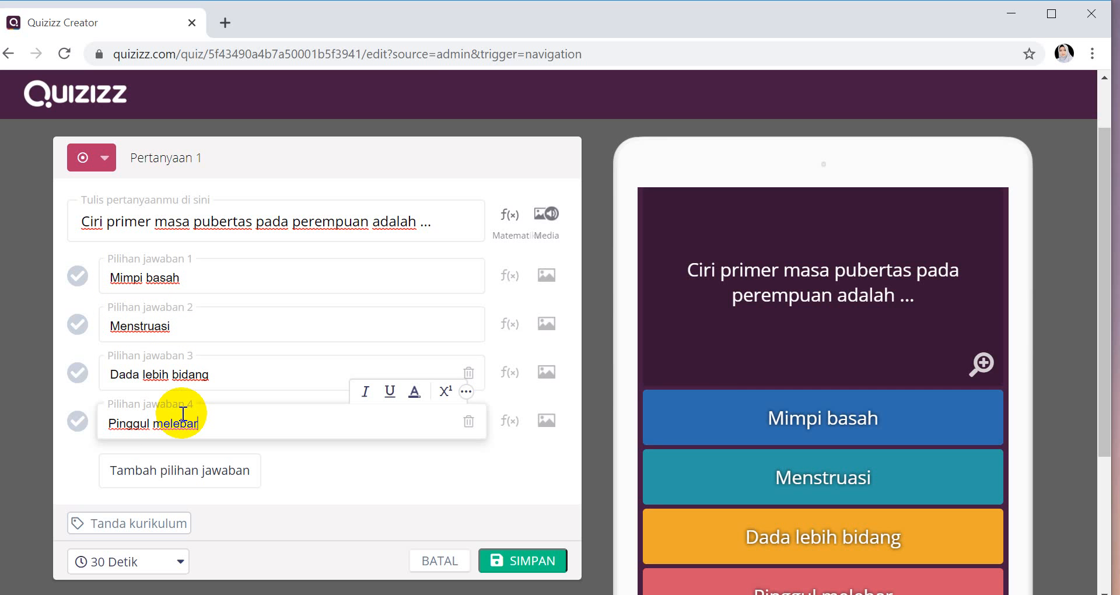
pyautogui.click(164, 467)
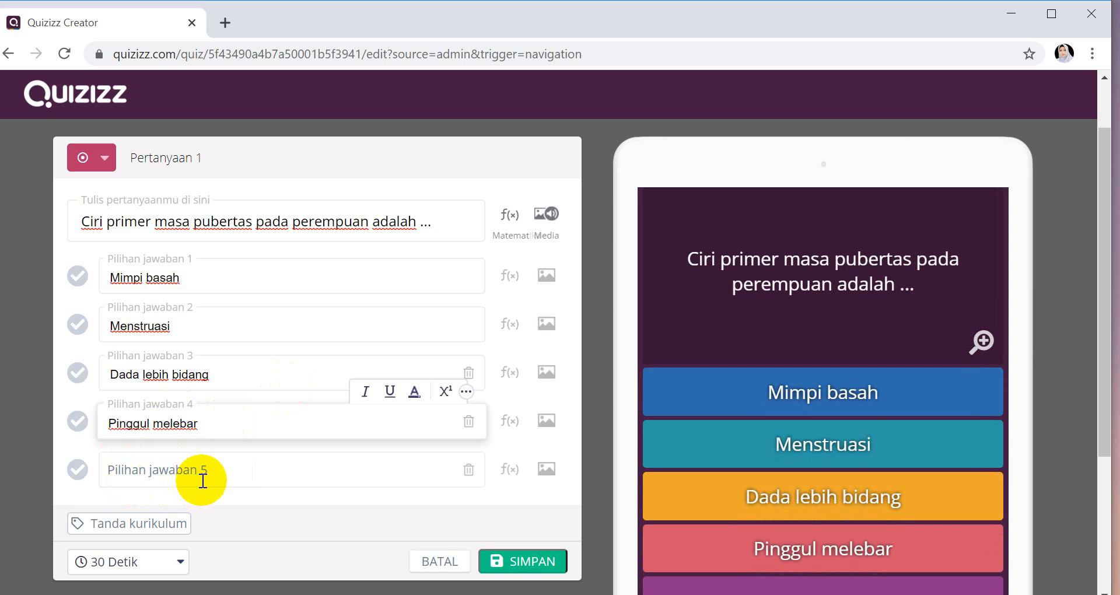
# - Remove the empty fifth answer option and mark "Menstruasi" as the correct answer
pyautogui.click(470, 469)
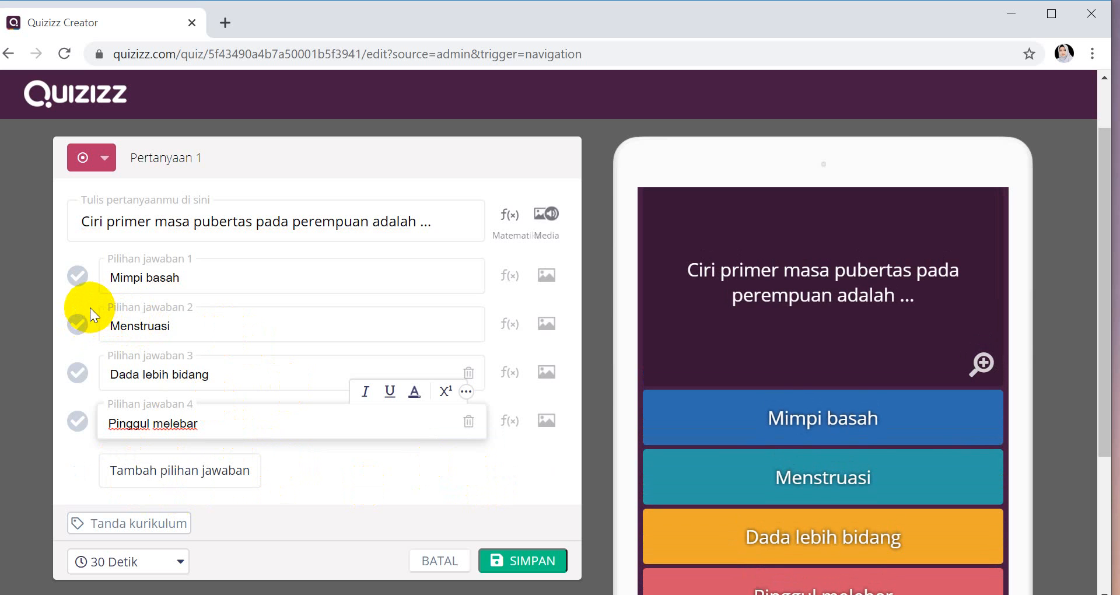
pyautogui.click(77, 325)
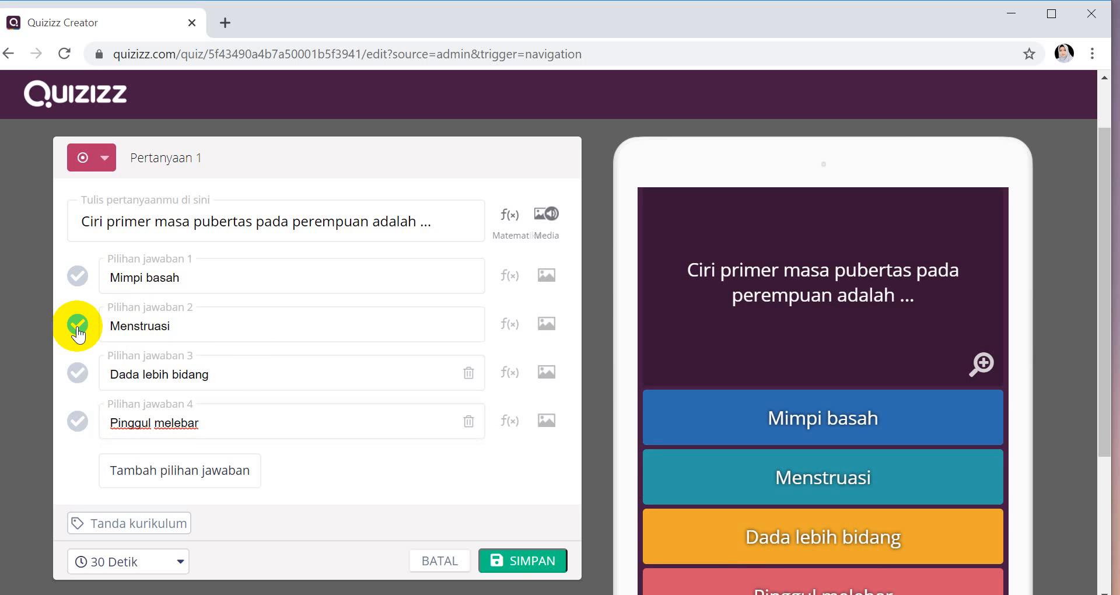
# - Choose 30 Detik as the time allowed for answering question 1
pyautogui.click(181, 563)
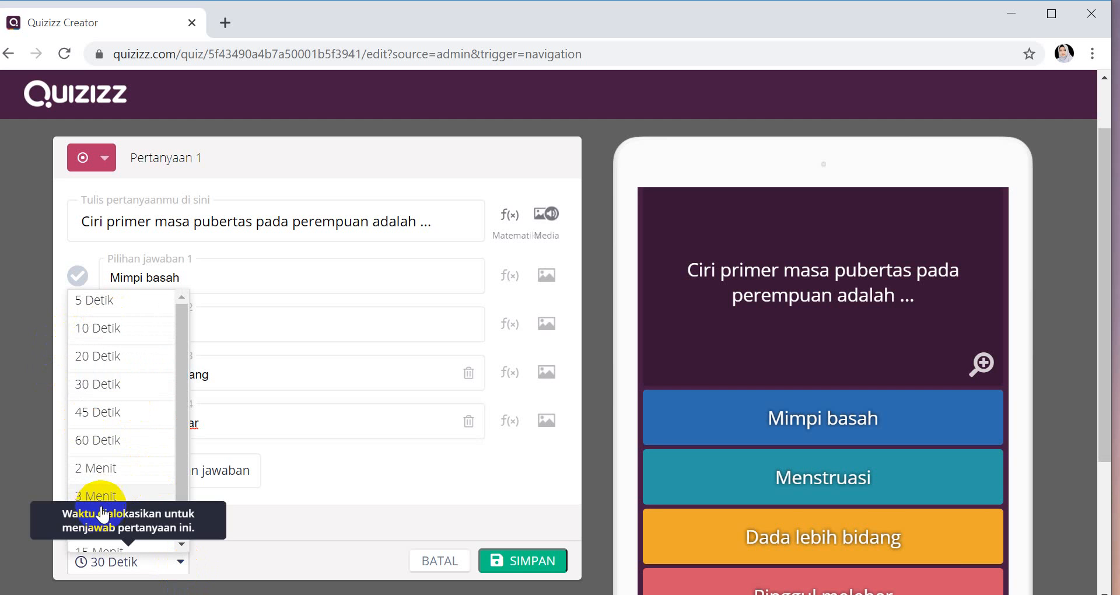
pyautogui.scroll(-5, 134, 493)
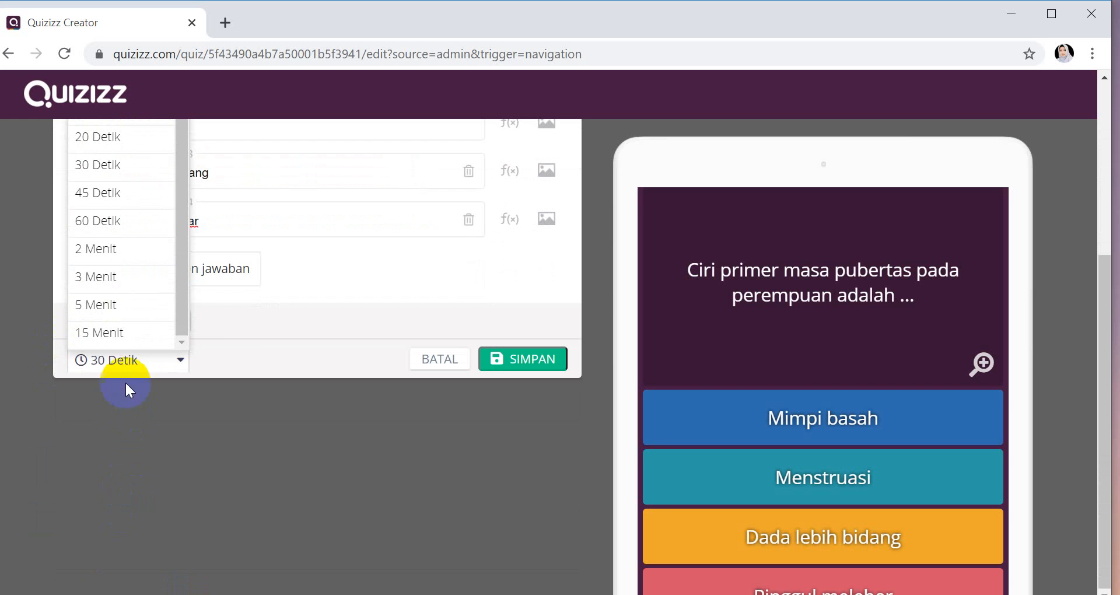
pyautogui.scroll(5, 129, 385)
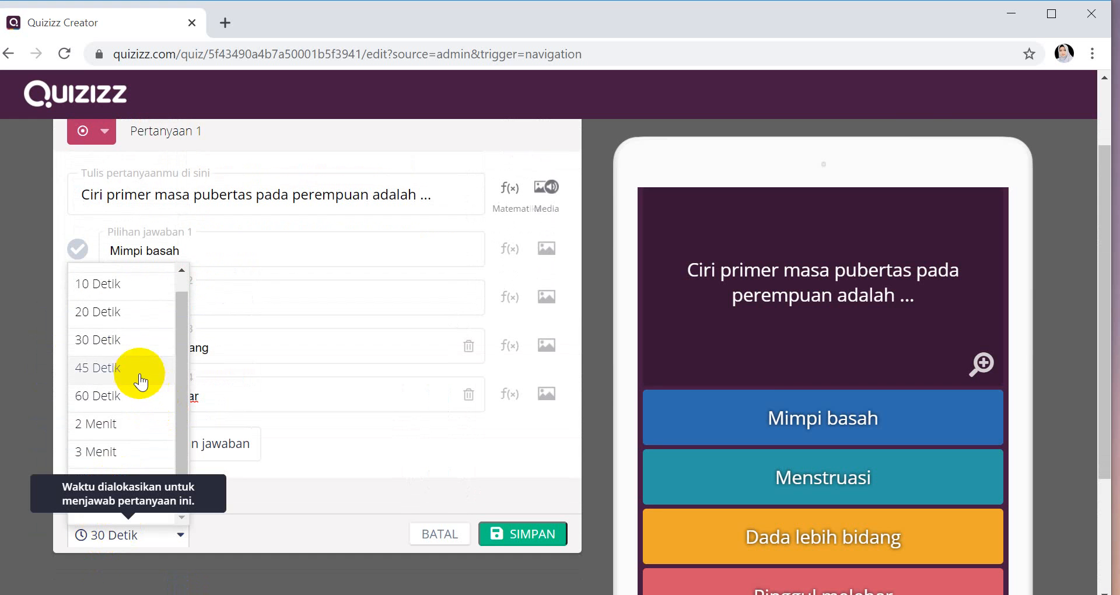
pyautogui.click(134, 341)
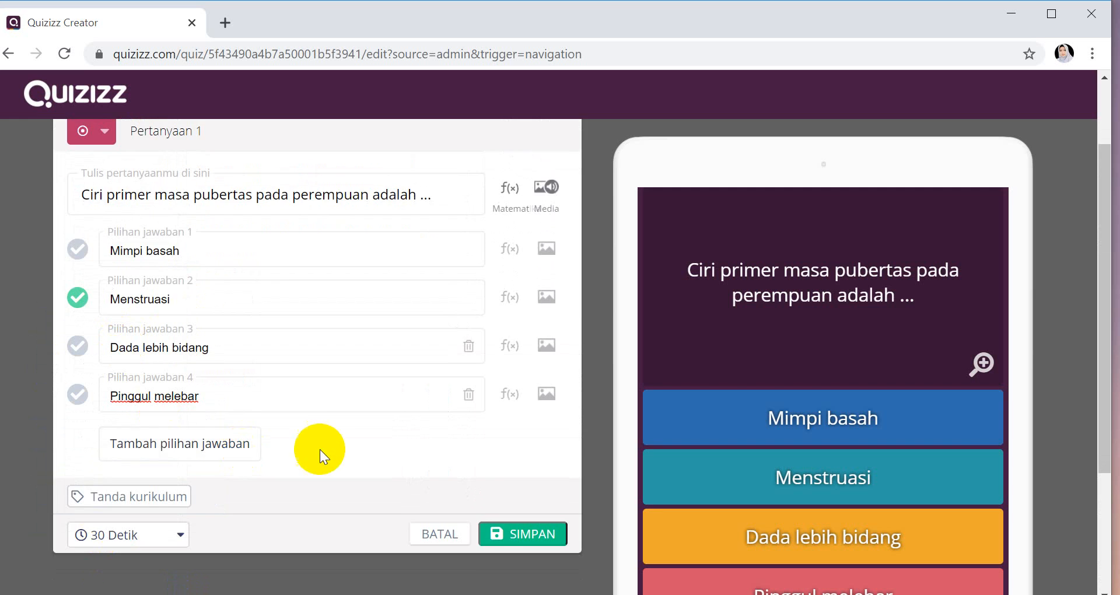
# - Add the "Puberty" banner picture, file 1 in the Diklat Quizizz folder on DATA (D:), to question 1 as its image
pyautogui.scroll(2, 320, 449)
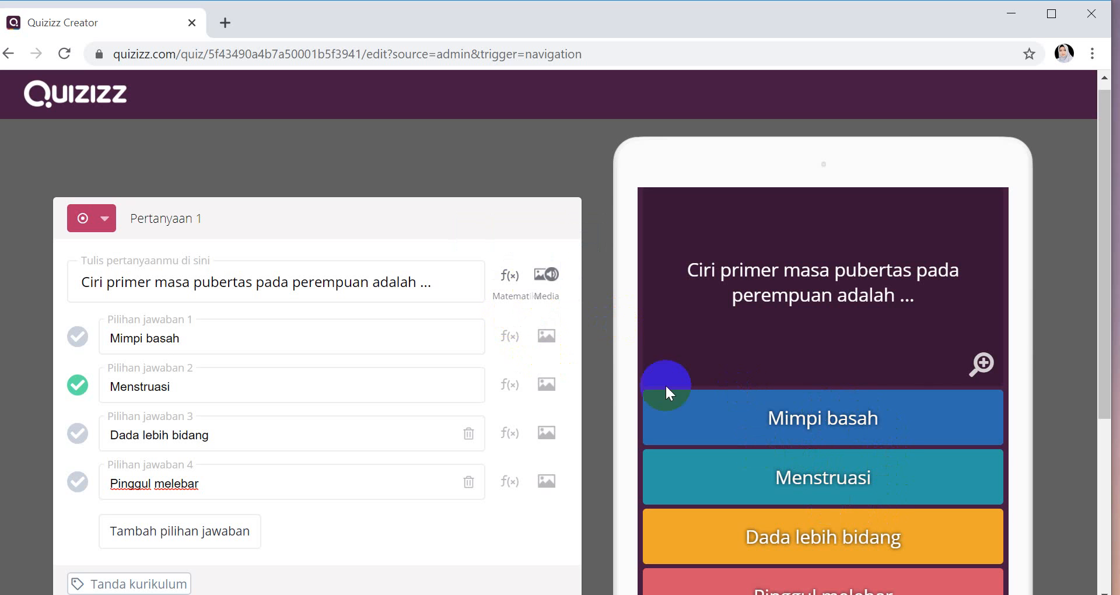
pyautogui.click(538, 279)
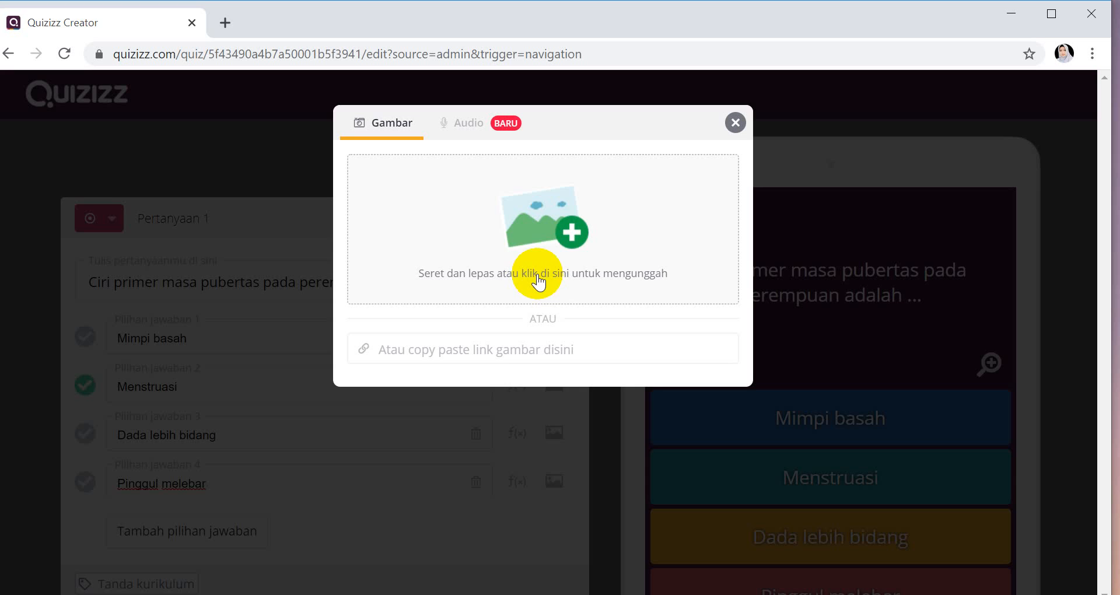
pyautogui.click(568, 234)
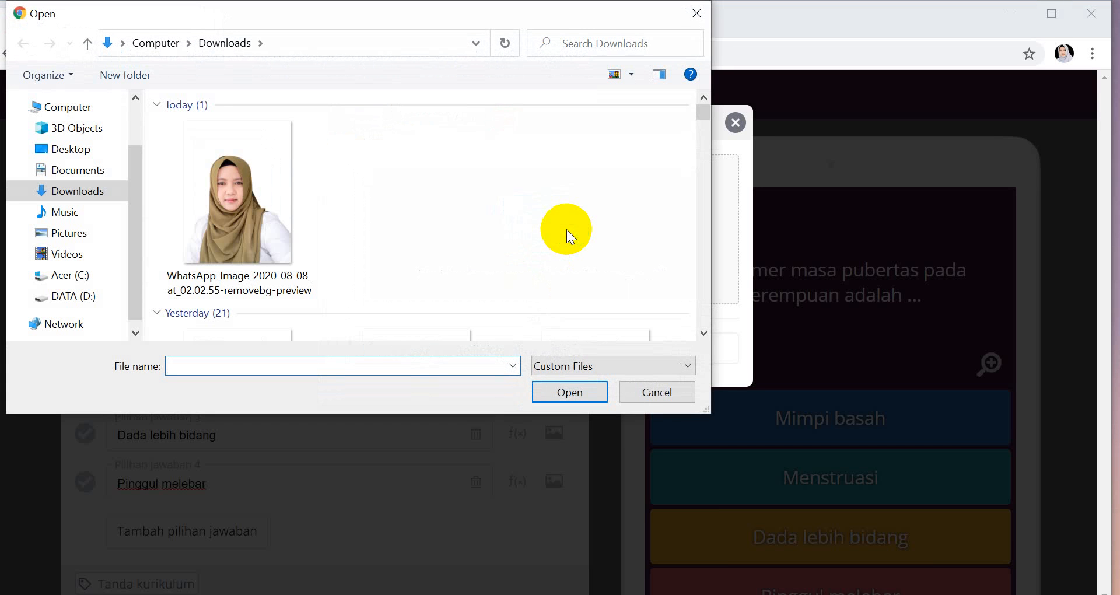
pyautogui.click(86, 303)
pyautogui.scroll(-2, 494, 279)
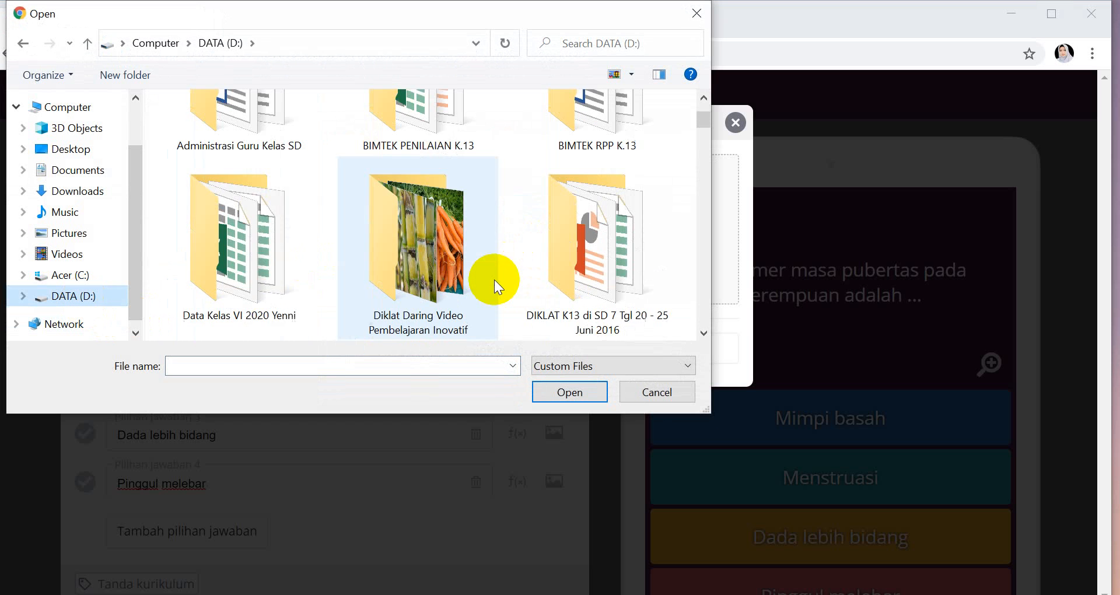
pyautogui.scroll(-1, 495, 277)
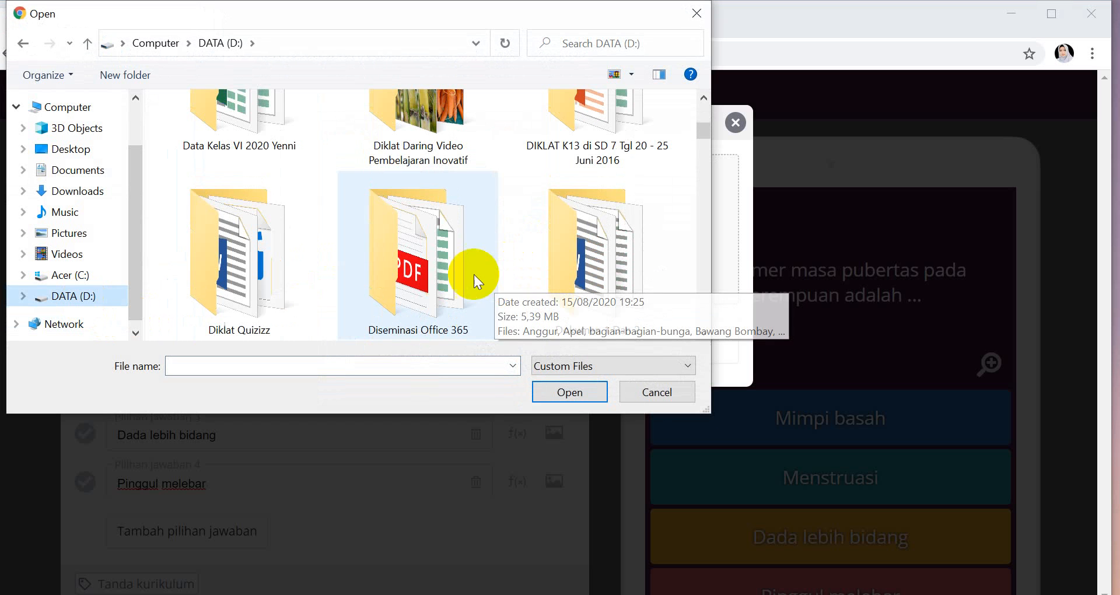
pyautogui.doubleClick(272, 276)
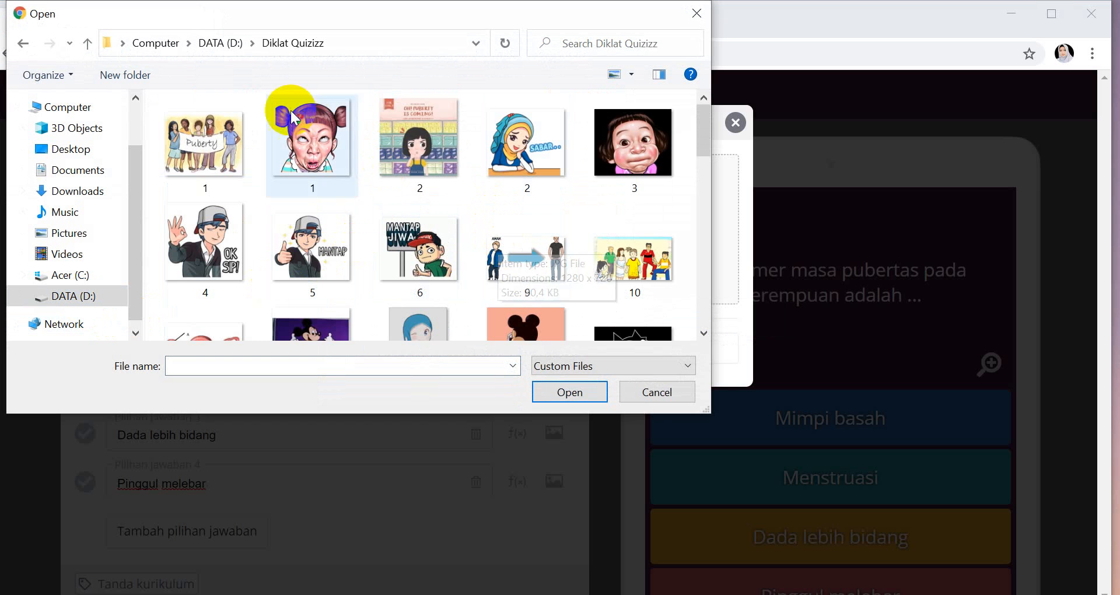
pyautogui.click(210, 144)
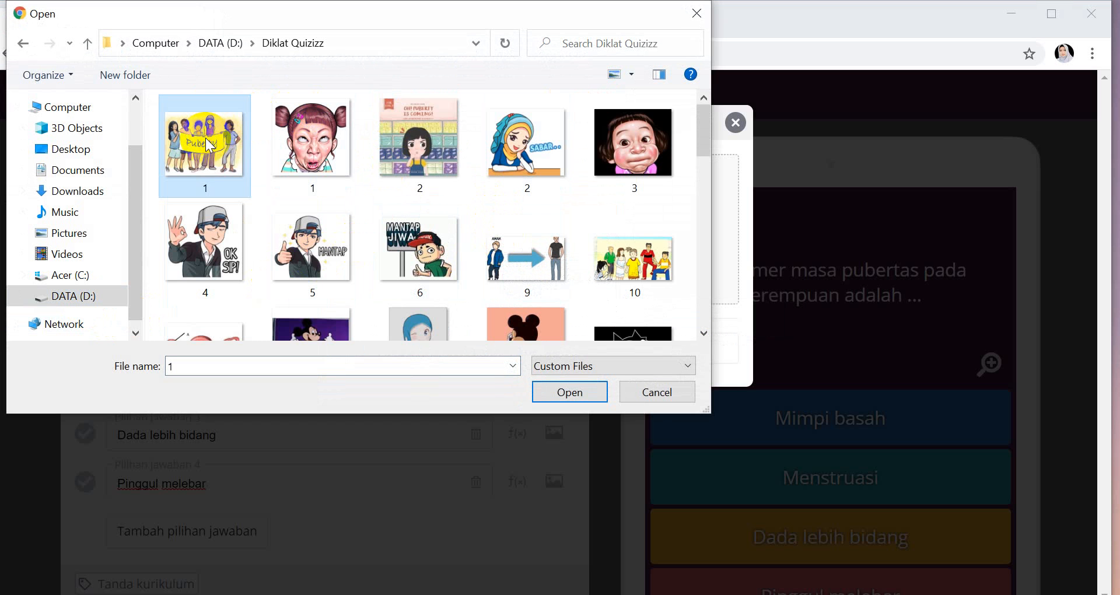
pyautogui.click(569, 390)
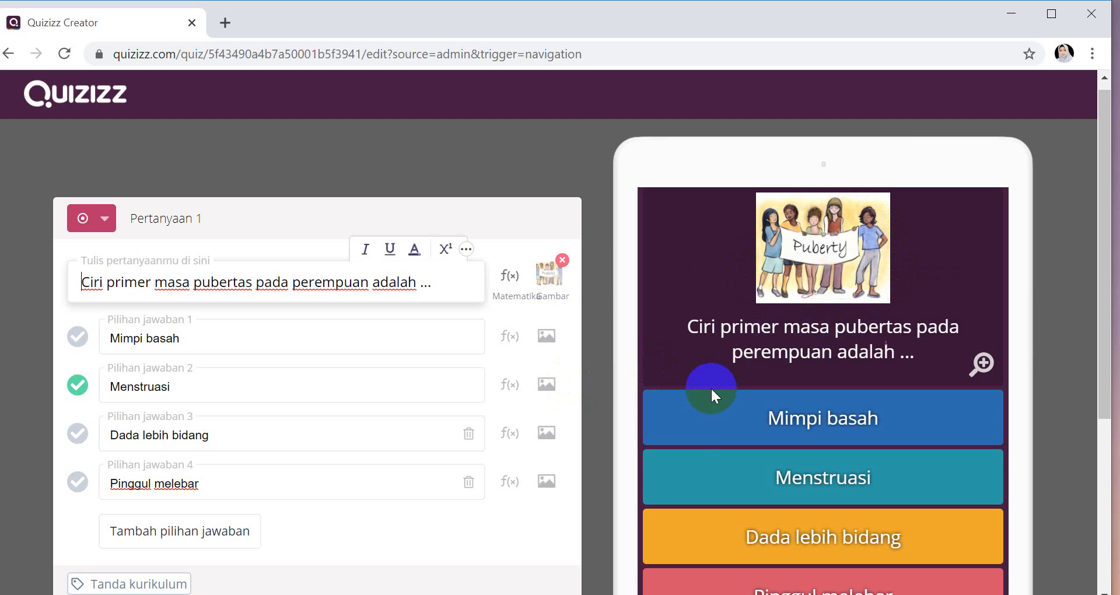
# - Check the answer options and time limit of question 1, and save the question
pyautogui.scroll(-2, 700, 422)
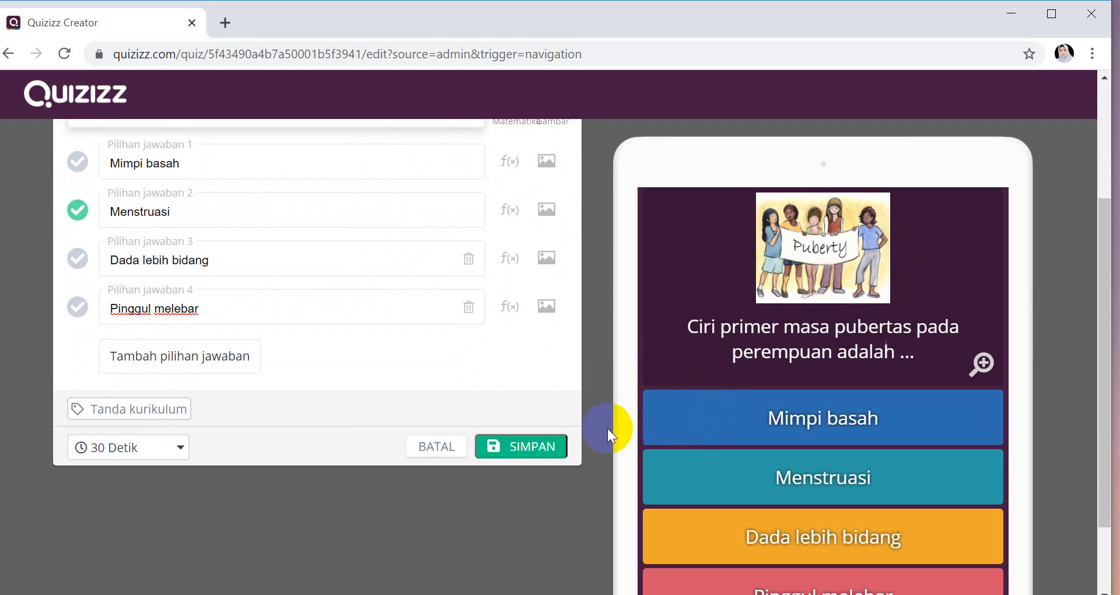
pyautogui.scroll(2, 533, 443)
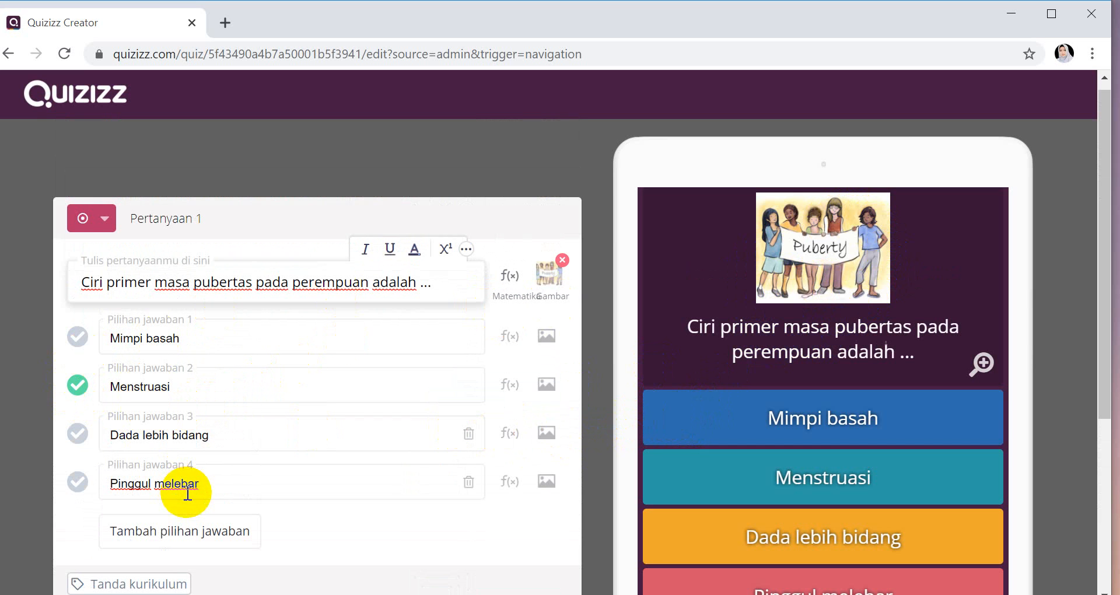
pyautogui.scroll(-1, 167, 575)
pyautogui.scroll(-2, 167, 575)
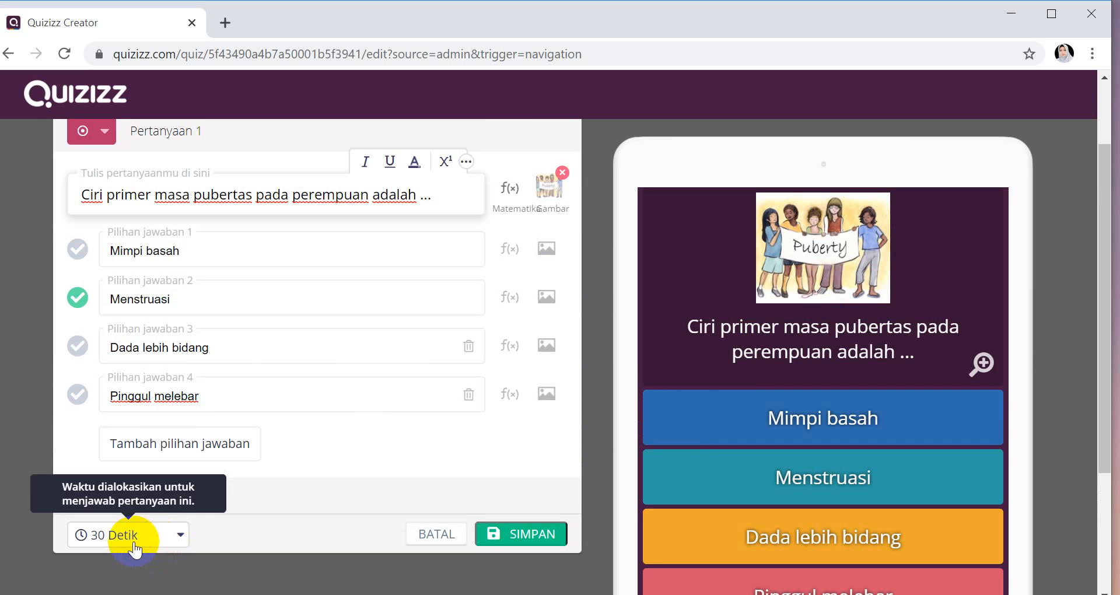
pyautogui.click(531, 536)
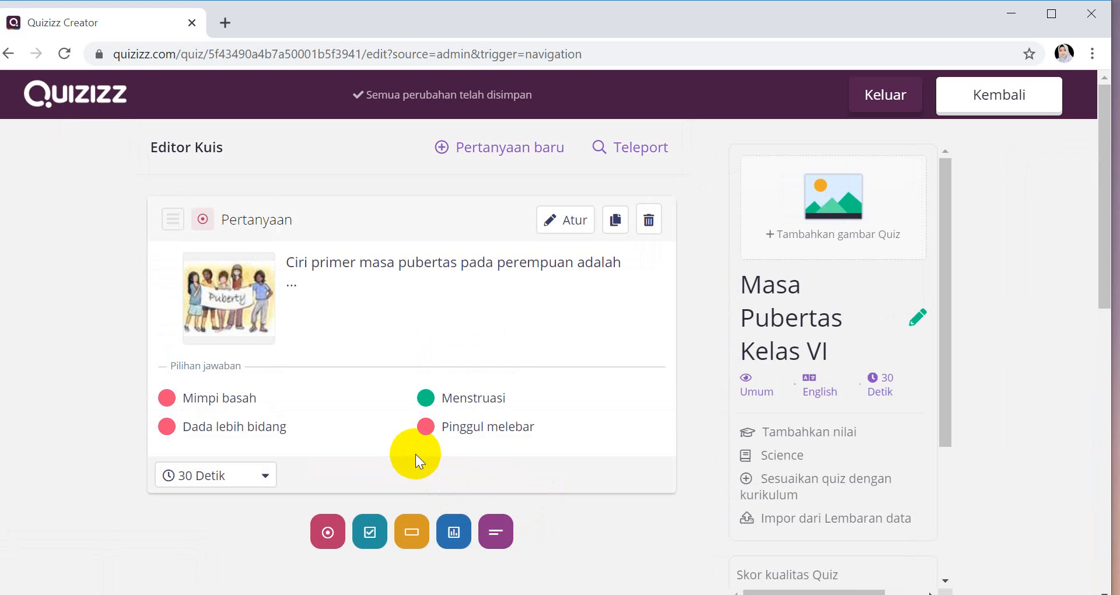
# - Add a Kotak centang question reading "Ciri sekunder masa pubertas pada laki-laki adalah ..."
pyautogui.click(512, 153)
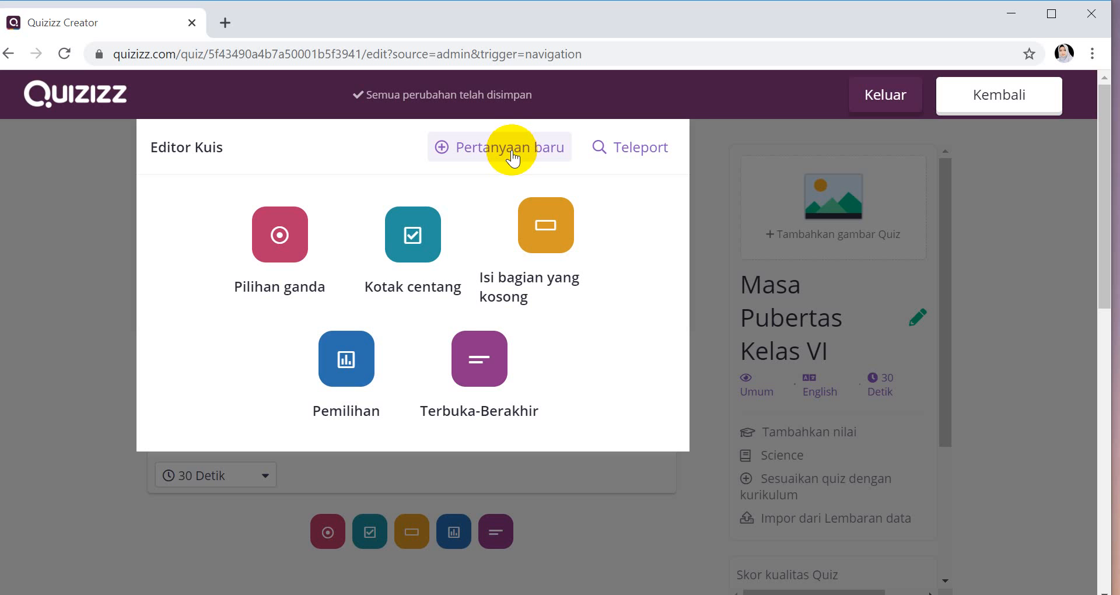
pyautogui.click(413, 246)
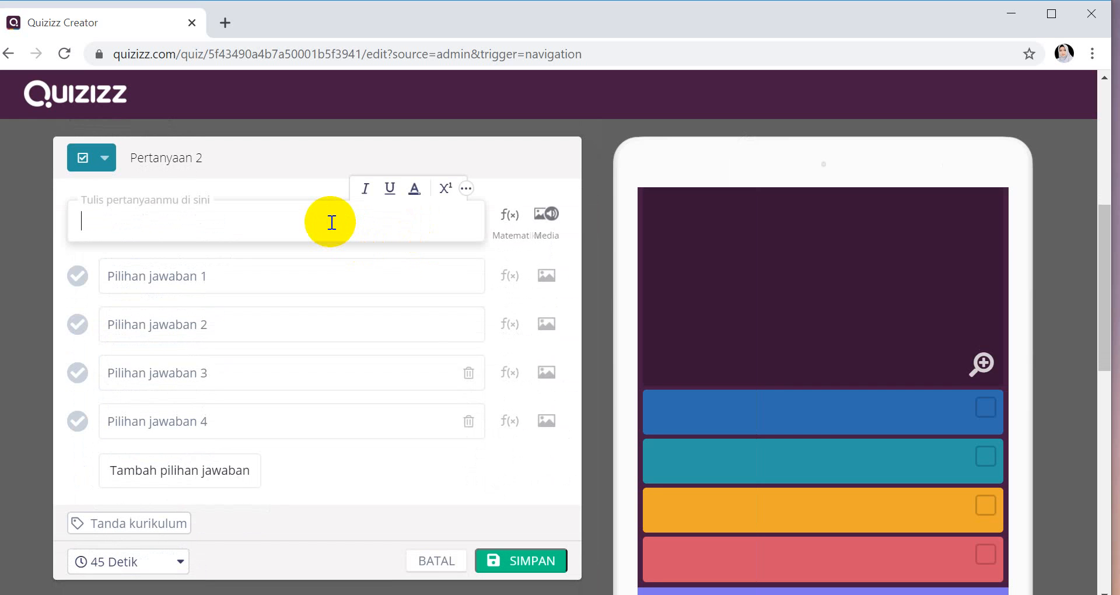
pyautogui.write('Ciri sekunder')
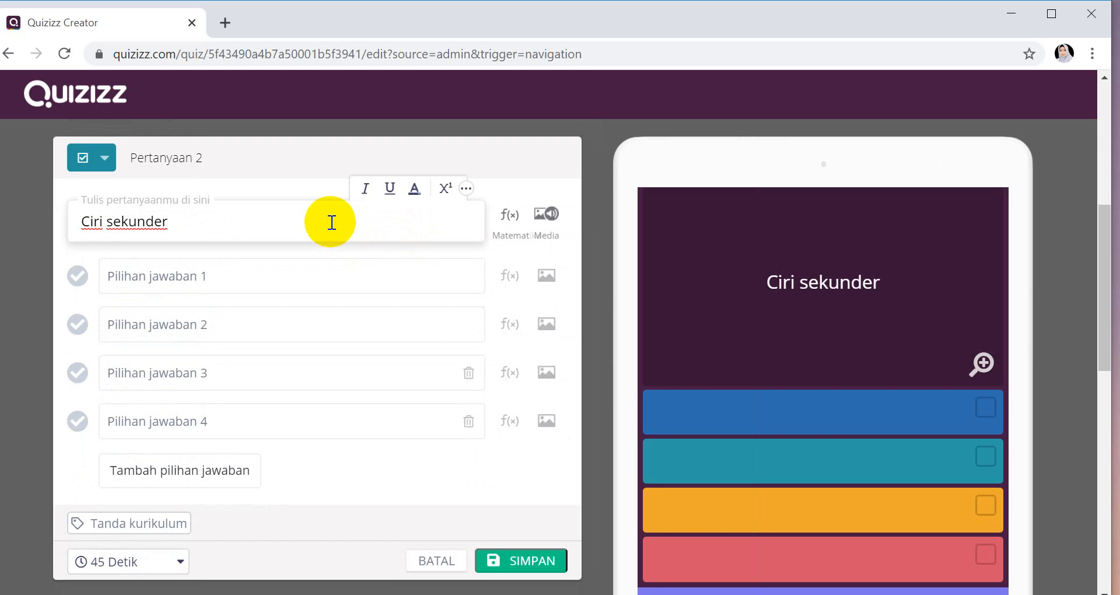
pyautogui.write(' masa ')
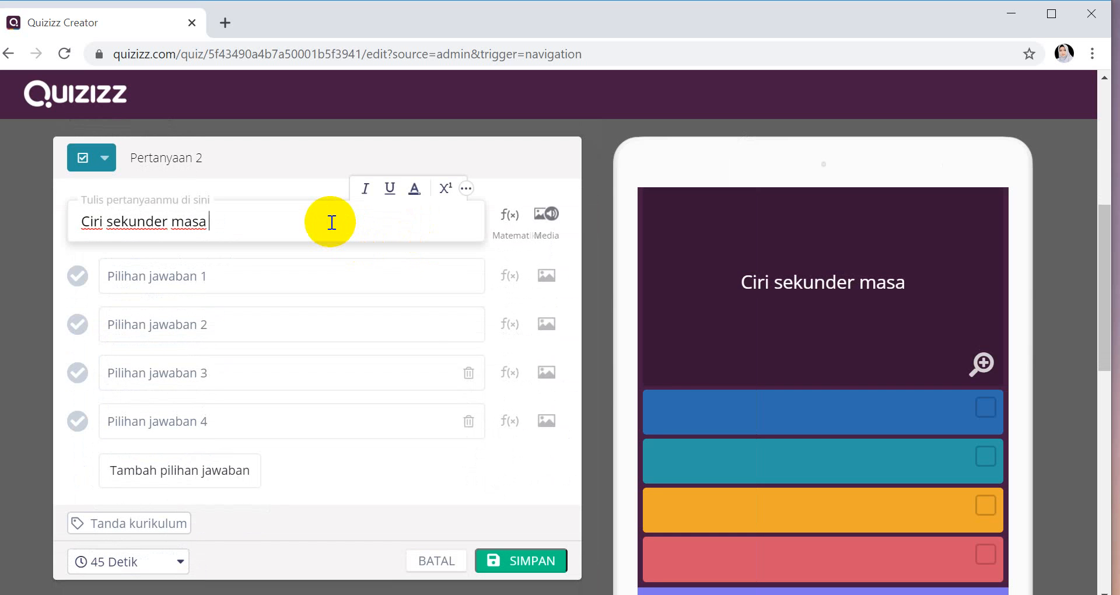
pyautogui.write('pubertas ')
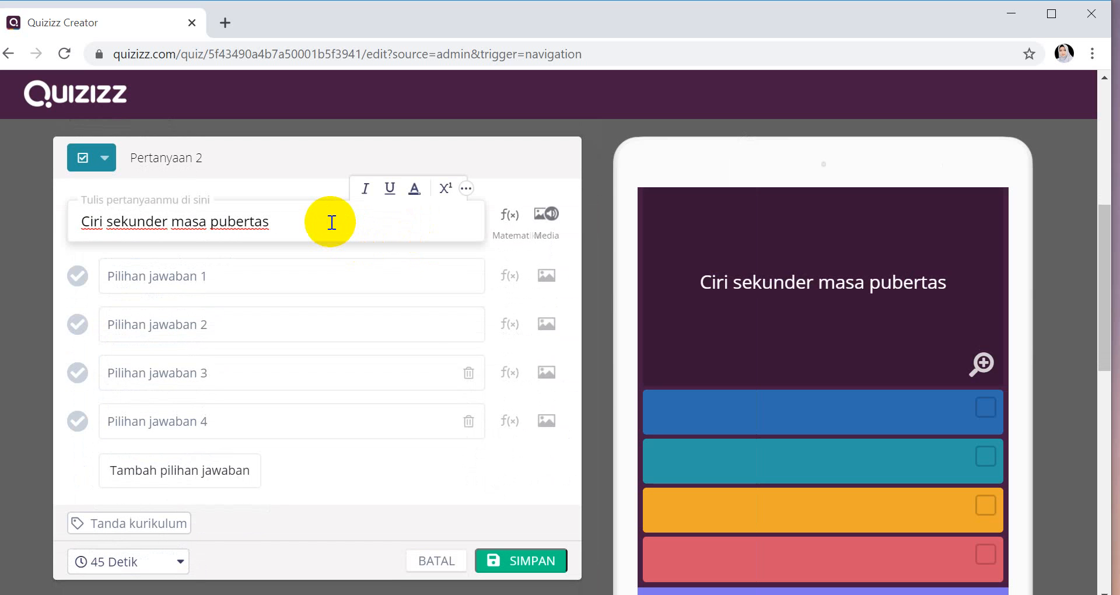
pyautogui.write('pada la')
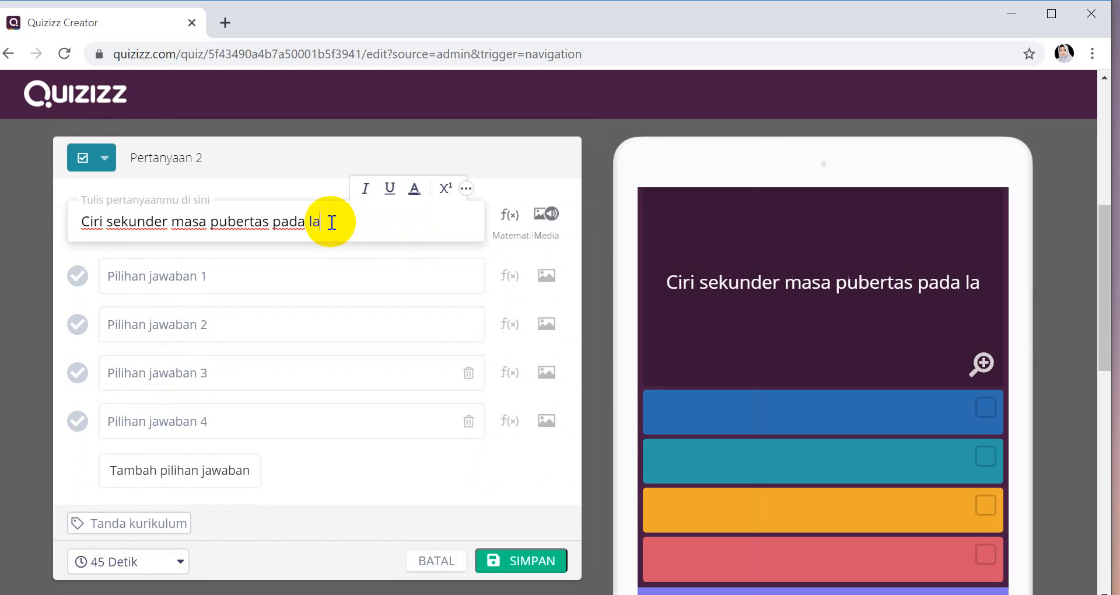
pyautogui.write('ki-laki')
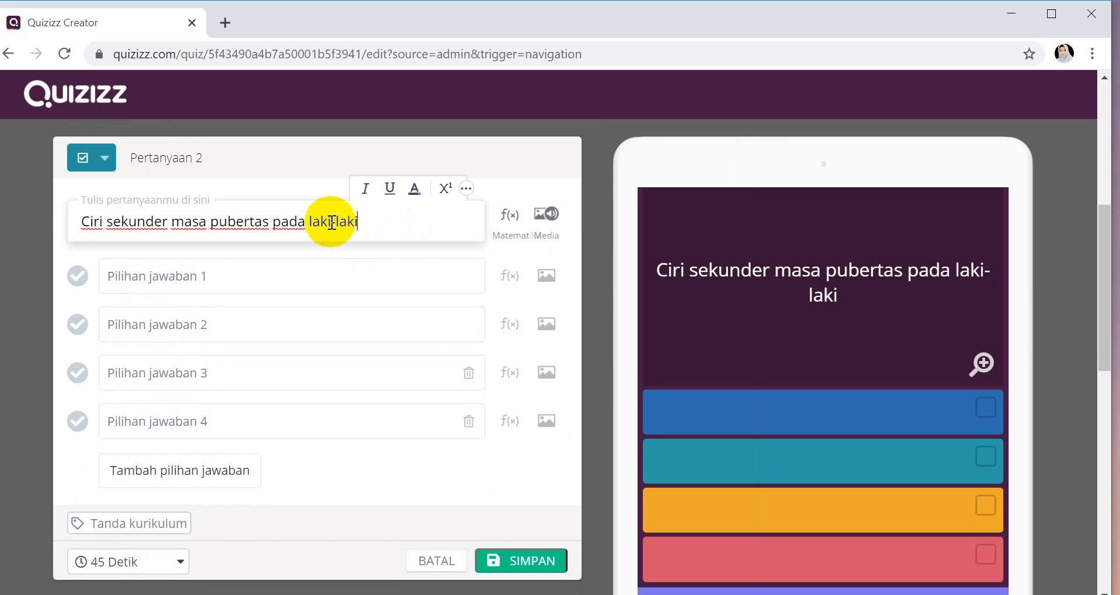
pyautogui.write(' adaa')
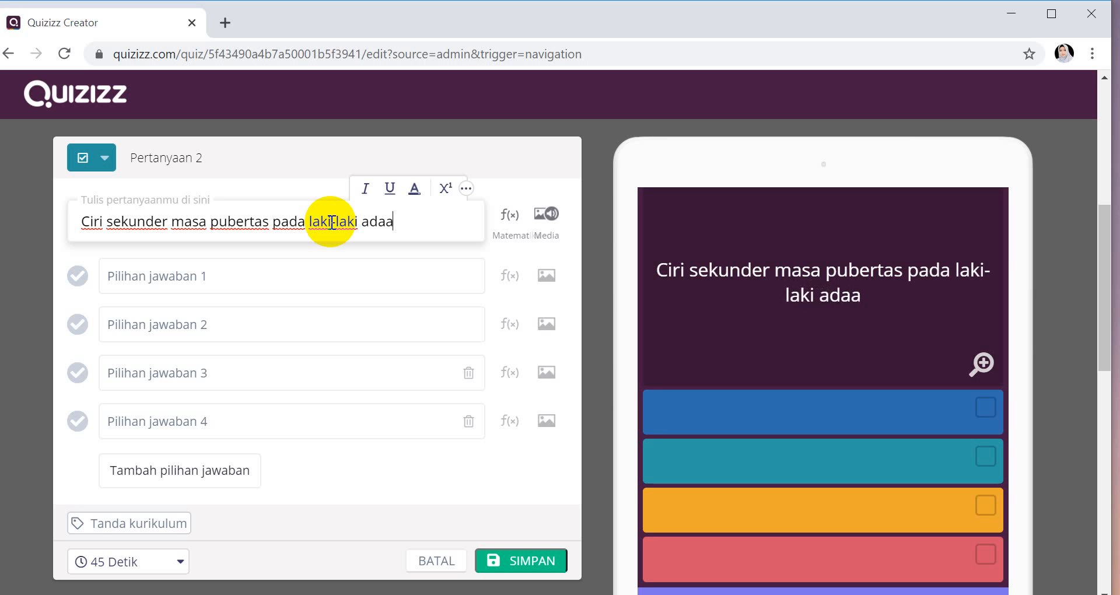
pyautogui.press('BackSpace')
pyautogui.write('lah')
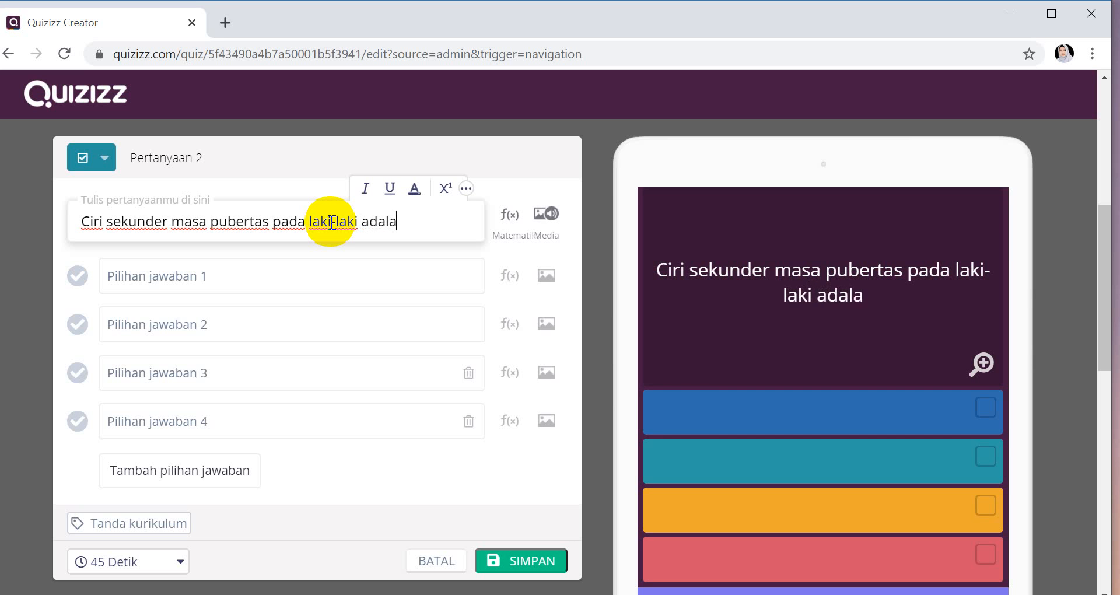
pyautogui.write(' ...')
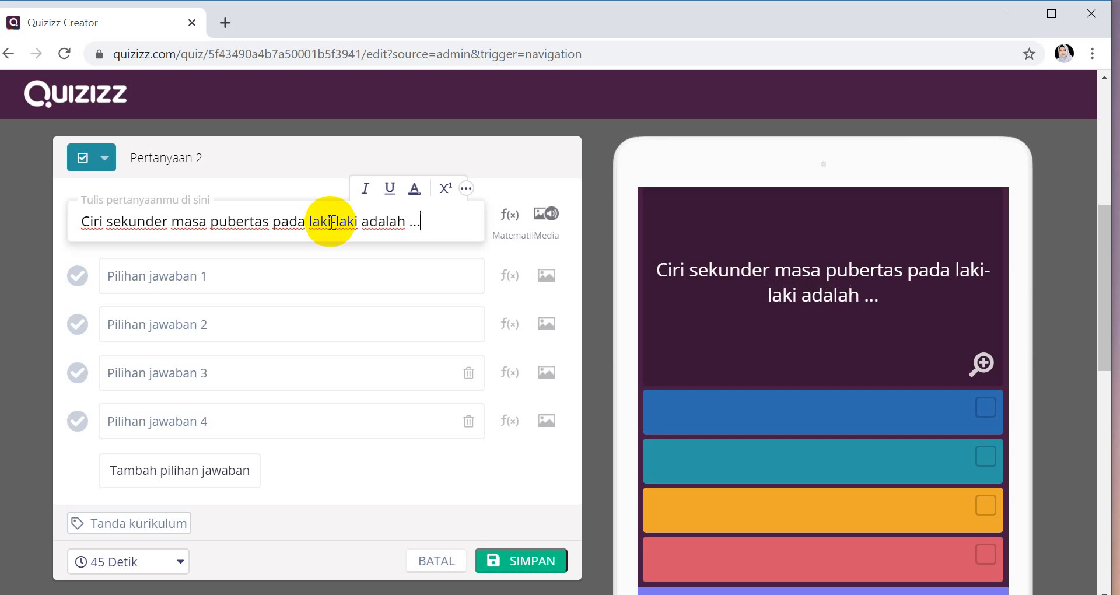
# - Add "(Jawaban lebih dari satu)" on a second line of the question text
pyautogui.press('Return')
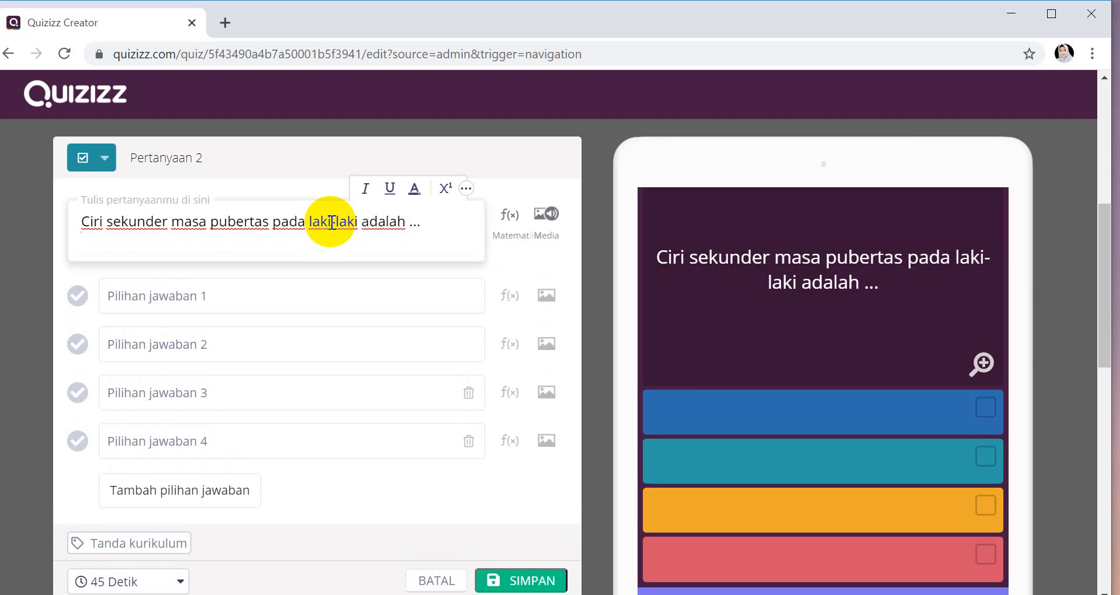
pyautogui.write('(Jawaban')
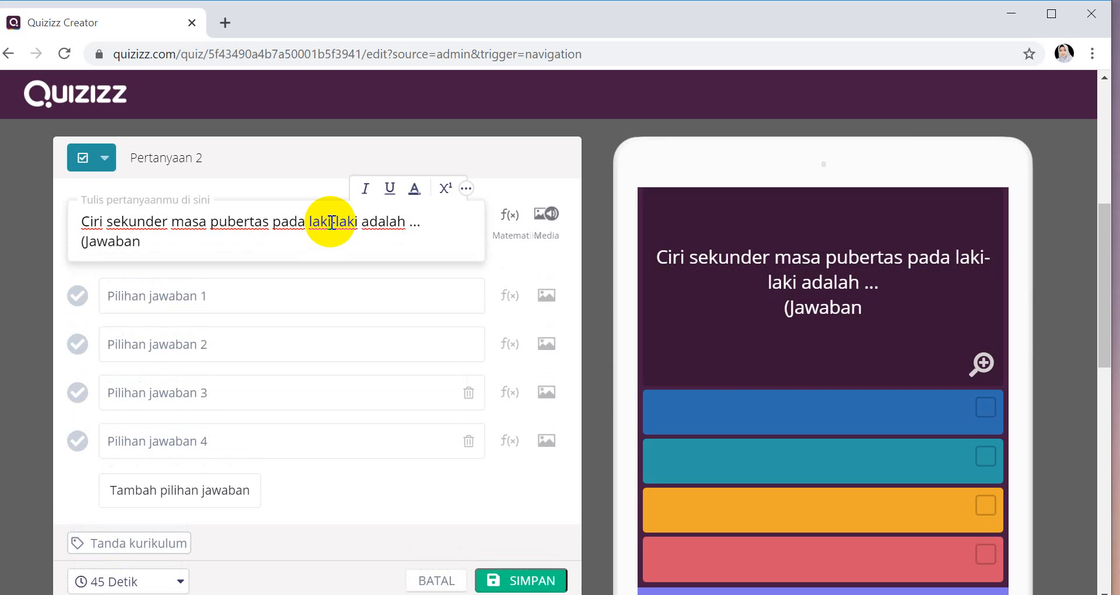
pyautogui.write(' lebih')
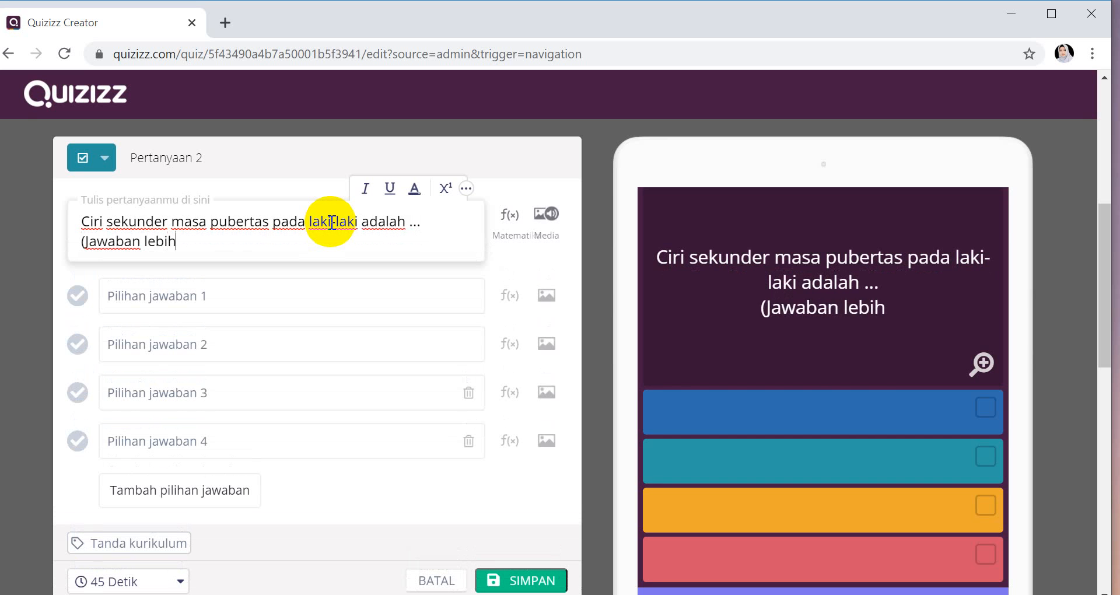
pyautogui.write(' dari sat')
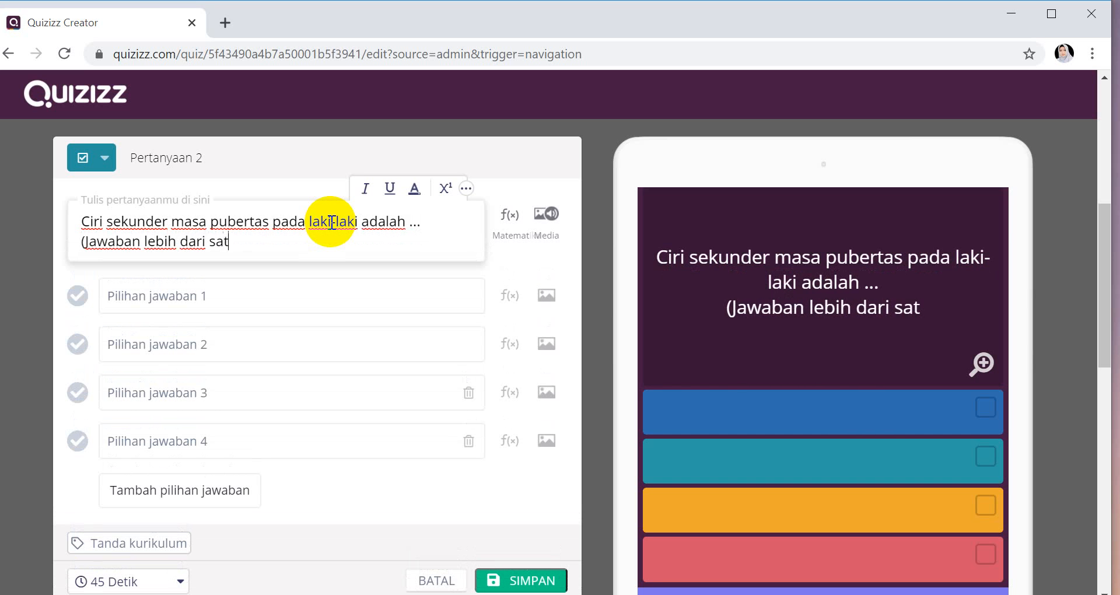
pyautogui.write('u)')
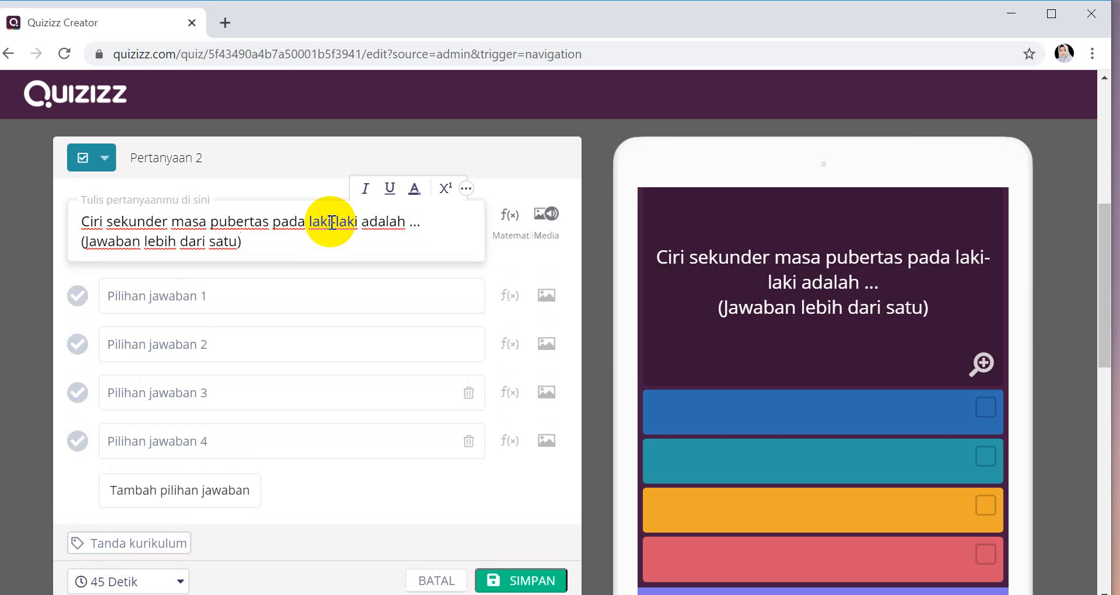
# - Fill in the four answer options of question 2 with "Suara berat", "Dada membidang", "Suara nyaring" and "Mimpi basah"
pyautogui.click(161, 299)
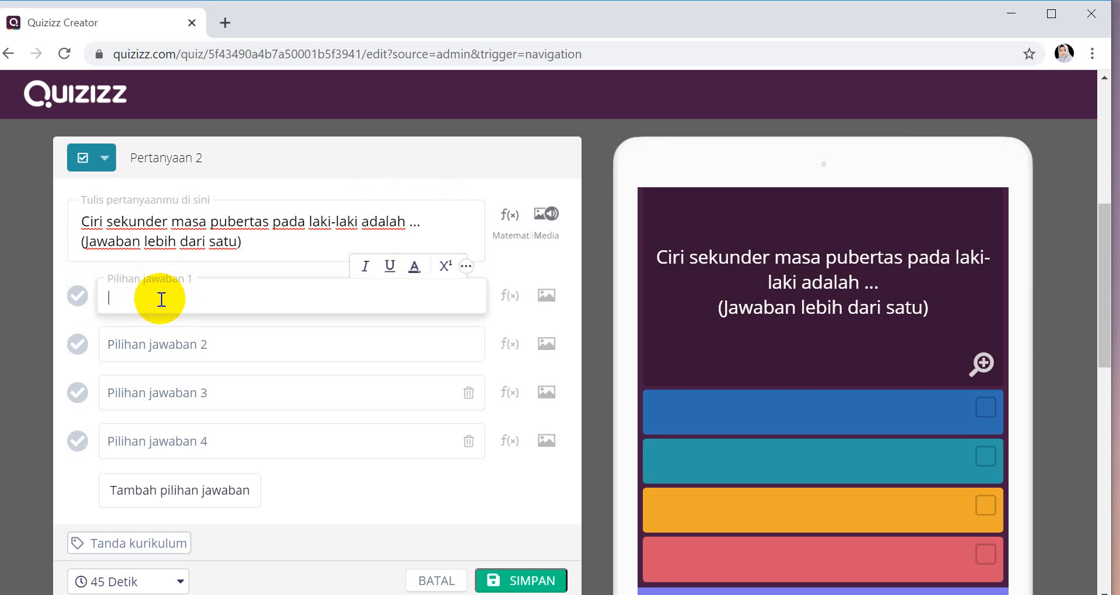
pyautogui.write('Suara')
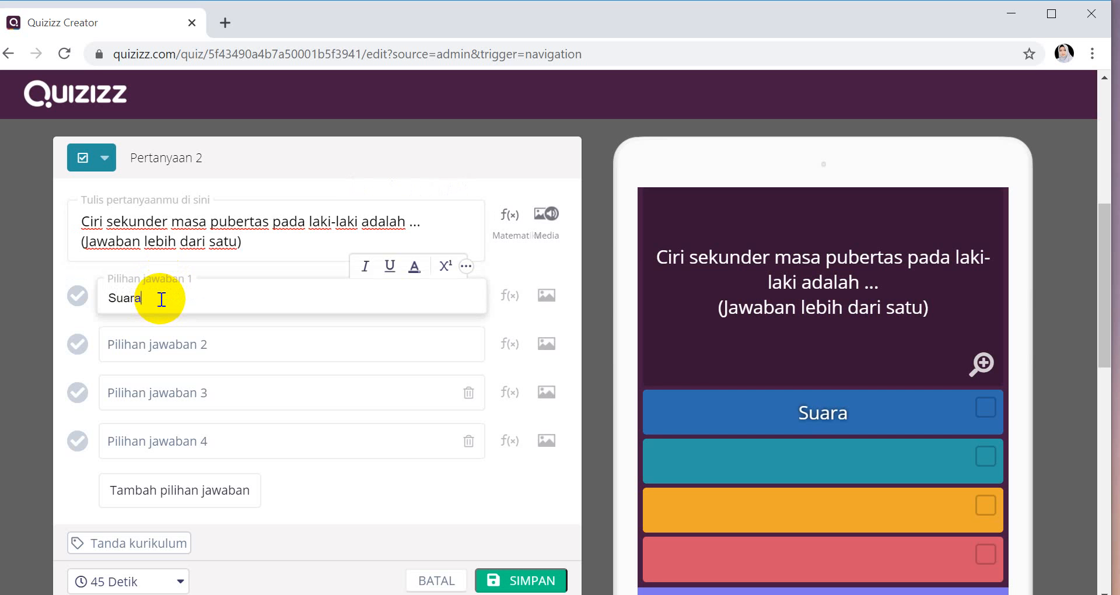
pyautogui.write(' berat')
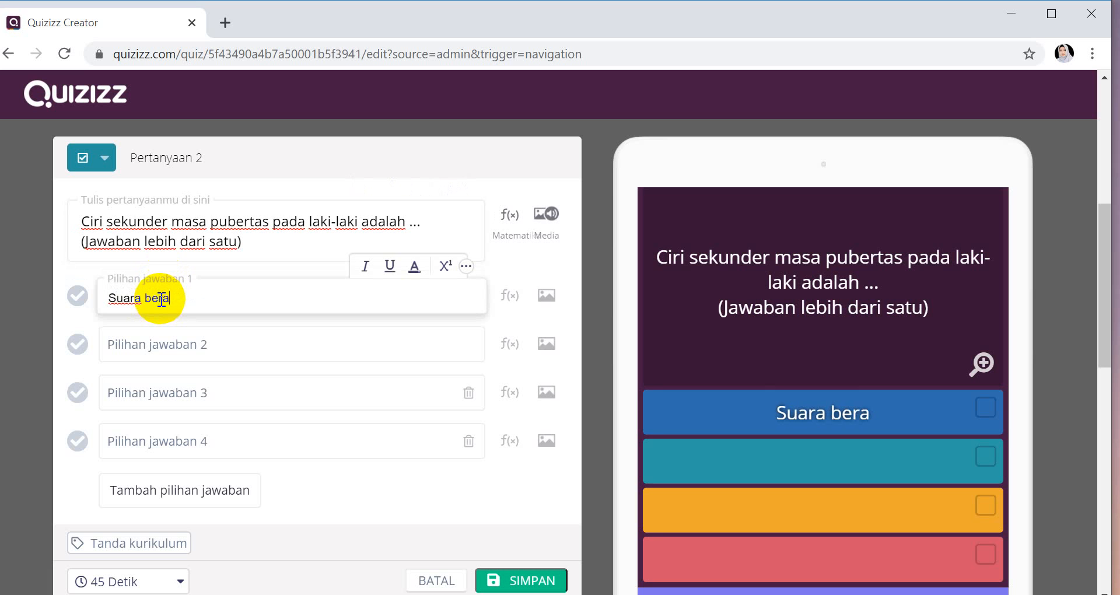
pyautogui.click(164, 347)
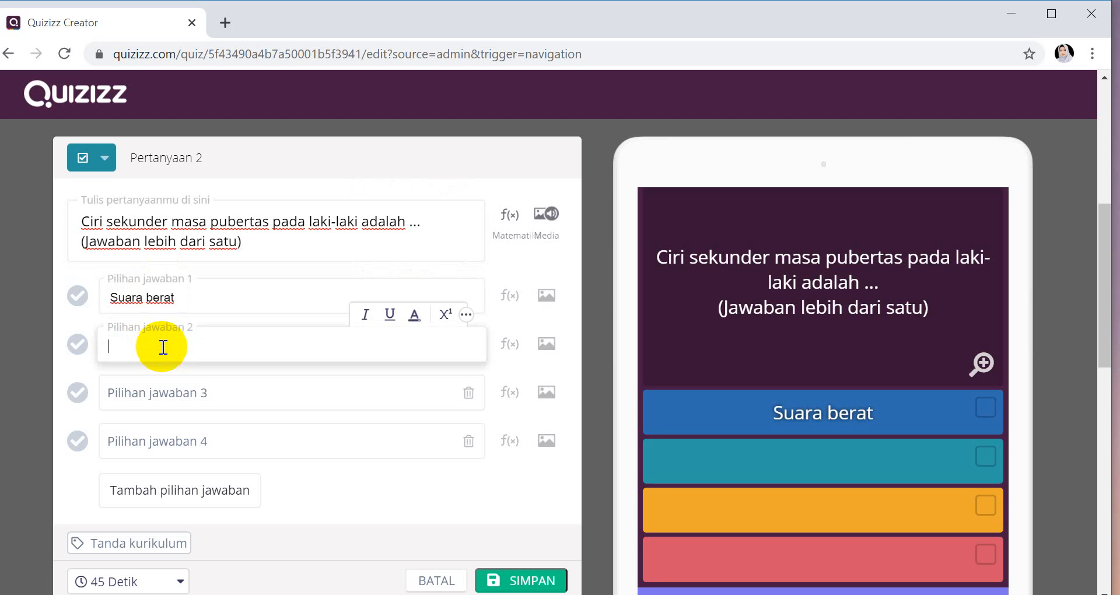
pyautogui.write('Dada membidang')
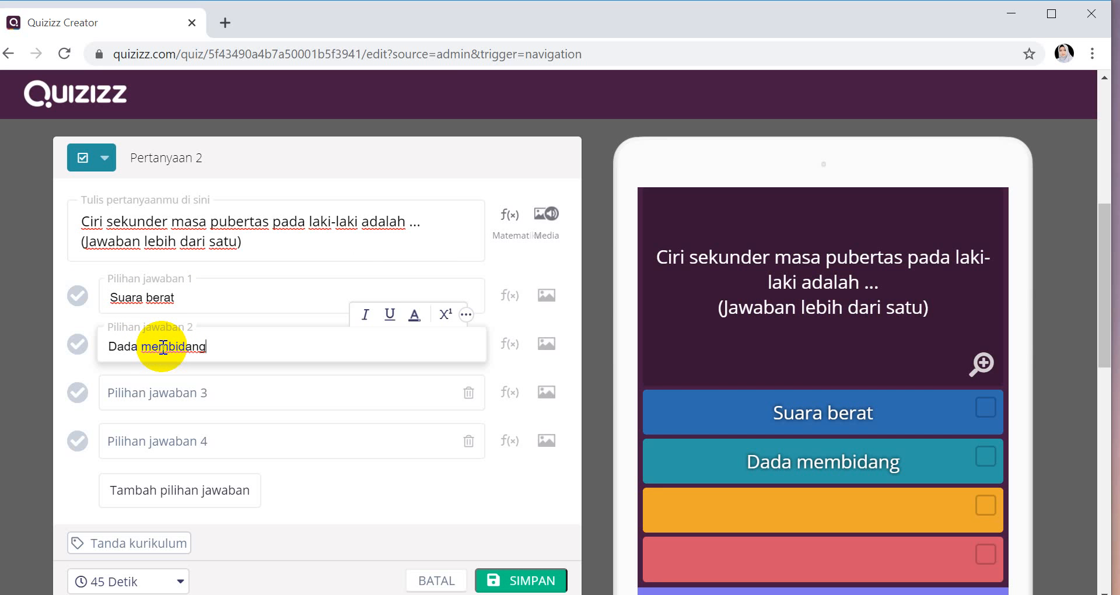
pyautogui.click(141, 396)
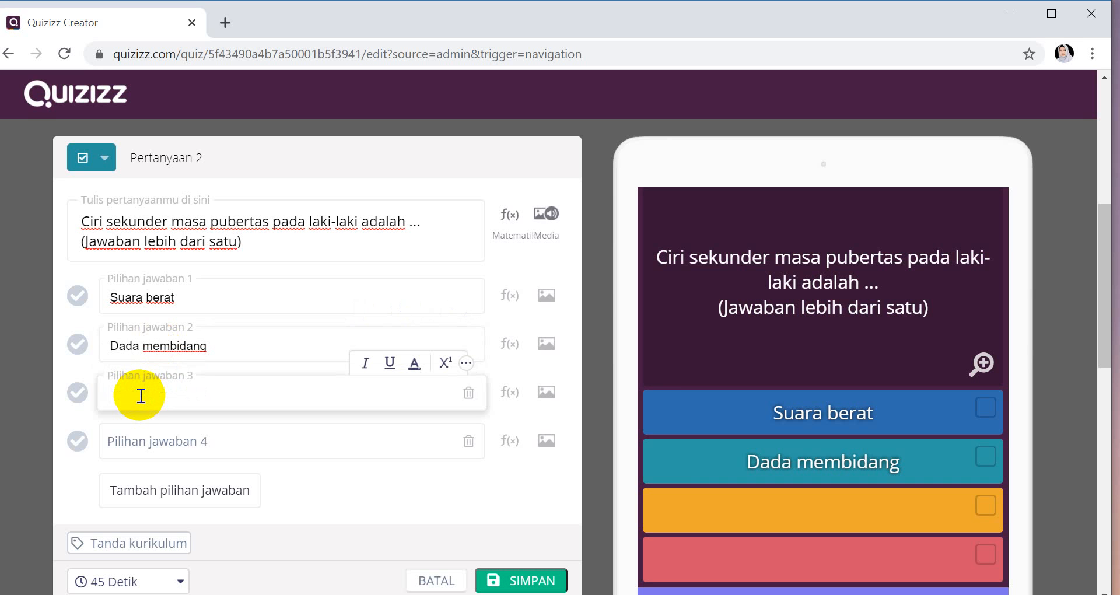
pyautogui.write('Suara nyaring')
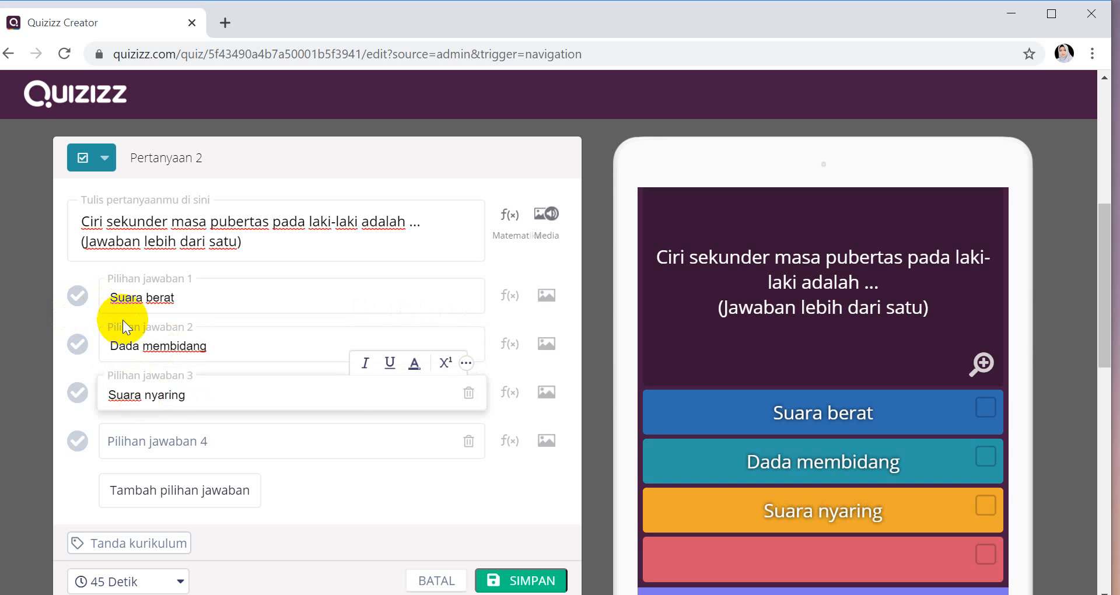
pyautogui.click(156, 444)
pyautogui.write('M')
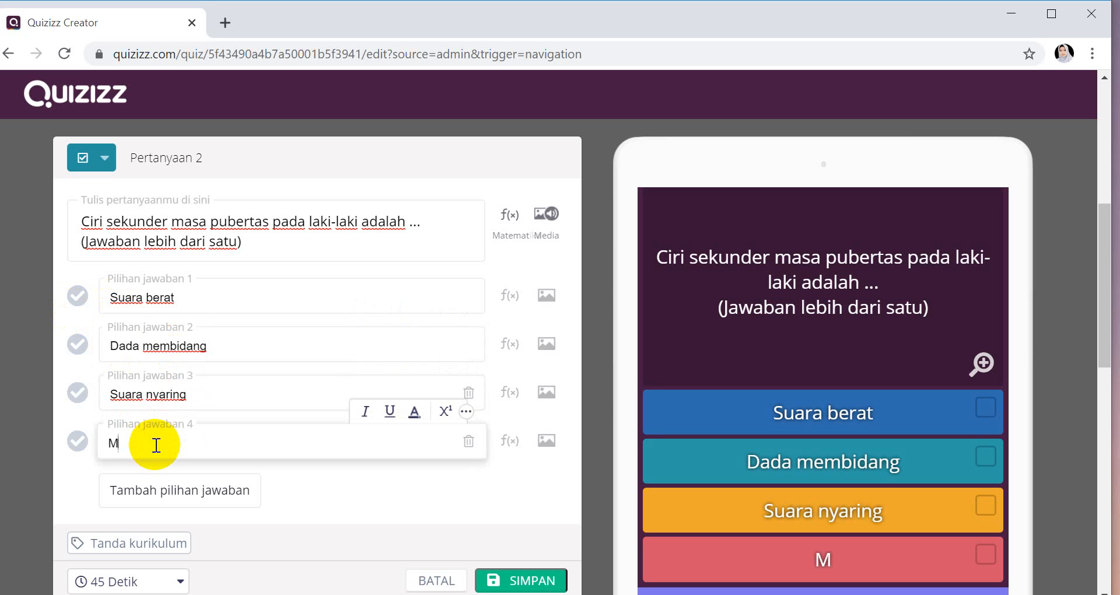
pyautogui.write('impi basah')
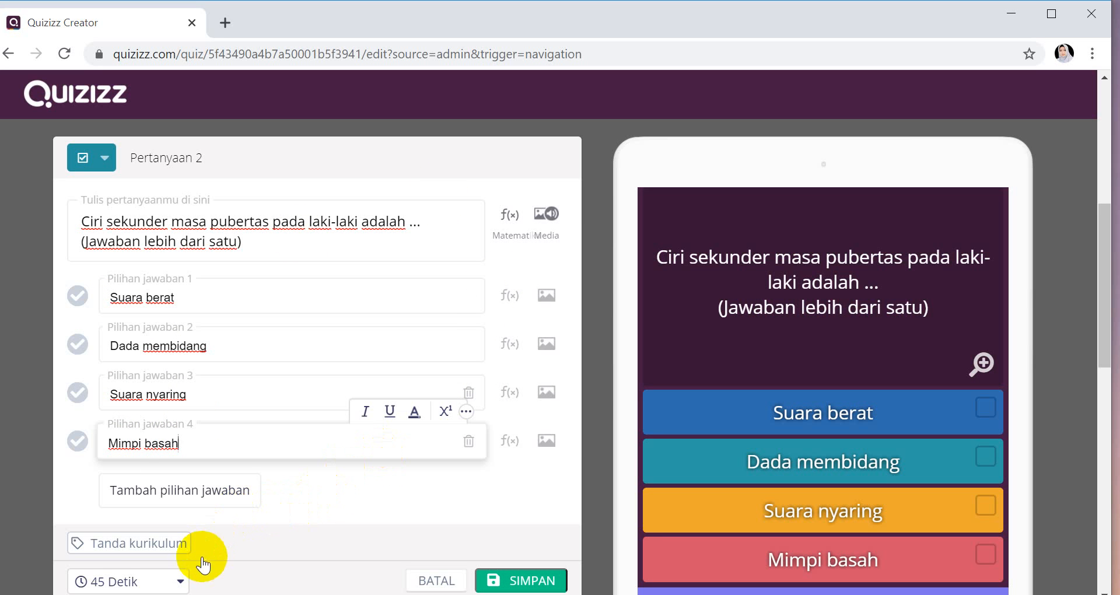
# - Set question 2's time limit to 30 Detik, mark "Suara berat" and "Dada membidang" as correct answers, and save the question
pyautogui.click(180, 581)
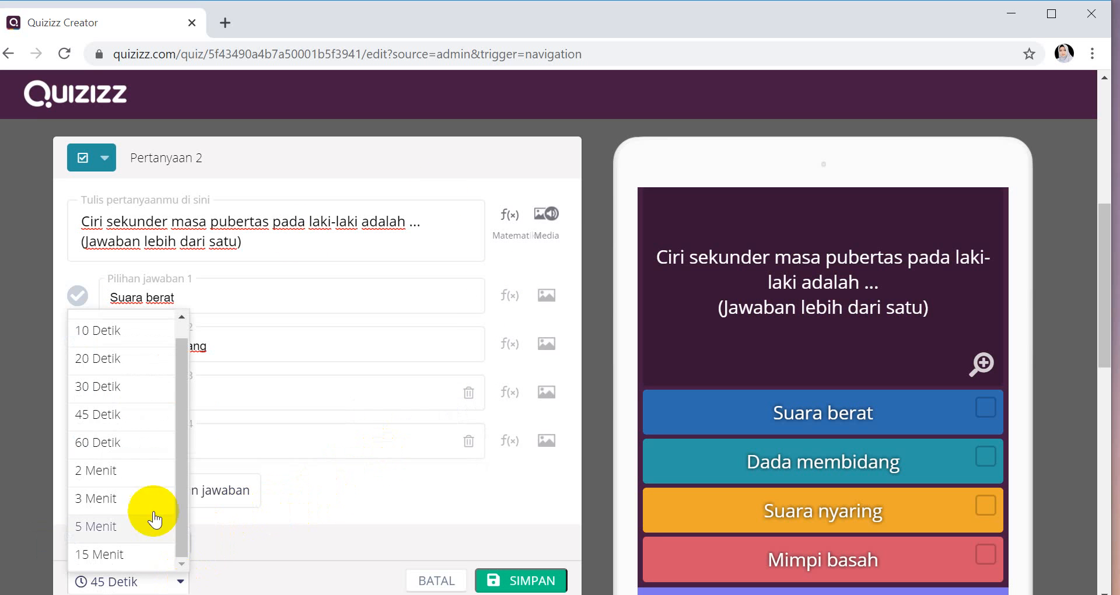
pyautogui.click(115, 386)
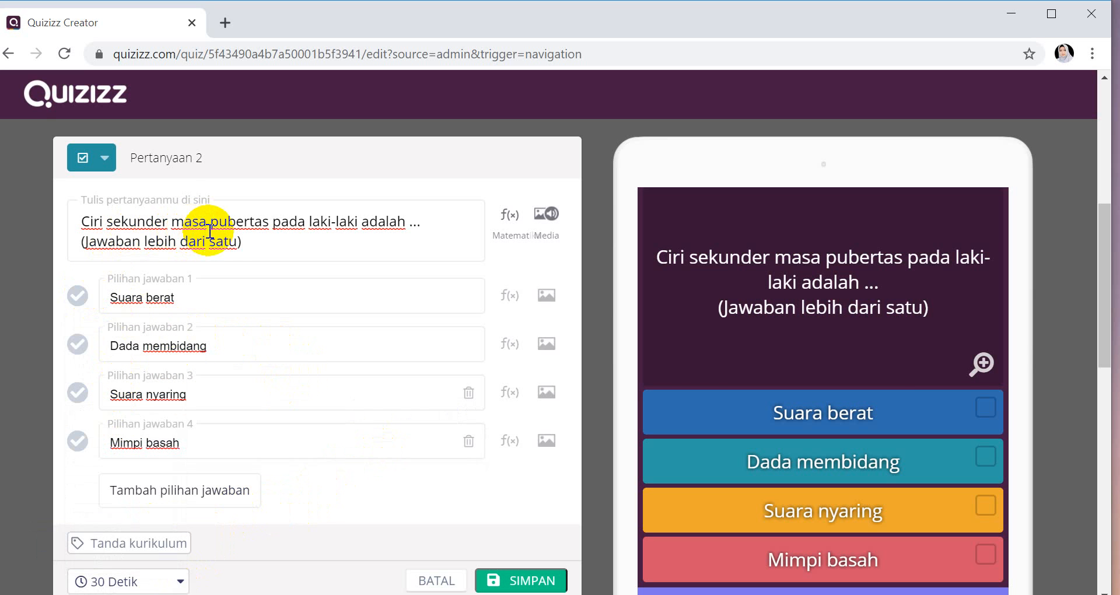
pyautogui.click(78, 297)
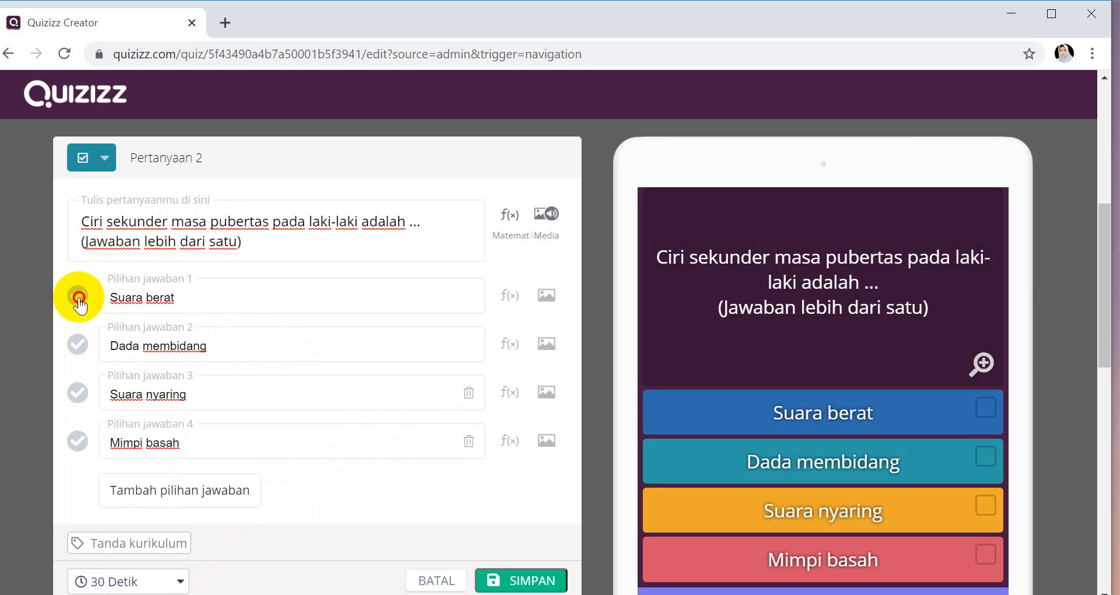
pyautogui.click(79, 344)
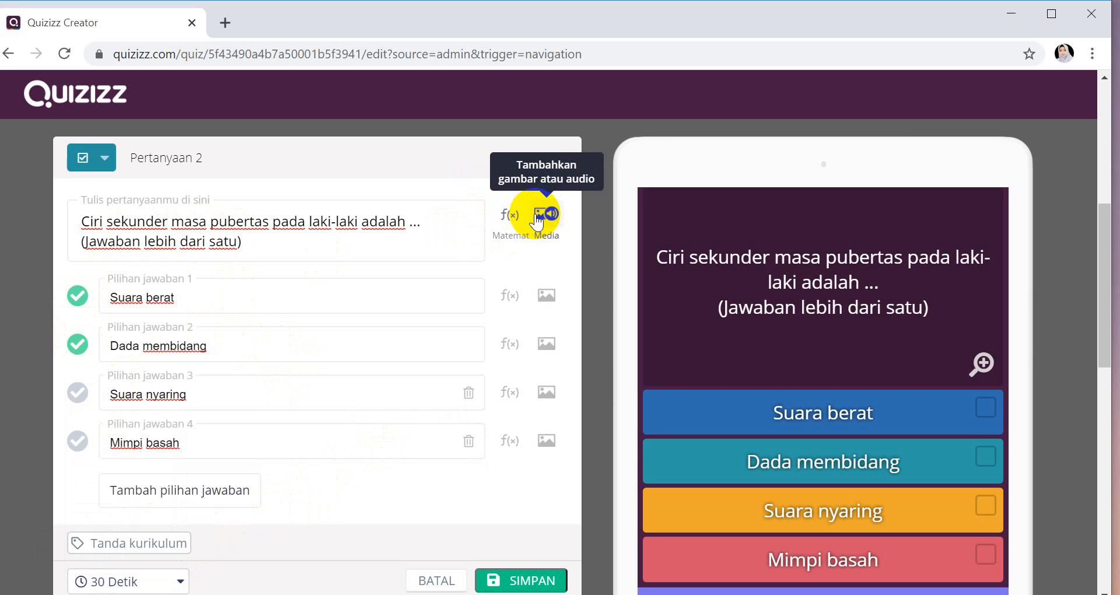
pyautogui.scroll(-2, 275, 554)
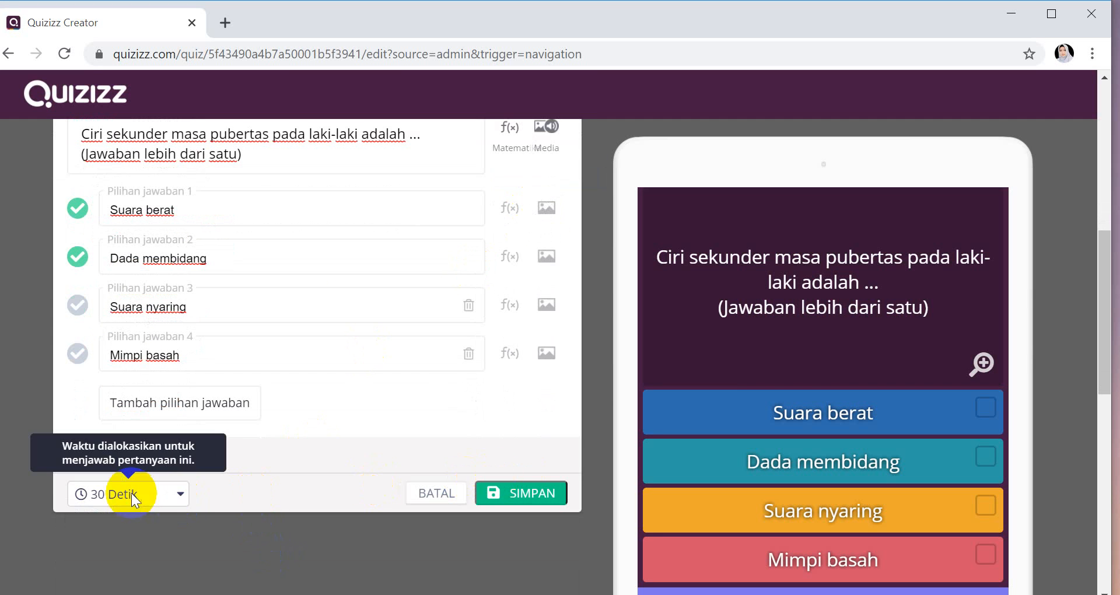
pyautogui.click(547, 496)
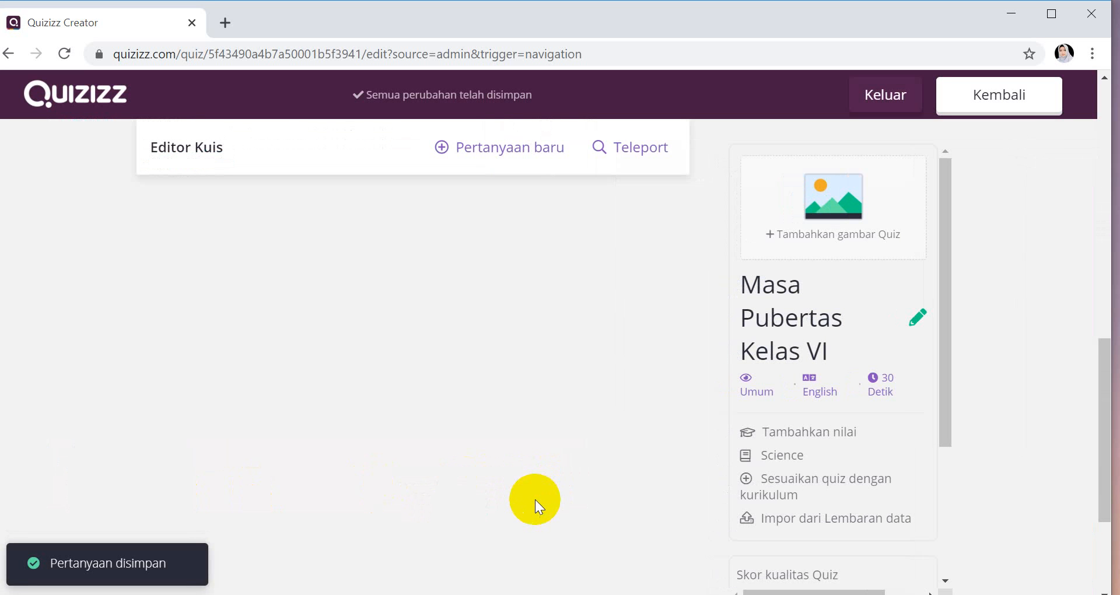
# - Add an "Isi bagian yang kosong" question reading "Perkembangbiakan manusia terjadi karena penggabungan dari ..."
pyautogui.click(505, 150)
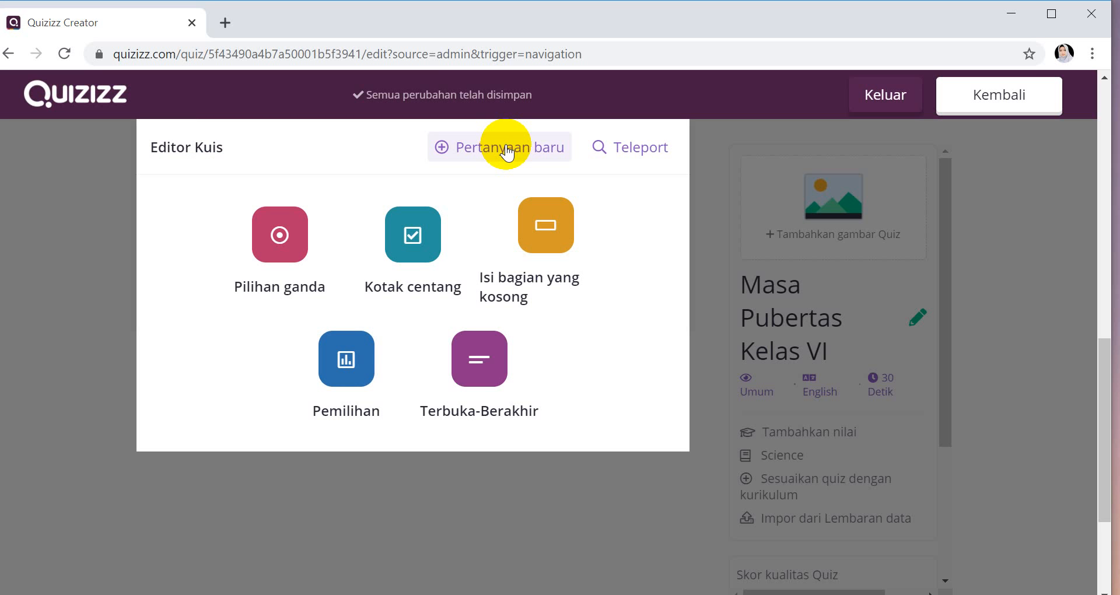
pyautogui.click(543, 225)
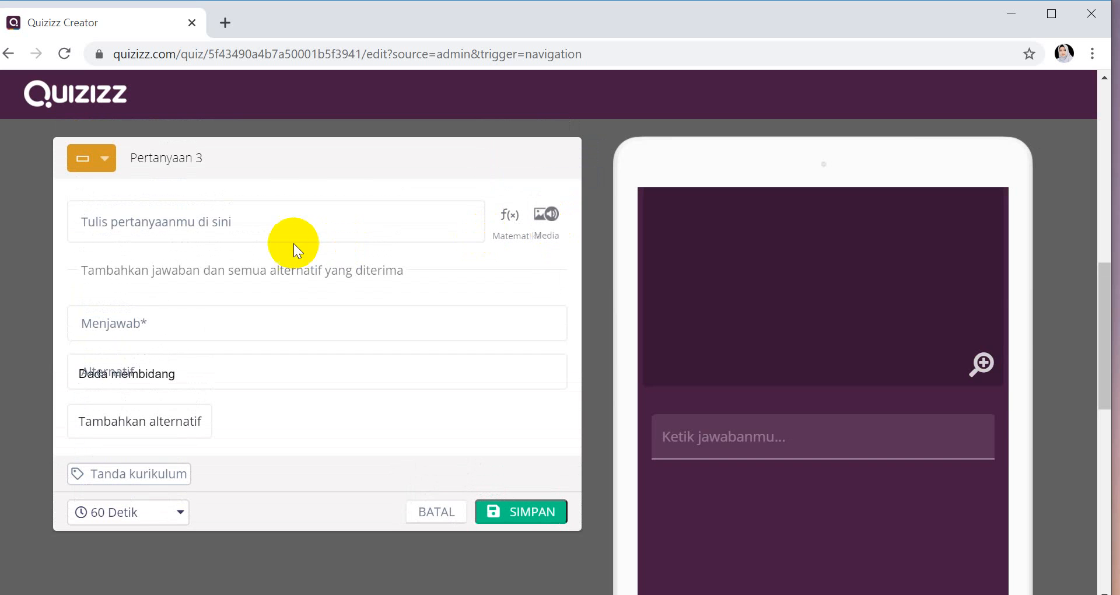
pyautogui.click(272, 228)
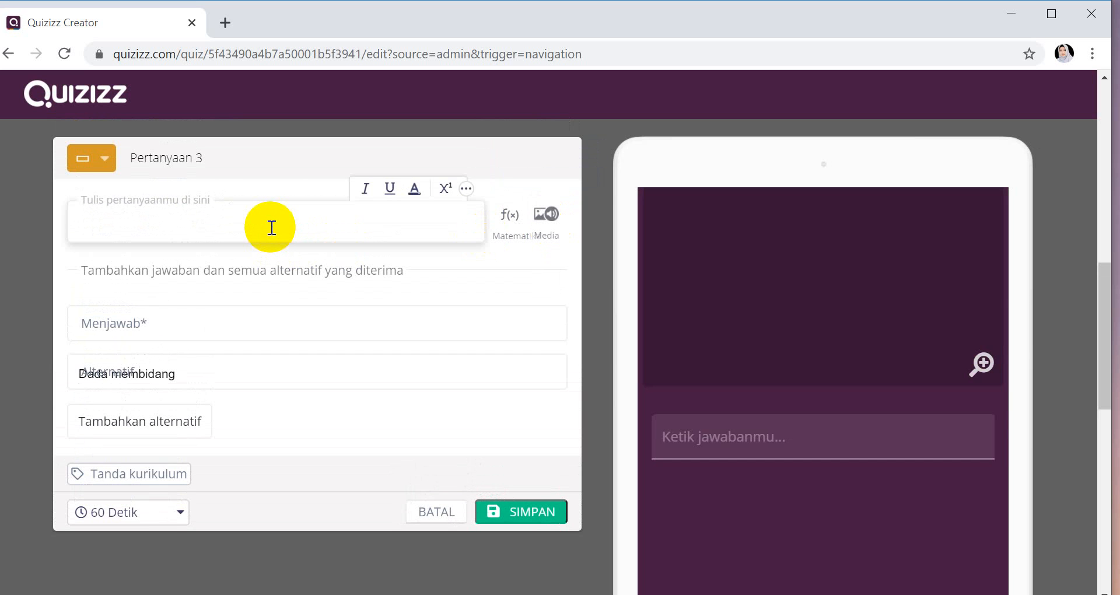
pyautogui.write('Perkemb')
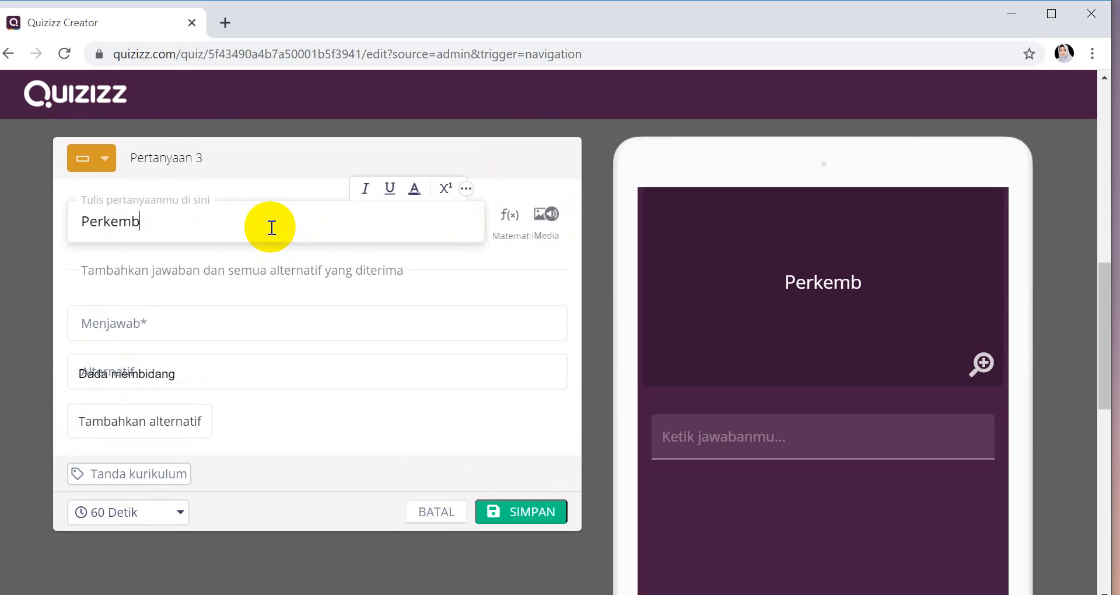
pyautogui.write('ang')
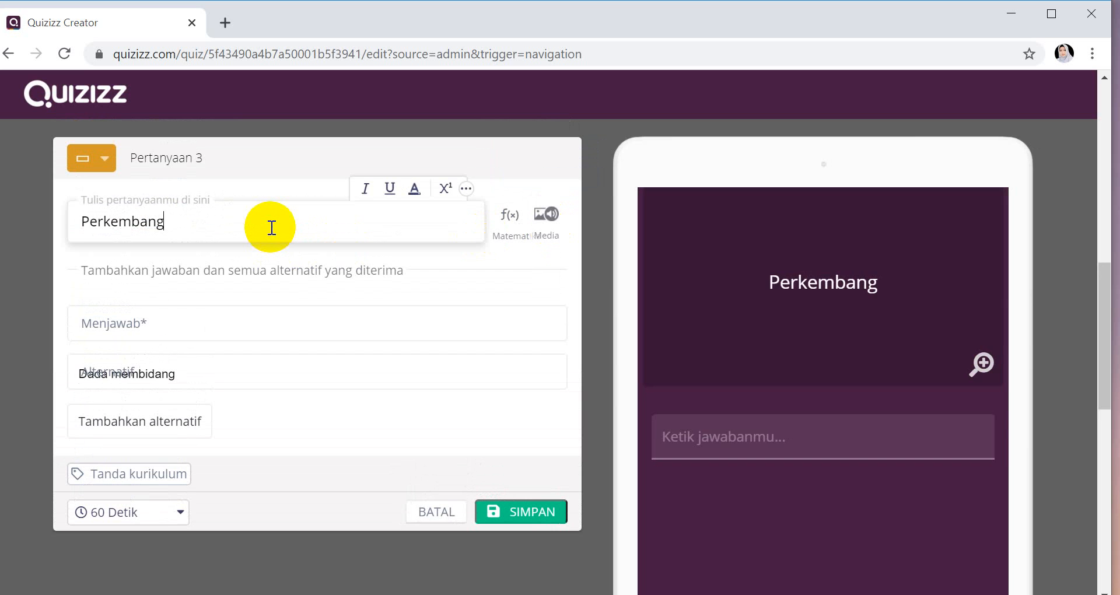
pyautogui.write('biakan')
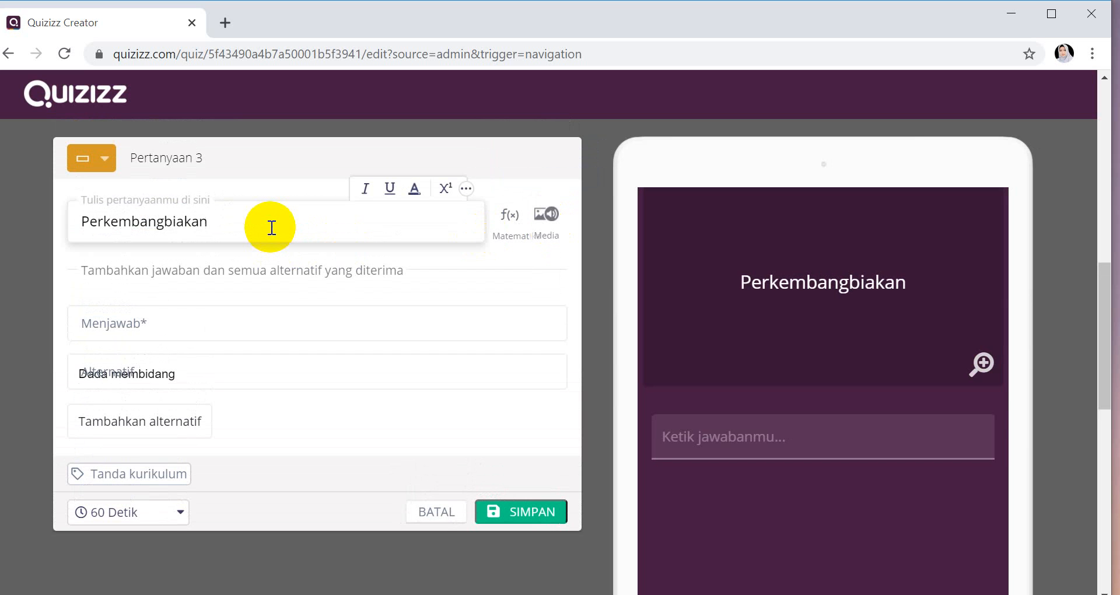
pyautogui.write(' manu')
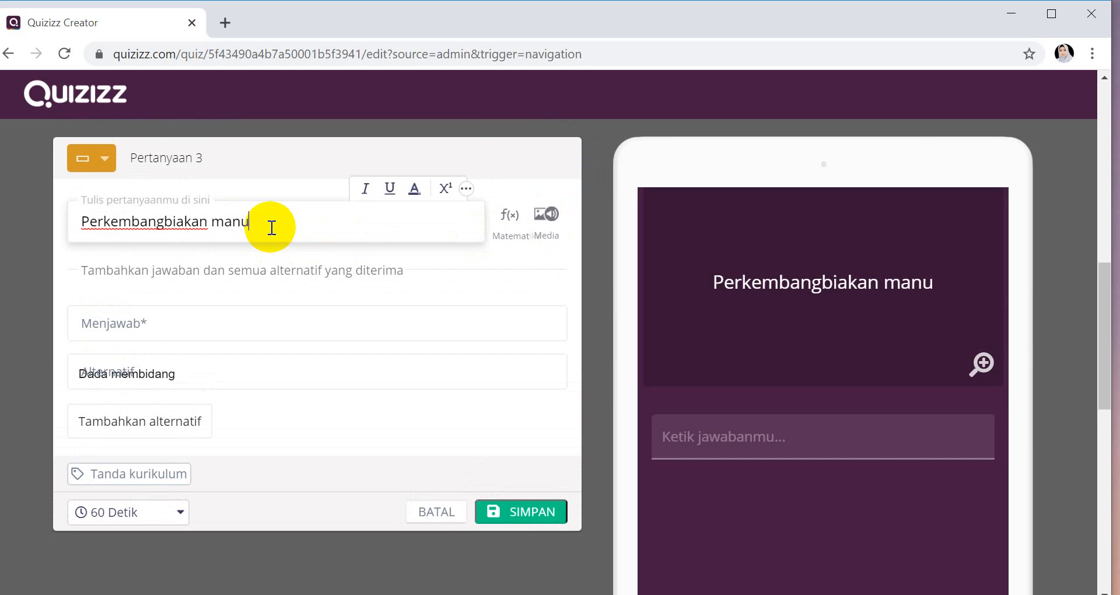
pyautogui.write('sia ter')
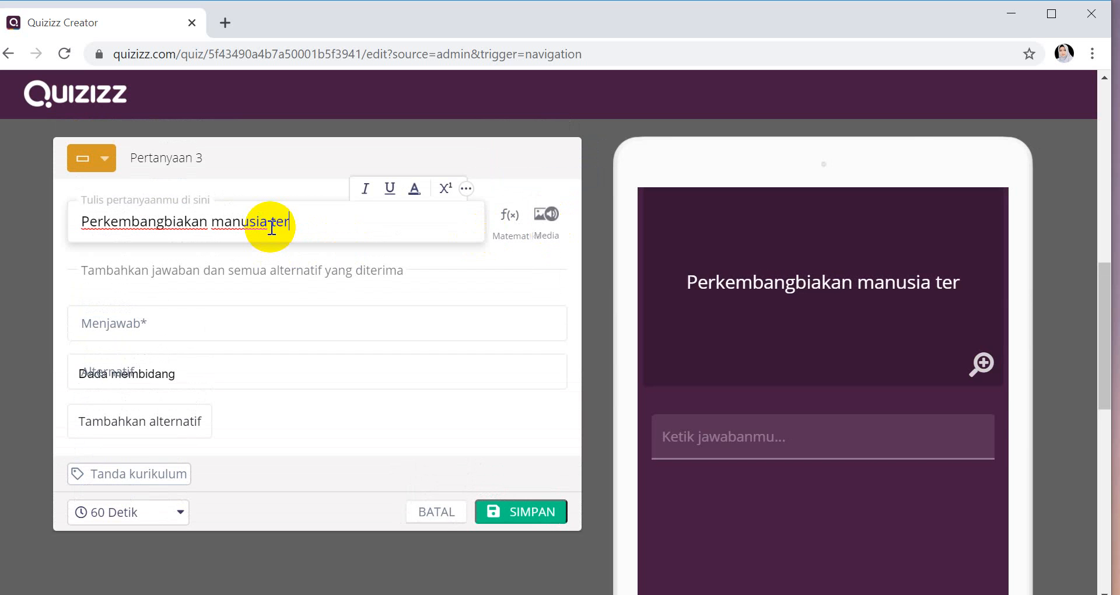
pyautogui.write('jadi ka')
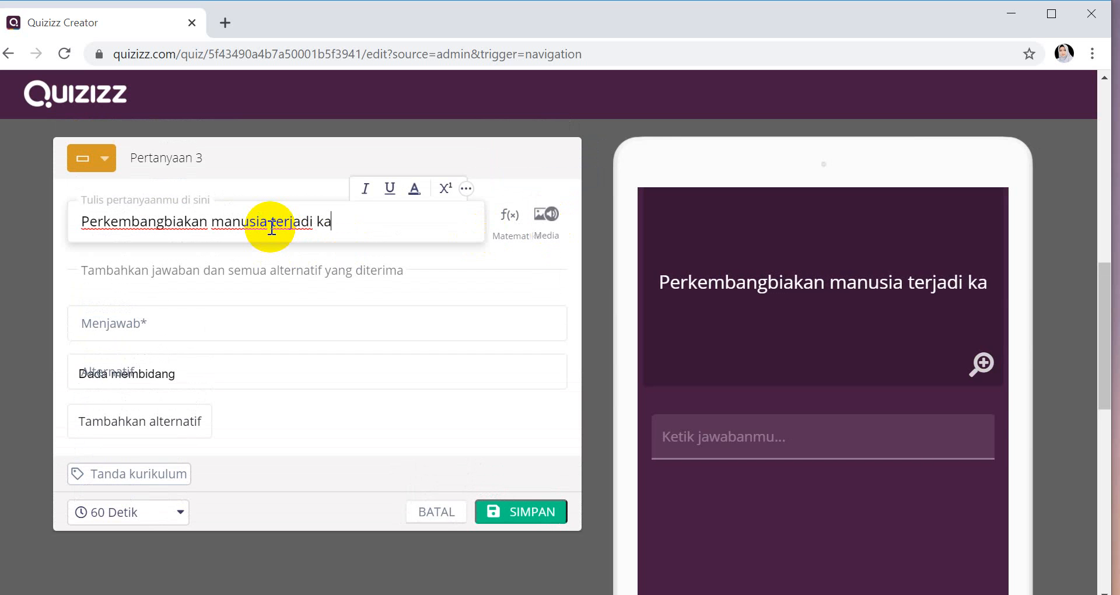
pyautogui.write('rena')
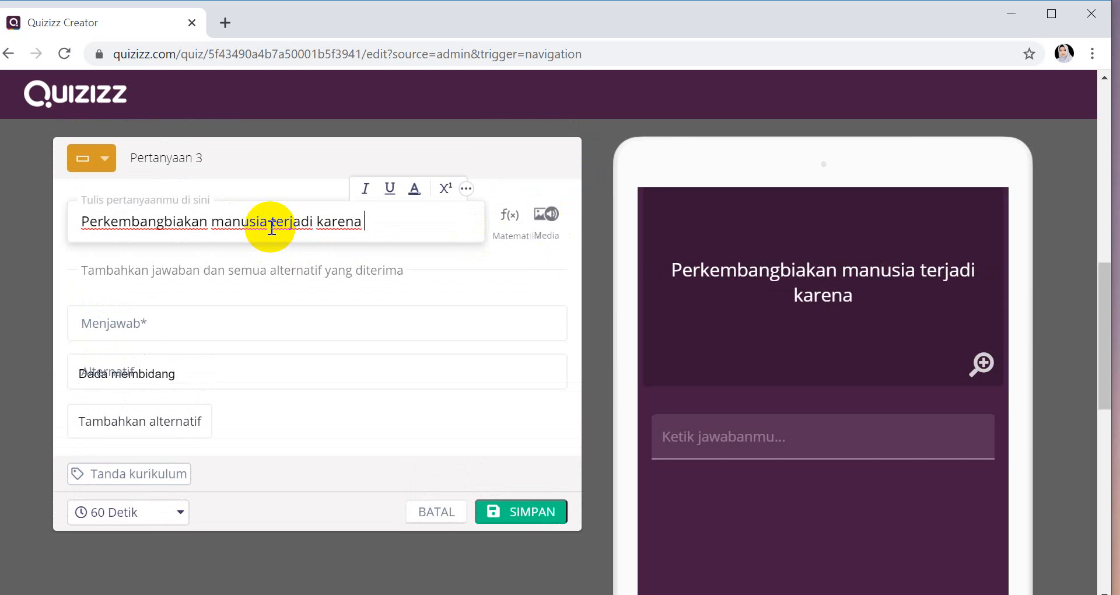
pyautogui.write(' pengg')
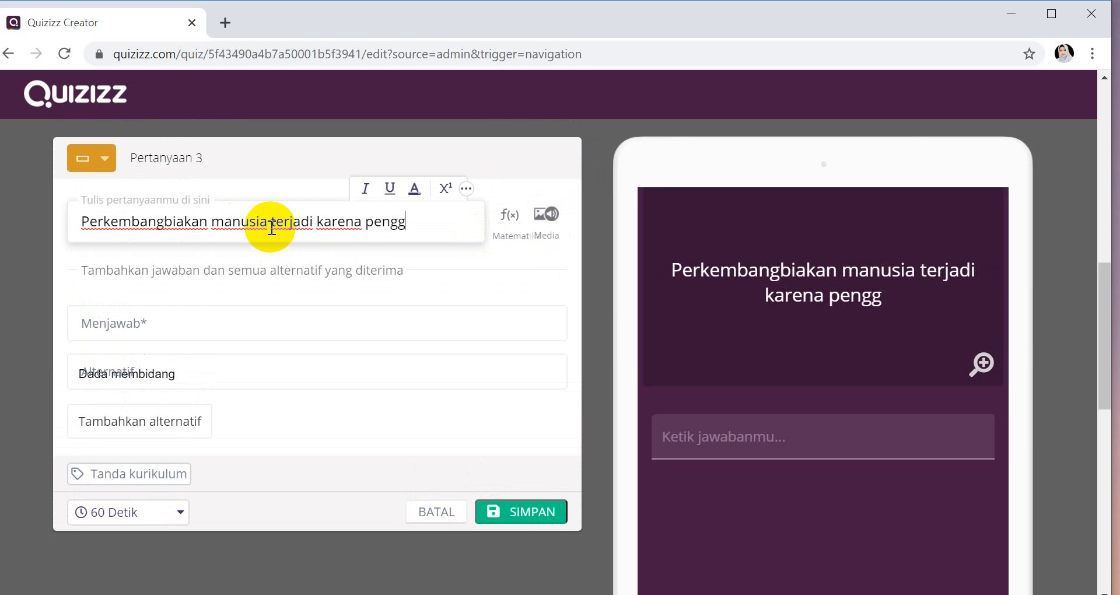
pyautogui.write('abungan')
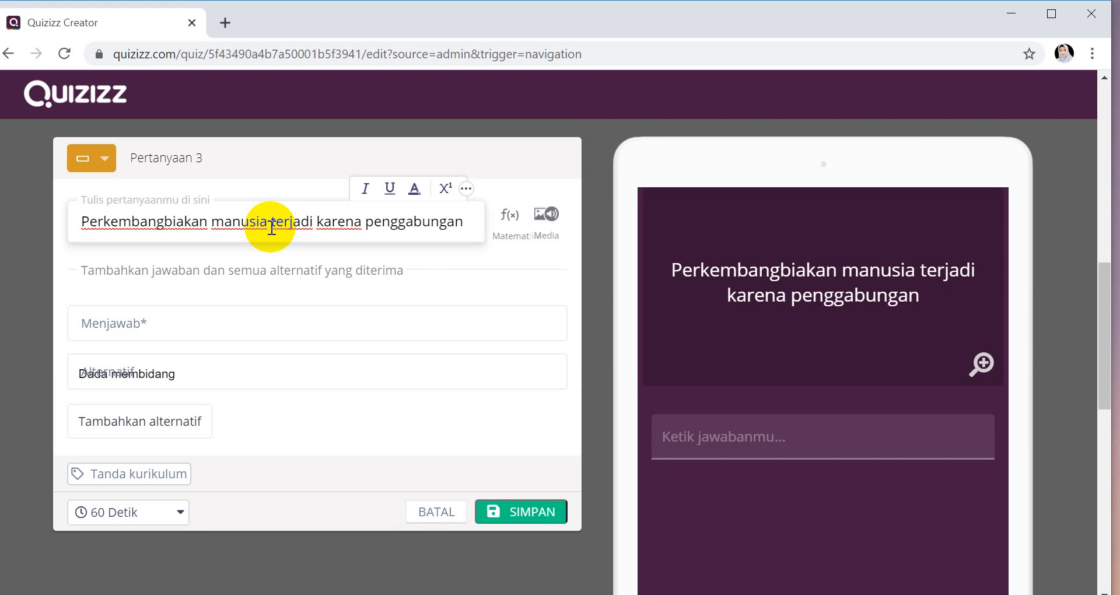
pyautogui.write(' dari')
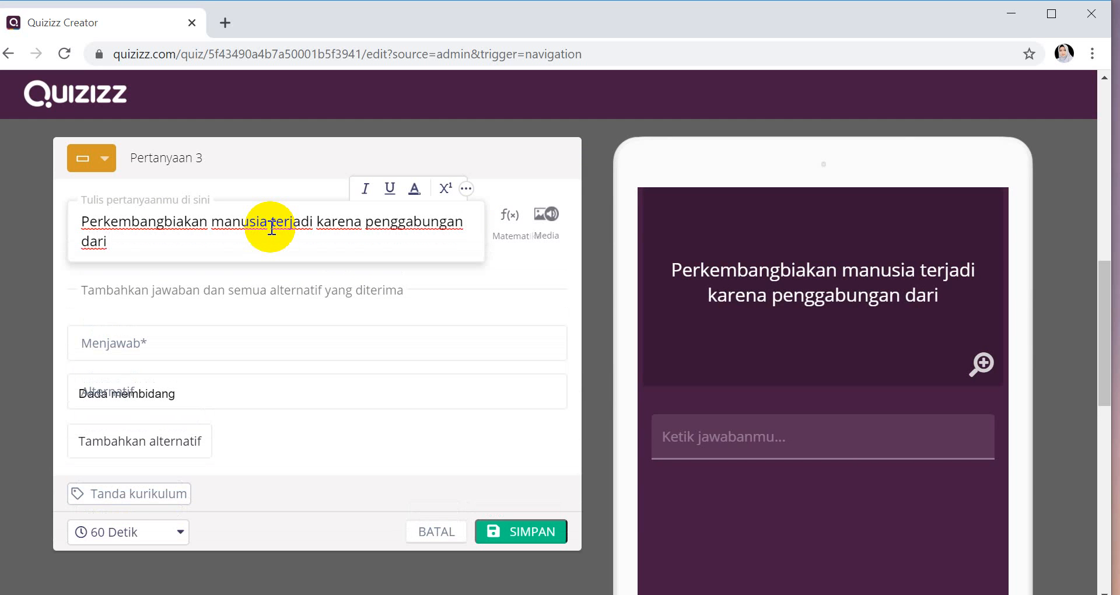
pyautogui.write(' ...')
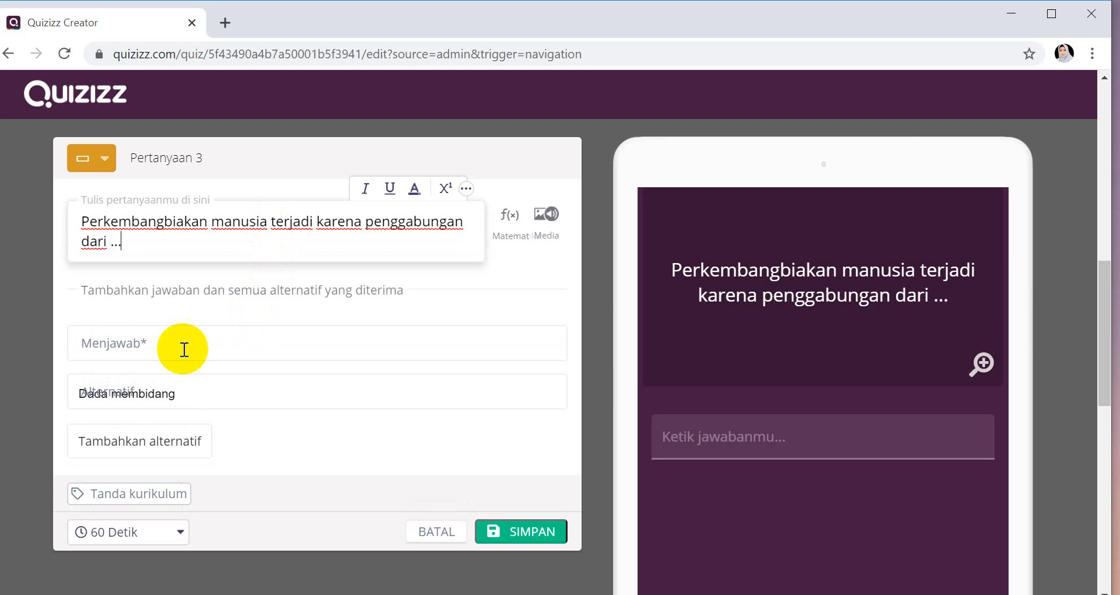
# - Enter "Sel sperma dan sel telur" as question 3's answer and replace the alternative's leftover text with "Sel telur dan sel sperma"
pyautogui.click(148, 348)
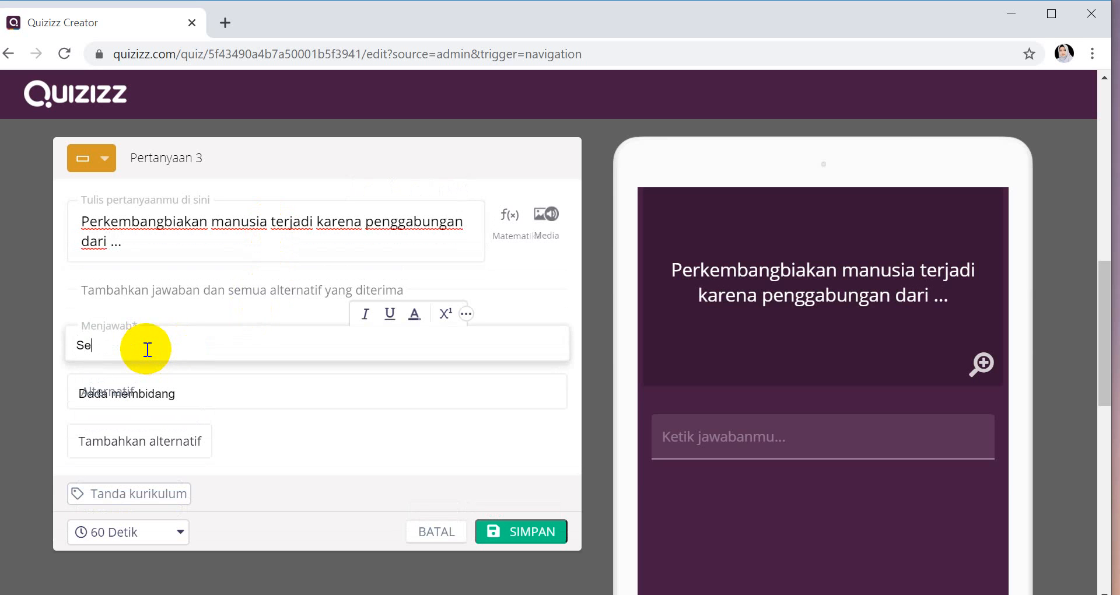
pyautogui.write('Sel sperma dan sel telur')
pyautogui.moveTo(188, 392); pyautogui.dragTo(78, 395)
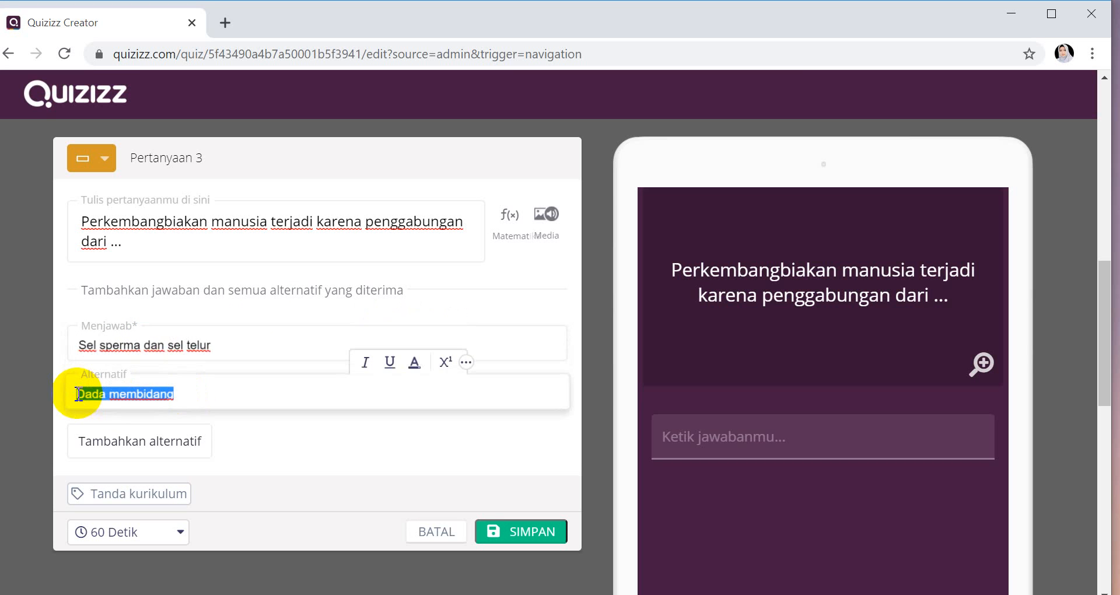
pyautogui.press('BackSpace')
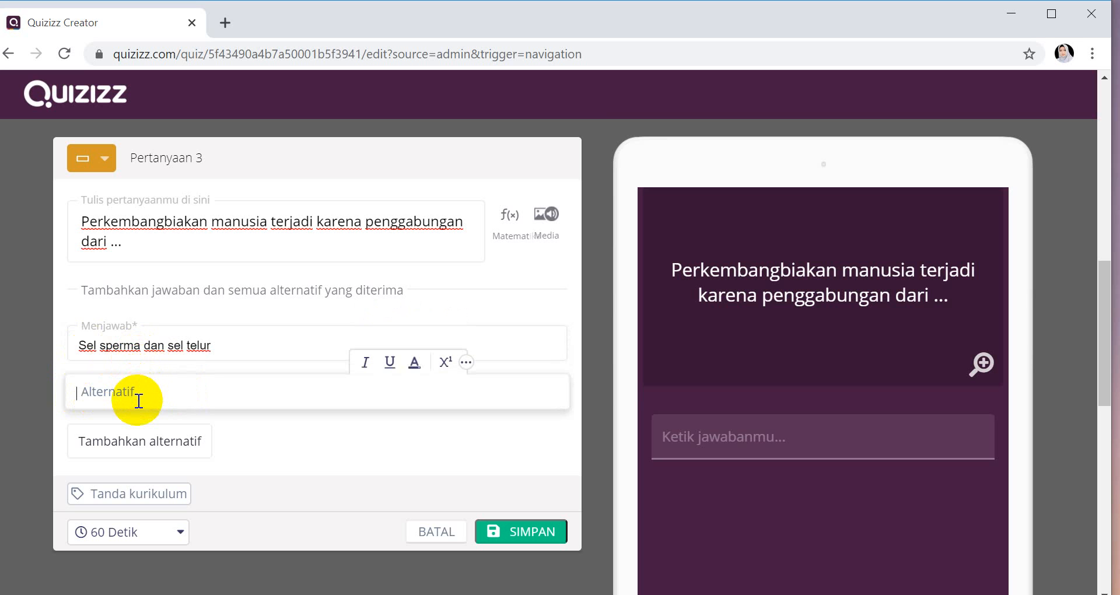
pyautogui.write('Sel')
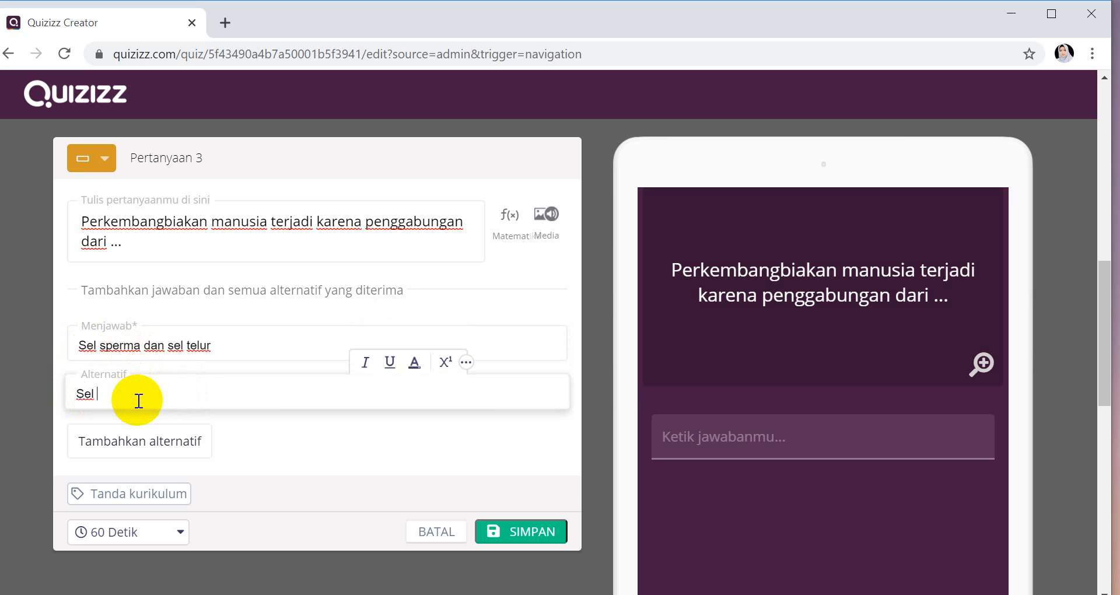
pyautogui.write(' telur dan sel sperma')
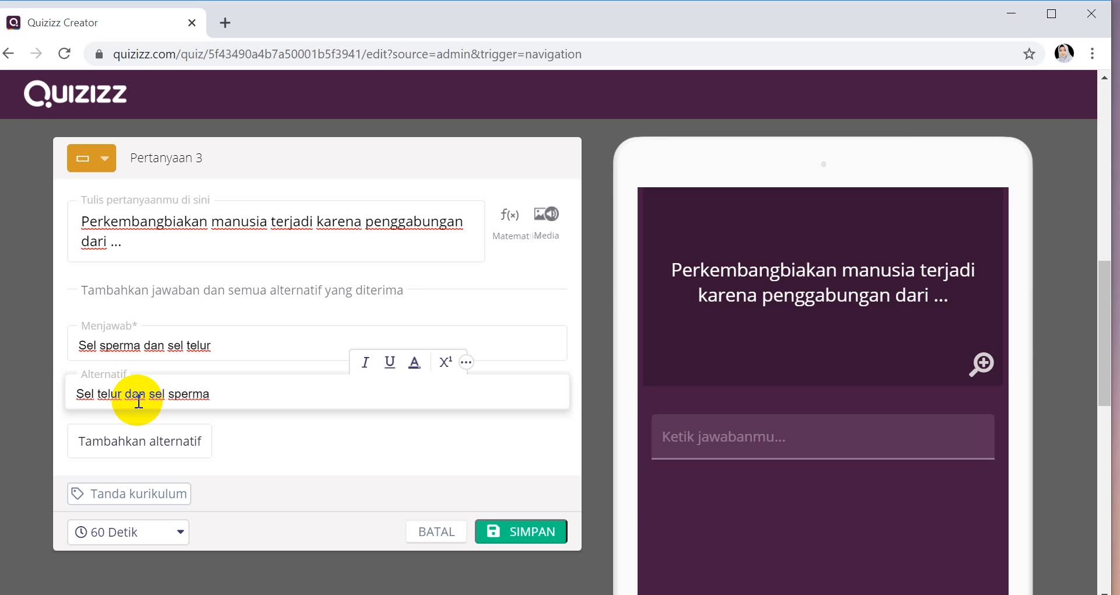
# - Add the alternative answer "Sel sperma untuk laki-laki dan sel telur untuk perempuan" to question 3 and save the question
pyautogui.click(130, 442)
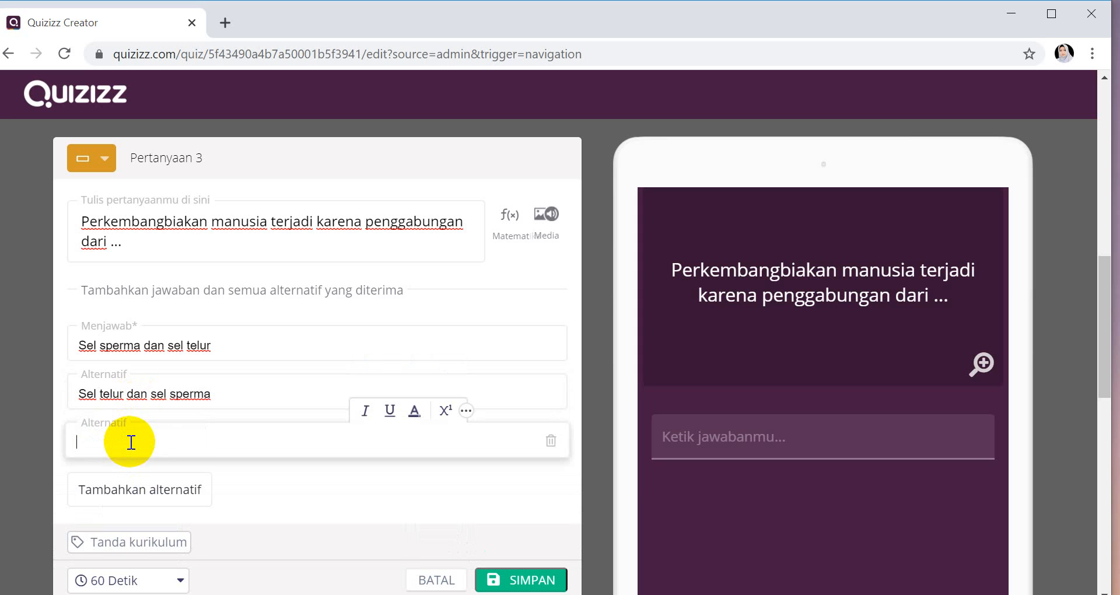
pyautogui.write('Sel sperma untuk laki-')
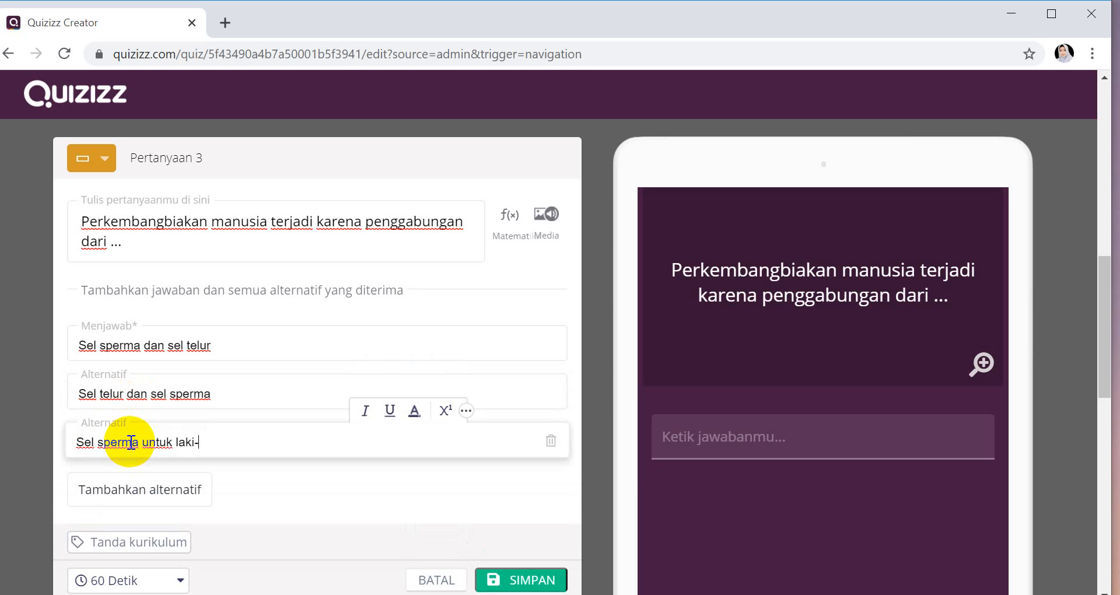
pyautogui.write('laki dan sel telu')
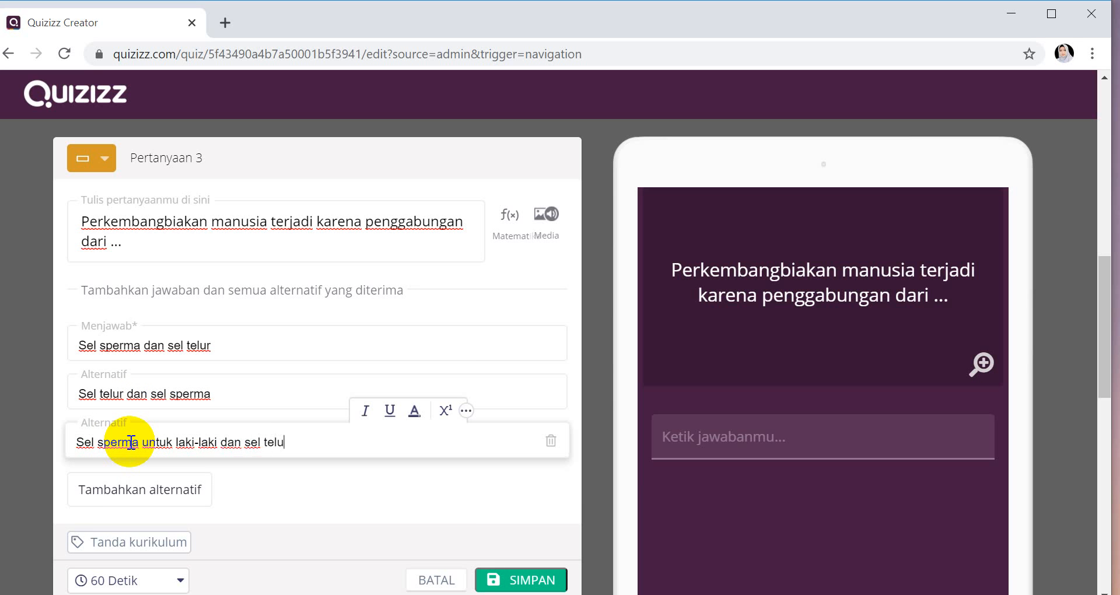
pyautogui.write('r untuk perempuan')
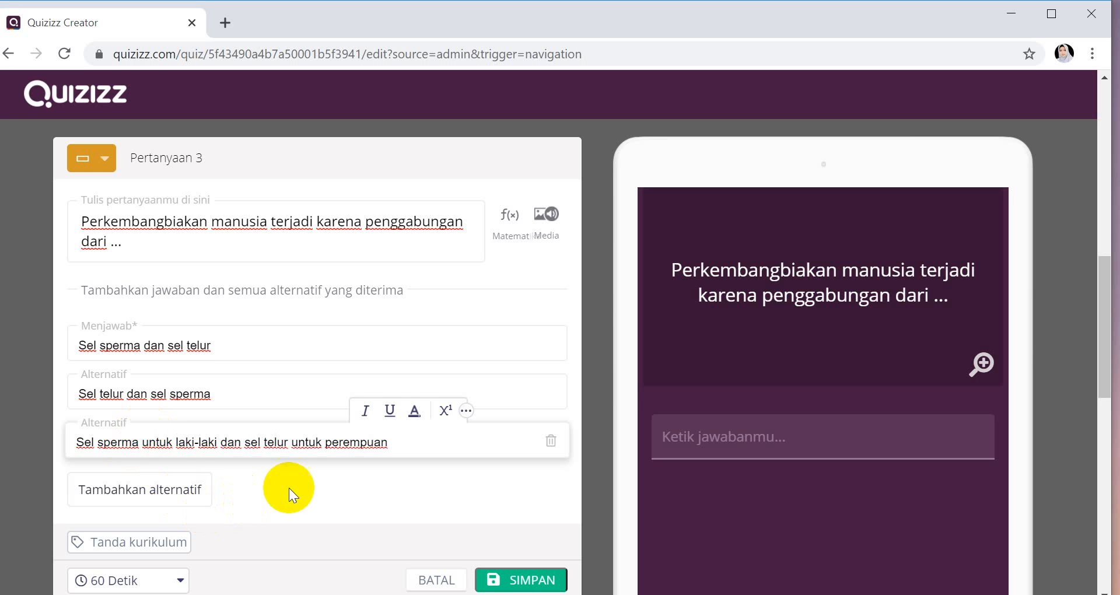
pyautogui.scroll(-2, 366, 442)
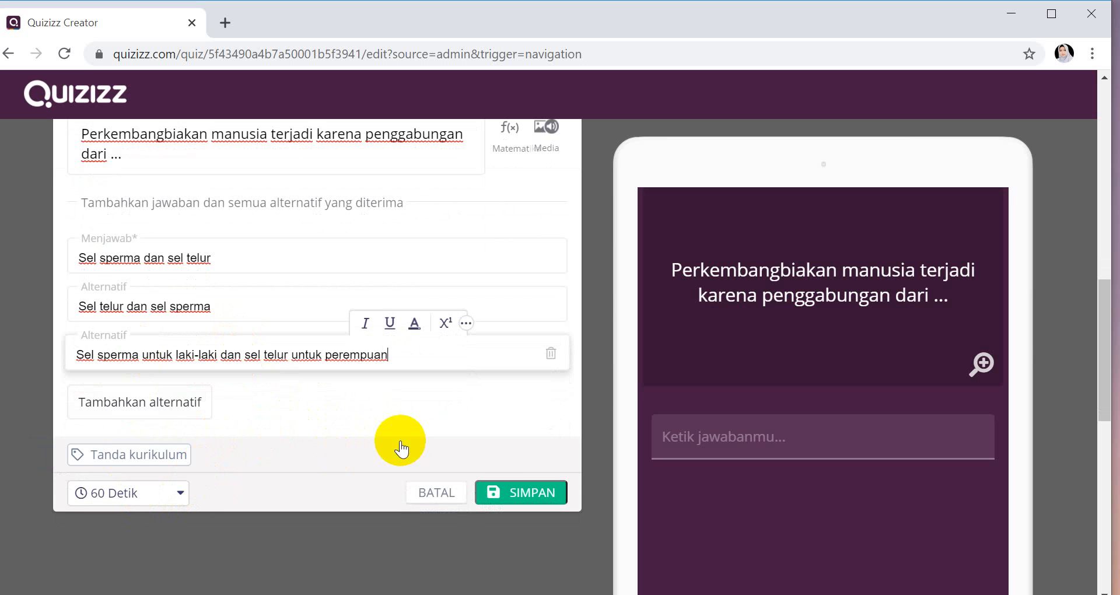
pyautogui.click(538, 497)
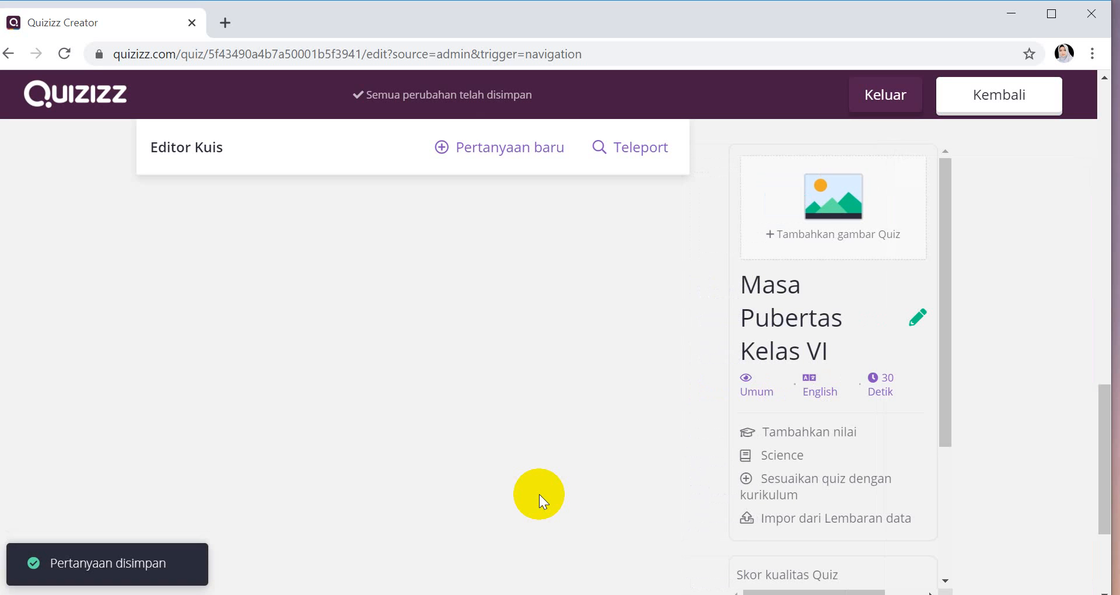
# - Add a "Pilihan ganda" question with the text "Alat tubuh yang mengalami perubahan besar pada masa pubertas adalah ...." copied from the Masa Pubertas Word document
pyautogui.click(507, 151)
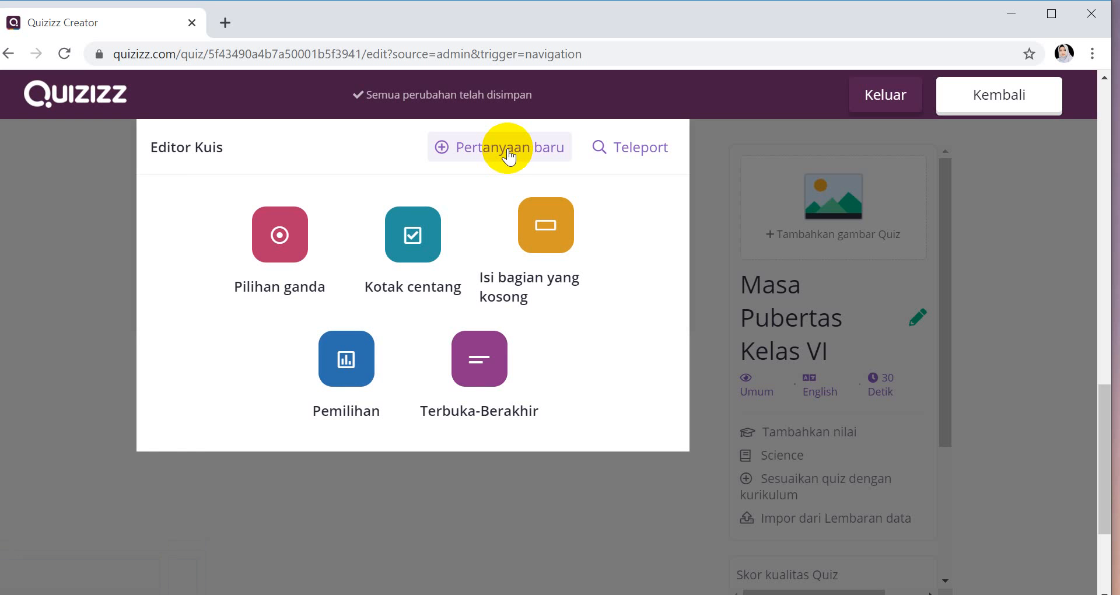
pyautogui.click(285, 240)
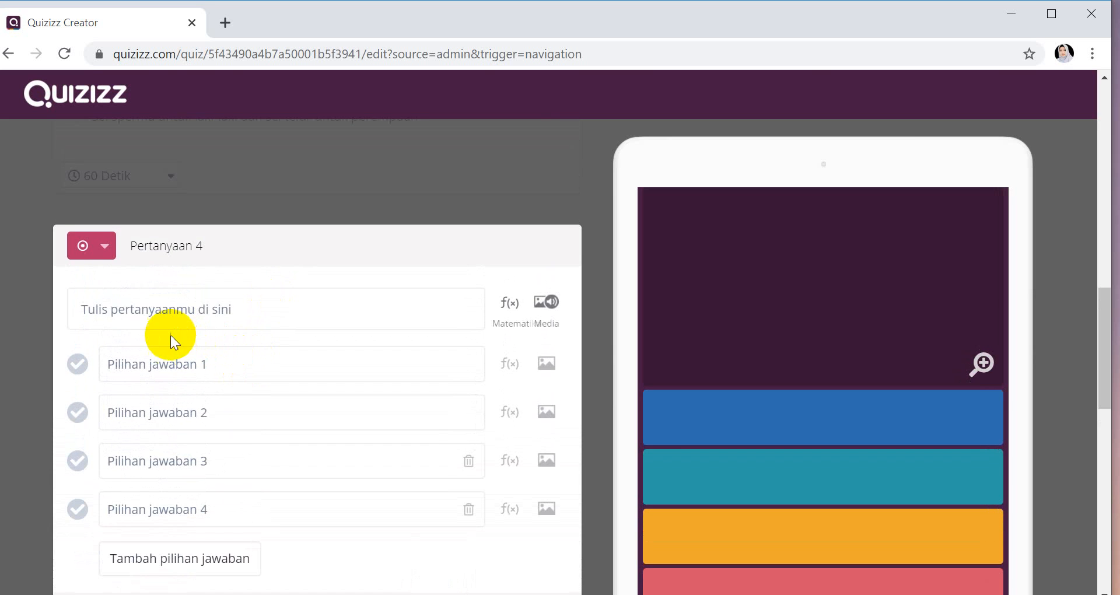
pyautogui.click(128, 309)
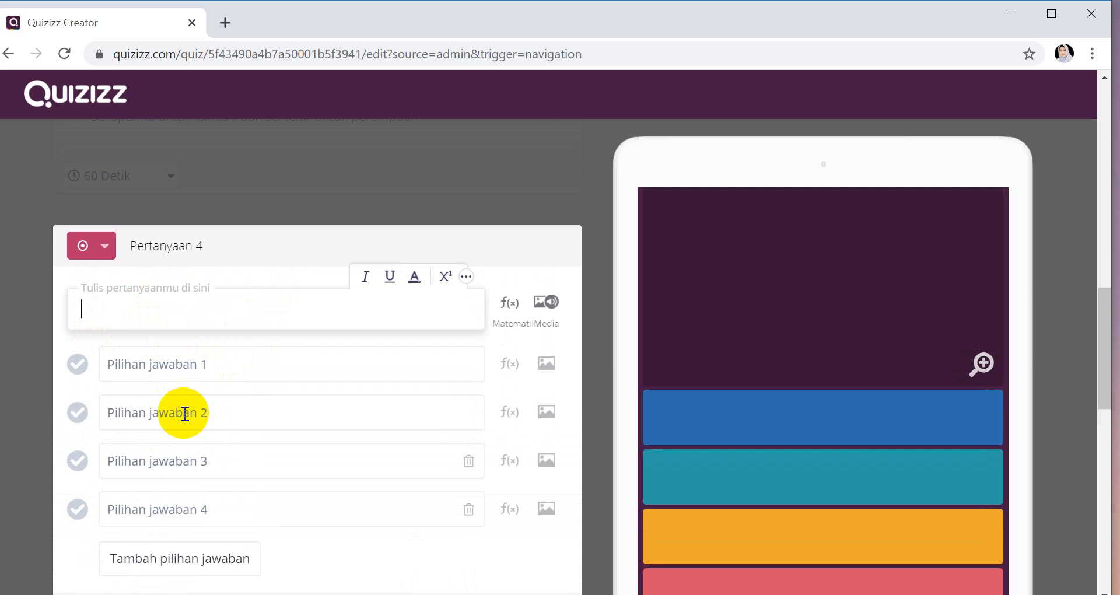
pyautogui.hotkey('alt', 'Tab')
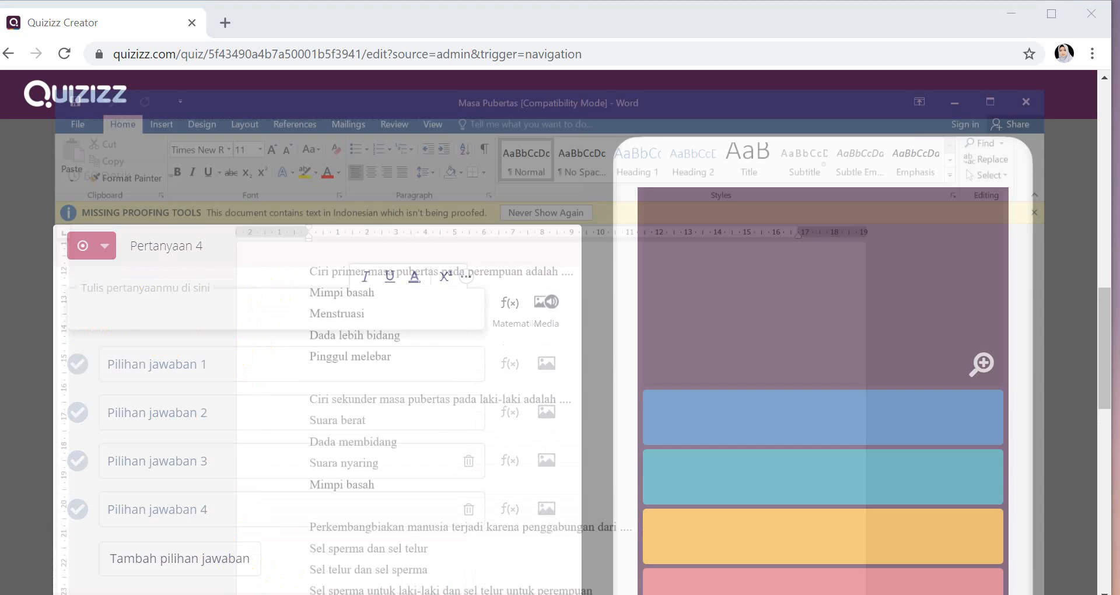
pyautogui.scroll(-1, 390, 542)
pyautogui.scroll(-3, 390, 543)
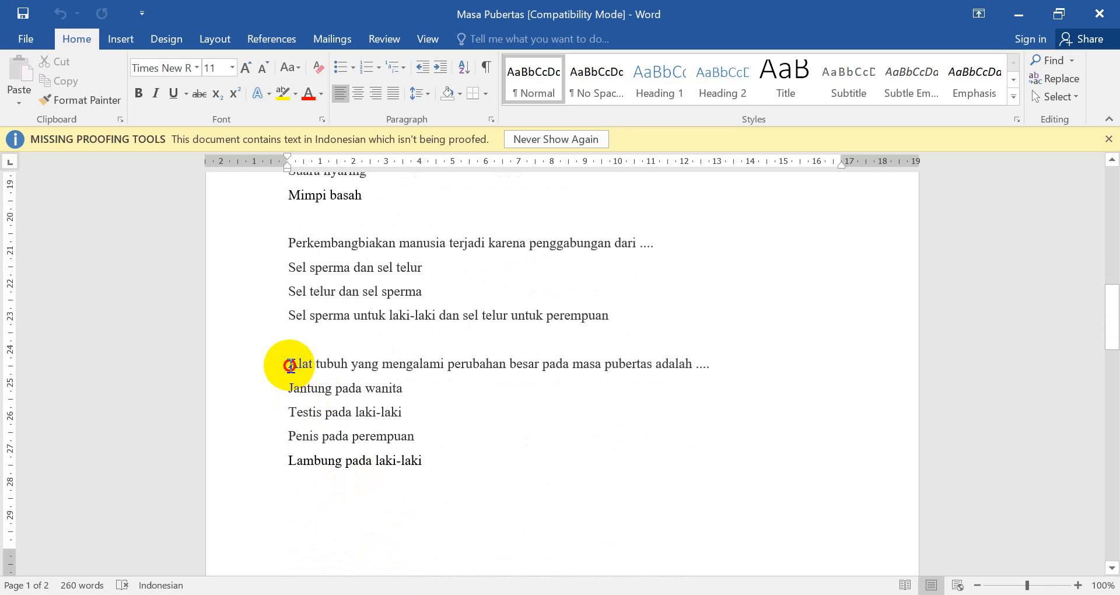
pyautogui.moveTo(291, 364); pyautogui.dragTo(712, 368)
pyautogui.hotkey('ctrl', 'c')
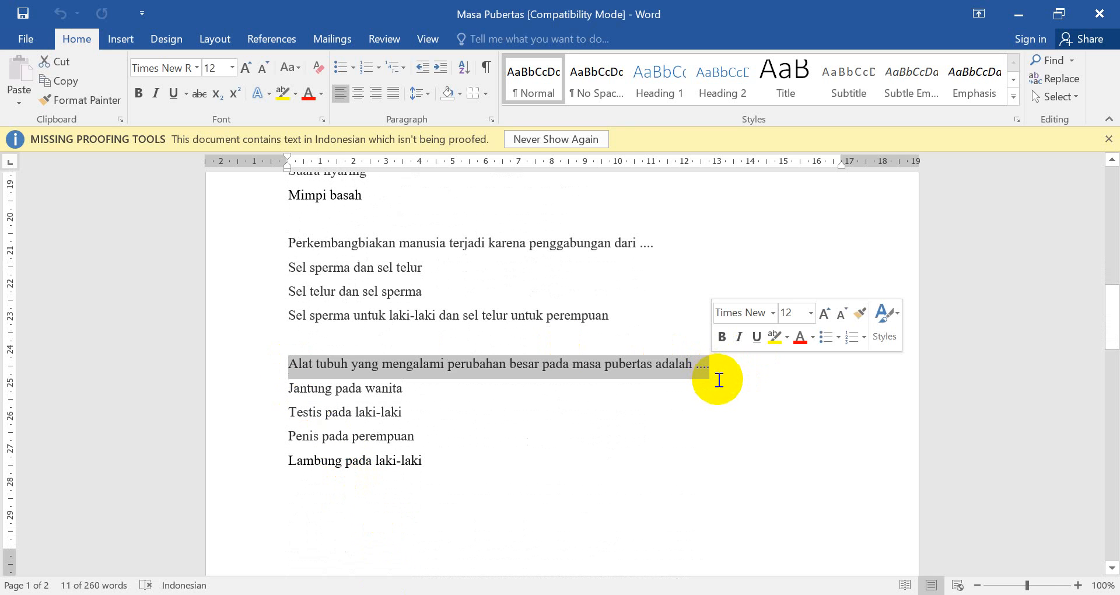
pyautogui.hotkey('alt', 'Tab')
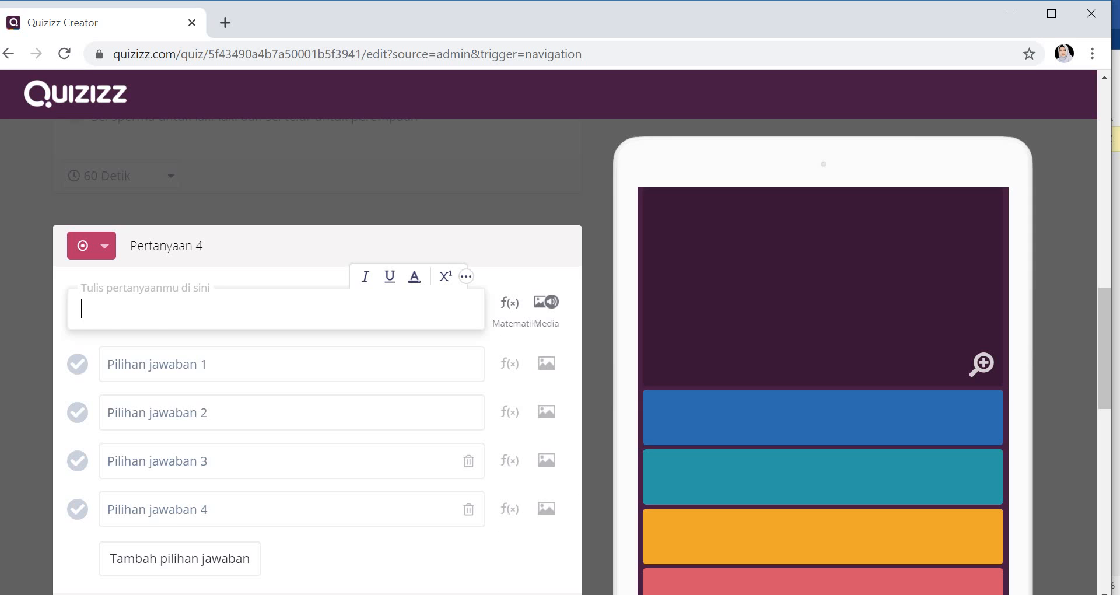
pyautogui.hotkey('ctrl', 'v')
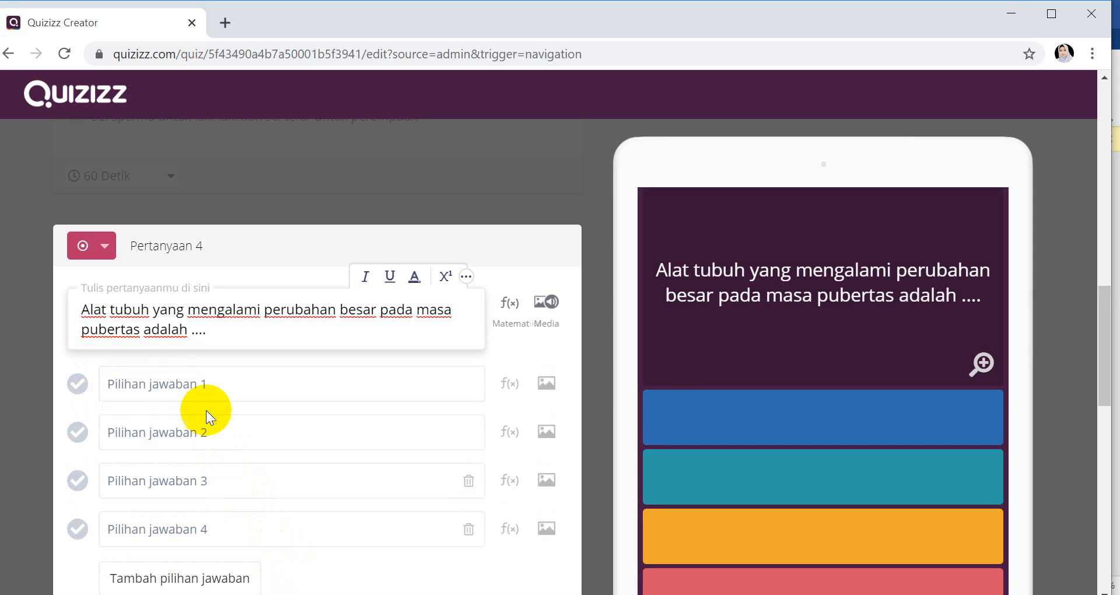
# - Copy "Jantung pada wanita" from the Word document into question 4's first answer option in Quizizz
pyautogui.click(206, 383)
pyautogui.hotkey('alt', 'Tab')
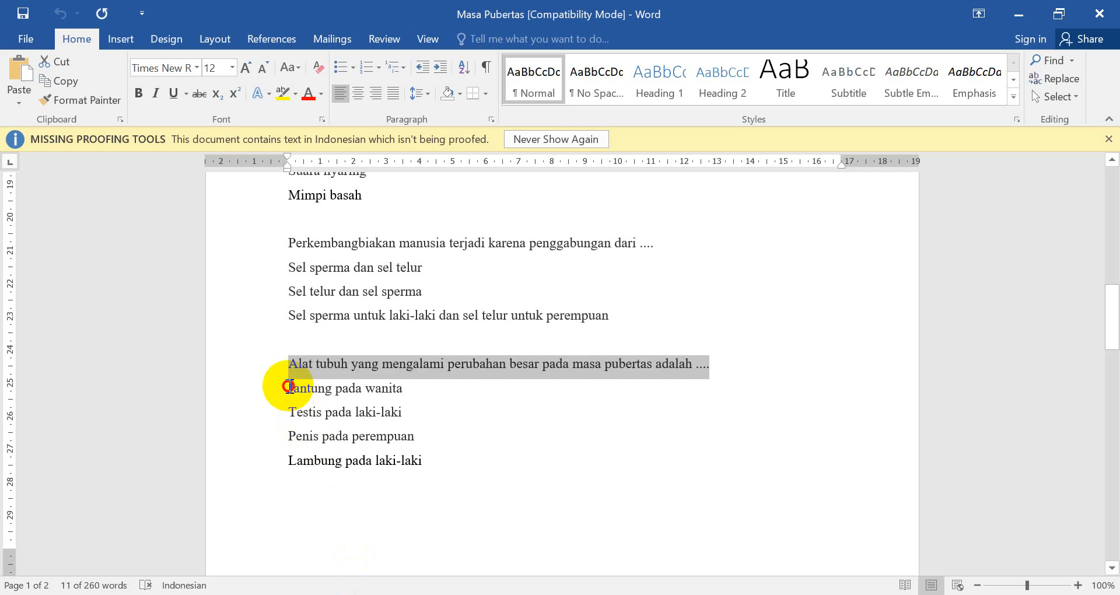
pyautogui.moveTo(292, 388); pyautogui.dragTo(387, 389)
pyautogui.hotkey('ctrl', 'c')
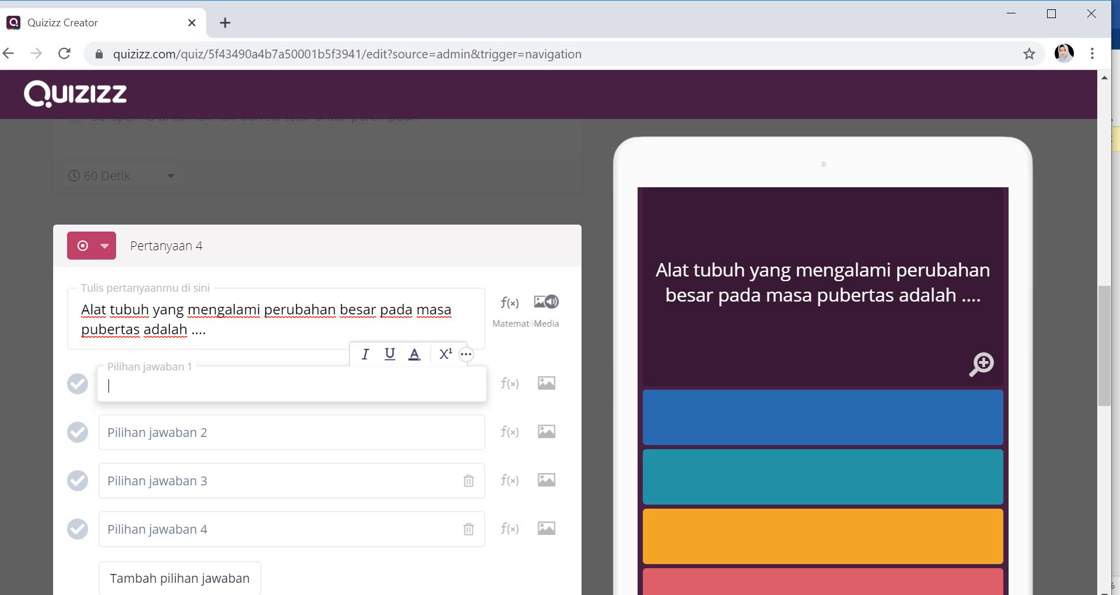
pyautogui.hotkey('alt', 'Tab')
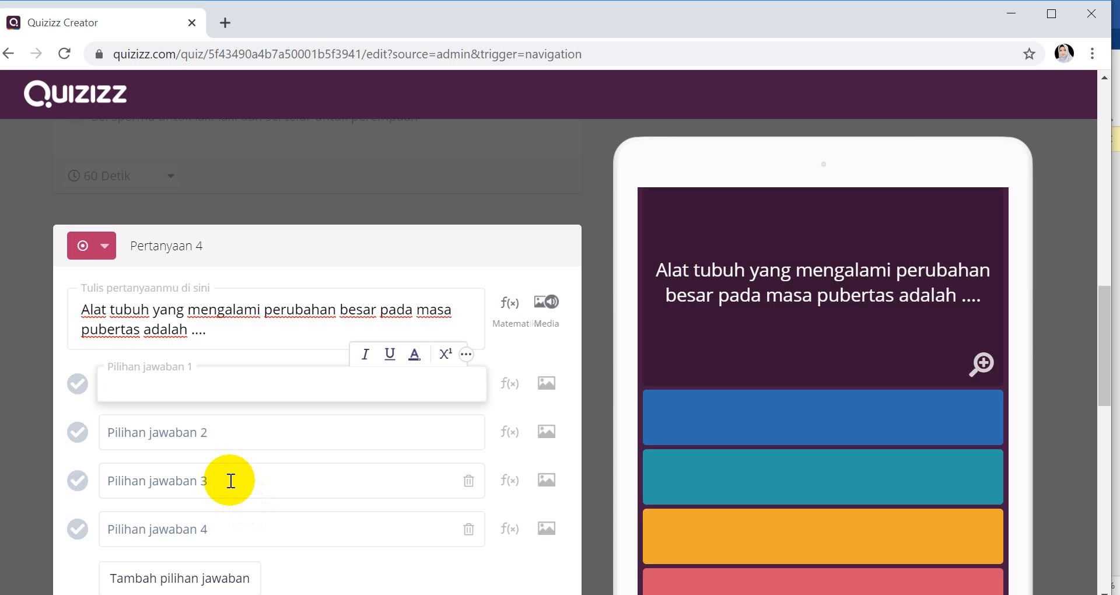
pyautogui.hotkey('ctrl', 'v')
# - Copy "Testis pada laki-laki" from the Word document into question 4's second answer option in Quizizz
pyautogui.click(218, 432)
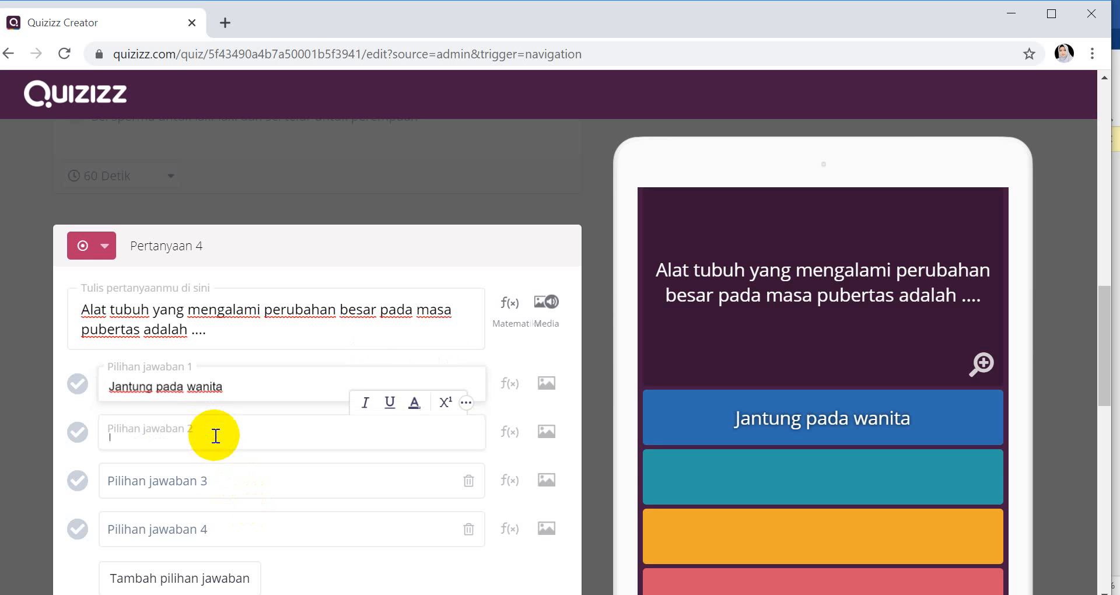
pyautogui.hotkey('alt', 'Tab')
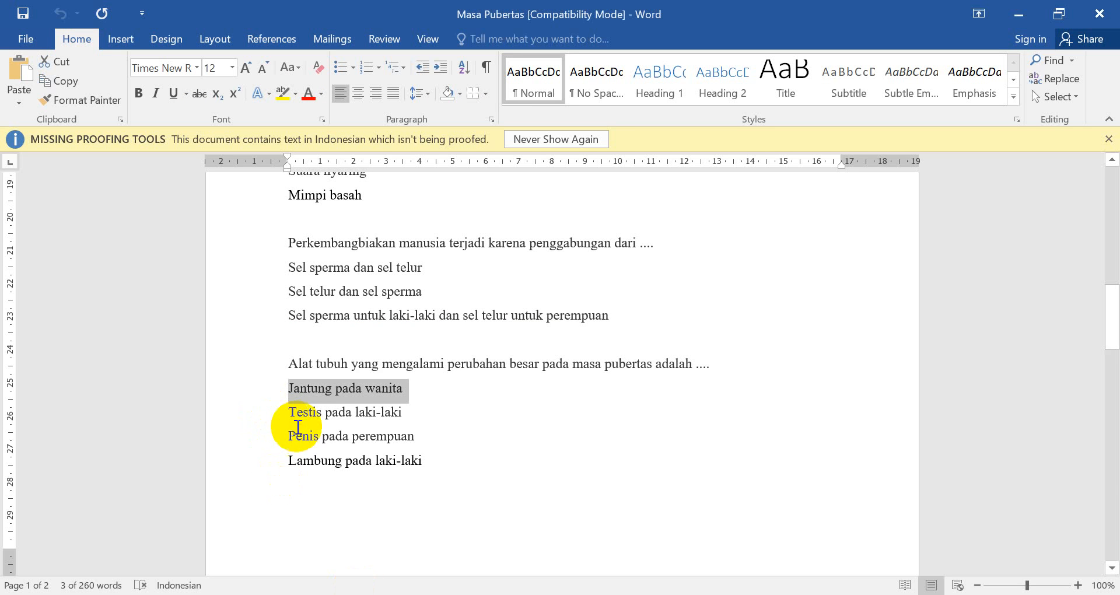
pyautogui.moveTo(289, 412); pyautogui.dragTo(387, 414)
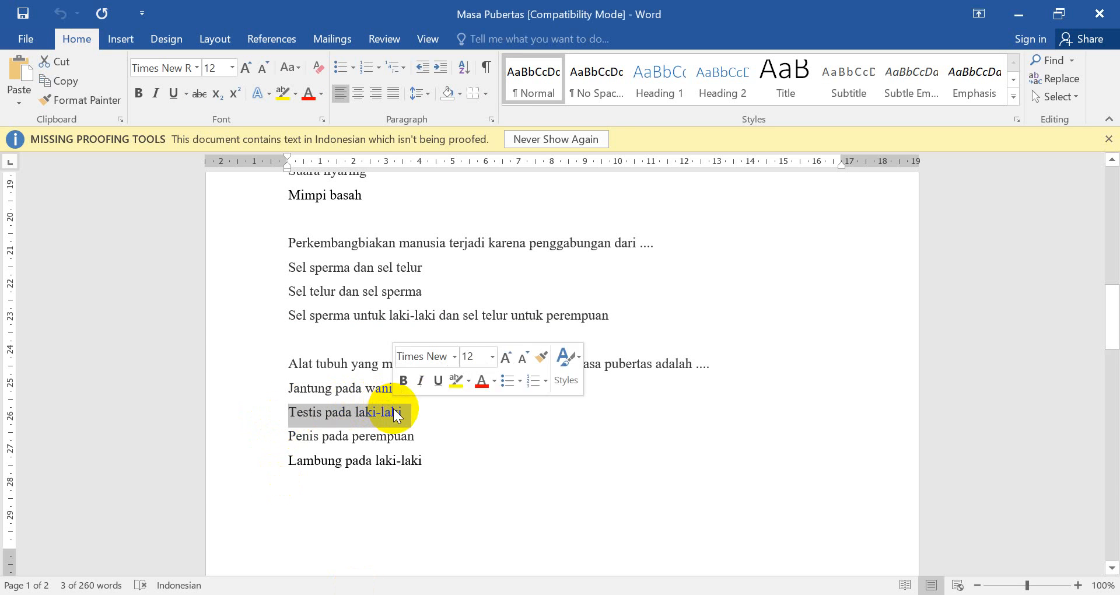
pyautogui.hotkey('ctrl', 'c')
pyautogui.hotkey('alt', 'Tab')
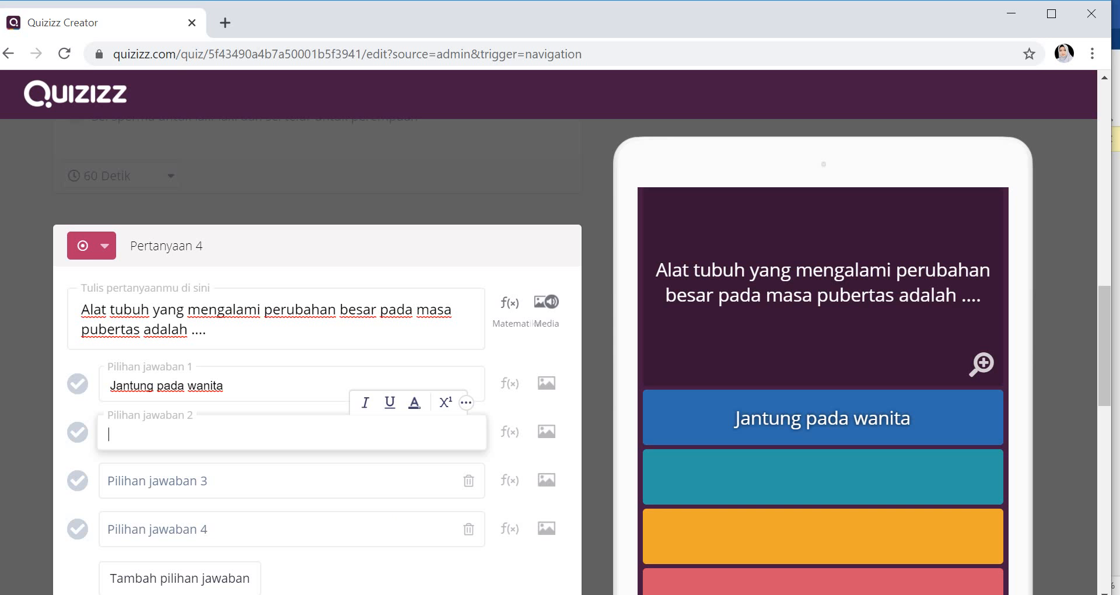
pyautogui.hotkey('ctrl', 'v')
# - Copy "Penis pada perempuan" from the Word document into question 4's third answer option in Quizizz
pyautogui.click(264, 483)
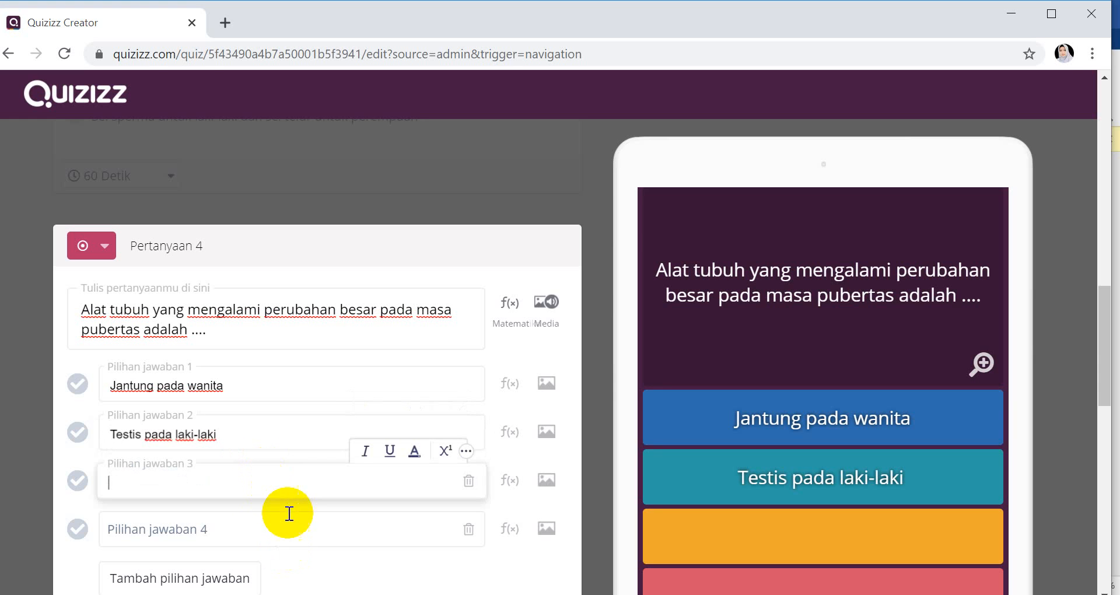
pyautogui.hotkey('alt', 'Tab')
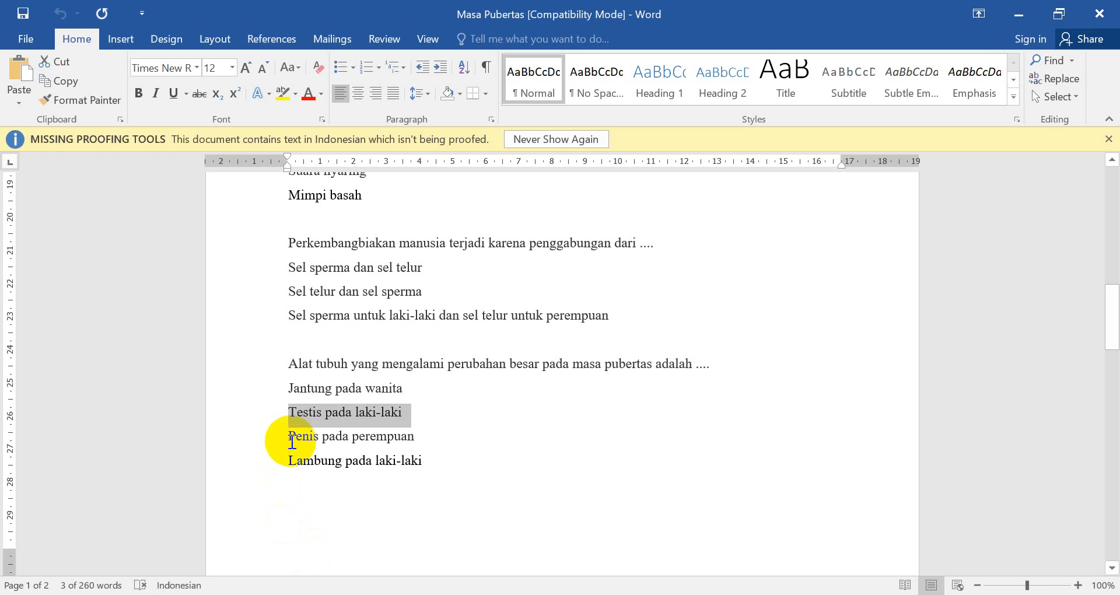
pyautogui.moveTo(286, 436); pyautogui.dragTo(406, 433)
pyautogui.moveTo(406, 439); pyautogui.dragTo(400, 522)
pyautogui.click(315, 594)
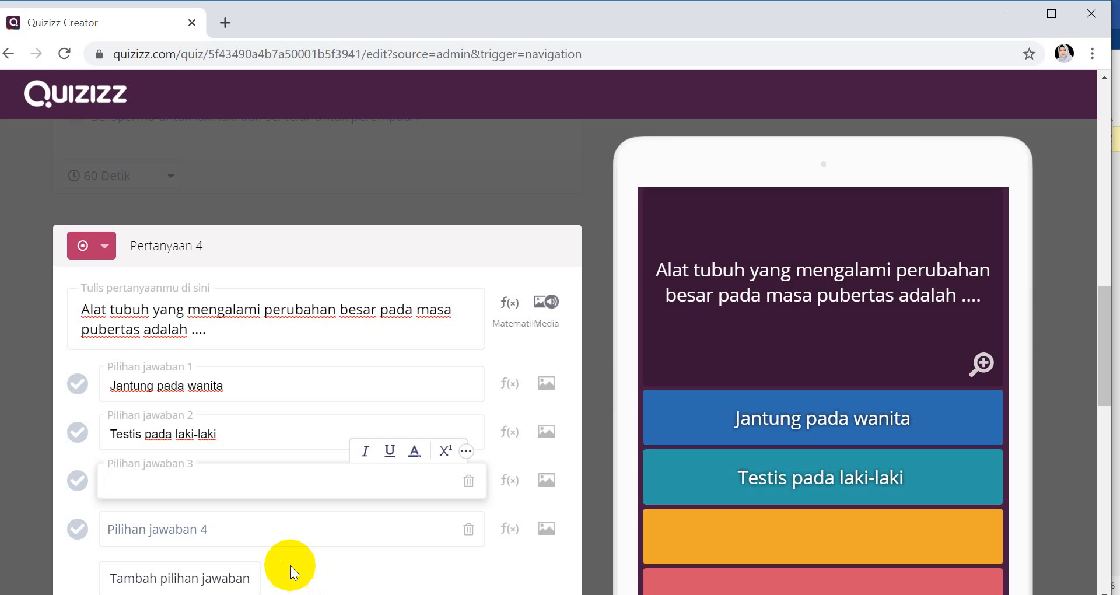
pyautogui.hotkey('ctrl', 'v')
# - Copy "Lambung pada laki-laki" from the Word document into question 4's fourth answer option in Quizizz
pyautogui.click(225, 529)
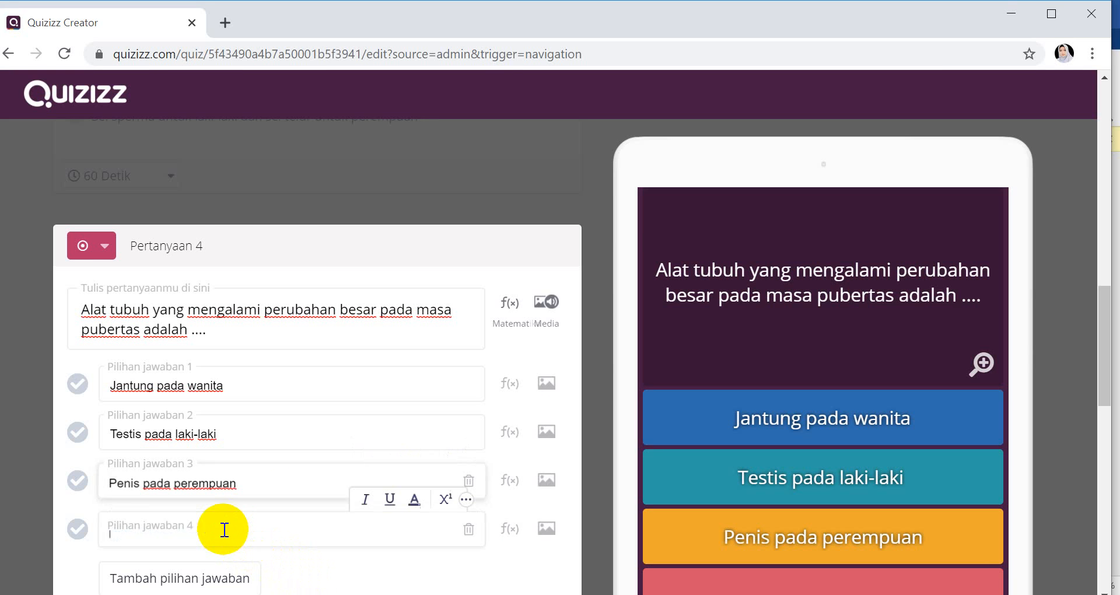
pyautogui.click(350, 594)
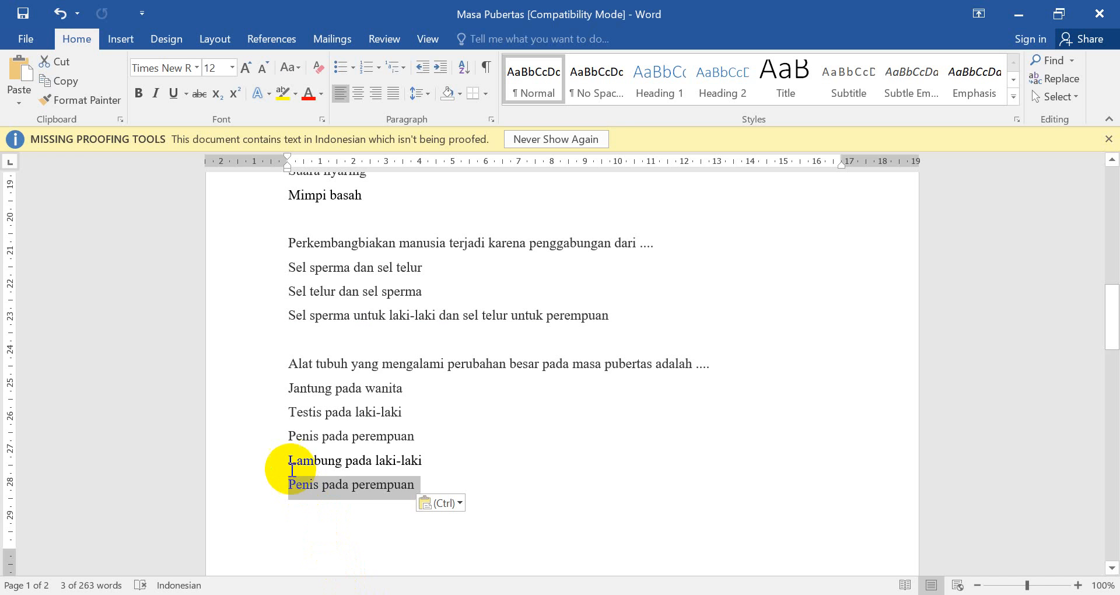
pyautogui.moveTo(289, 459); pyautogui.dragTo(418, 456)
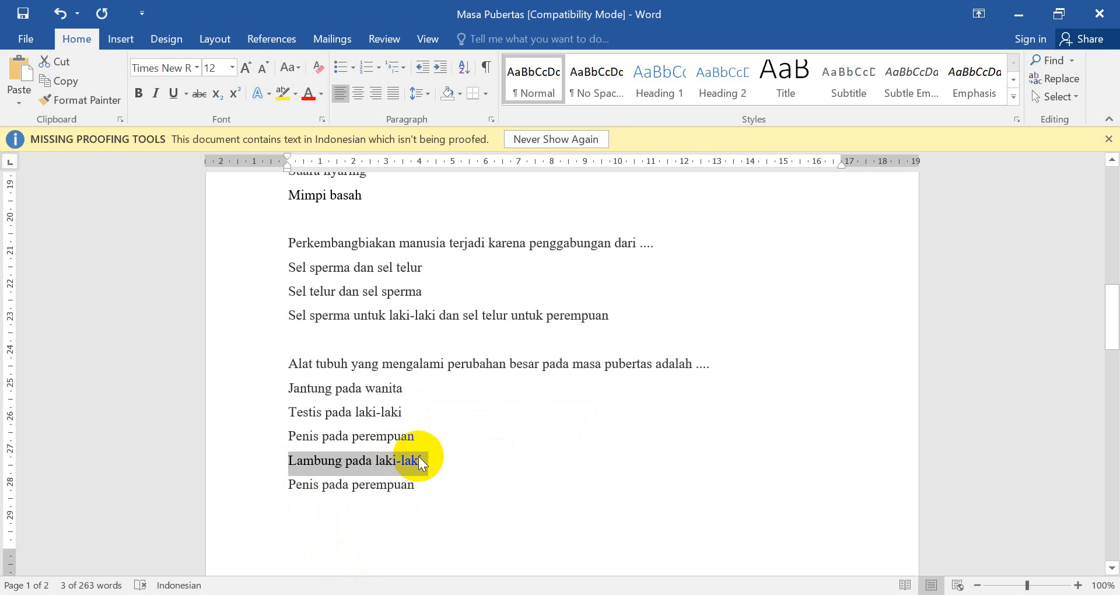
pyautogui.click(347, 594)
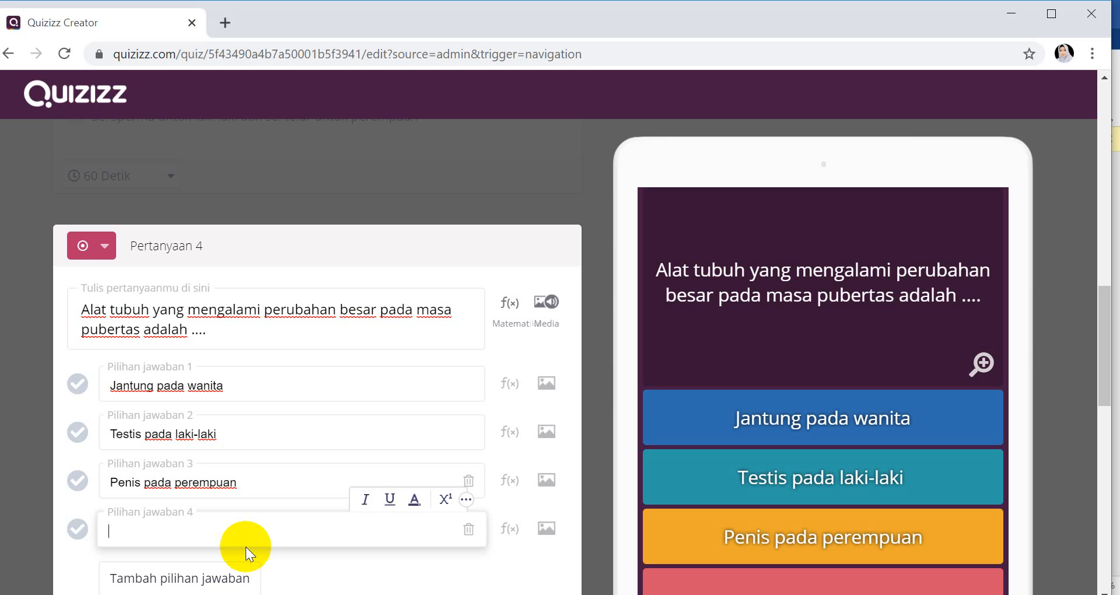
pyautogui.hotkey('ctrl', 'v')
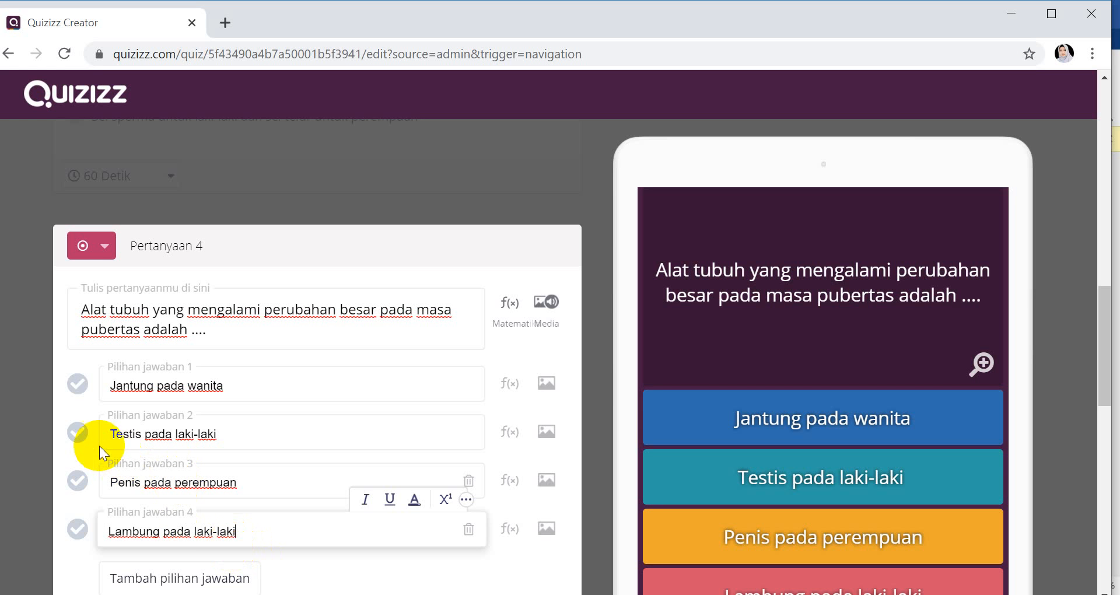
# - Mark "Testis pada laki-laki" as question 4's correct answer and save the question
pyautogui.click(78, 432)
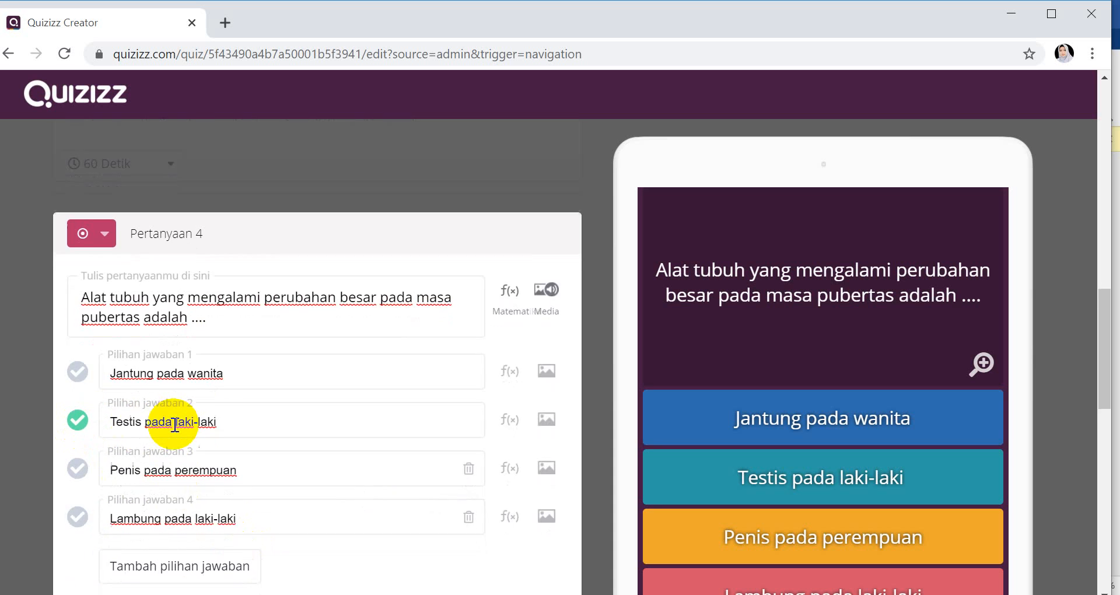
pyautogui.scroll(-3, 176, 417)
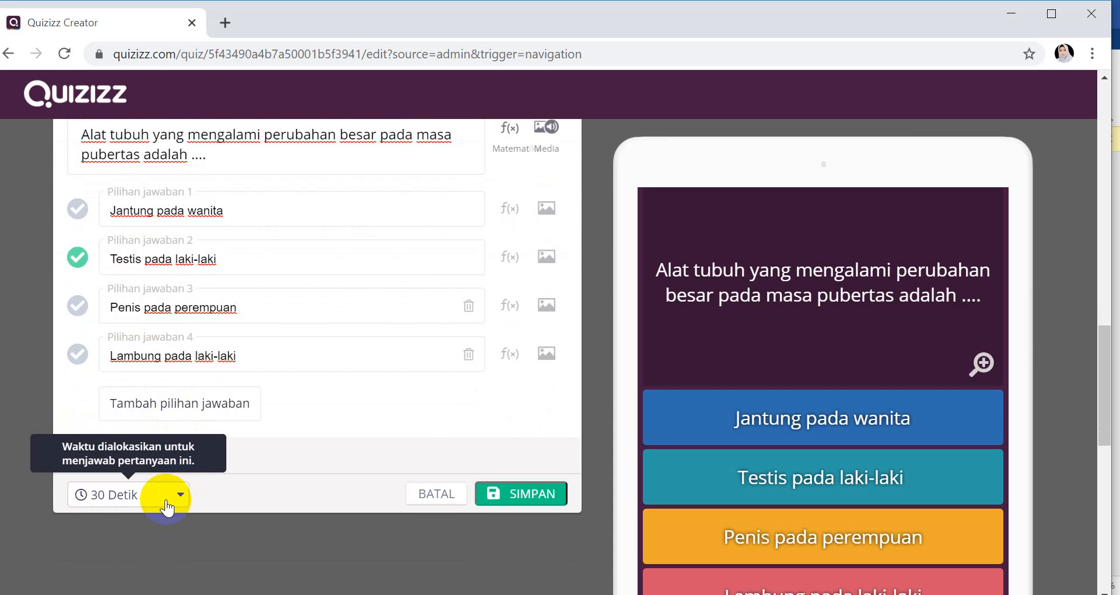
pyautogui.click(540, 492)
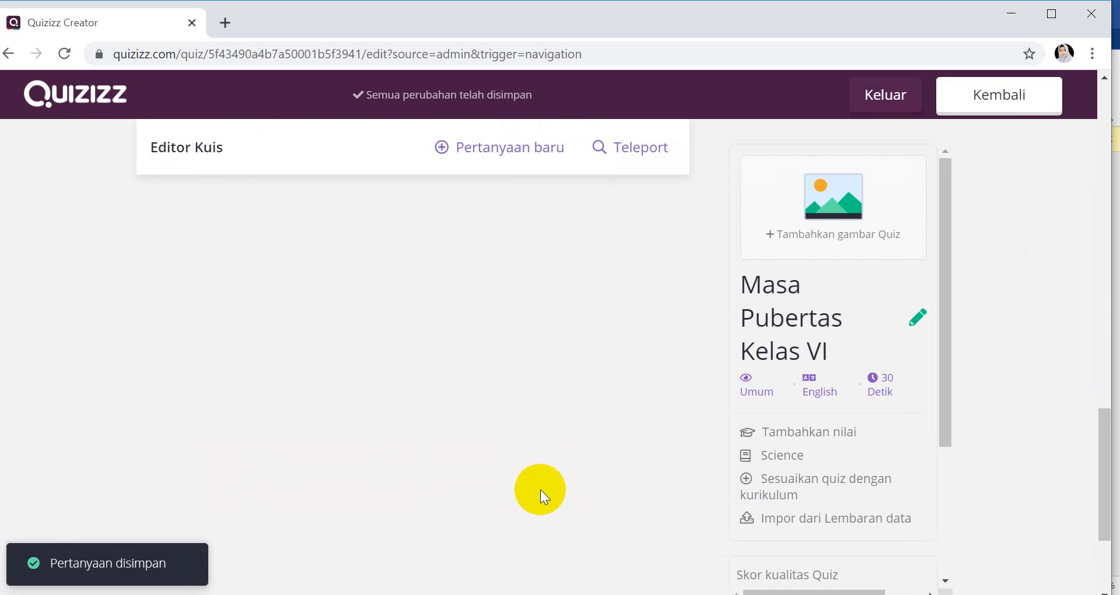
# - Add a new checkbox question as question 5 and activate its question text field
pyautogui.click(494, 144)
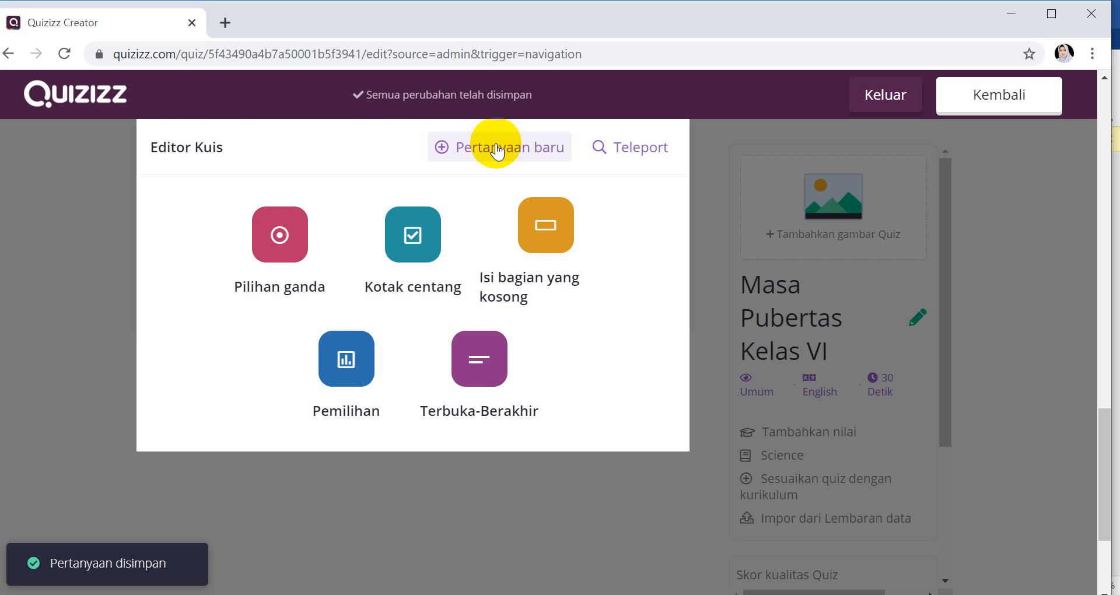
pyautogui.click(444, 236)
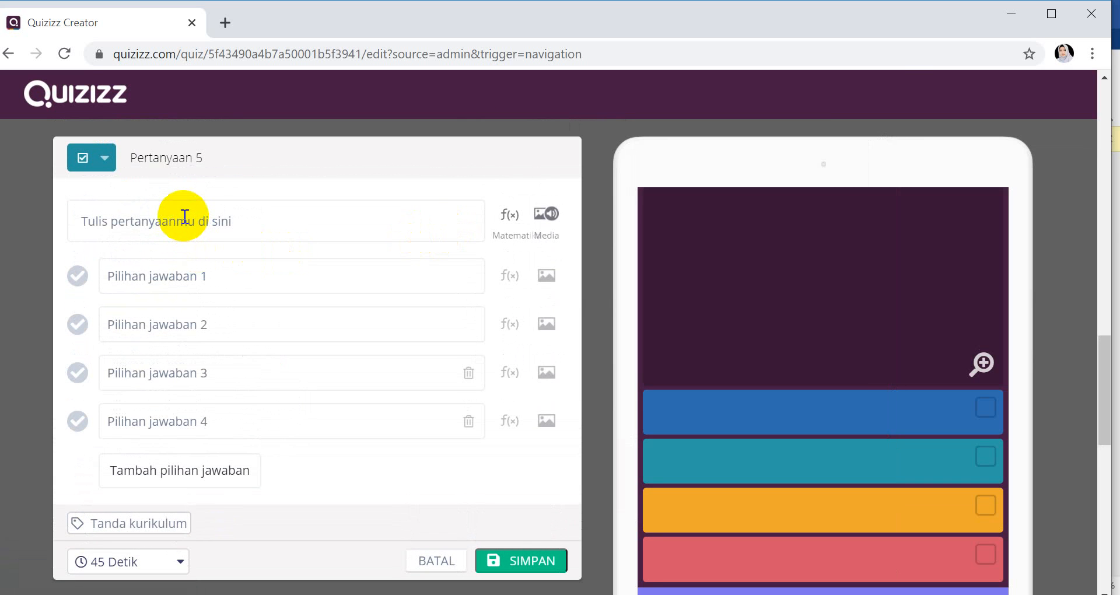
pyautogui.click(184, 216)
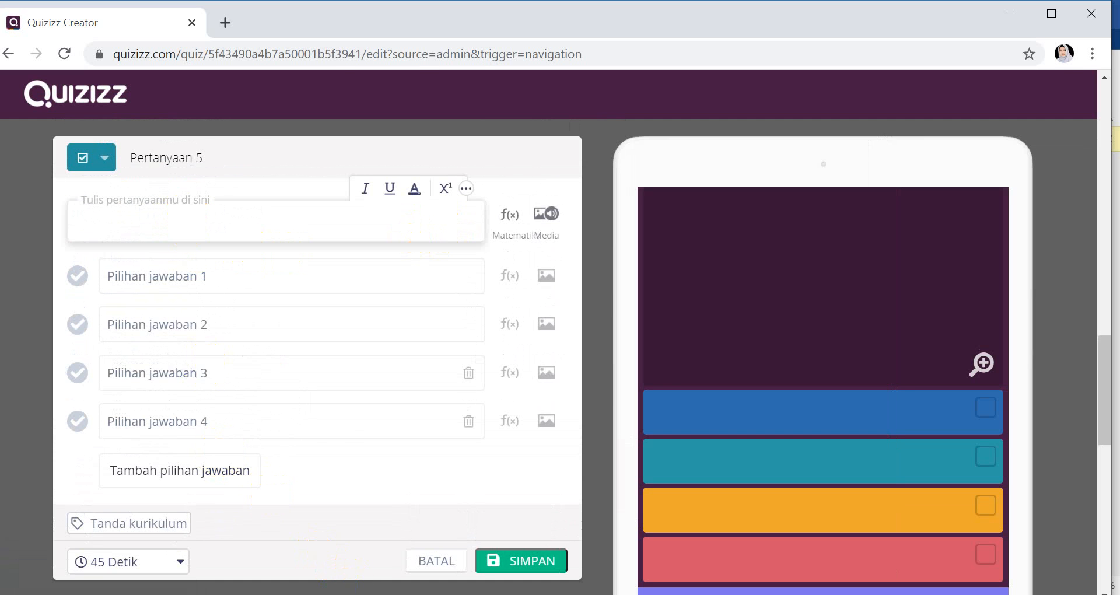
# - Copy "Peristiwa yang menunjukkan perkembangan pada manusia adalah ...." from the Word document into question 5's question text in Quizizz
pyautogui.hotkey('alt', 'Tab')
pyautogui.scroll(-8, 402, 518)
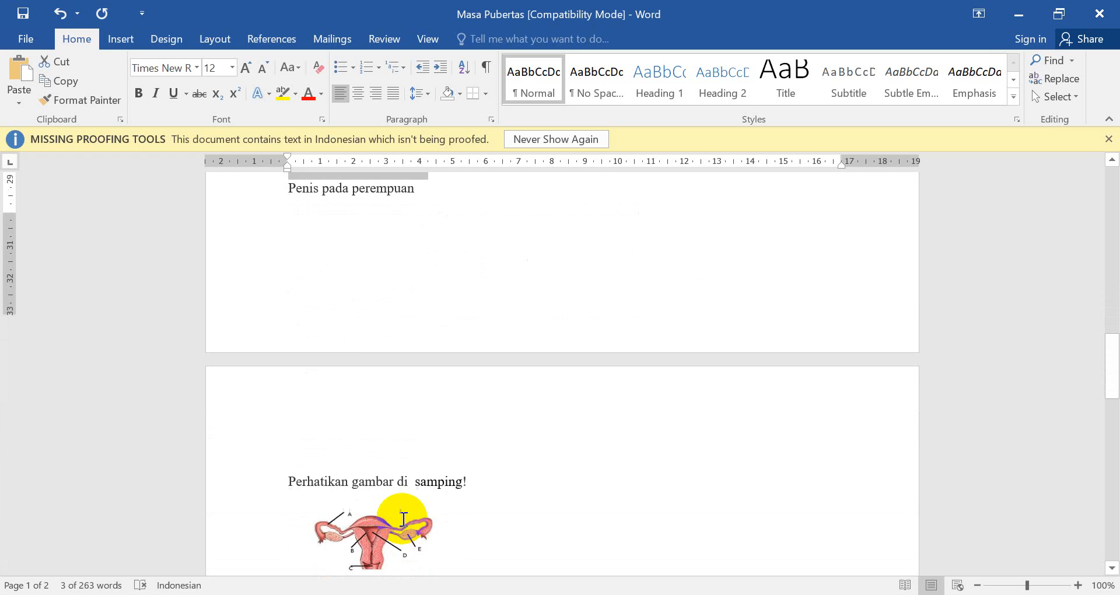
pyautogui.scroll(-3, 403, 518)
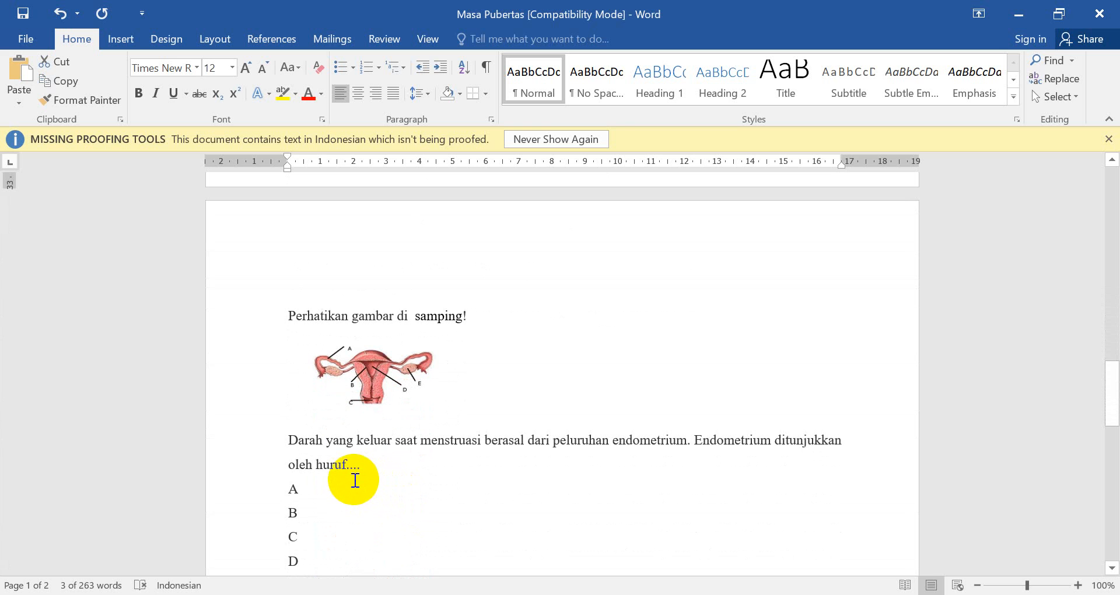
pyautogui.scroll(-5, 351, 493)
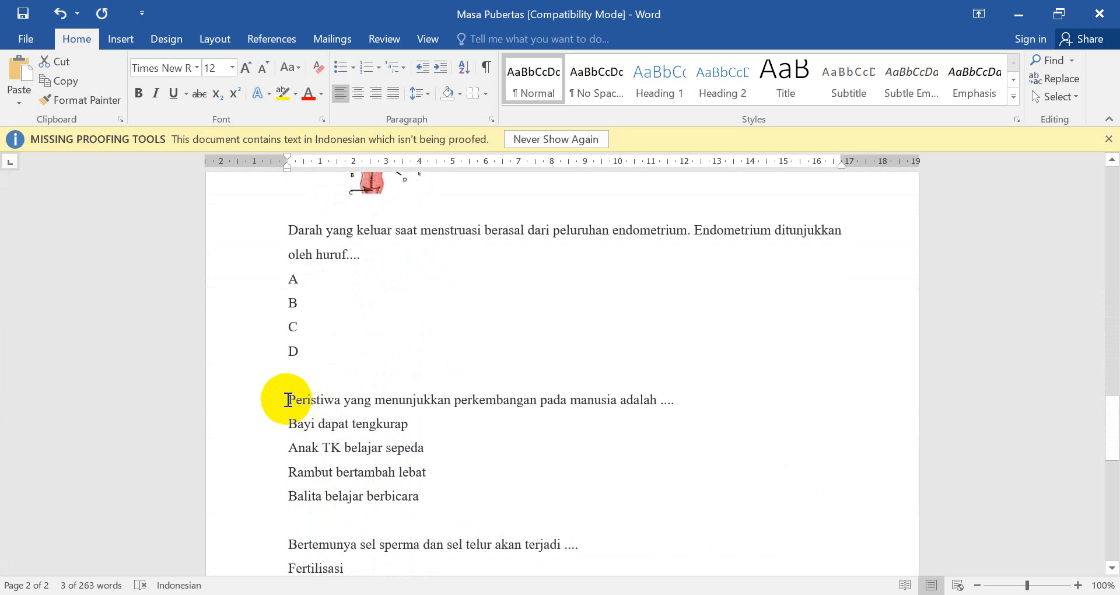
pyautogui.moveTo(288, 399); pyautogui.dragTo(673, 395)
pyautogui.hotkey('ctrl', 'c')
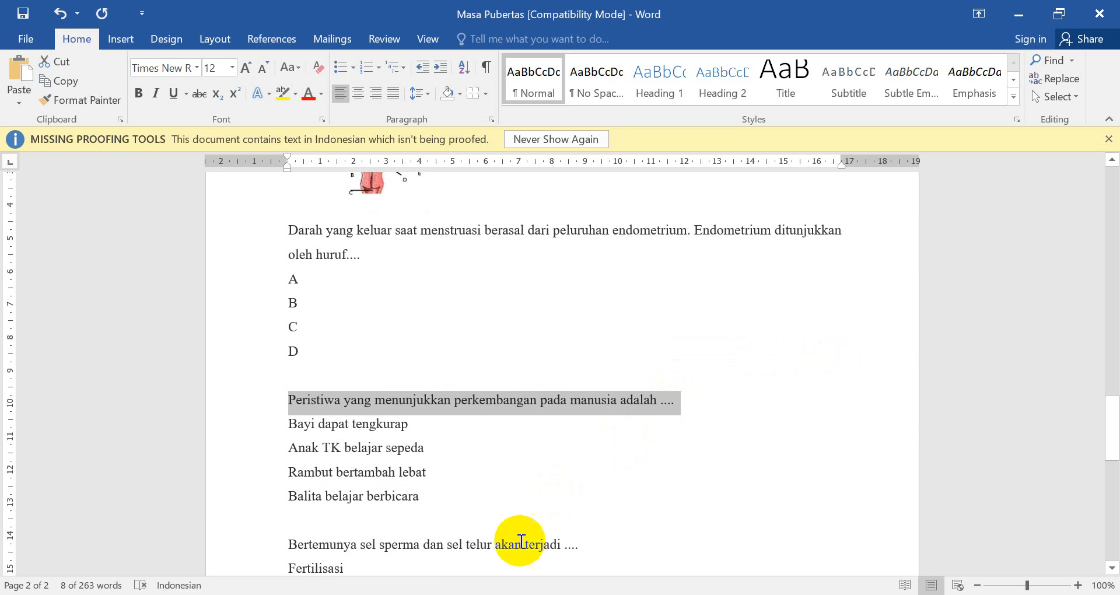
pyautogui.hotkey('alt', 'Tab')
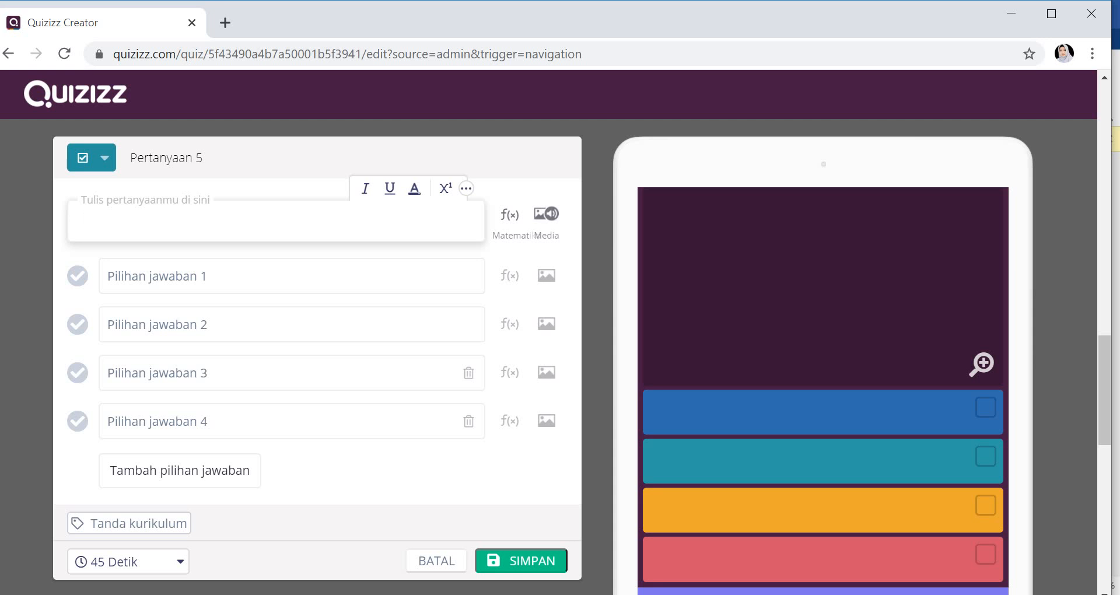
pyautogui.hotkey('ctrl', 'v')
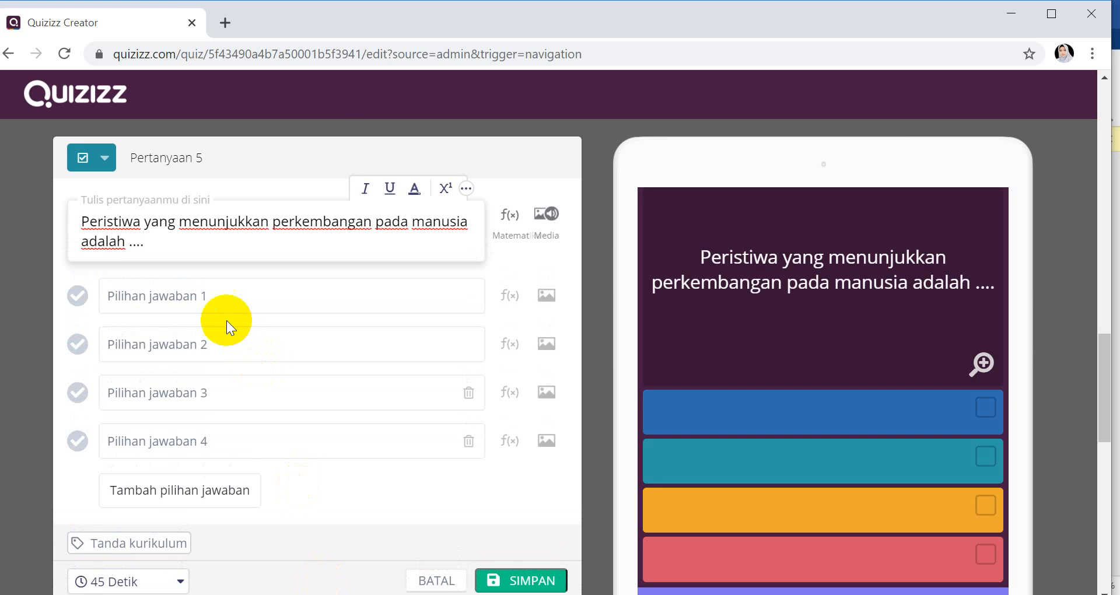
# - Copy "Bayi dapat tengkurap" from the Word document into question 5's first answer option in Quizizz
pyautogui.click(201, 295)
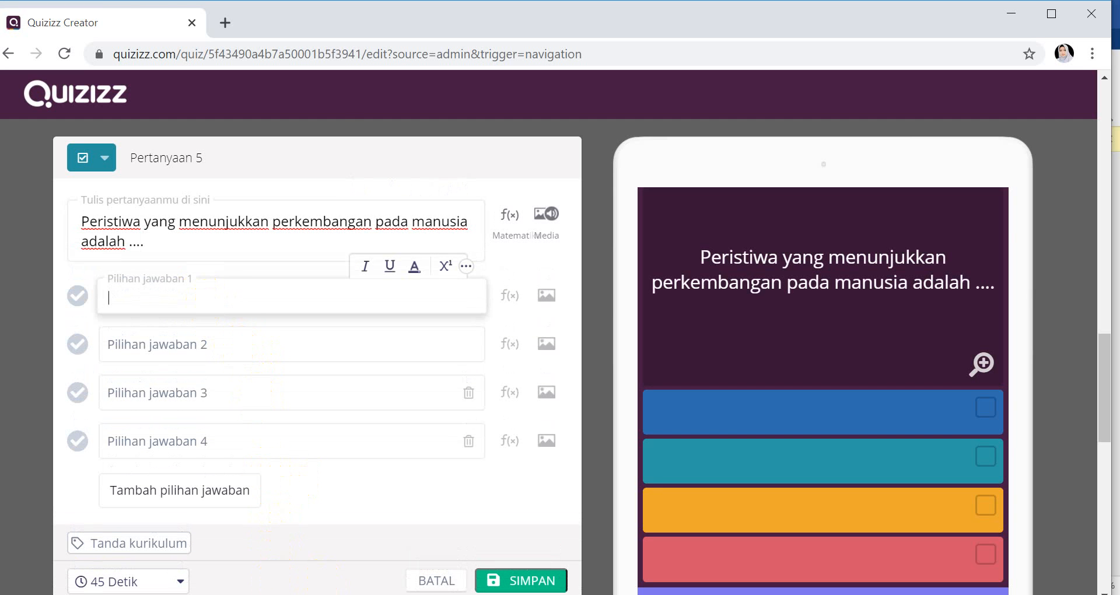
pyautogui.hotkey('alt', 'Tab')
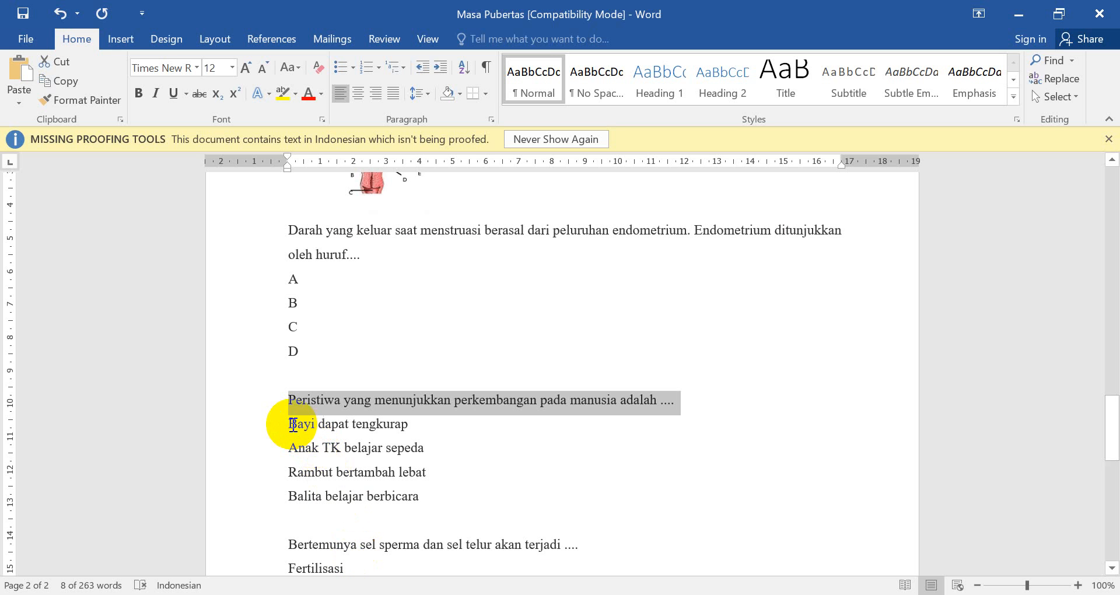
pyautogui.moveTo(318, 422); pyautogui.dragTo(432, 425)
pyautogui.hotkey('ctrl', 'c')
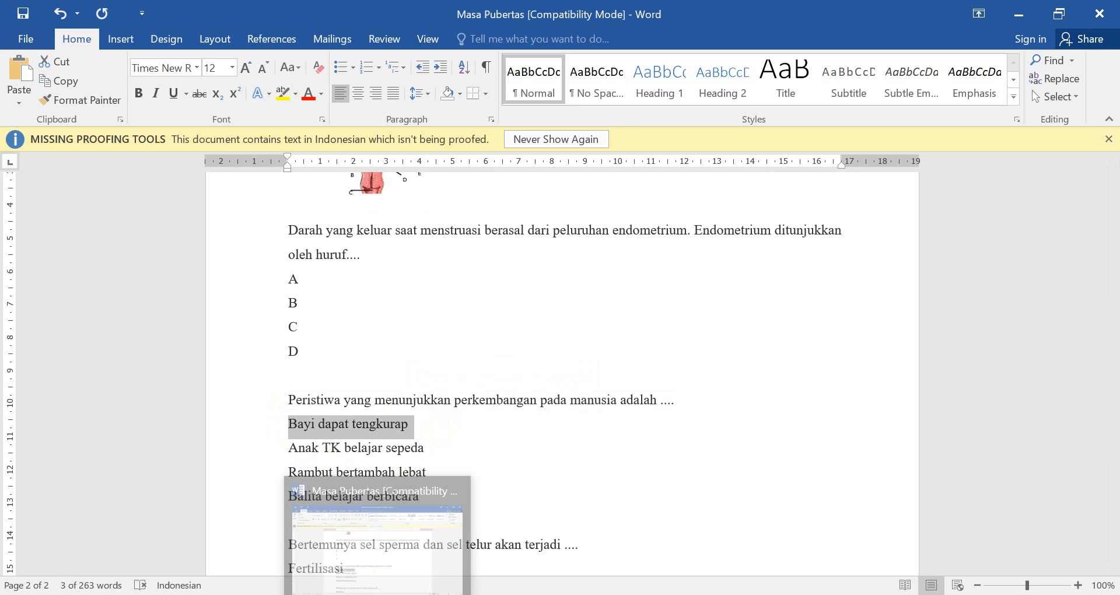
pyautogui.click(335, 594)
pyautogui.hotkey('ctrl', 'v')
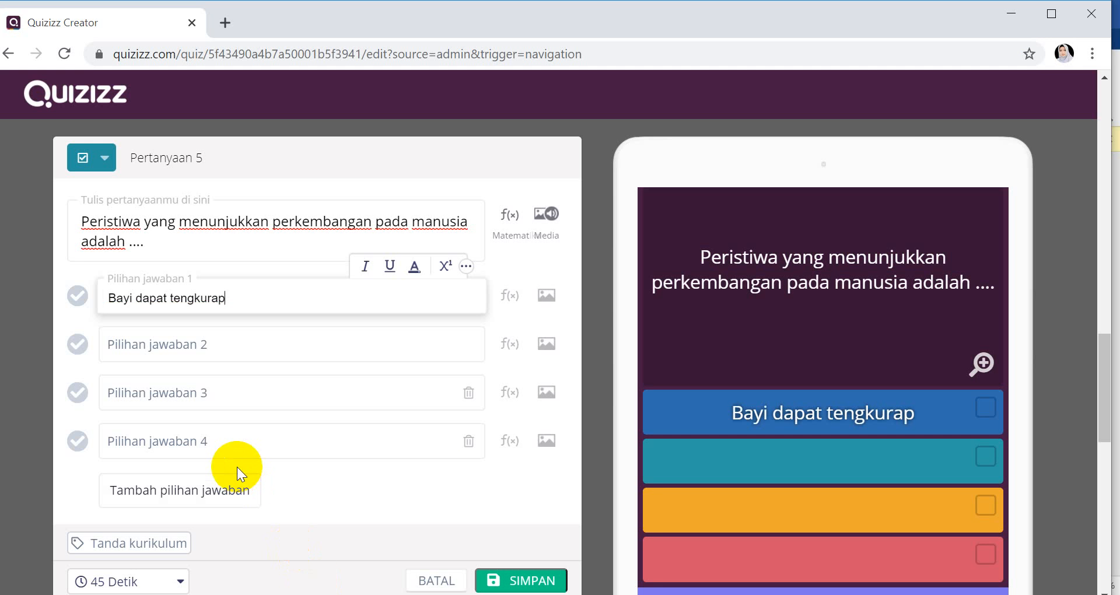
# - Copy "Anak TK belajar sepeda" from the Word document into question 5's second answer option in Quizizz
pyautogui.click(250, 349)
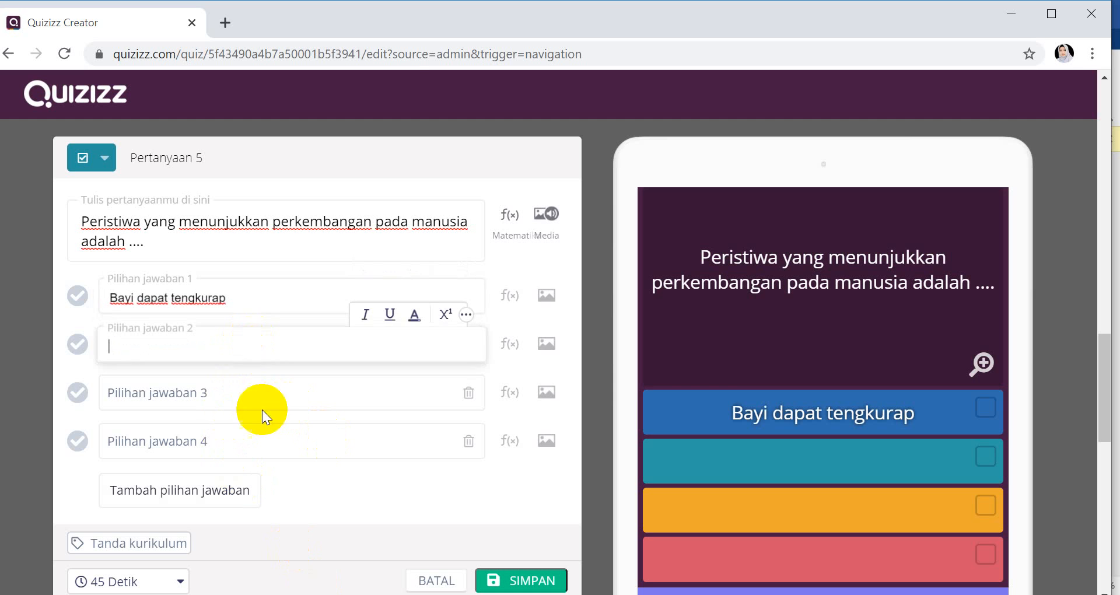
pyautogui.click(335, 594)
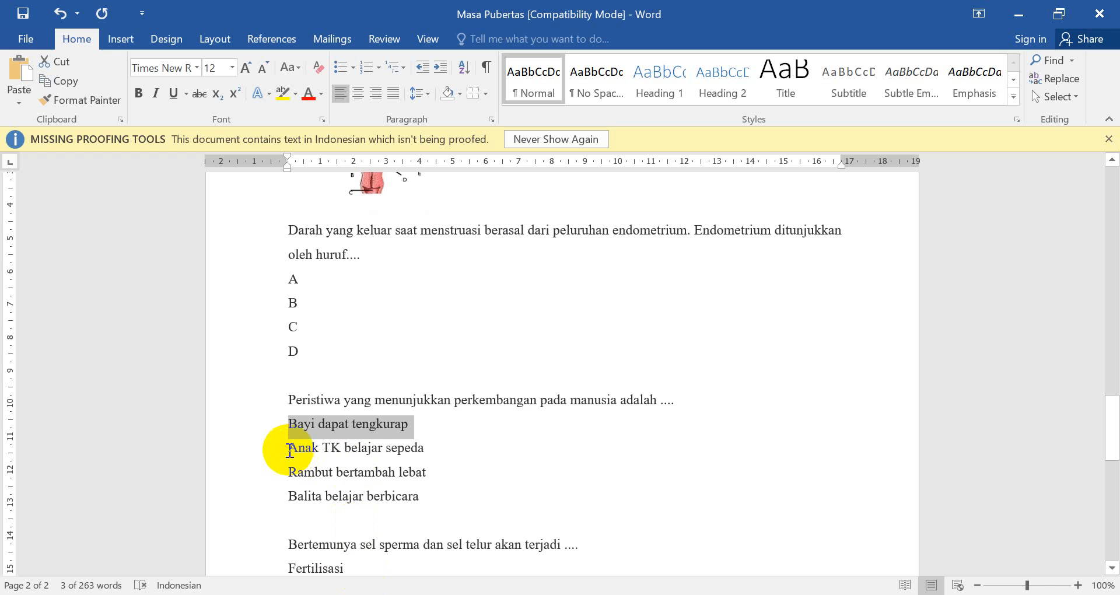
pyautogui.moveTo(288, 448); pyautogui.dragTo(415, 454)
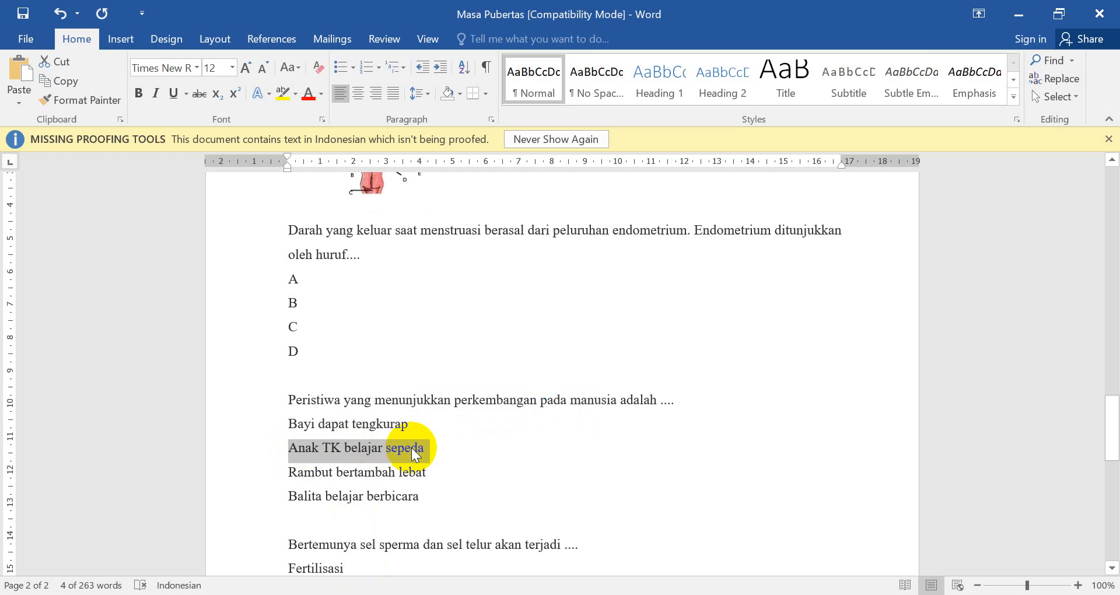
pyautogui.hotkey('ctrl', 'c')
pyautogui.click(319, 592)
pyautogui.hotkey('ctrl', 'v')
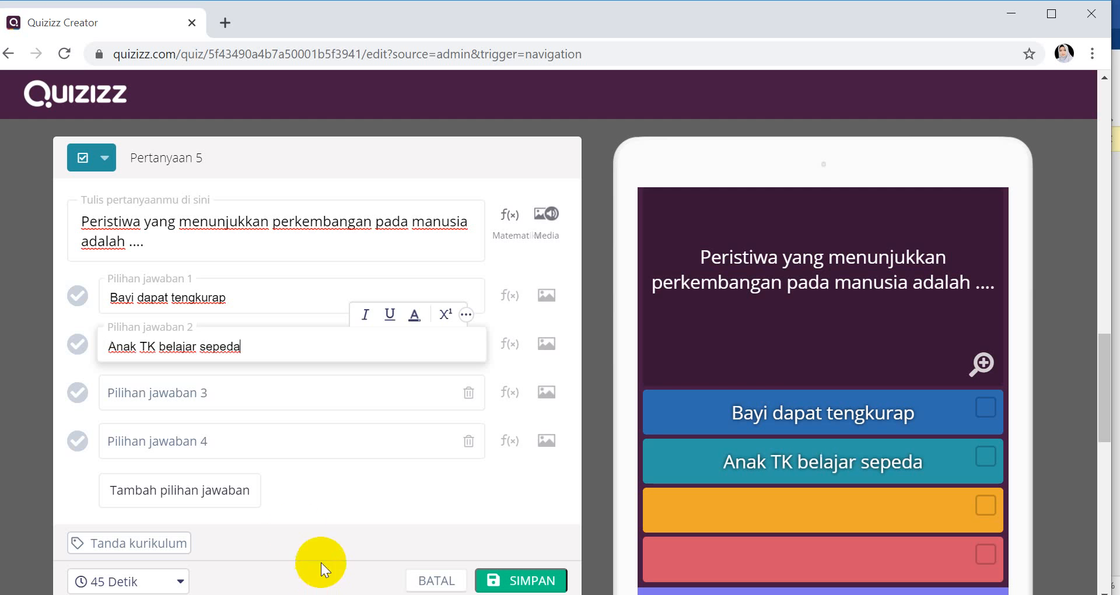
# - Copy "Rambut bertambah lebat" from the Word document into question 5's third answer option in Quizizz
pyautogui.click(225, 403)
pyautogui.click(355, 592)
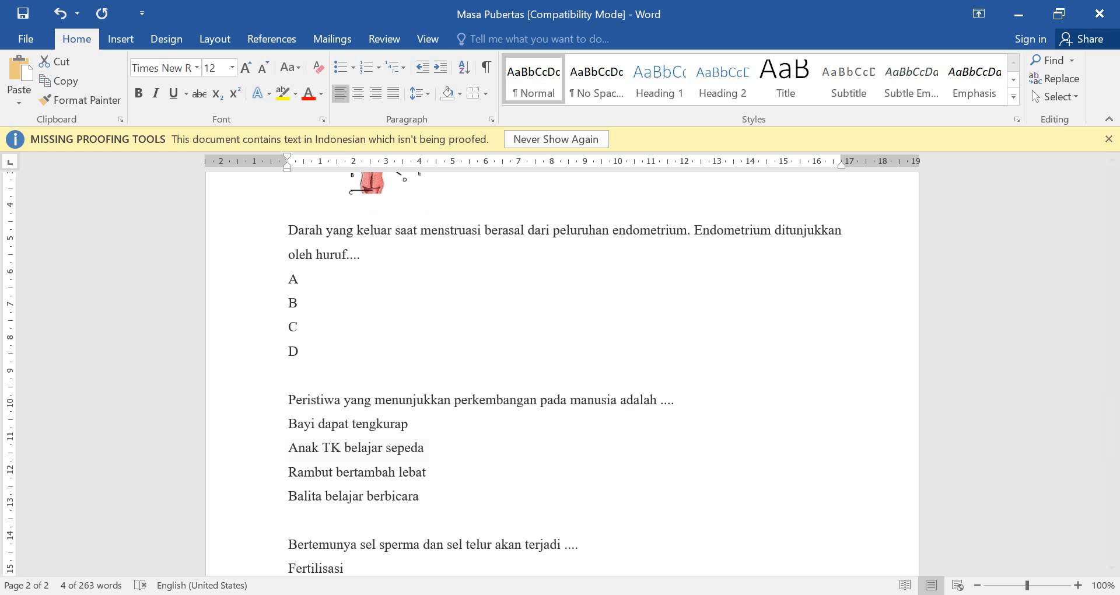
pyautogui.moveTo(291, 475); pyautogui.dragTo(414, 481)
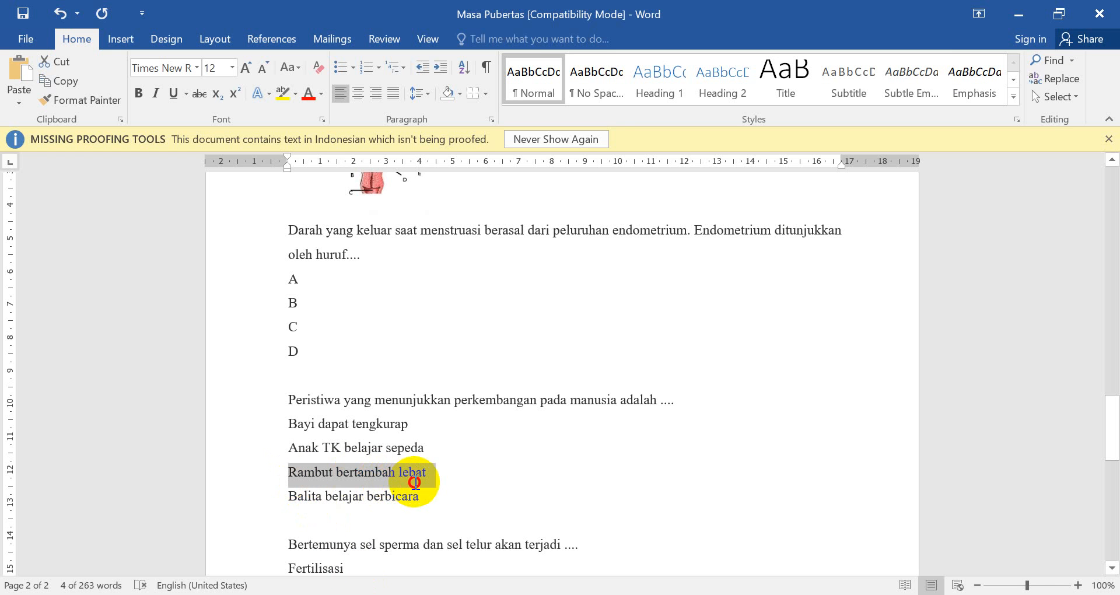
pyautogui.hotkey('ctrl', 'c')
pyautogui.click(320, 592)
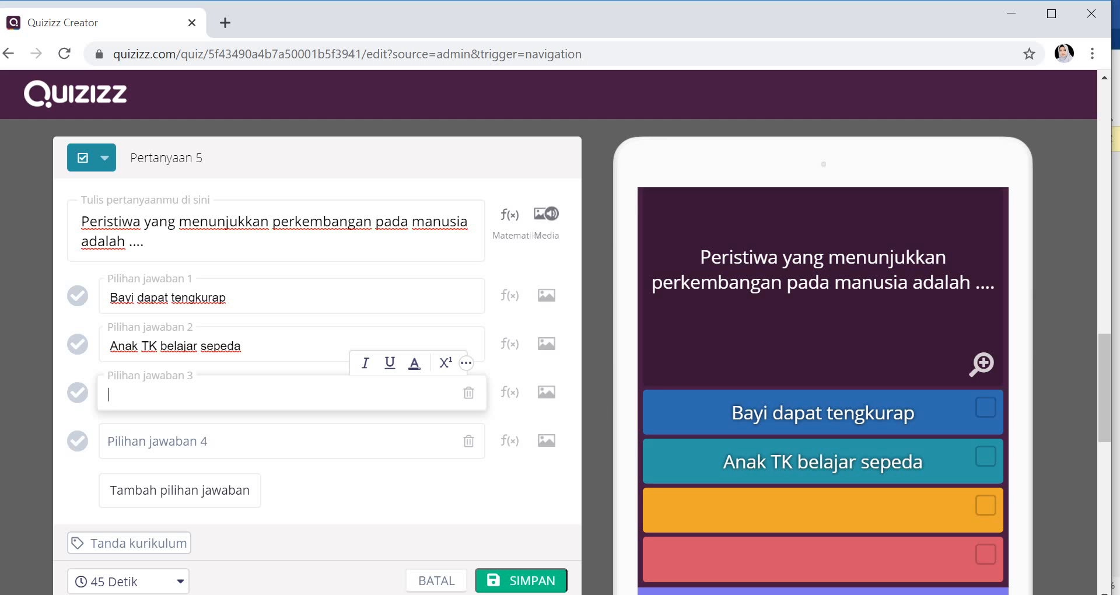
pyautogui.hotkey('ctrl', 'v')
# - Copy "Balita belajar berbicara" from the Word document into question 5's fourth answer option in Quizizz
pyautogui.click(245, 435)
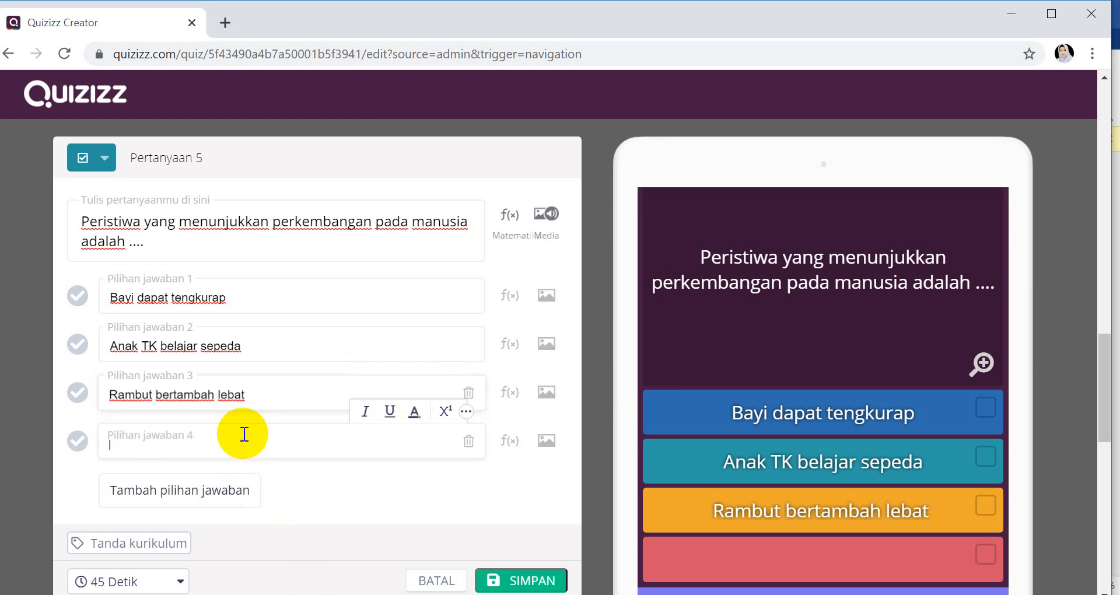
pyautogui.click(350, 590)
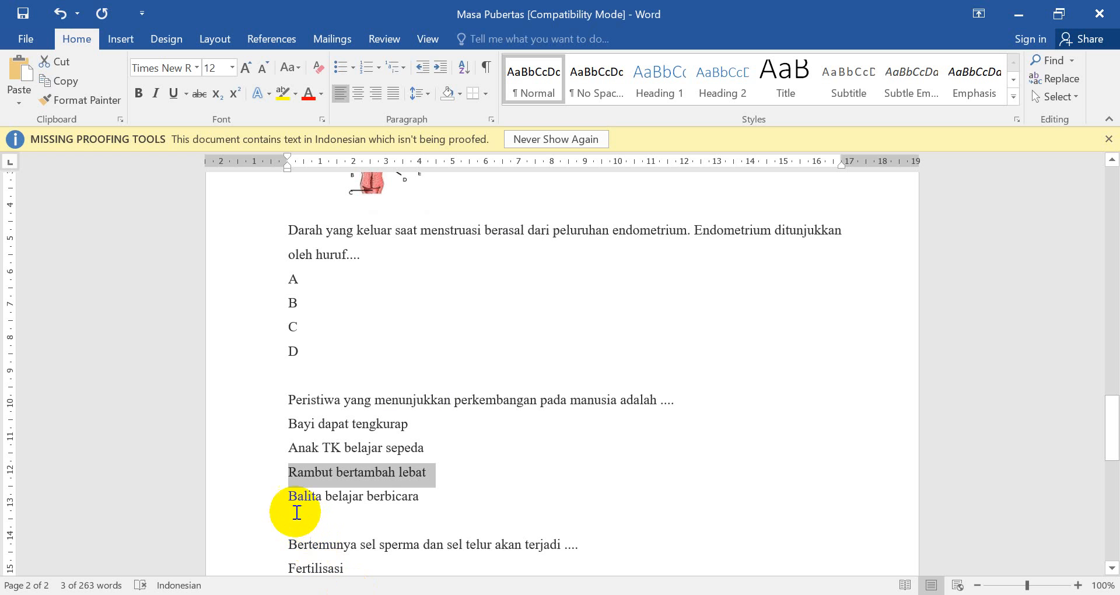
pyautogui.moveTo(274, 496); pyautogui.dragTo(401, 489)
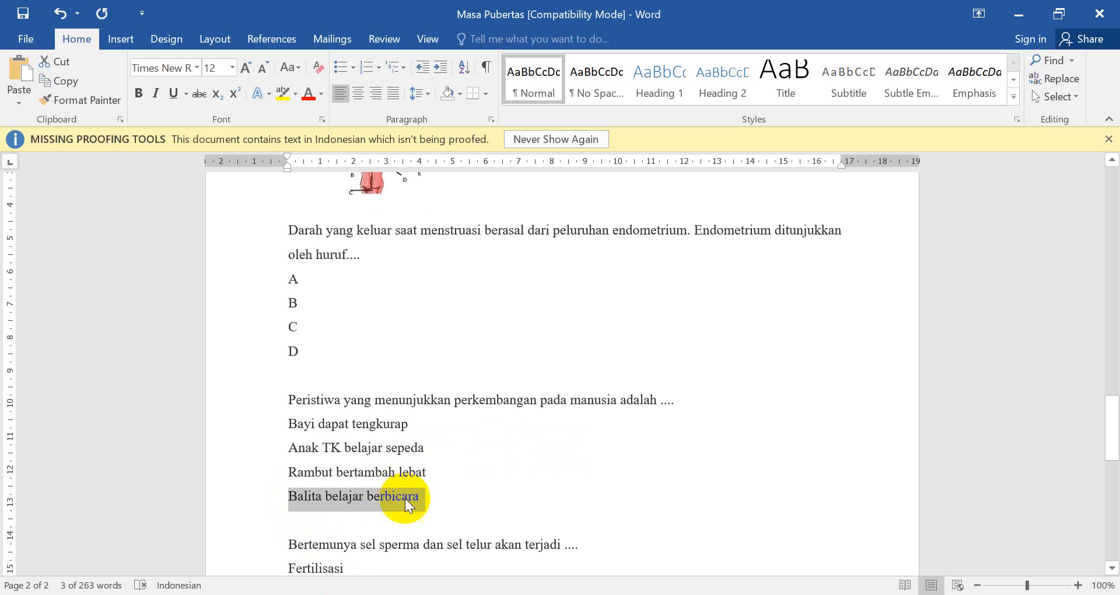
pyautogui.hotkey('ctrl', 'c')
pyautogui.click(319, 588)
pyautogui.hotkey('ctrl', 'v')
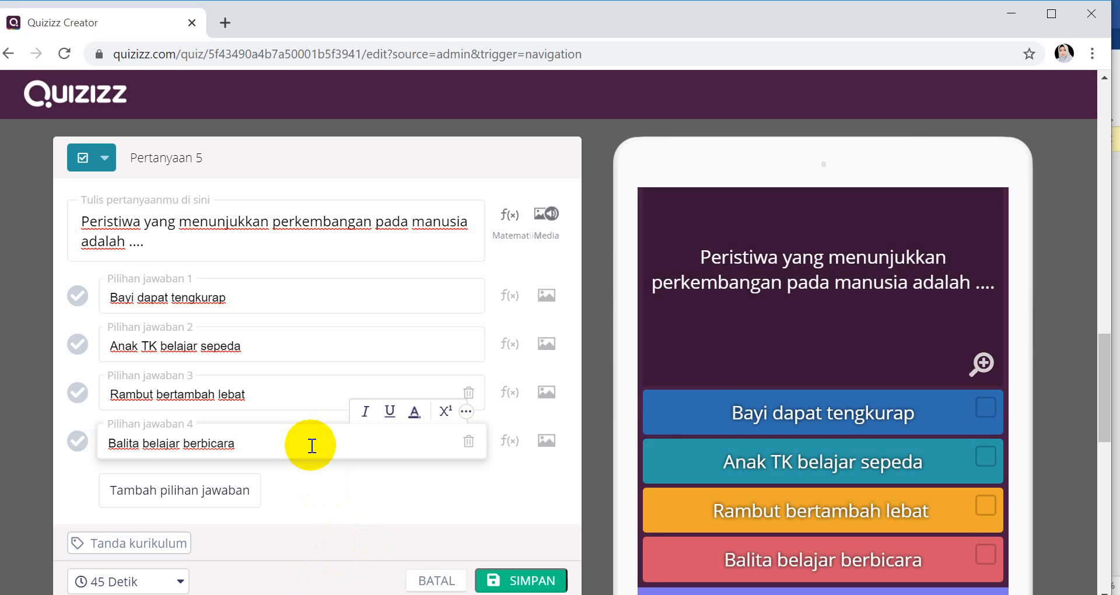
# - Mark "Anak TK belajar sepeda", "Bayi dapat tengkurap" and "Balita belajar berbicara" as question 5's correct answers
pyautogui.click(77, 347)
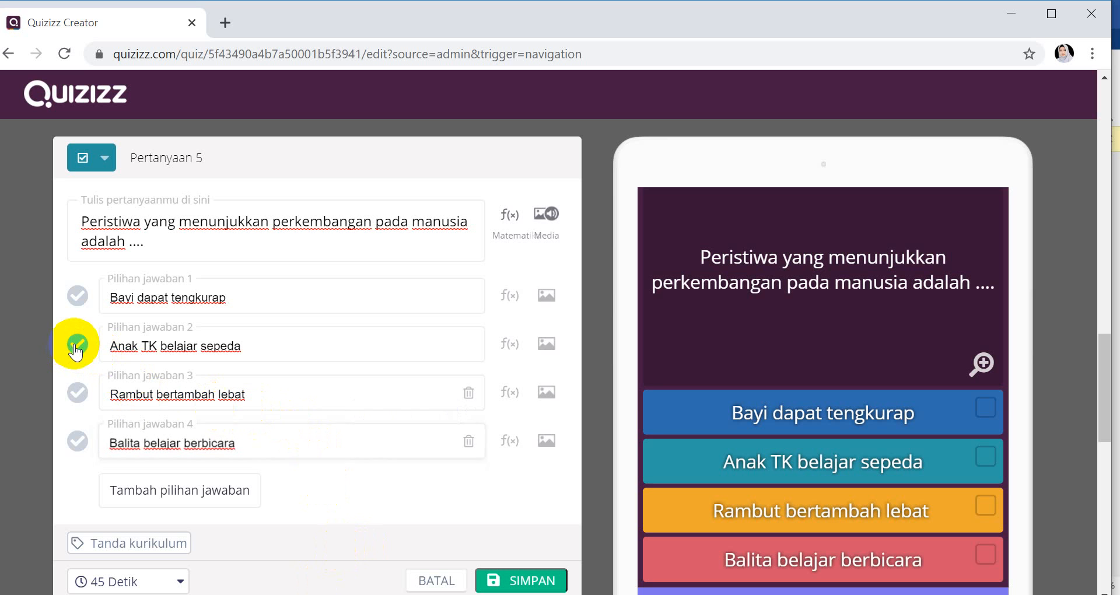
pyautogui.click(77, 295)
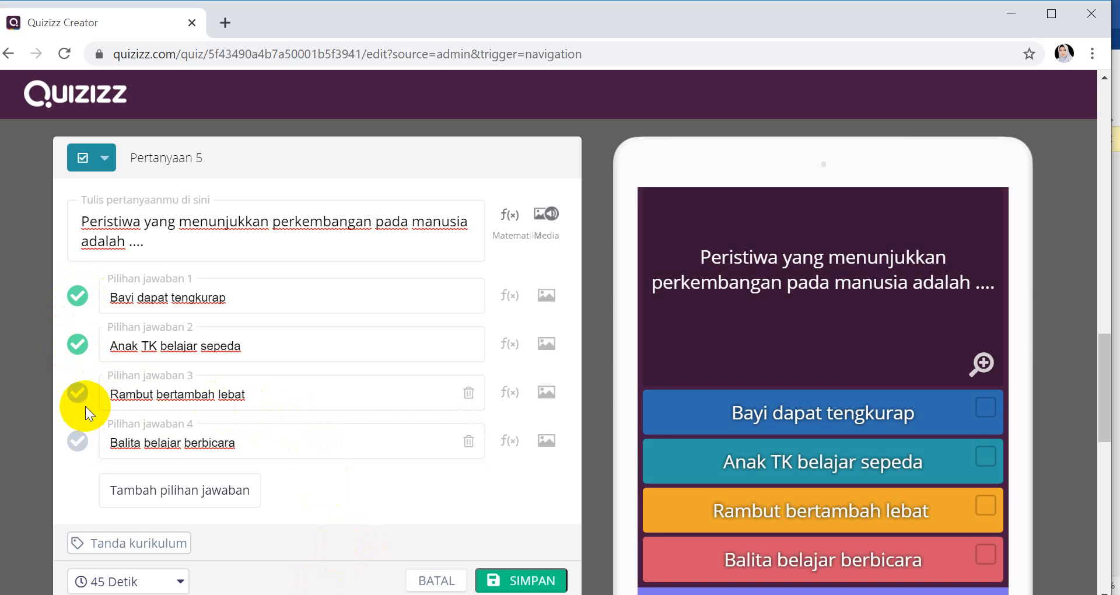
pyautogui.click(79, 442)
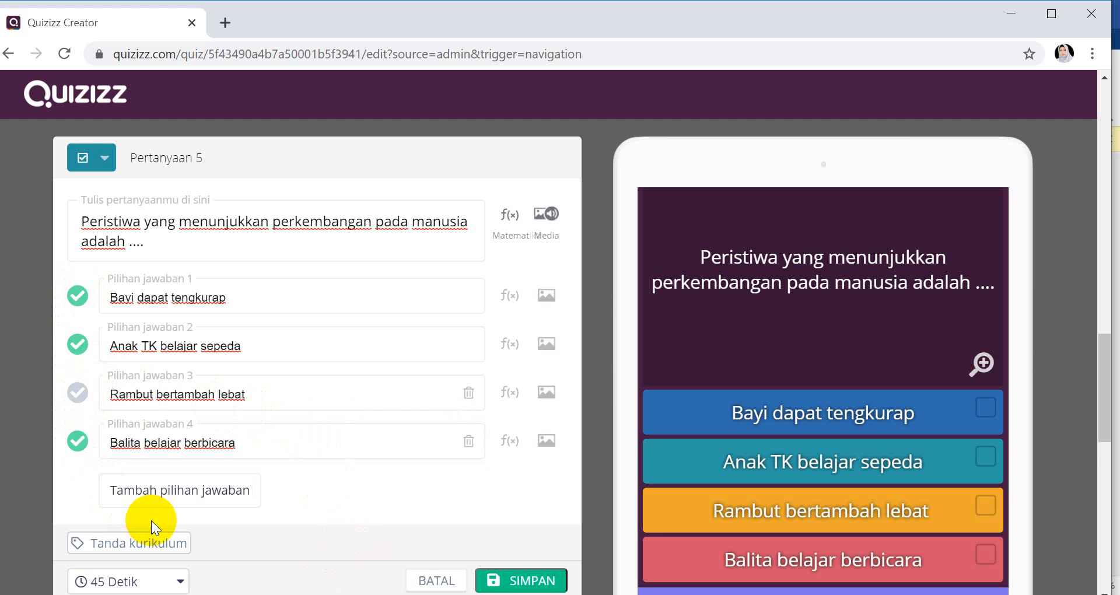
# - Set question 5's time limit to 30 seconds and save the question
pyautogui.scroll(-2, 152, 520)
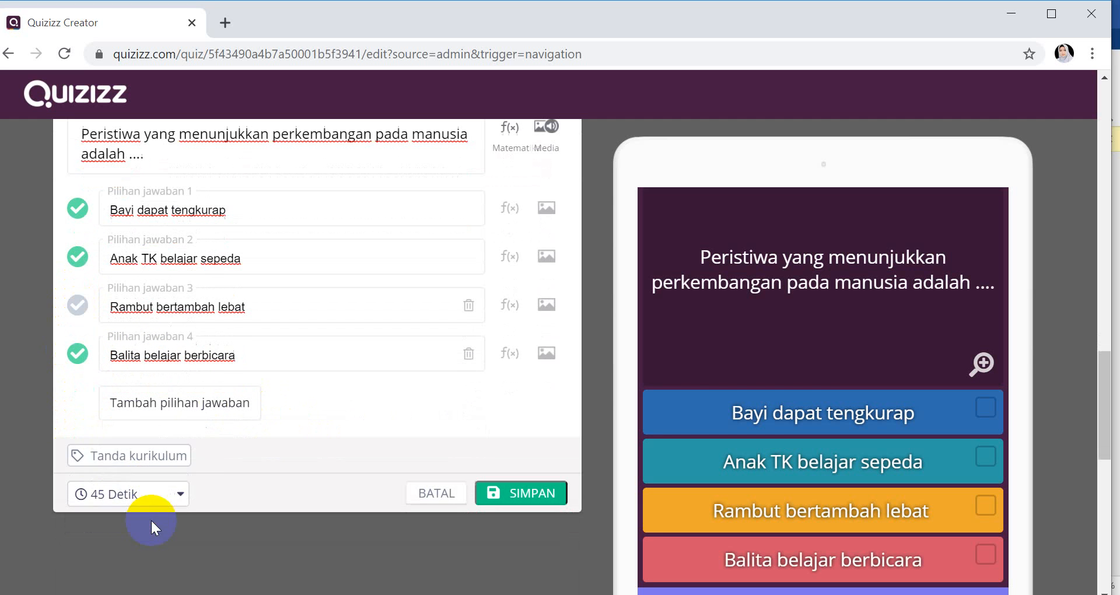
pyautogui.click(177, 494)
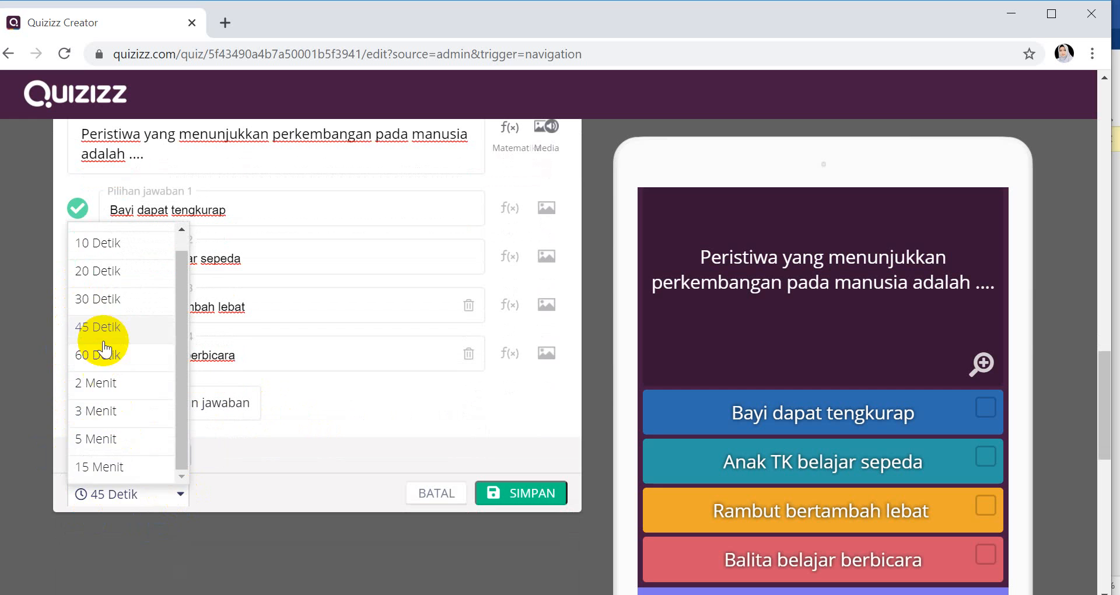
pyautogui.click(116, 295)
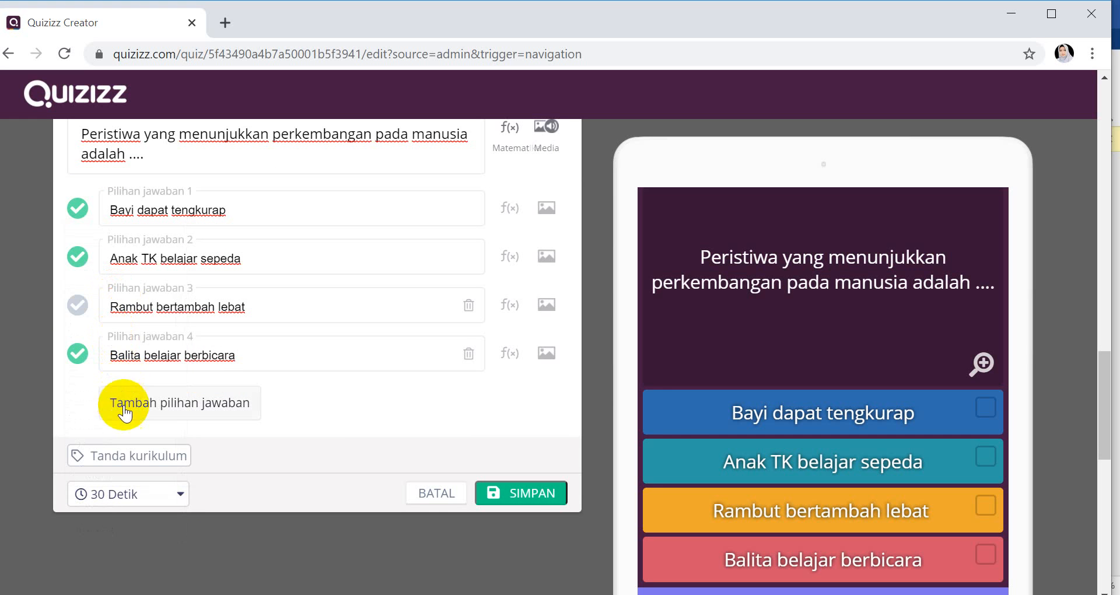
pyautogui.click(522, 494)
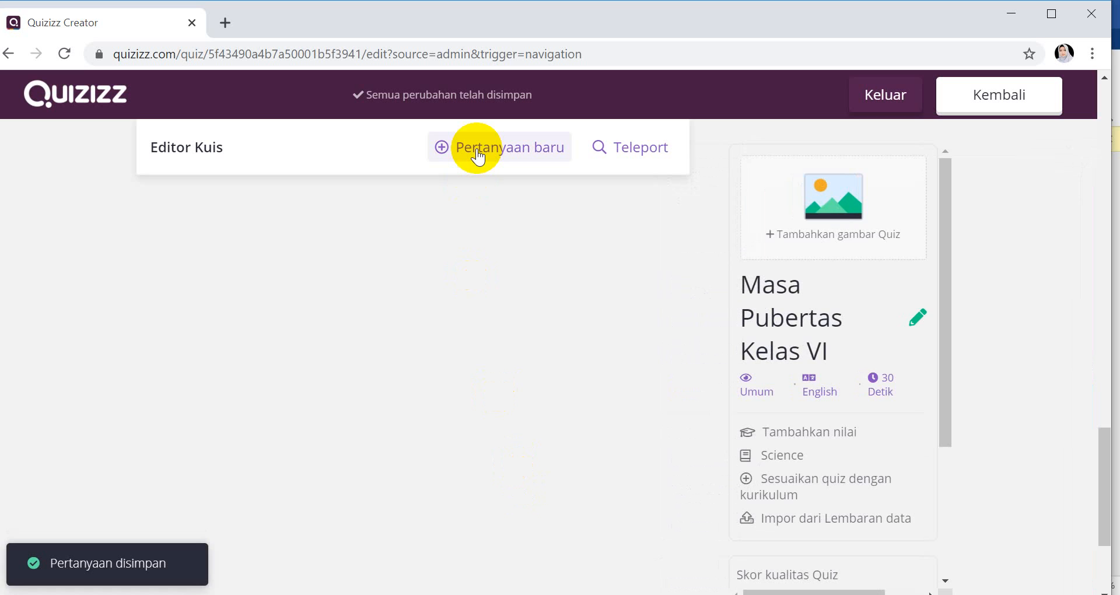
# - Add a new fill-in-the-blank question as question 6 and activate its question text field
pyautogui.click(477, 157)
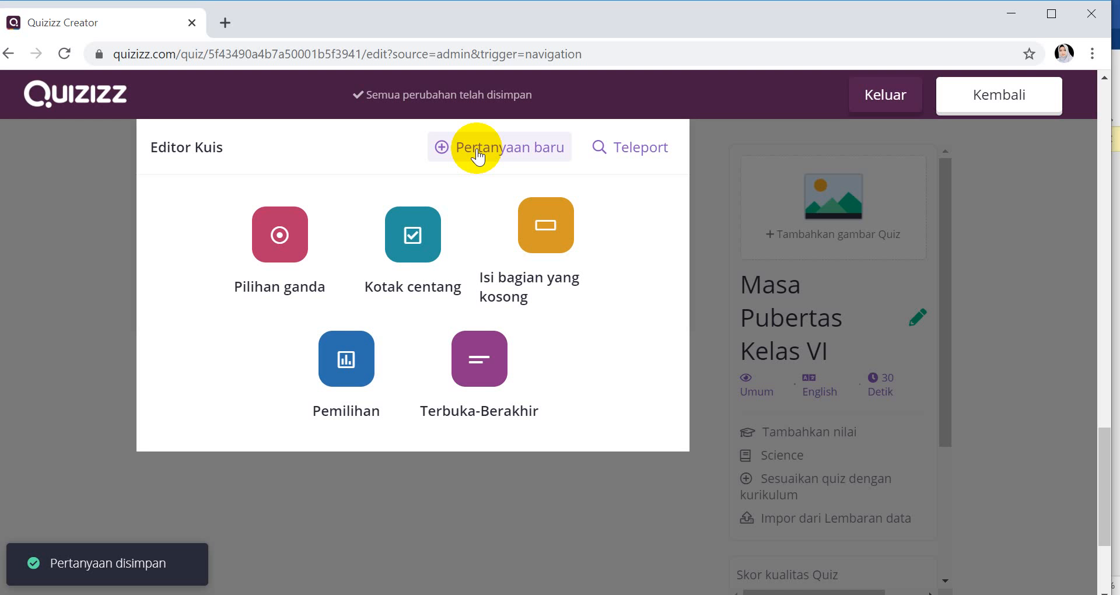
pyautogui.click(542, 222)
pyautogui.click(112, 225)
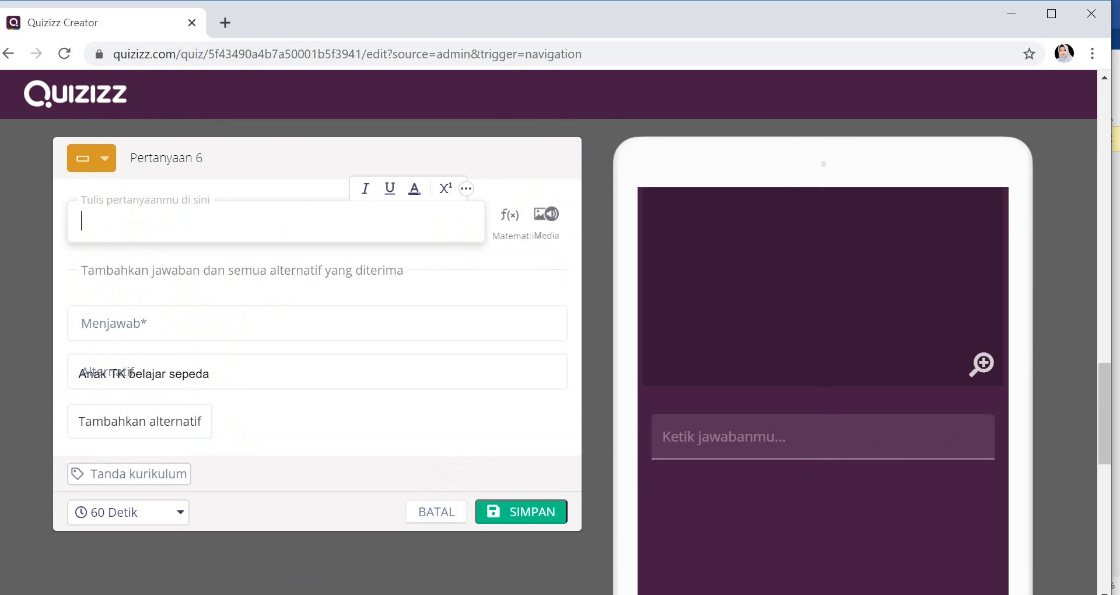
# - Copy "Bertemunya sel sperma dan sel telur akan terjadi ...." from the Word document into question 6's text in Quizizz
pyautogui.hotkey('alt', 'Tab')
pyautogui.scroll(-3, 356, 467)
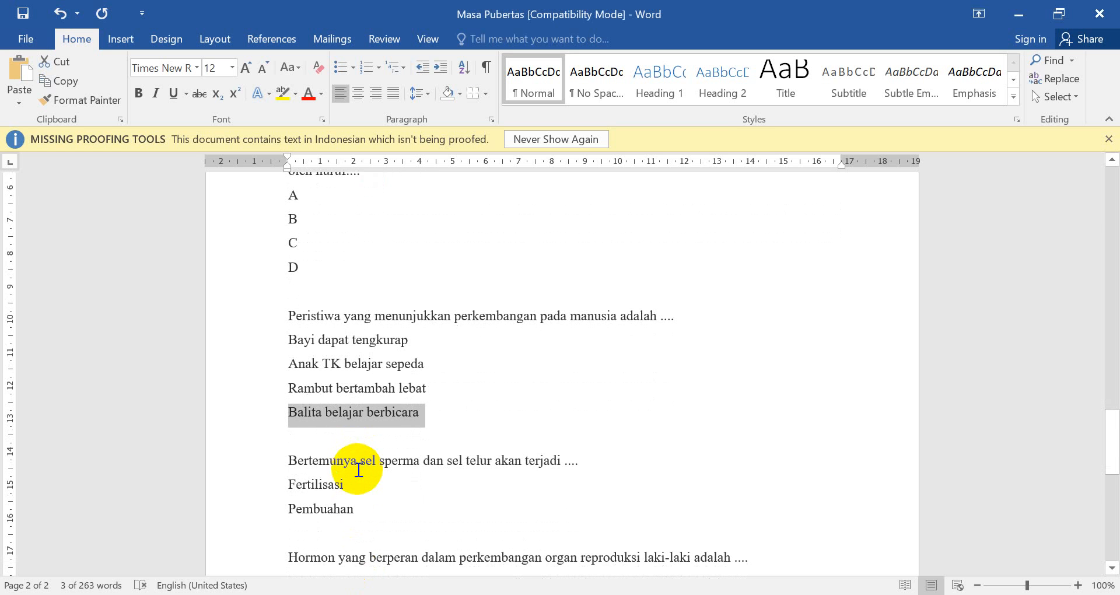
pyautogui.click(286, 461)
pyautogui.keyDown('shift'); pyautogui.click(575, 464); pyautogui.keyUp('shift')
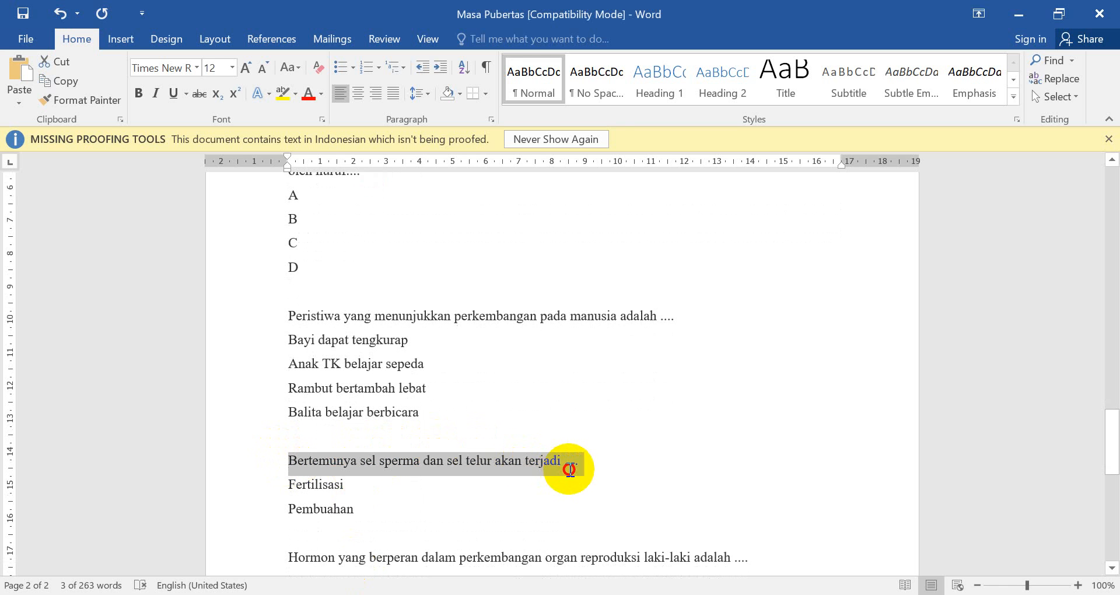
pyautogui.hotkey('ctrl', 'c')
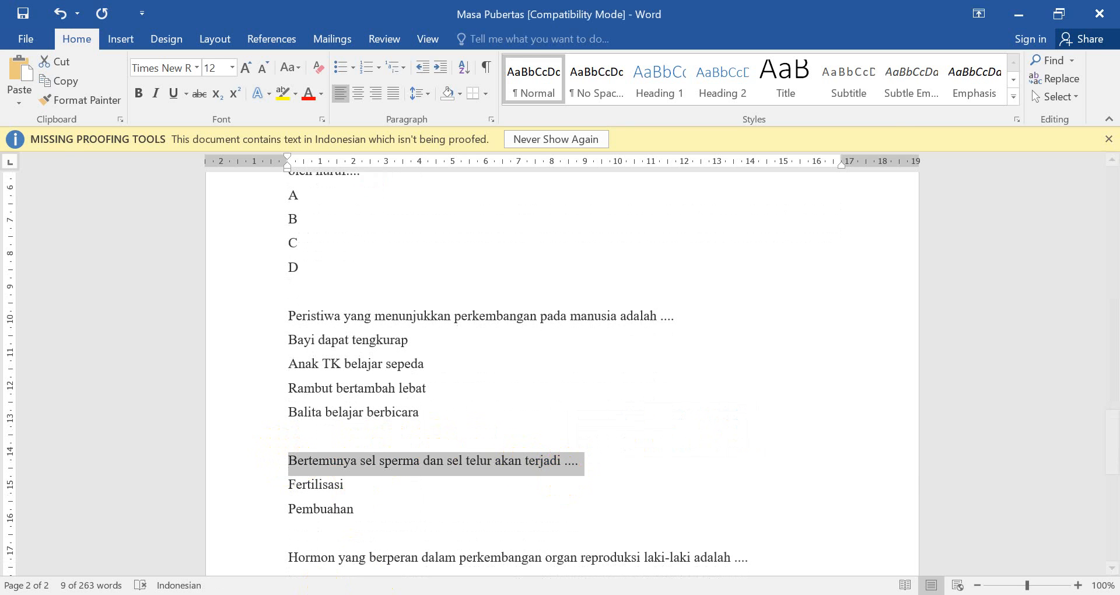
pyautogui.hotkey('alt', 'Tab')
pyautogui.hotkey('ctrl', 'v')
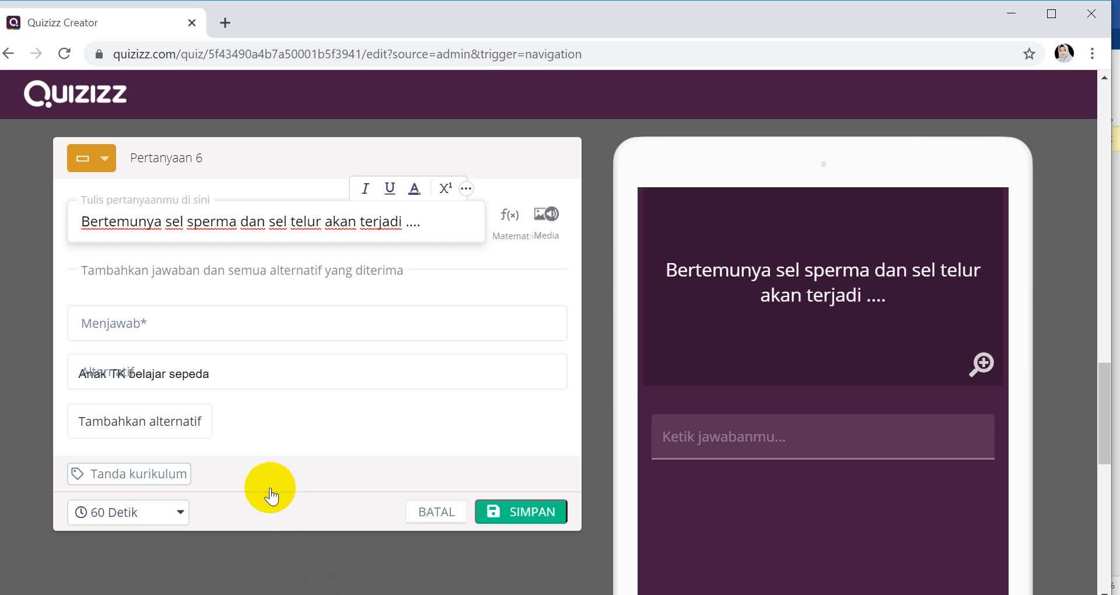
# - Copy "Fertilisasi" from the Word document into question 6's main answer field in Quizizz
pyautogui.hotkey('alt', 'Tab')
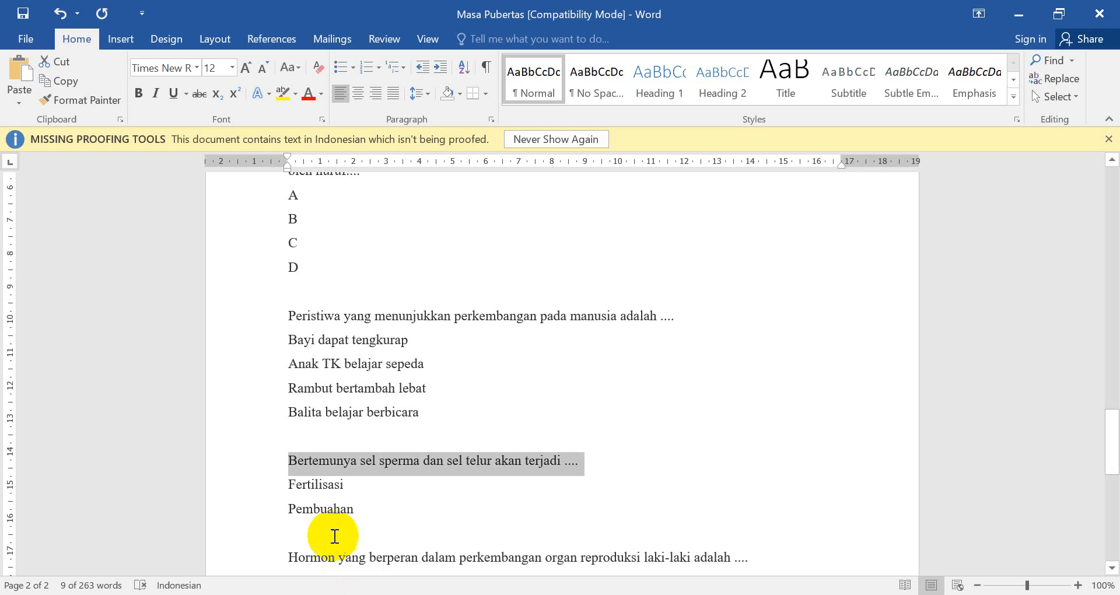
pyautogui.moveTo(289, 484); pyautogui.dragTo(350, 484)
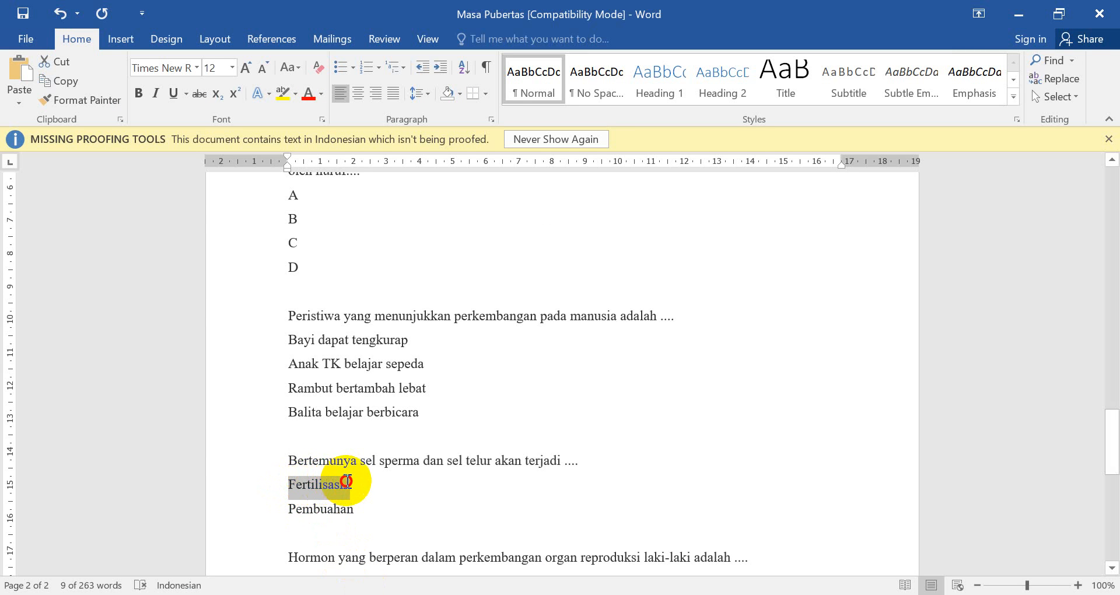
pyautogui.hotkey('alt', 'Tab')
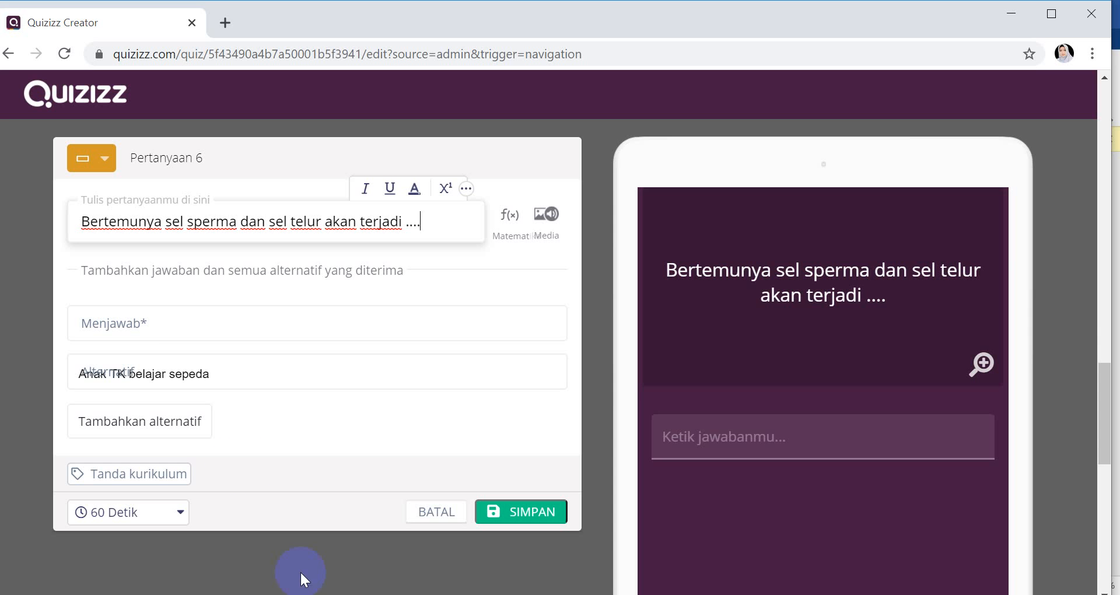
pyautogui.click(126, 323)
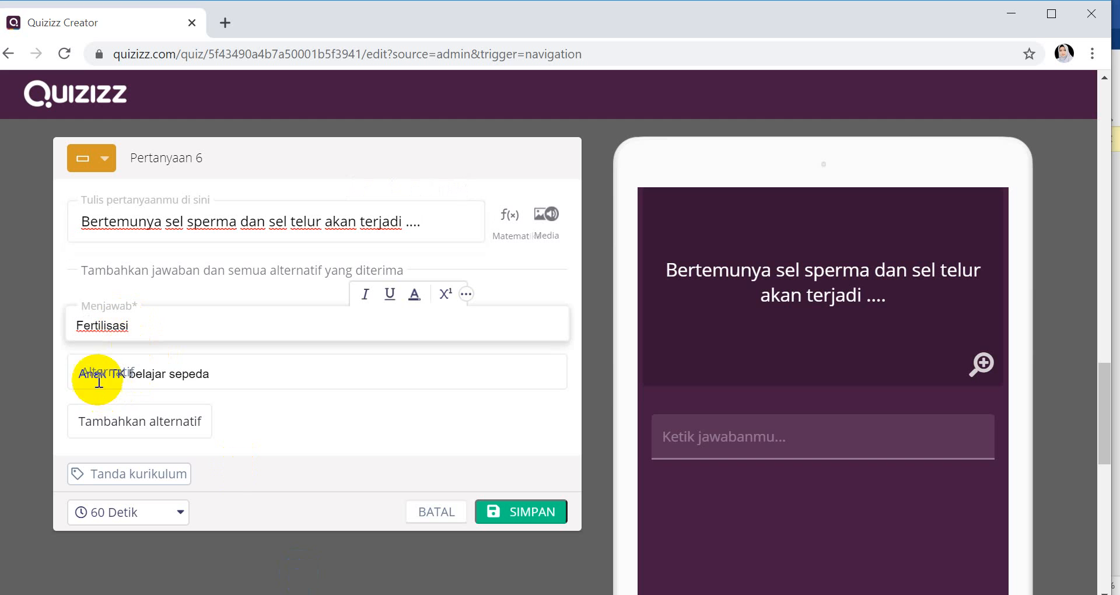
# - Replace the leftover text in question 6's alternative answer with "Pembuahan" copied from the Word document
pyautogui.moveTo(77, 373); pyautogui.dragTo(222, 375)
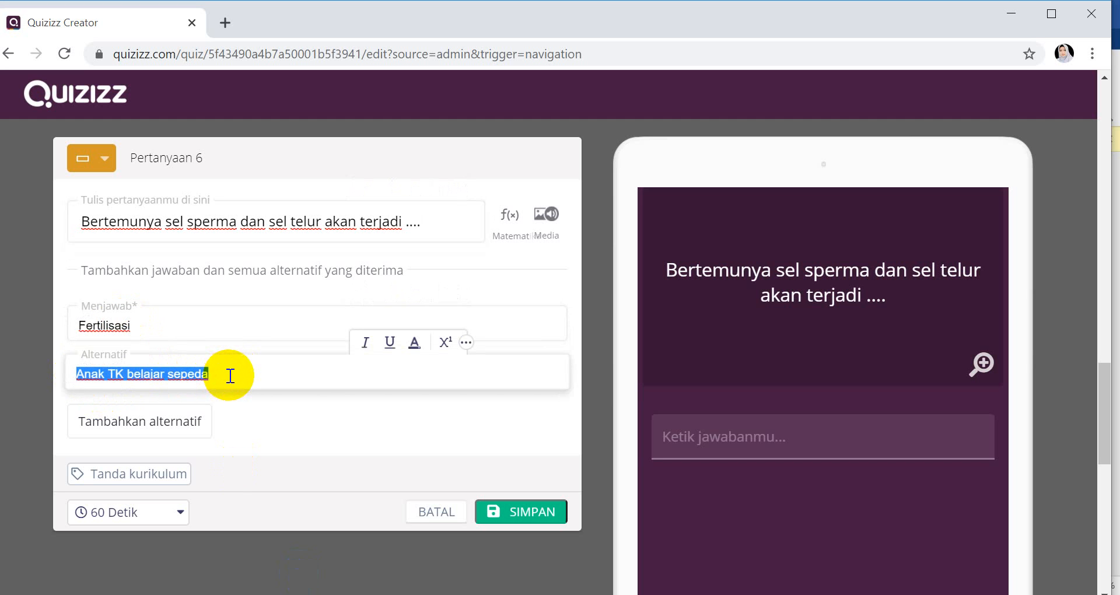
pyautogui.press('BackSpace')
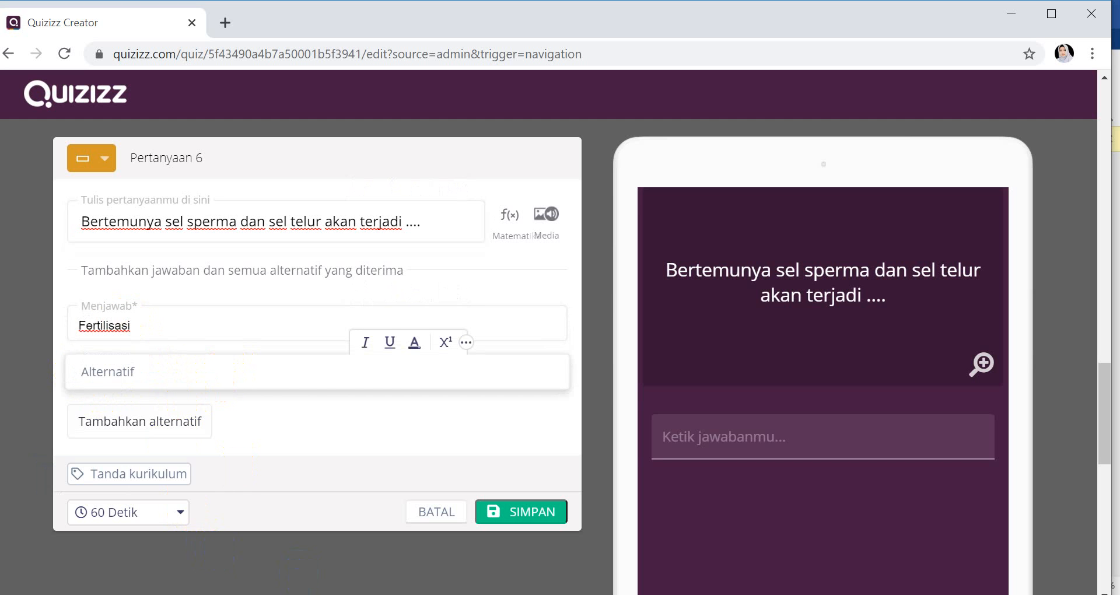
pyautogui.hotkey('alt', 'Tab')
pyautogui.moveTo(288, 509); pyautogui.dragTo(353, 510)
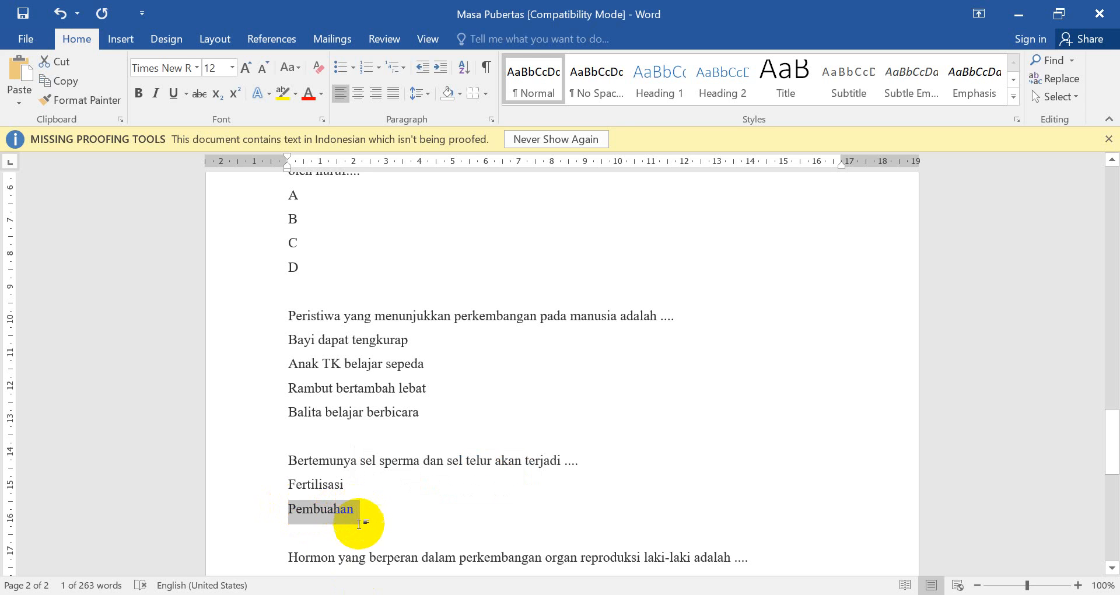
pyautogui.hotkey('alt', 'Tab')
pyautogui.hotkey('ctrl', 'v')
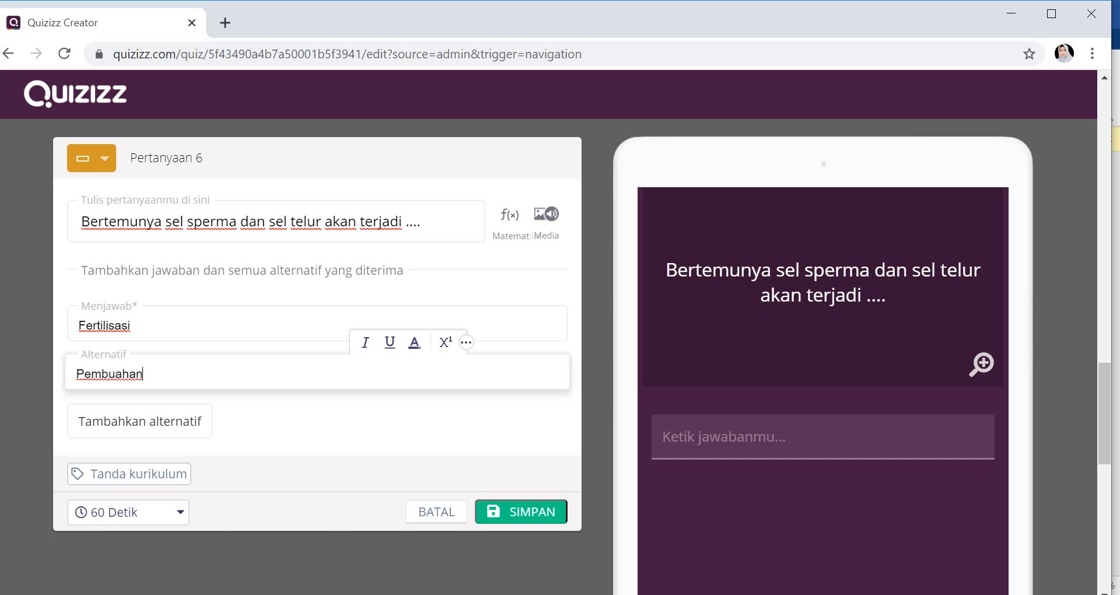
# - Set question 6's time limit to 45 seconds and save the question
pyautogui.click(181, 513)
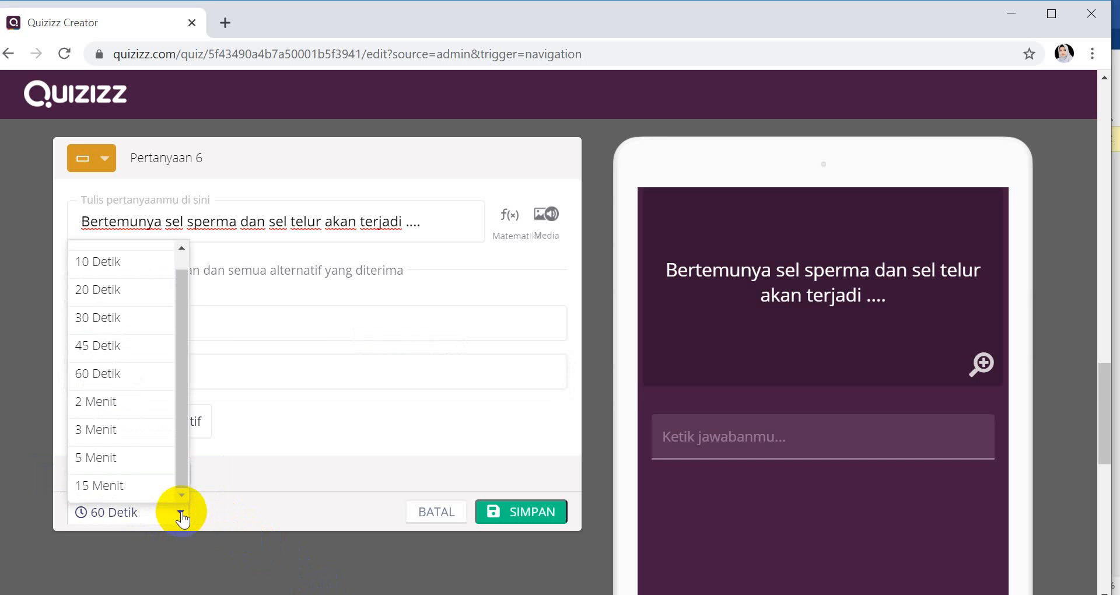
pyautogui.click(119, 349)
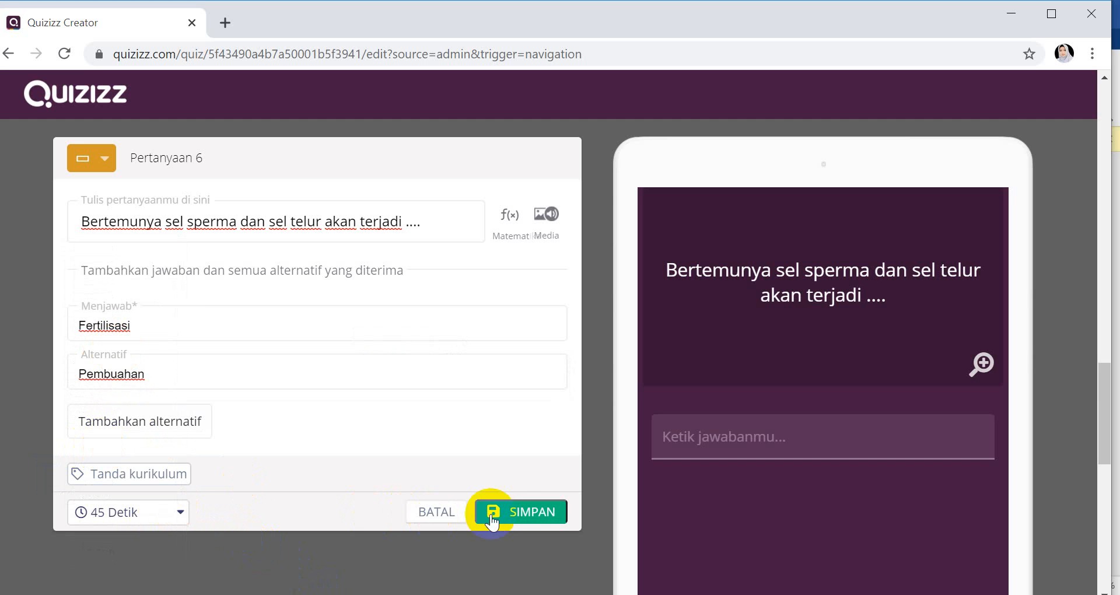
pyautogui.click(521, 522)
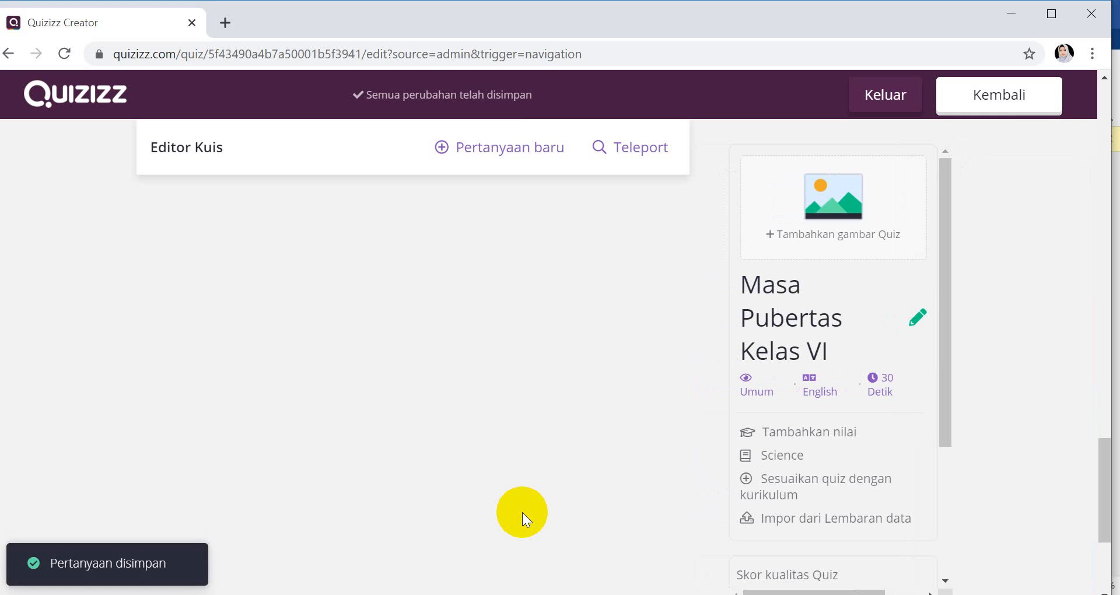
# - Add a new multiple-choice question as question 7 and activate its question text field
pyautogui.click(505, 148)
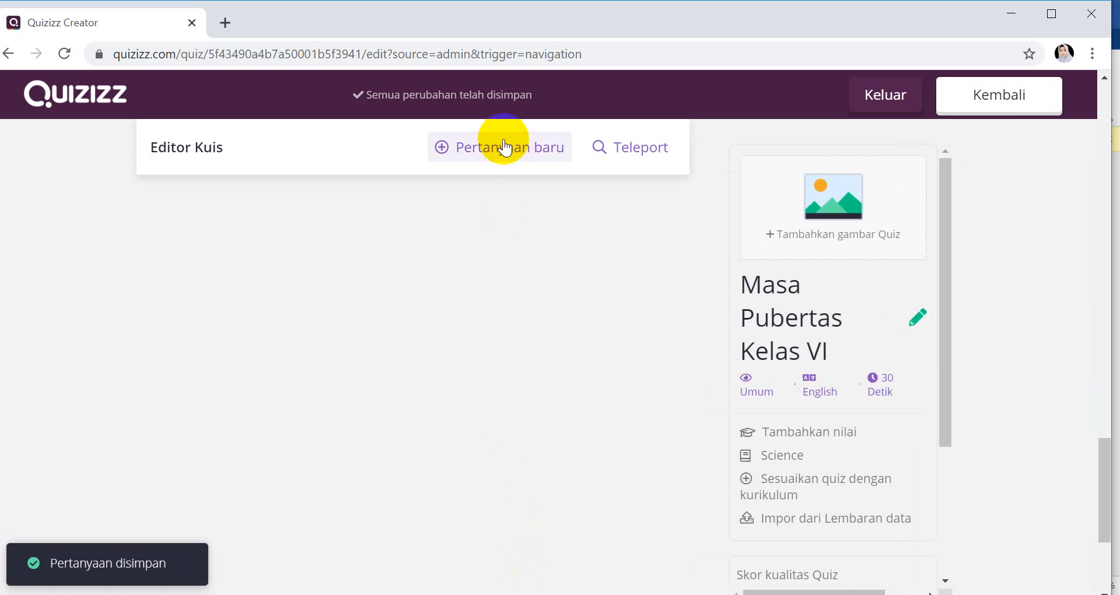
pyautogui.click(506, 152)
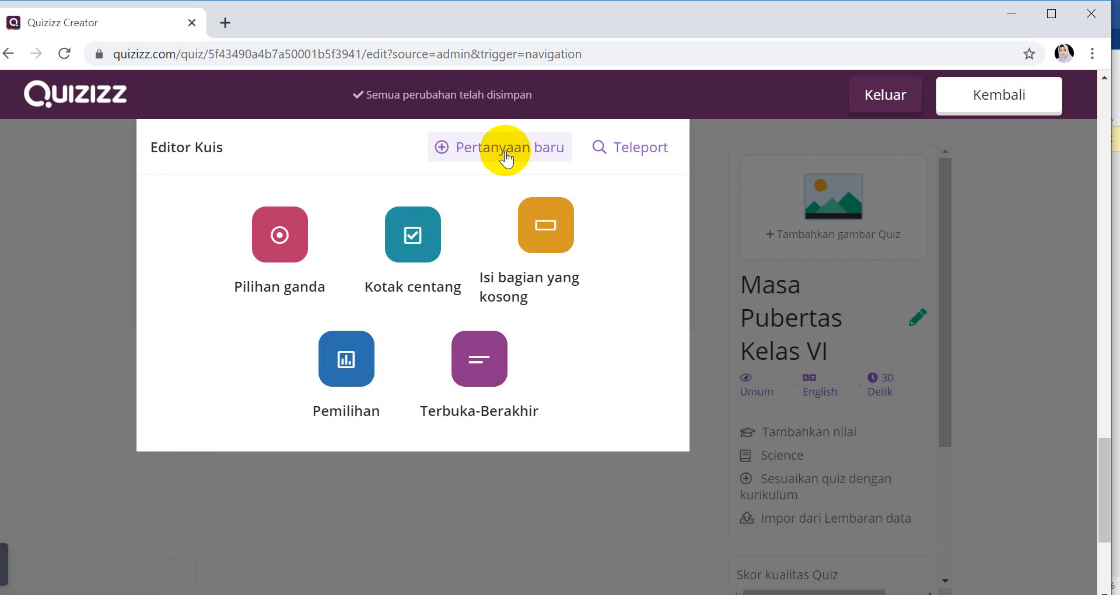
pyautogui.click(290, 238)
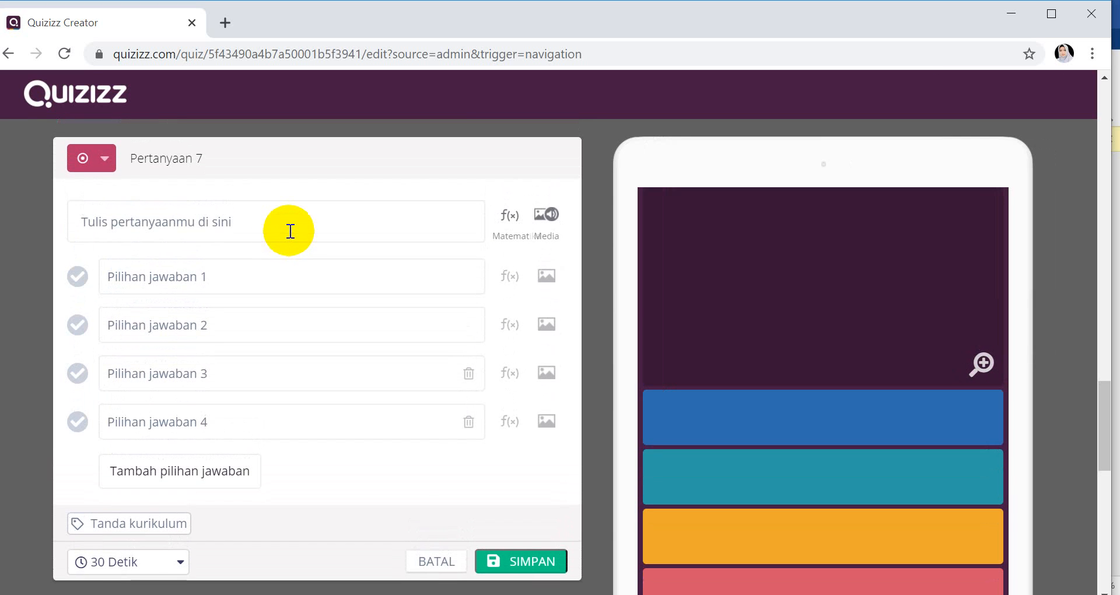
pyautogui.click(263, 213)
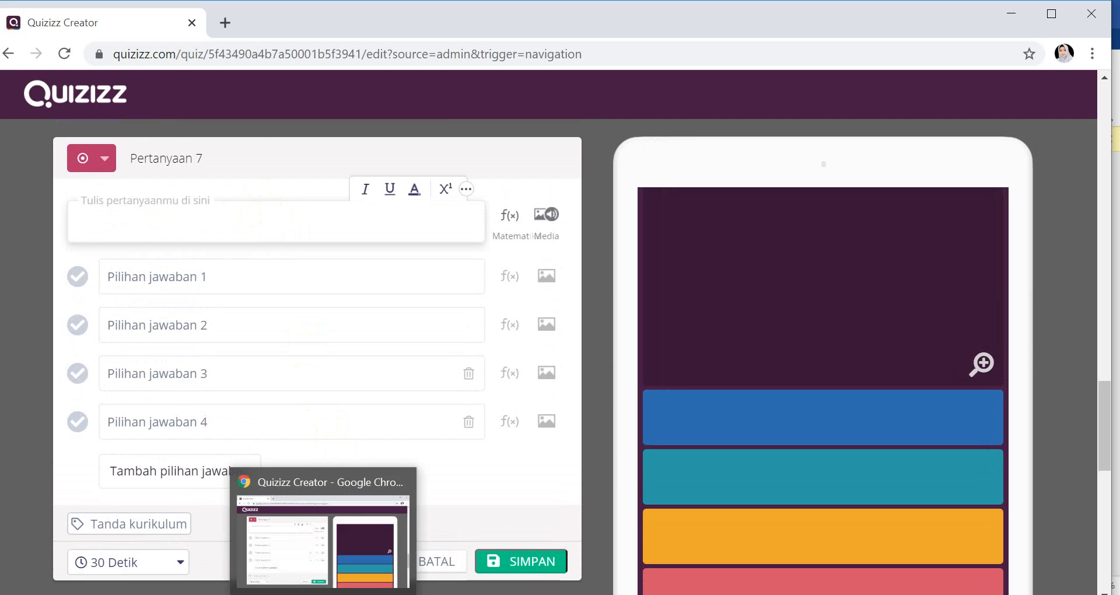
# - Copy "Perhatikan gambar di samping!" from the Word document into question 7's text in Quizizz
pyautogui.click(367, 594)
pyautogui.scroll(-1, 335, 490)
pyautogui.scroll(4, 335, 487)
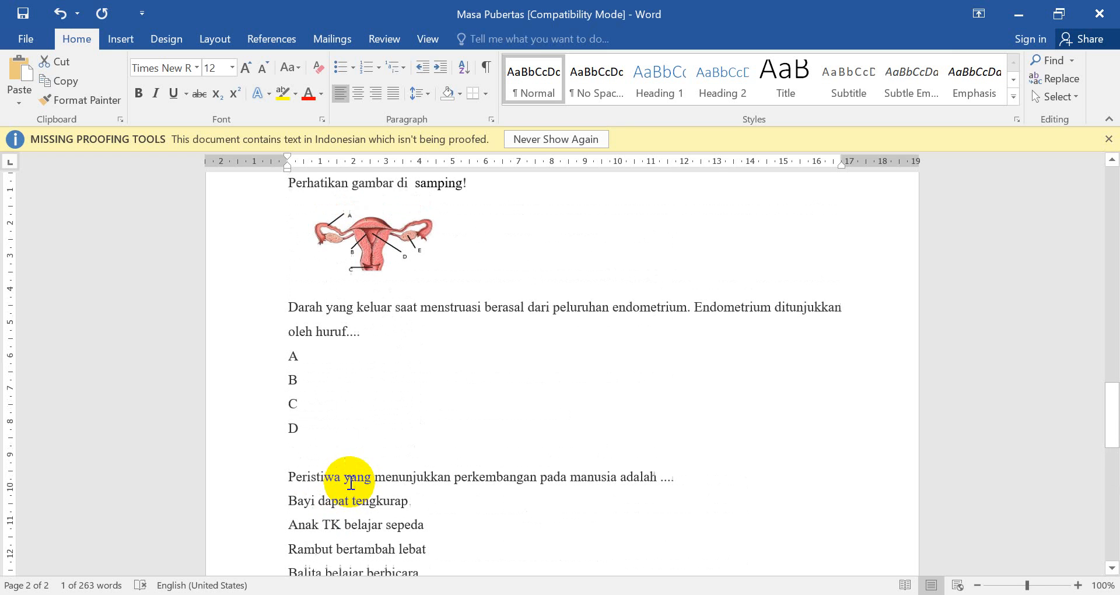
pyautogui.moveTo(289, 189); pyautogui.dragTo(468, 193)
pyautogui.hotkey('ctrl', 'c')
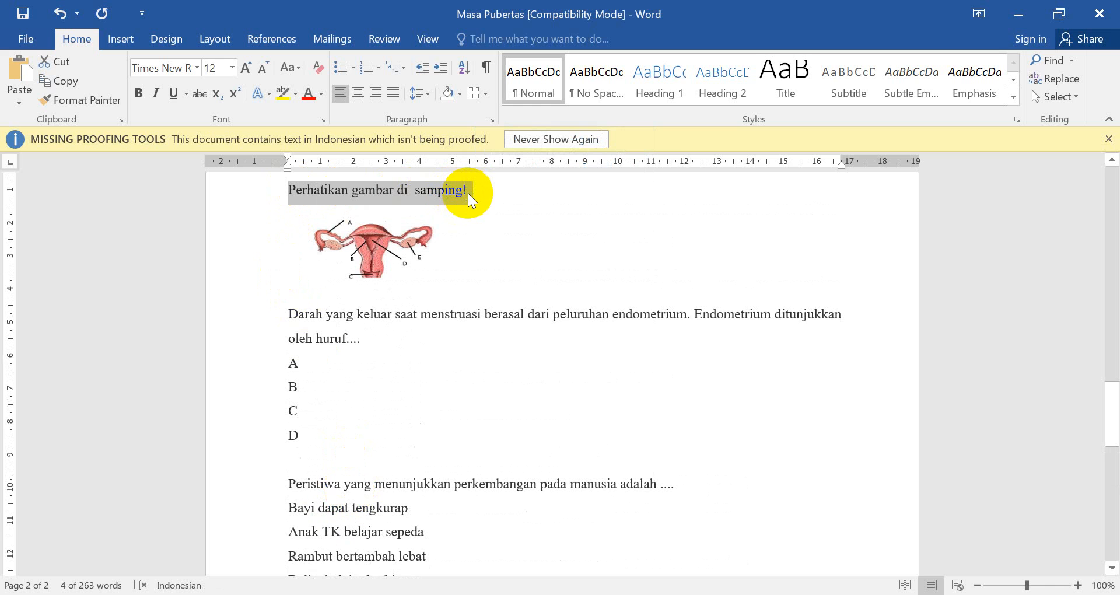
pyautogui.click(330, 594)
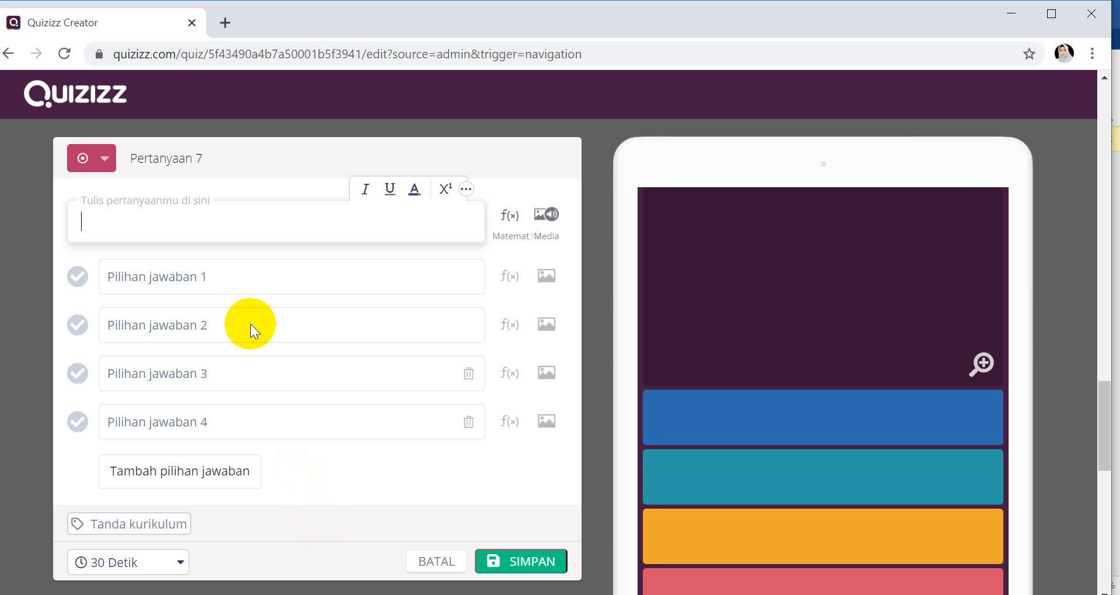
pyautogui.hotkey('ctrl', 'v')
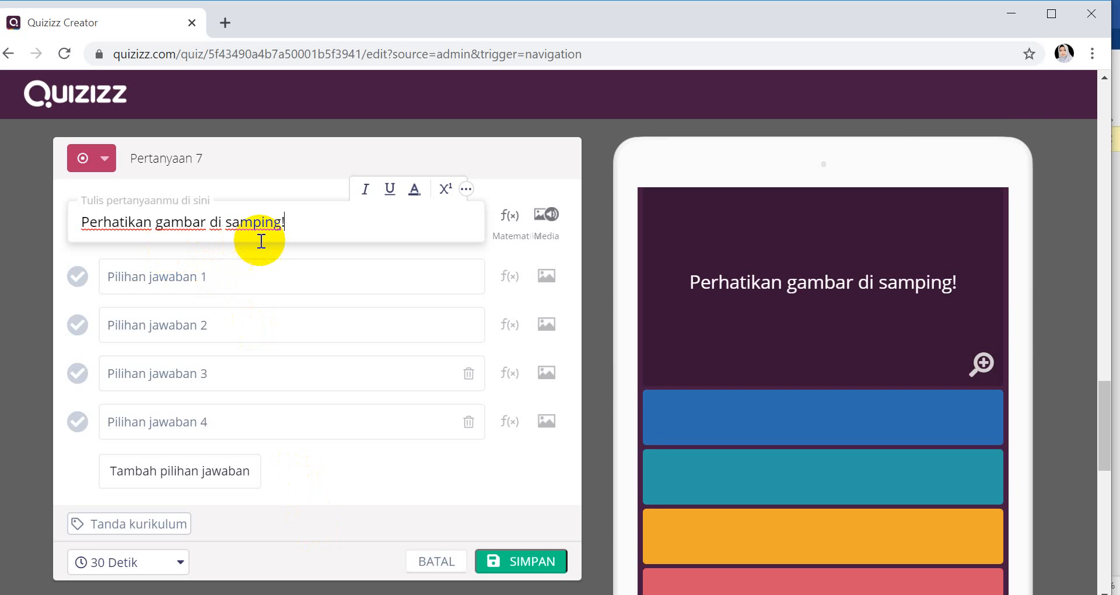
# - Add the Word document's sentences "Darah yang keluar saat menstruasi ... Endometrium ditunjukkan oleh huruf...." on a new line of question 7's text
pyautogui.press('Return')
pyautogui.click(359, 589)
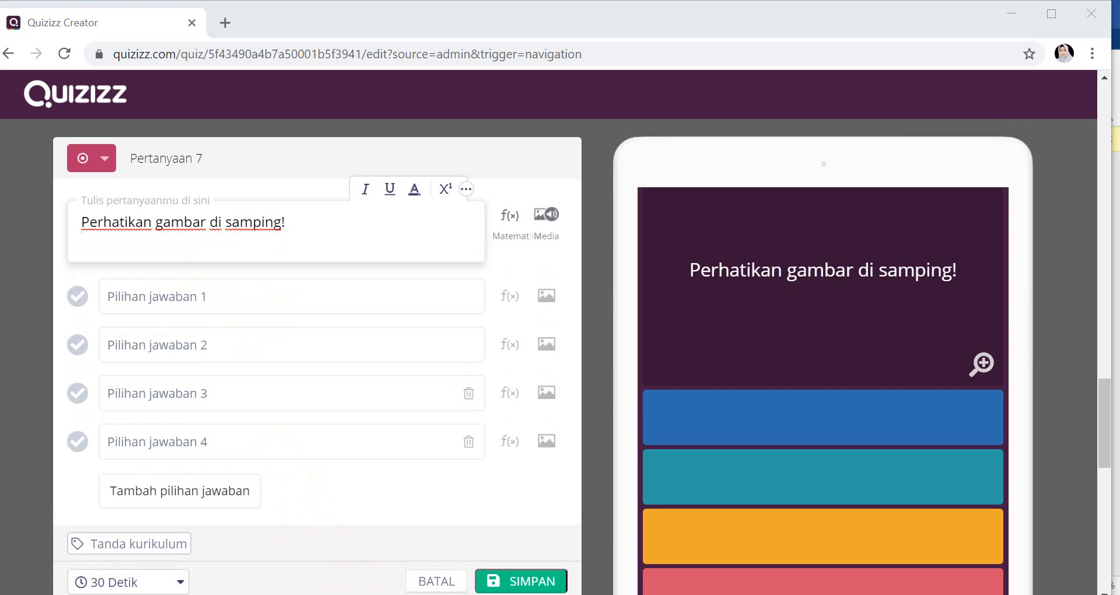
pyautogui.moveTo(288, 313); pyautogui.dragTo(363, 338)
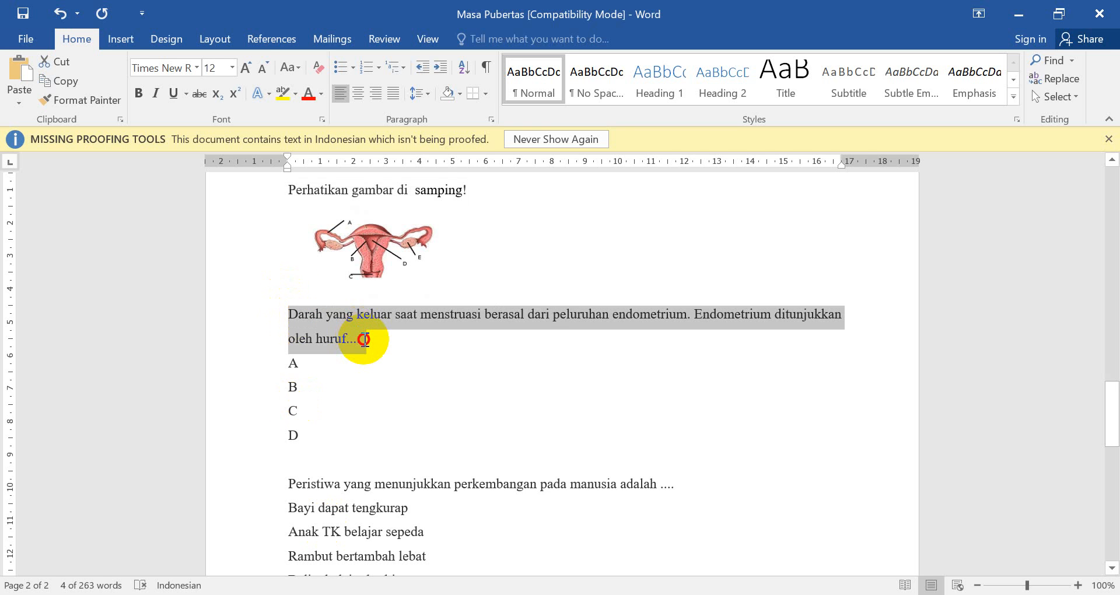
pyautogui.hotkey('ctrl', 'c')
pyautogui.click(345, 591)
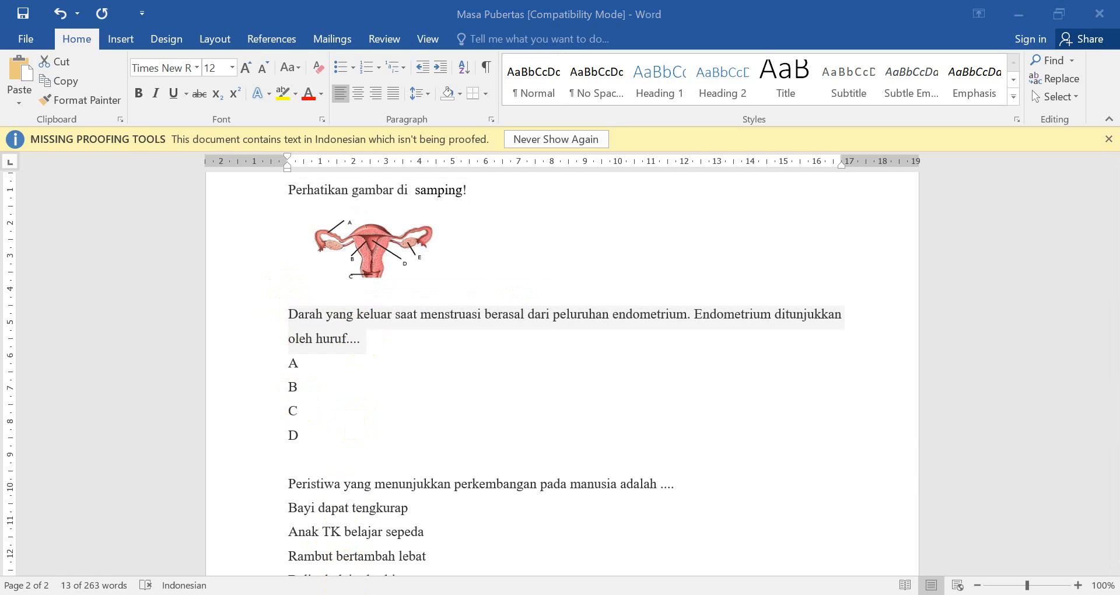
pyautogui.hotkey('ctrl', 'v')
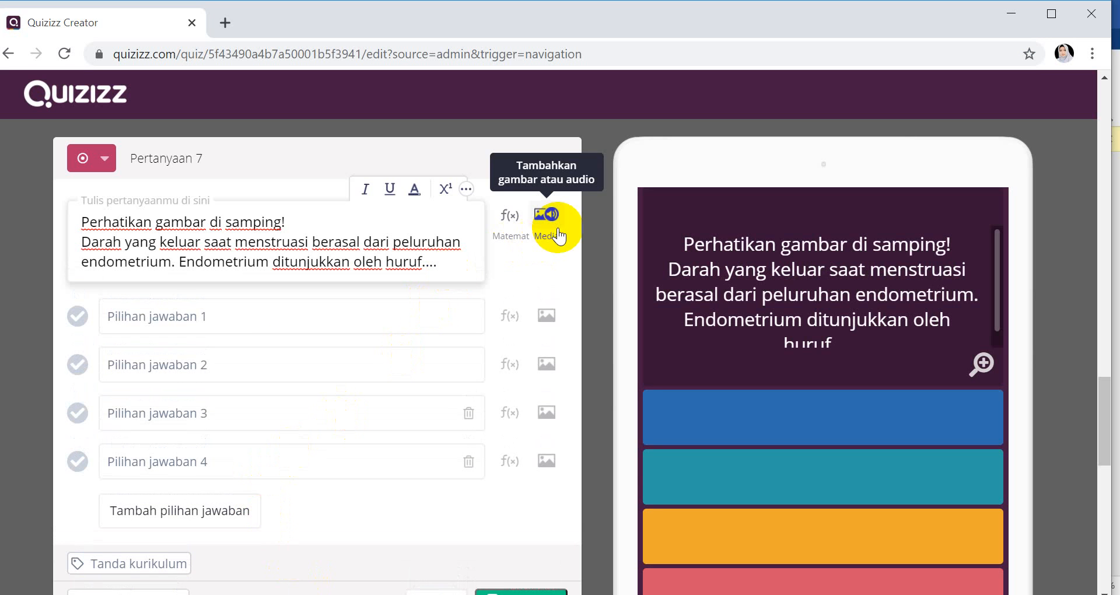
# - Upload the uterus diagram, image 11 from the Diklat Quizizz folder, as question 7's picture
pyautogui.click(546, 215)
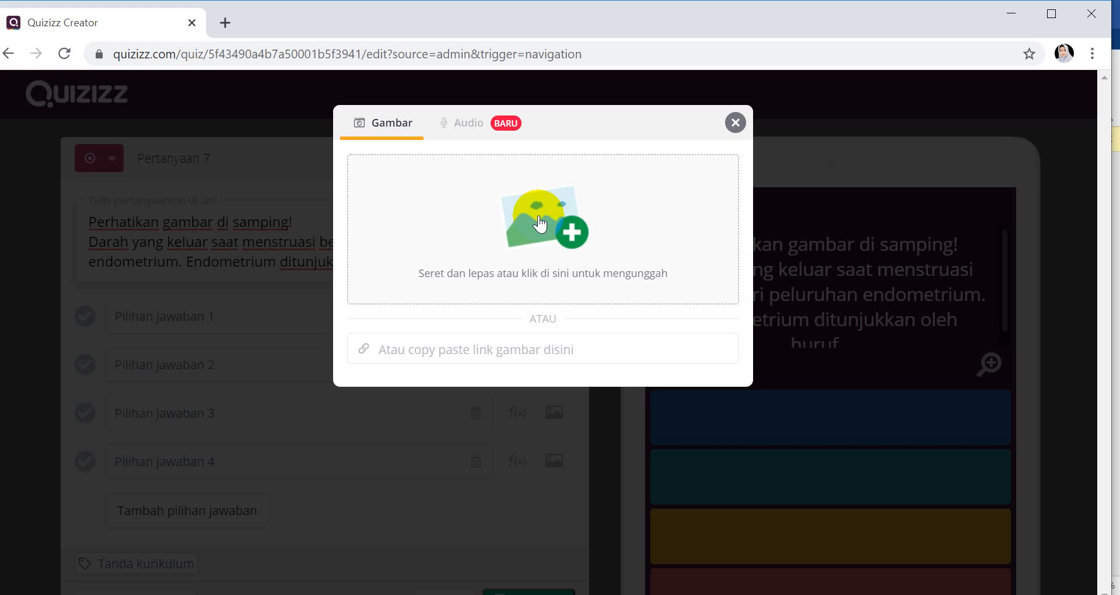
pyautogui.click(538, 215)
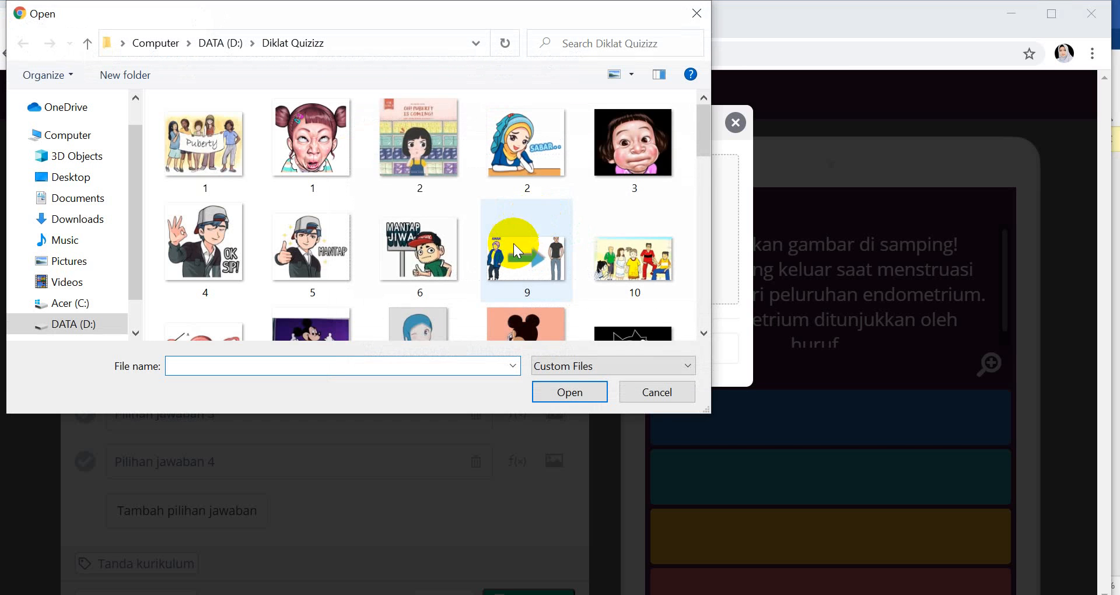
pyautogui.scroll(-1, 528, 248)
pyautogui.click(528, 248)
pyautogui.click(232, 170)
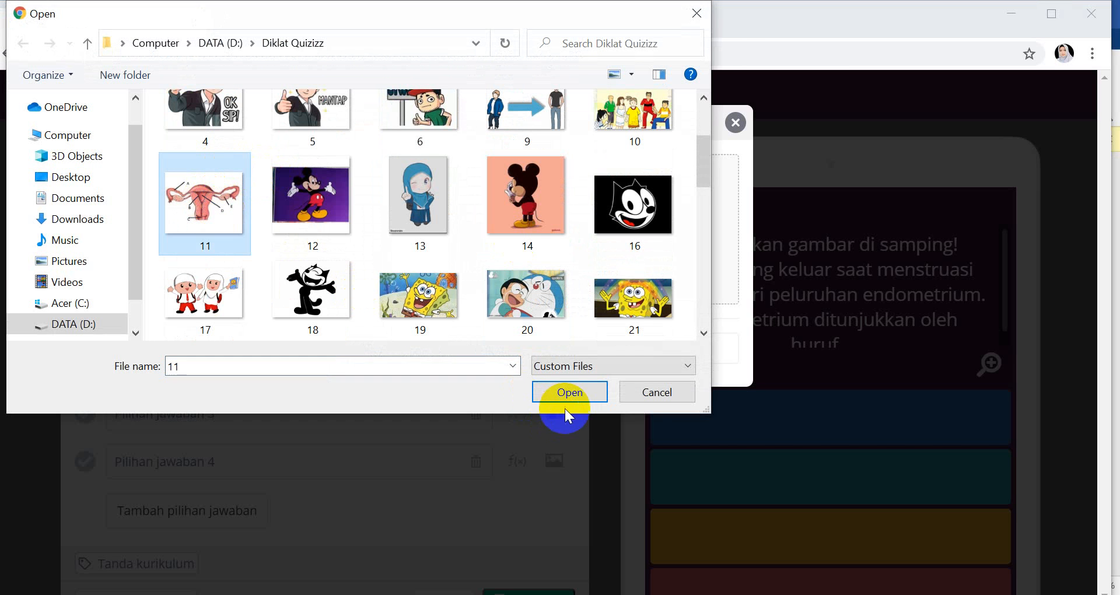
pyautogui.click(580, 386)
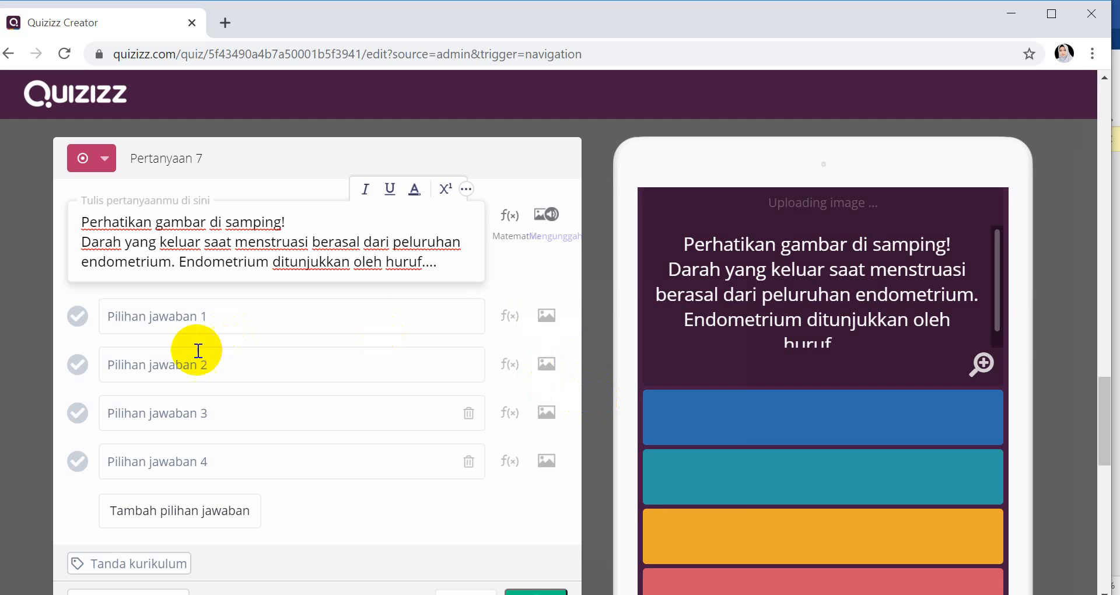
# - Copy "A" from the Word document into question 7's first answer option in Quizizz
pyautogui.click(183, 322)
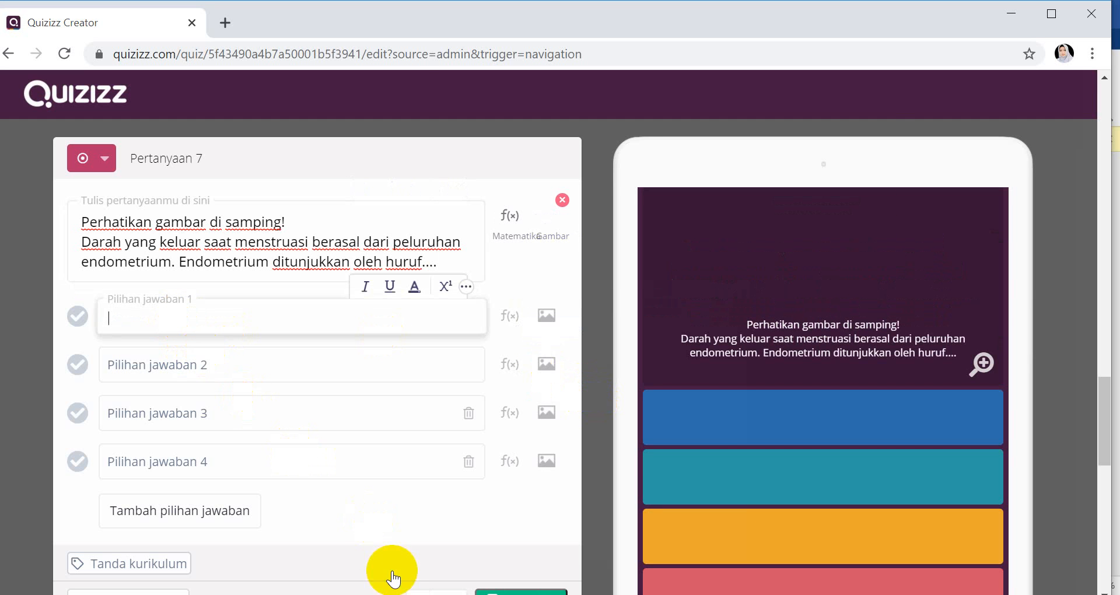
pyautogui.click(365, 594)
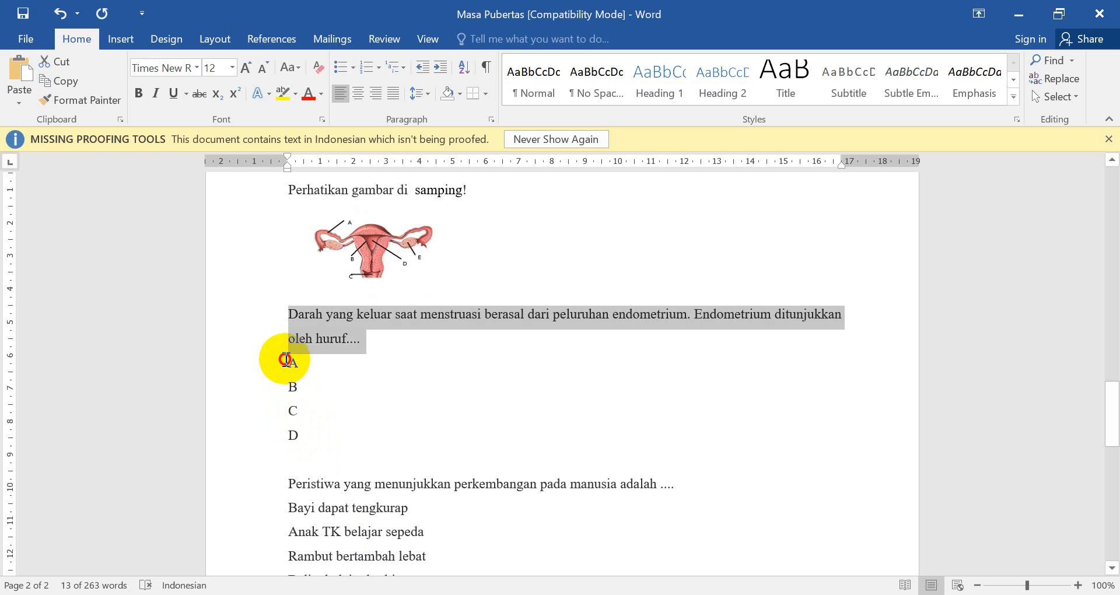
pyautogui.doubleClick(294, 364)
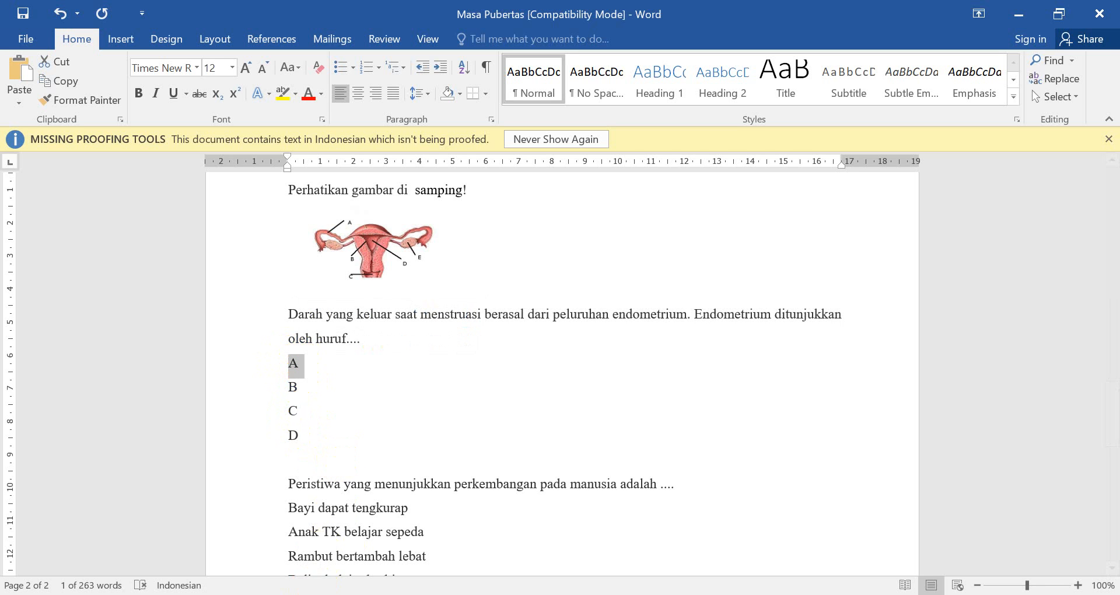
pyautogui.hotkey('alt', 'Tab')
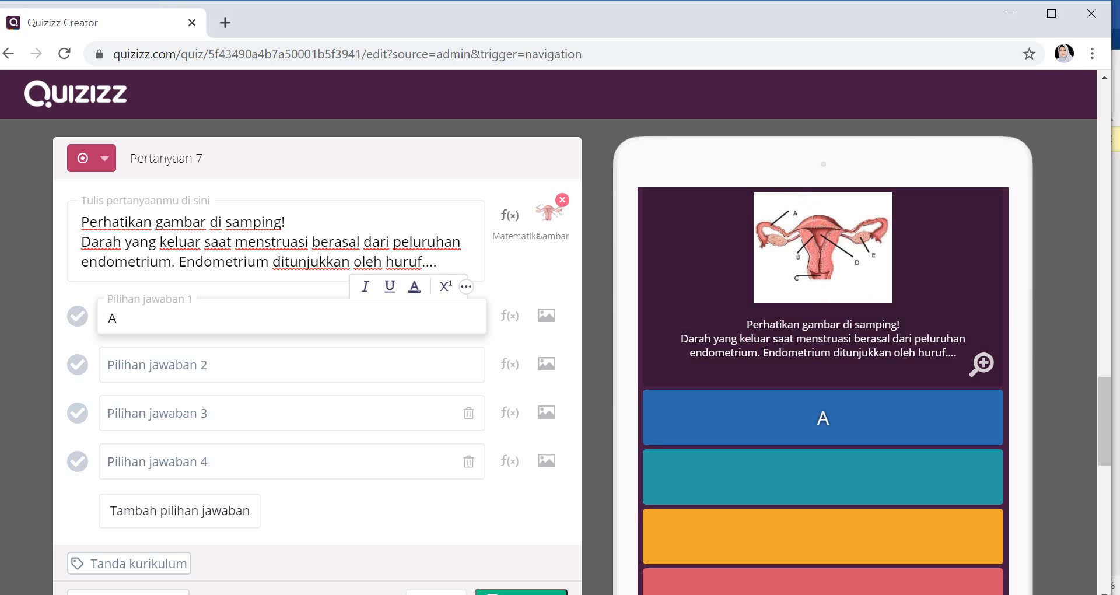
# - Copy "B" from the Word document into question 7's second answer option in Quizizz
pyautogui.hotkey('alt', 'Tab')
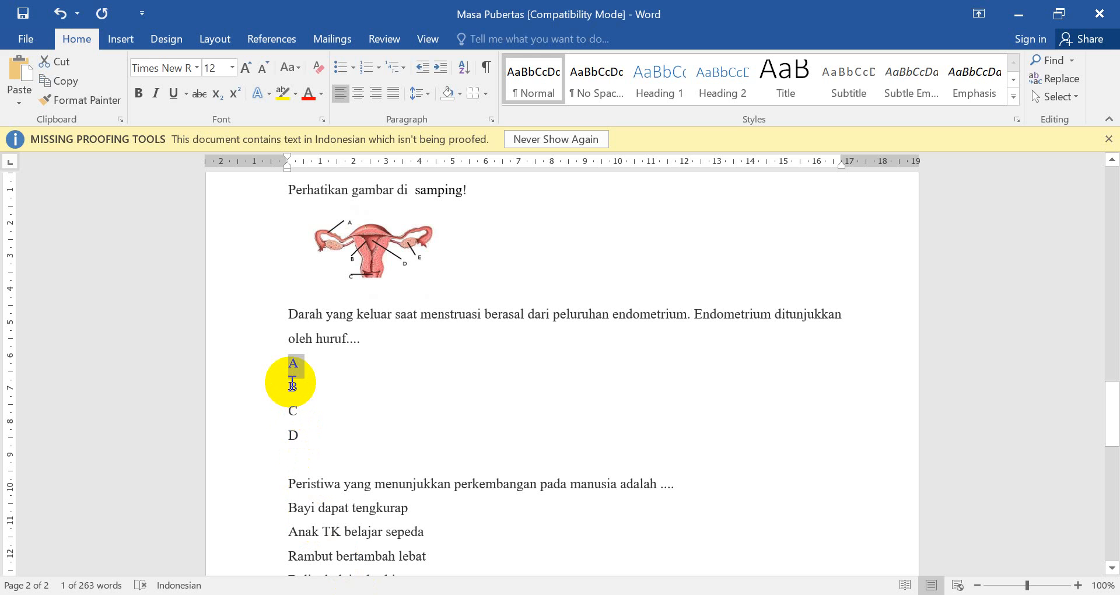
pyautogui.doubleClick(292, 384)
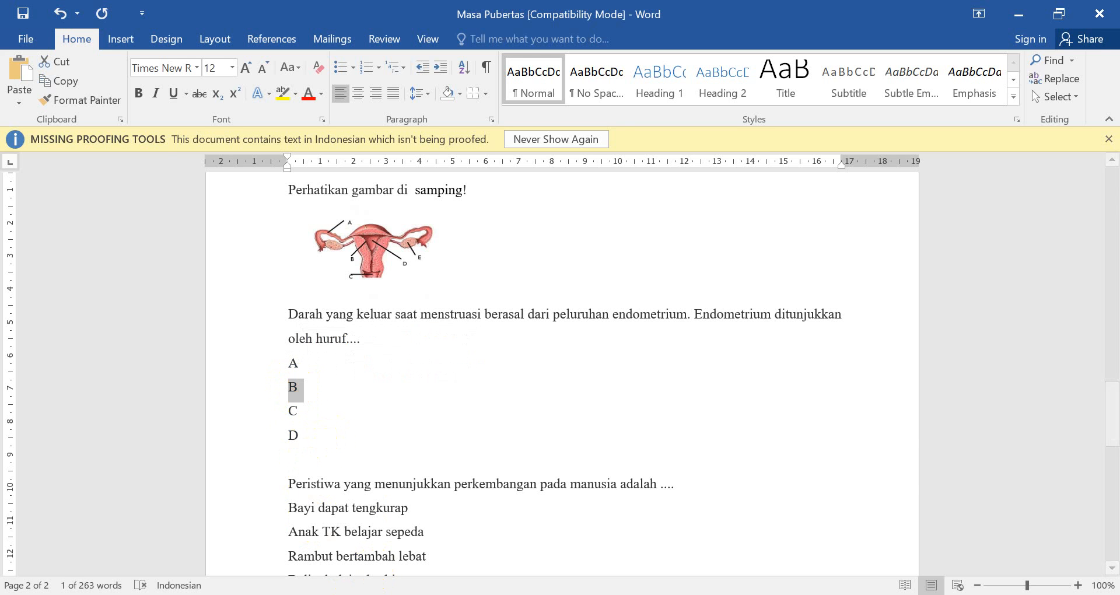
pyautogui.hotkey('alt', 'Tab')
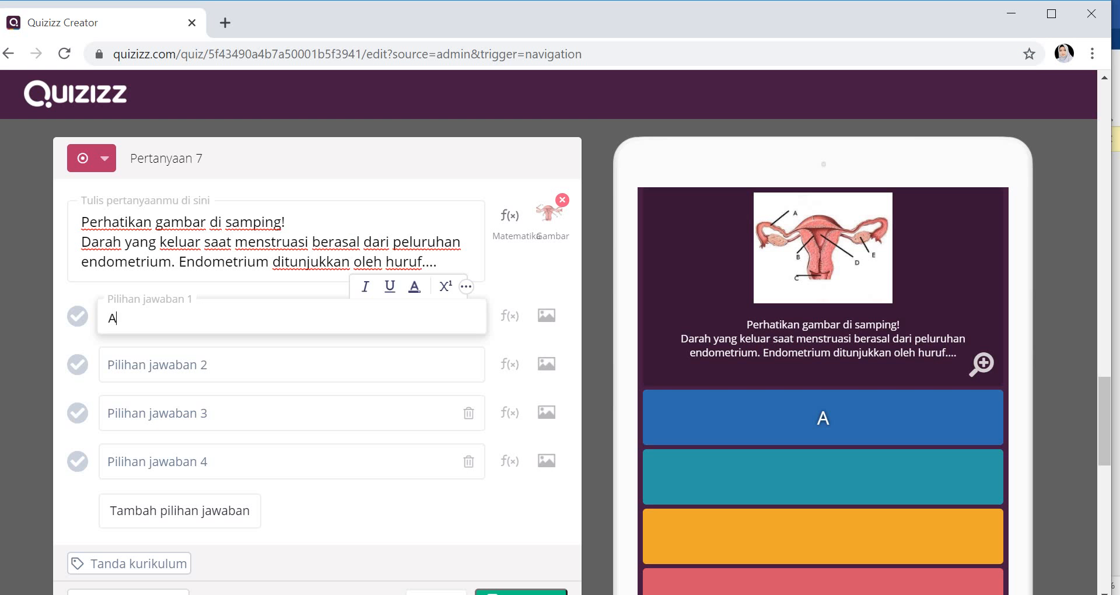
pyautogui.click(175, 357)
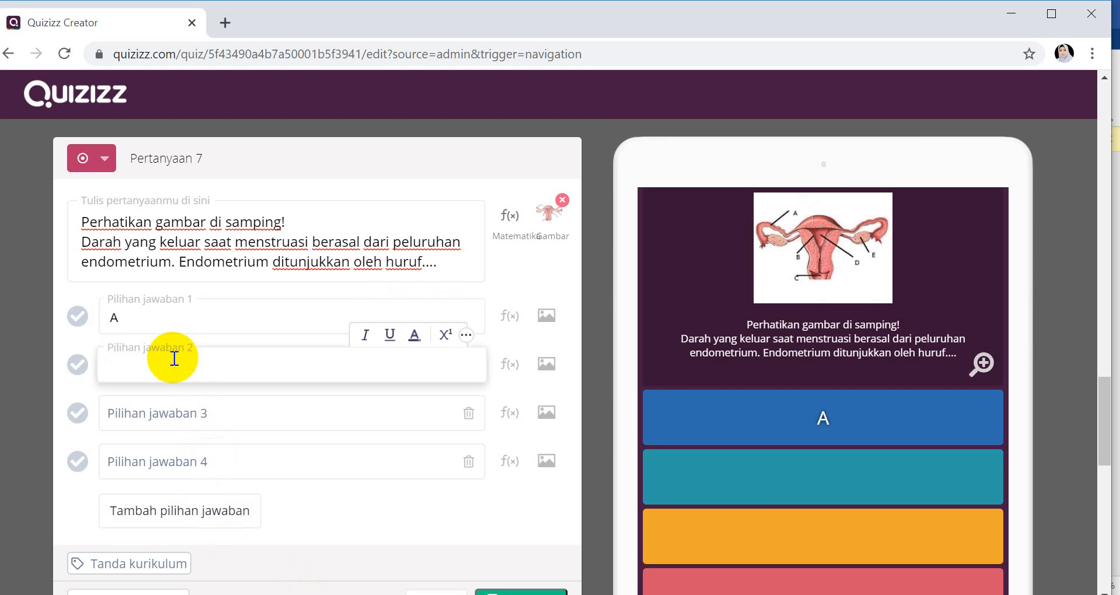
pyautogui.write('B')
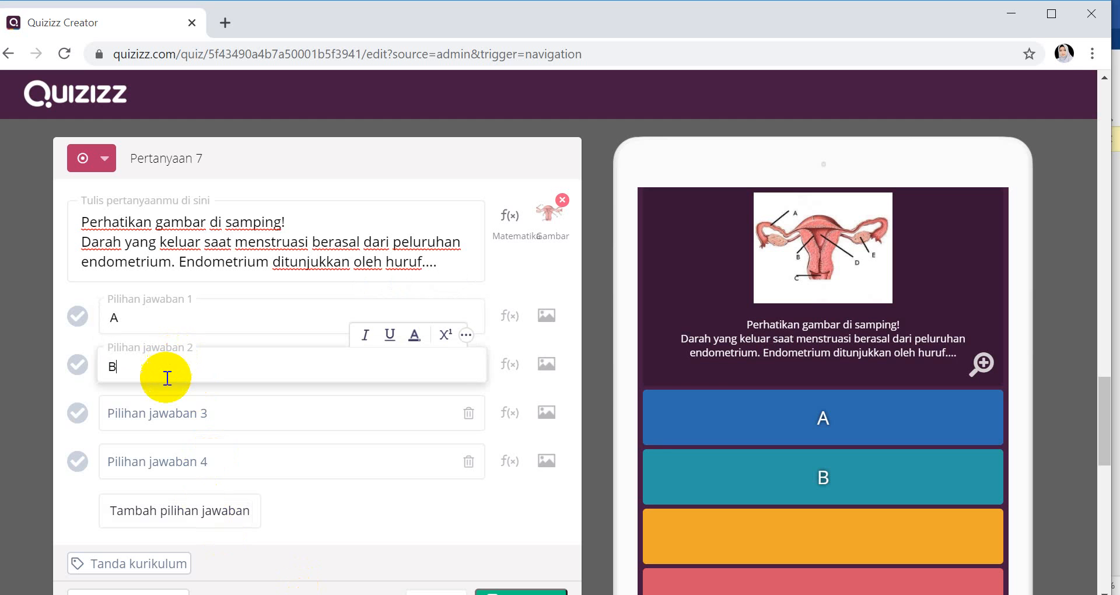
# - Copy "C" from the Word document into question 7's third answer option in Quizizz
pyautogui.click(139, 413)
pyautogui.hotkey('alt', 'Tab')
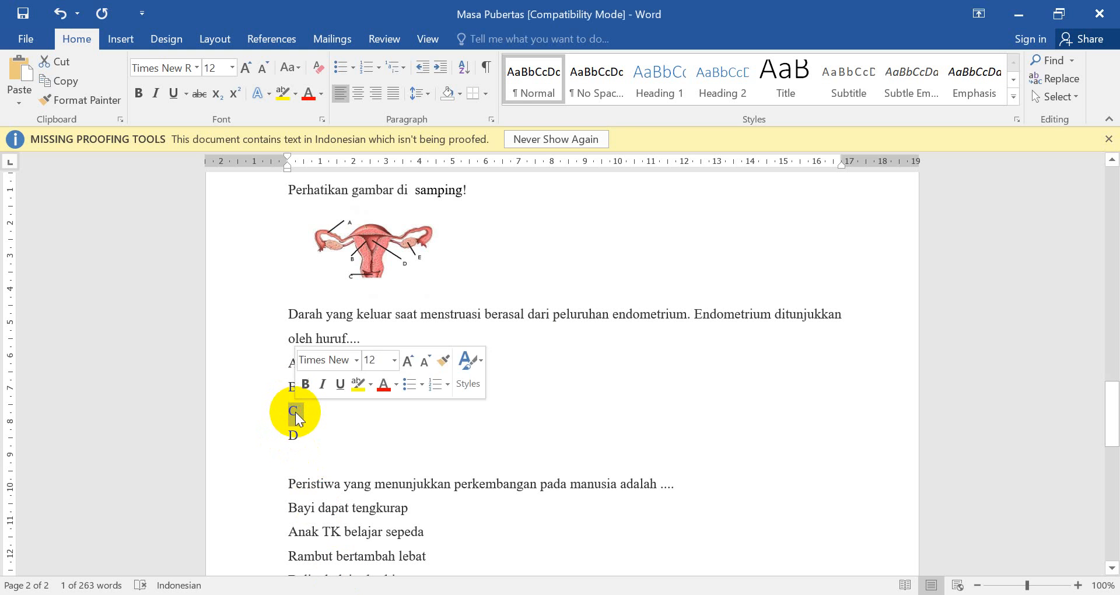
pyautogui.hotkey('ctrl', 'c')
pyautogui.hotkey('alt', 'Tab')
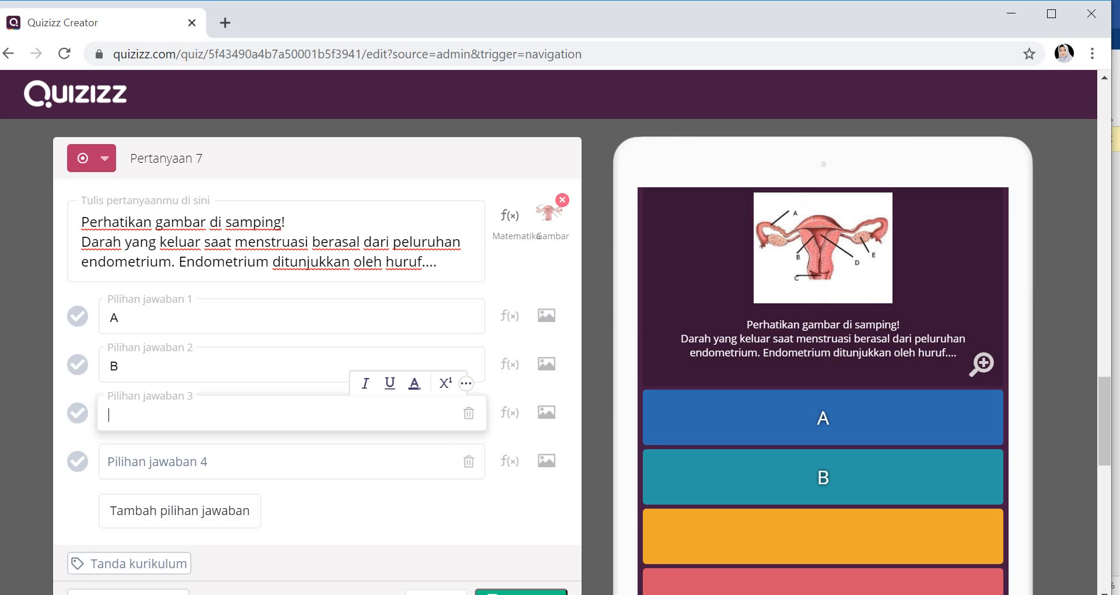
pyautogui.hotkey('ctrl', 'v')
# - Copy "D" from the Word document into question 7's fourth answer option in Quizizz
pyautogui.click(209, 460)
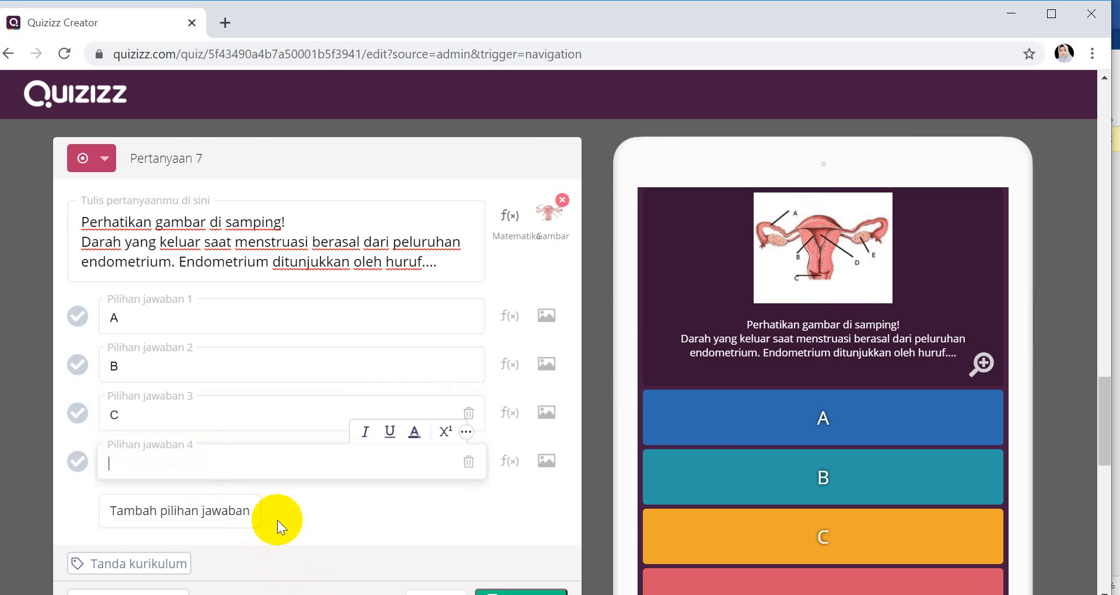
pyautogui.hotkey('alt', 'Tab')
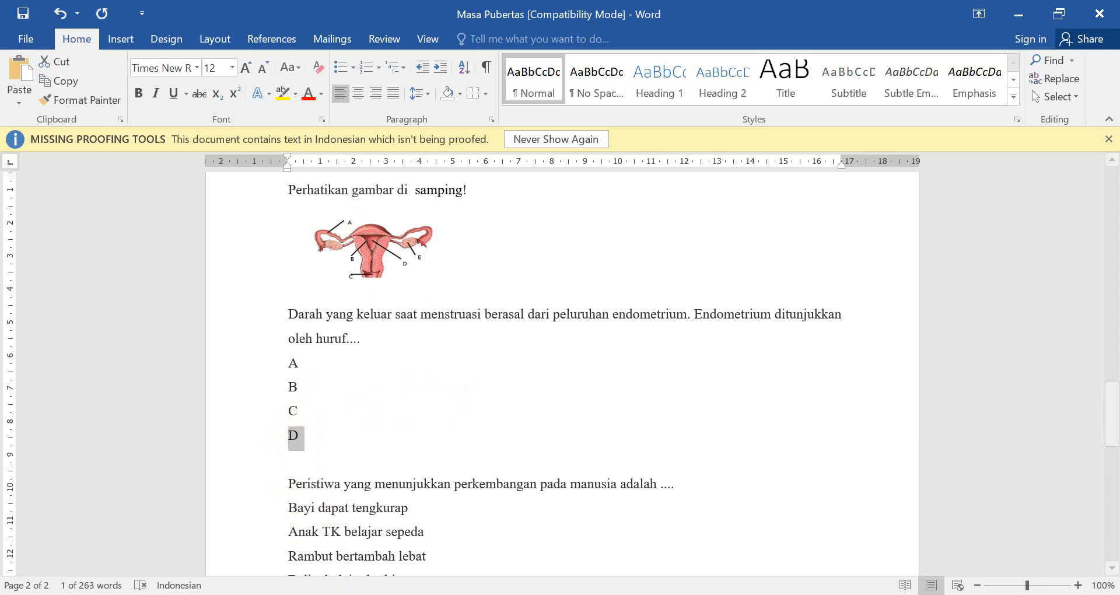
pyautogui.hotkey('alt', 'Tab')
pyautogui.hotkey('ctrl', 'v')
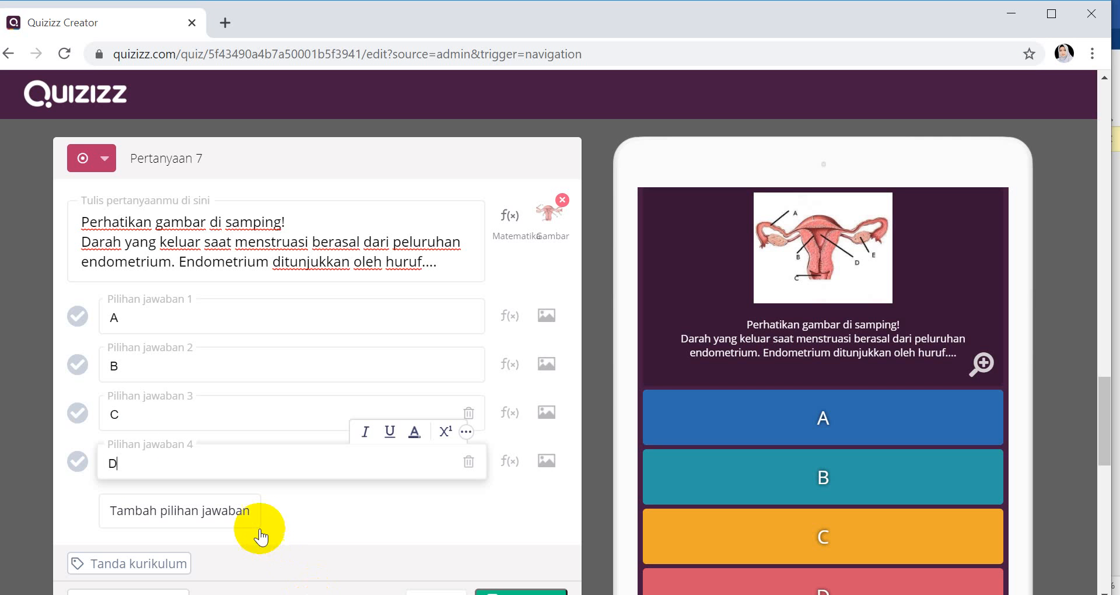
# - Mark answer option B as the correct answer of question 7 and save the question
pyautogui.click(82, 366)
pyautogui.scroll(-2, 183, 440)
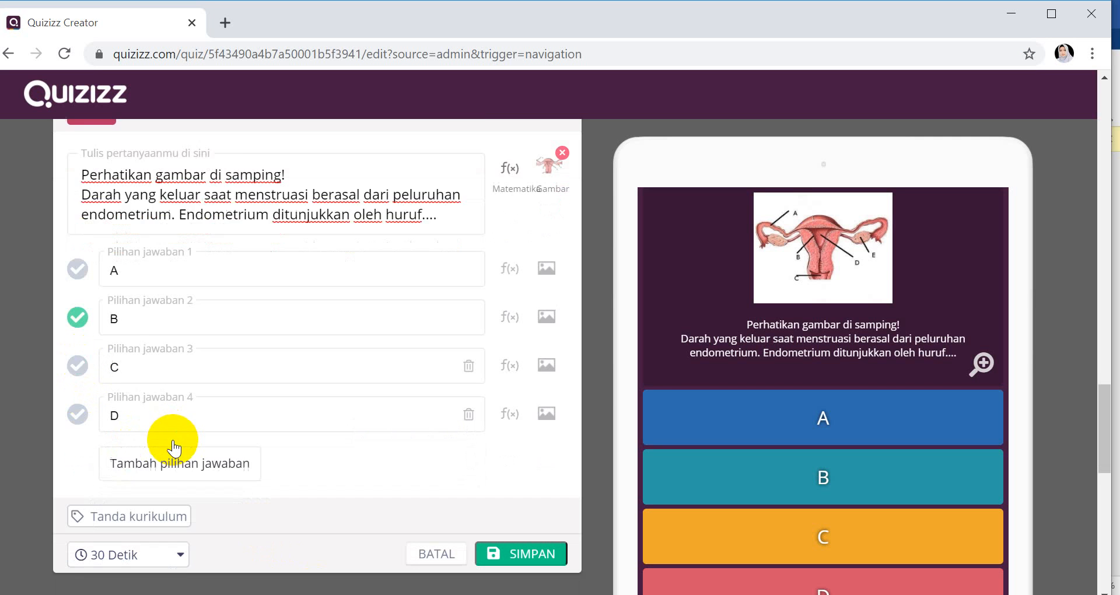
pyautogui.scroll(1, 202, 470)
pyautogui.scroll(-3, 225, 458)
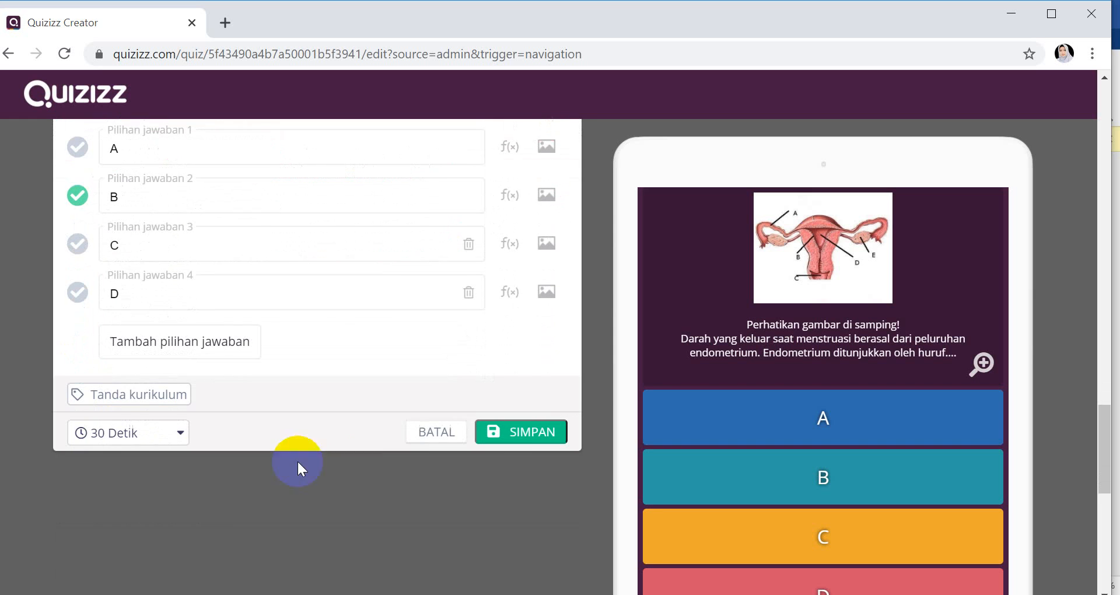
pyautogui.click(535, 427)
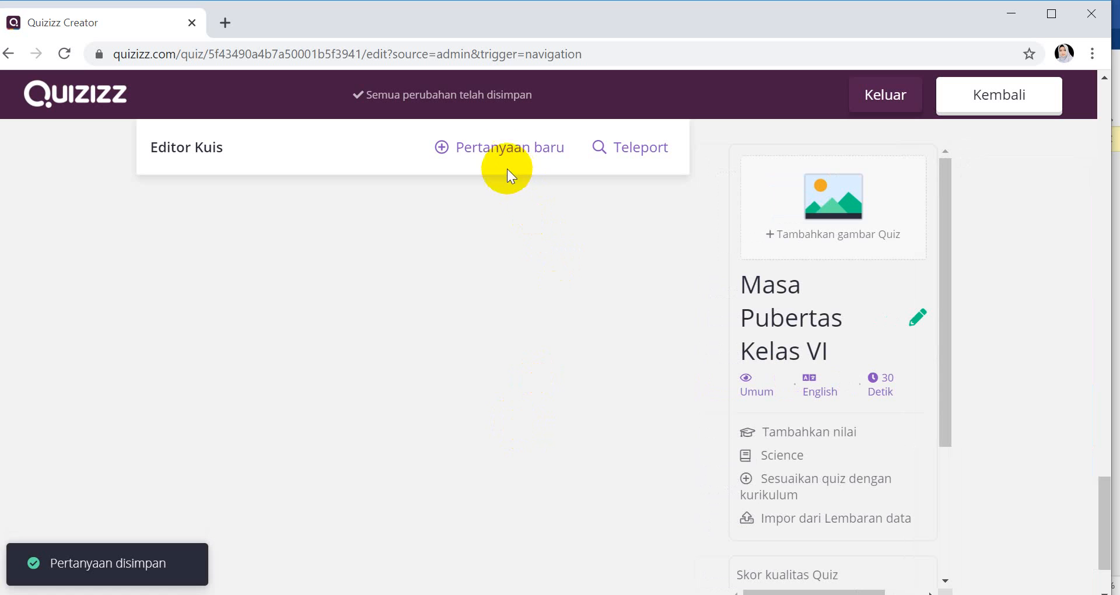
# - Add a multiple-choice question 8 and copy "Hormon yang berperan dalam perkembangan organ reproduksi laki-laki adalah ...." from the Word document as its text
pyautogui.click(512, 152)
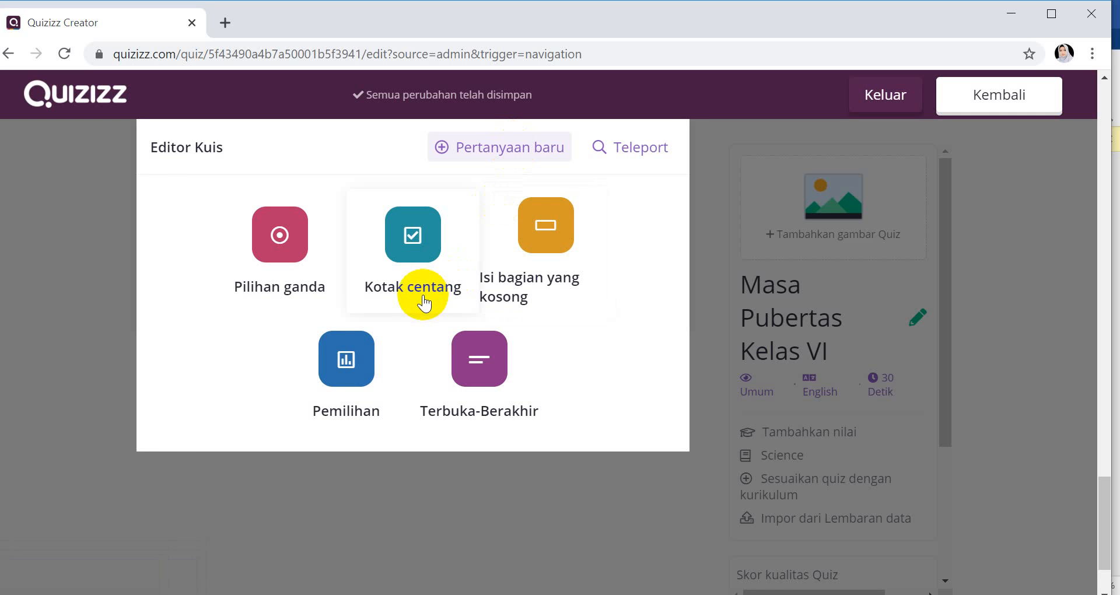
pyautogui.click(281, 240)
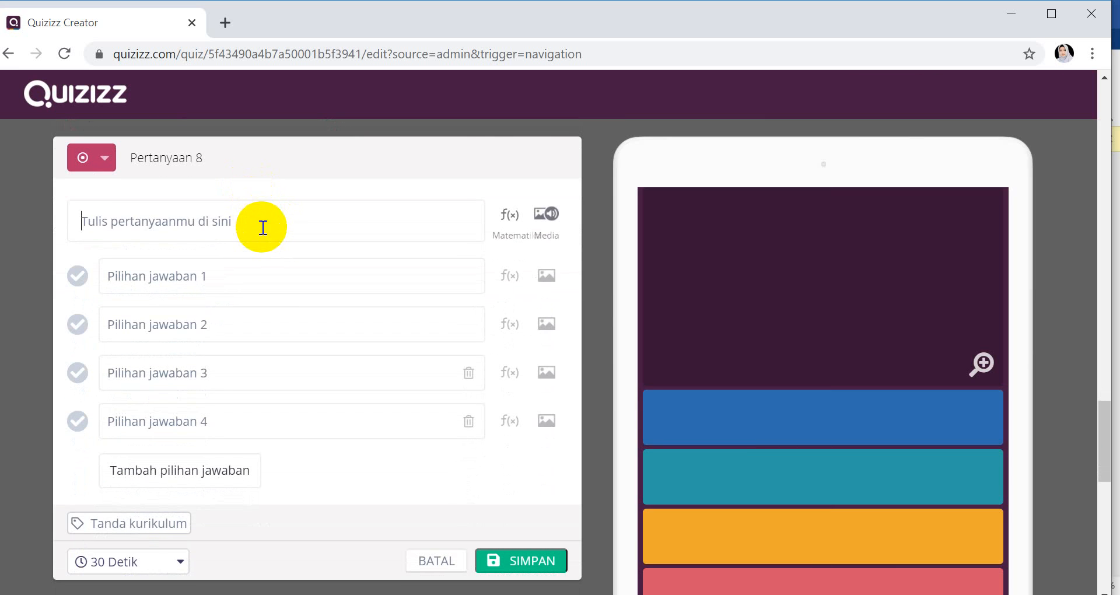
pyautogui.click(263, 228)
pyautogui.hotkey('alt', 'Tab')
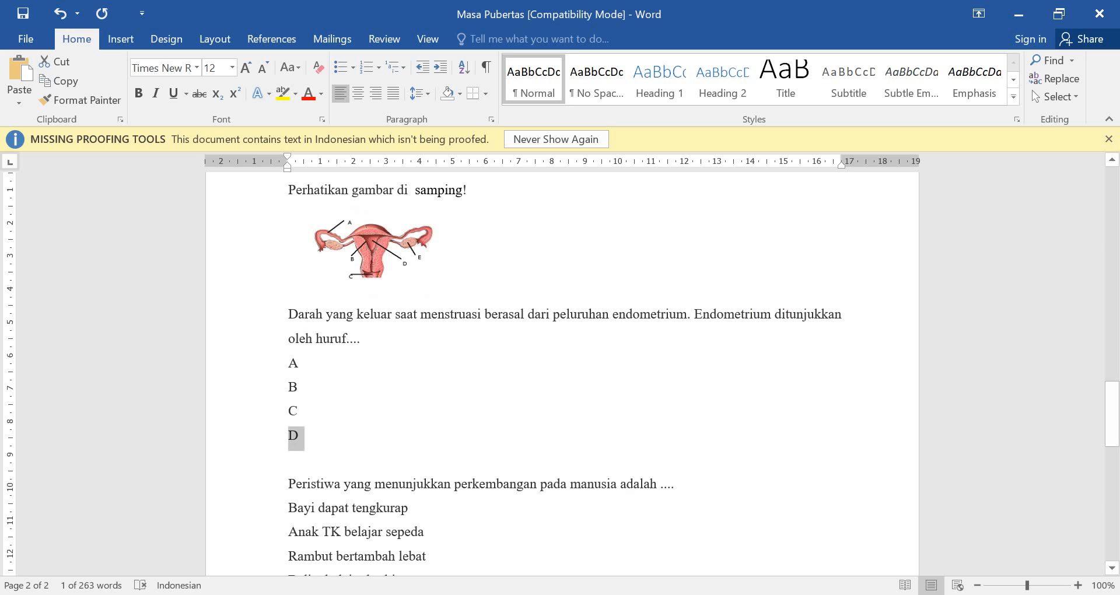
pyautogui.scroll(-10, 374, 484)
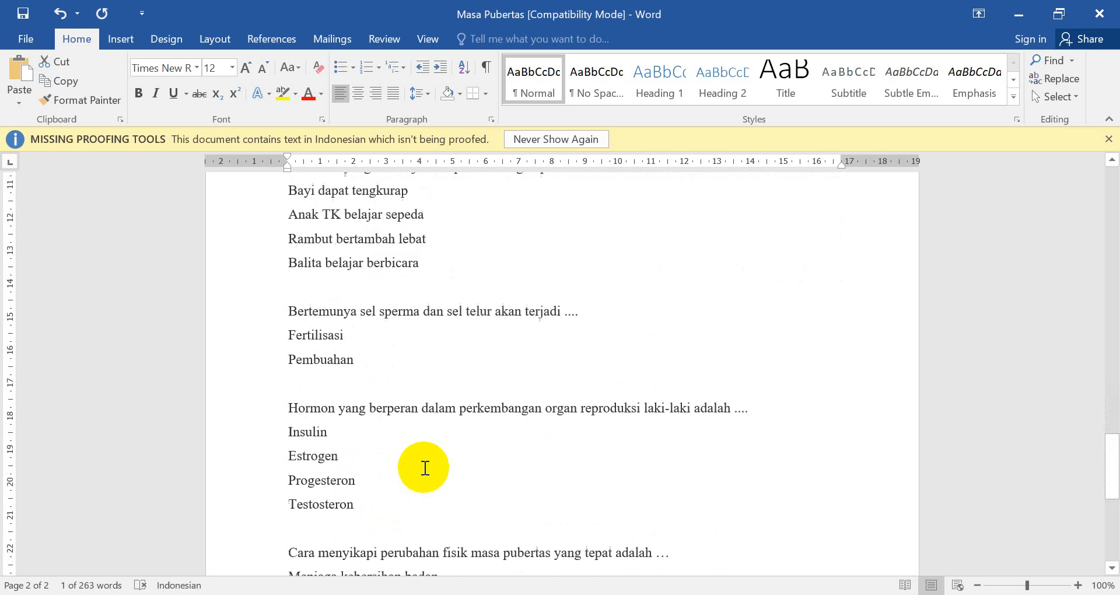
pyautogui.scroll(-2, 424, 461)
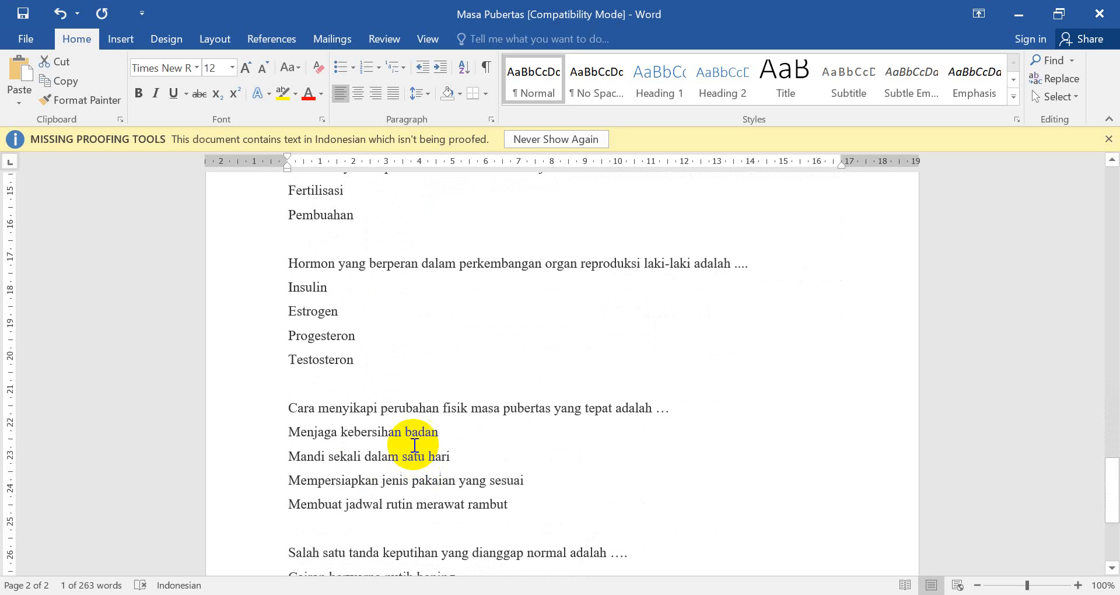
pyautogui.moveTo(290, 266); pyautogui.dragTo(743, 268)
pyautogui.hotkey('ctrl', 'c')
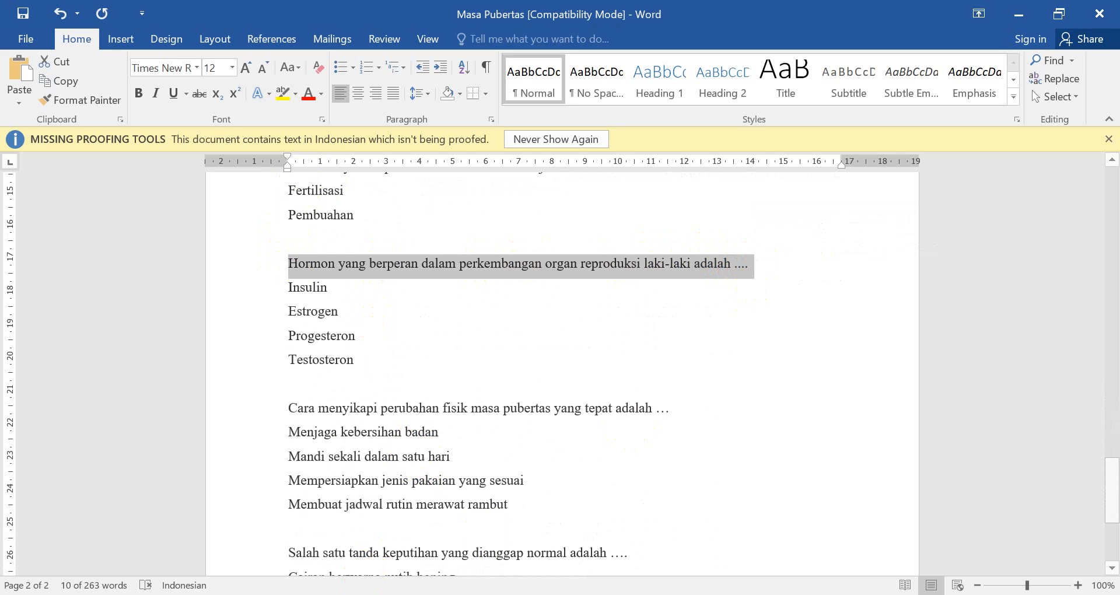
pyautogui.click(315, 594)
pyautogui.hotkey('ctrl', 'v')
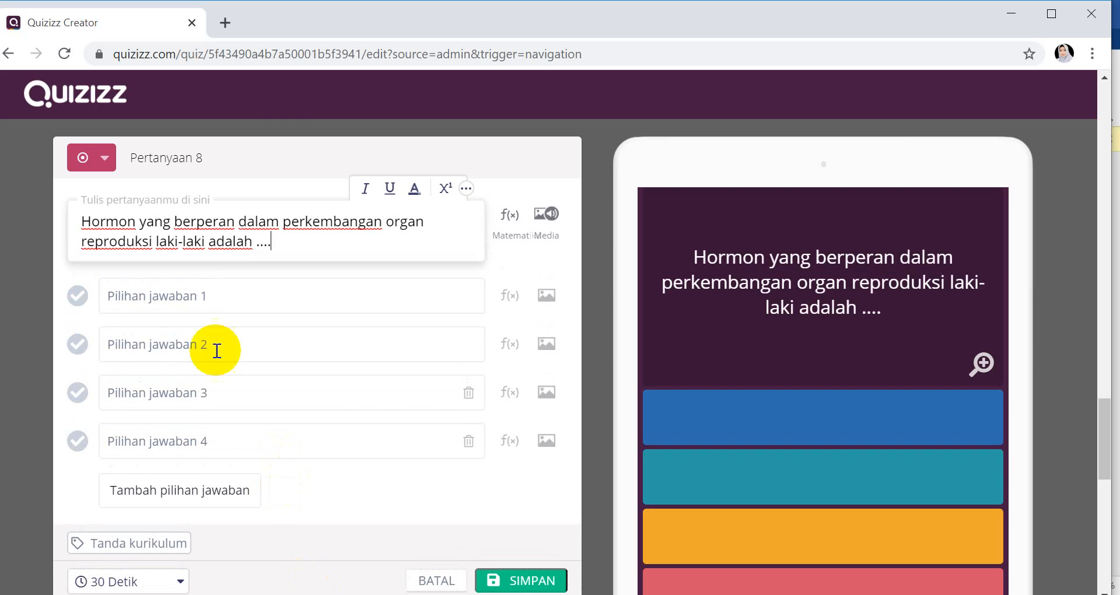
# - Copy "Insulin" from the Word document into question 8's first answer option in Quizizz
pyautogui.click(200, 292)
pyautogui.click(291, 594)
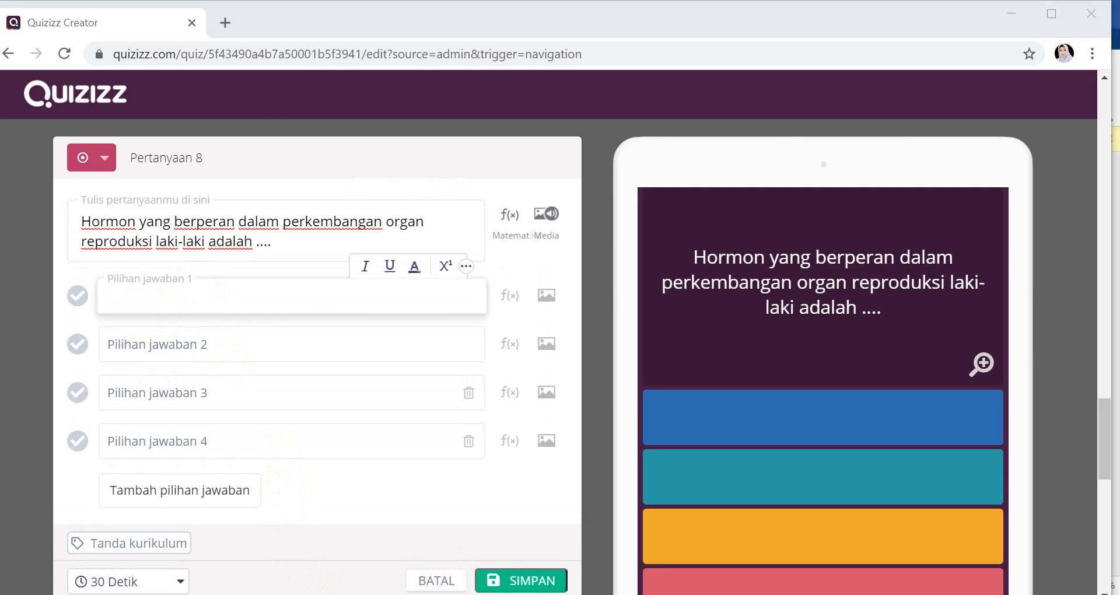
pyautogui.moveTo(292, 283); pyautogui.dragTo(325, 289)
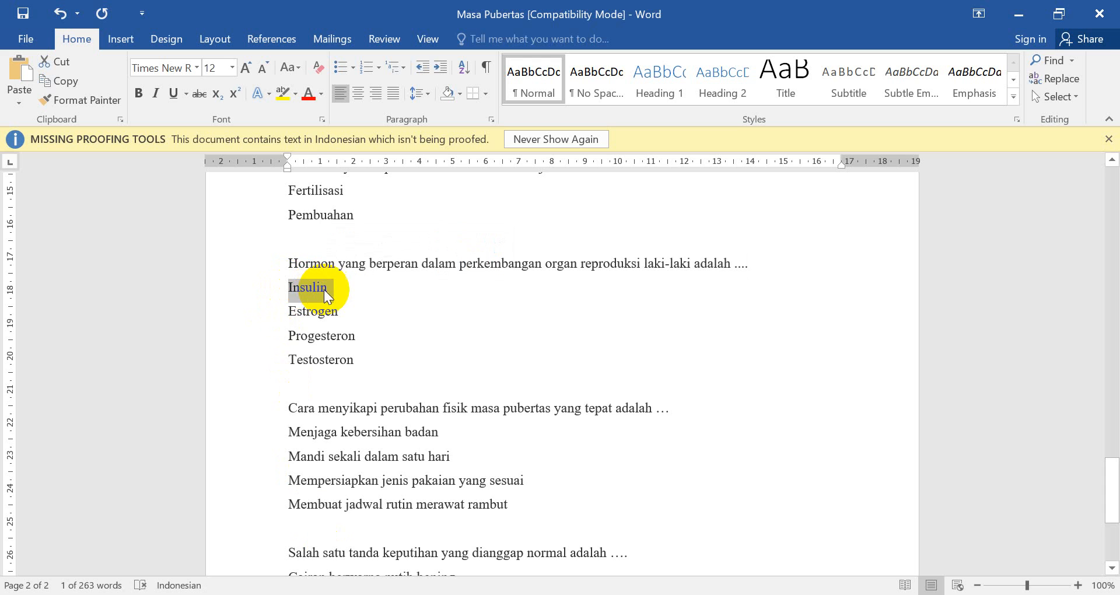
pyautogui.click(308, 594)
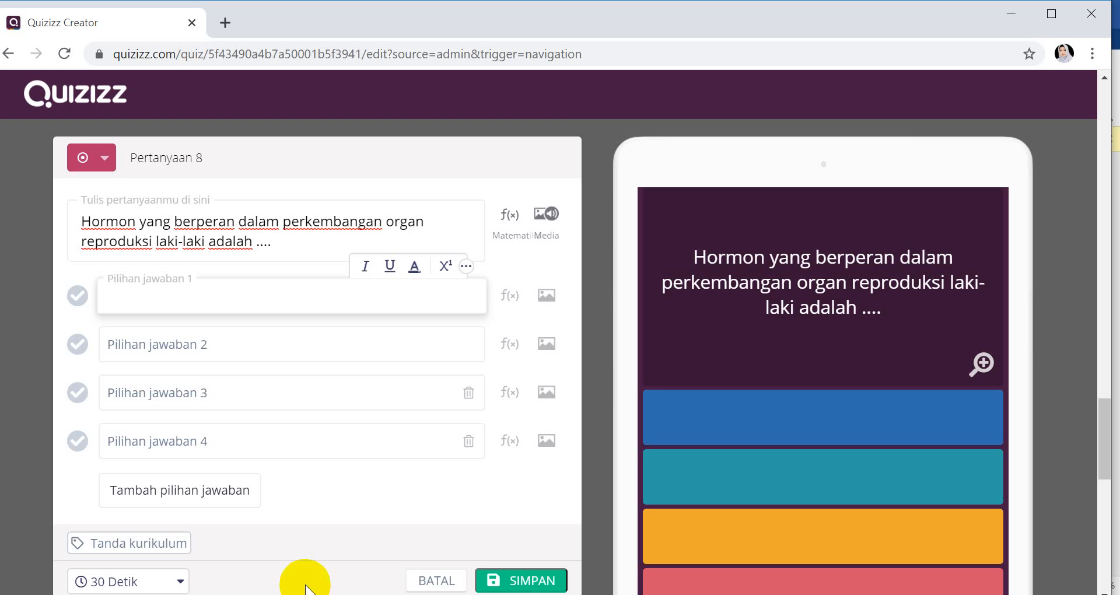
pyautogui.hotkey('ctrl', 'v')
# - Copy "Estrogen" from the Word document into question 8's second answer option in Quizizz
pyautogui.click(263, 344)
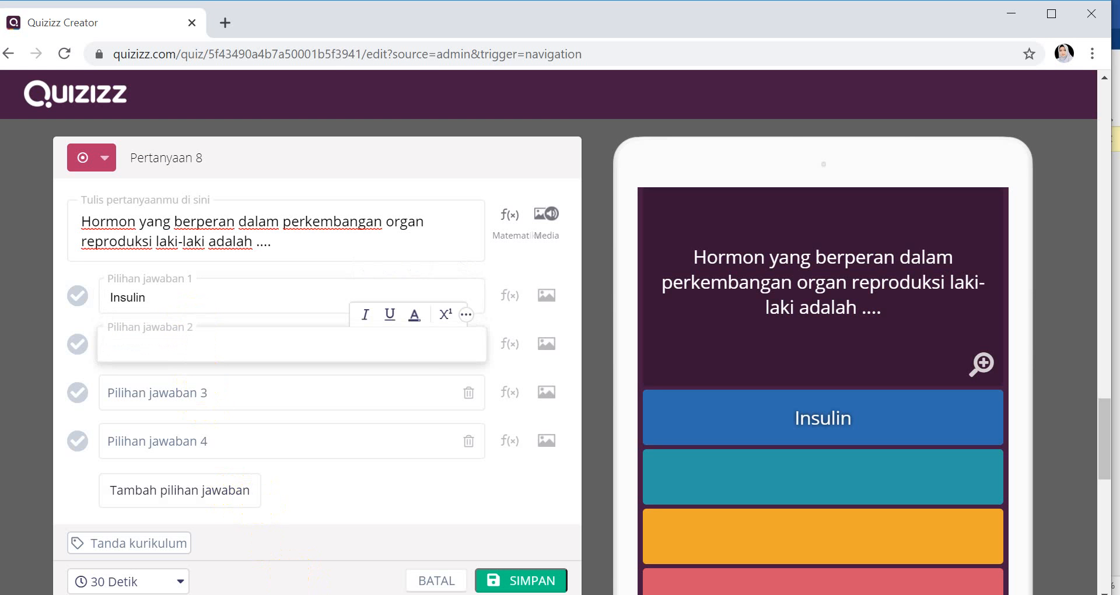
pyautogui.hotkey('alt', 'Tab')
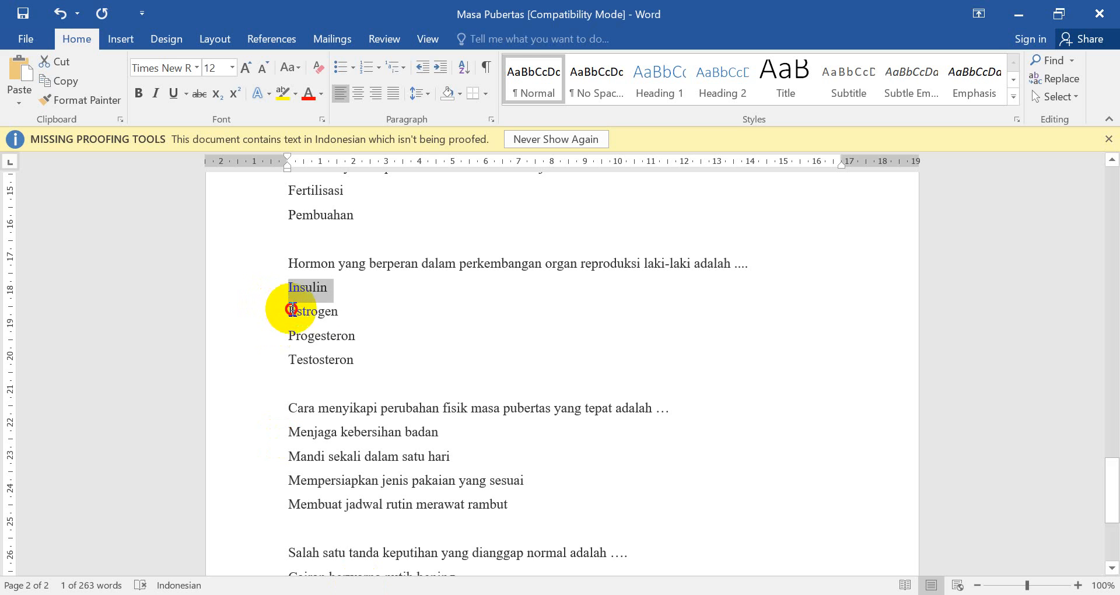
pyautogui.moveTo(289, 310); pyautogui.dragTo(327, 314)
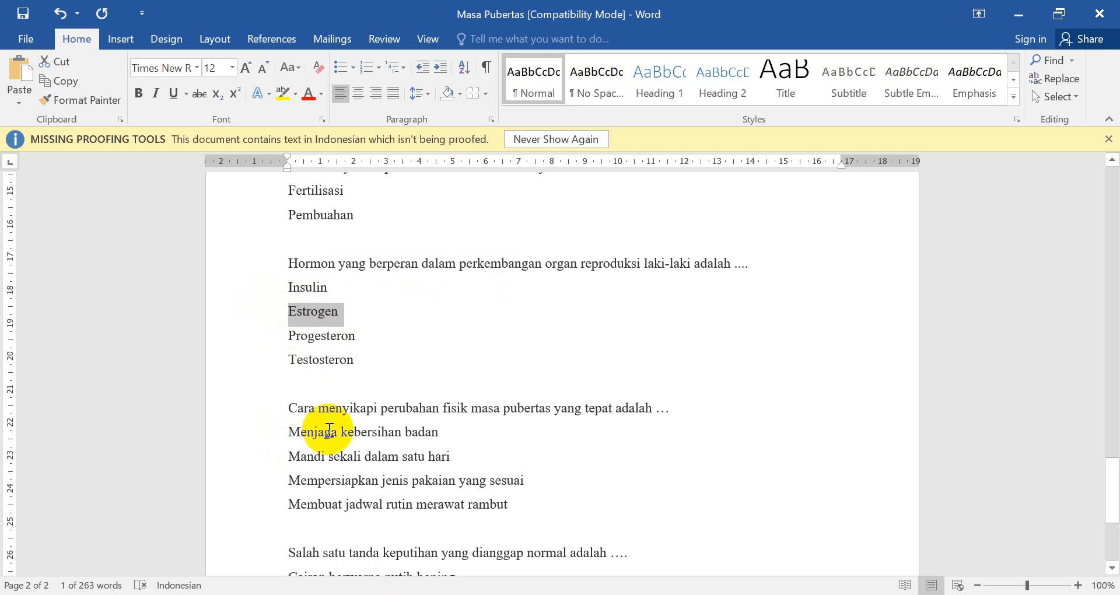
pyautogui.hotkey('alt', 'Tab')
pyautogui.hotkey('ctrl', 'v')
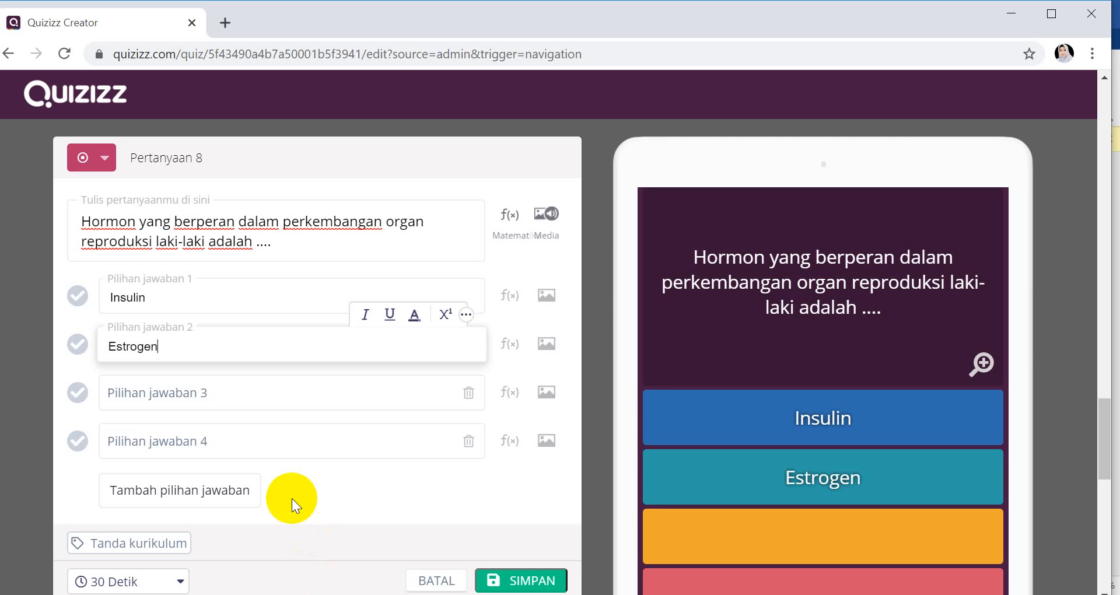
# - Copy "Progesteron" from the Word document into question 8's third answer option in Quizizz
pyautogui.click(187, 392)
pyautogui.hotkey('alt', 'Tab')
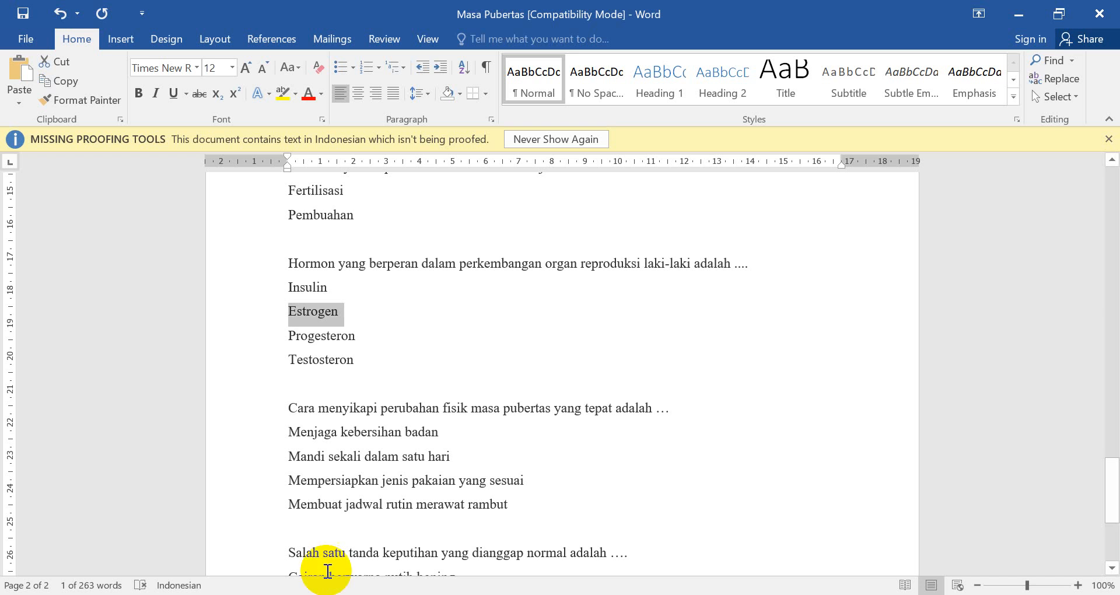
pyautogui.moveTo(290, 333); pyautogui.dragTo(361, 337)
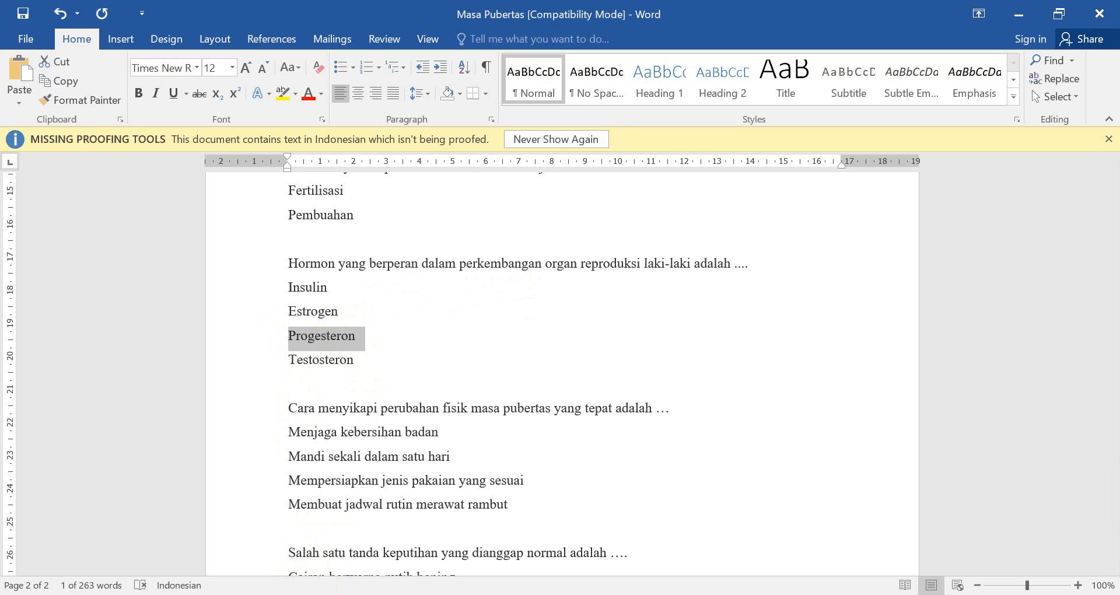
pyautogui.hotkey('alt', 'Tab')
pyautogui.hotkey('ctrl', 'v')
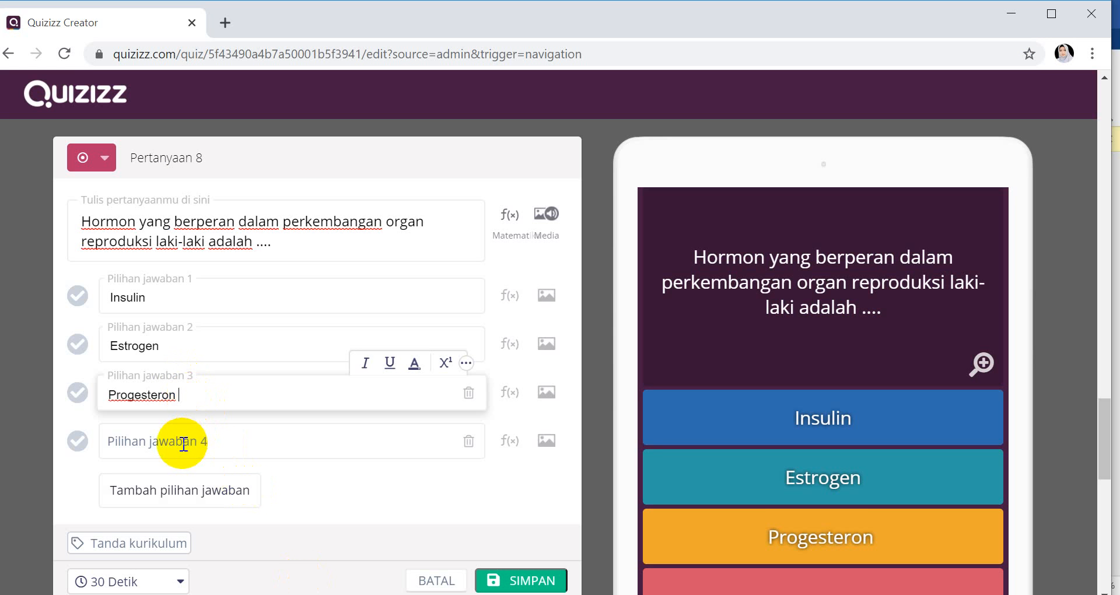
# - Copy "Testosteron" from the Word document into question 8's fourth answer option in Quizizz
pyautogui.click(183, 441)
pyautogui.hotkey('alt', 'Tab')
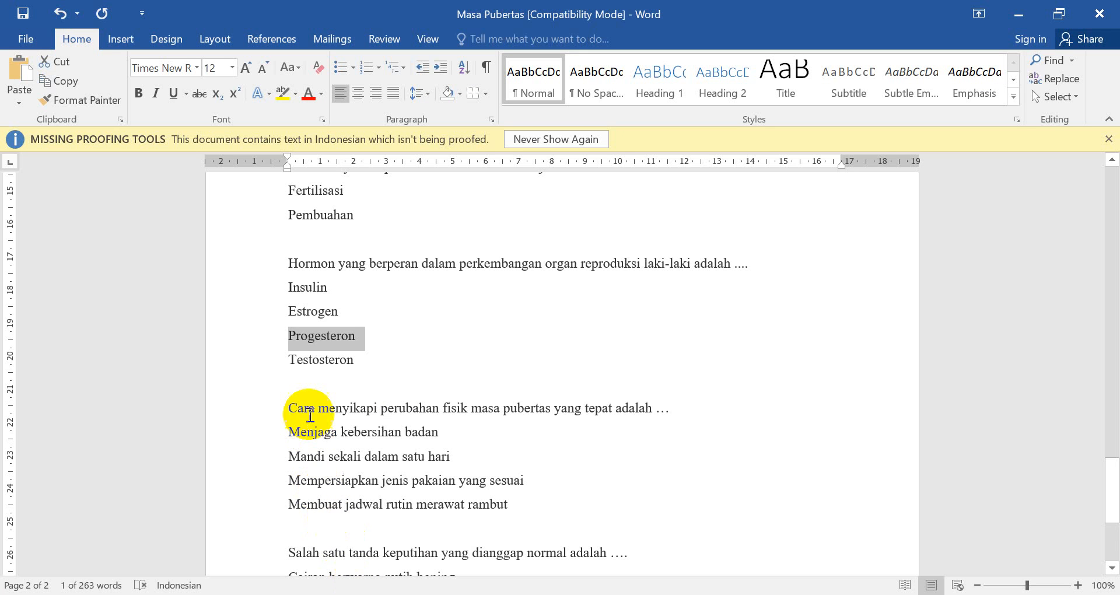
pyautogui.moveTo(291, 361); pyautogui.dragTo(382, 361)
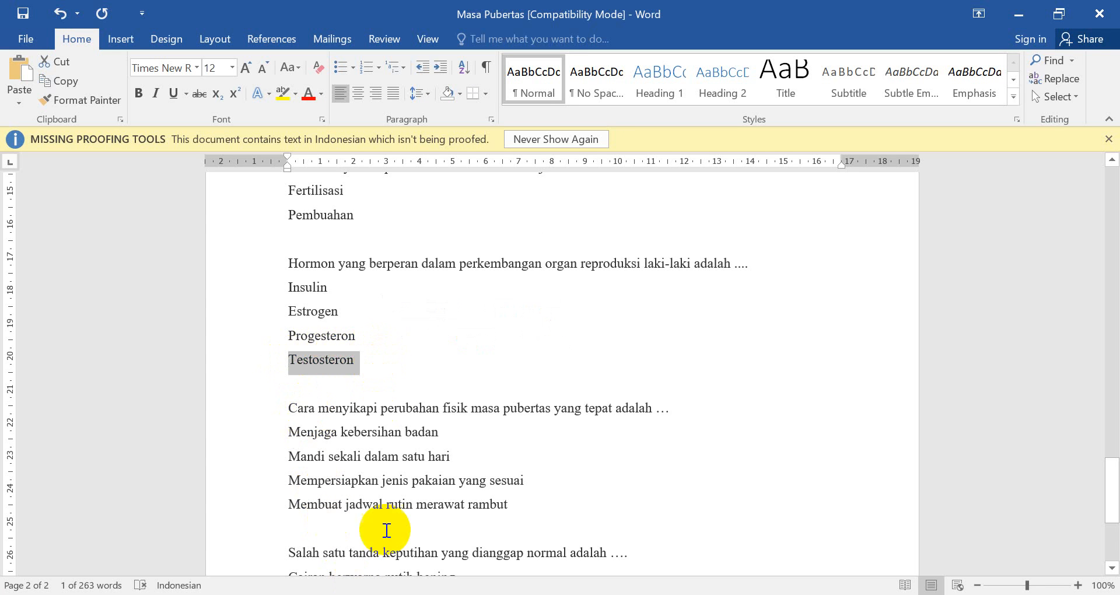
pyautogui.hotkey('alt', 'Tab')
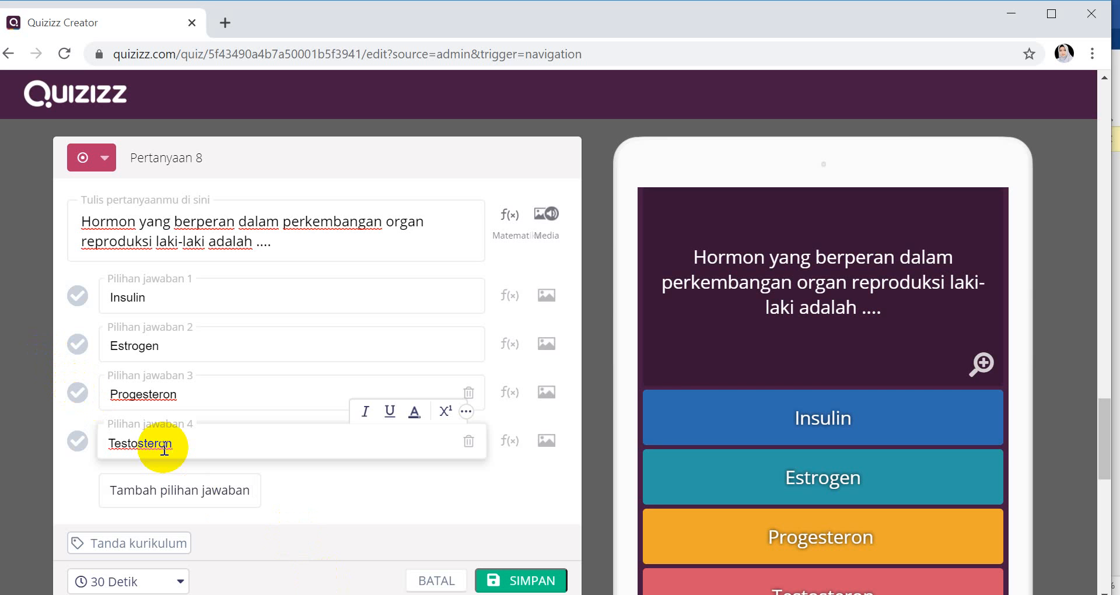
# - Mark Testosteron as the correct answer of question 8 and save the question
pyautogui.click(87, 442)
pyautogui.scroll(-2, 160, 461)
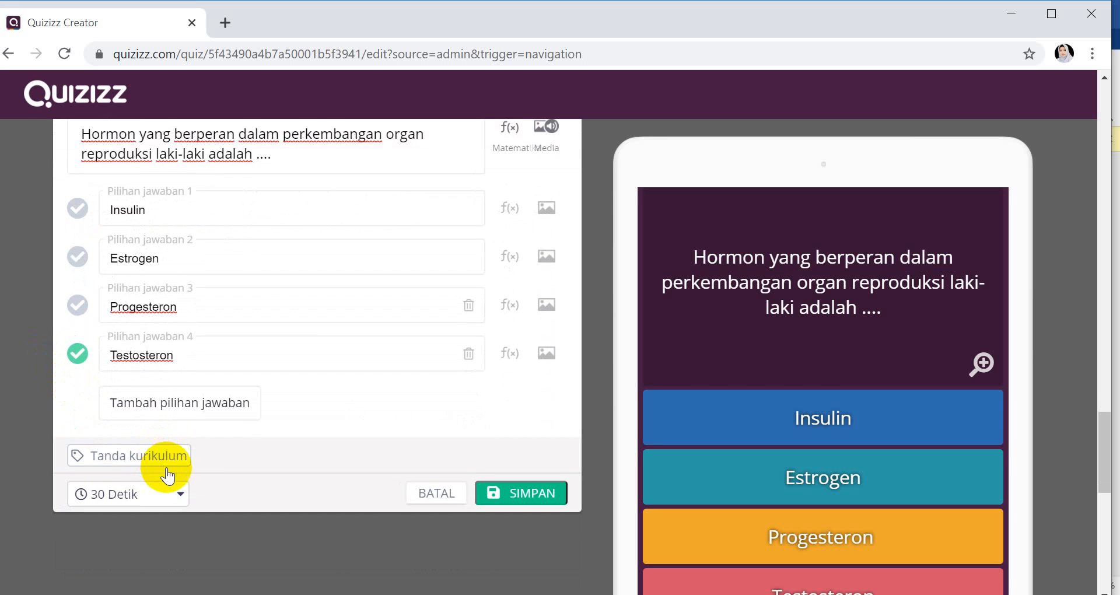
pyautogui.click(532, 495)
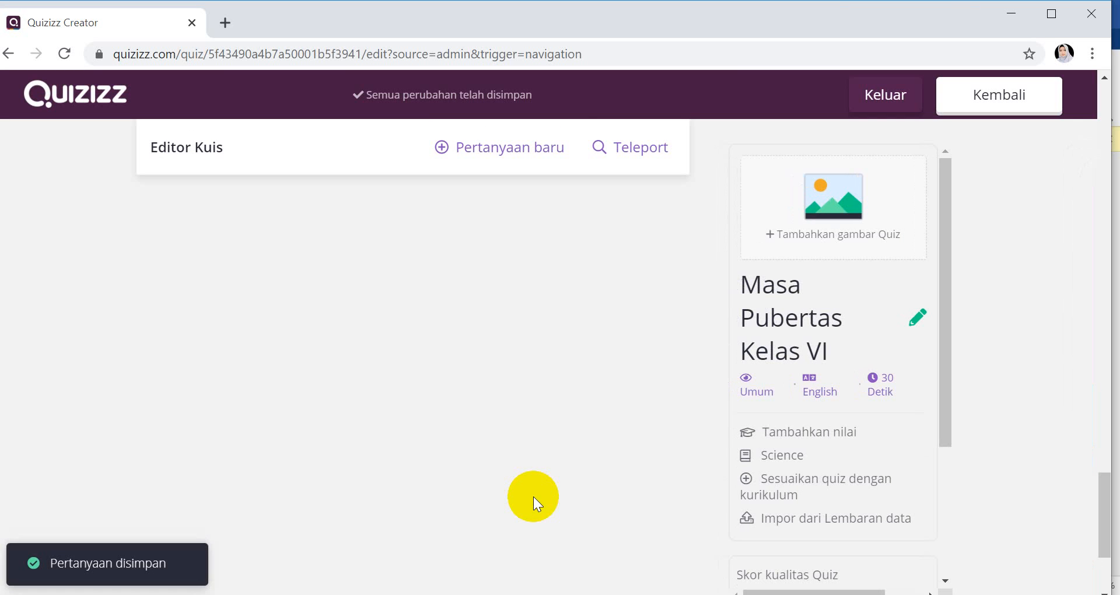
# - Review all quiz questions in the editor, checking their texts, pictures and marked correct answers from first to last
pyautogui.scroll(10, 547, 478)
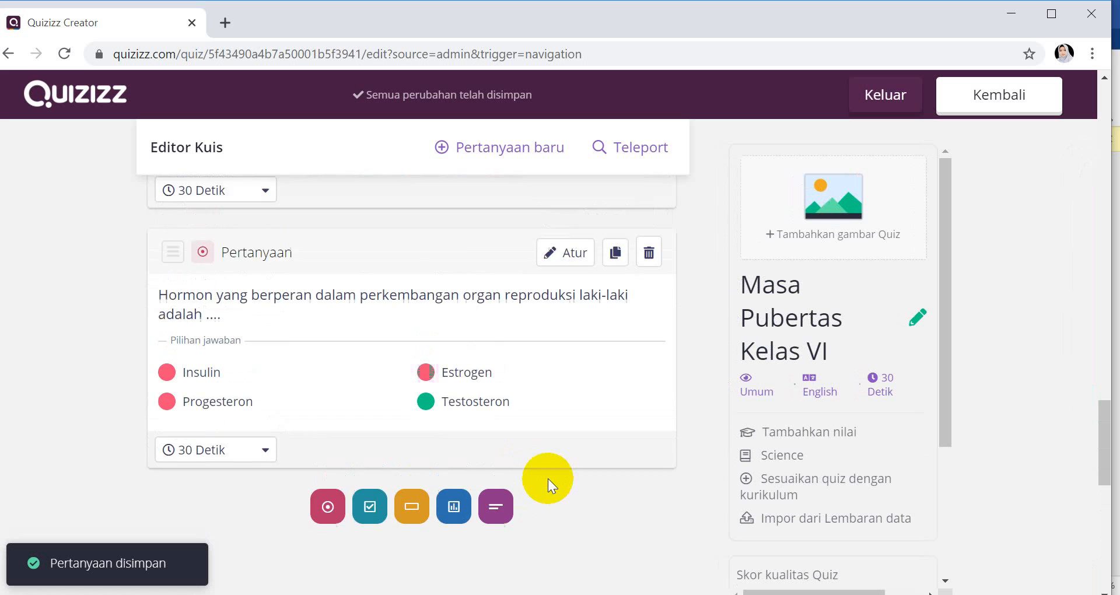
pyautogui.scroll(10, 547, 488)
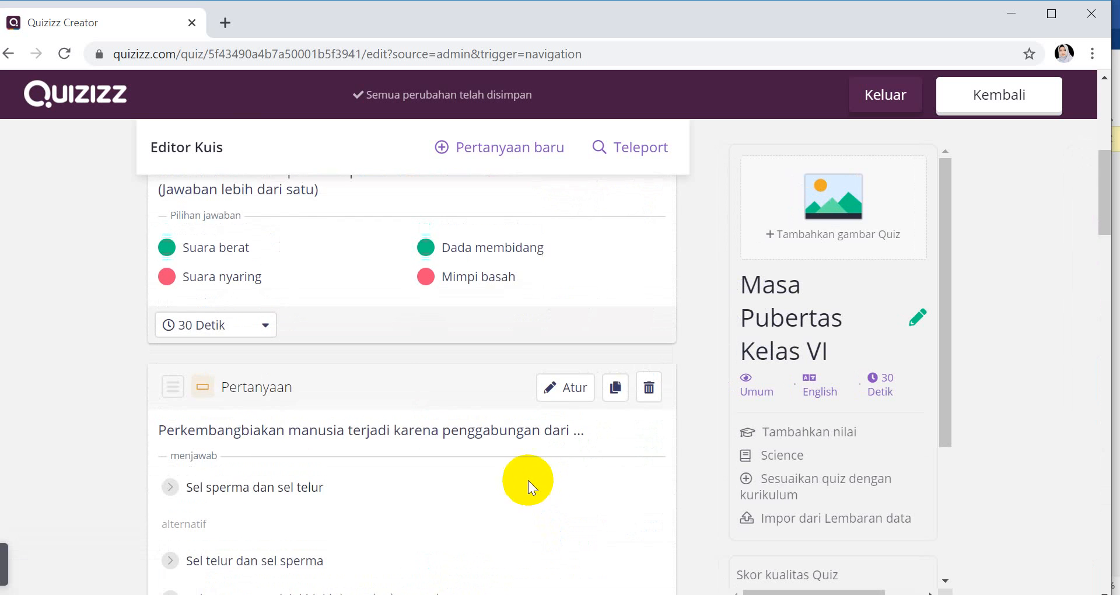
pyautogui.scroll(-3, 521, 470)
pyautogui.scroll(-8, 521, 471)
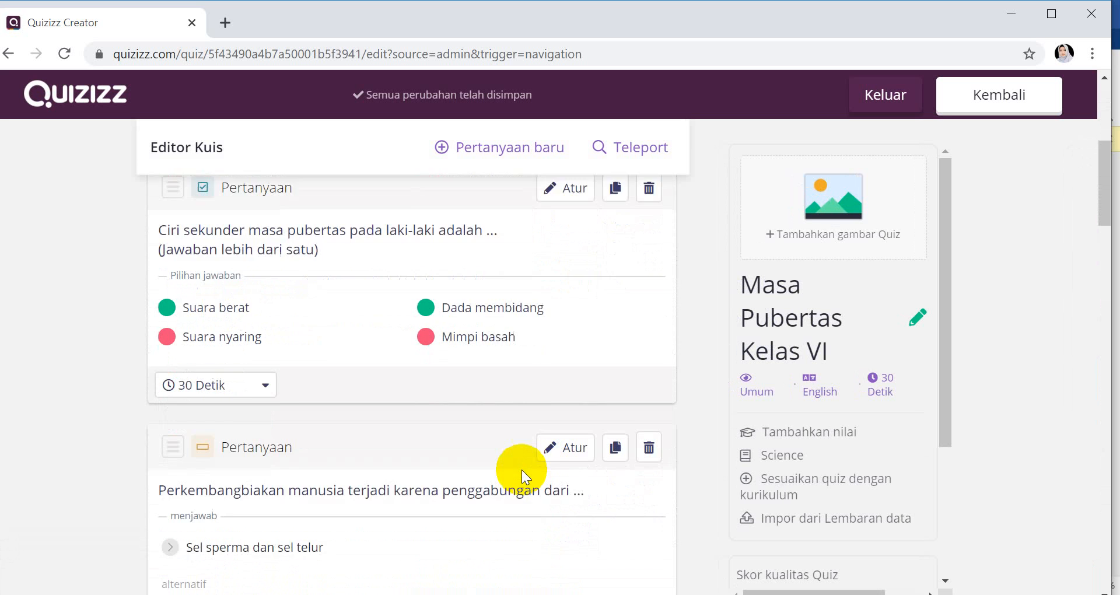
pyautogui.scroll(-10, 522, 470)
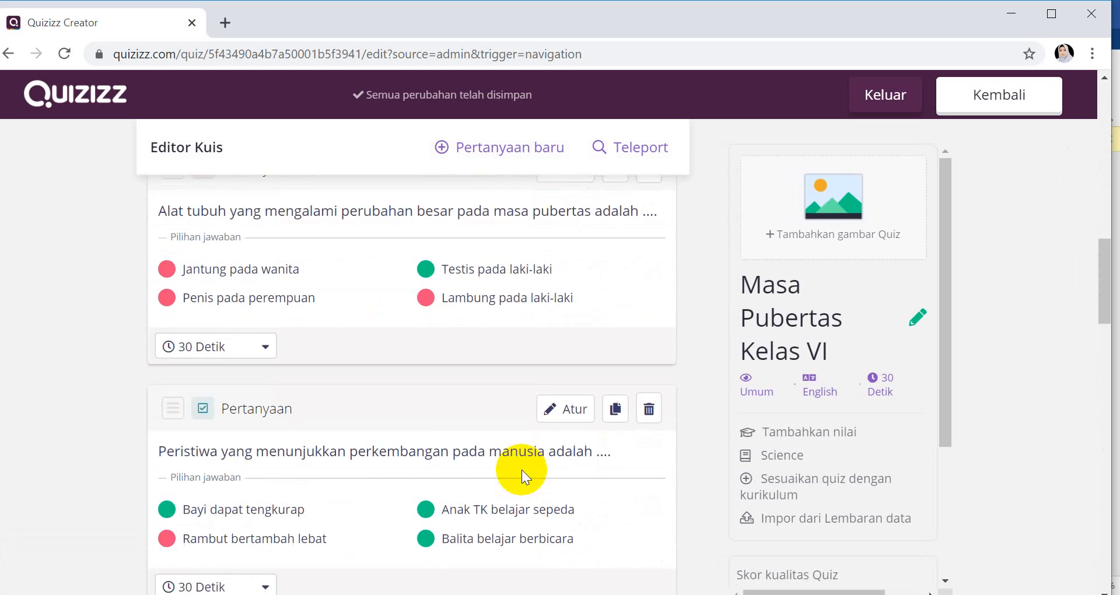
pyautogui.scroll(-9, 521, 470)
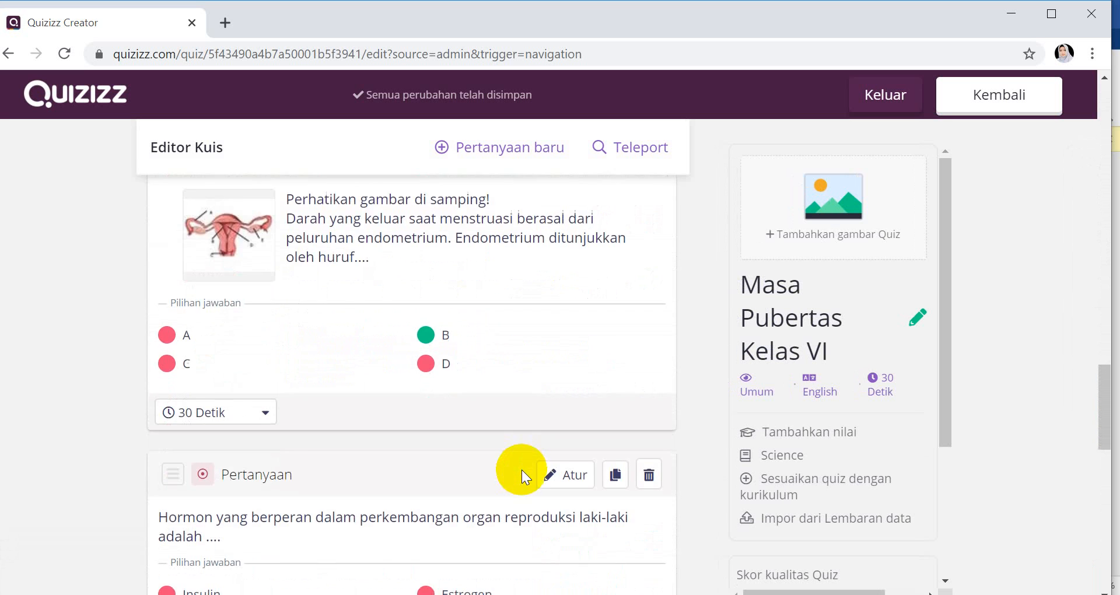
pyautogui.scroll(5, 516, 471)
pyautogui.scroll(15, 513, 470)
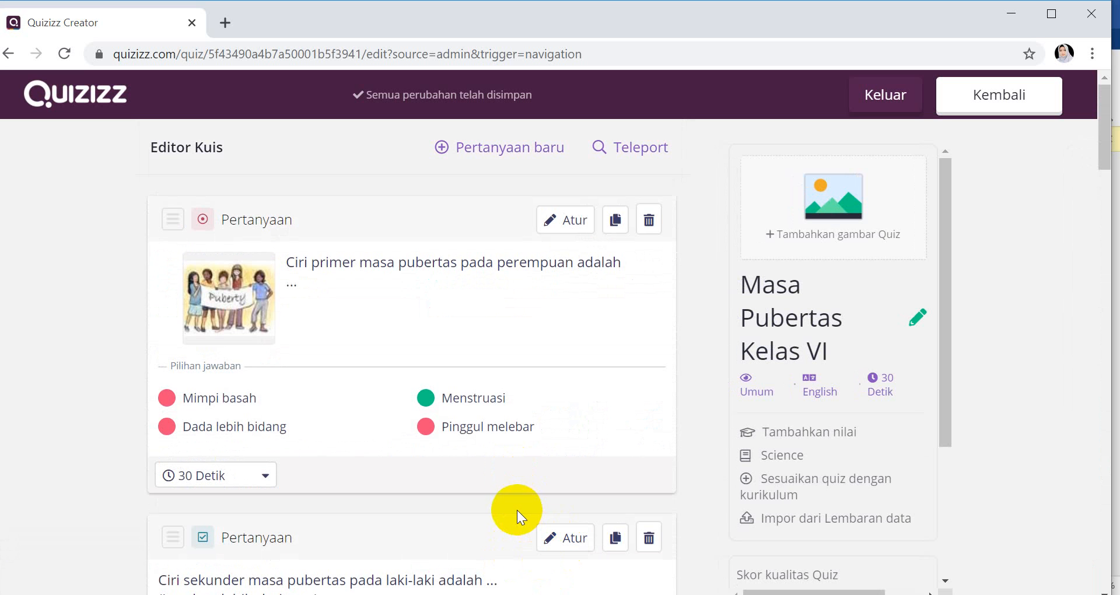
pyautogui.scroll(-20, 518, 505)
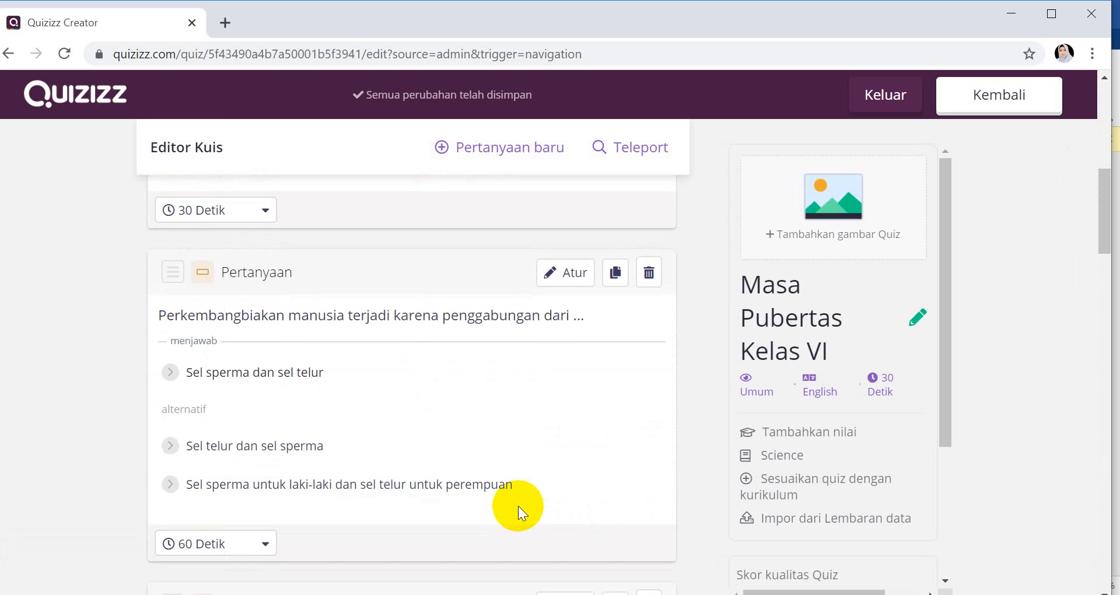
pyautogui.scroll(-5, 518, 506)
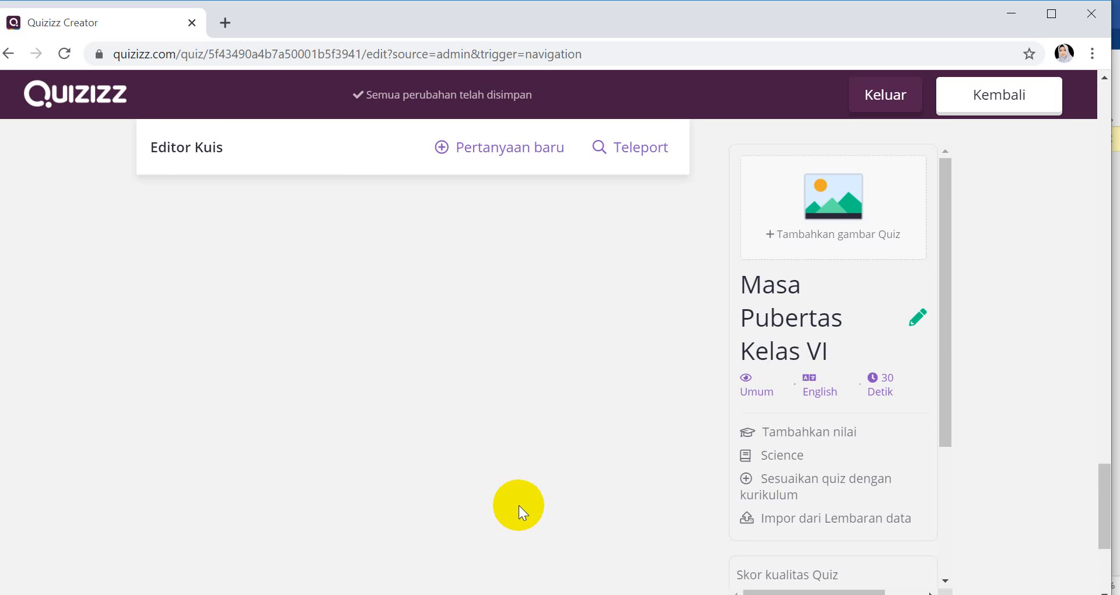
pyautogui.scroll(5, 519, 505)
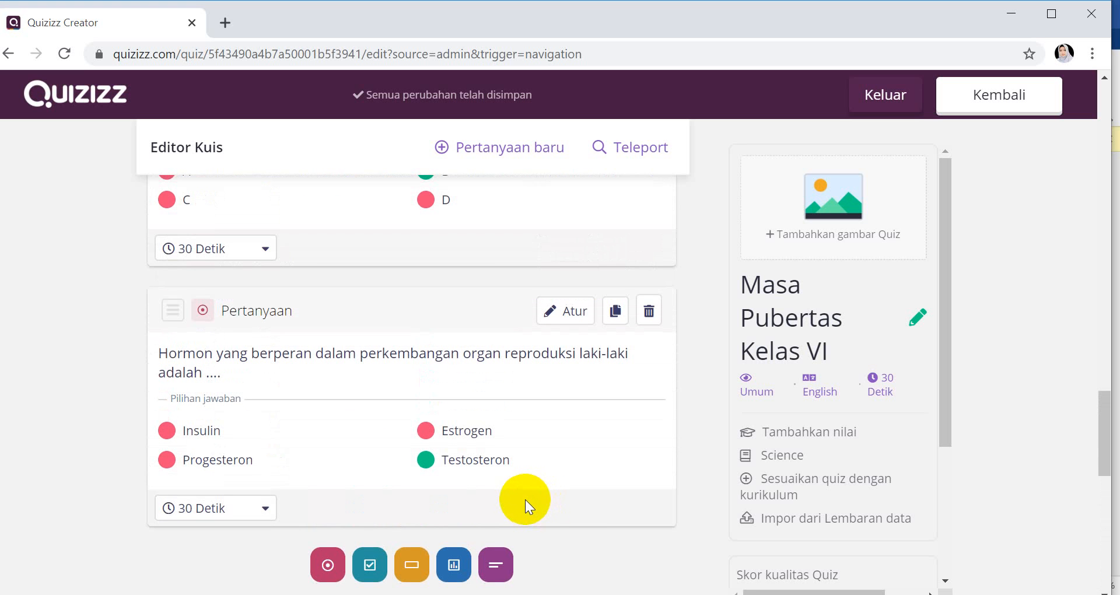
# - Open Teleport and search the public quizzes for "Masa Pubertas Kelas"
pyautogui.click(647, 150)
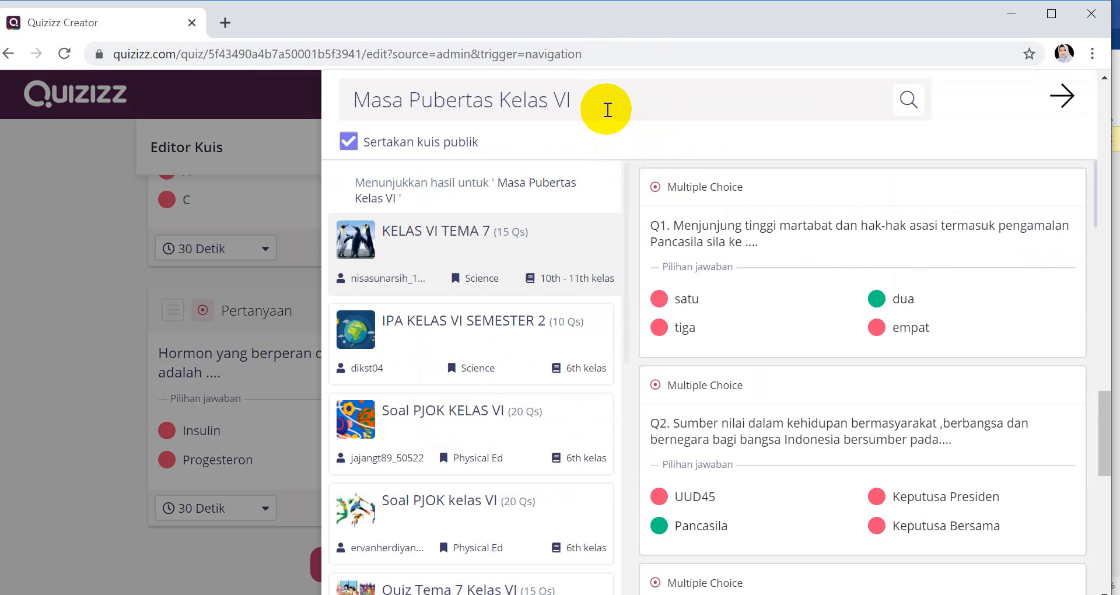
pyautogui.click(590, 101)
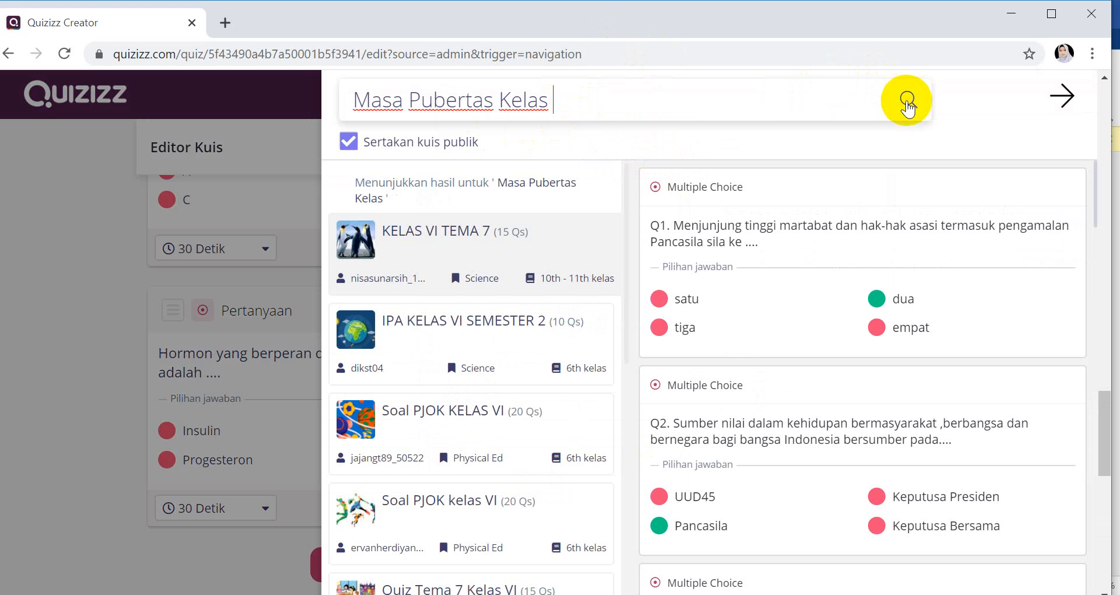
pyautogui.click(908, 100)
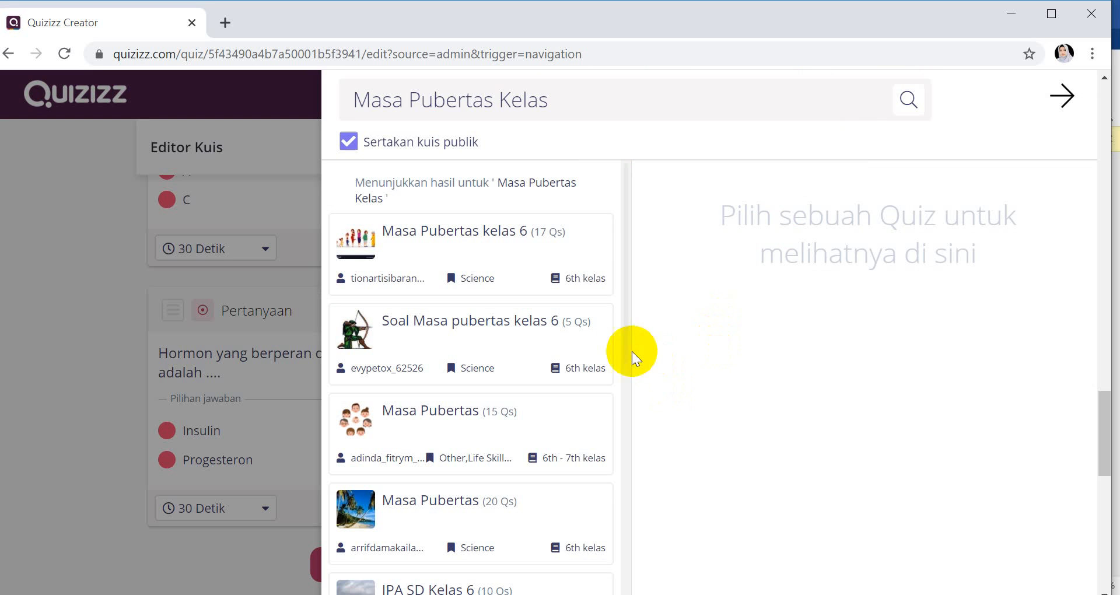
# - Teleport question 3, "Perempuan biasanya mengalami pubertas antara umur", from the public quiz "Masa Pubertas kelas 6" into the quiz
pyautogui.scroll(-2, 548, 324)
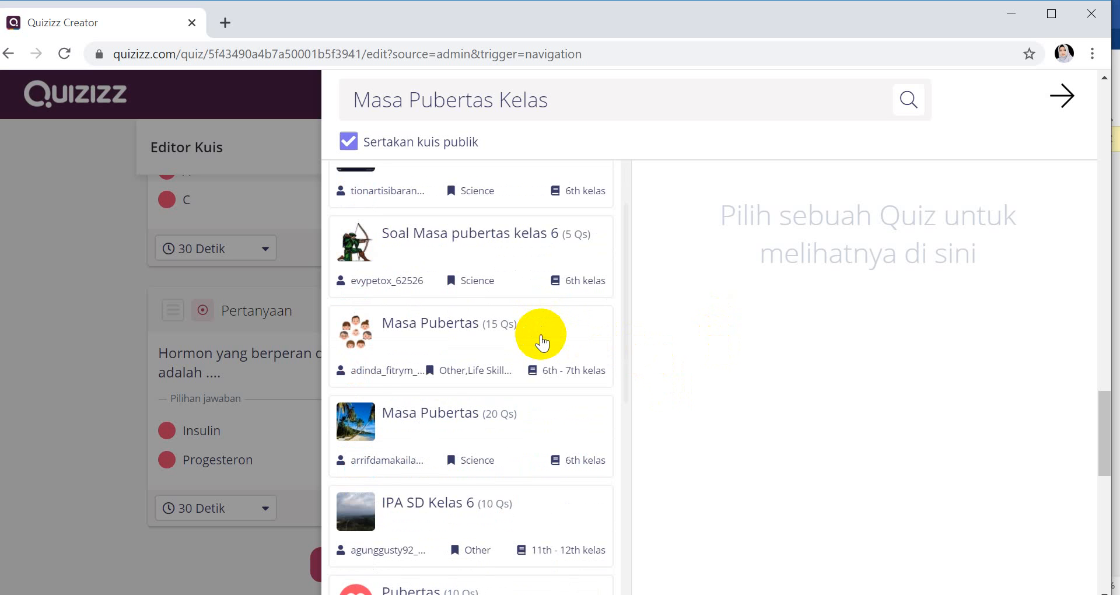
pyautogui.scroll(2, 540, 341)
pyautogui.scroll(3, 450, 257)
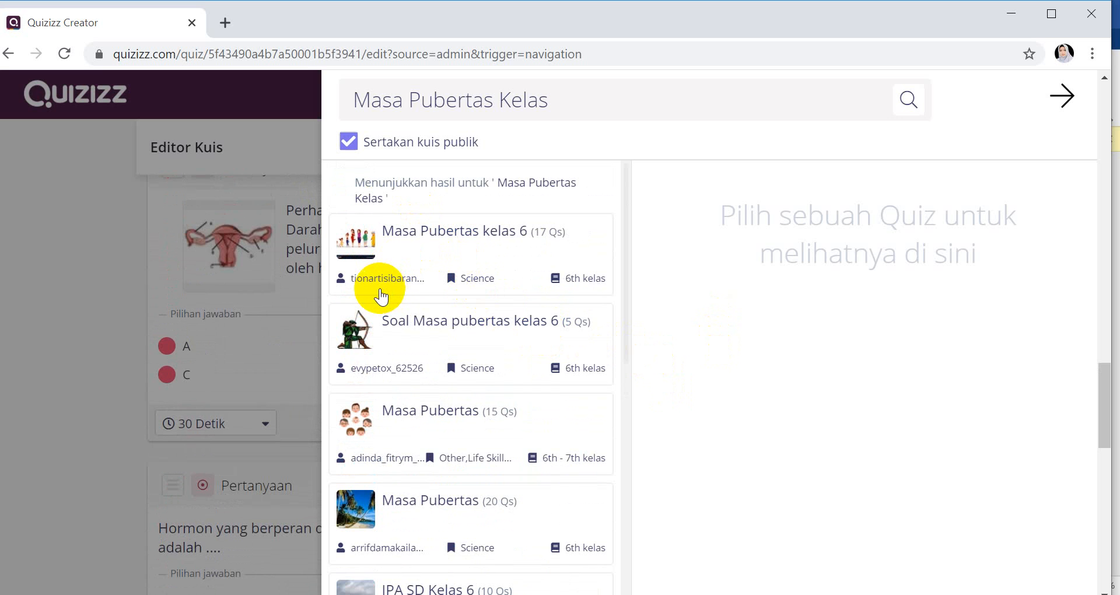
pyautogui.click(441, 239)
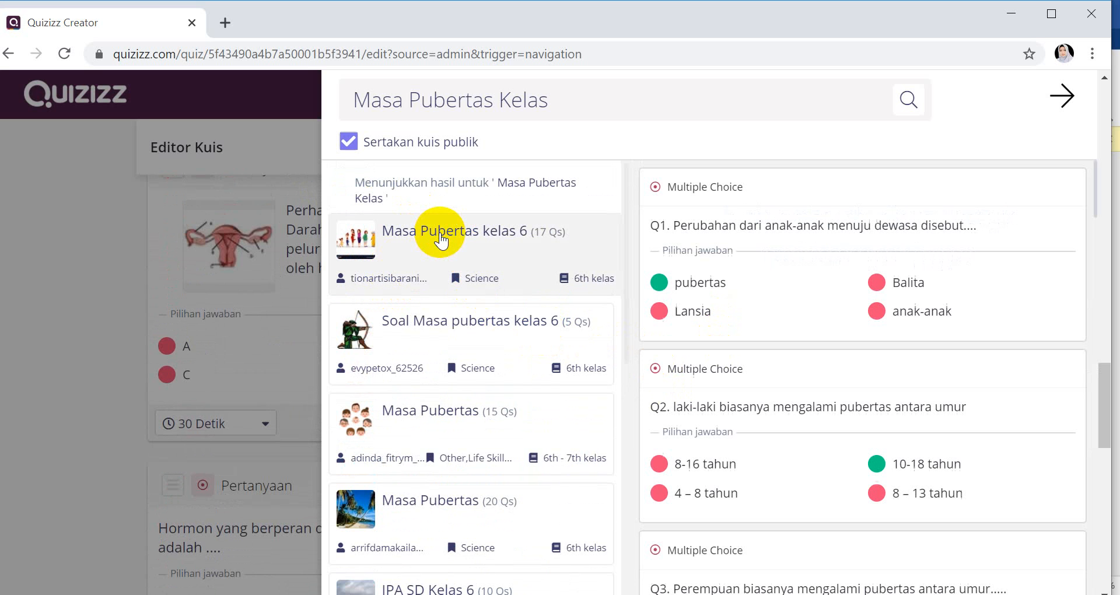
pyautogui.scroll(-3, 814, 475)
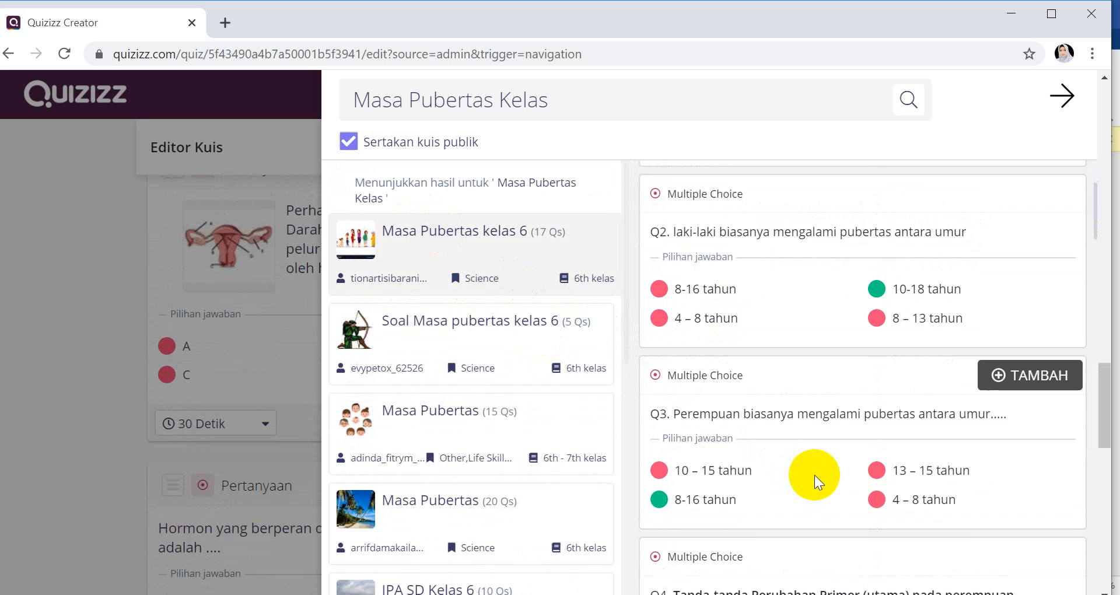
pyautogui.scroll(-4, 814, 475)
pyautogui.moveTo(814, 474)
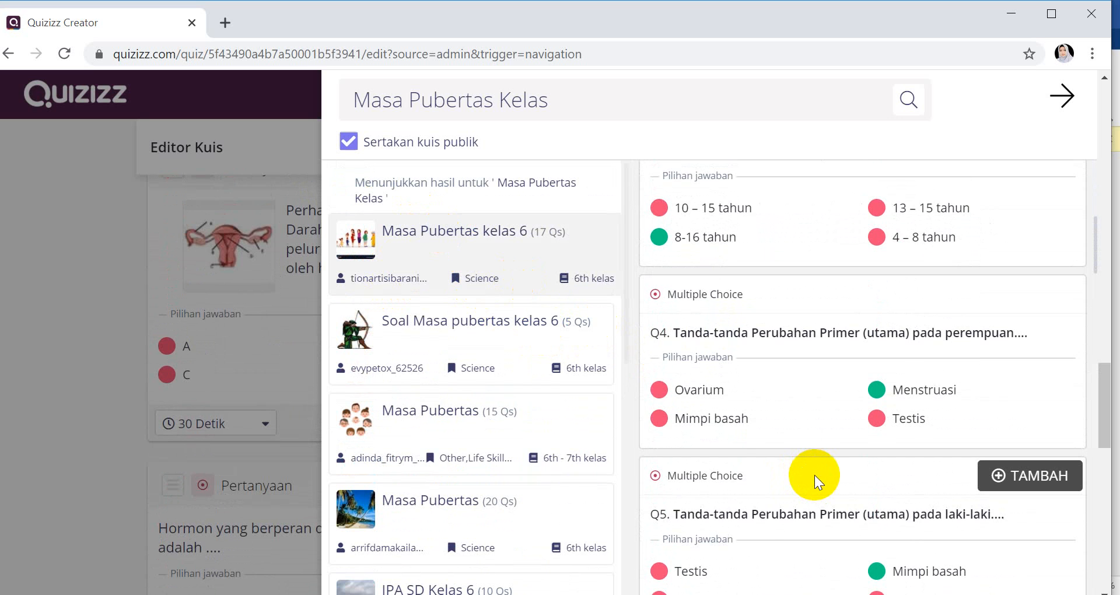
pyautogui.scroll(-2, 815, 479)
pyautogui.scroll(4, 815, 480)
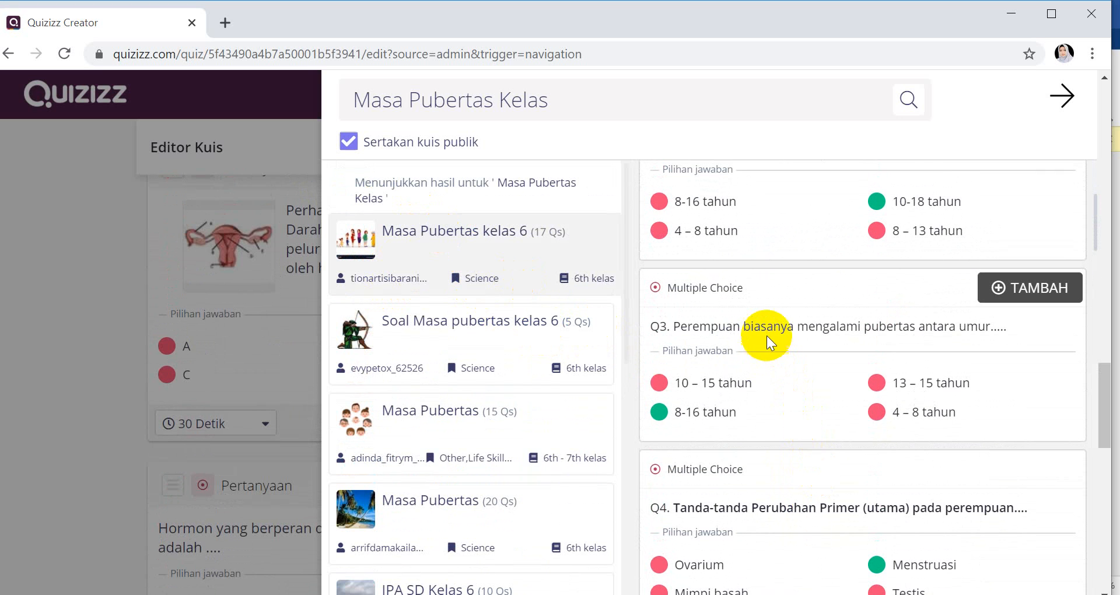
pyautogui.click(1031, 291)
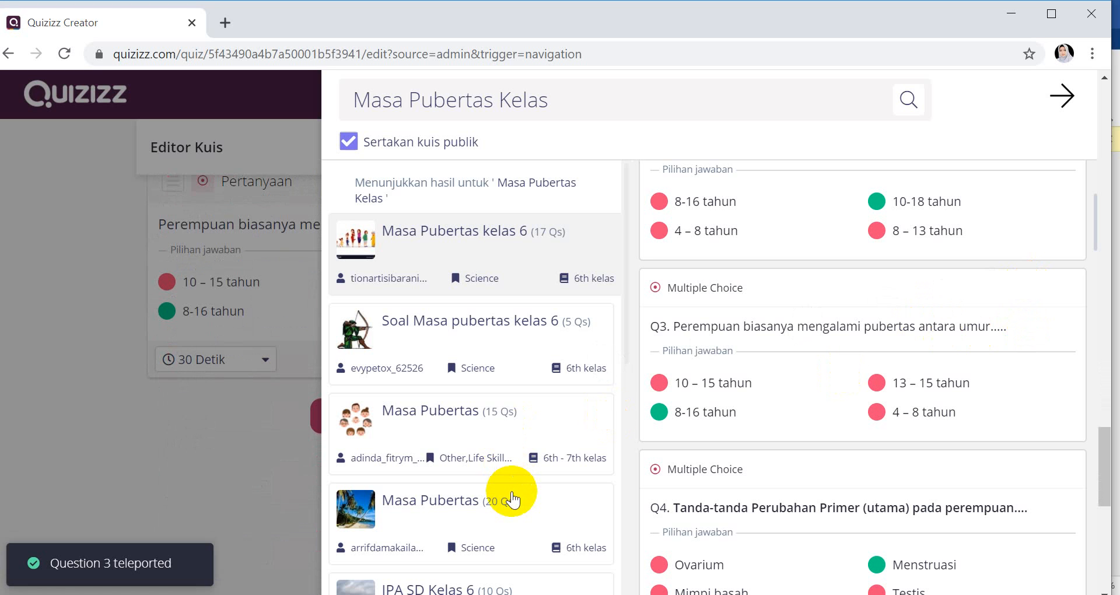
# - Teleport question 7, "Salah satu perubahan kognitif remaja yaitu?", from the 15-question public quiz "Masa Pubertas", and close Teleport
pyautogui.scroll(-2, 511, 500)
pyautogui.click(458, 334)
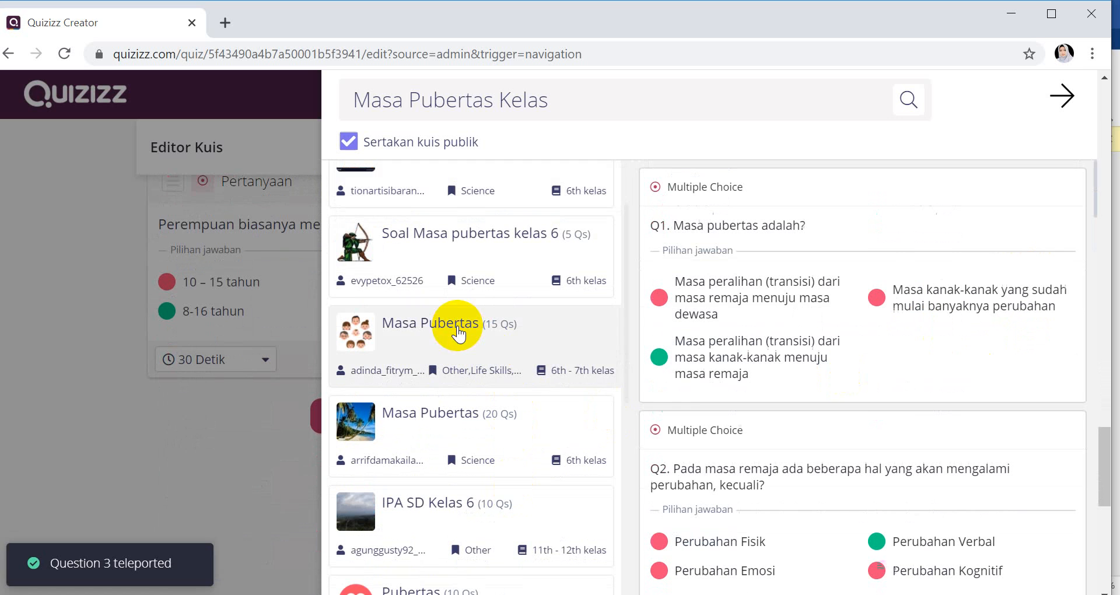
pyautogui.moveTo(895, 432)
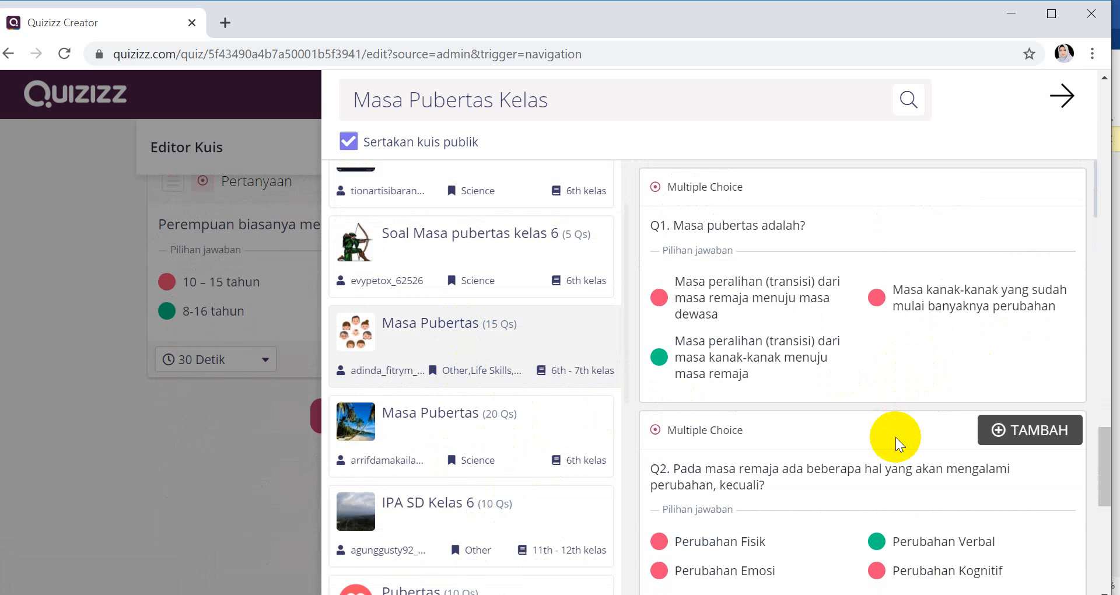
pyautogui.scroll(-2, 896, 438)
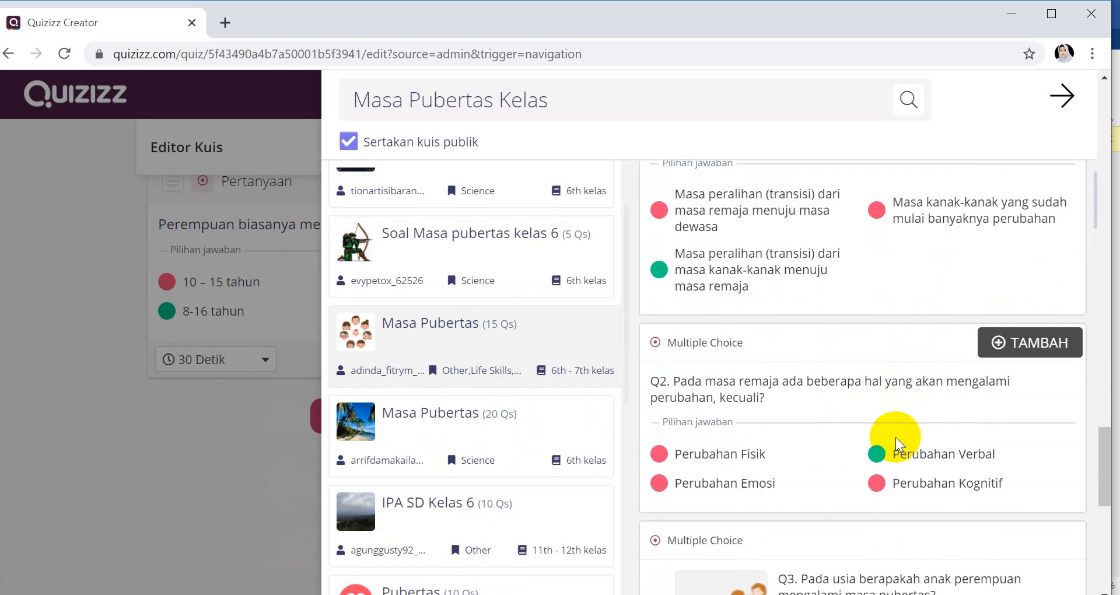
pyautogui.scroll(-5, 895, 436)
pyautogui.scroll(-2, 895, 436)
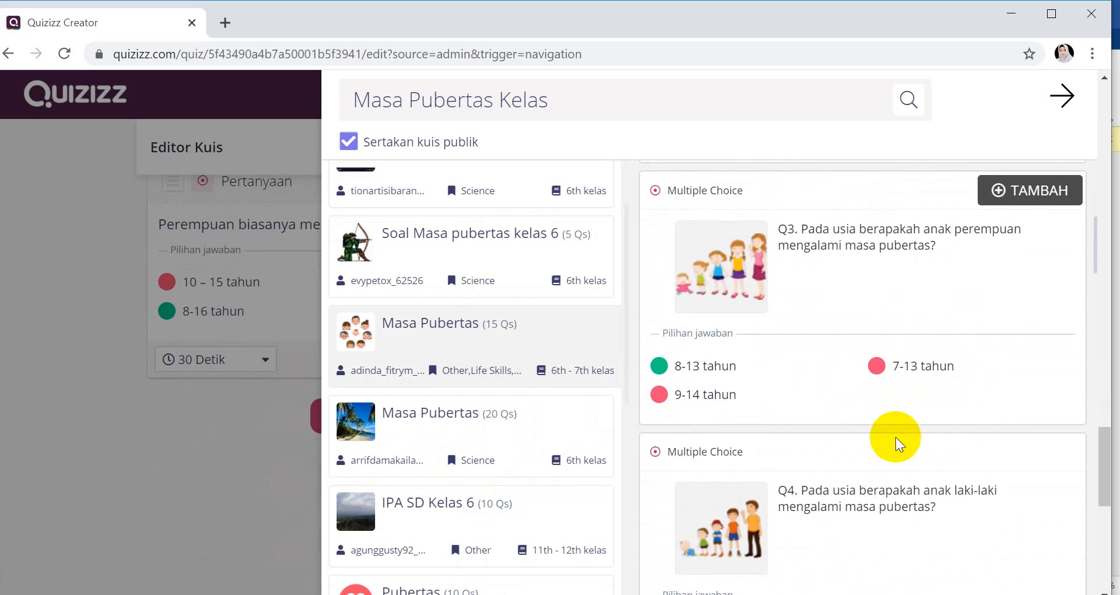
pyautogui.scroll(-2, 894, 437)
pyautogui.scroll(-3, 894, 436)
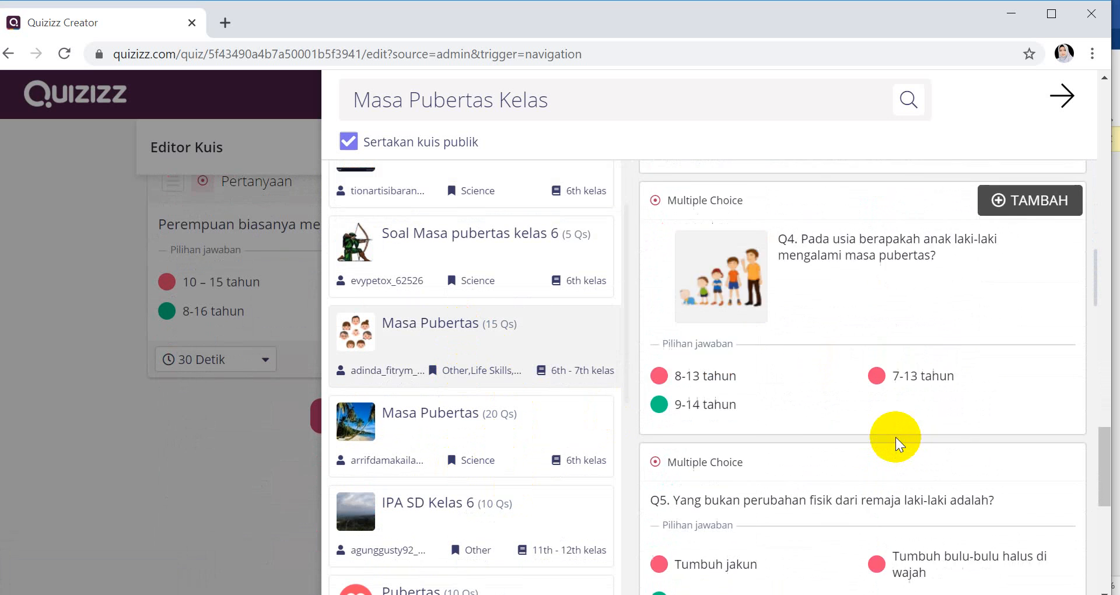
pyautogui.scroll(-5, 894, 436)
pyautogui.scroll(-2, 895, 436)
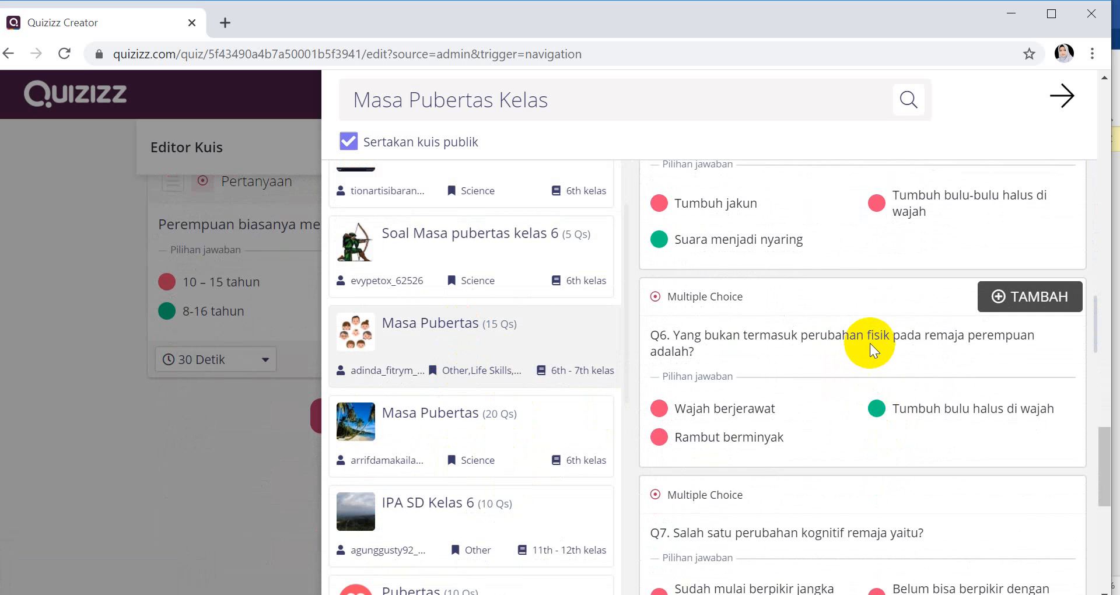
pyautogui.scroll(-3, 870, 344)
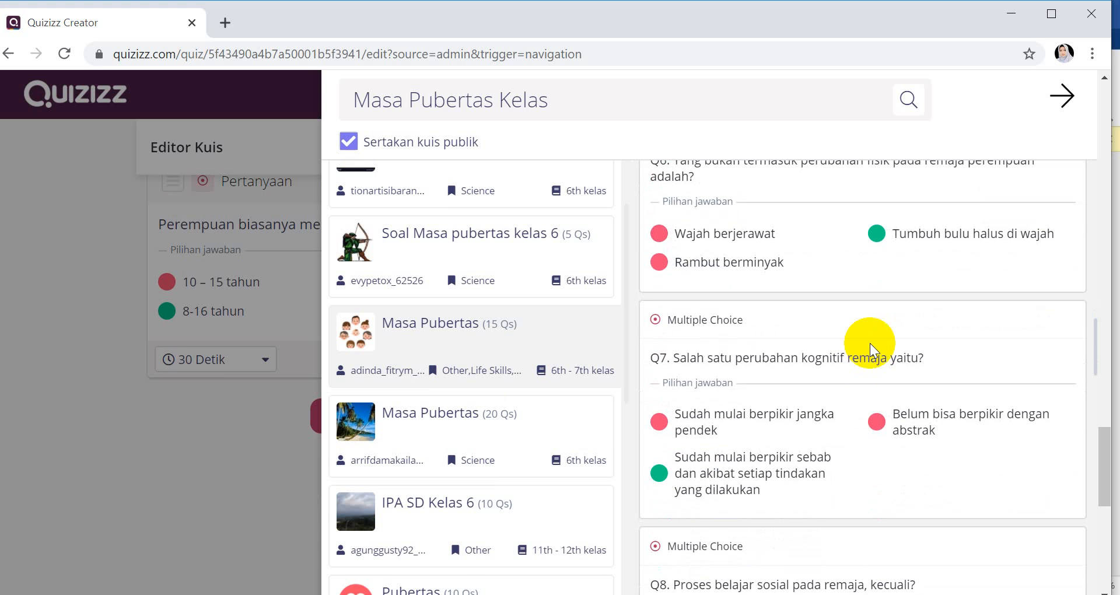
pyautogui.click(1057, 330)
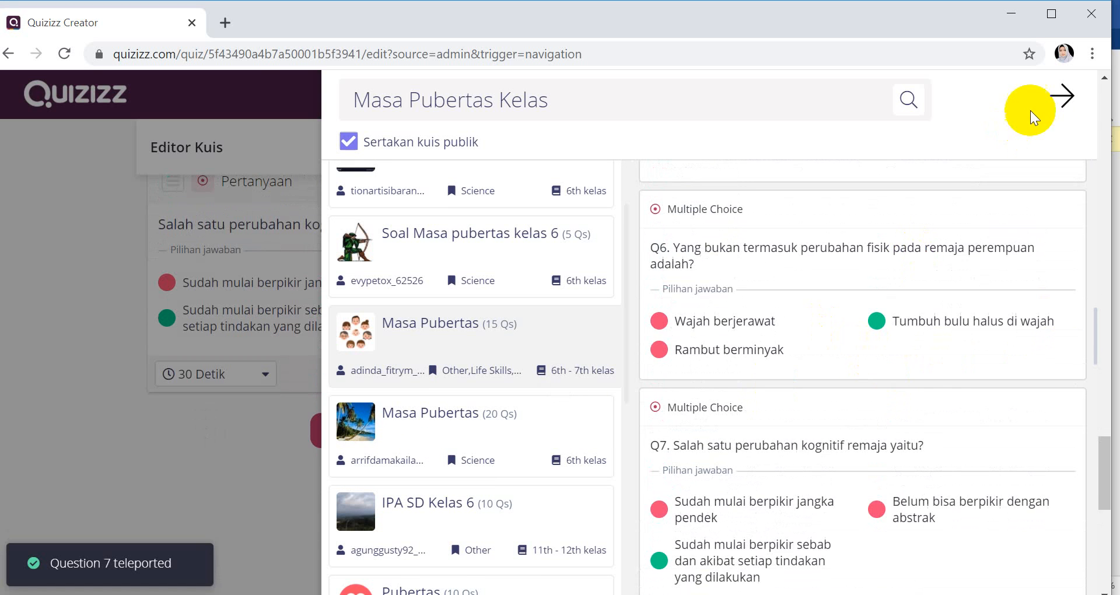
pyautogui.click(1062, 95)
pyautogui.scroll(15, 449, 455)
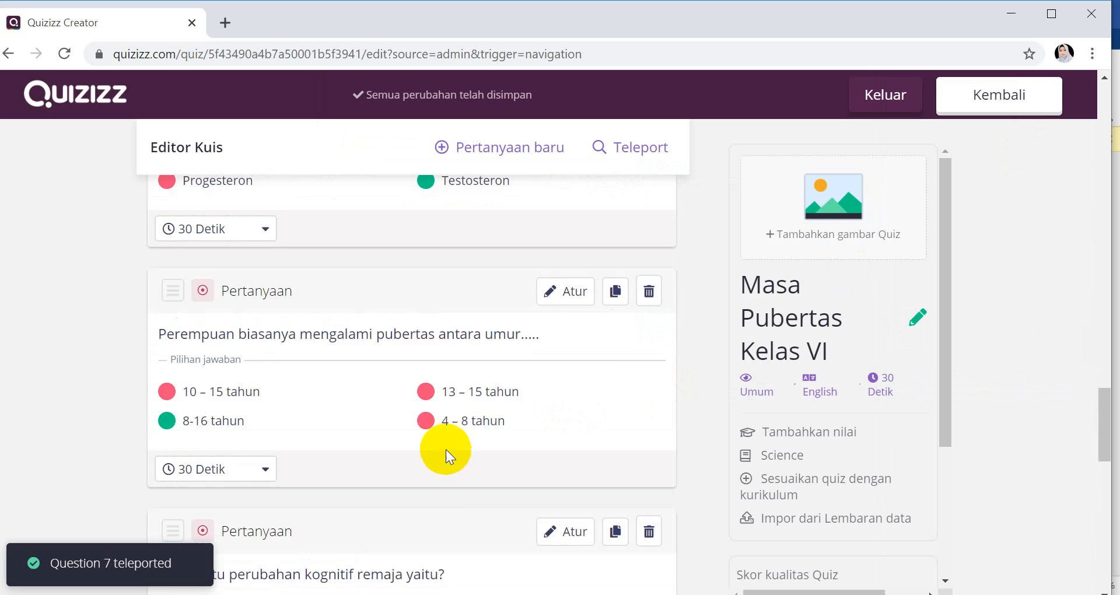
pyautogui.scroll(10, 446, 427)
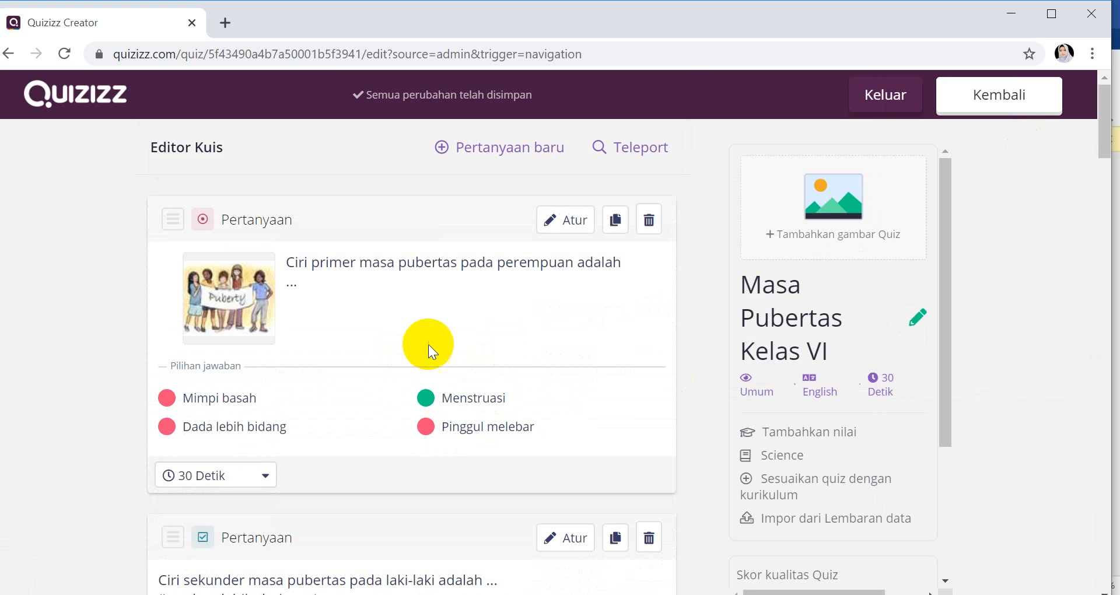
pyautogui.click(963, 107)
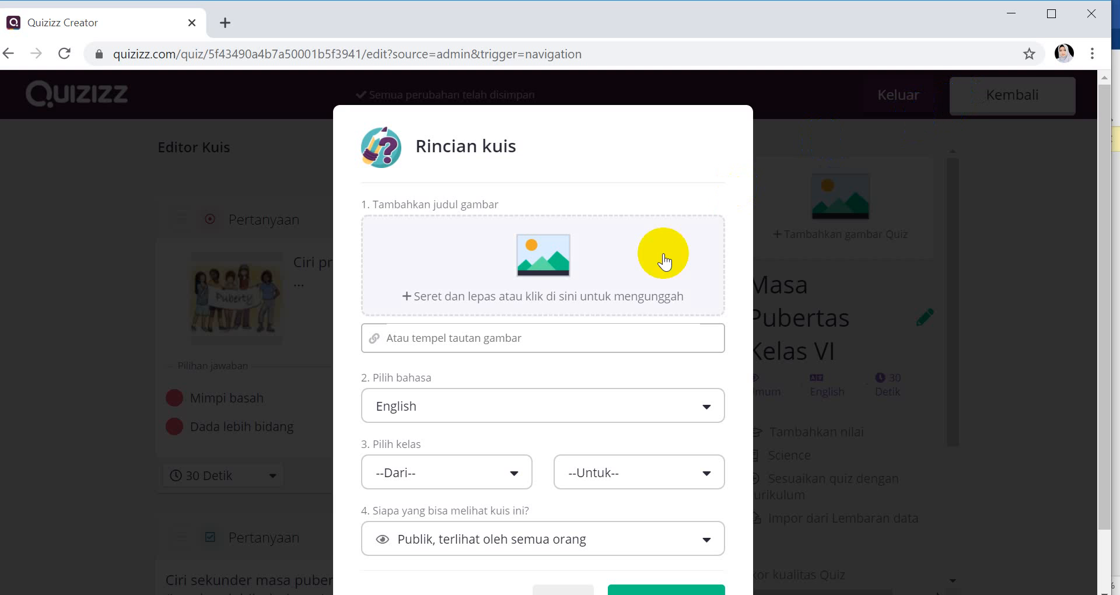
pyautogui.scroll(-2, 654, 518)
pyautogui.click(565, 529)
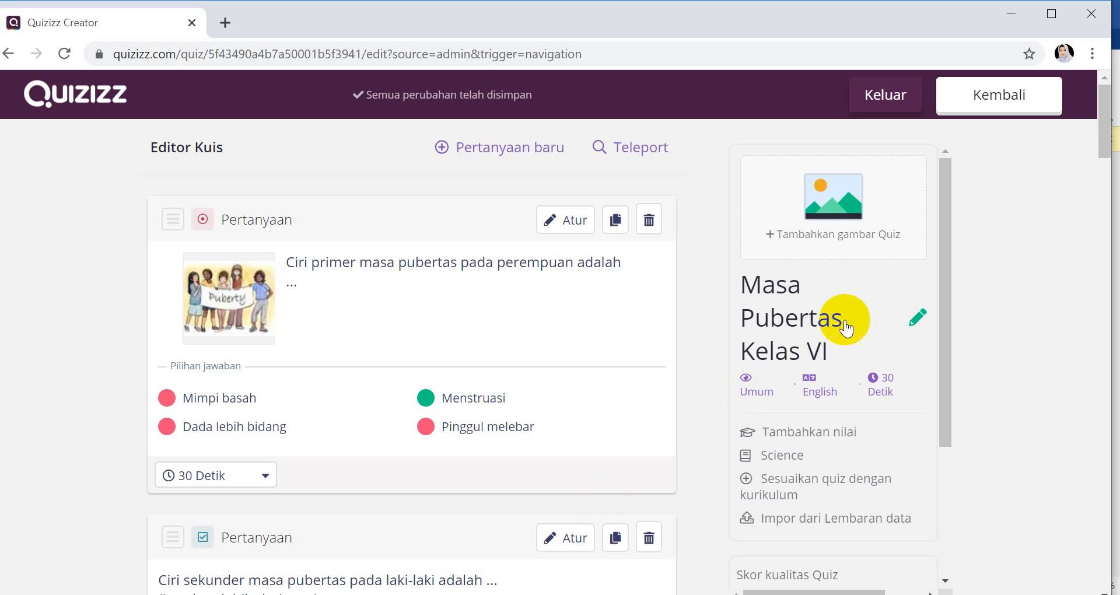
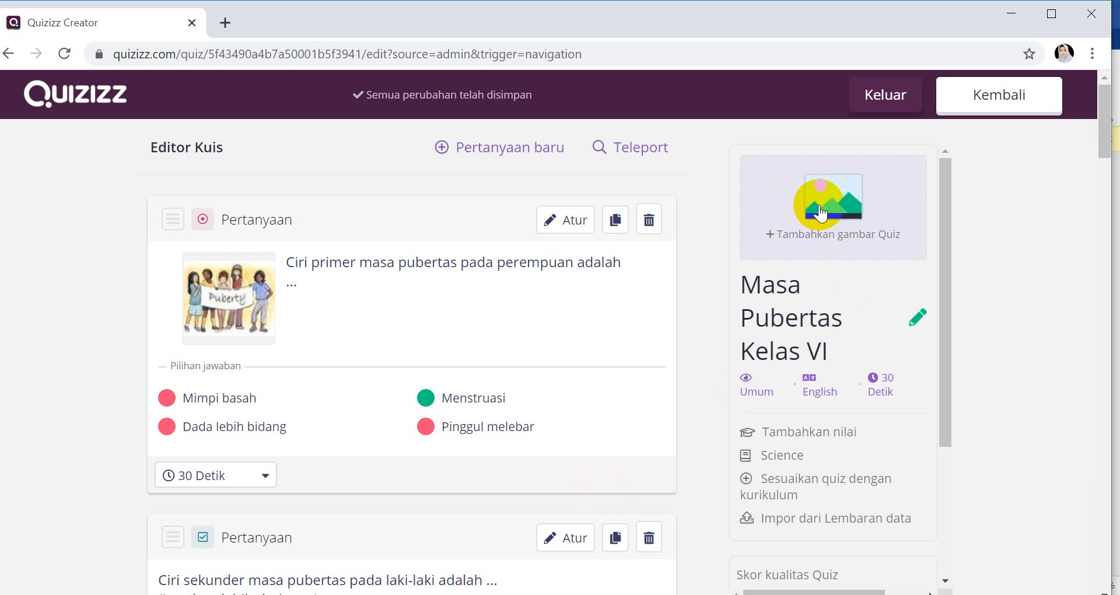
# - Upload the image "WhatsApp_Image_2020-08-08_at_02.02.55-removebg-preview" from the Diklat Quizizz folder as the quiz's title image
pyautogui.click(819, 206)
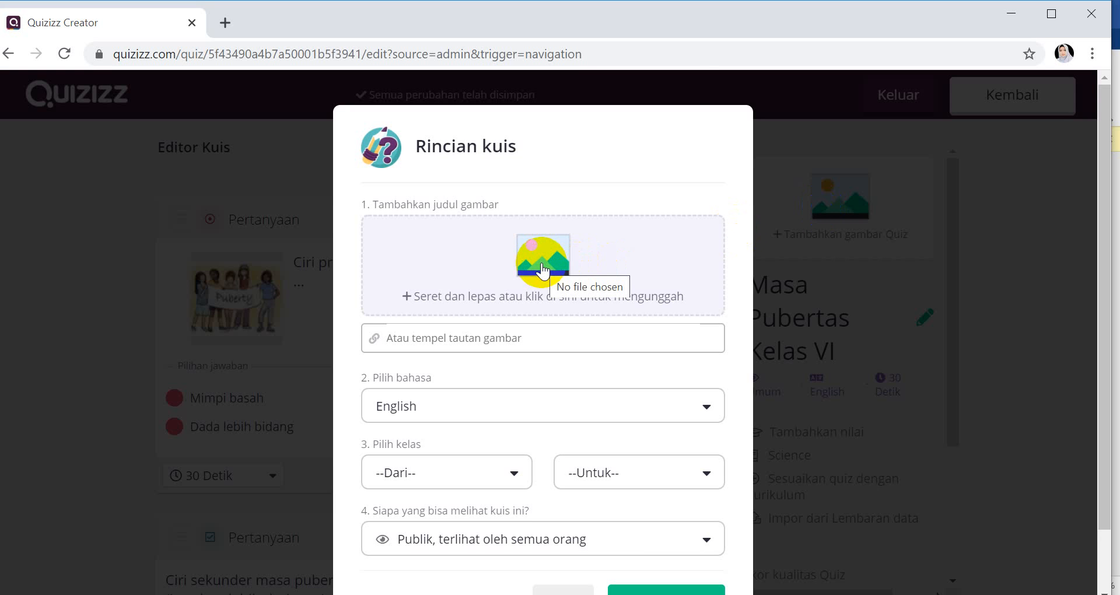
pyautogui.click(542, 269)
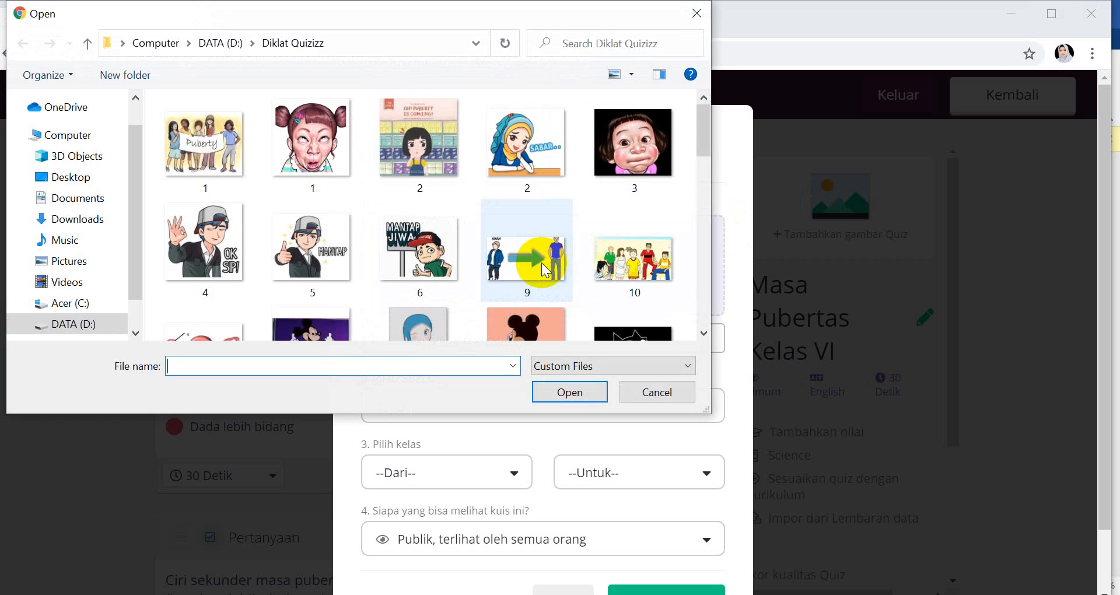
pyautogui.scroll(-5, 541, 270)
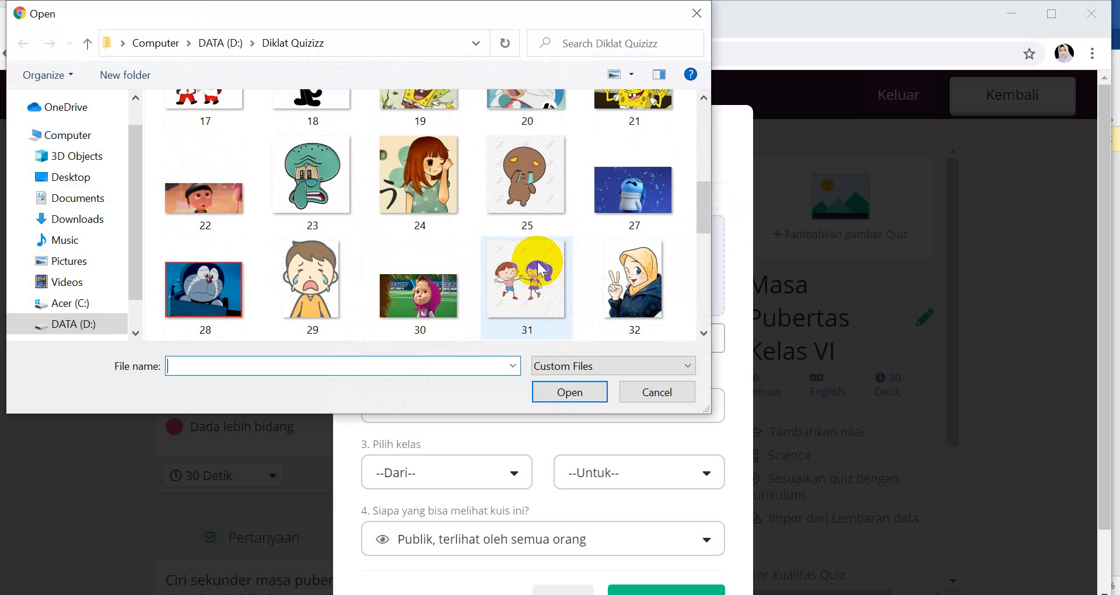
pyautogui.scroll(-8, 542, 269)
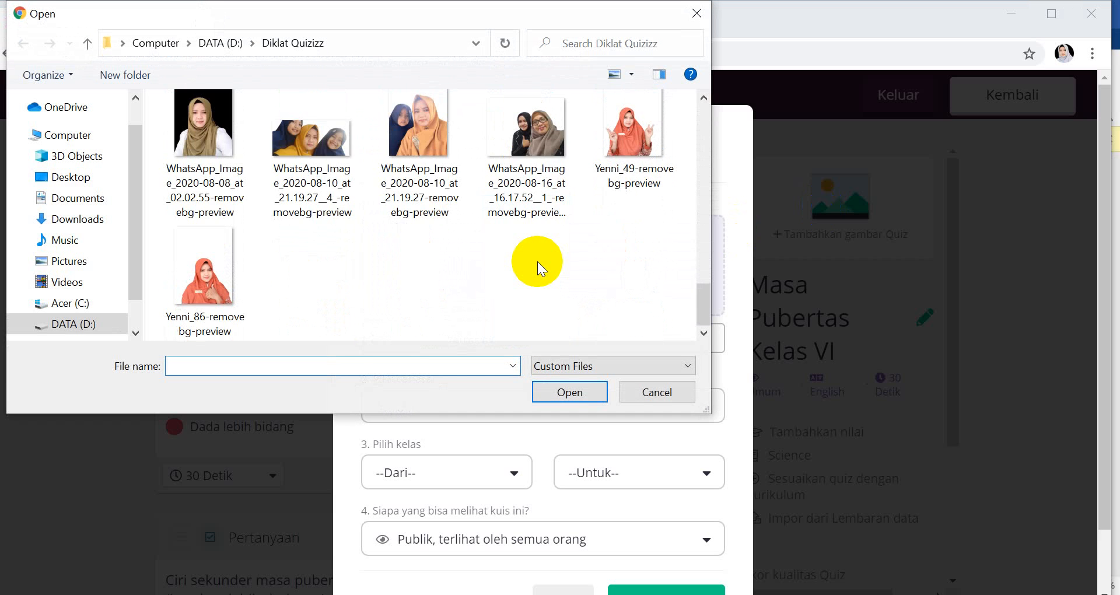
pyautogui.scroll(3, 542, 269)
pyautogui.scroll(2, 537, 261)
pyautogui.scroll(-3, 538, 261)
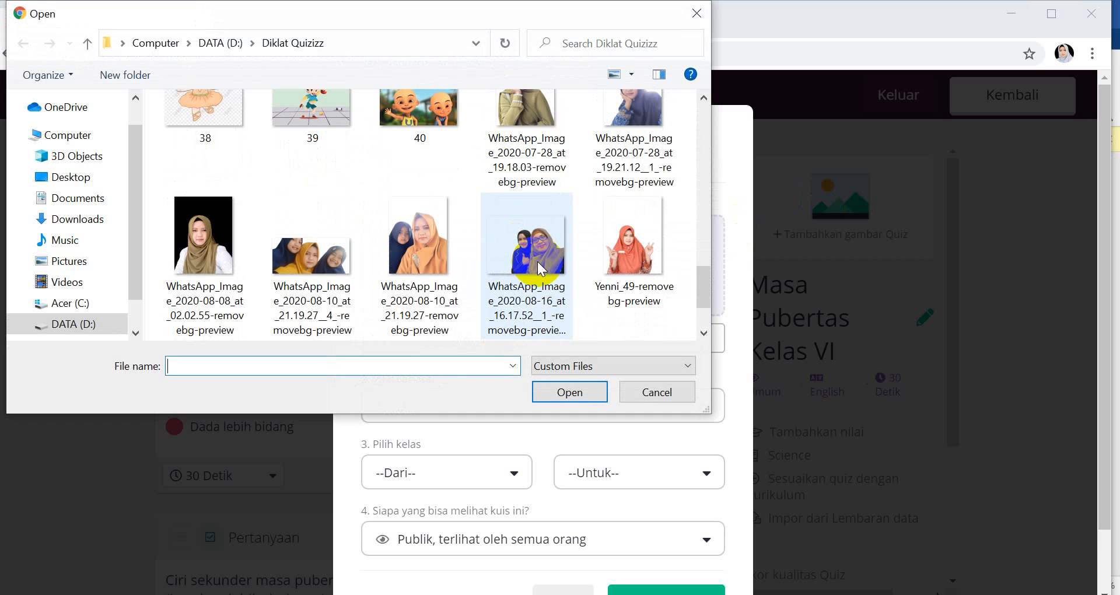
pyautogui.click(171, 262)
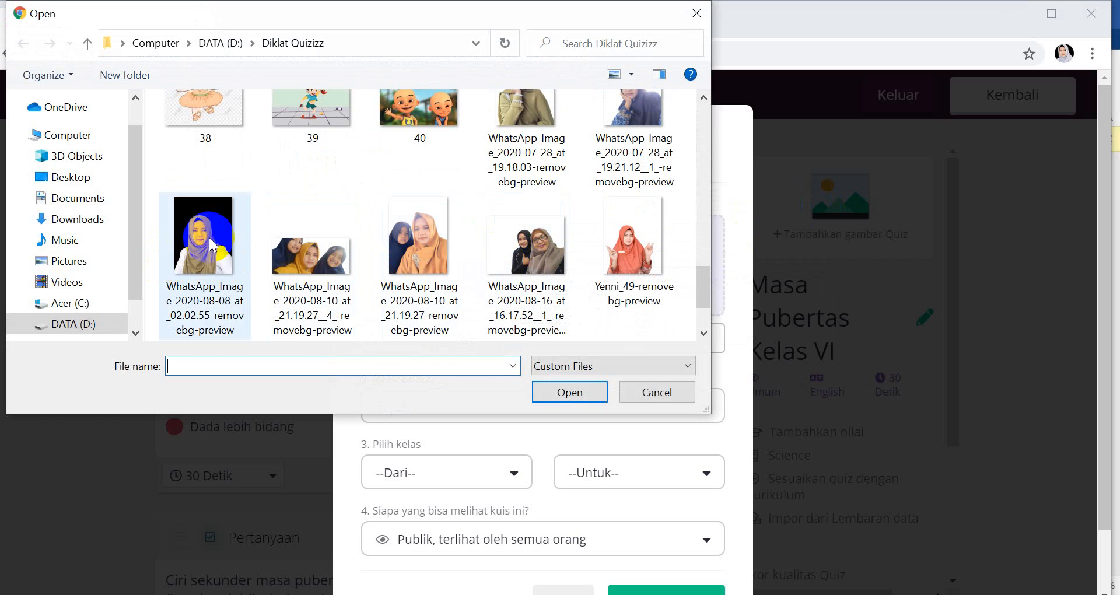
pyautogui.click(564, 394)
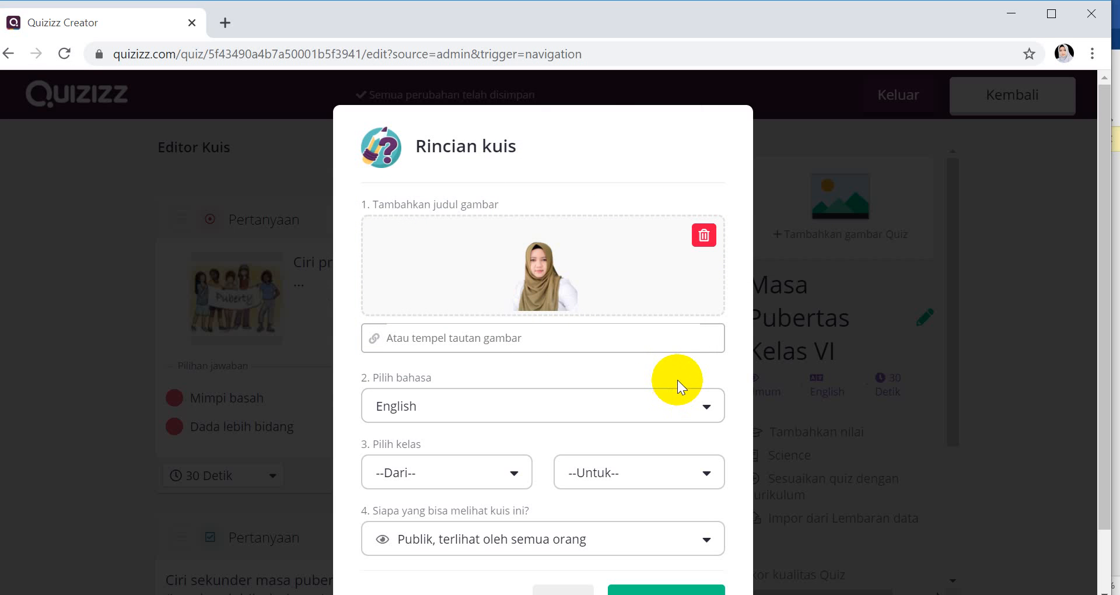
# - Set the quiz language to Indonesian in the quiz details
pyautogui.click(706, 408)
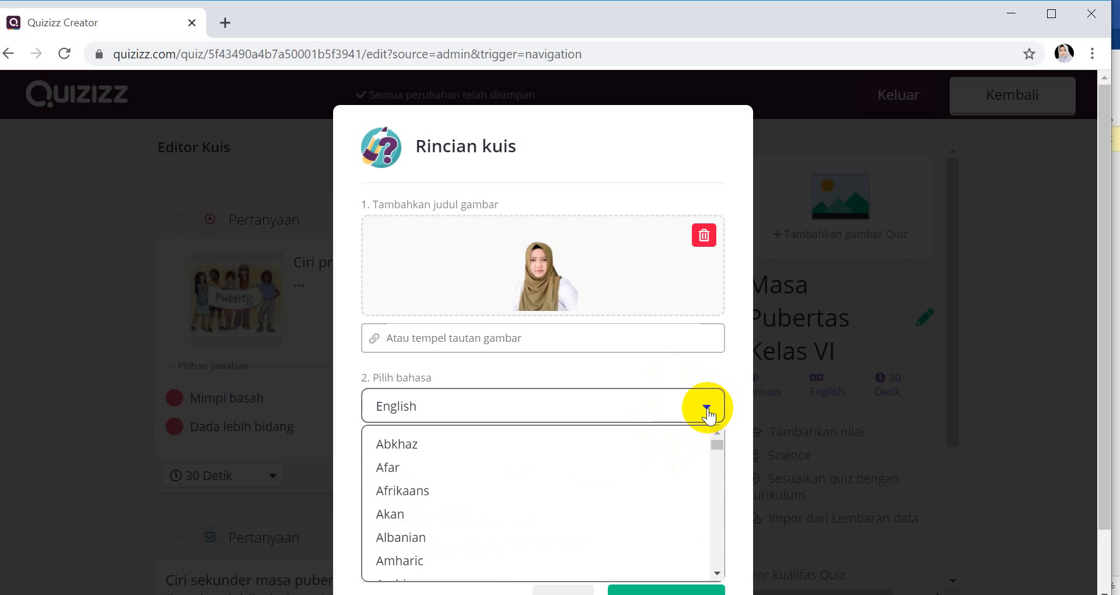
pyautogui.scroll(-15, 507, 505)
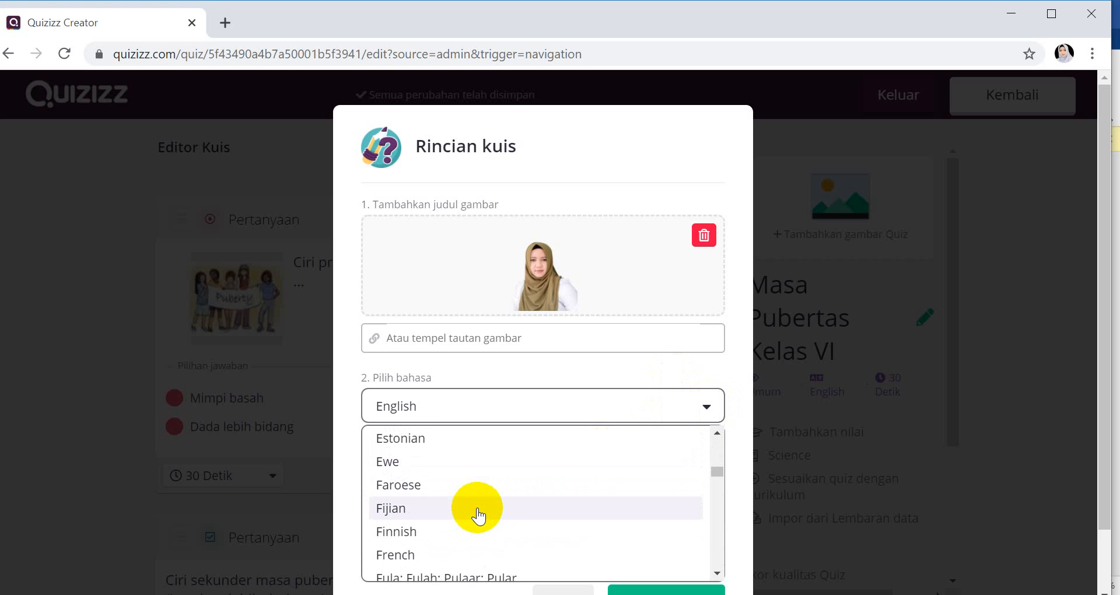
pyautogui.scroll(-6, 477, 516)
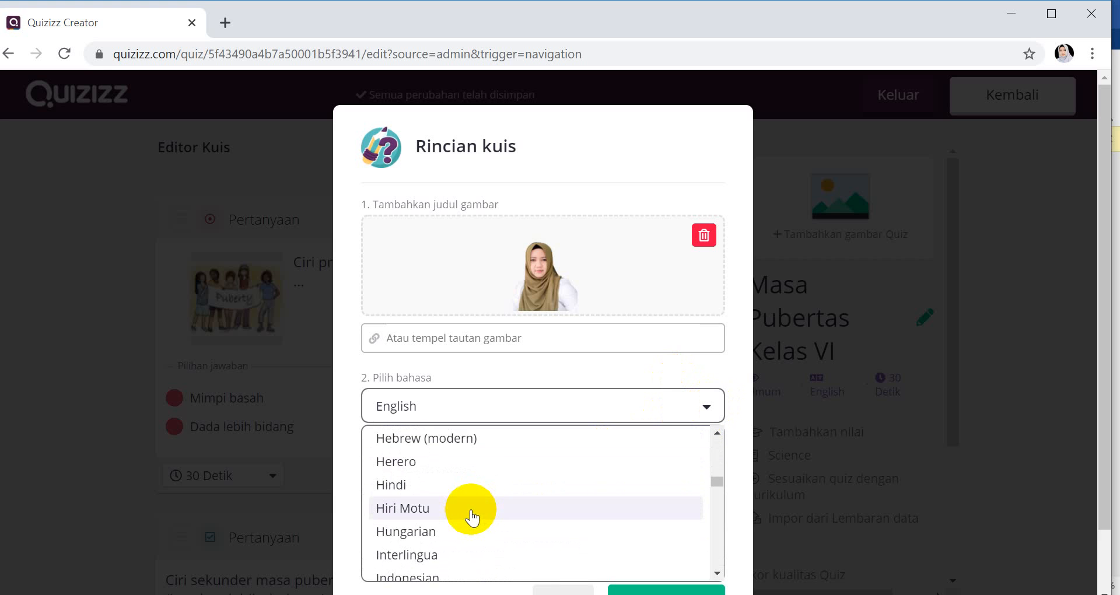
pyautogui.scroll(-2, 470, 513)
pyautogui.scroll(-2, 467, 514)
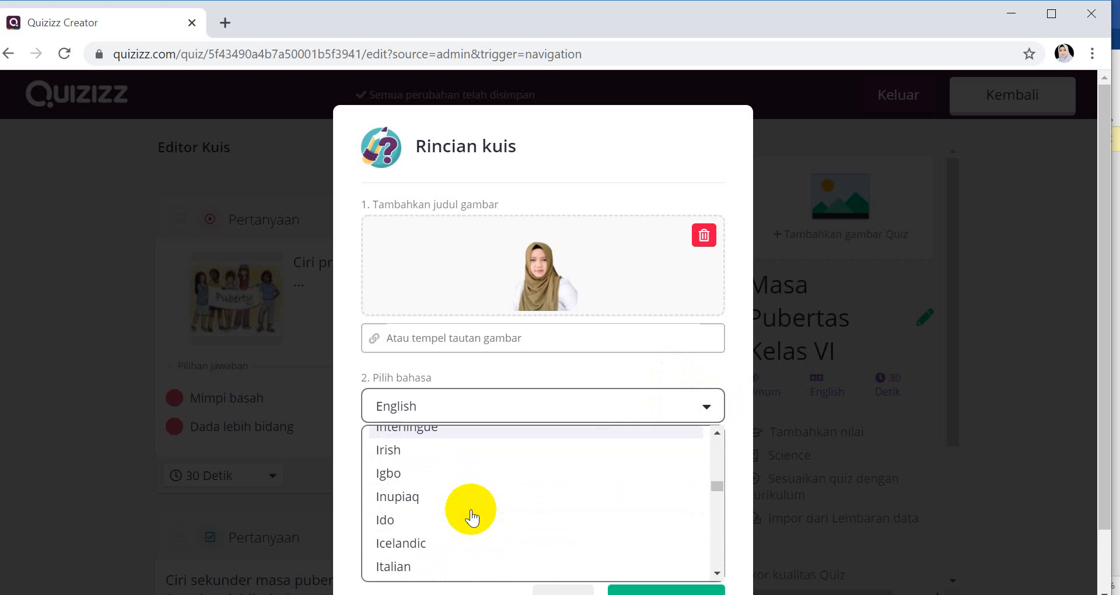
pyautogui.click(426, 518)
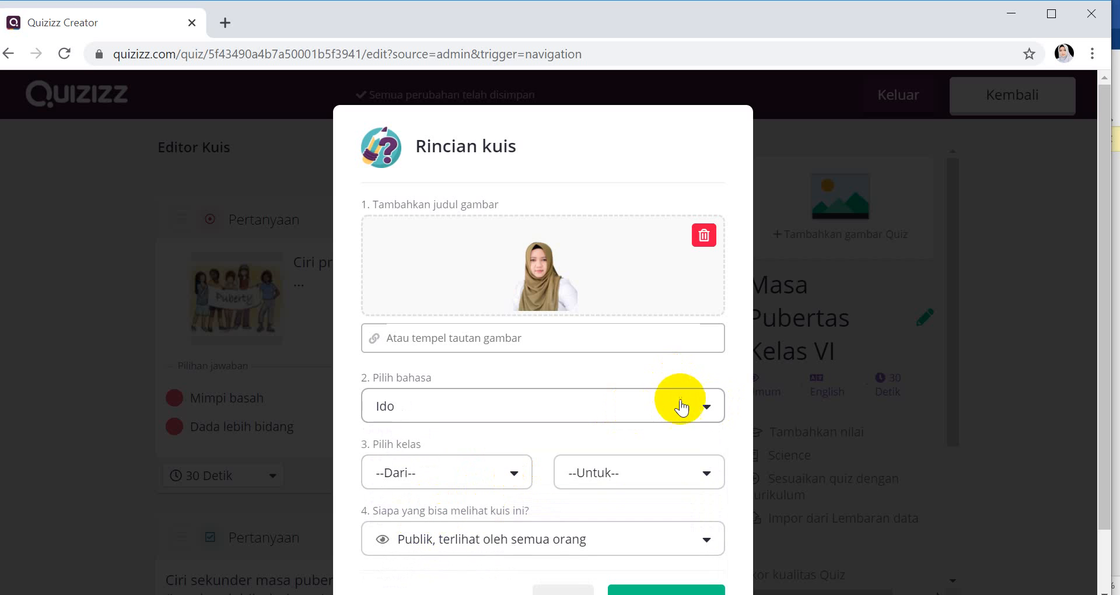
pyautogui.click(703, 409)
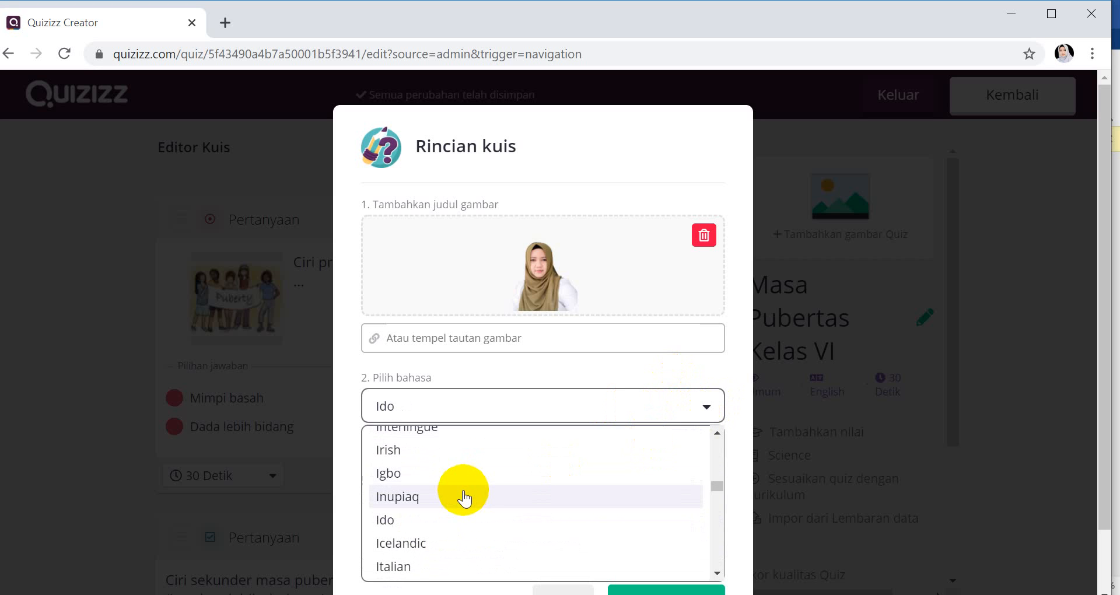
pyautogui.scroll(-2, 465, 497)
pyautogui.scroll(2, 465, 497)
pyautogui.scroll(2, 465, 497)
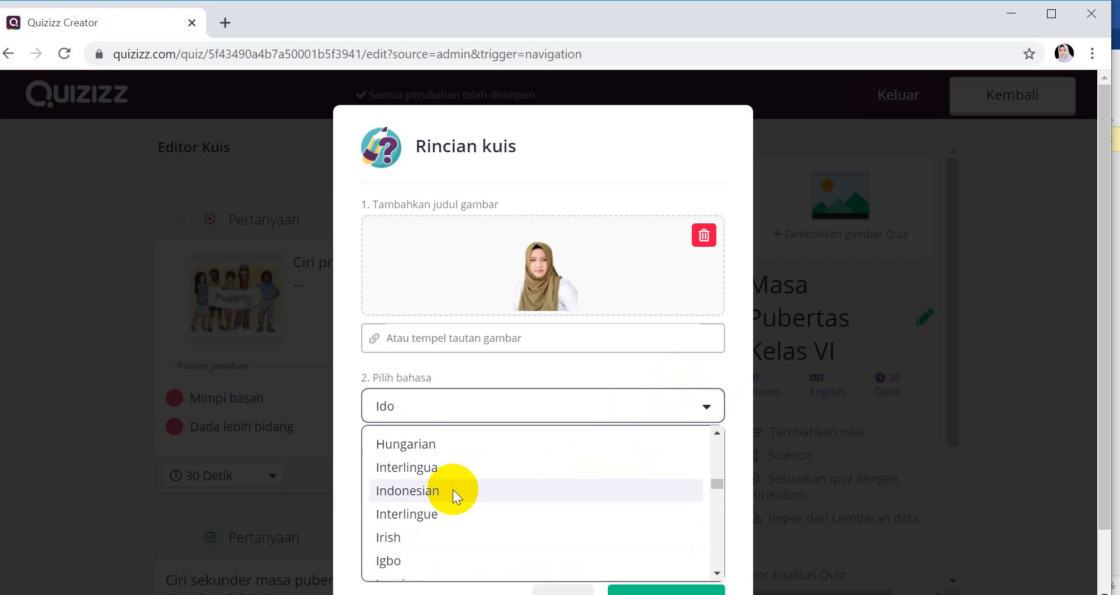
pyautogui.click(454, 492)
# - Set the quiz's class range from 9th to 12th in the quiz details
pyautogui.click(515, 474)
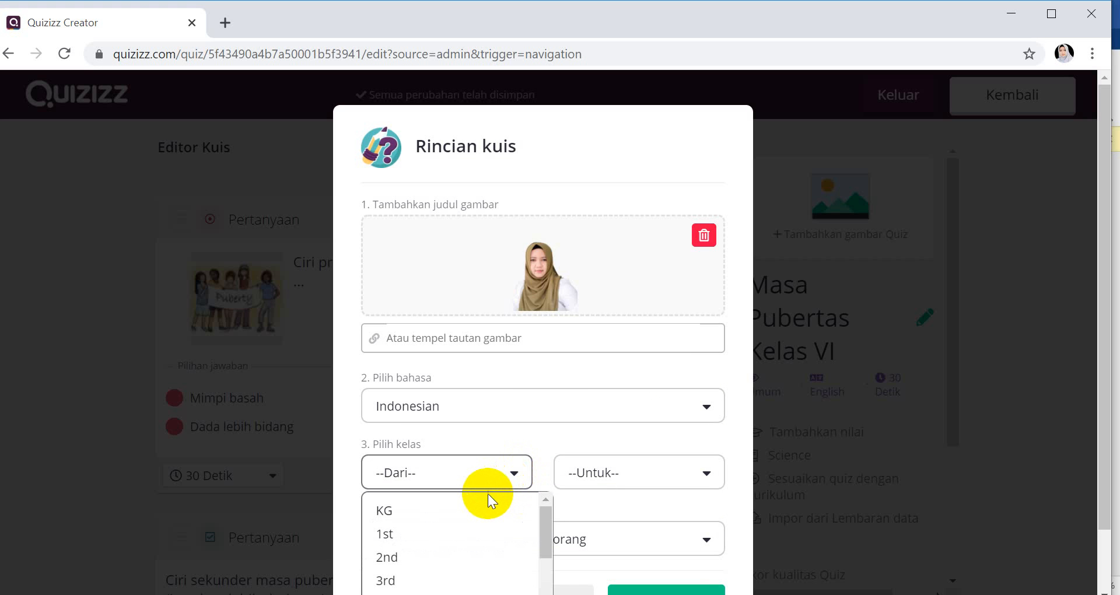
pyautogui.scroll(-2, 482, 496)
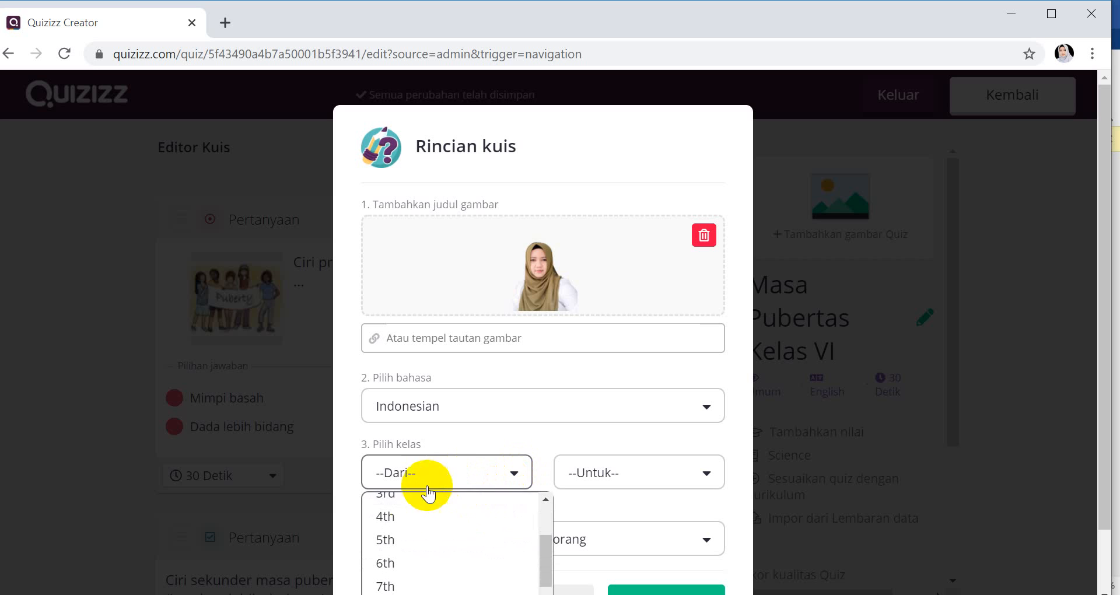
pyautogui.scroll(2, 417, 505)
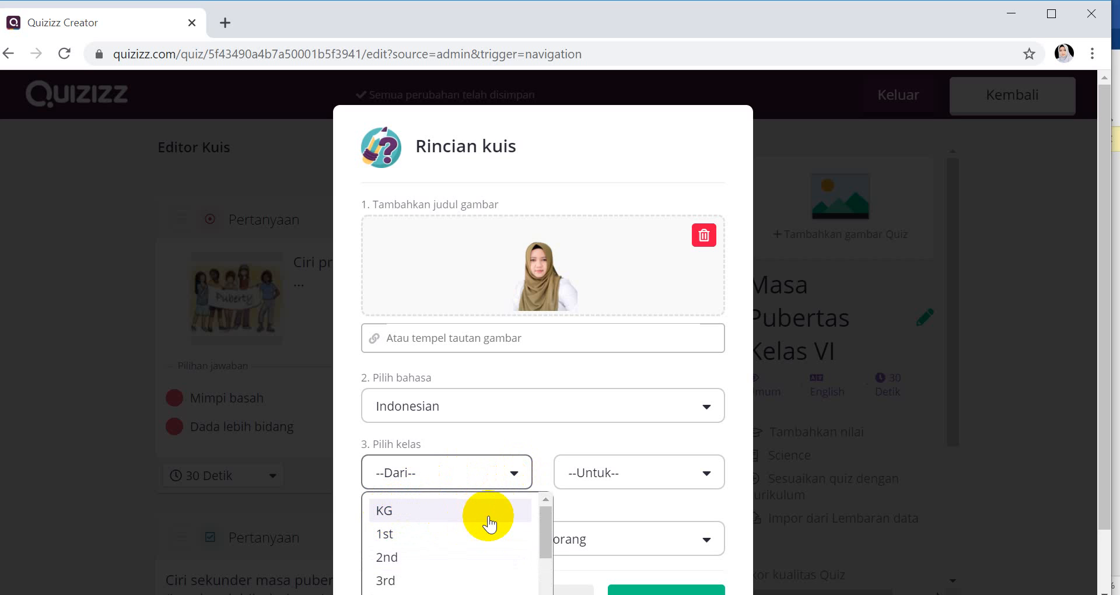
pyautogui.scroll(-4, 488, 517)
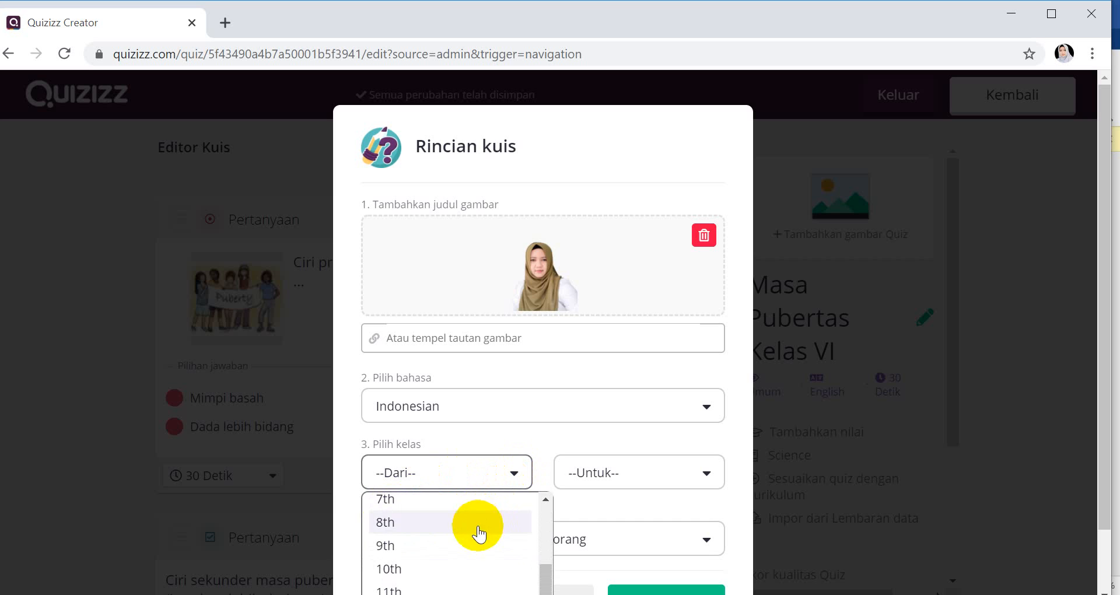
pyautogui.click(428, 547)
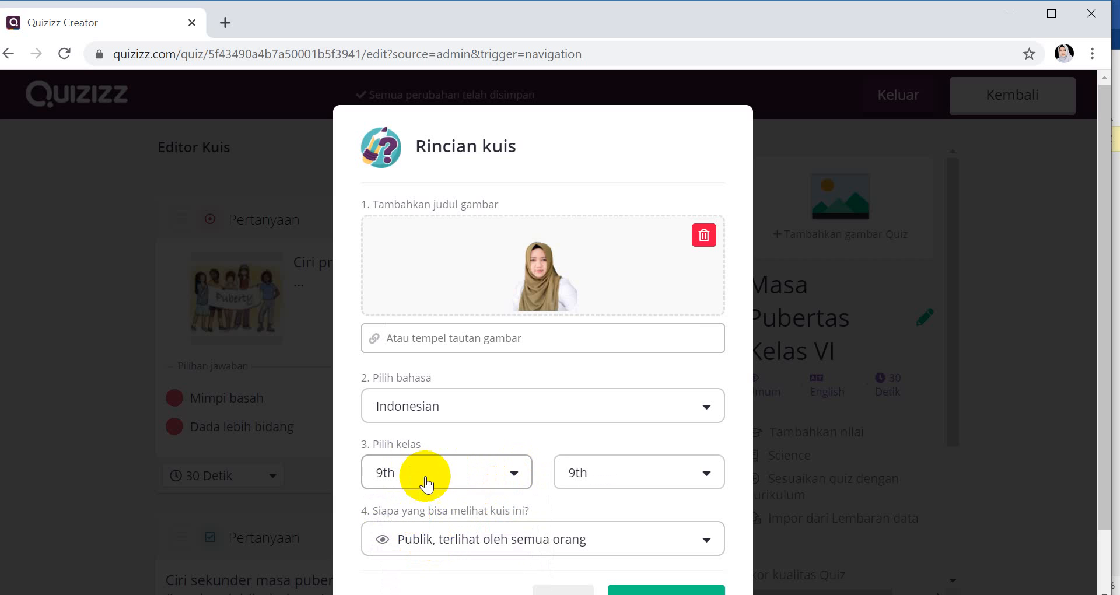
pyautogui.click(707, 474)
pyautogui.scroll(-4, 604, 525)
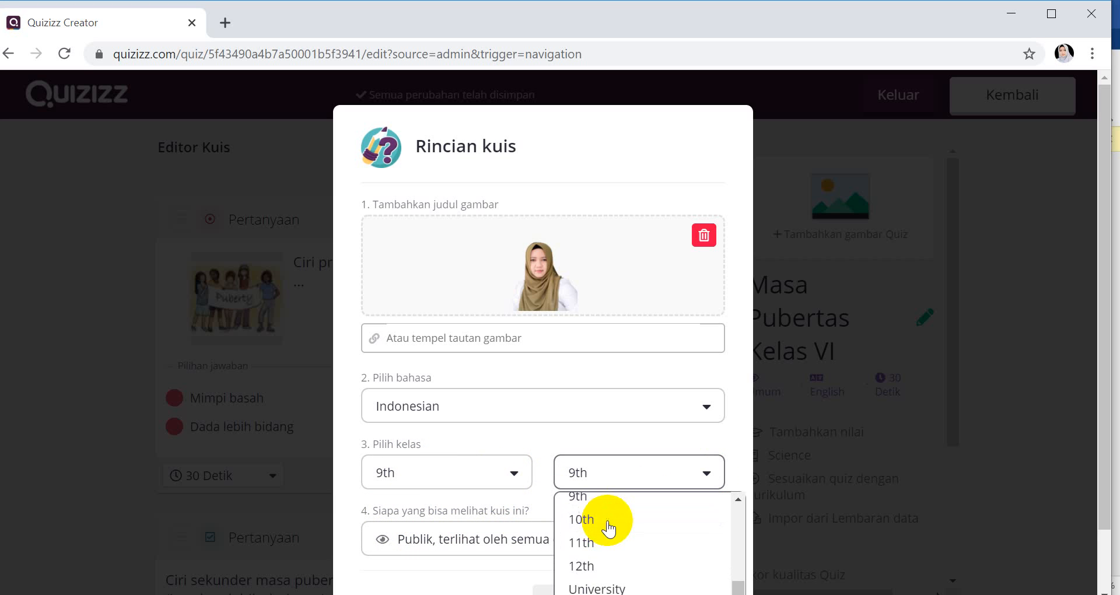
pyautogui.click(583, 564)
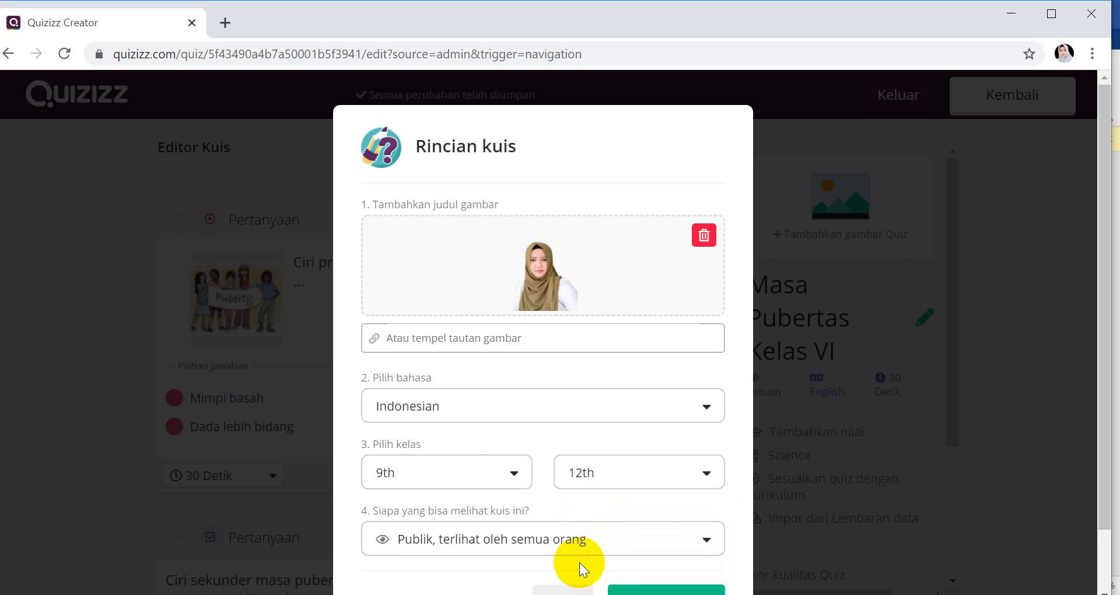
# - Set who can see the quiz to "Publik, terlihat oleh semua orang" and save the quiz details
pyautogui.click(706, 539)
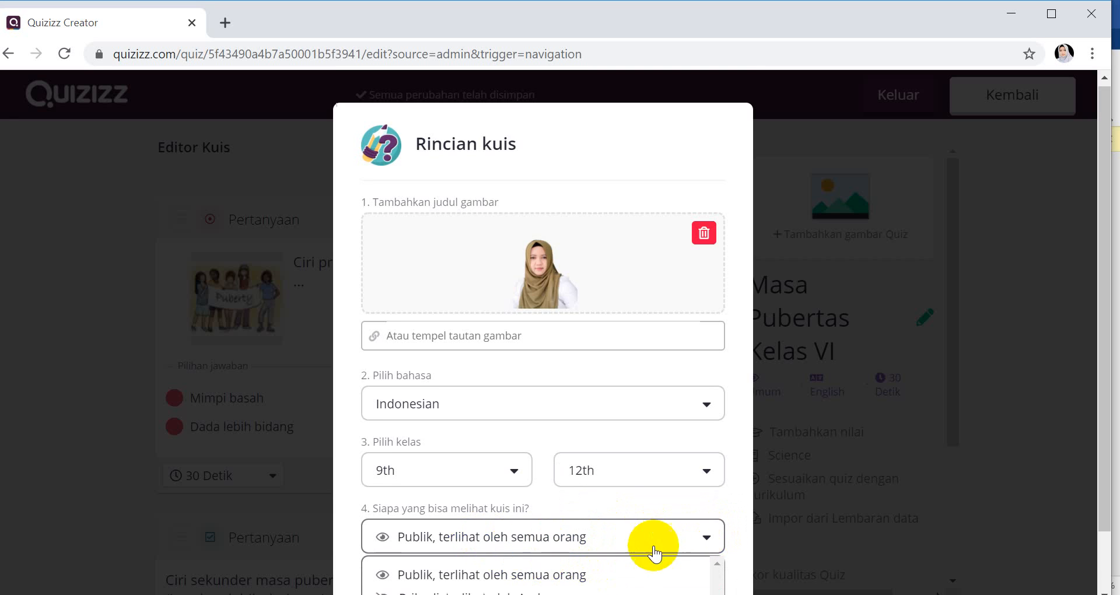
pyautogui.scroll(-1, 653, 542)
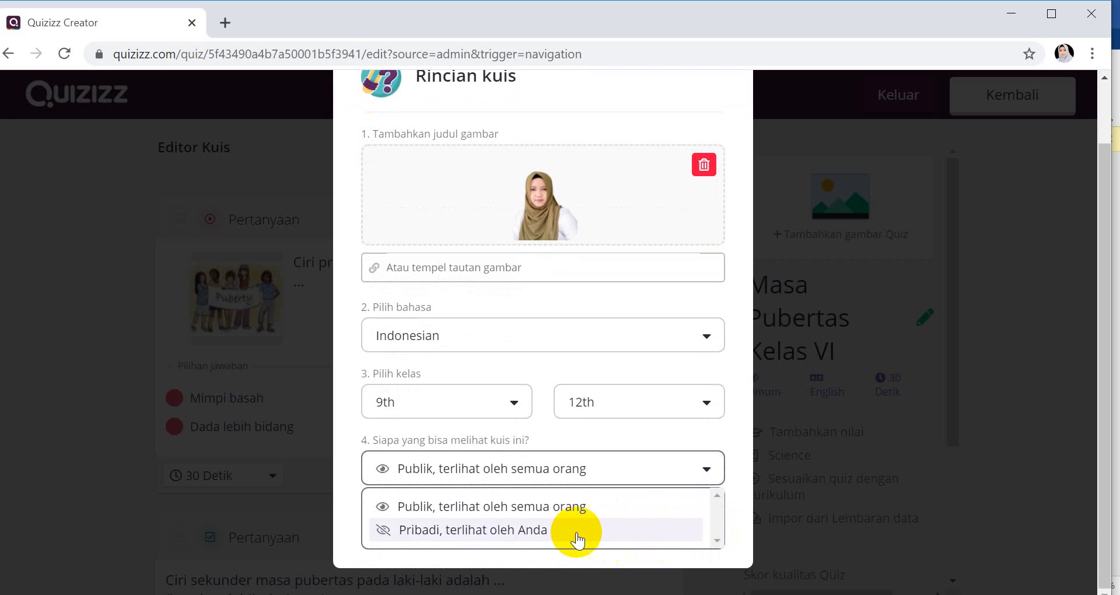
pyautogui.click(507, 508)
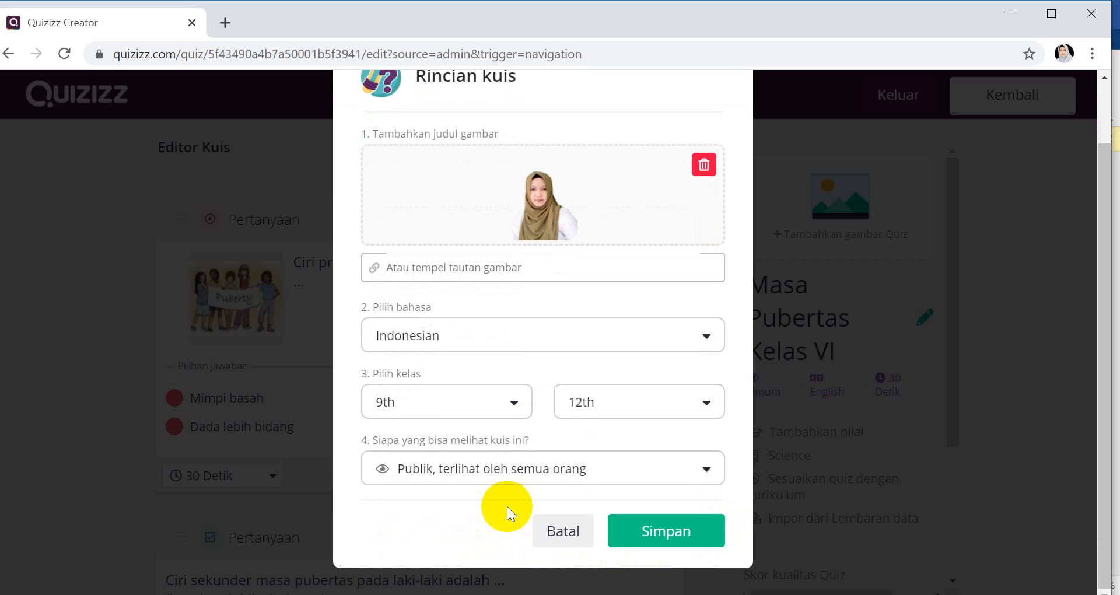
pyautogui.click(665, 532)
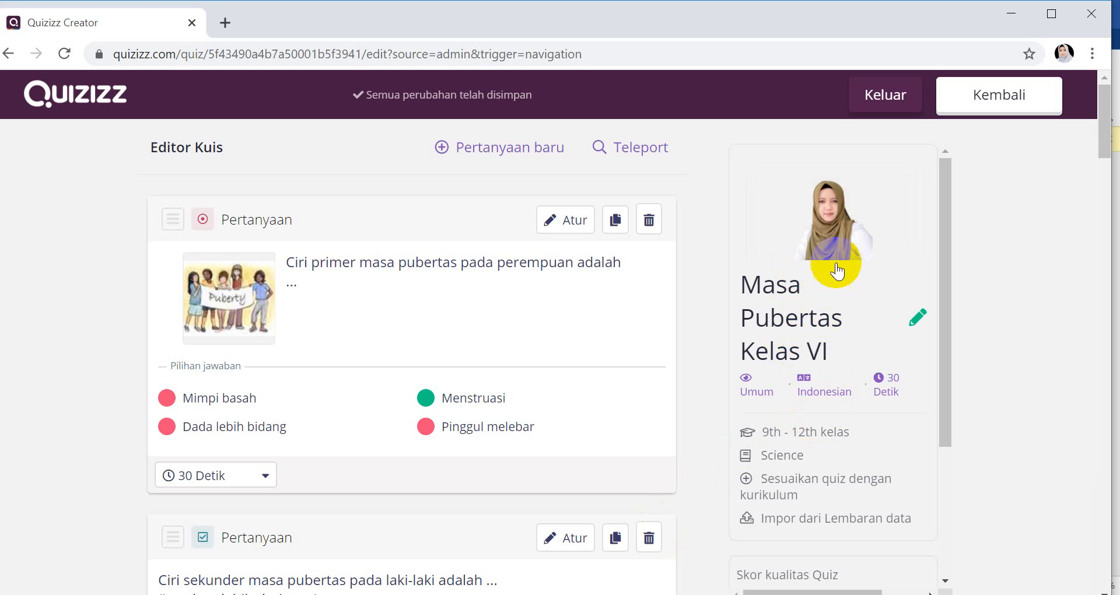
# - Leave the quiz editor and return to the overview page of the Masa Pubertas Kelas VI quiz
pyautogui.click(1015, 111)
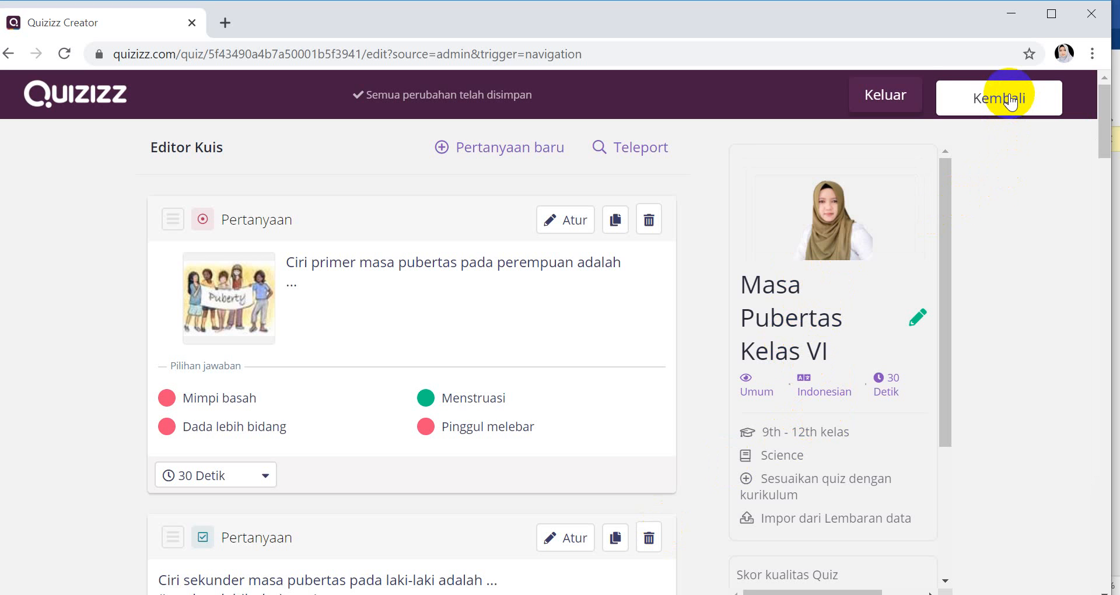
pyautogui.scroll(-5, 999, 317)
pyautogui.click(1014, 96)
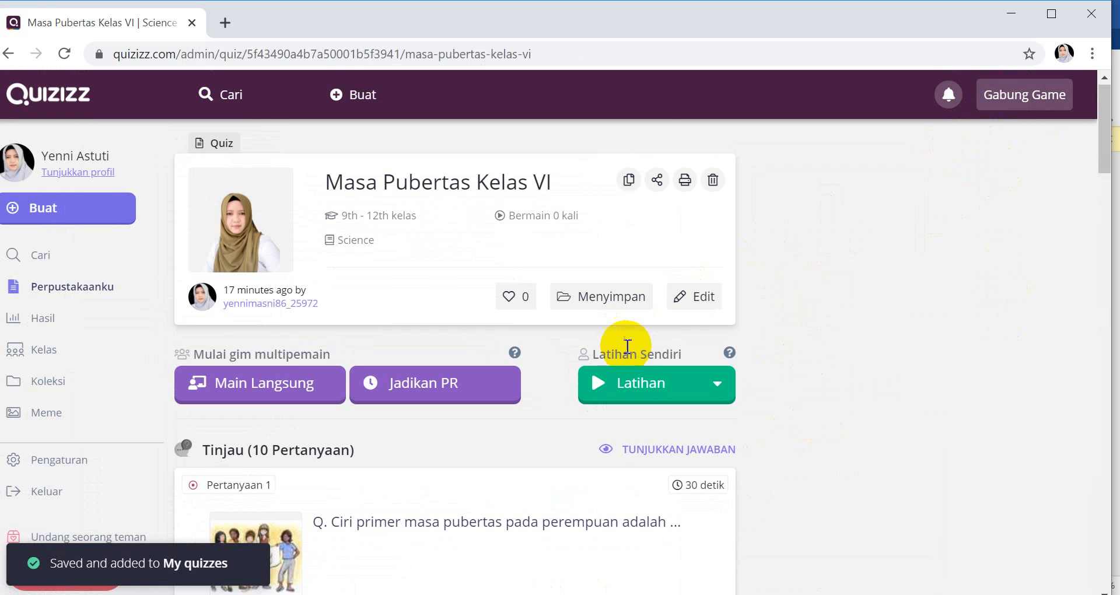
pyautogui.scroll(-3, 320, 373)
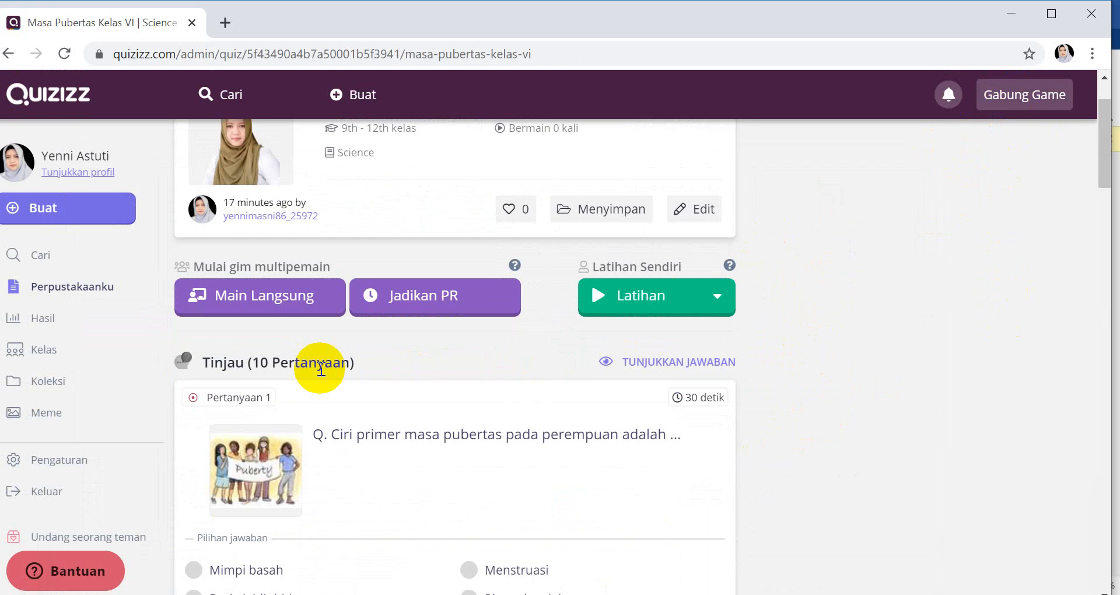
pyautogui.scroll(2, 320, 371)
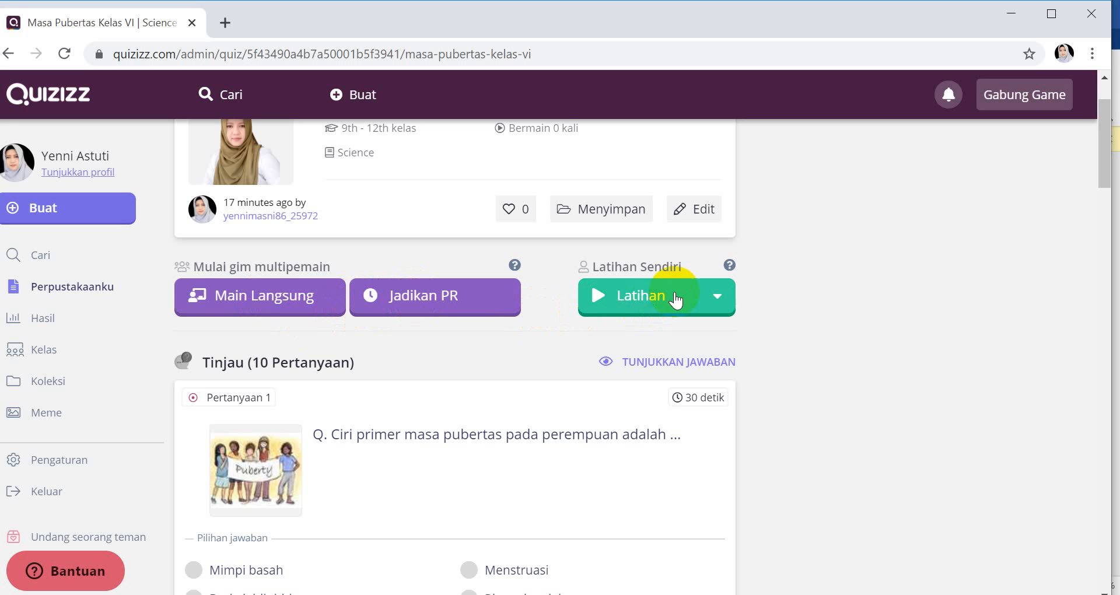
pyautogui.click(717, 299)
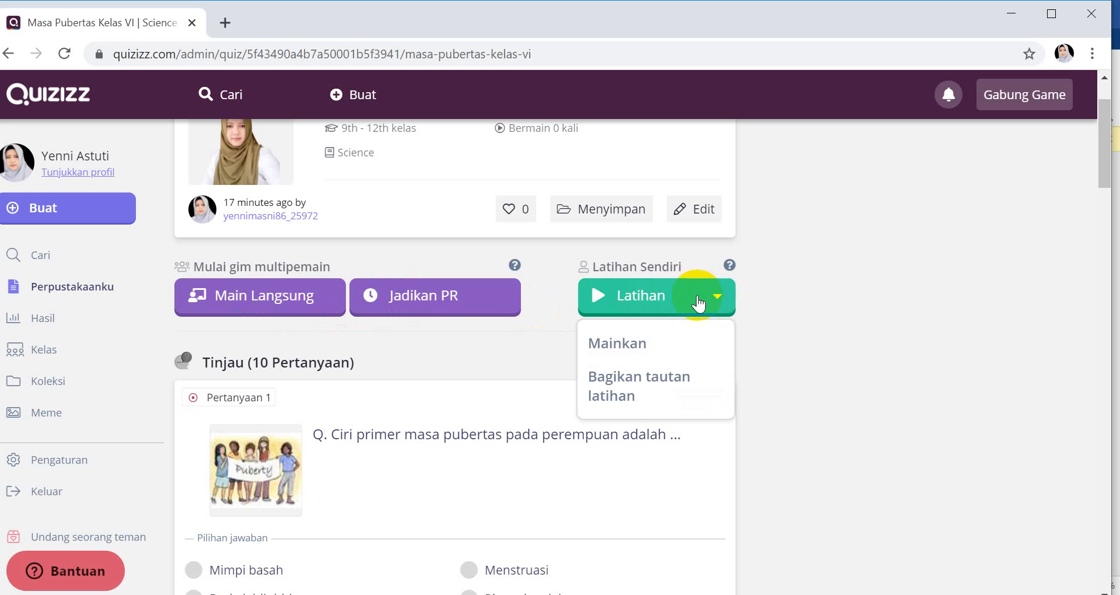
pyautogui.click(667, 302)
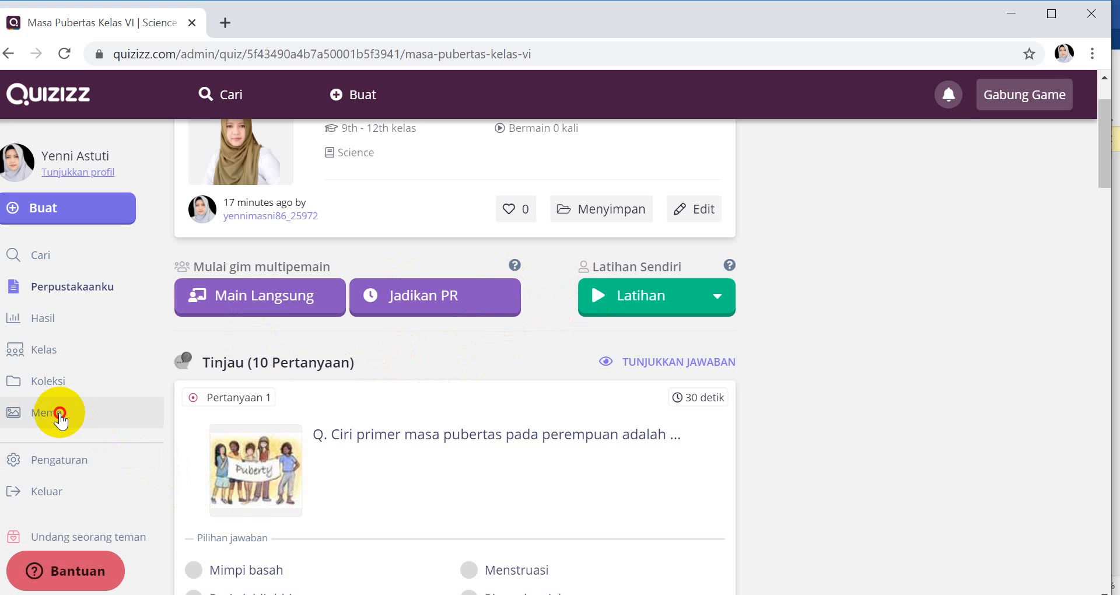
# - Create a new meme set in the account's meme area and name it "Meme" followed by the owner's first name
pyautogui.click(58, 416)
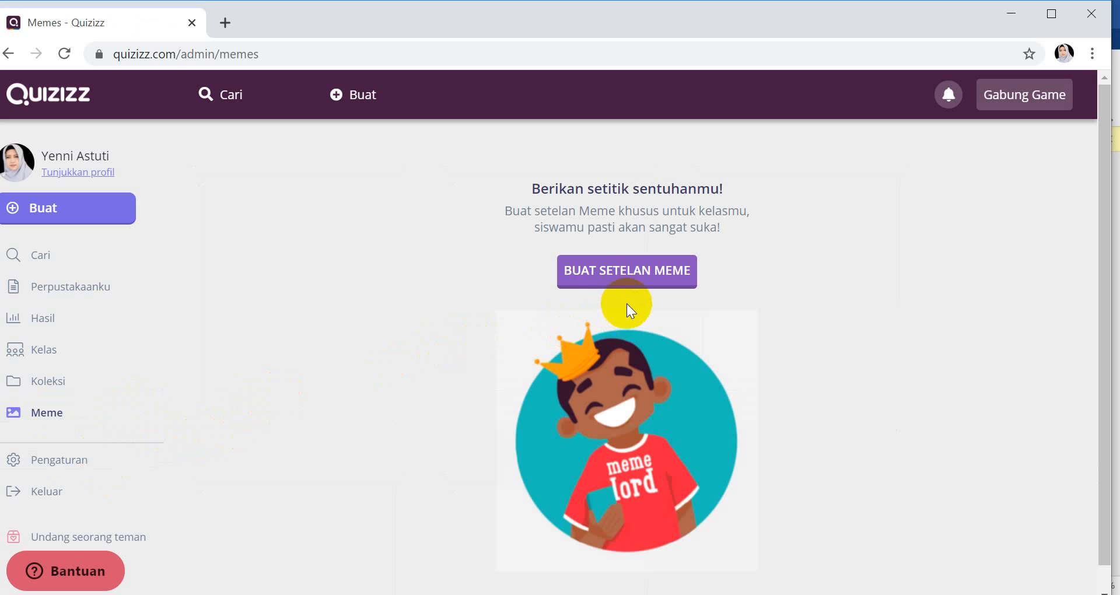
pyautogui.click(631, 278)
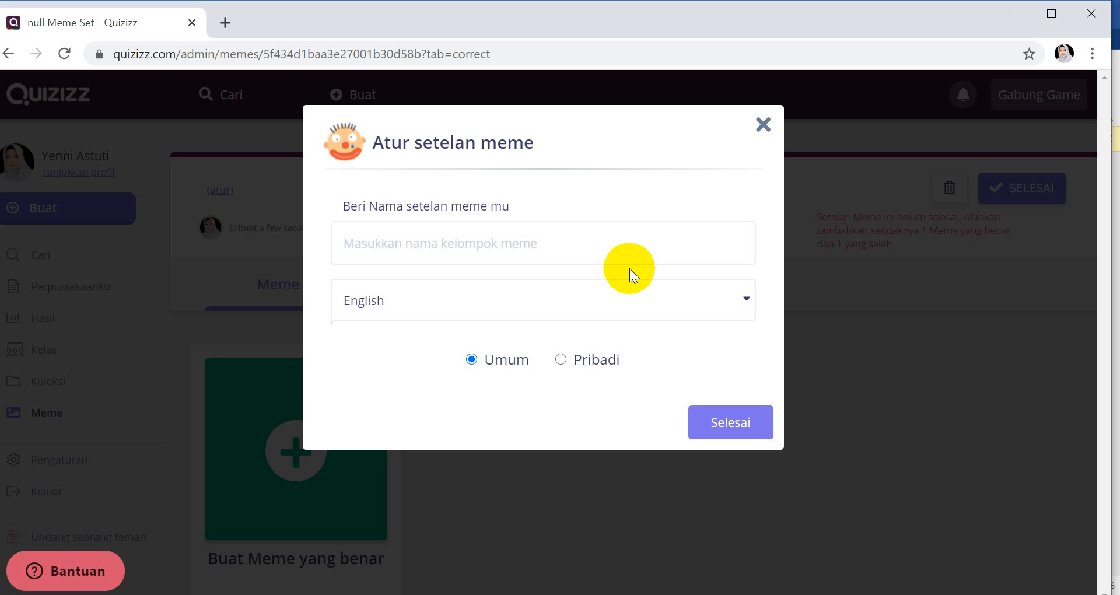
pyautogui.click(492, 250)
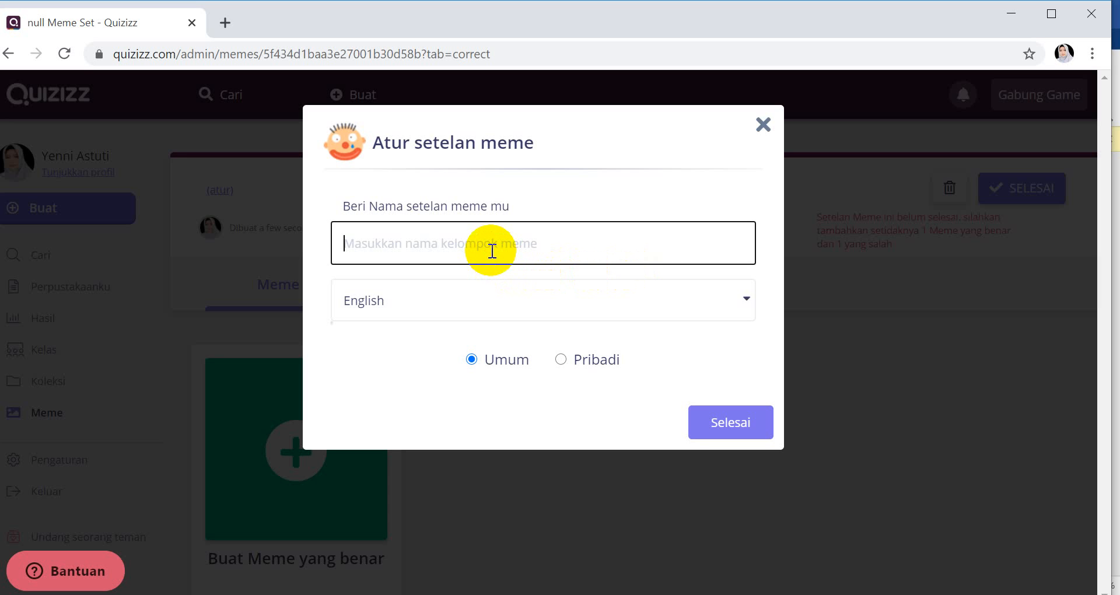
pyautogui.write('Meme')
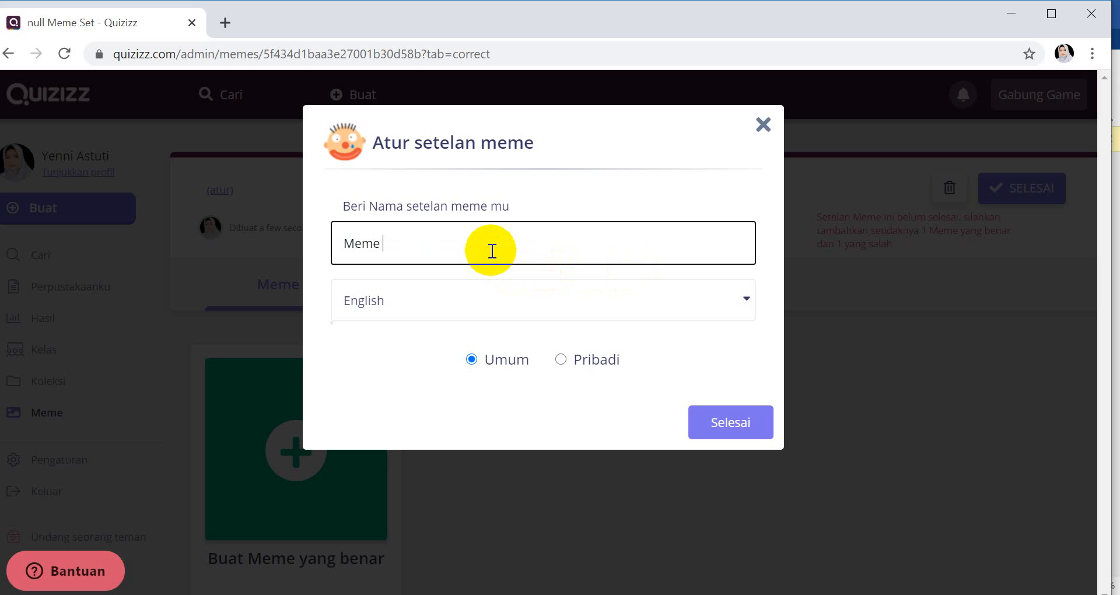
pyautogui.write(' Yenni')
# - Choose English as the meme set's language, keep it public (Umum), and finish the set's settings
pyautogui.click(745, 300)
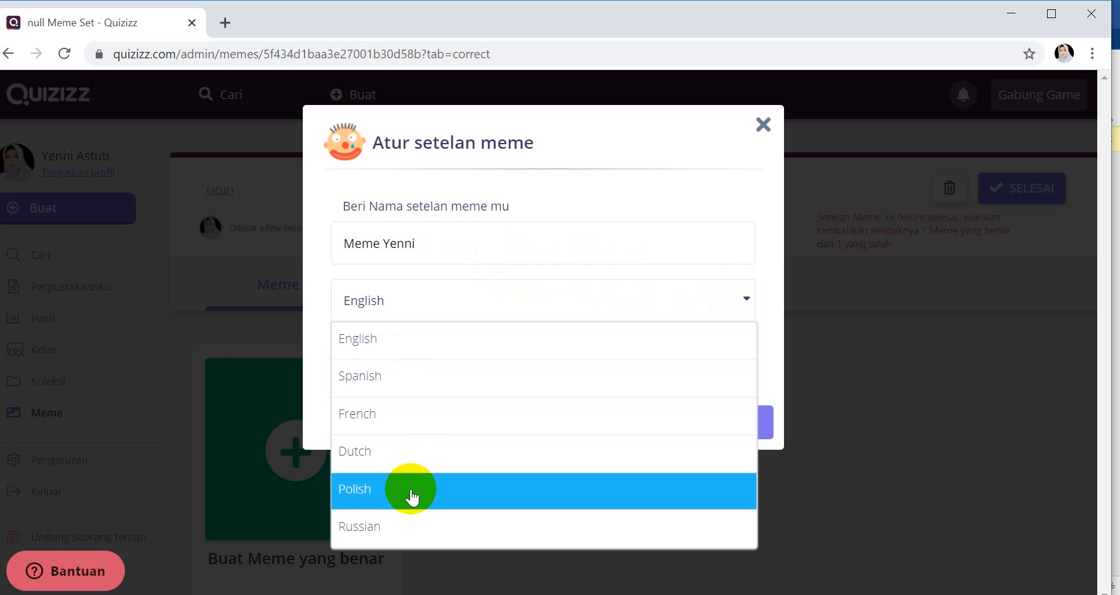
pyautogui.click(376, 338)
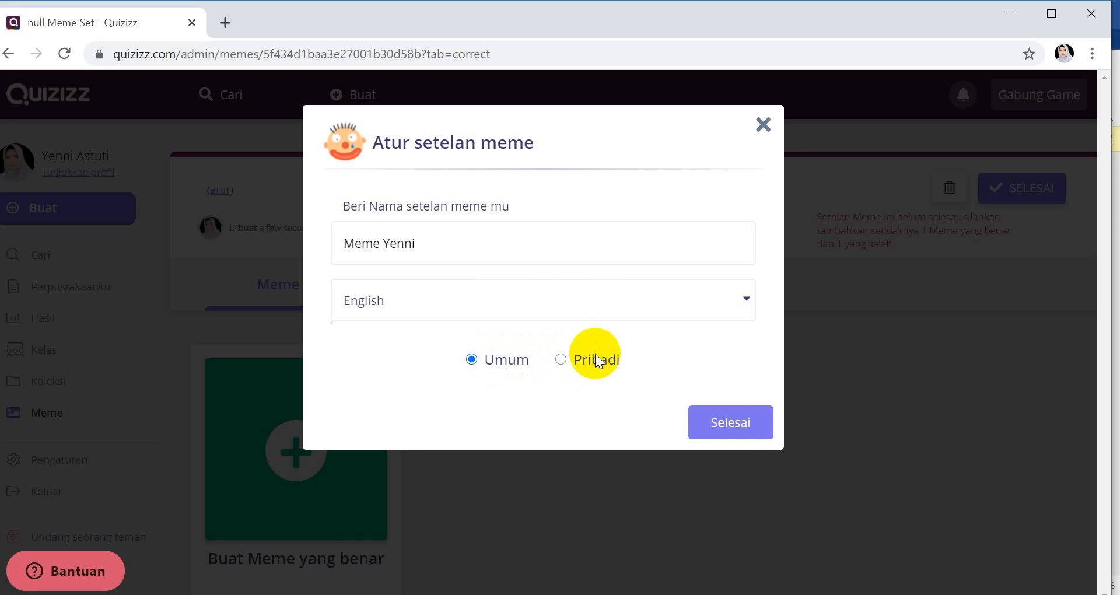
pyautogui.click(507, 360)
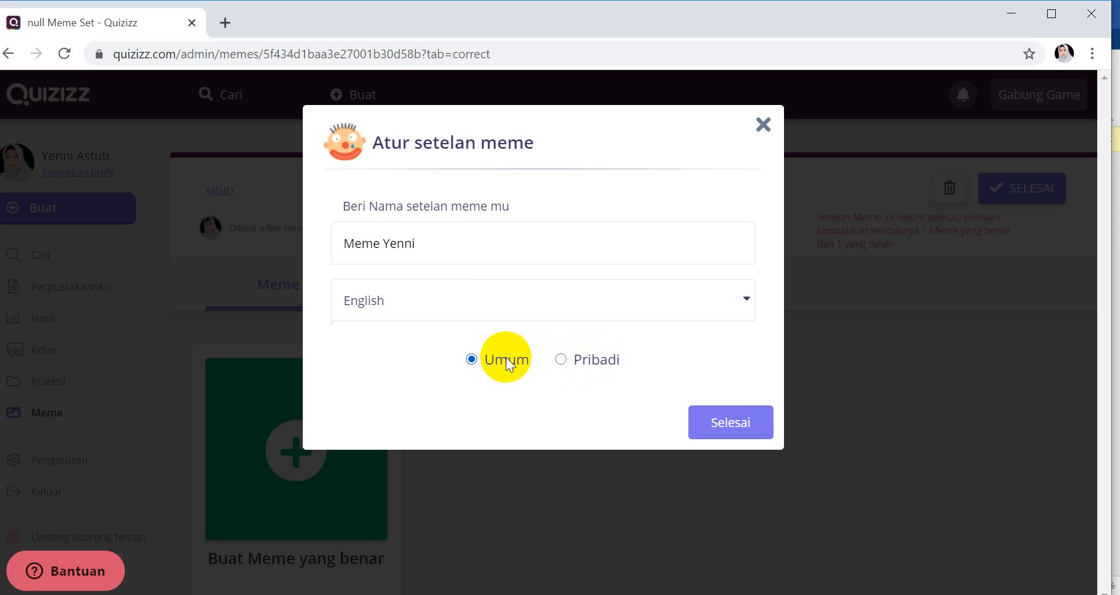
pyautogui.click(723, 423)
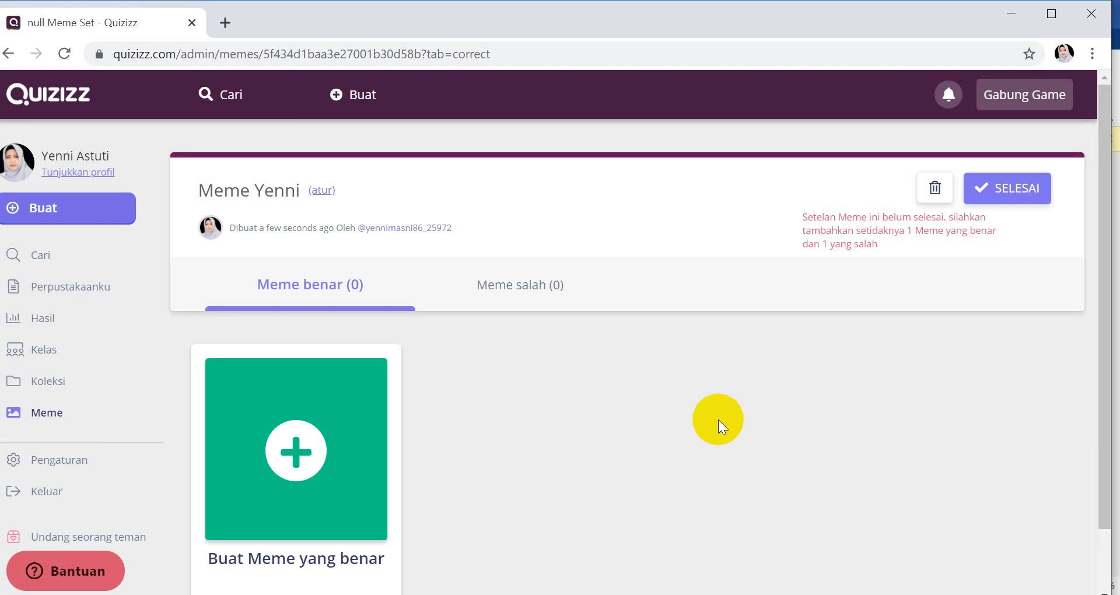
# - Start a correct-answer meme and load the image WhatsApp_Image_2020-08-10_at_21.19.27__4_-removebg-preview from the Diklat Quizizz folder
pyautogui.scroll(-2, 554, 452)
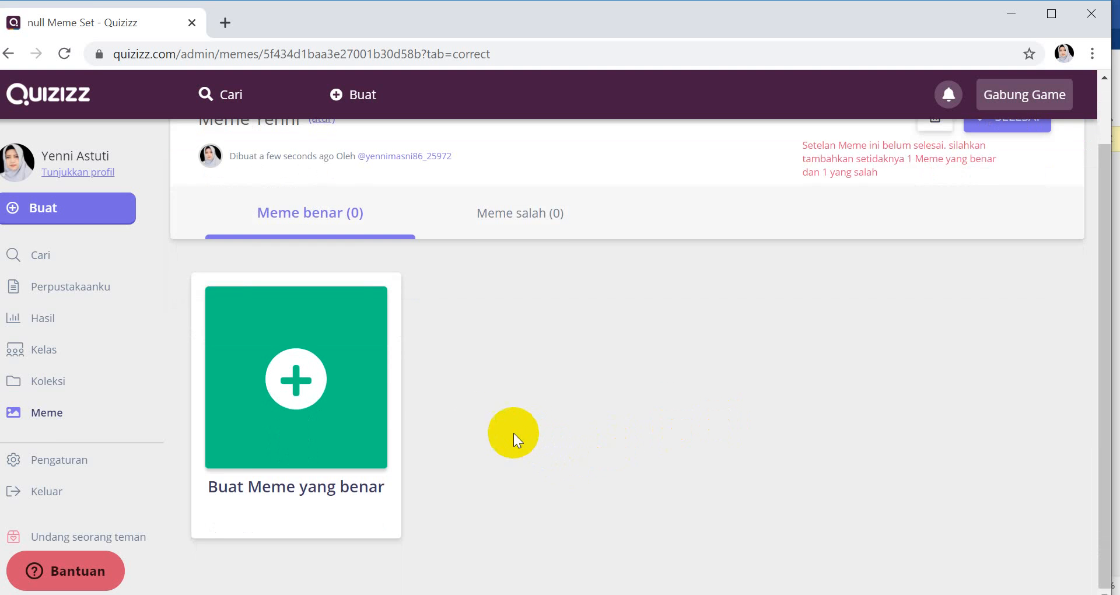
pyautogui.click(297, 382)
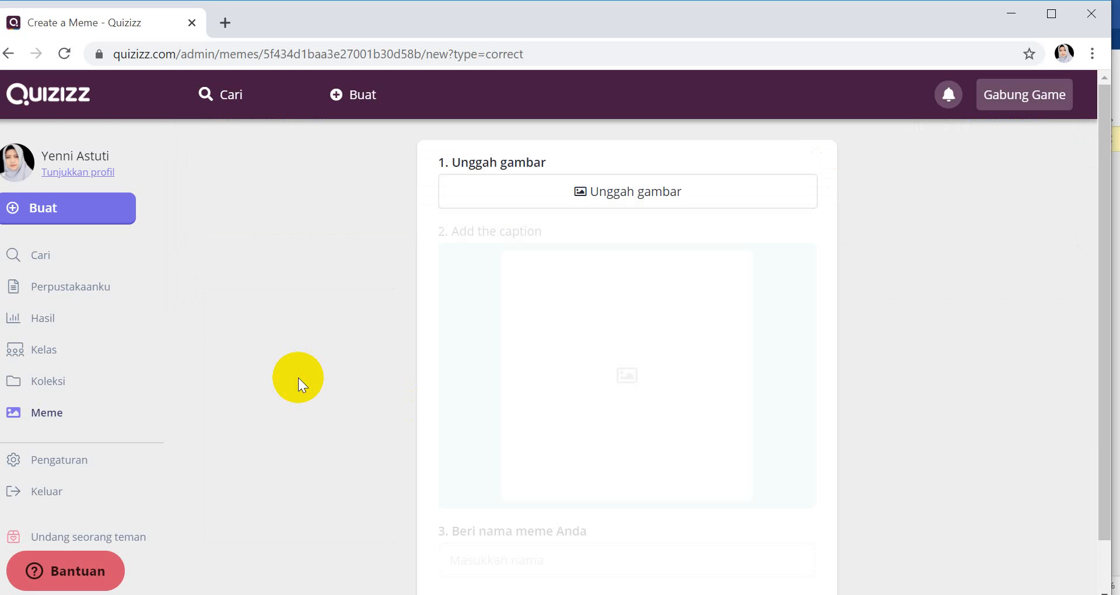
pyautogui.click(639, 195)
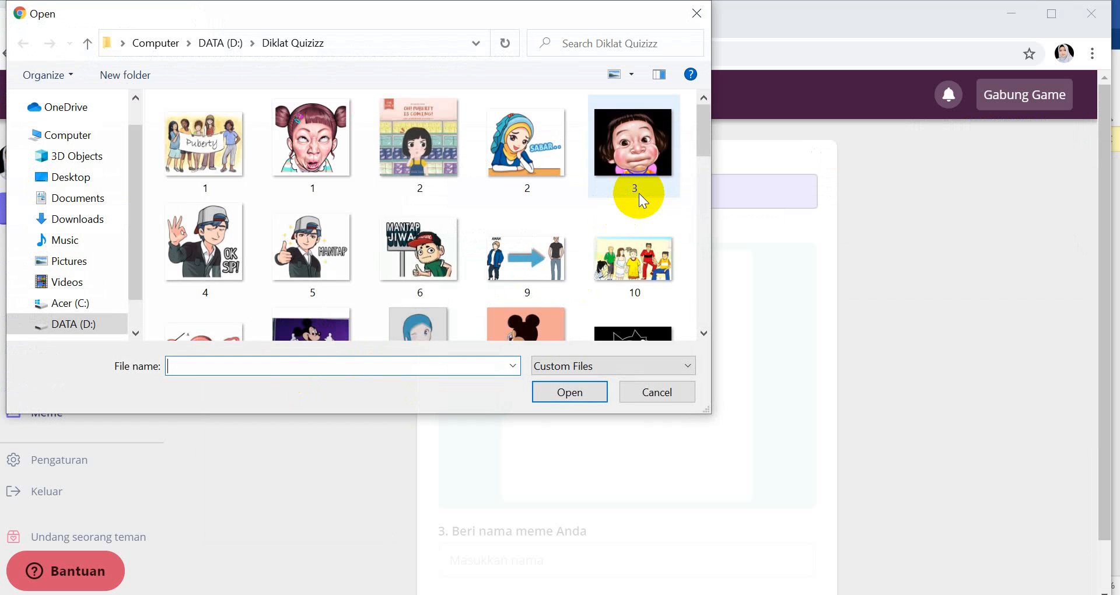
pyautogui.scroll(-5, 429, 267)
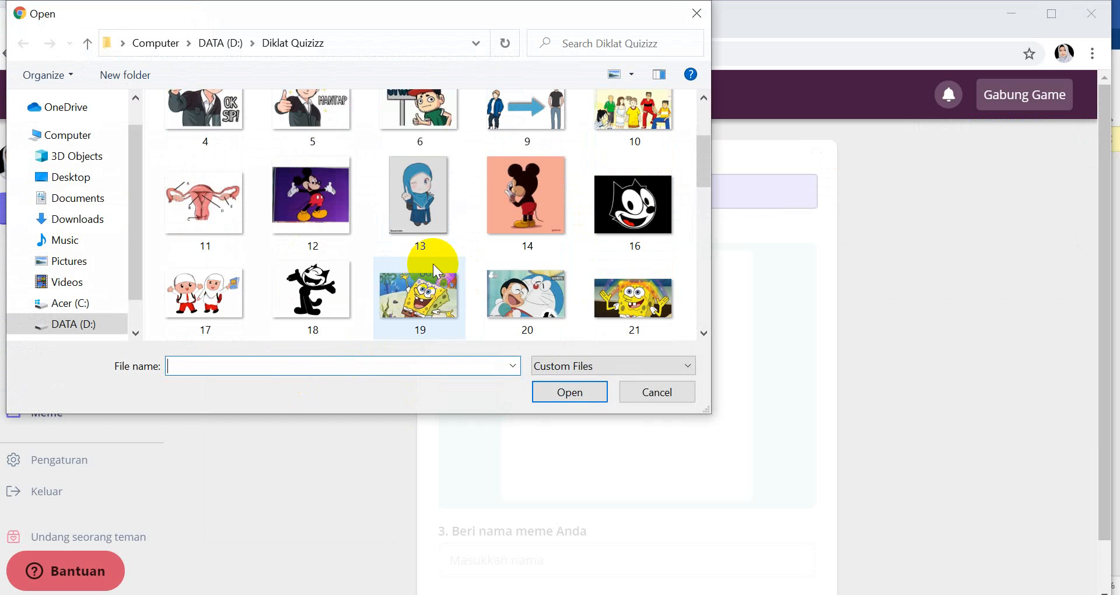
pyautogui.scroll(-3, 434, 268)
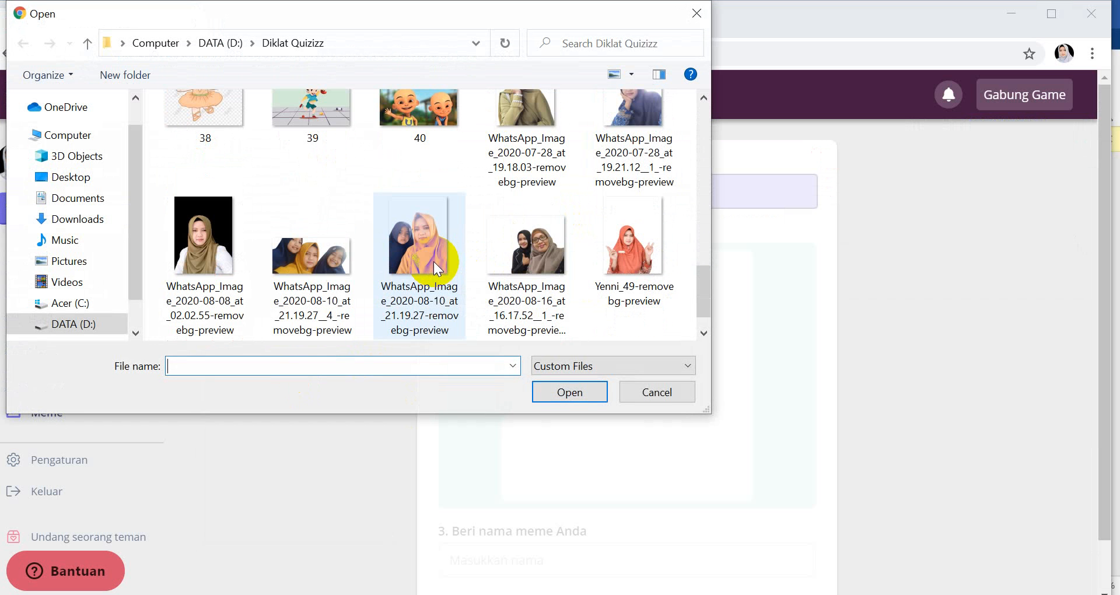
pyautogui.click(344, 255)
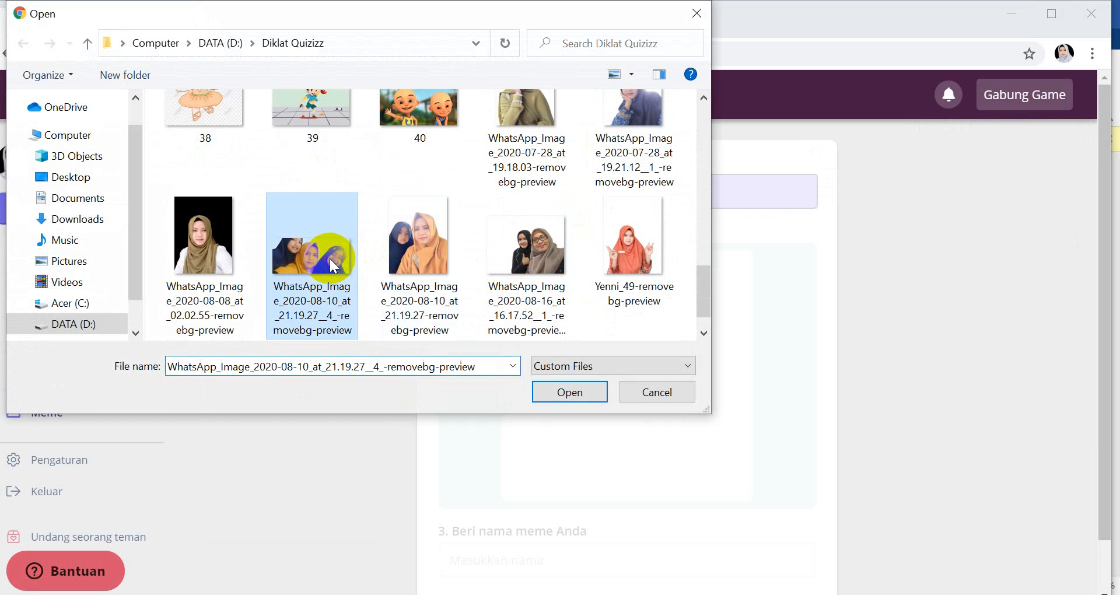
pyautogui.click(569, 392)
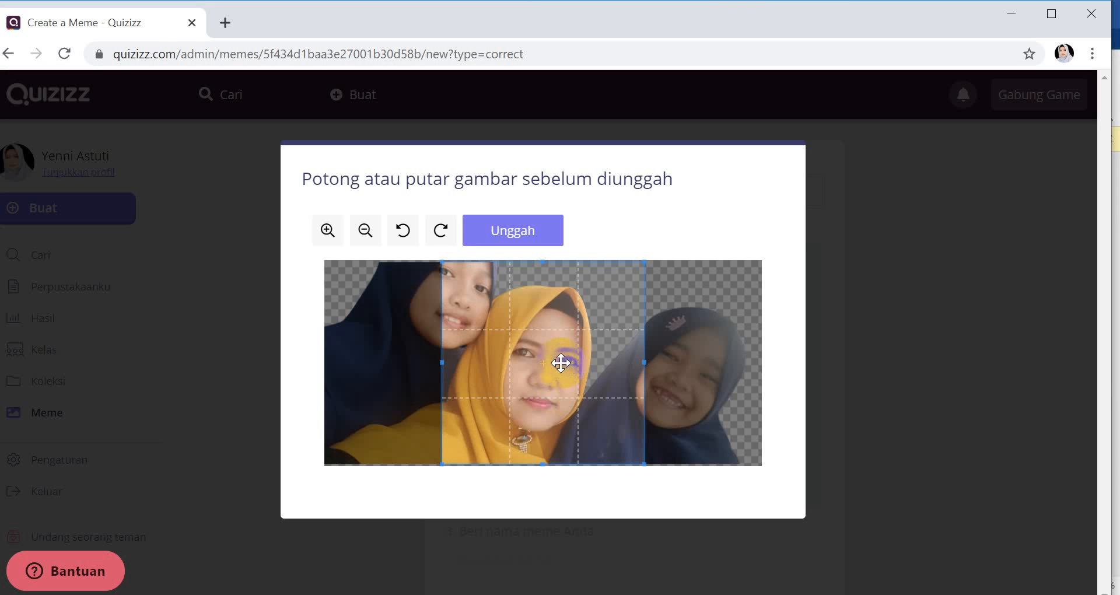
# - Crop the photo to a square around the face of the child on its right side and upload it
pyautogui.moveTo(563, 362); pyautogui.dragTo(670, 371)
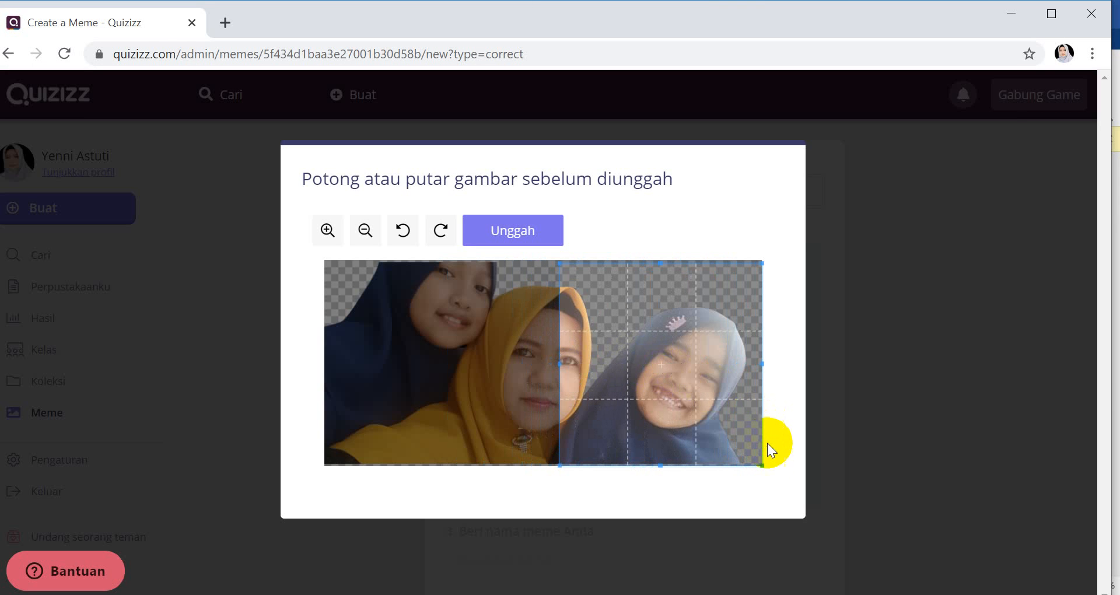
pyautogui.moveTo(763, 462); pyautogui.dragTo(674, 405)
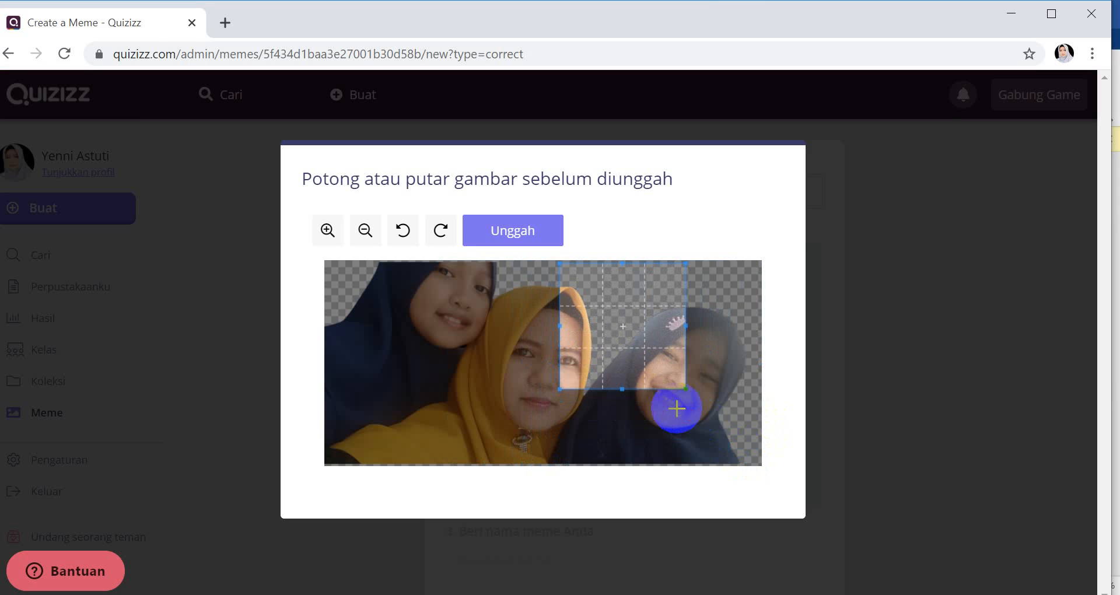
pyautogui.moveTo(635, 342); pyautogui.dragTo(697, 380)
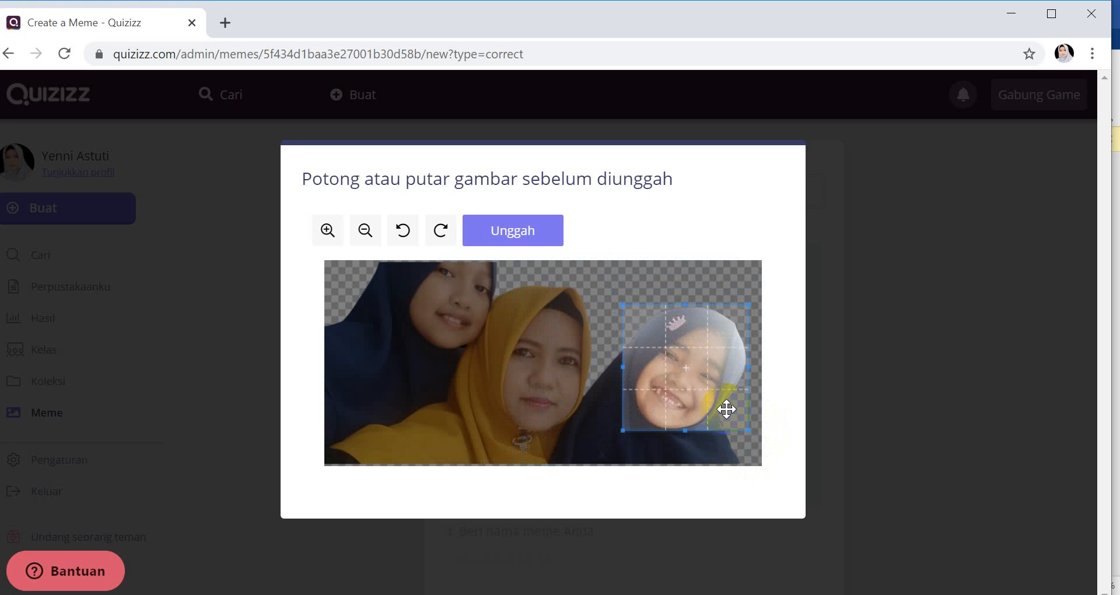
pyautogui.moveTo(748, 433); pyautogui.dragTo(762, 453)
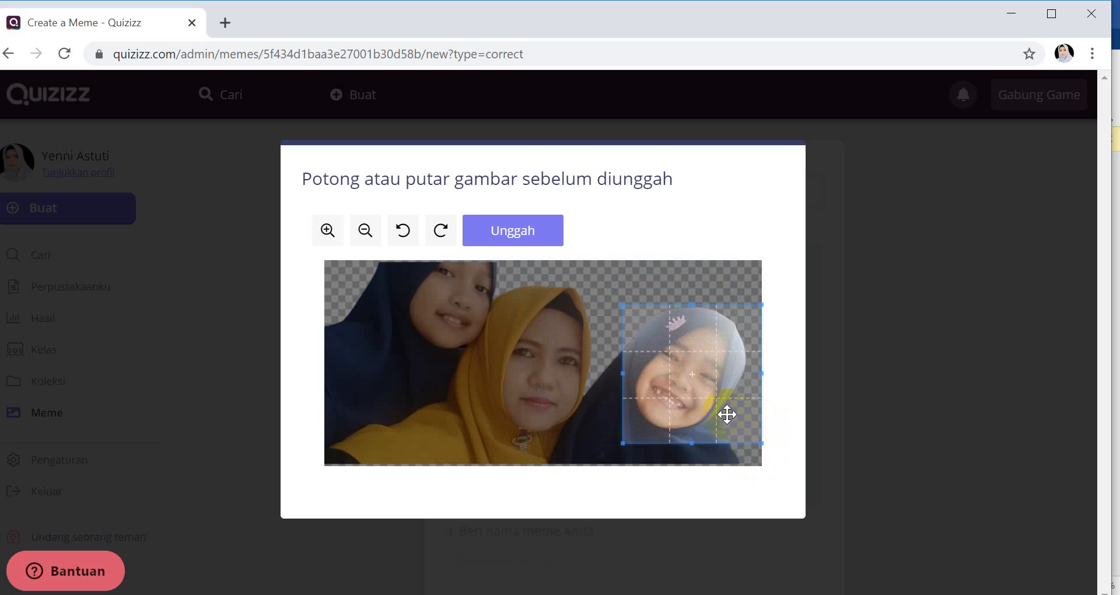
pyautogui.moveTo(725, 415); pyautogui.dragTo(714, 405)
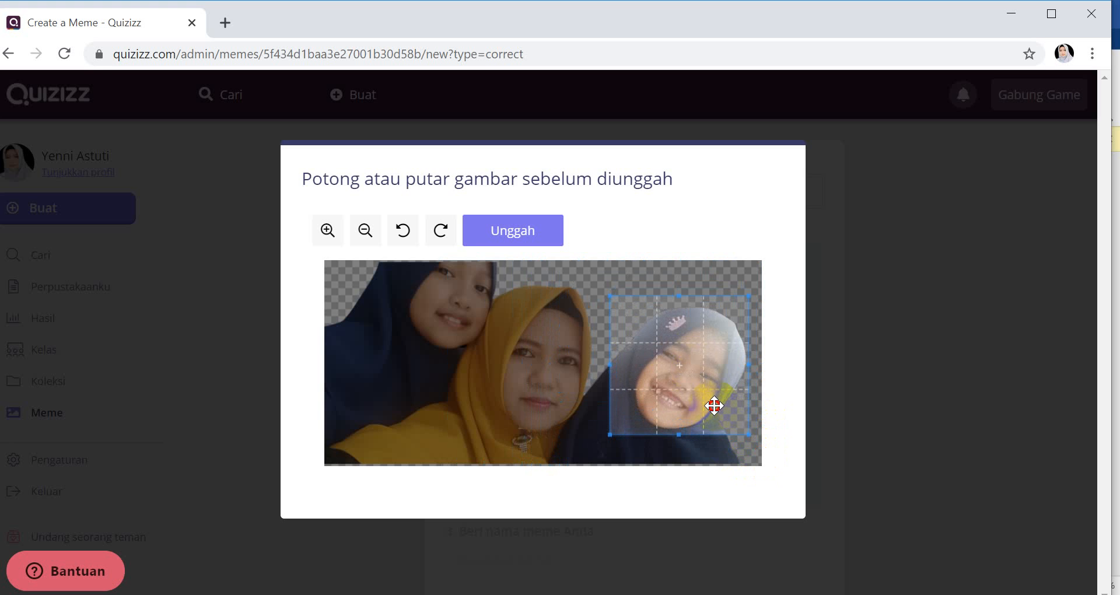
pyautogui.moveTo(714, 405); pyautogui.dragTo(714, 405)
pyautogui.click(522, 231)
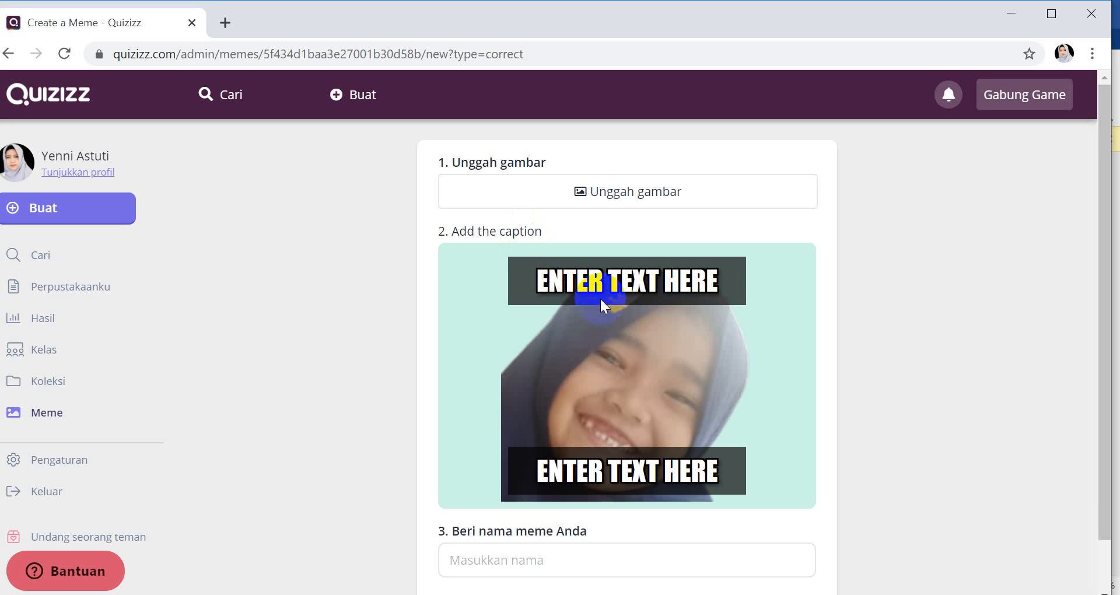
# - Caption the meme with "MANTAP..." above and "KAKAK" below the face
pyautogui.click(608, 276)
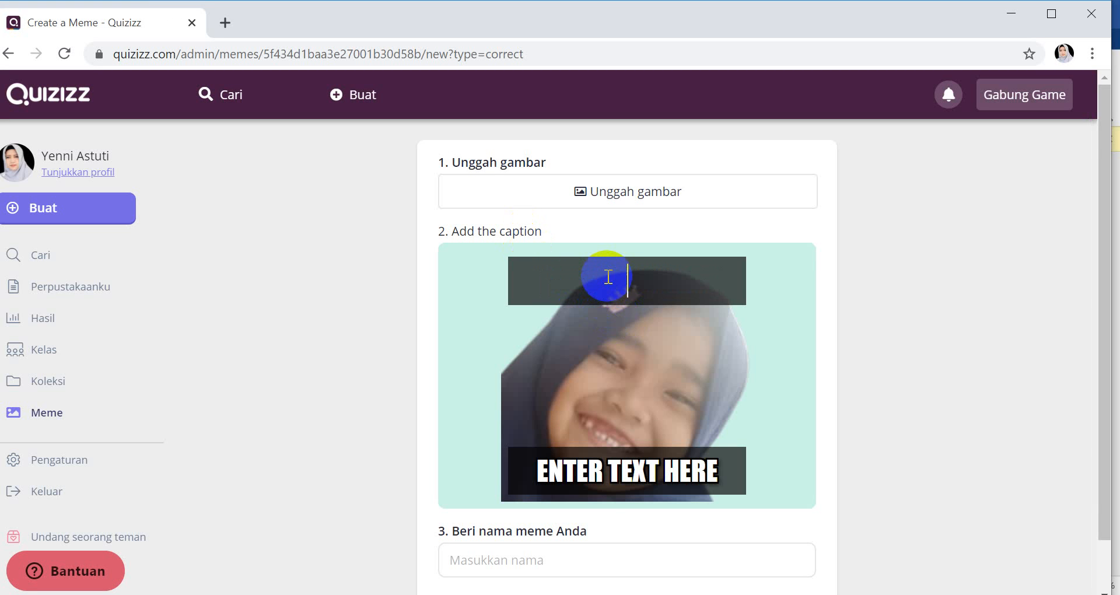
pyautogui.write('MANTAP')
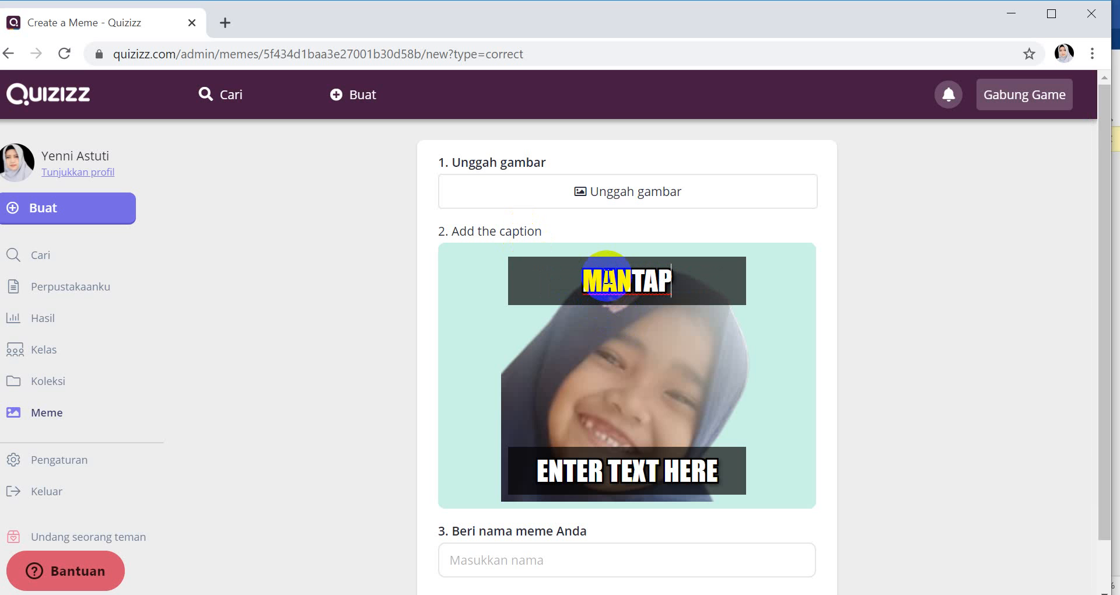
pyautogui.write('...')
pyautogui.click(641, 475)
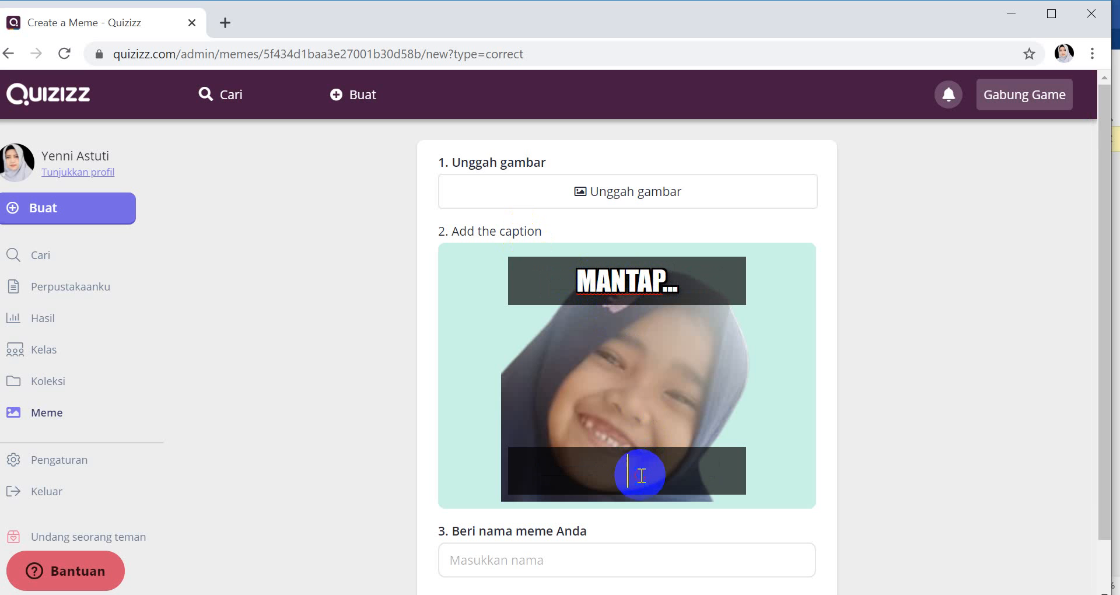
pyautogui.write('KAKAK')
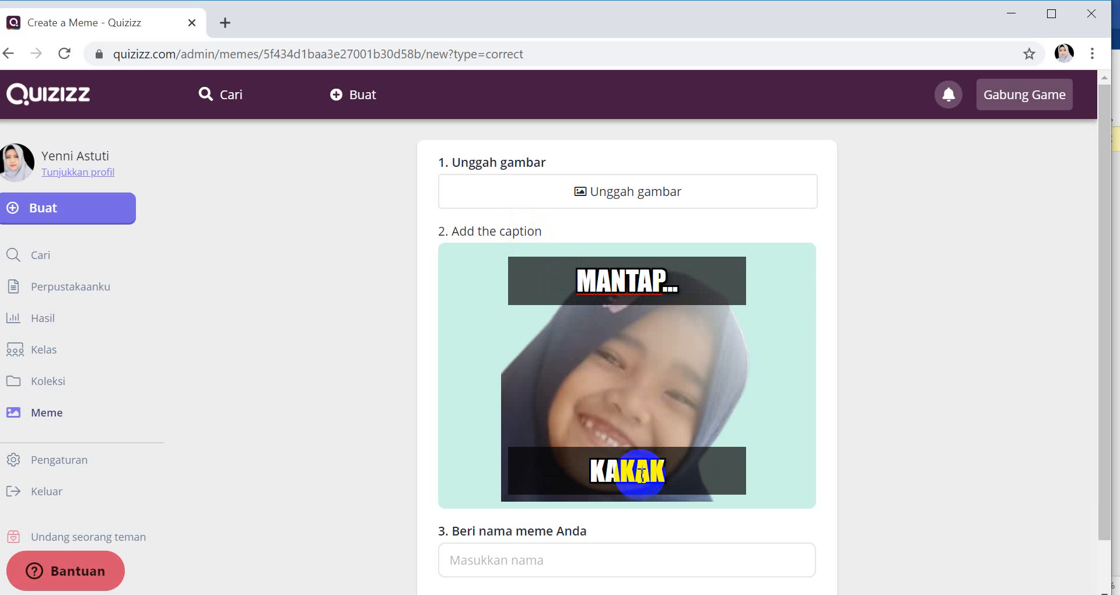
# - Change the meme's upper caption to "MANTAP" and its lower caption to "KAKAK..."
pyautogui.click(699, 288)
pyautogui.press('BackSpace')
pyautogui.press('BackSpace')
pyautogui.press('BackSpace')
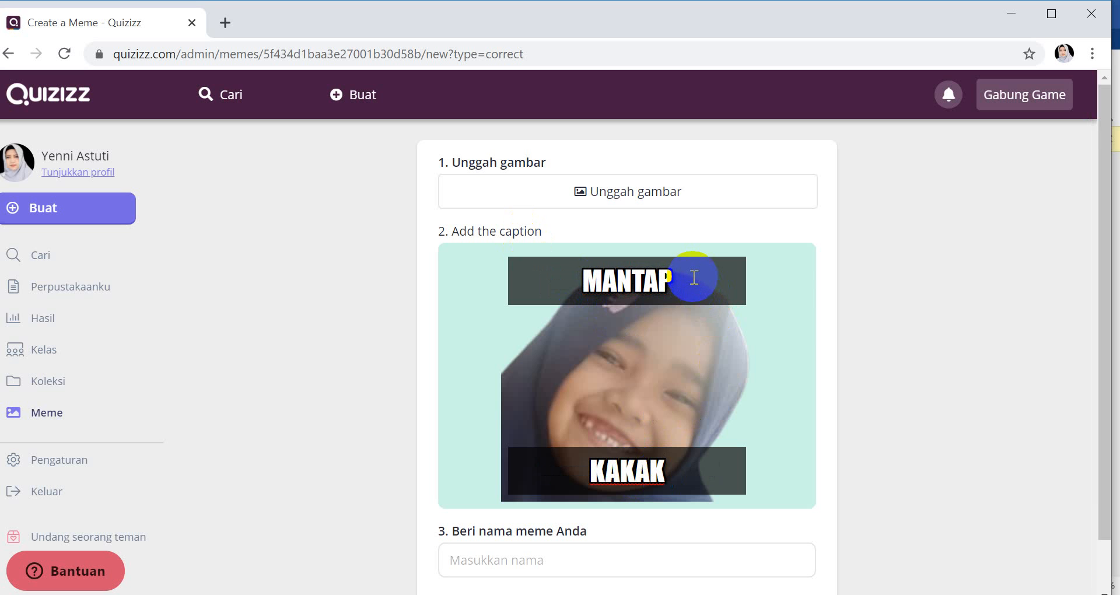
pyautogui.click(698, 467)
pyautogui.write('...')
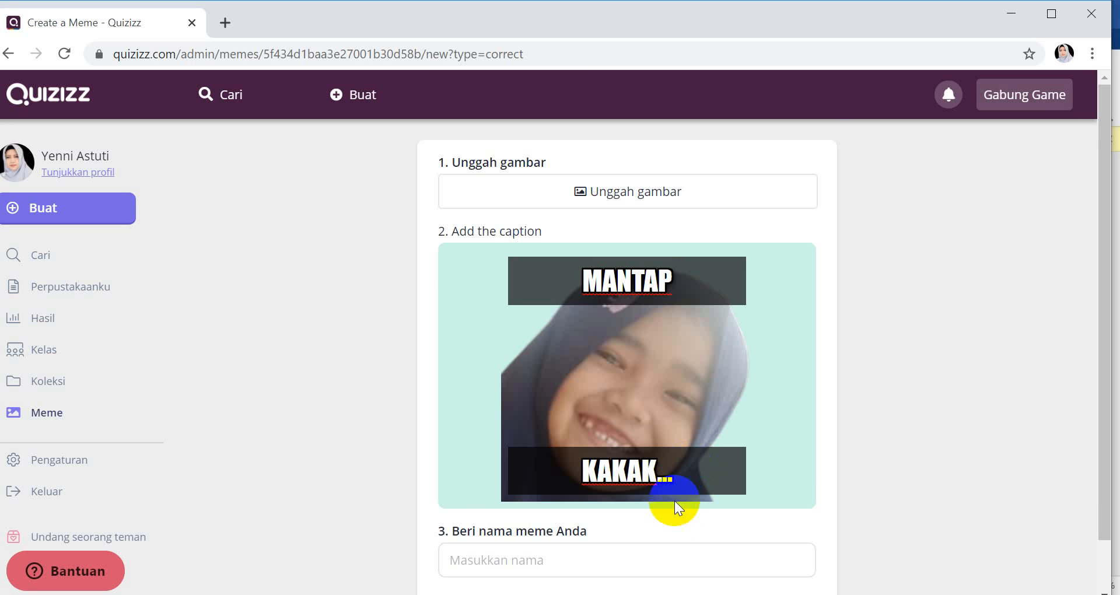
# - Name the meme "Meme Benar 1" and save it to the meme set
pyautogui.scroll(-1, 638, 541)
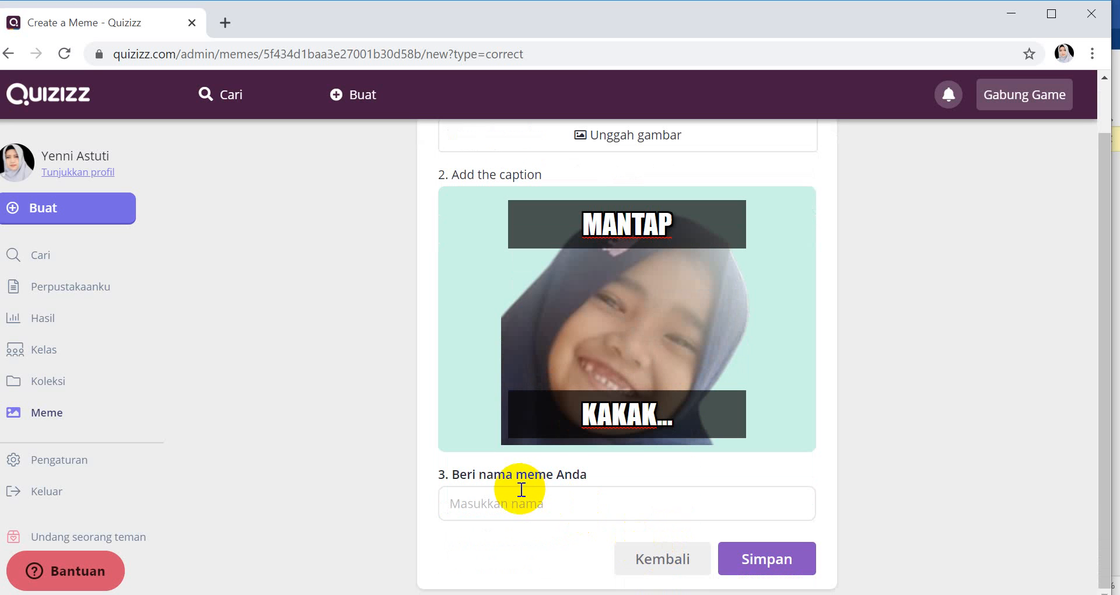
pyautogui.click(537, 500)
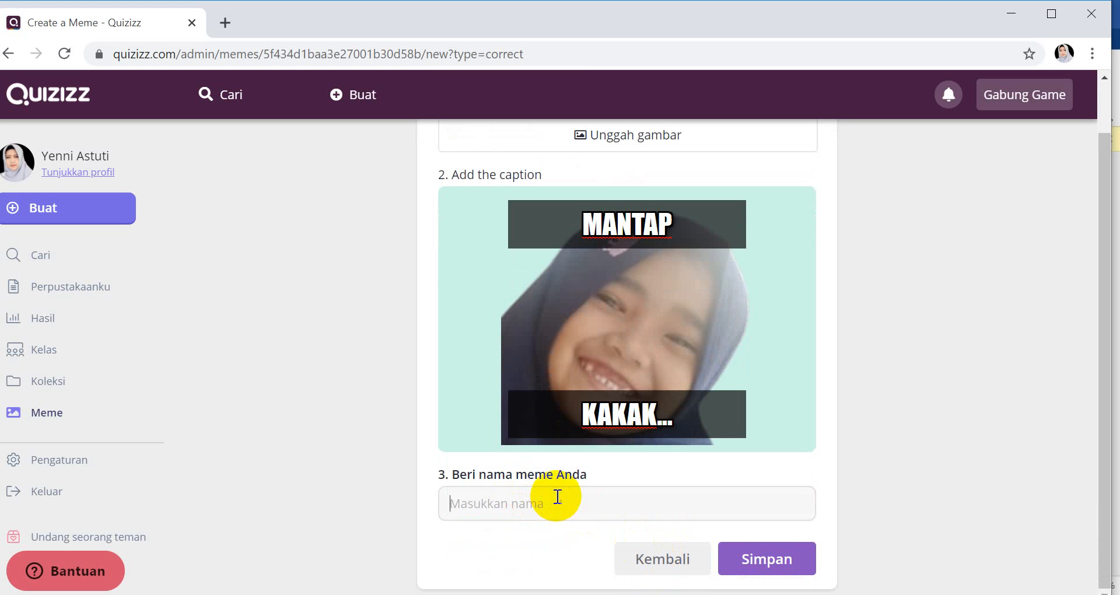
pyautogui.write('Meme Benar 1')
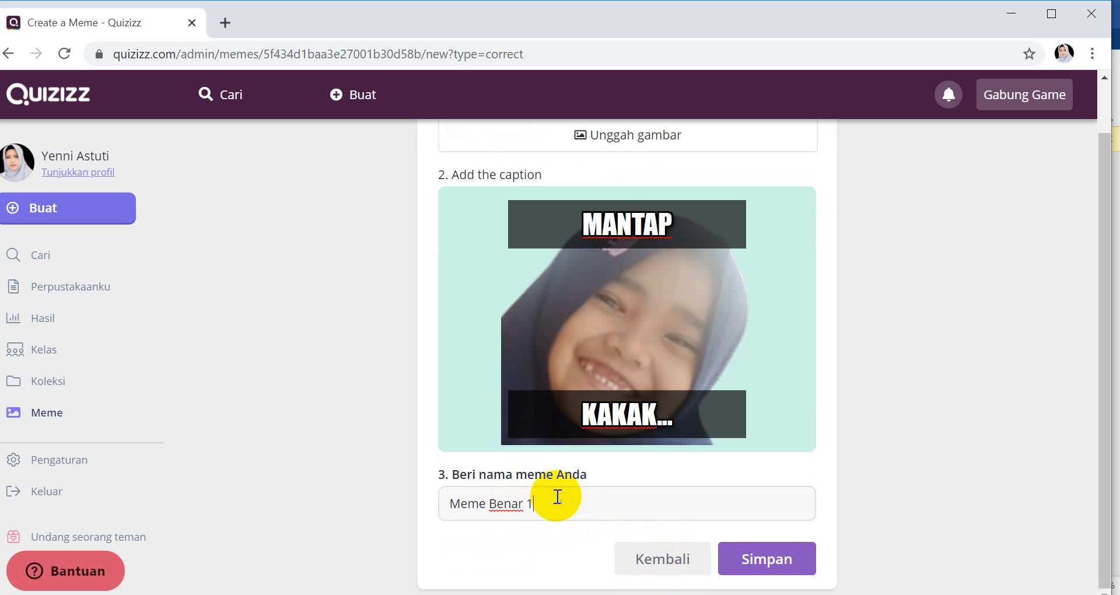
pyautogui.click(762, 558)
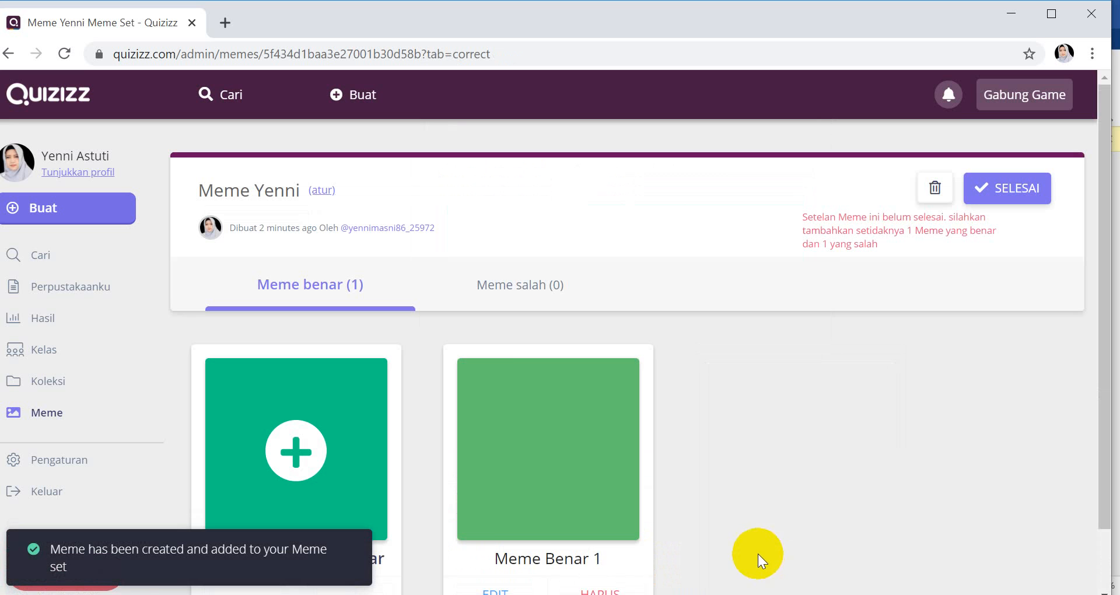
# - Start another correct-answer meme and load the thumbs-up portrait in the orange headscarf, the last image in the Diklat Quizizz folder
pyautogui.scroll(-1, 642, 523)
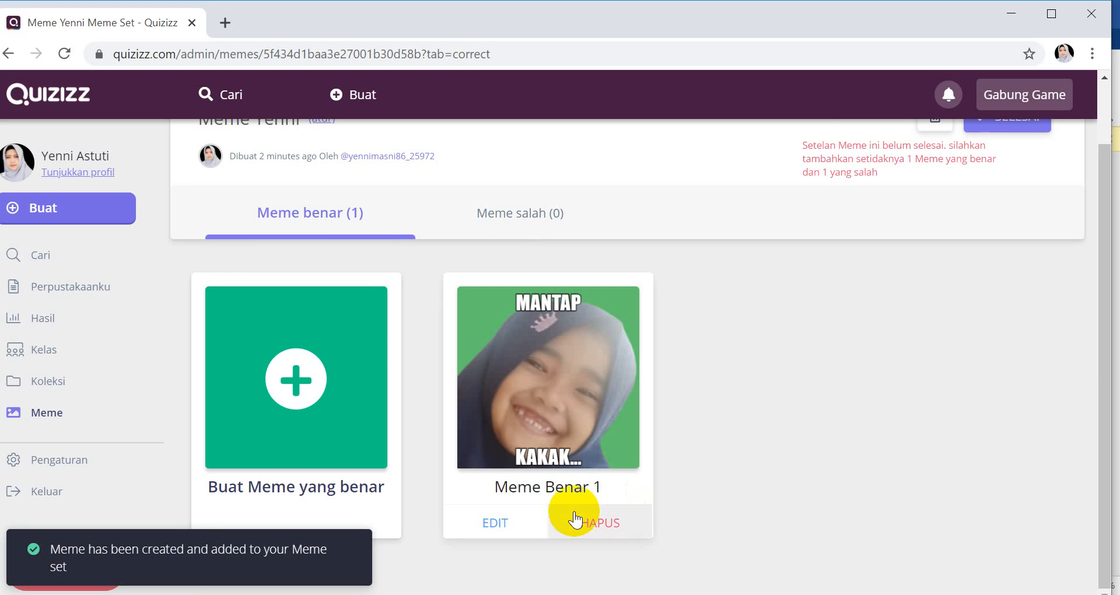
pyautogui.click(317, 407)
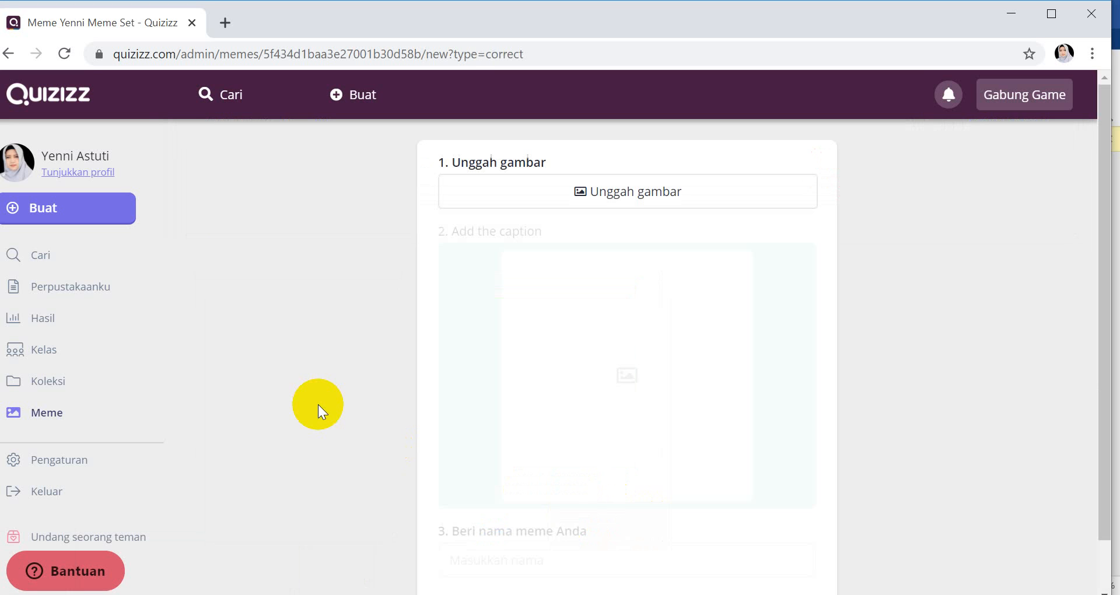
pyautogui.click(621, 191)
pyautogui.scroll(-6, 604, 233)
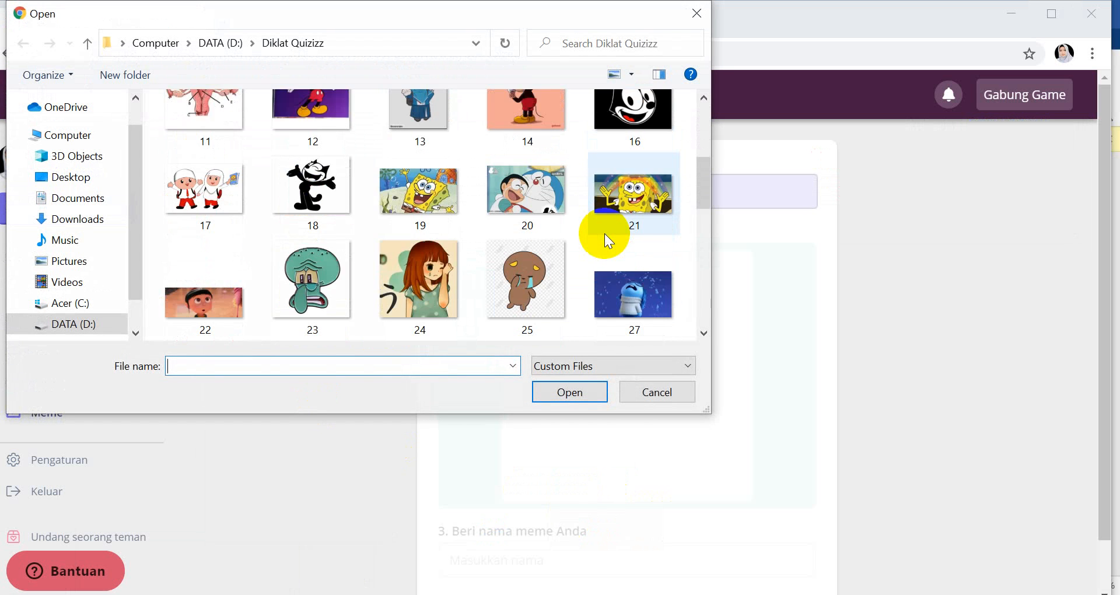
pyautogui.scroll(-5, 604, 234)
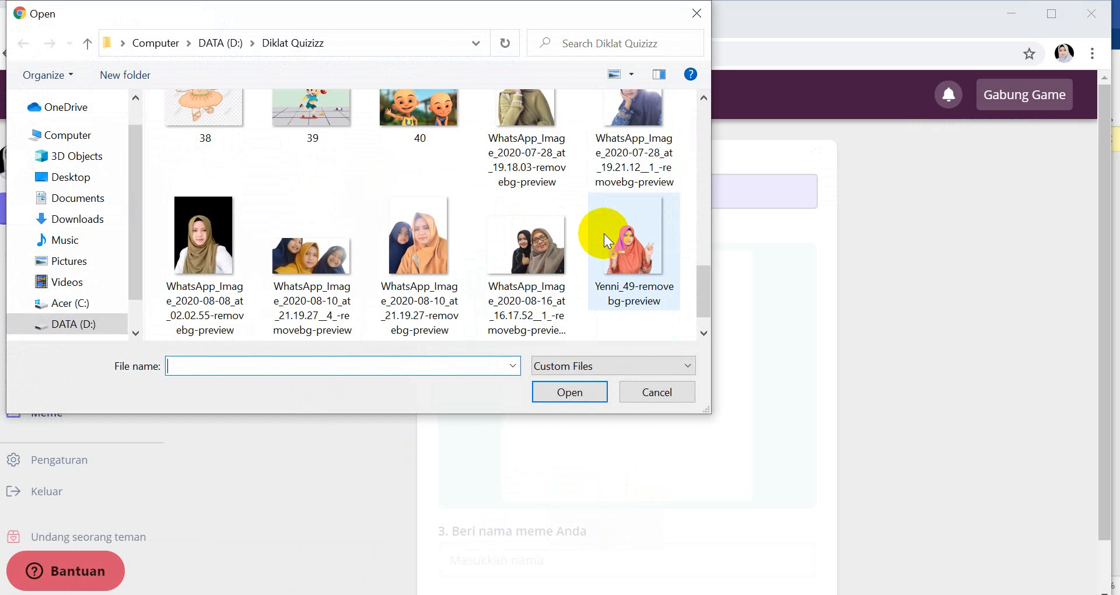
pyautogui.scroll(-2, 603, 233)
pyautogui.click(203, 285)
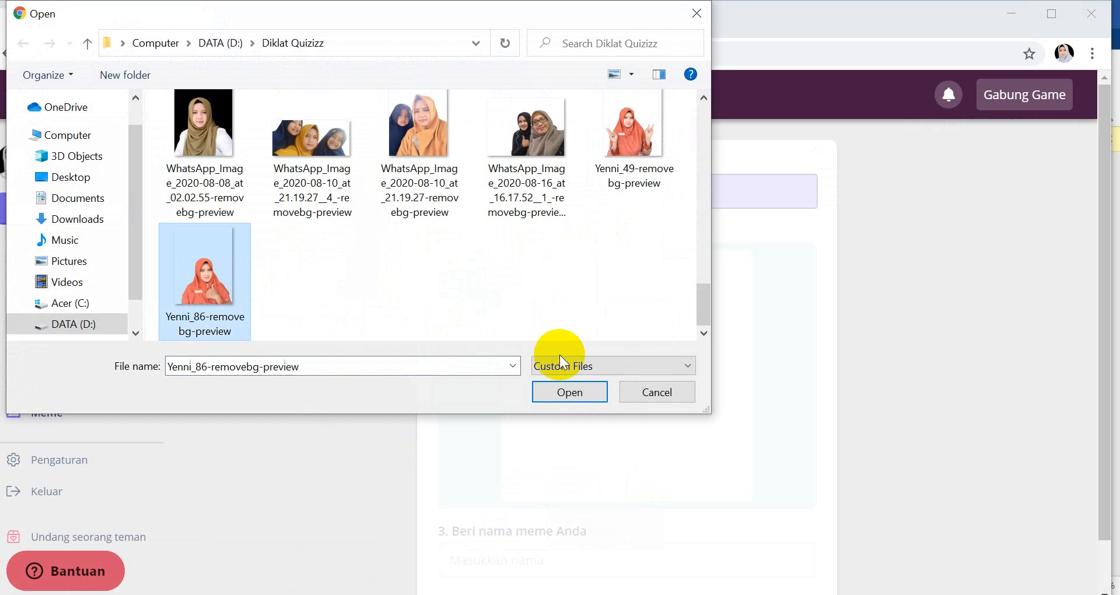
pyautogui.click(574, 392)
# - Crop the portrait to a smaller square fitted closely around the woman and her raised thumb, and upload it
pyautogui.scroll(-5, 607, 417)
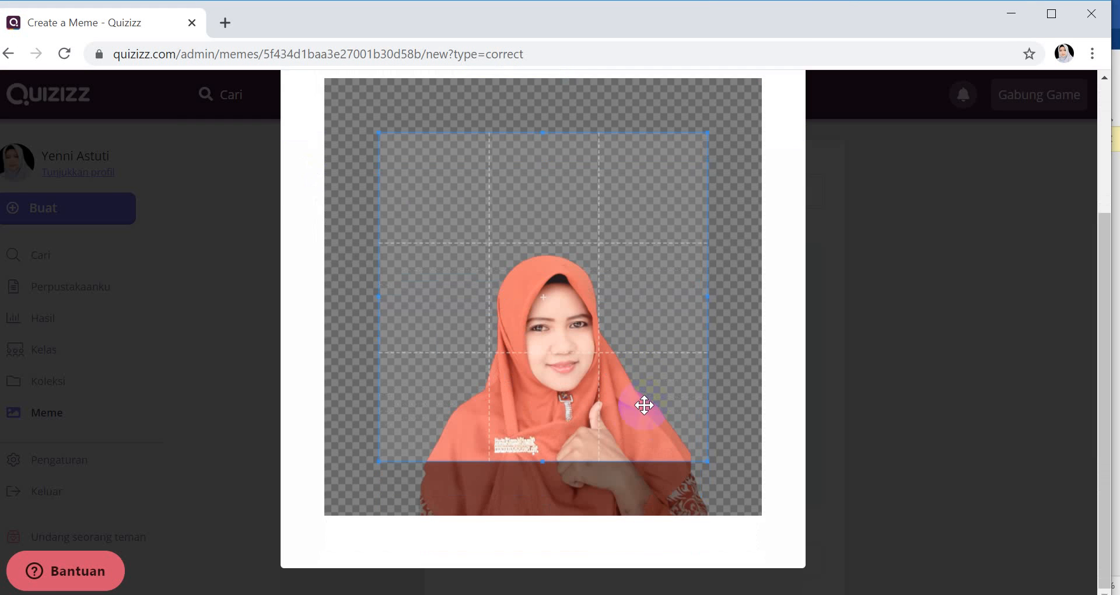
pyautogui.moveTo(624, 243); pyautogui.dragTo(622, 301)
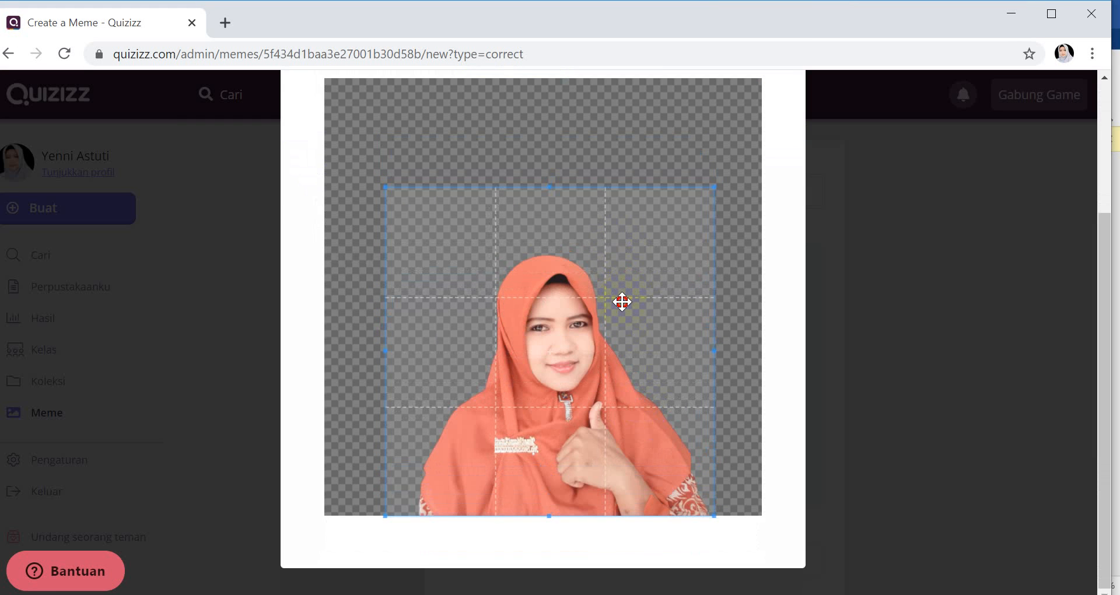
pyautogui.moveTo(710, 179); pyautogui.dragTo(677, 245)
pyautogui.moveTo(536, 376); pyautogui.dragTo(577, 370)
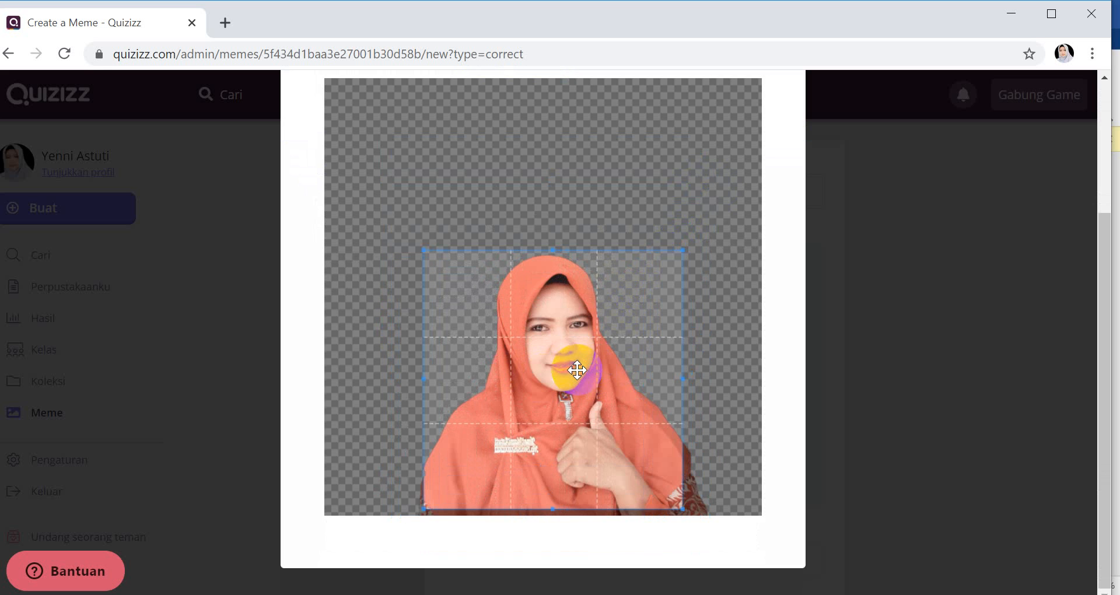
pyautogui.scroll(3, 584, 373)
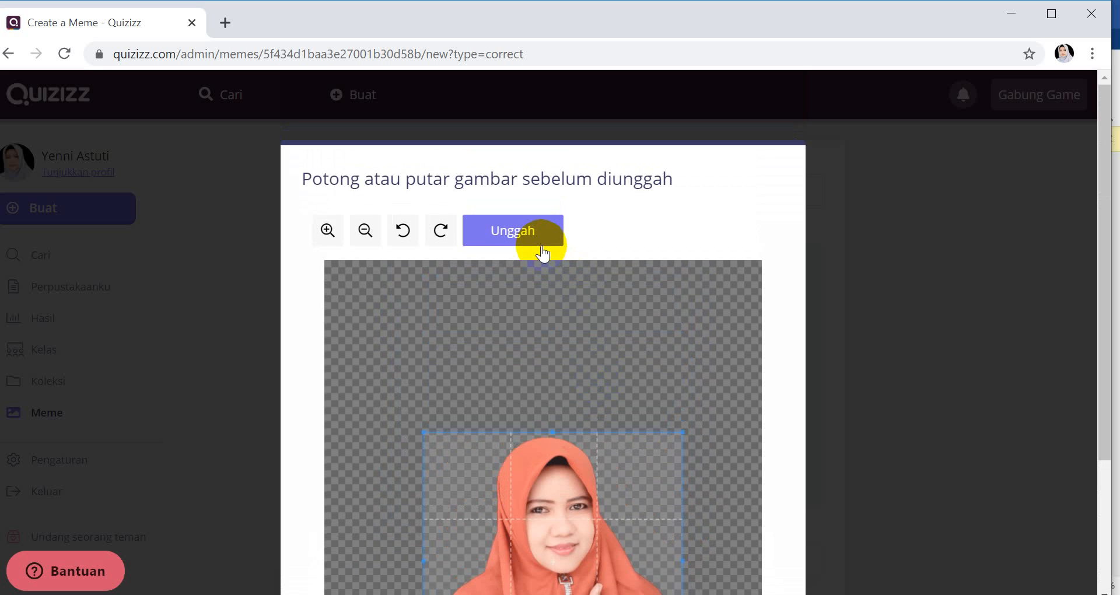
pyautogui.click(536, 233)
# - Caption the thumbs-up meme with "JEMPOL" above and "DEH..." below
pyautogui.click(633, 281)
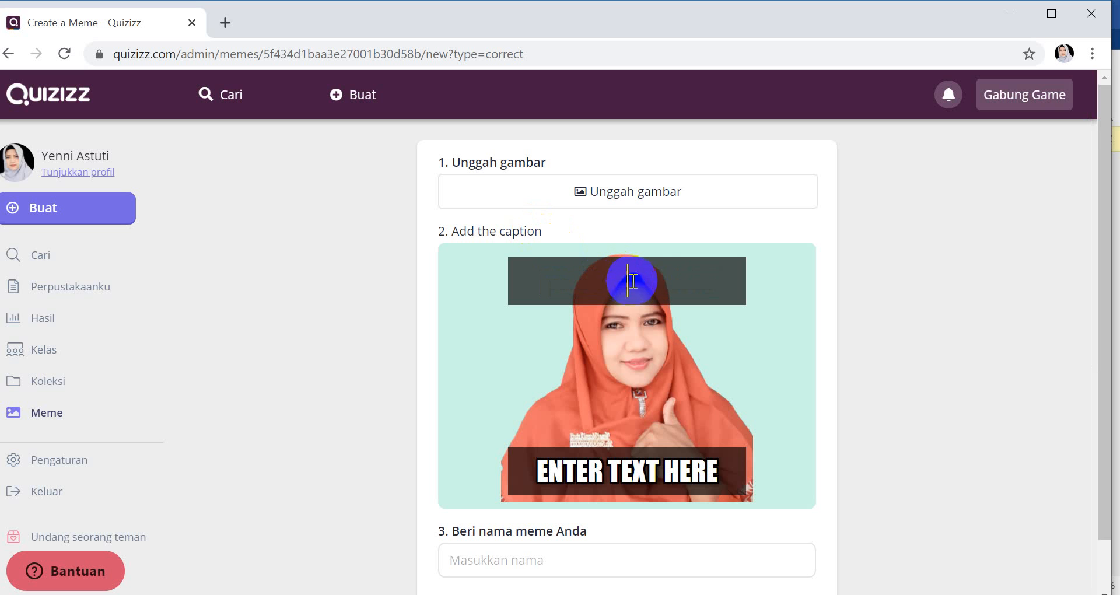
pyautogui.write('JEM')
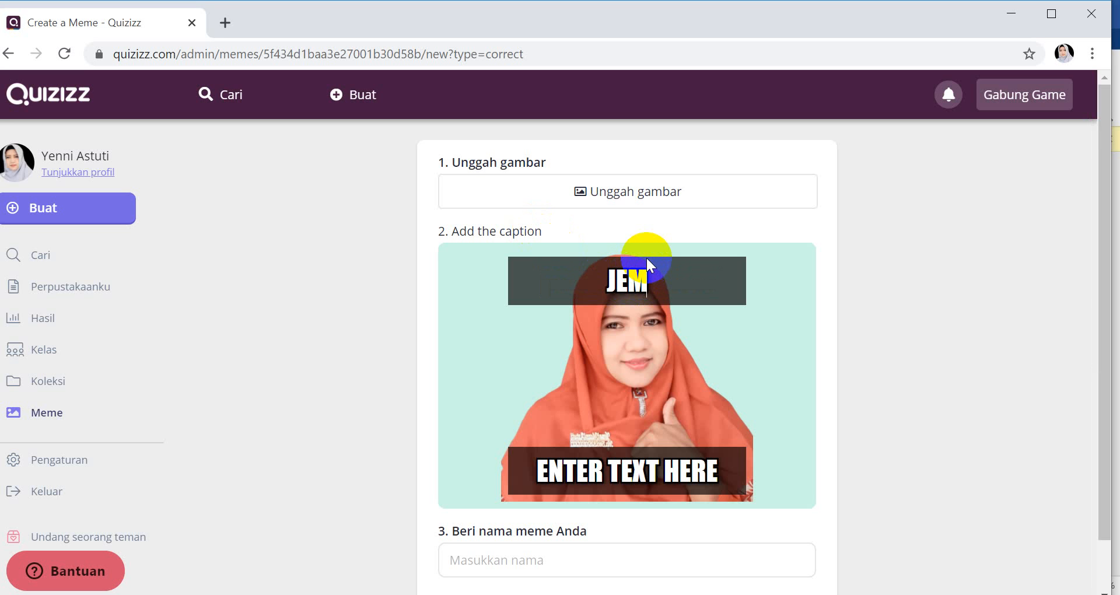
pyautogui.write('POL')
pyautogui.click(691, 480)
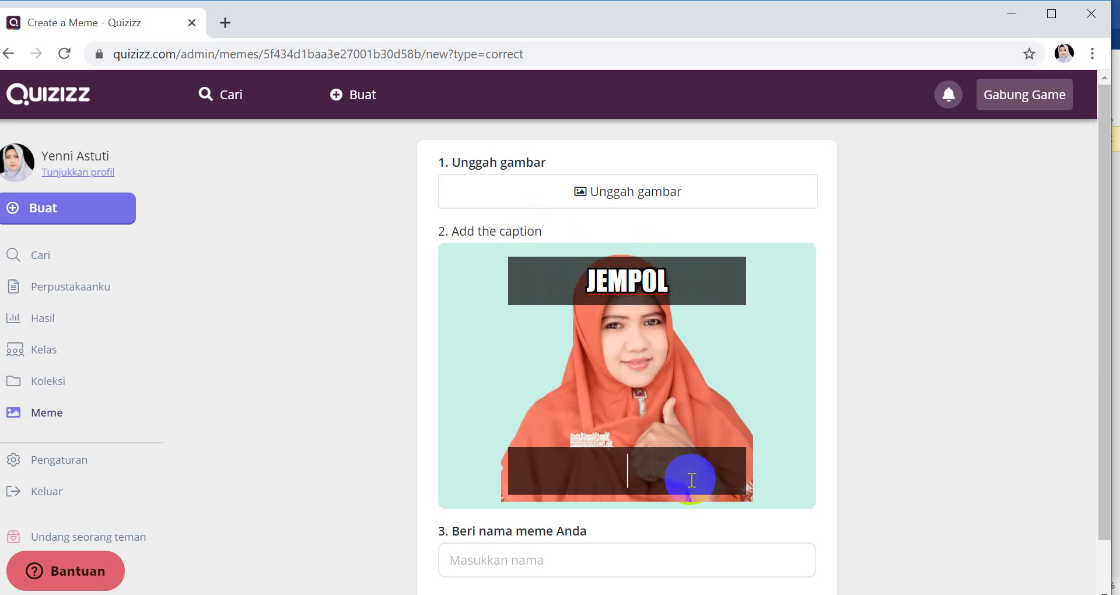
pyautogui.write('DEH...')
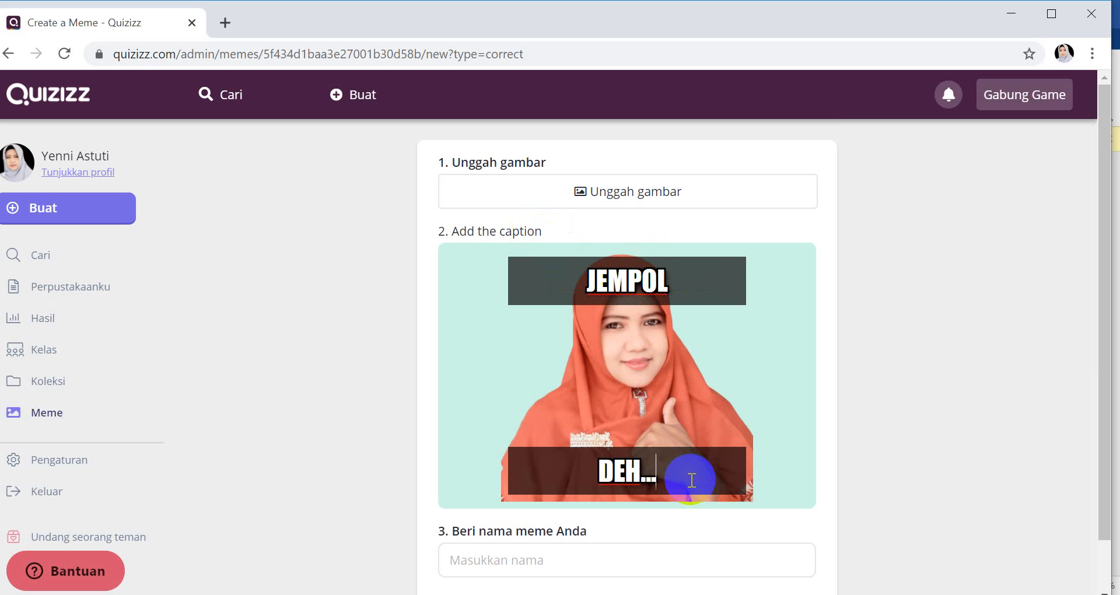
# - Name the meme "Meme Benar 2" and save it to the meme set
pyautogui.scroll(-1, 671, 484)
pyautogui.click(602, 501)
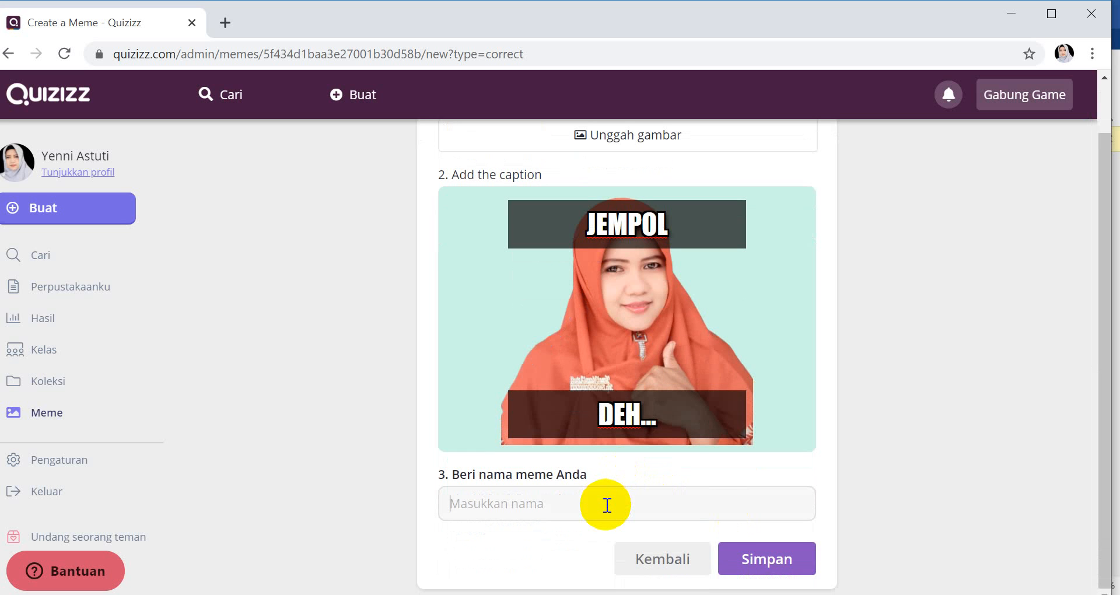
pyautogui.write('Meme Benar 2')
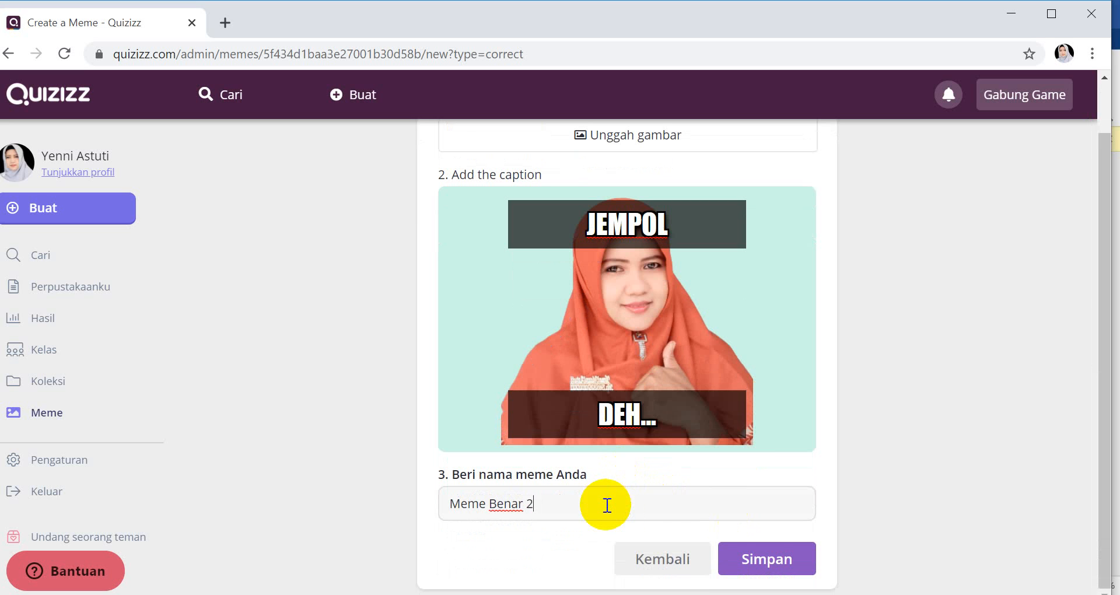
pyautogui.click(762, 558)
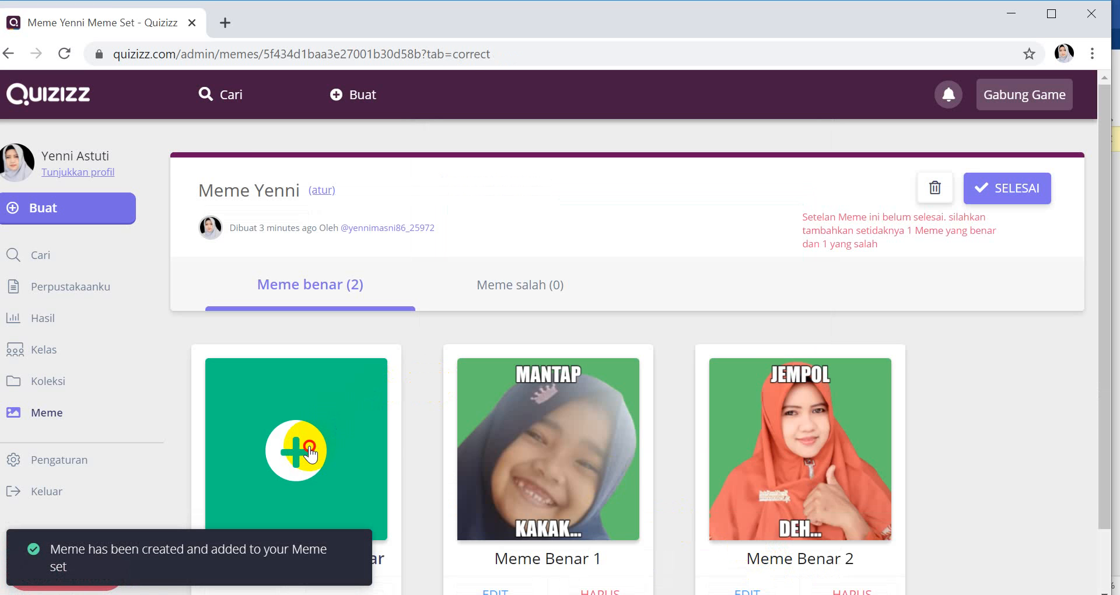
# - Start a third correct-answer meme and load the SpongeBob image 19 from the Diklat Quizizz folder
pyautogui.click(309, 445)
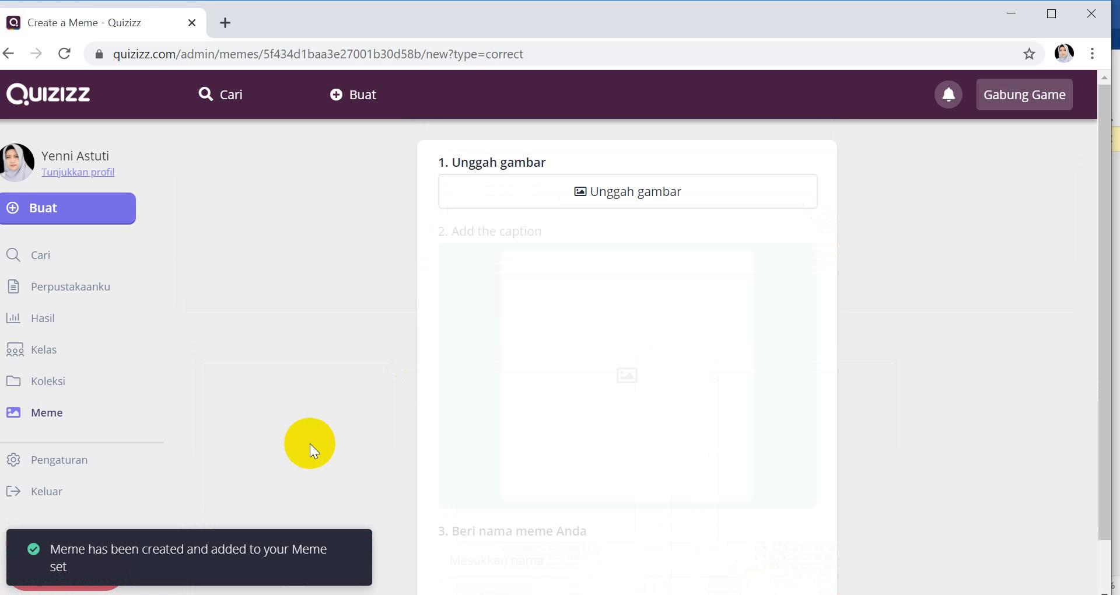
pyautogui.click(634, 193)
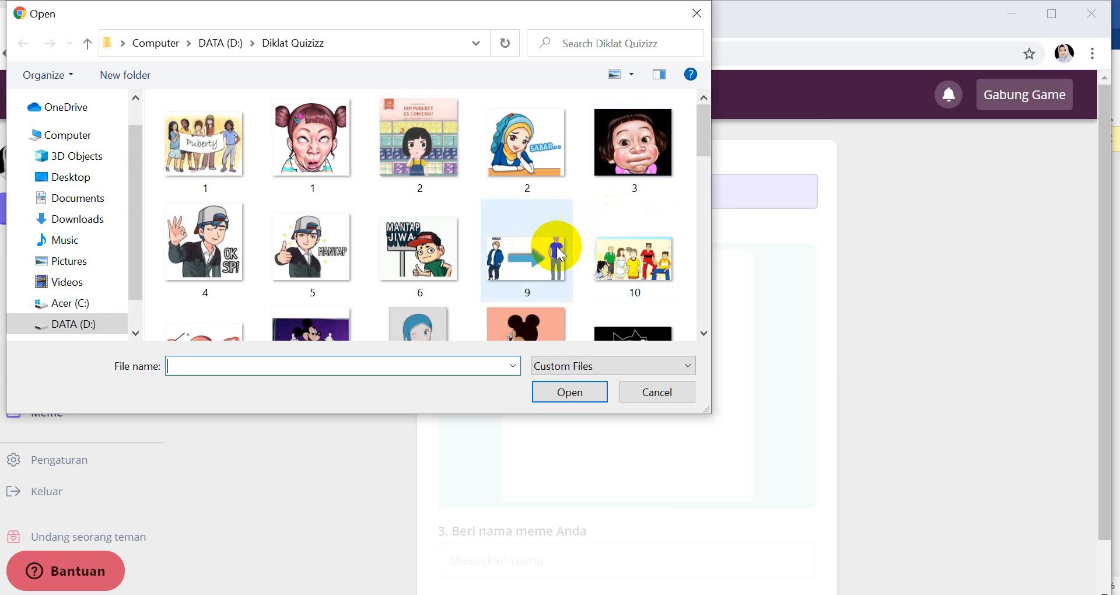
pyautogui.scroll(-1, 579, 229)
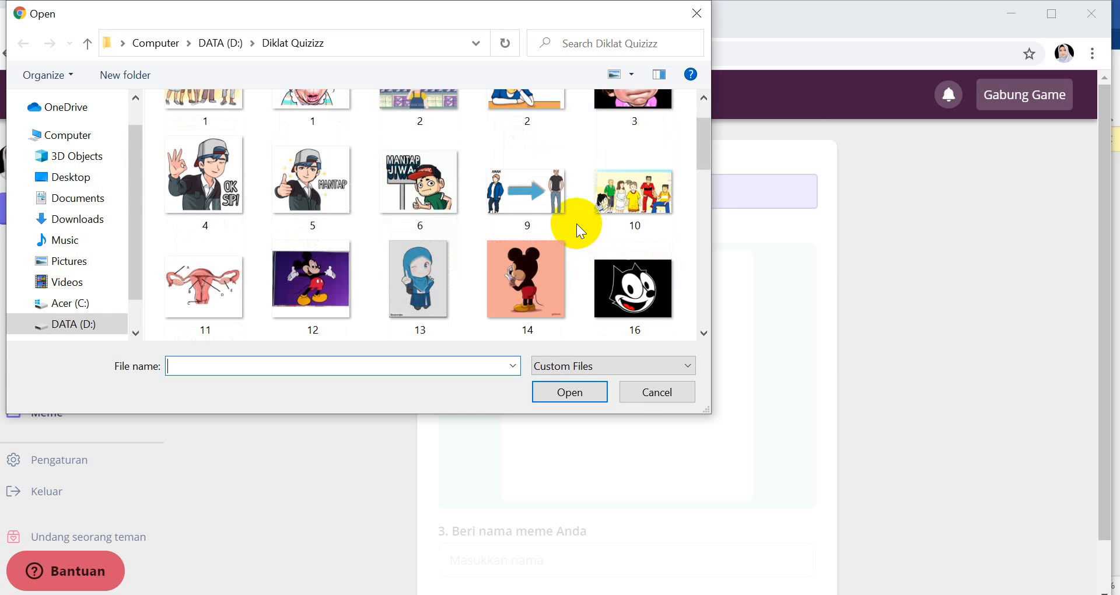
pyautogui.scroll(-2, 578, 225)
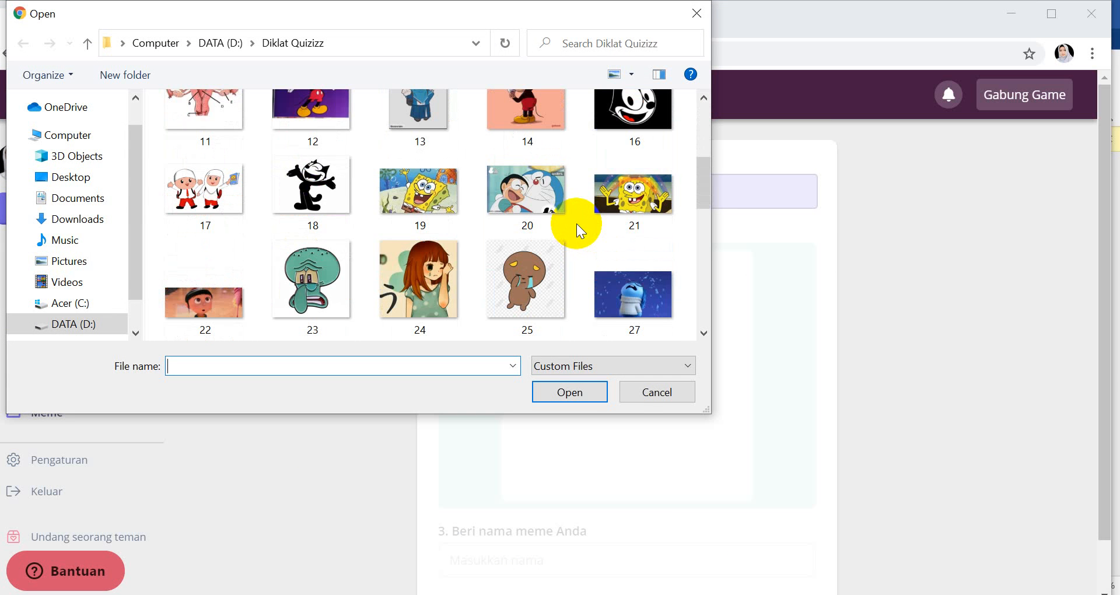
pyautogui.scroll(-1, 577, 224)
pyautogui.scroll(1, 576, 223)
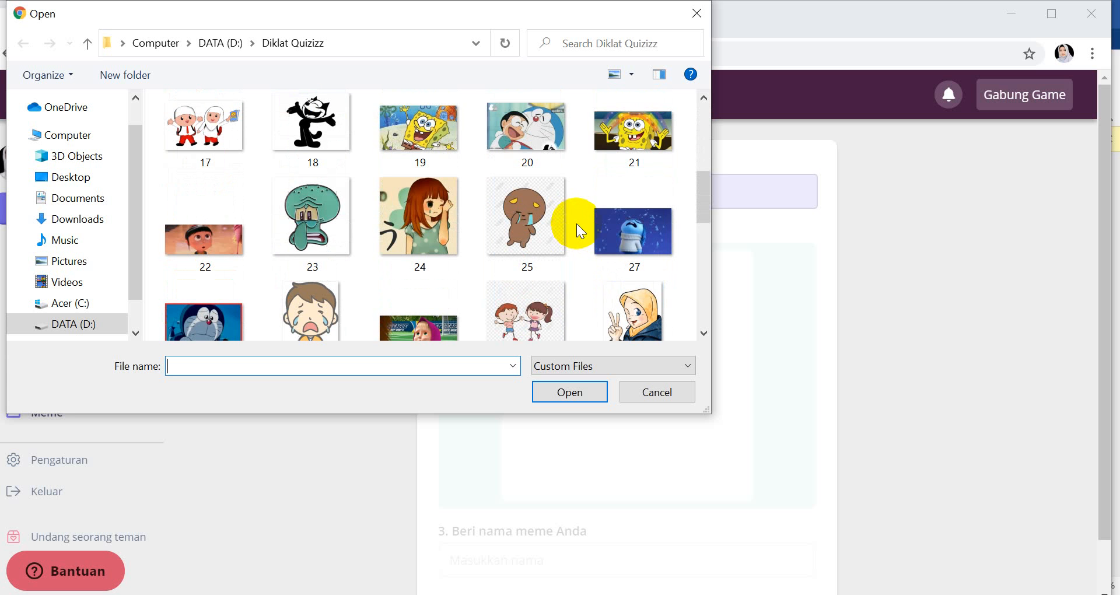
pyautogui.click(438, 137)
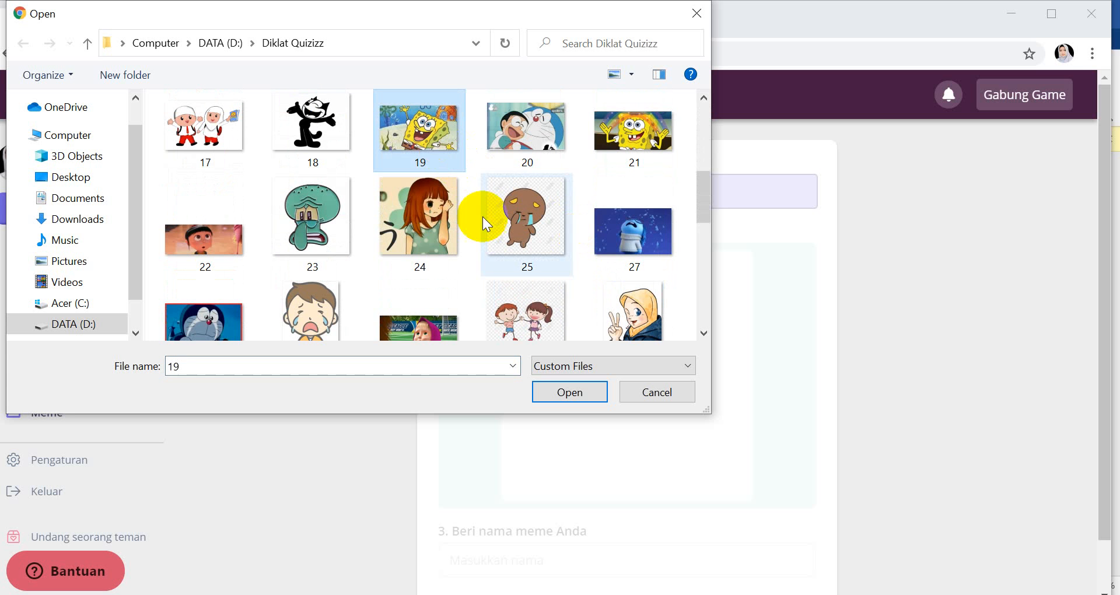
pyautogui.click(583, 395)
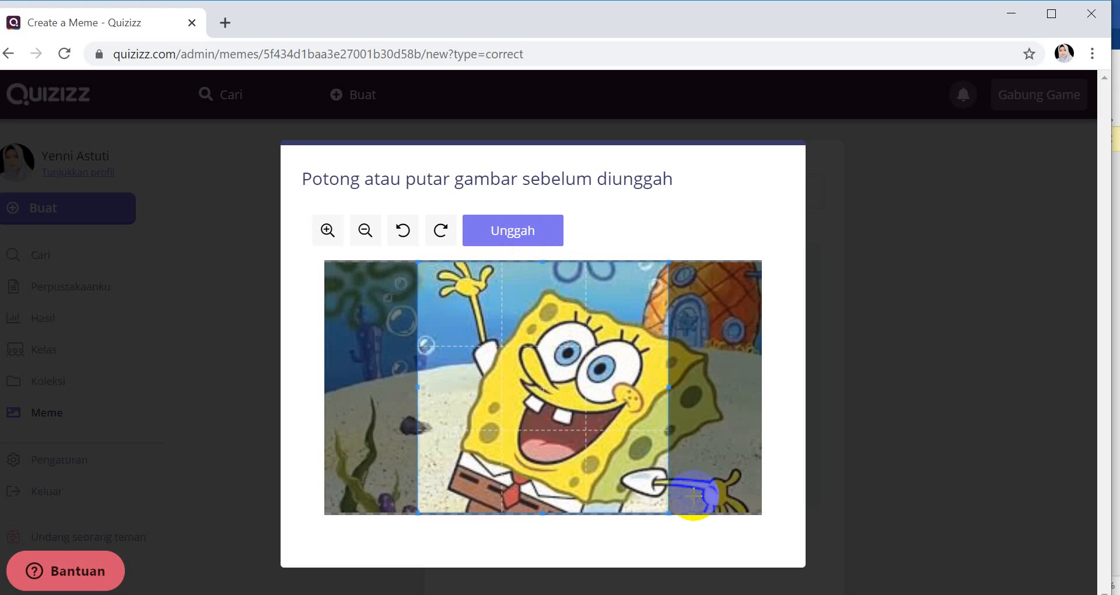
# - Crop the SpongeBob image to a full-height square shifted slightly right over the character and upload it
pyautogui.moveTo(668, 513); pyautogui.dragTo(753, 506)
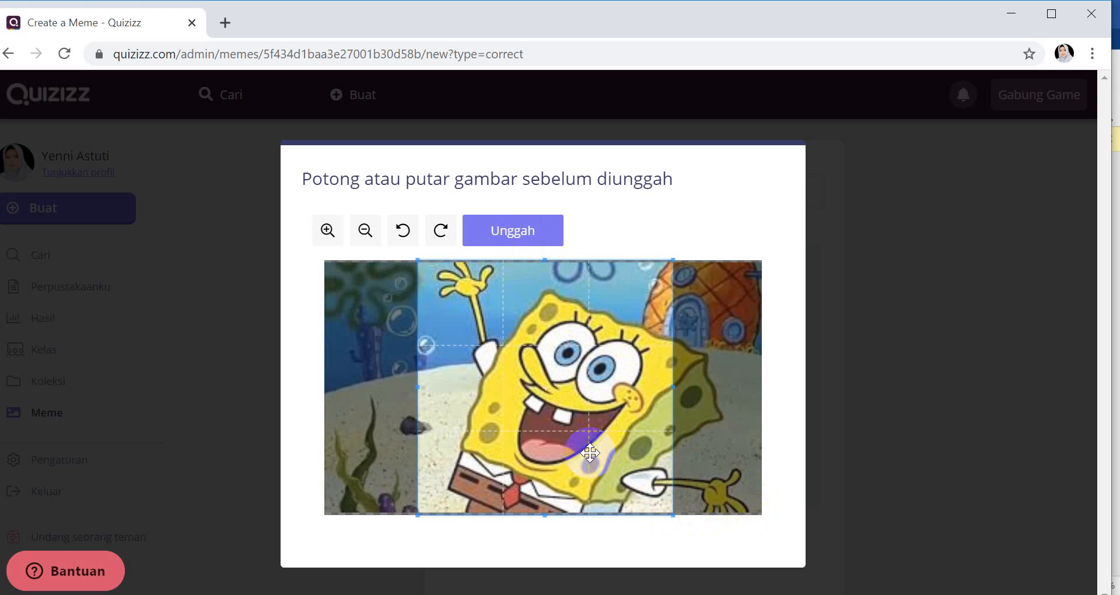
pyautogui.moveTo(584, 446); pyautogui.dragTo(639, 452)
pyautogui.click(509, 240)
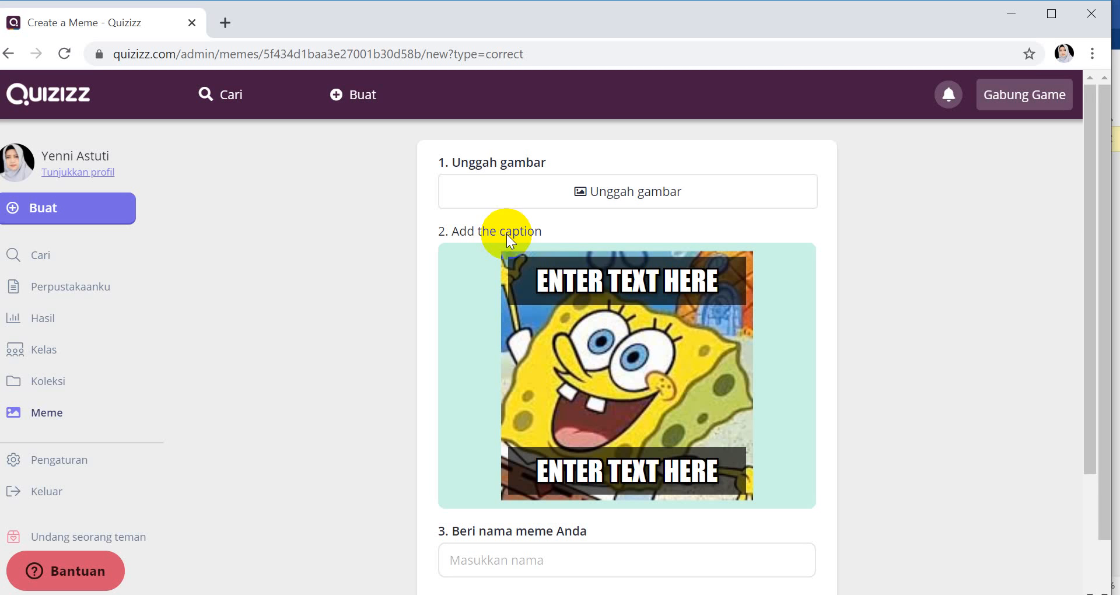
# - Caption the SpongeBob meme with "JAWABAN" above and "BENAR" below
pyautogui.click(596, 281)
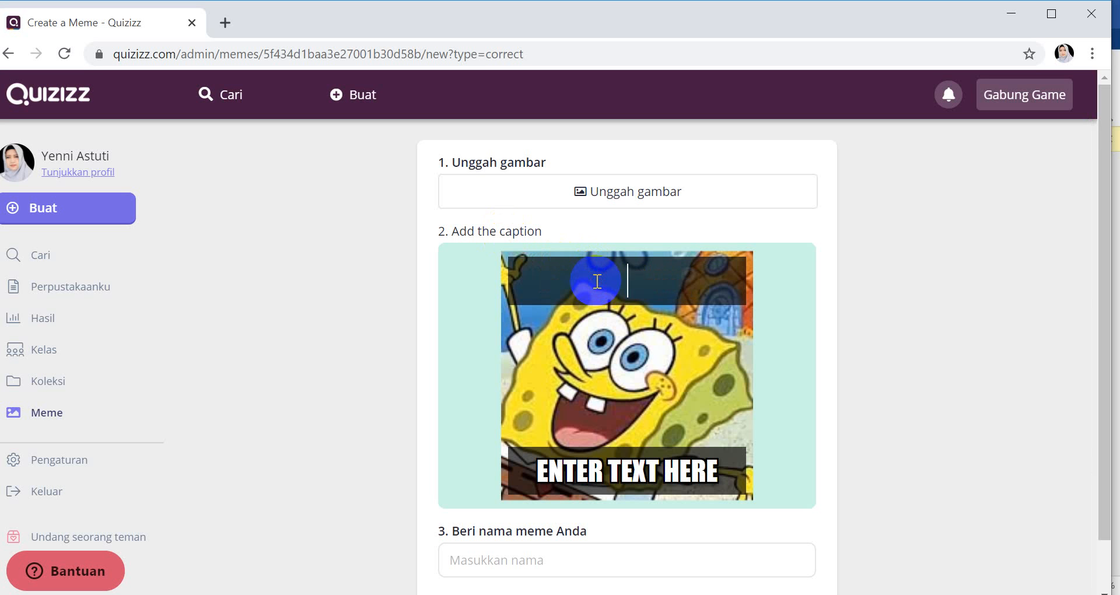
pyautogui.write('JAWABAN BEN')
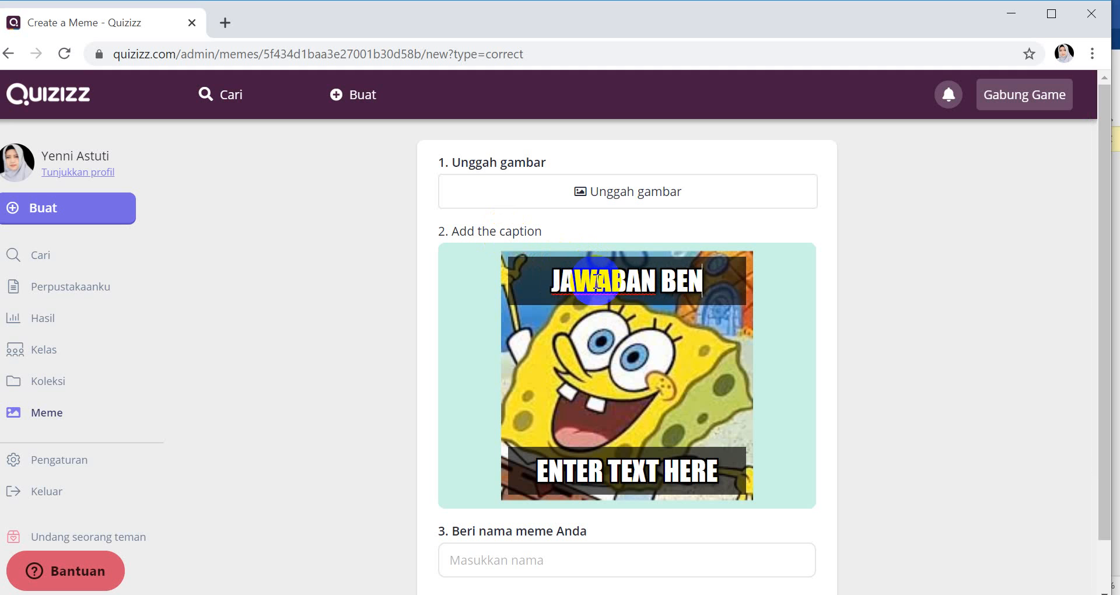
pyautogui.write('AR')
pyautogui.press('BackSpace')
pyautogui.press('BackSpace')
pyautogui.press('BackSpace')
pyautogui.press('BackSpace')
pyautogui.press('BackSpace')
pyautogui.press('BackSpace')
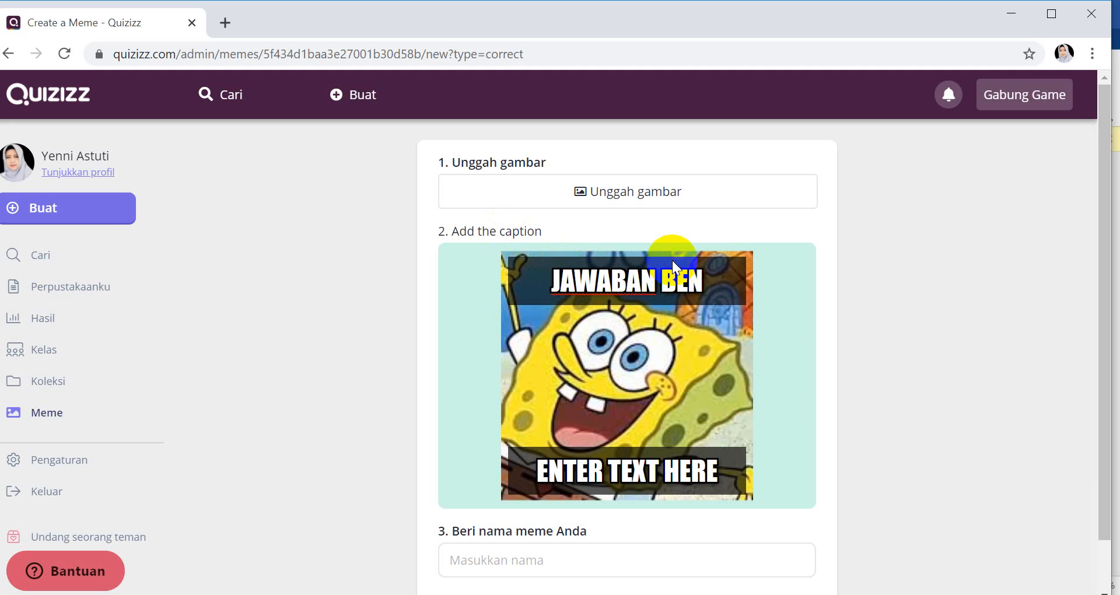
pyautogui.click(661, 466)
pyautogui.write('BENAR')
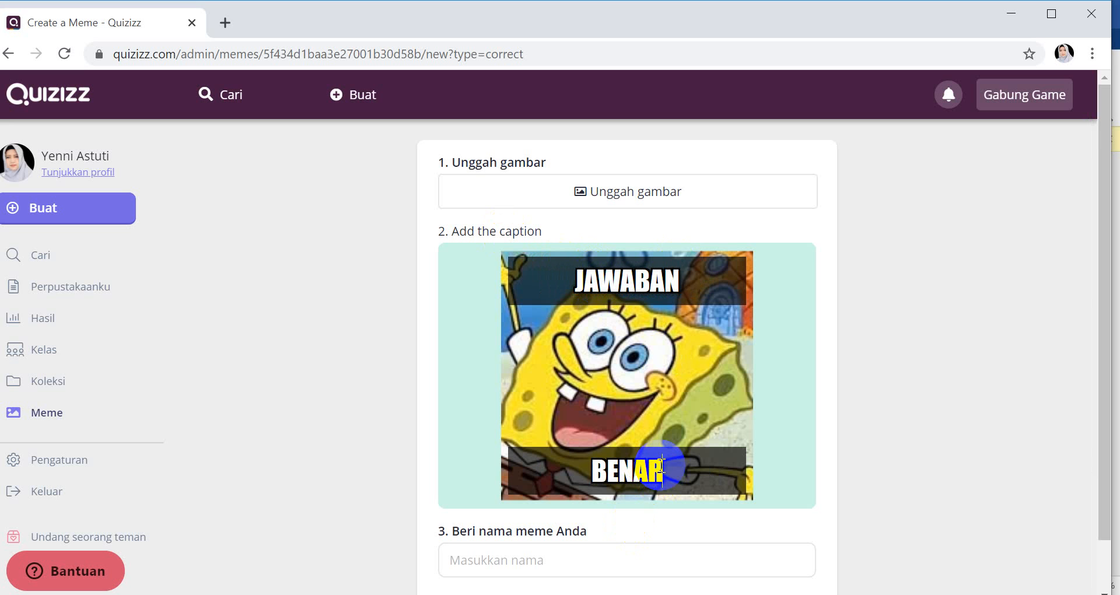
# - Name the SpongeBob meme "Meme Benar 3" and save it to the meme set
pyautogui.click(622, 558)
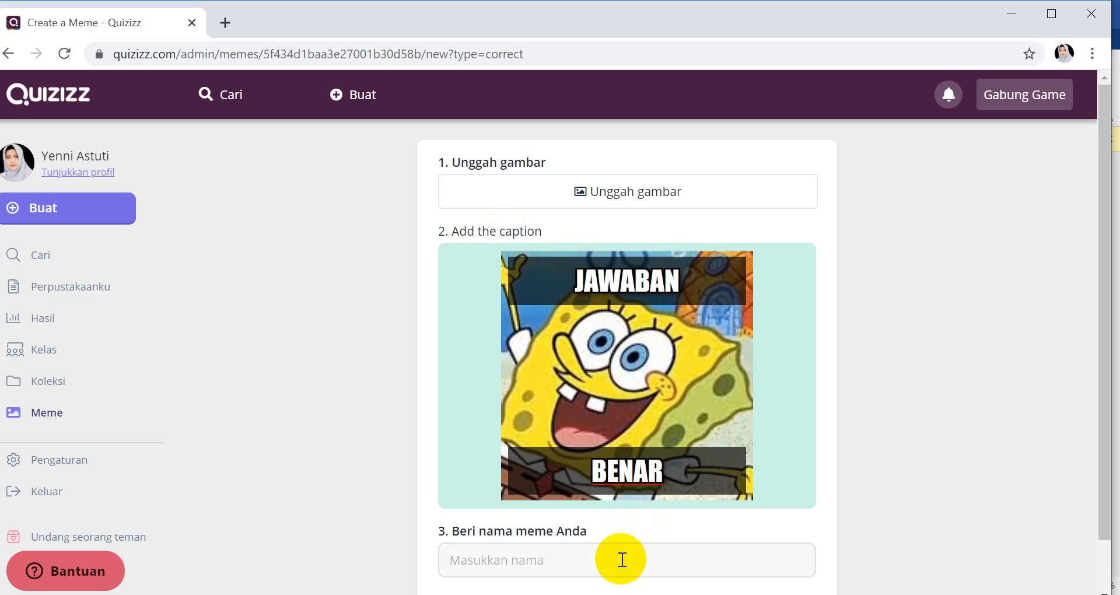
pyautogui.write('Meme Benar 3')
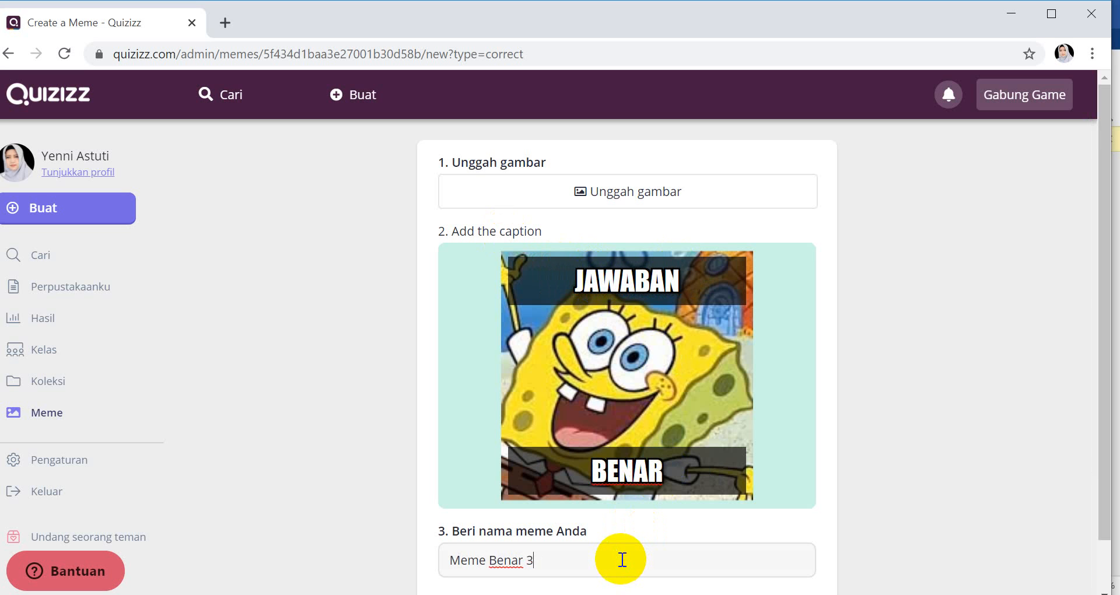
pyautogui.scroll(-2, 622, 559)
pyautogui.click(761, 559)
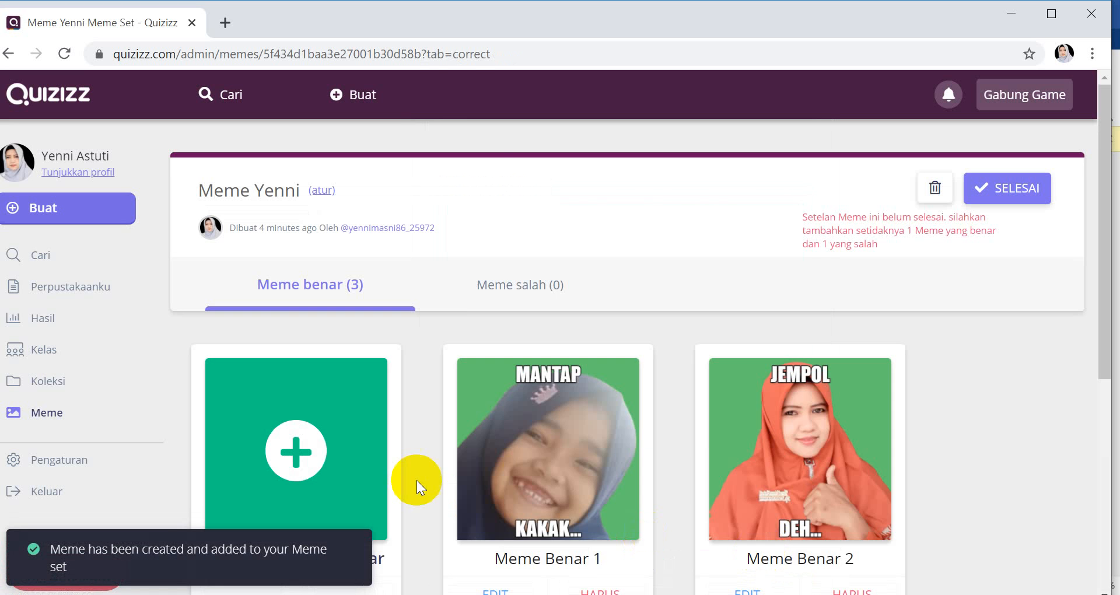
# - Start a fourth correct-answer meme and load image 40 of the two bald cartoon boys from the Diklat Quizizz folder
pyautogui.click(334, 462)
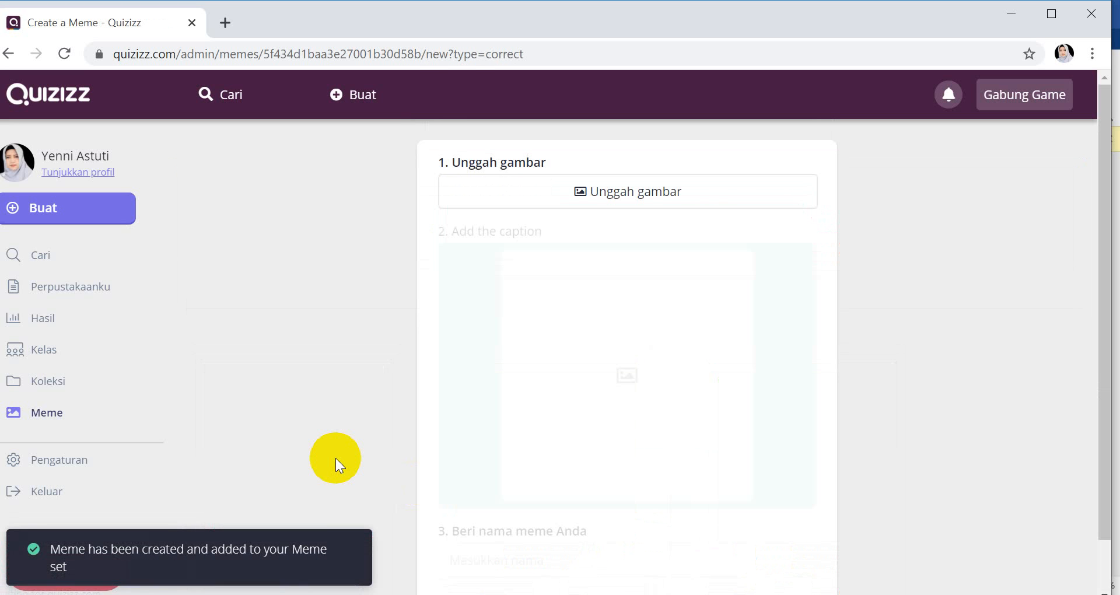
pyautogui.click(676, 198)
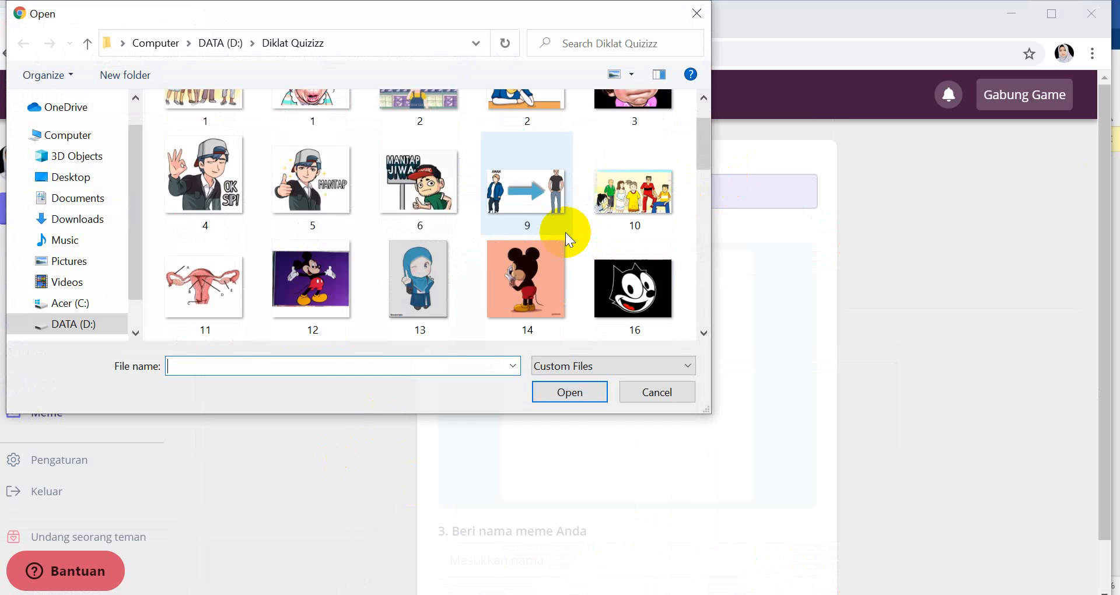
pyautogui.scroll(-1, 565, 232)
pyautogui.scroll(-1, 565, 232)
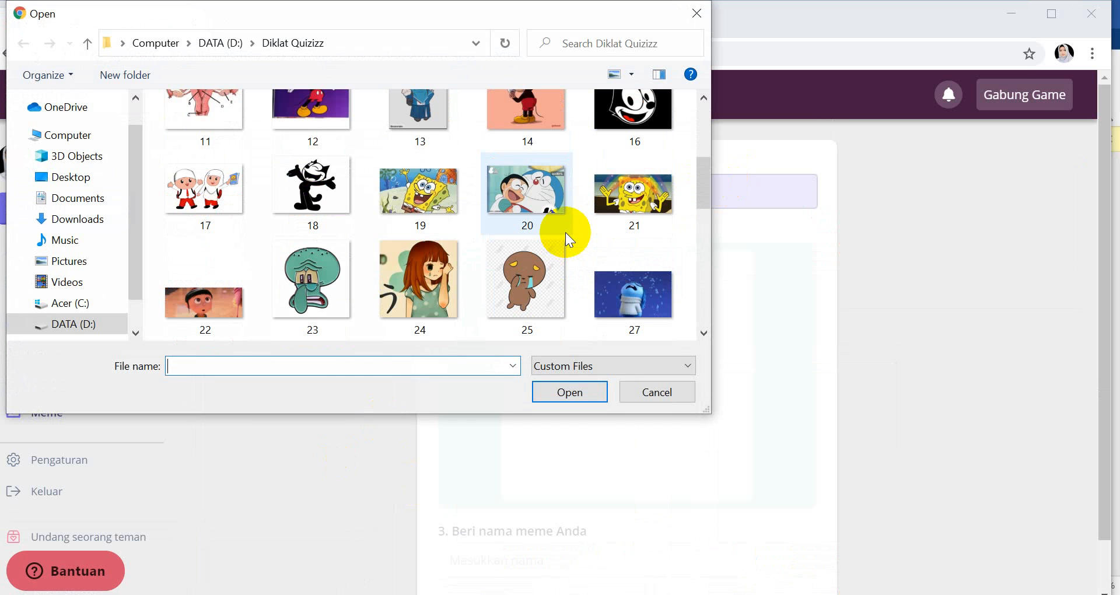
pyautogui.click(202, 193)
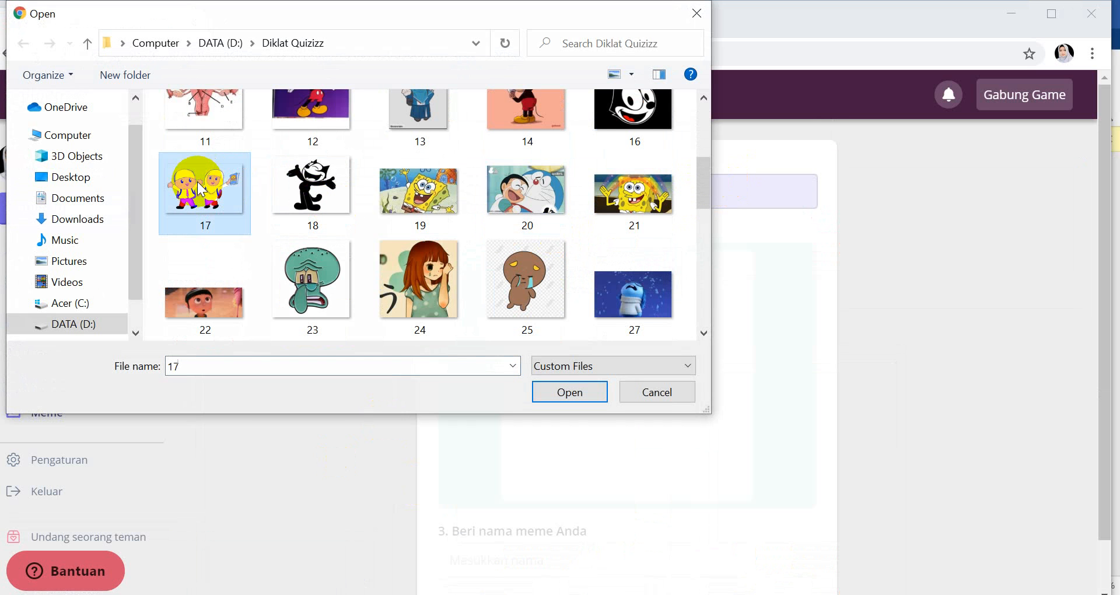
pyautogui.scroll(-1, 423, 250)
pyautogui.scroll(-1, 423, 250)
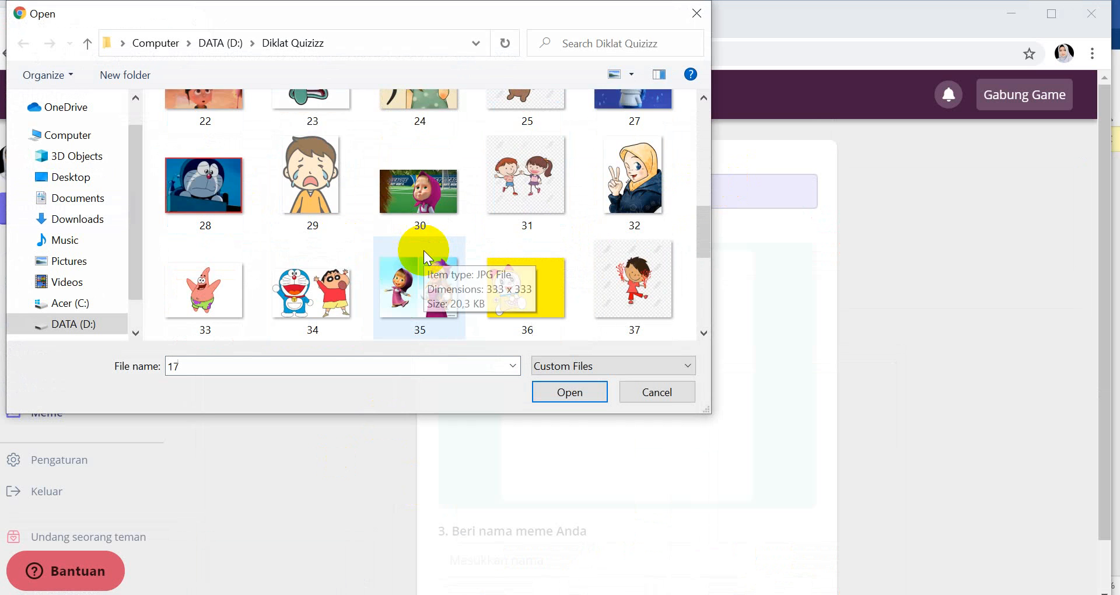
pyautogui.scroll(-4, 424, 250)
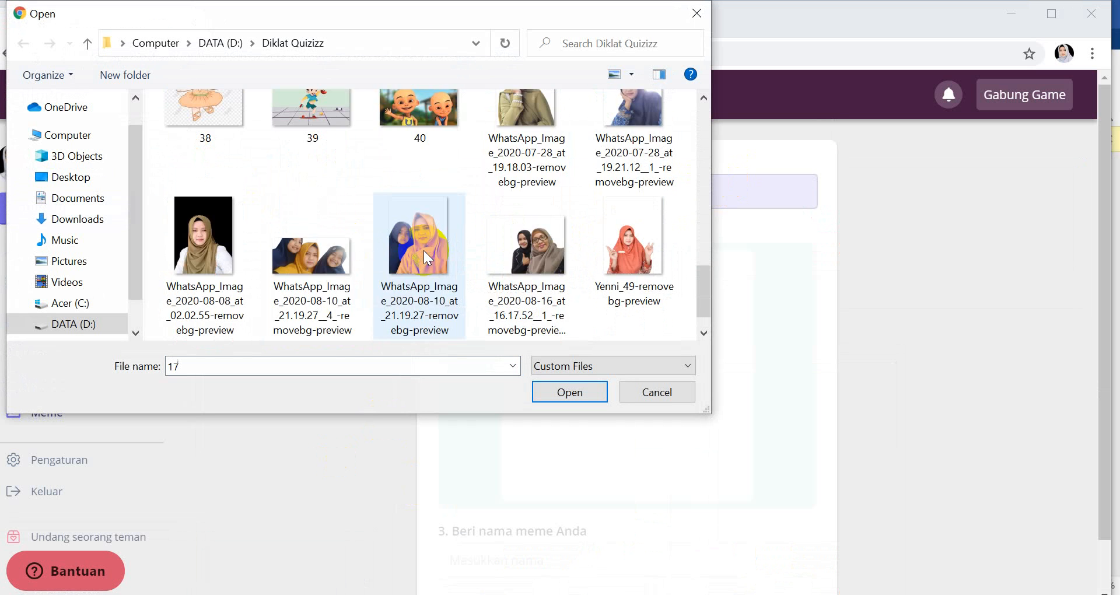
pyautogui.scroll(1, 424, 250)
pyautogui.scroll(1, 424, 250)
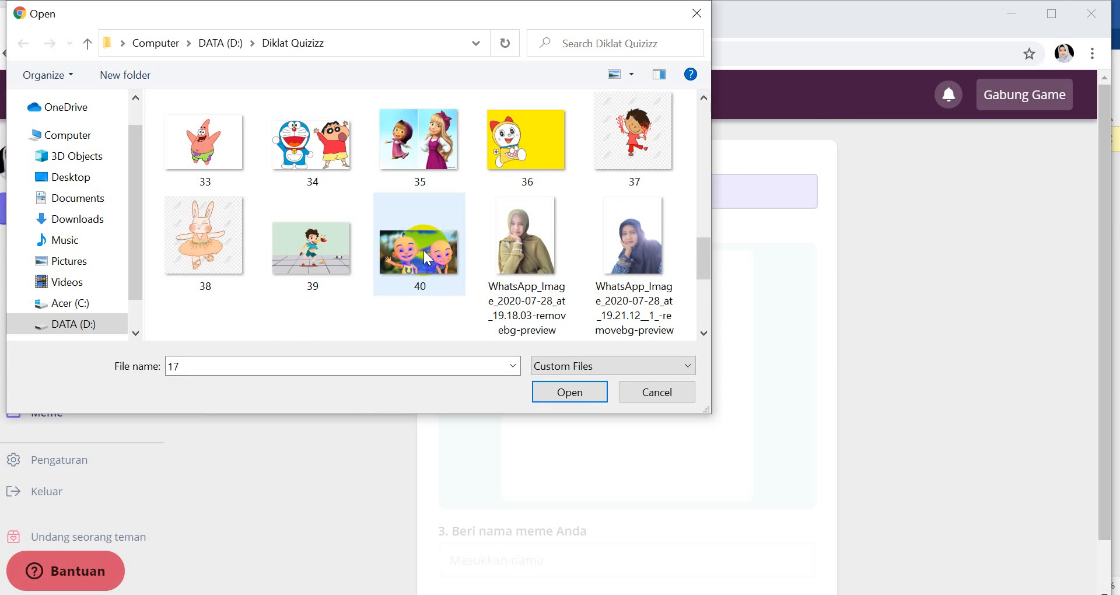
pyautogui.click(424, 250)
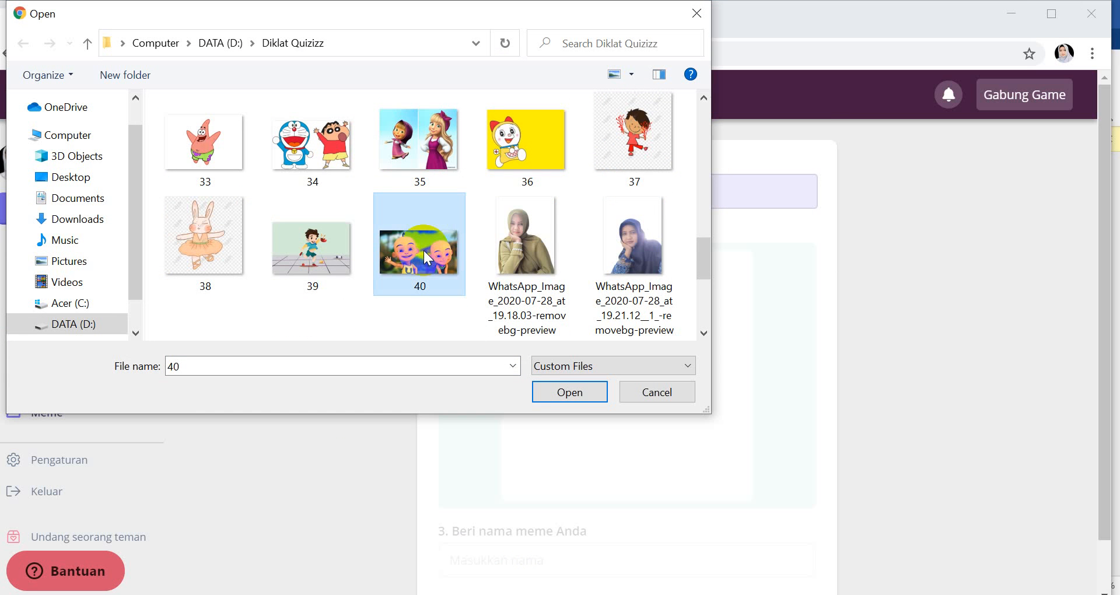
pyautogui.click(575, 394)
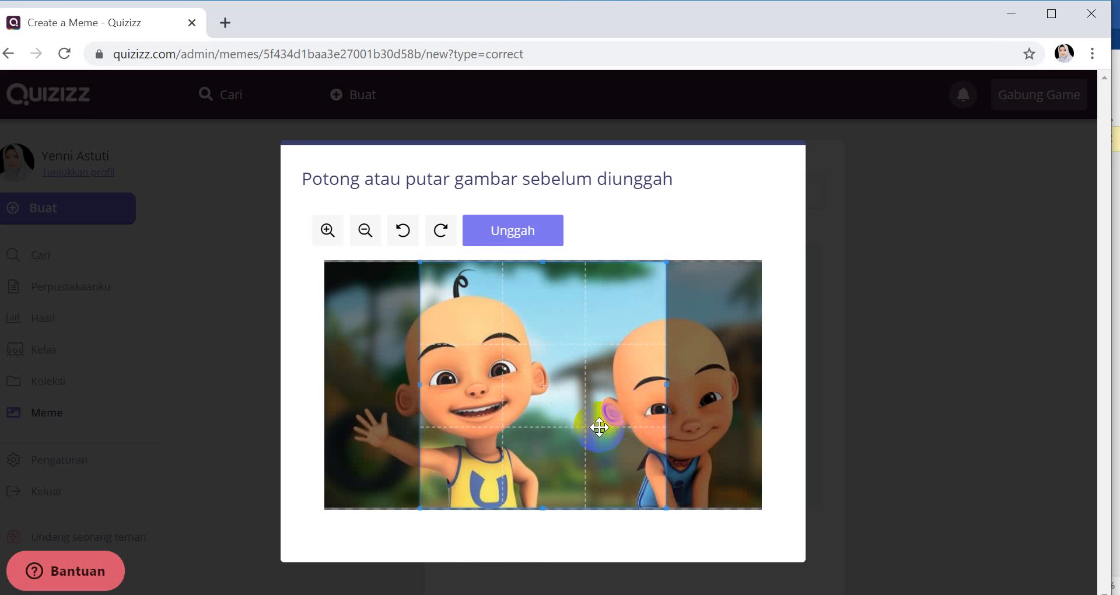
# - Crop the image to a nearly full-height square around the waving boy in the yellow shirt and upload it
pyautogui.moveTo(599, 428); pyautogui.dragTo(505, 432)
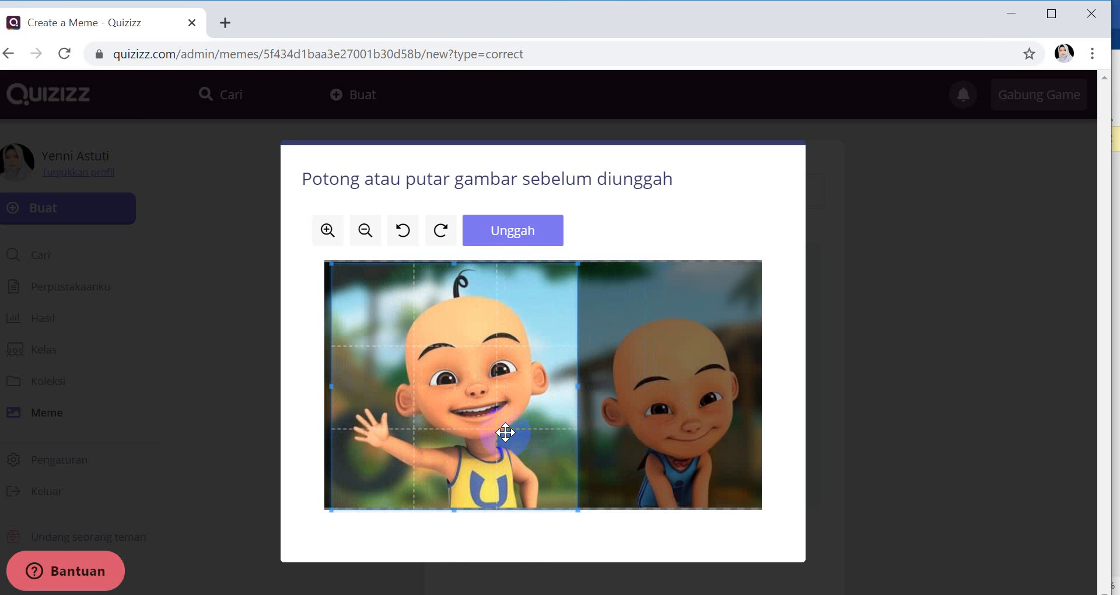
pyautogui.click(515, 229)
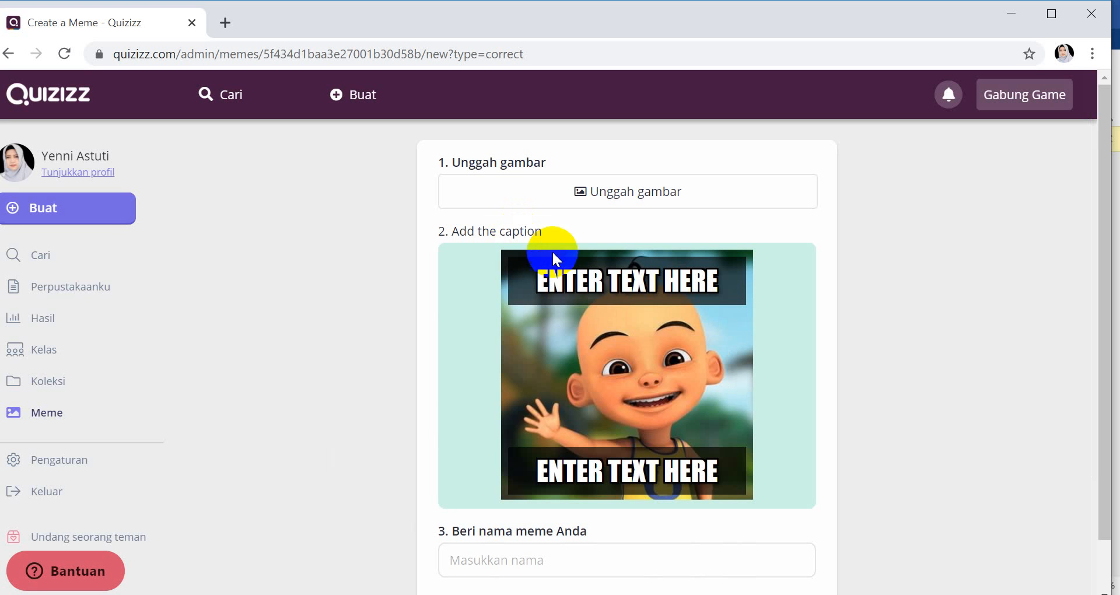
# - Caption the waving boy meme with "BETUL BETUL BETUL..." above and "SIIIP..." below
pyautogui.click(598, 279)
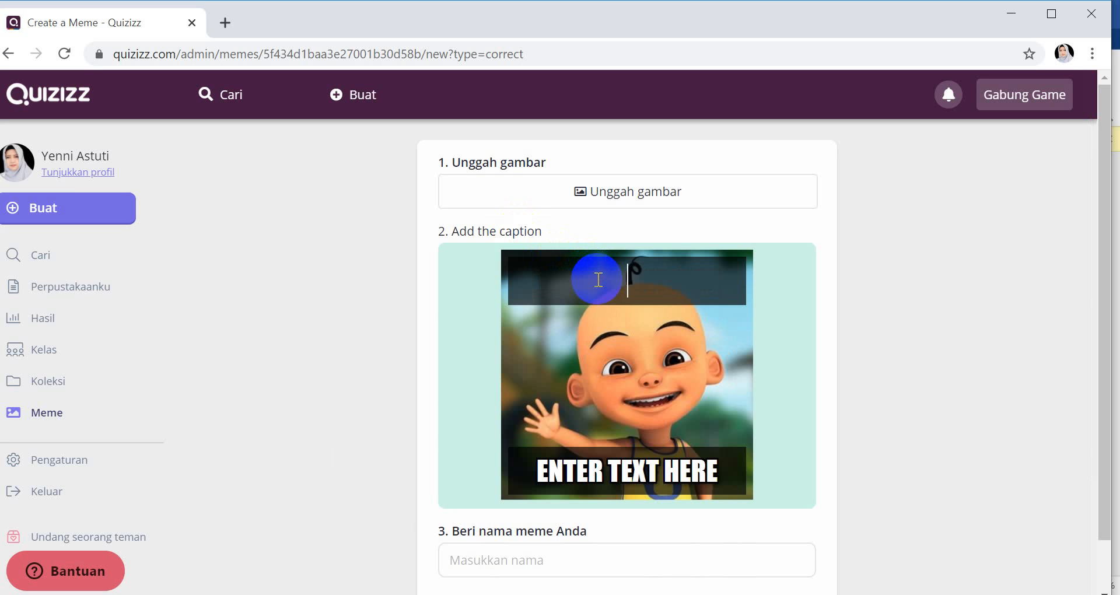
pyautogui.write('BETU')
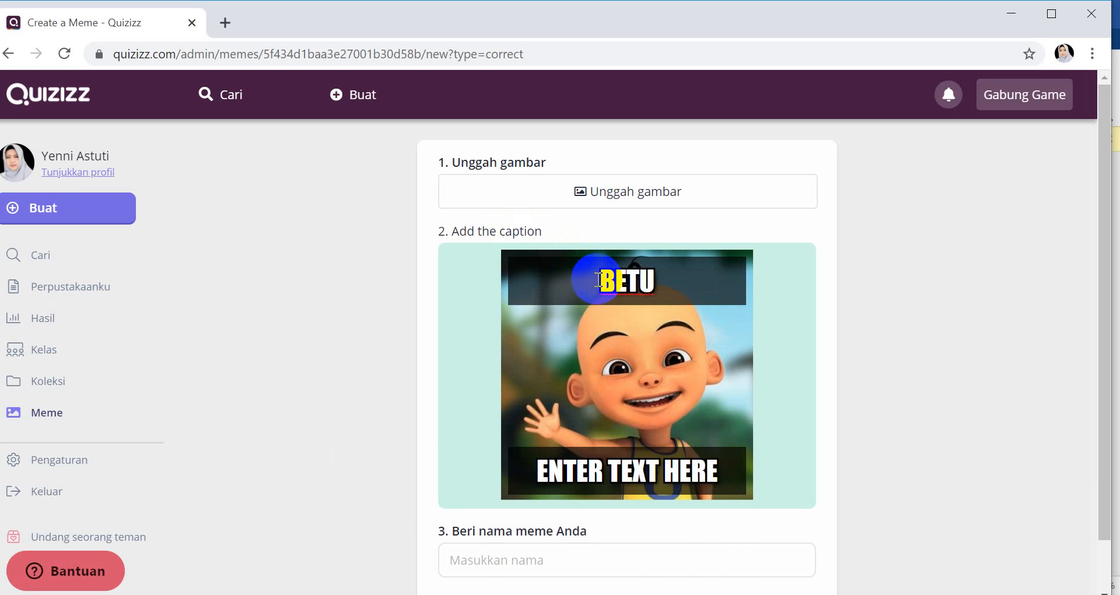
pyautogui.write('L BETU')
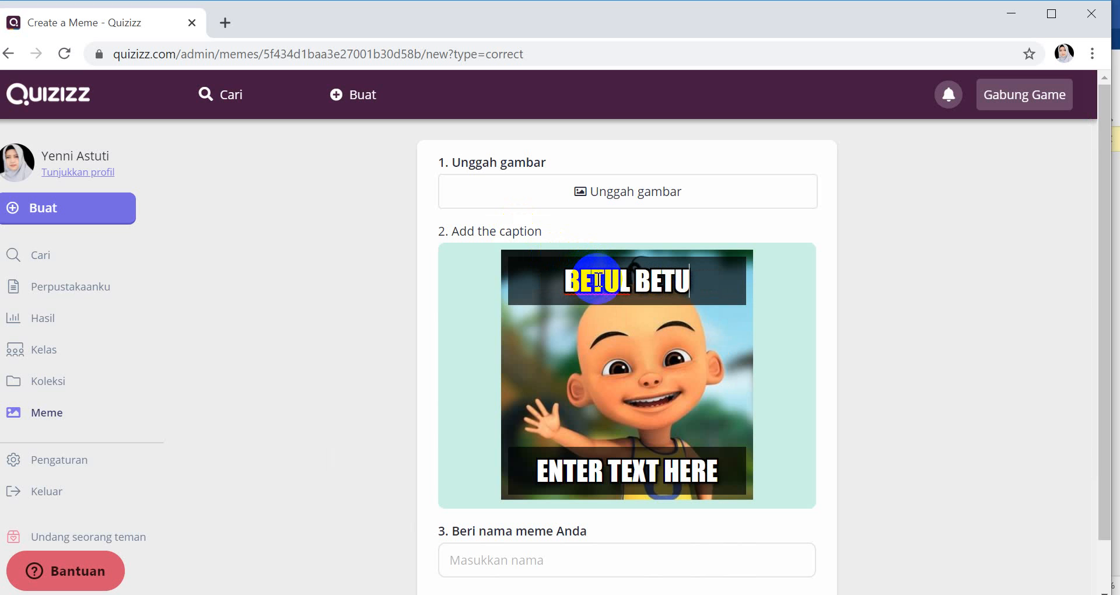
pyautogui.write('L BETUL BE')
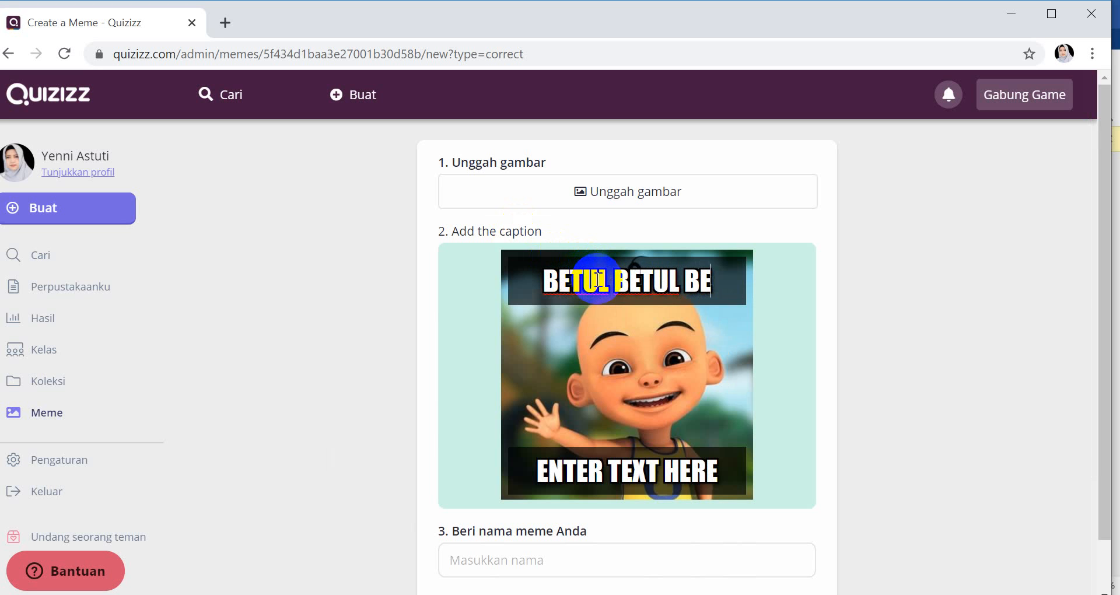
pyautogui.write('...')
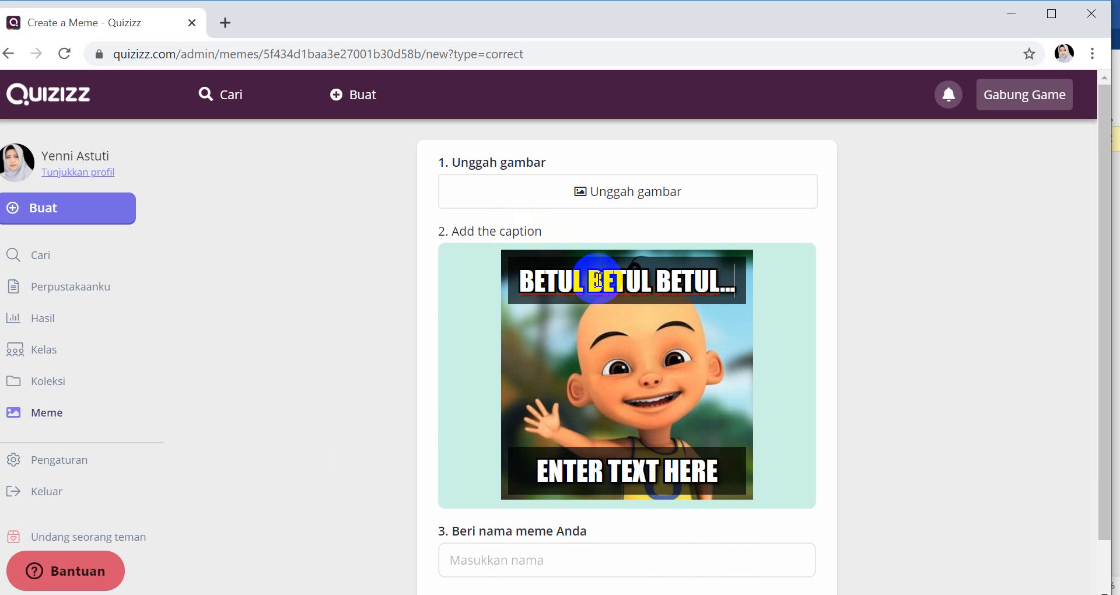
pyautogui.click(659, 465)
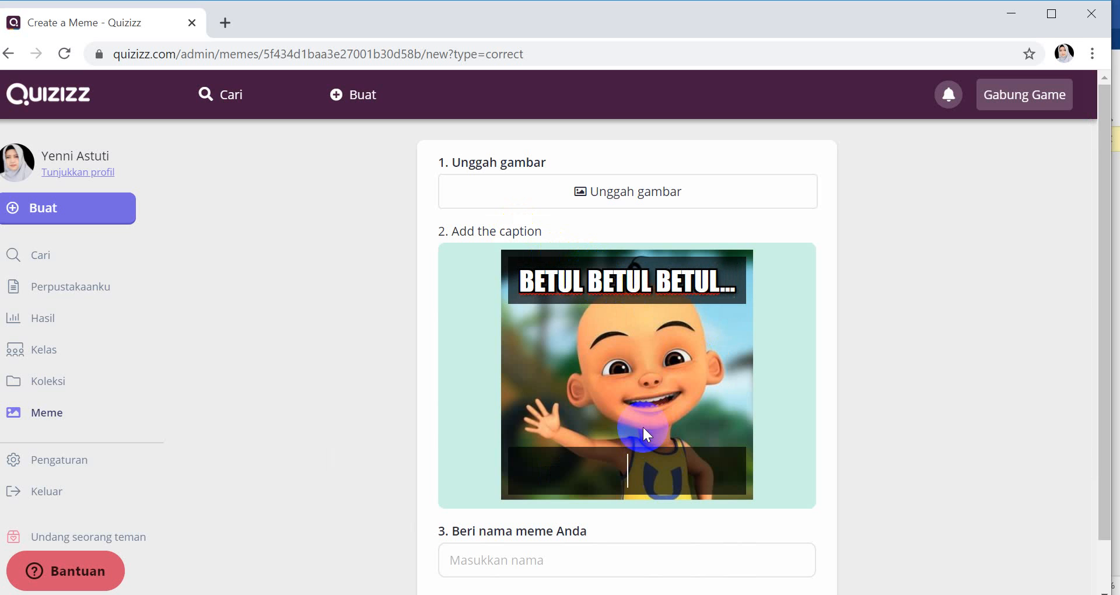
pyautogui.write('SIII')
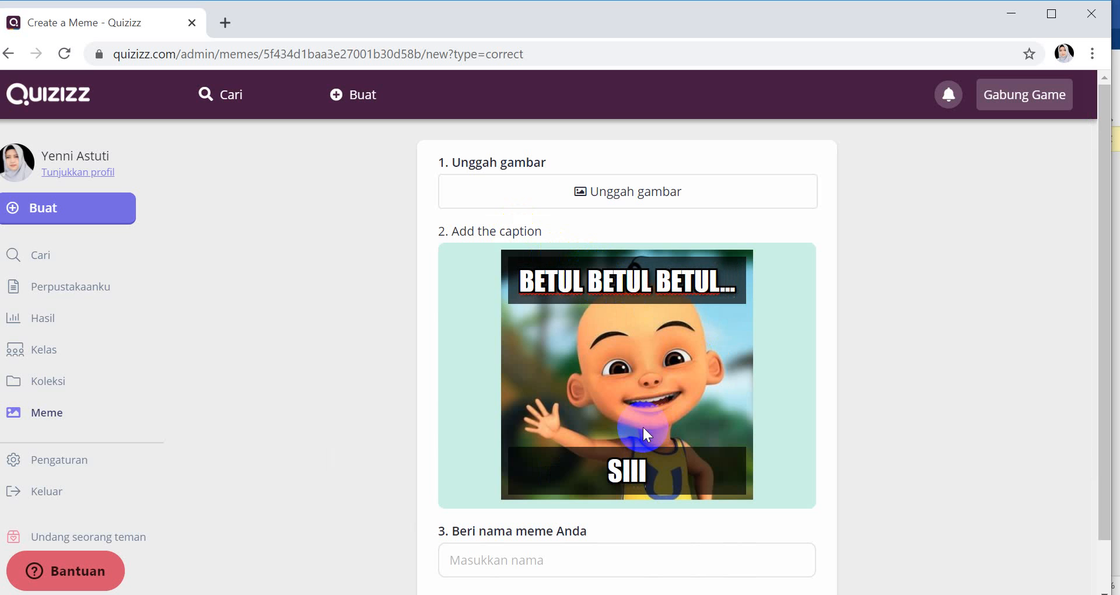
pyautogui.write('P...')
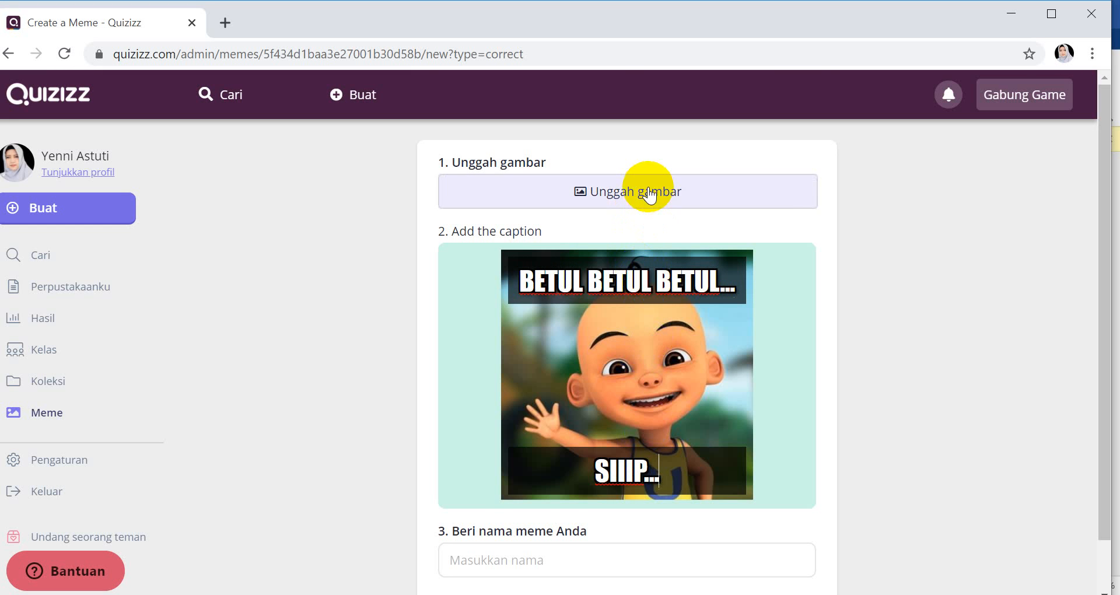
# - Name the waving boy meme "Meme Benar 4" and save it to the meme set
pyautogui.scroll(-1, 651, 195)
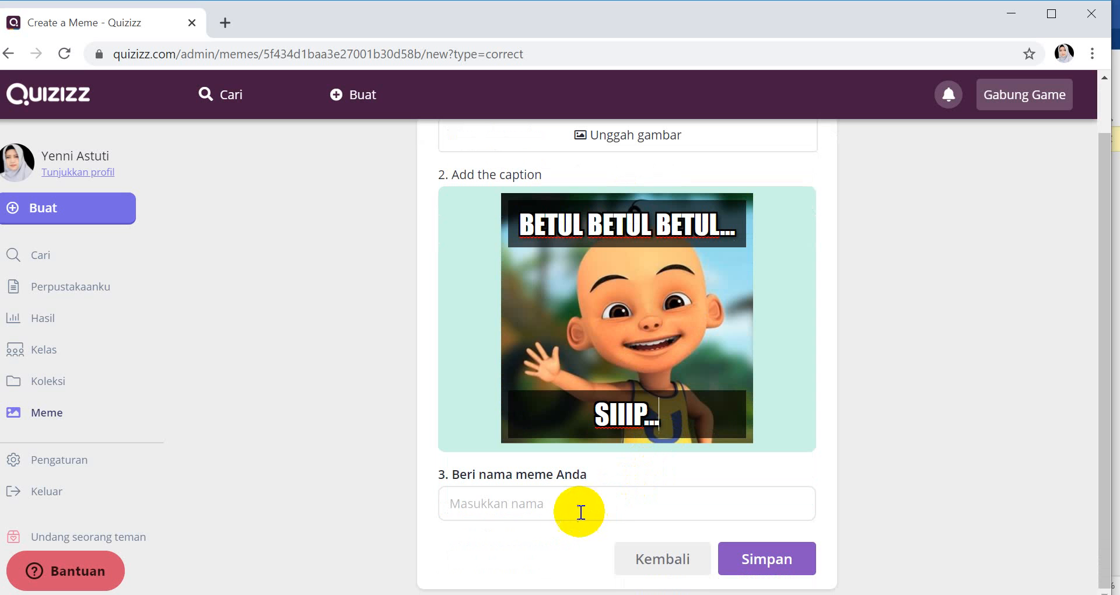
pyautogui.click(561, 501)
pyautogui.write('Meme Be')
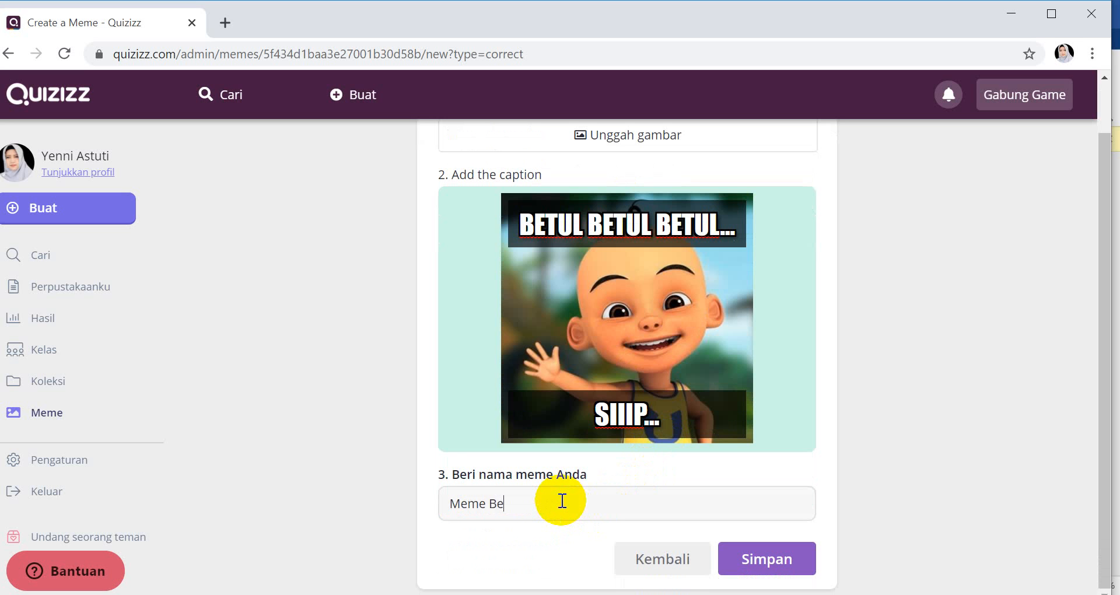
pyautogui.write('nar 4')
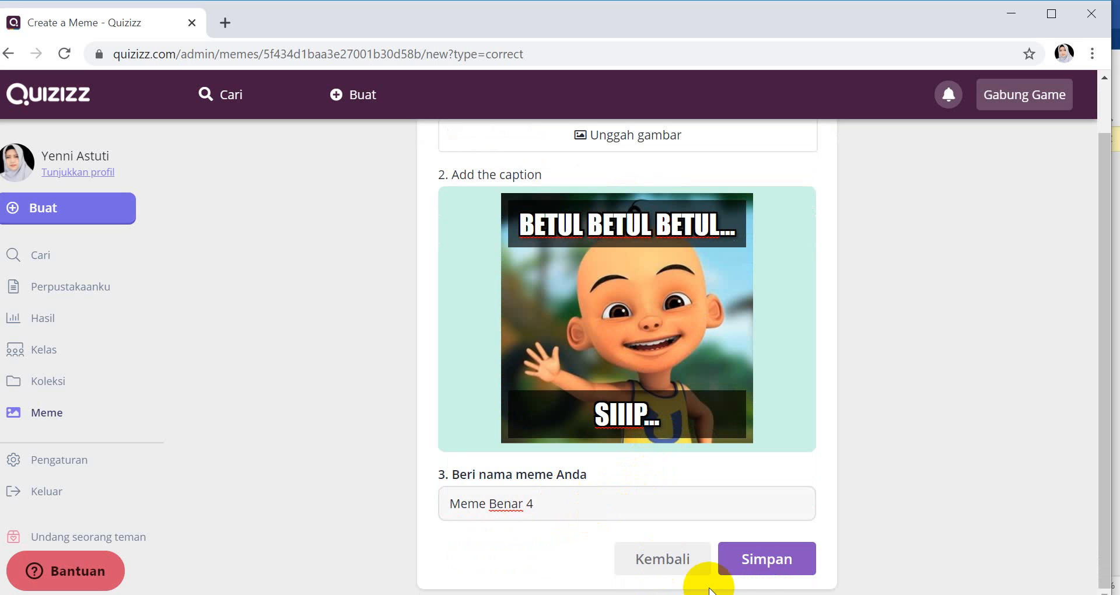
pyautogui.click(780, 563)
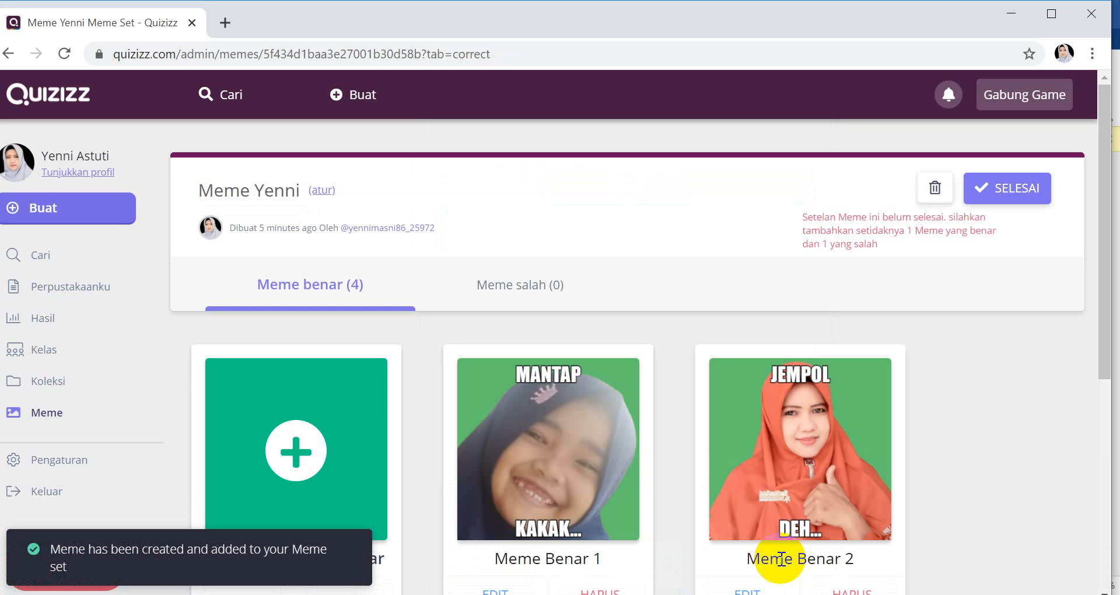
# - Start a fifth correct-answer meme and load image 35 of the two girls in purple from the Diklat Quizizz folder
pyautogui.click(333, 439)
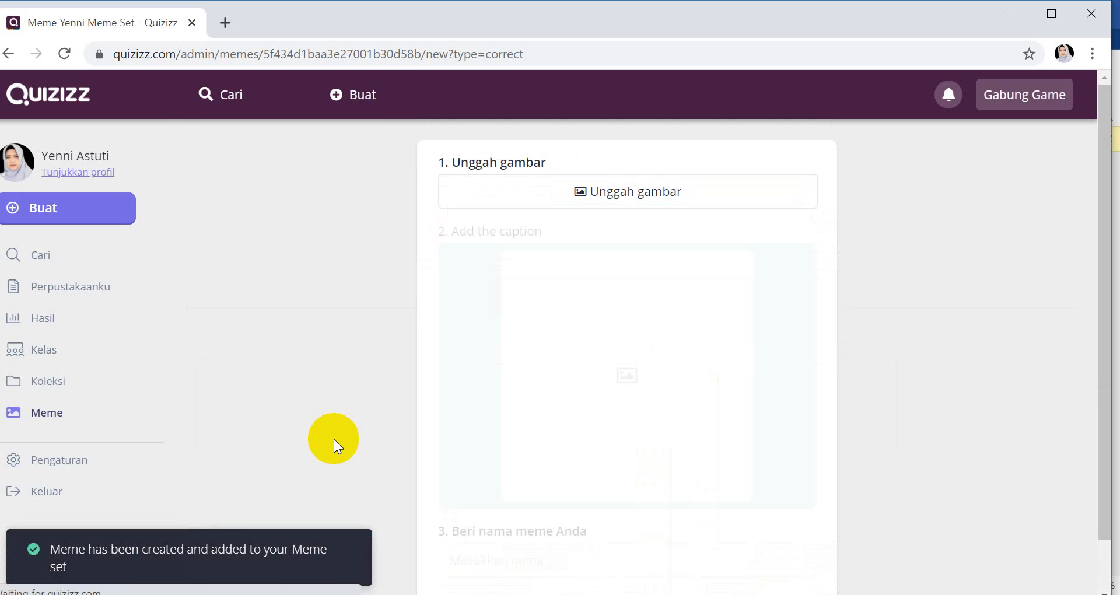
pyautogui.click(615, 194)
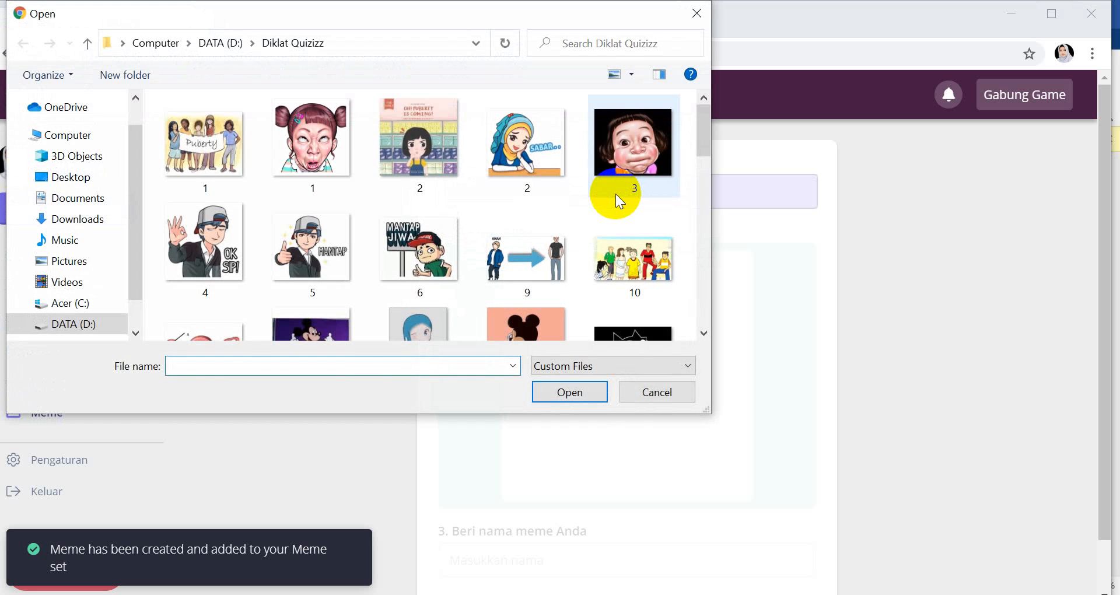
pyautogui.scroll(-3, 610, 216)
pyautogui.scroll(-5, 610, 222)
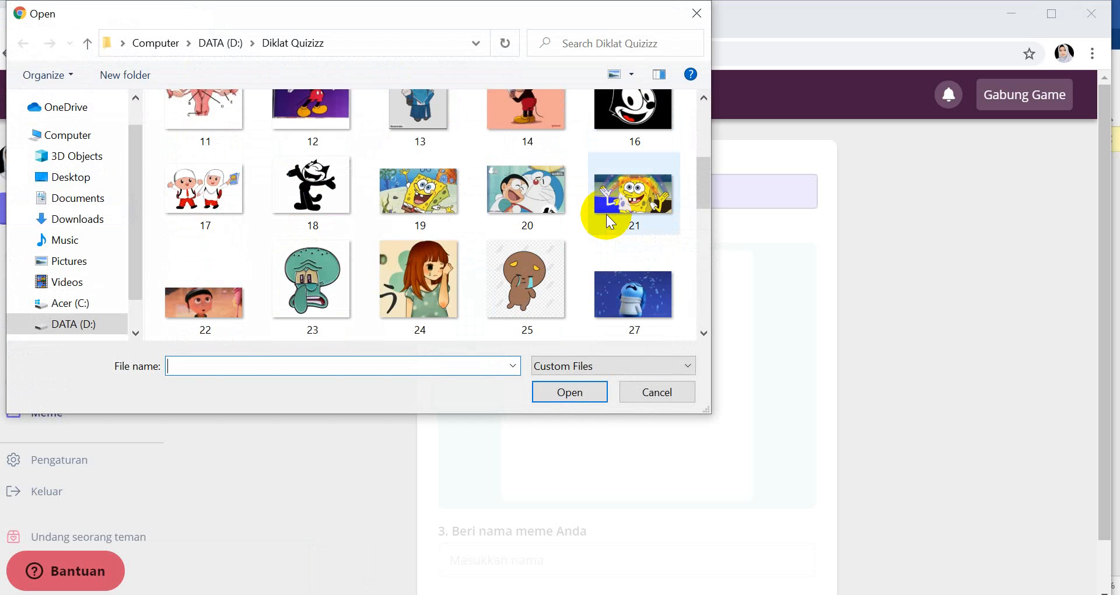
pyautogui.scroll(-3, 607, 214)
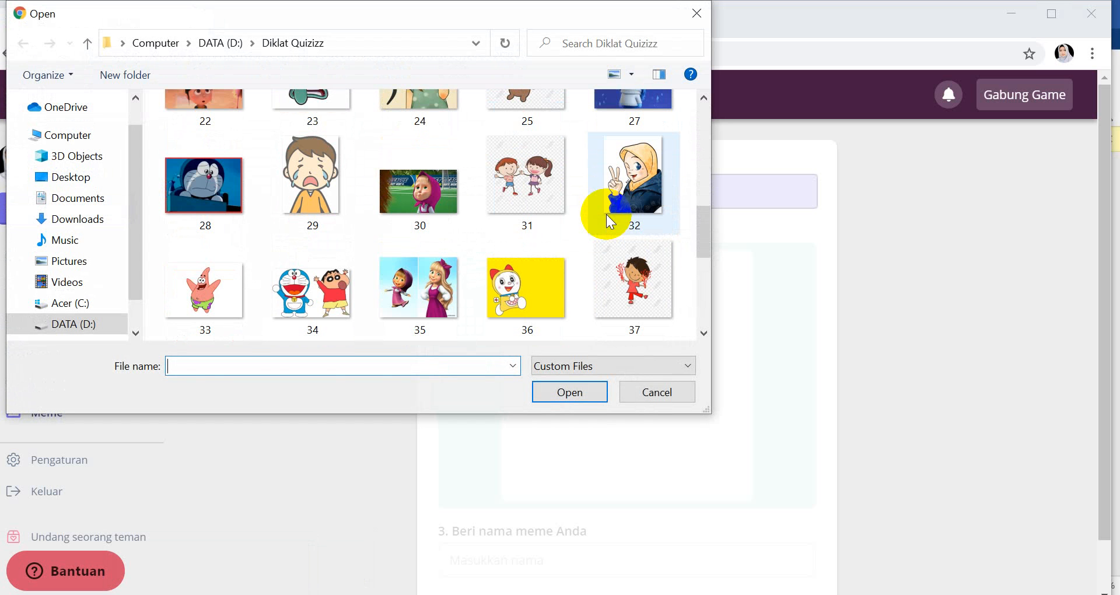
pyautogui.click(433, 295)
pyautogui.click(562, 392)
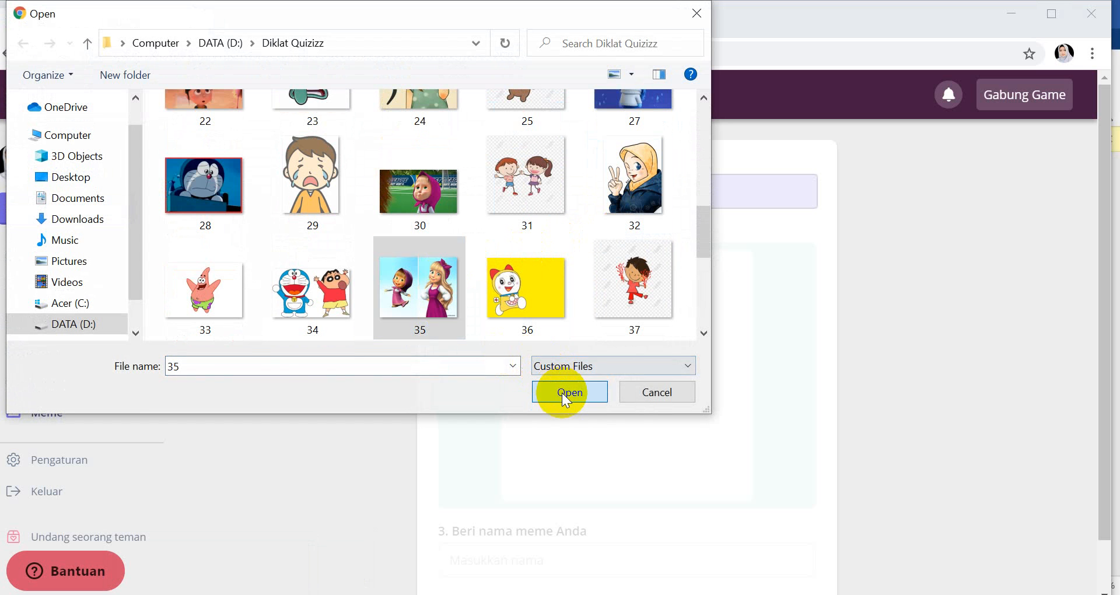
# - Crop the image to a square around the smaller girl in the purple hood and upload it
pyautogui.scroll(-2, 558, 396)
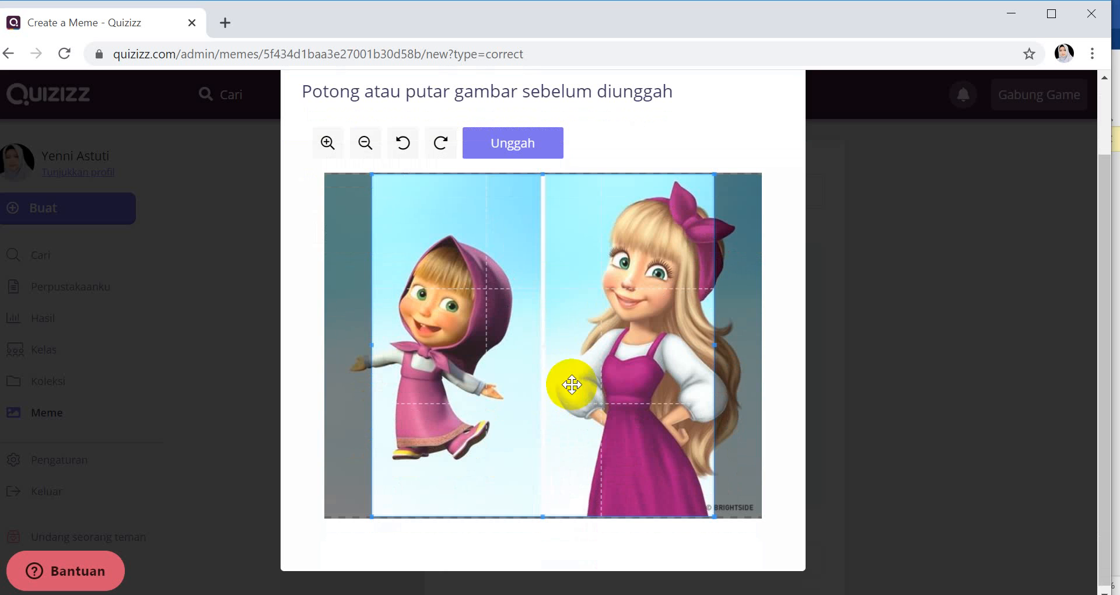
pyautogui.moveTo(572, 388); pyautogui.dragTo(525, 383)
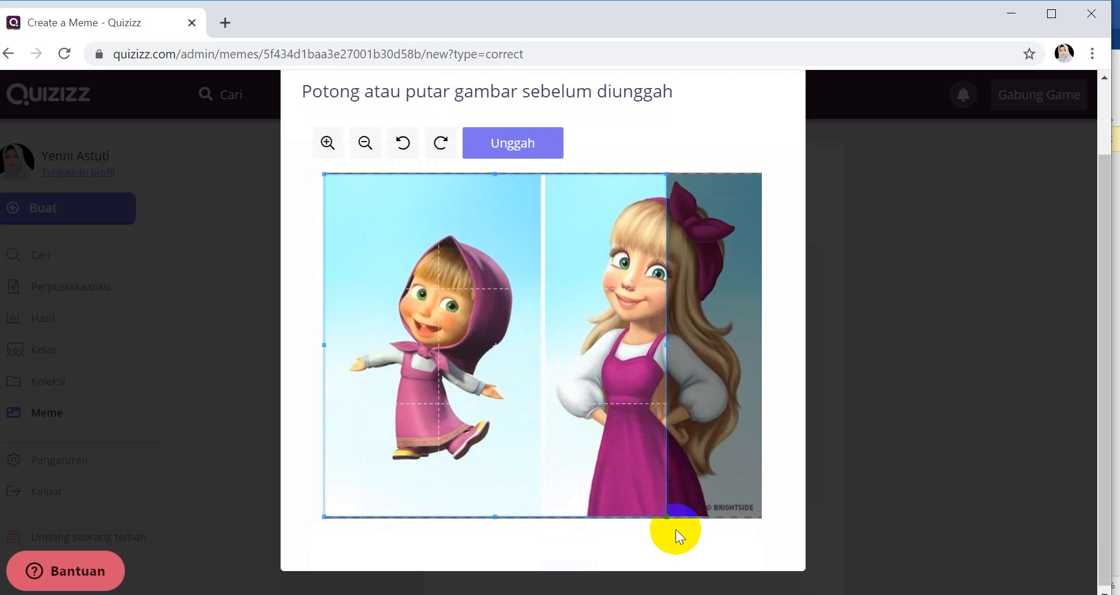
pyautogui.moveTo(673, 527); pyautogui.dragTo(610, 518)
pyautogui.moveTo(510, 414); pyautogui.dragTo(492, 450)
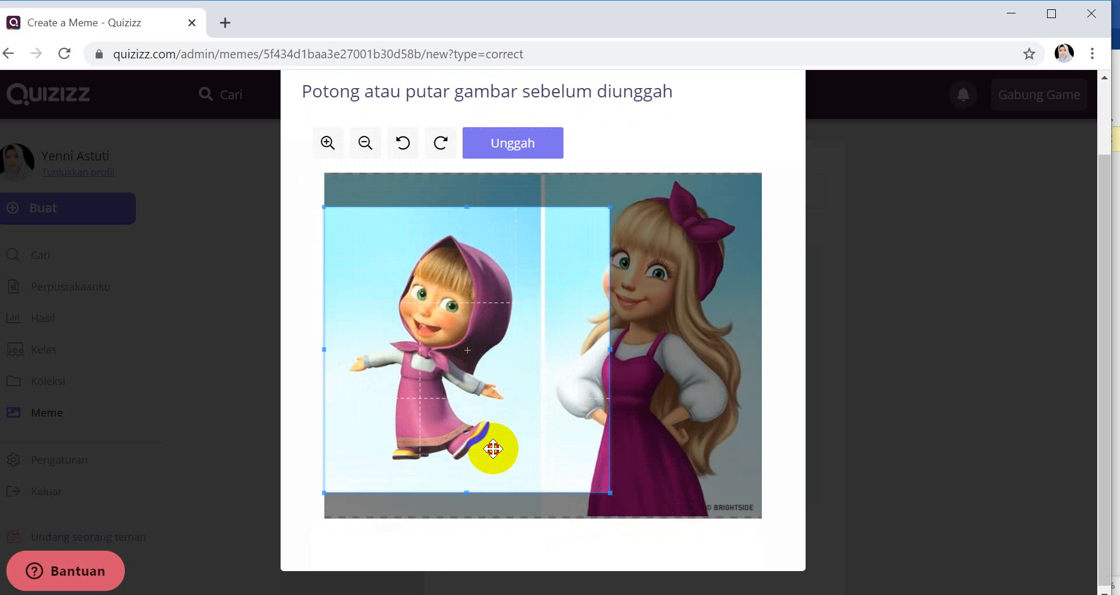
pyautogui.moveTo(607, 493); pyautogui.dragTo(567, 461)
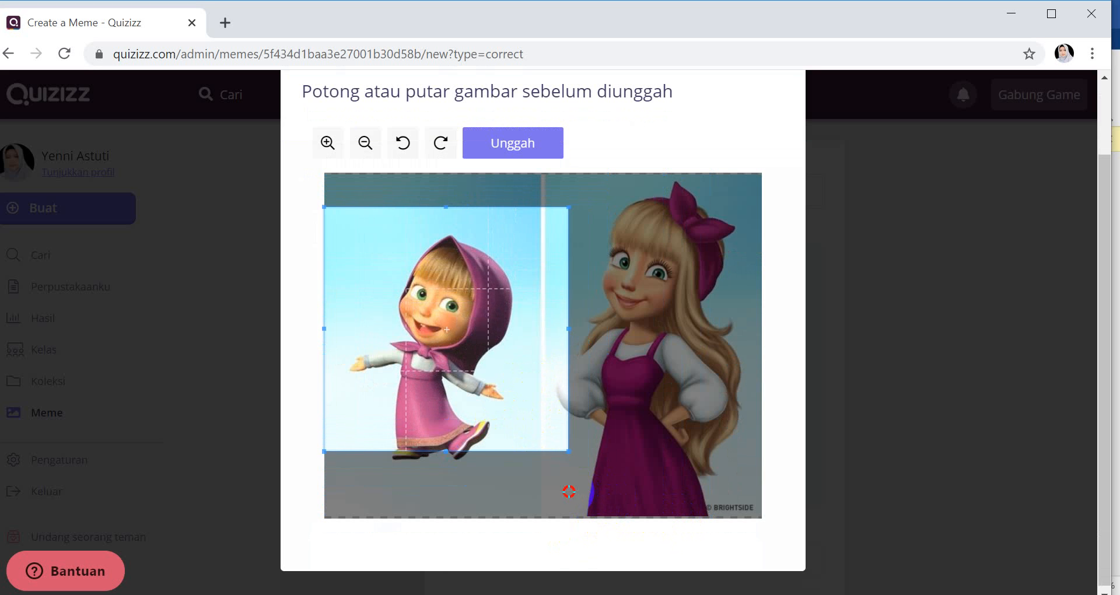
pyautogui.moveTo(496, 412); pyautogui.dragTo(493, 429)
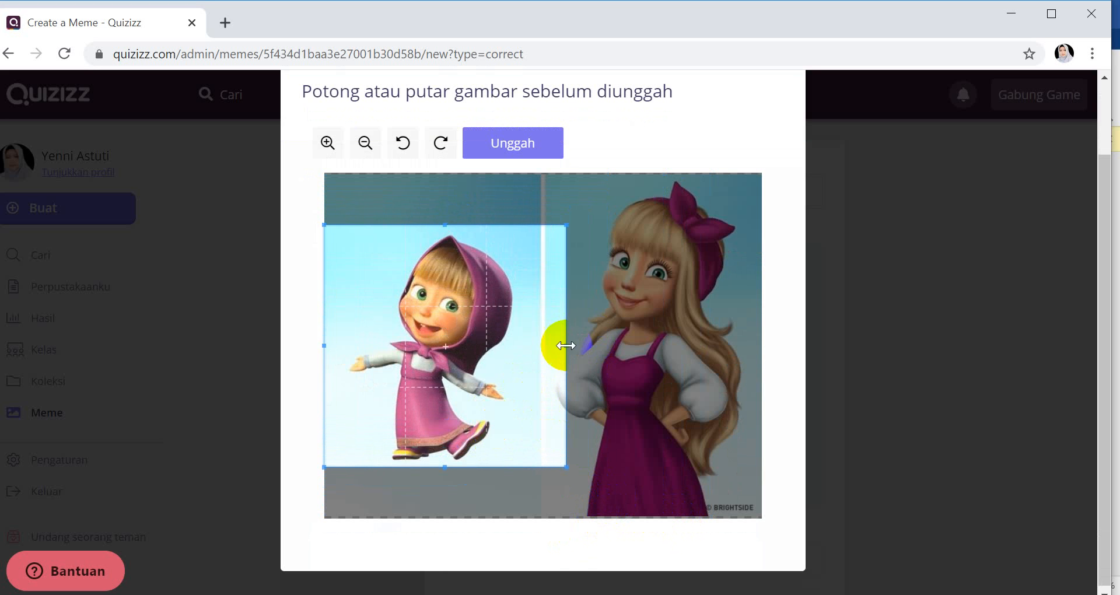
pyautogui.moveTo(563, 345); pyautogui.dragTo(553, 348)
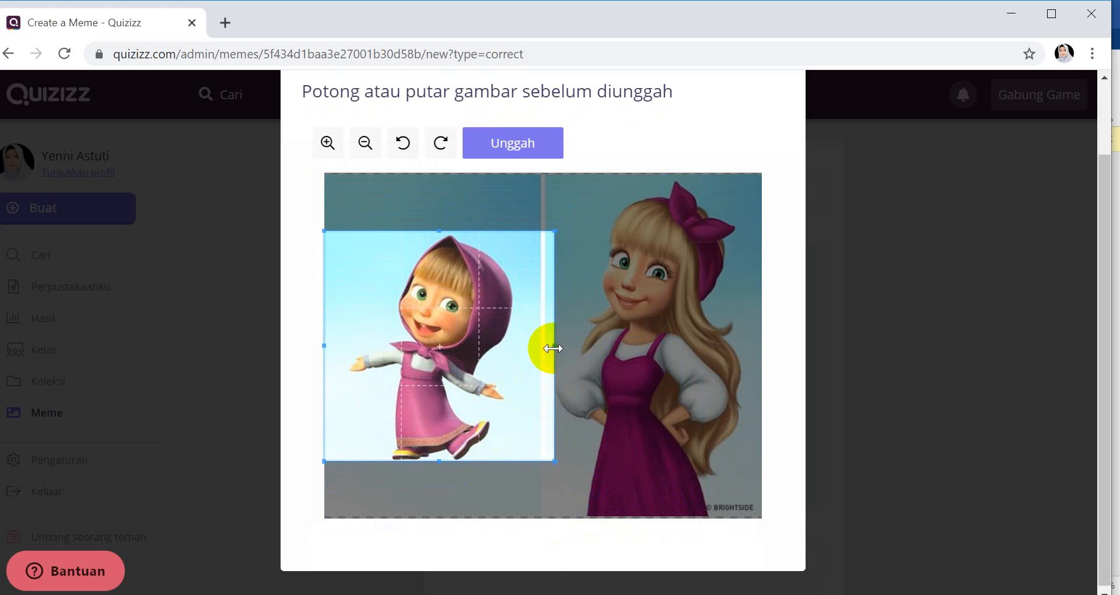
pyautogui.click(509, 142)
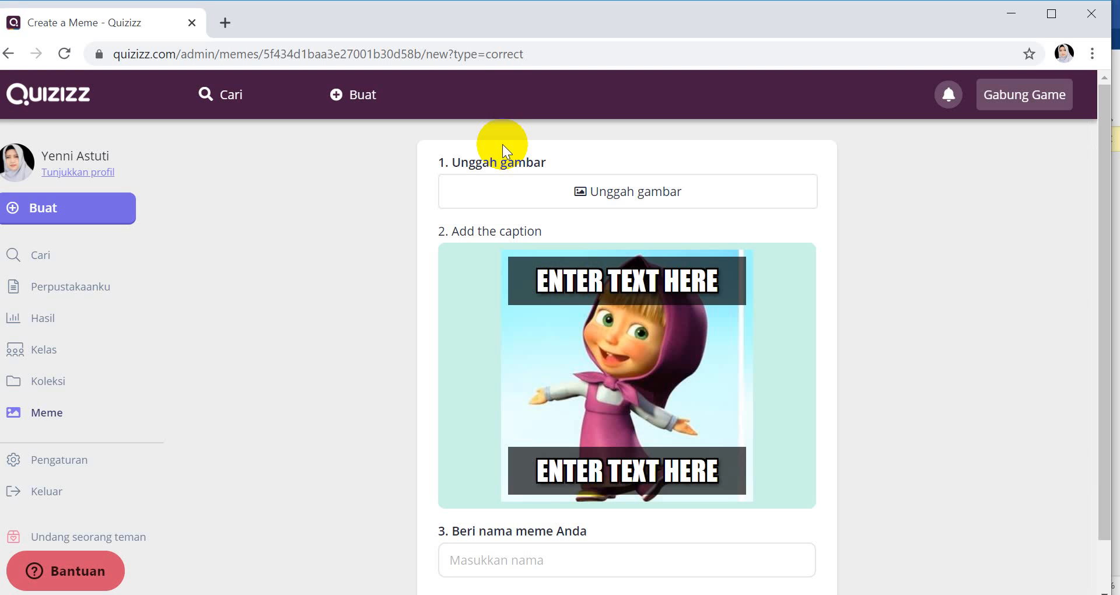
# - Caption the hooded girl meme with "AHA..." above and "BETUL SEKALI" below
pyautogui.click(614, 280)
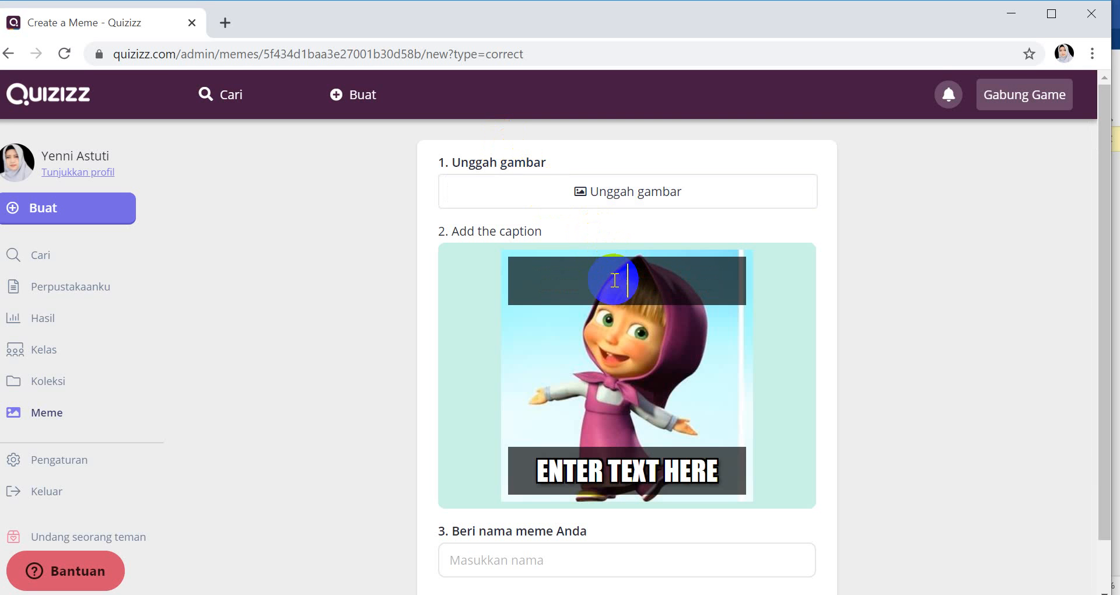
pyautogui.write('AHA...')
pyautogui.click(648, 468)
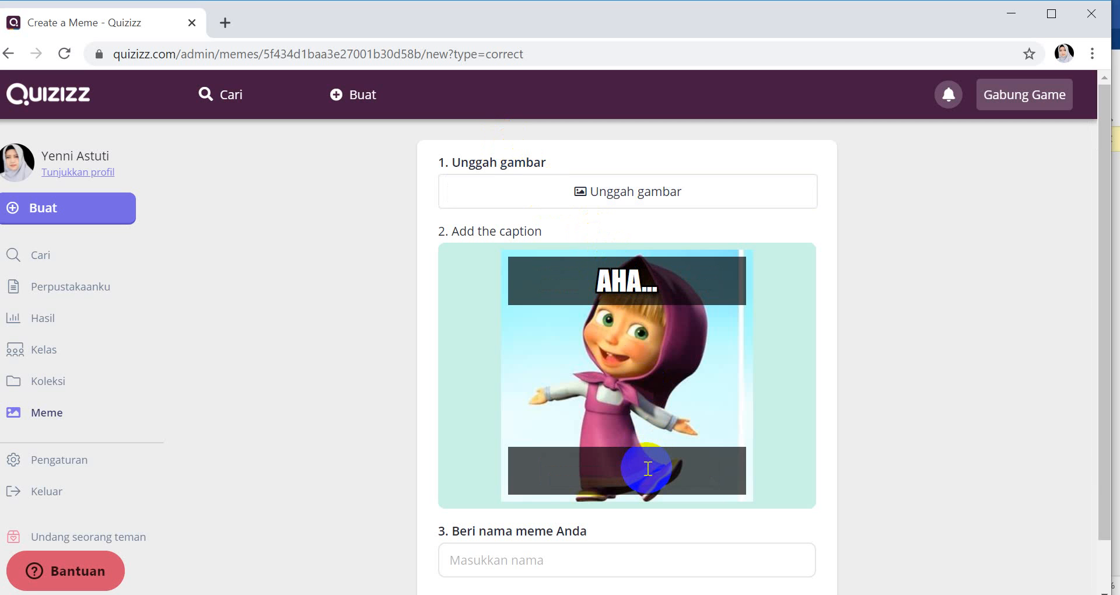
pyautogui.write('BET')
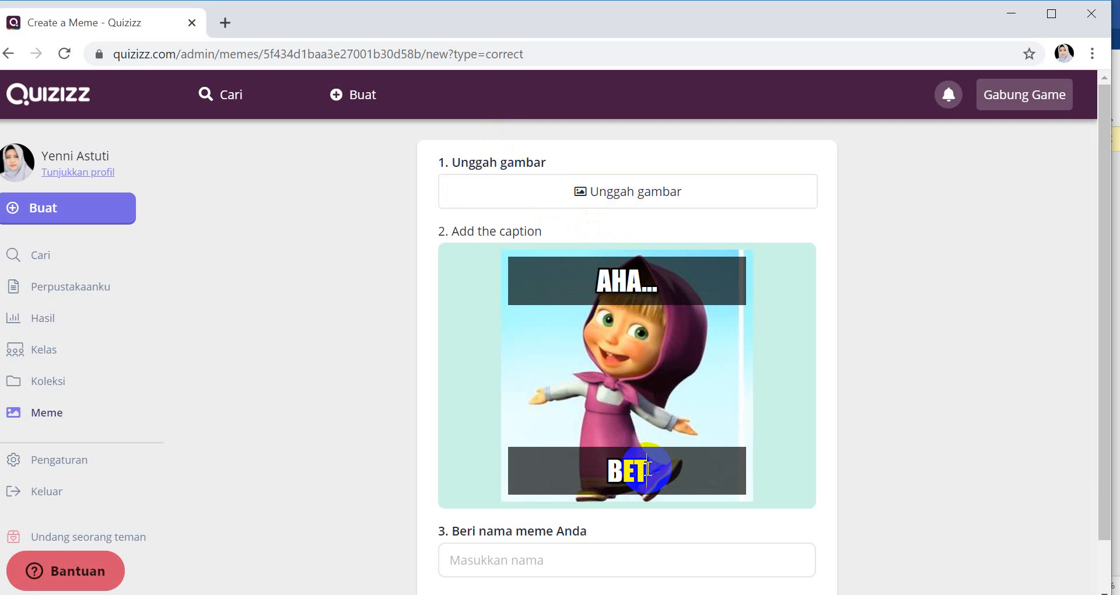
pyautogui.write('UL SEKALI')
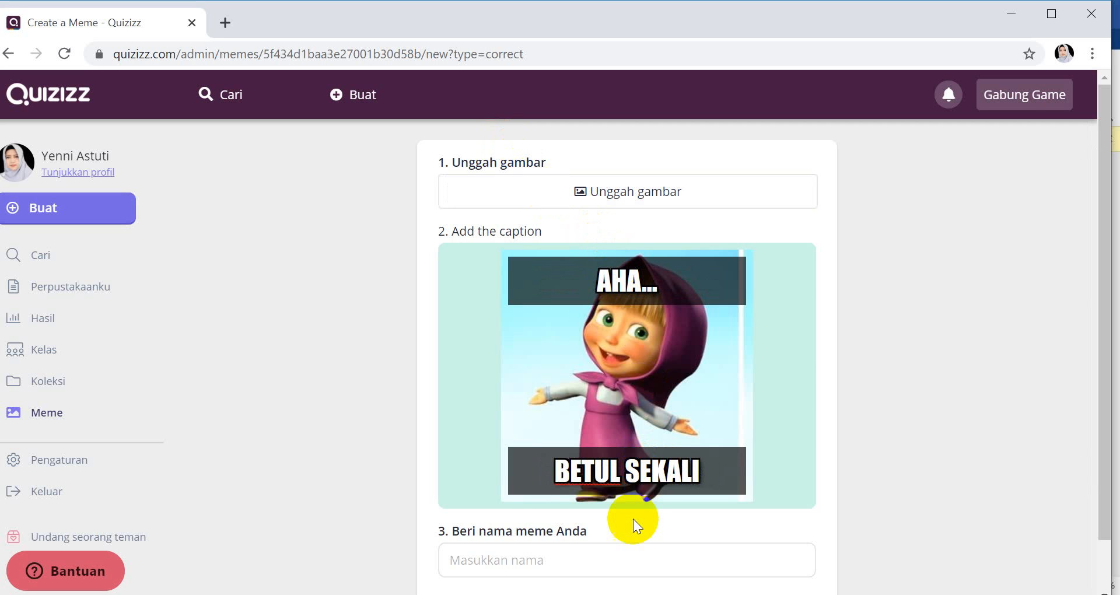
# - Name the hooded girl meme "Meme Benar 5" and save it to the meme set
pyautogui.click(627, 557)
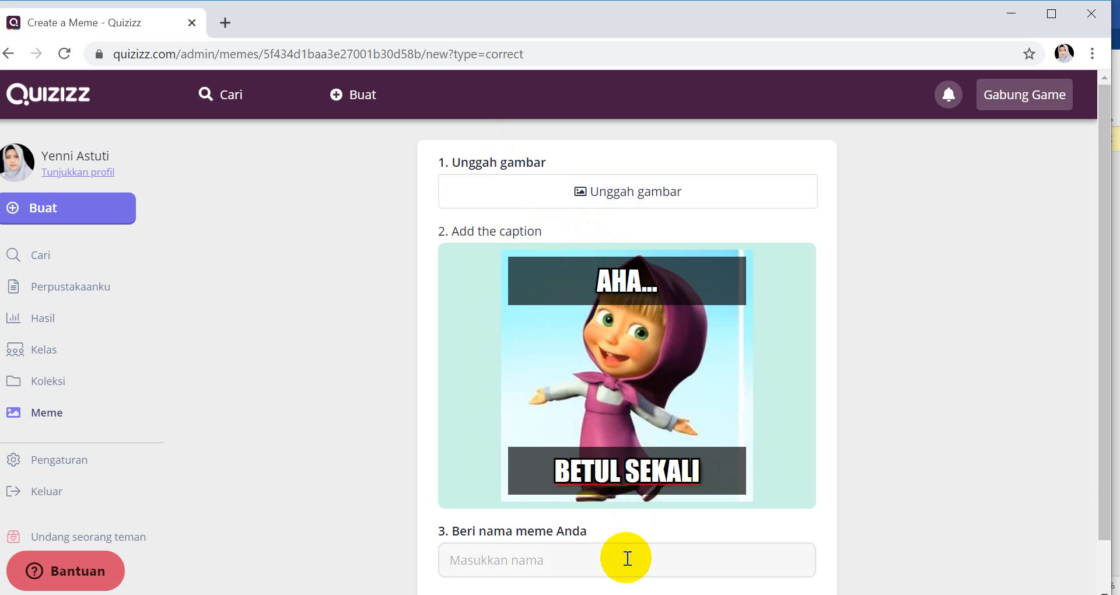
pyautogui.write('Meme Benar 5')
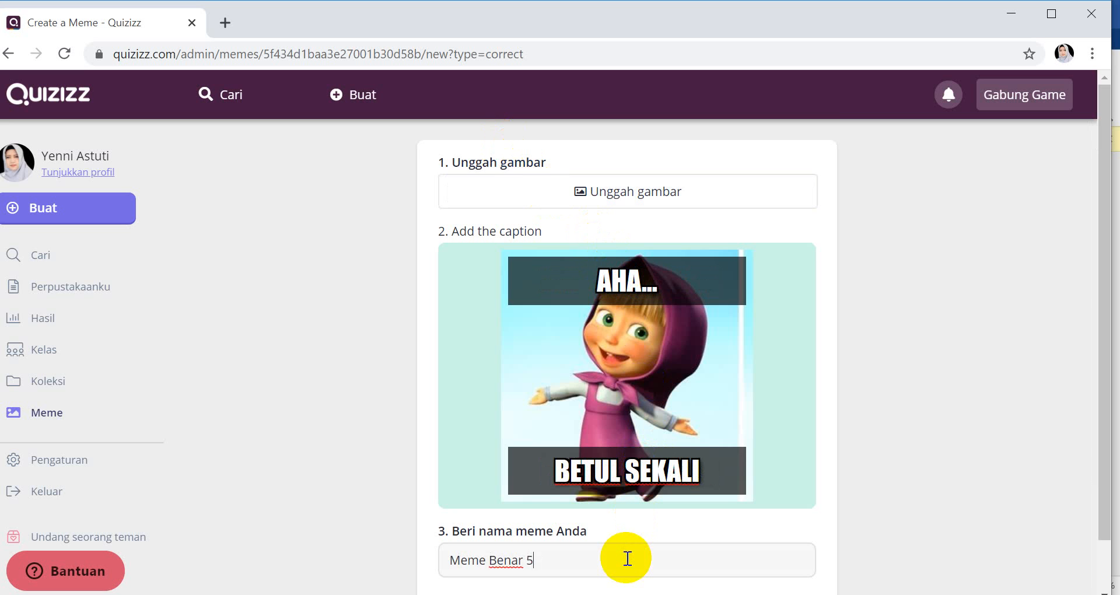
pyautogui.scroll(-2, 627, 558)
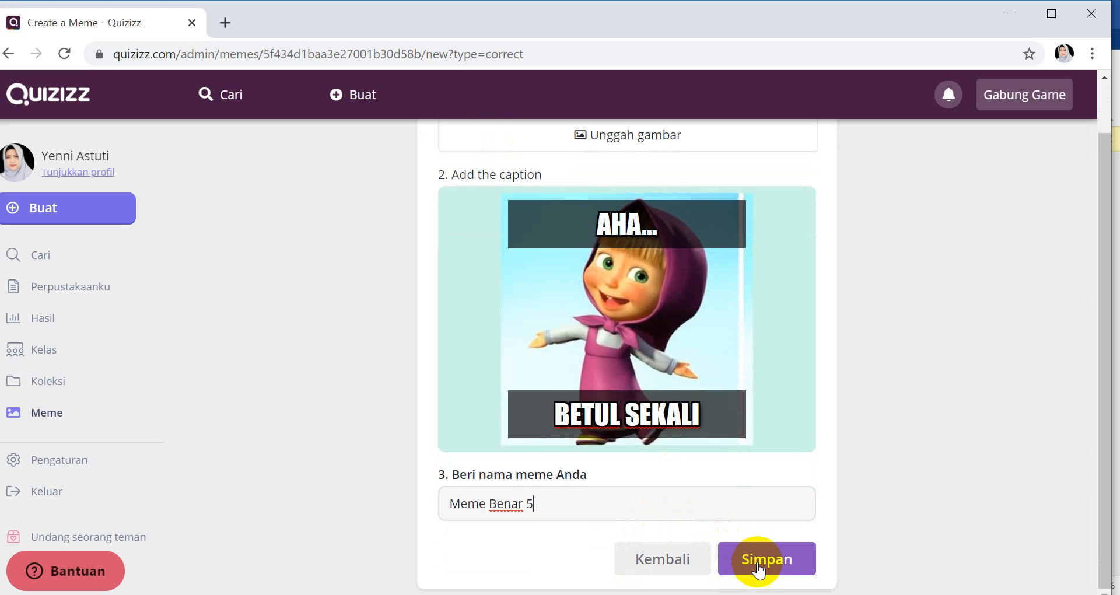
pyautogui.click(758, 569)
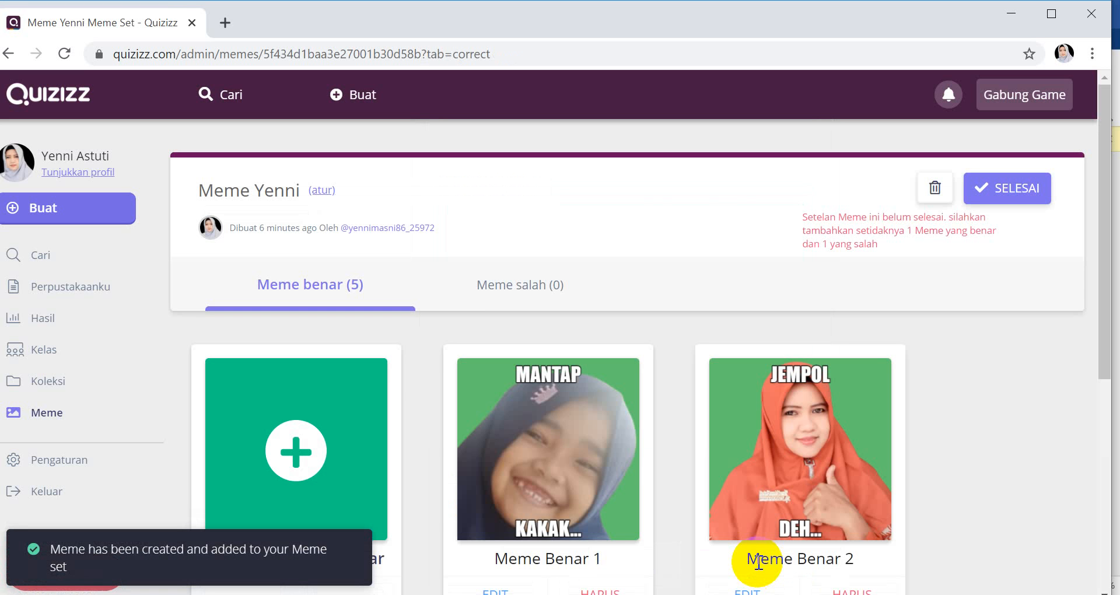
# - Start the first incorrect-answer meme and load WhatsApp_Image_2020-08-10_at_21.19.27-removebg-preview from the Diklat Quizizz folder
pyautogui.scroll(-6, 661, 447)
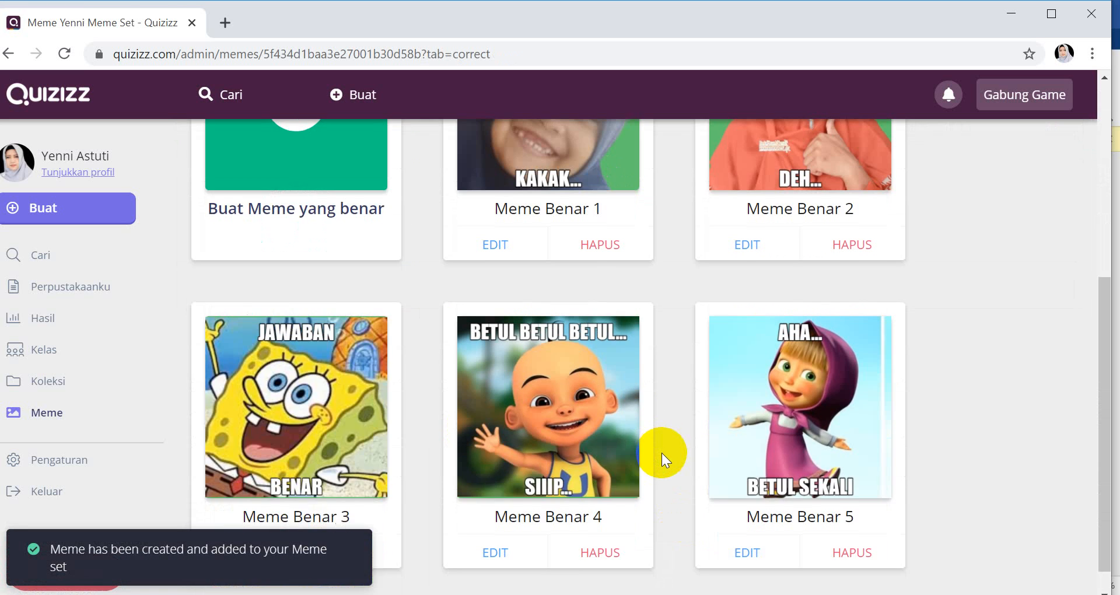
pyautogui.scroll(2, 662, 453)
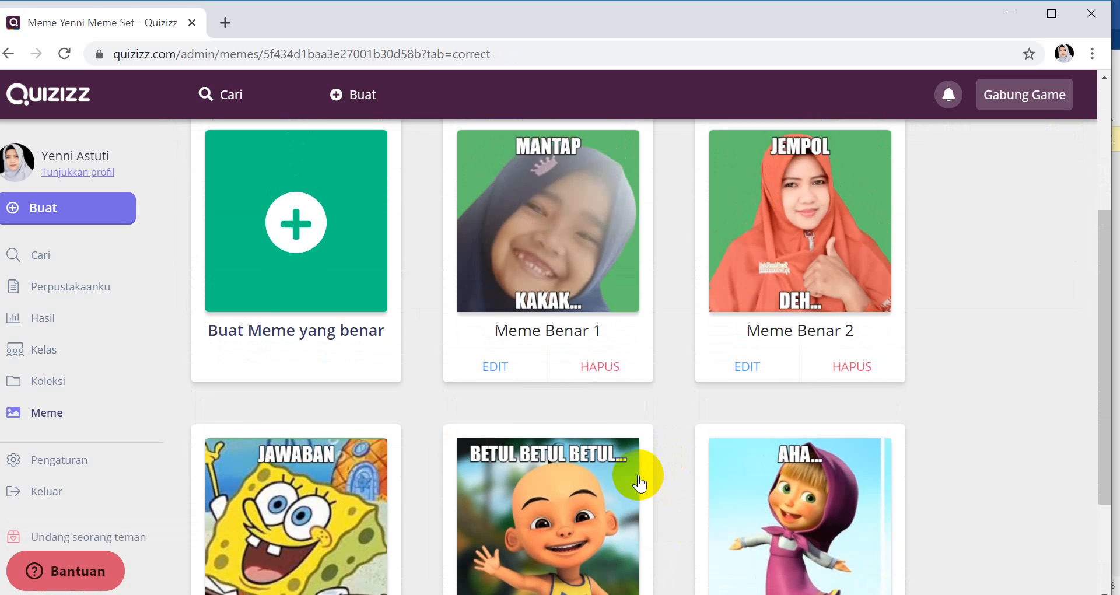
pyautogui.scroll(4, 638, 482)
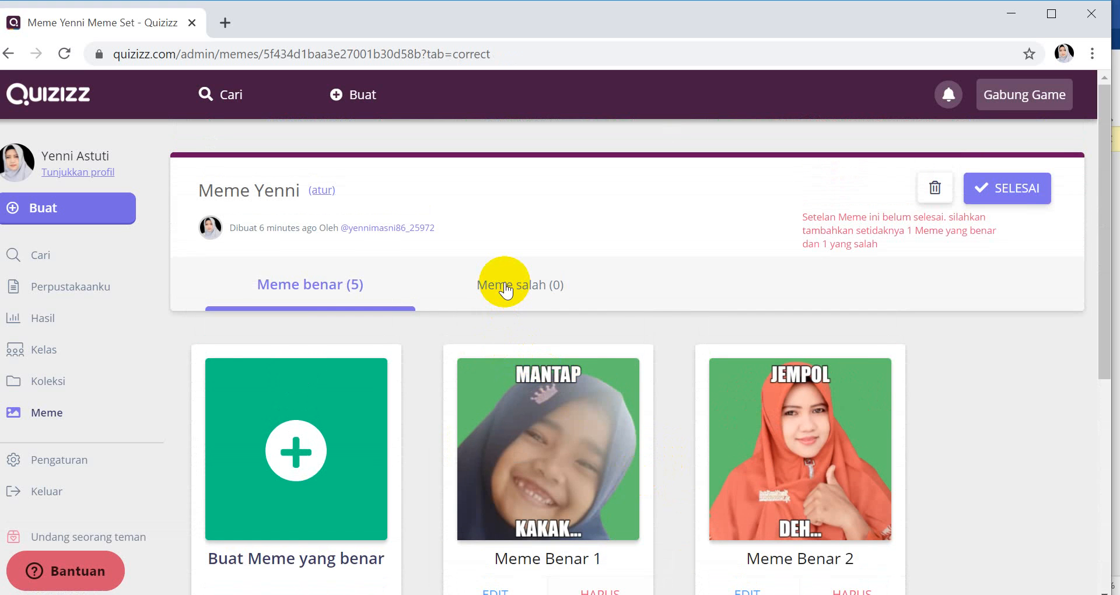
pyautogui.click(505, 287)
pyautogui.click(305, 456)
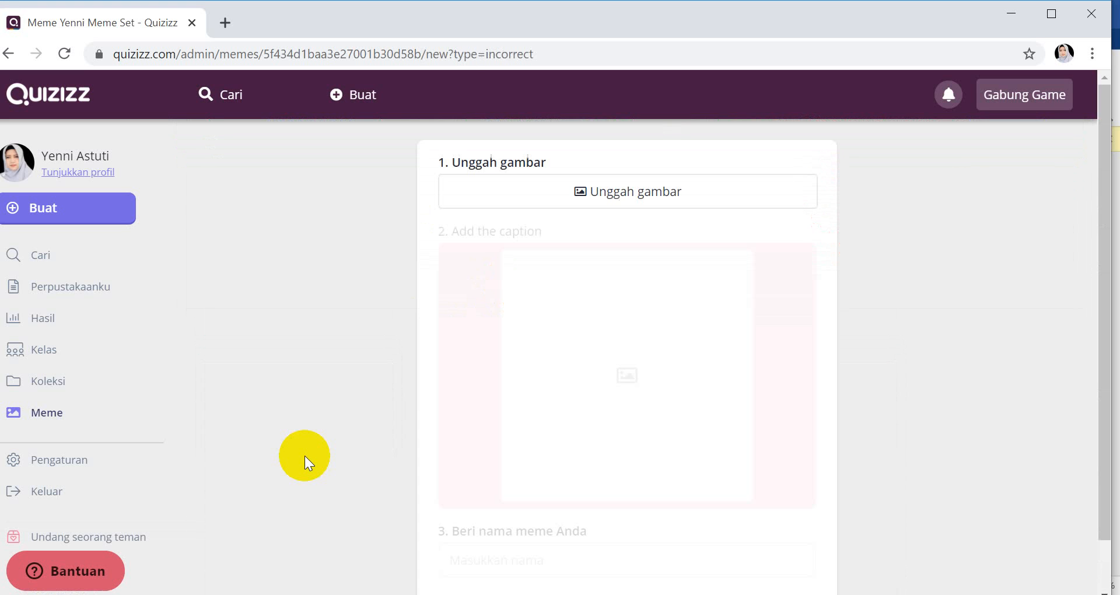
pyautogui.click(656, 198)
pyautogui.scroll(-10, 583, 251)
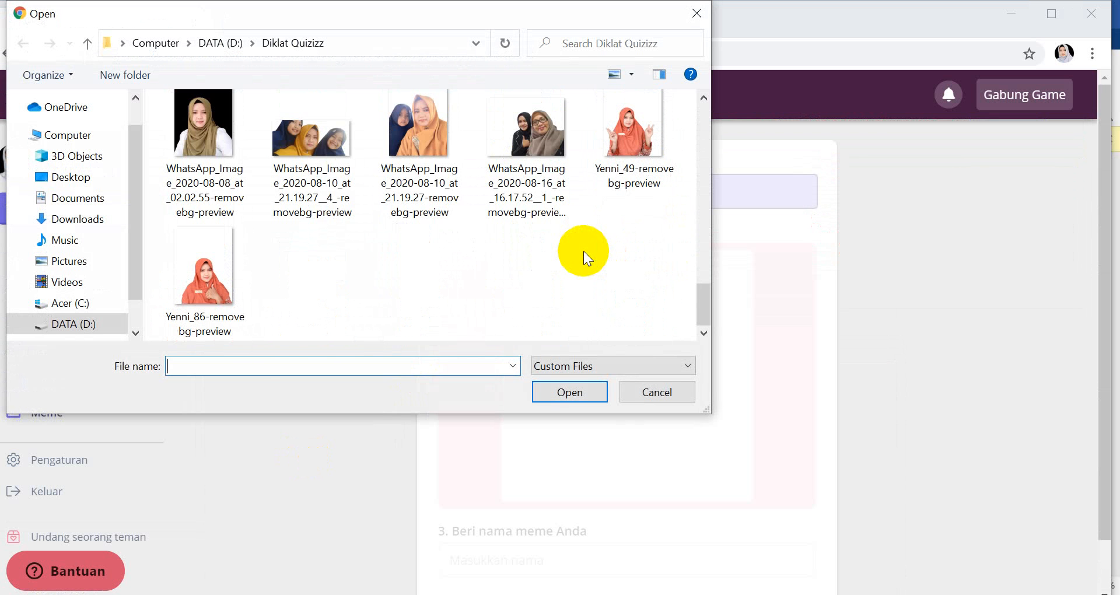
pyautogui.click(429, 149)
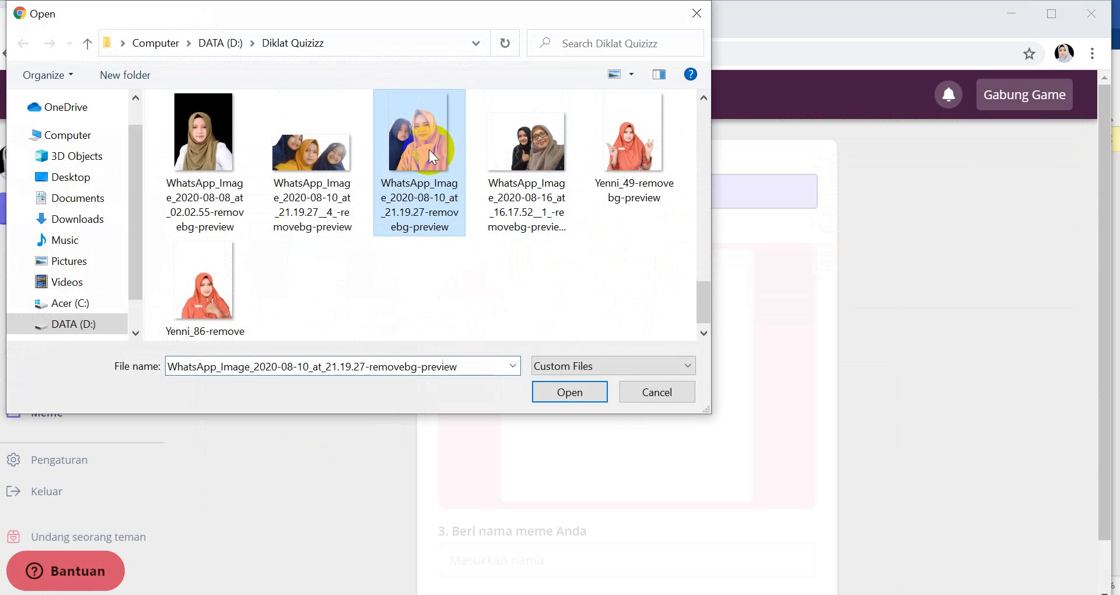
pyautogui.click(569, 391)
# - Crop the image to a tight square around the head of the child in the navy headscarf and upload it
pyautogui.scroll(-3, 633, 426)
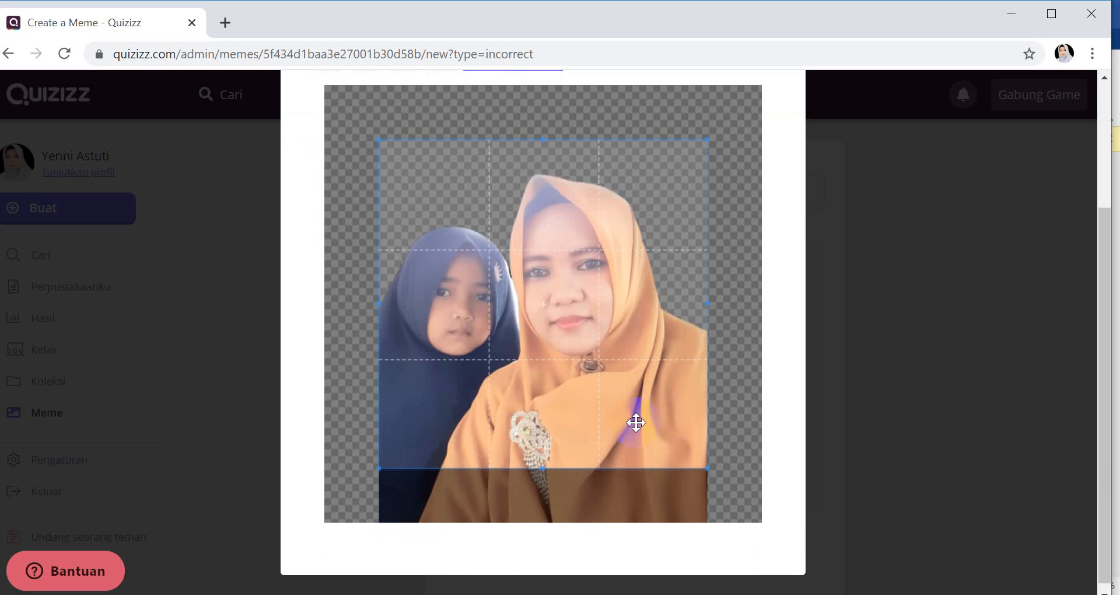
pyautogui.moveTo(708, 468); pyautogui.dragTo(571, 422)
pyautogui.moveTo(470, 245); pyautogui.dragTo(448, 286)
pyautogui.moveTo(554, 377); pyautogui.dragTo(508, 370)
pyautogui.moveTo(438, 267); pyautogui.dragTo(445, 292)
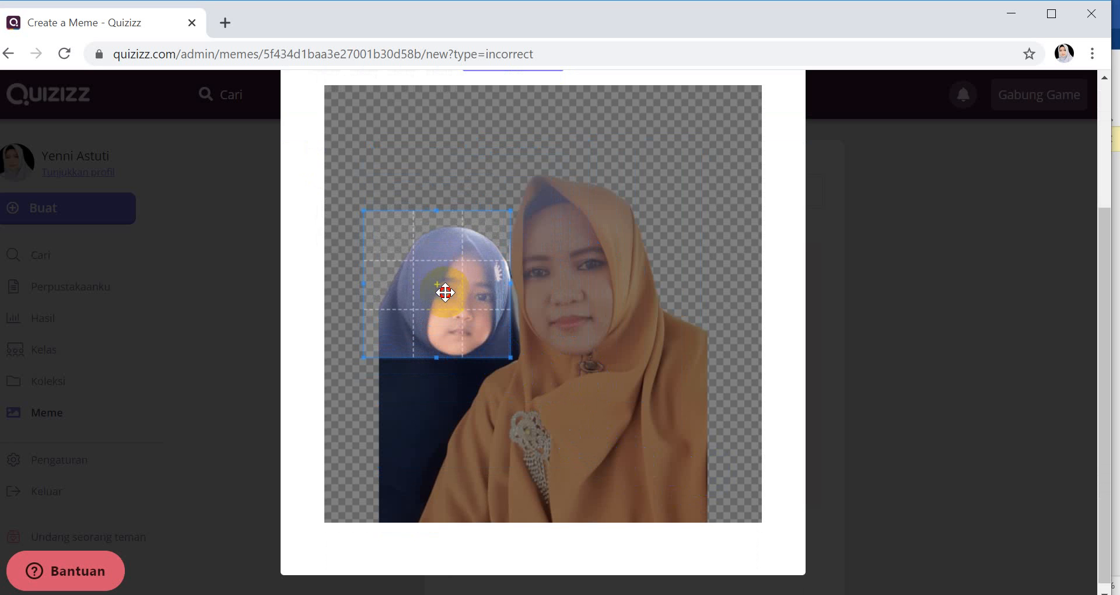
pyautogui.moveTo(511, 357); pyautogui.dragTo(502, 349)
pyautogui.moveTo(466, 304); pyautogui.dragTo(478, 313)
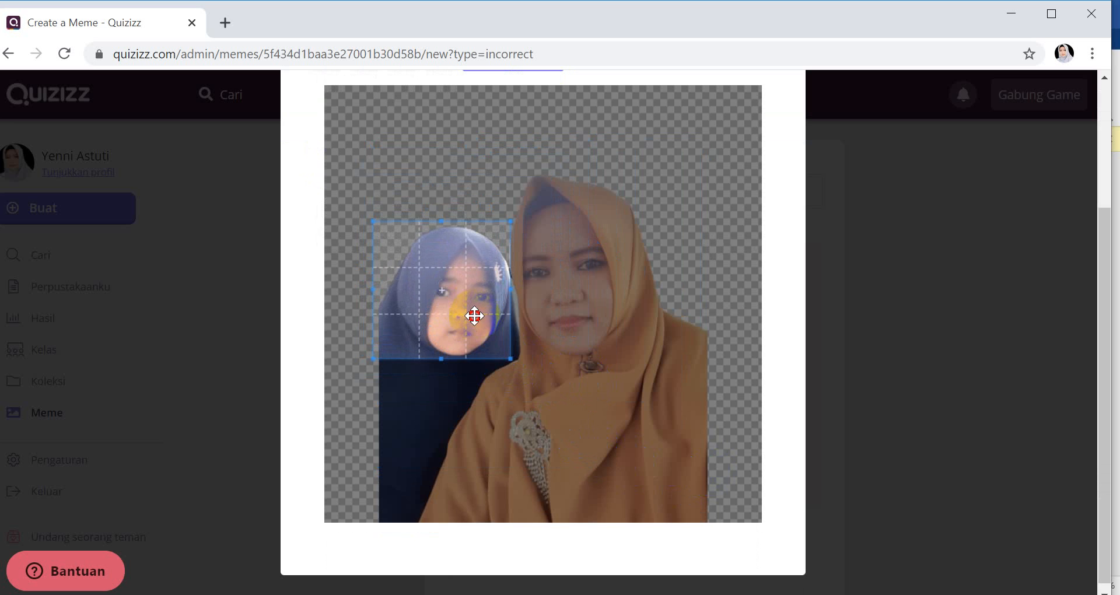
pyautogui.moveTo(510, 357); pyautogui.dragTo(505, 358)
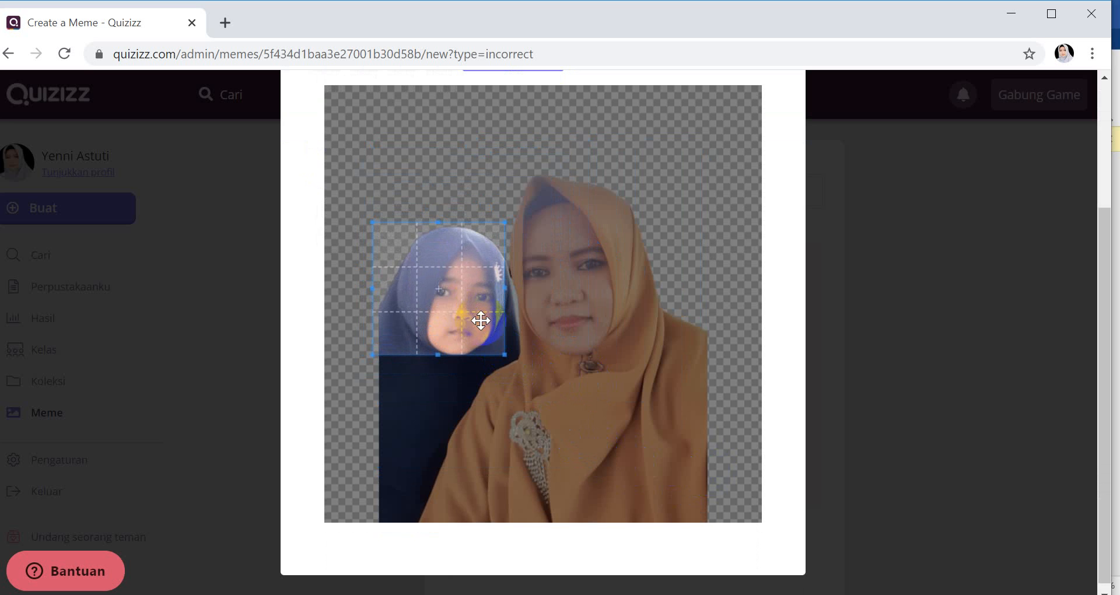
pyautogui.moveTo(480, 320); pyautogui.dragTo(485, 322)
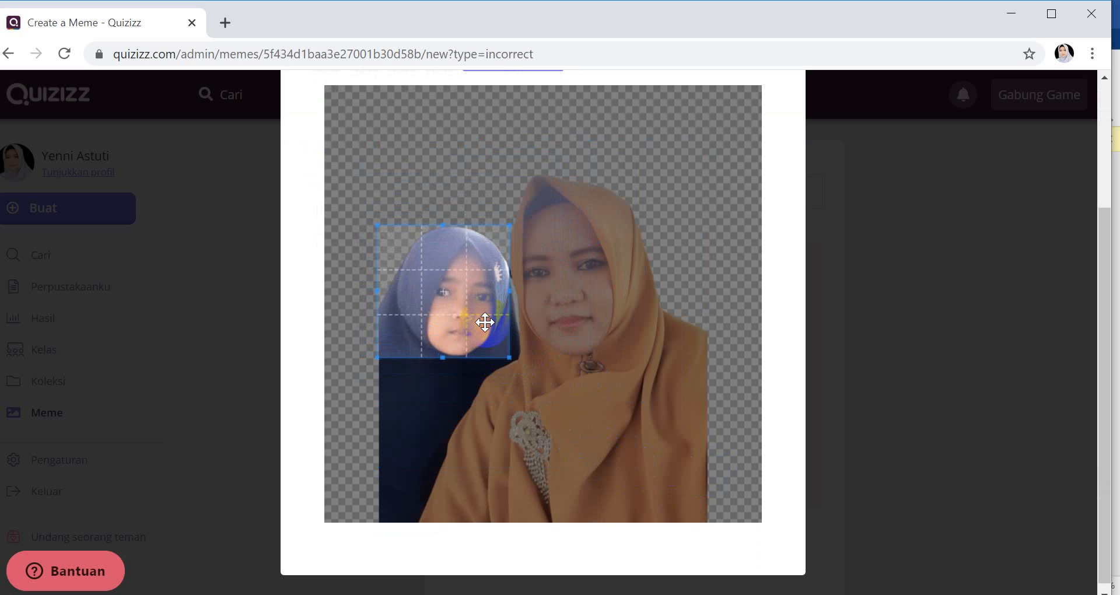
pyautogui.scroll(3, 580, 312)
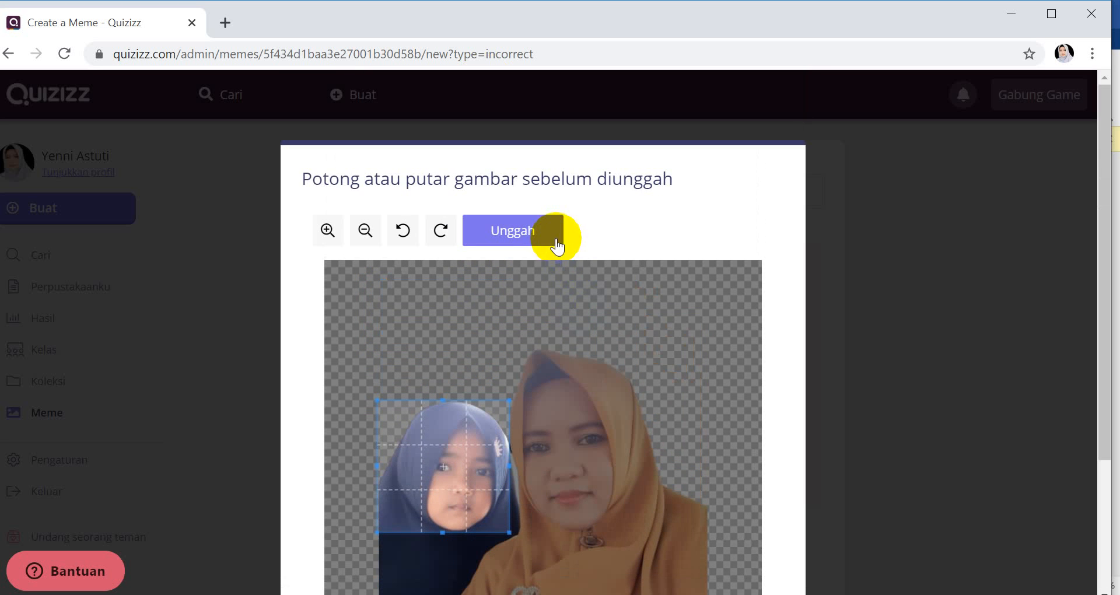
pyautogui.click(541, 228)
pyautogui.click(625, 281)
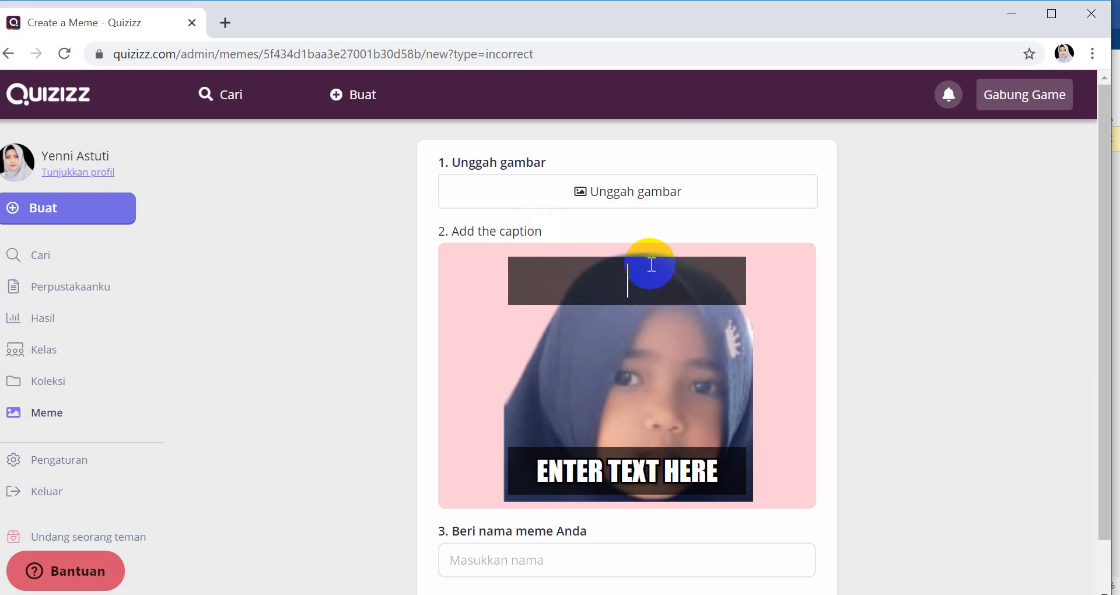
pyautogui.write('HH')
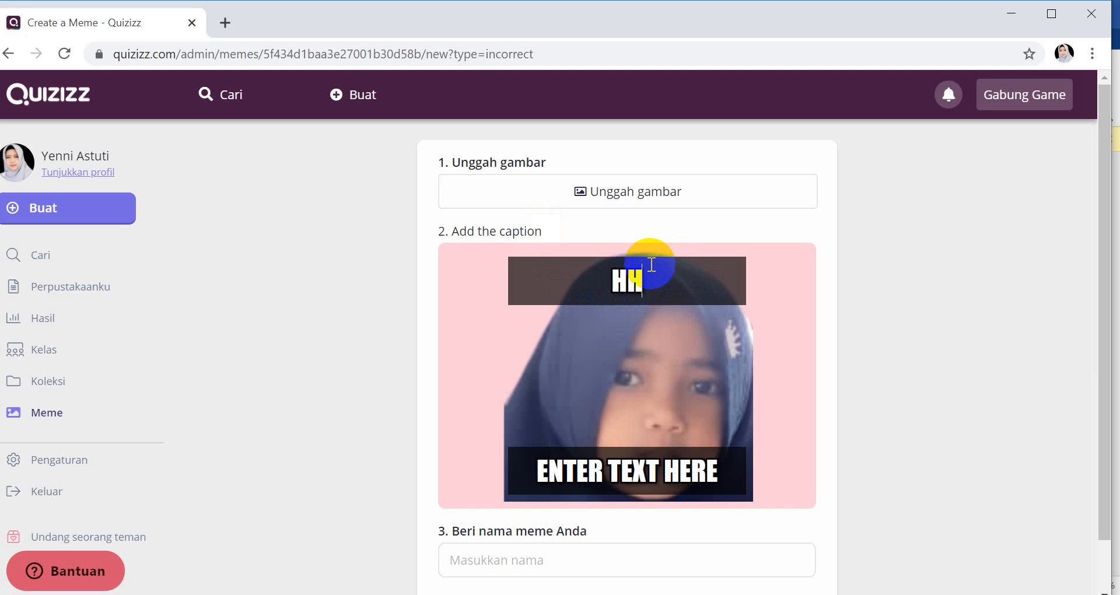
pyautogui.write('HMMM')
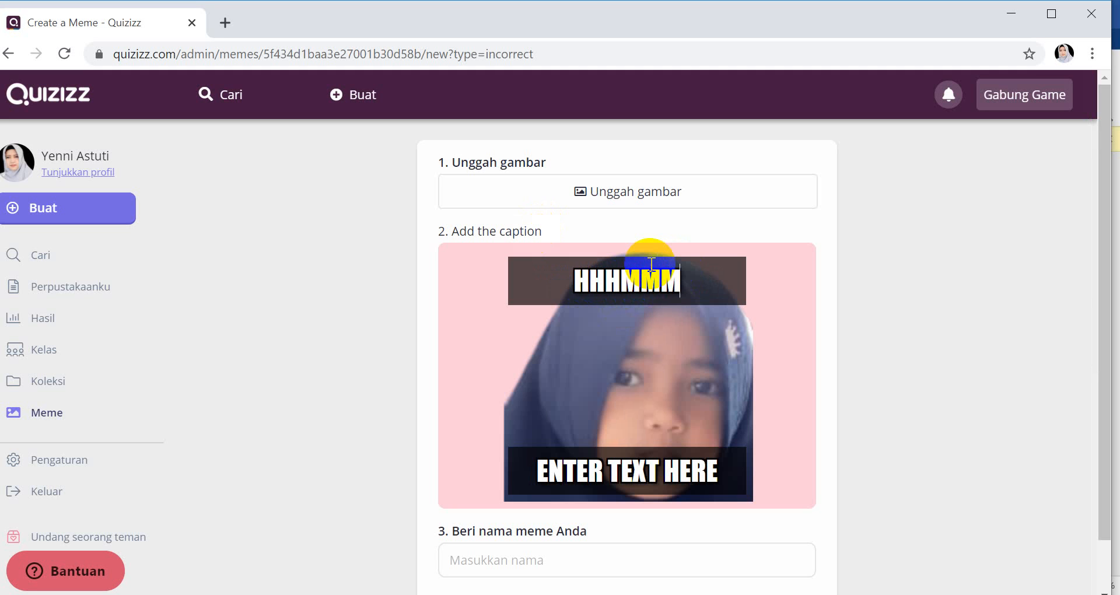
pyautogui.press('BackSpace')
pyautogui.press('BackSpace')
pyautogui.press('BackSpace')
pyautogui.press('BackSpace')
pyautogui.press('BackSpace')
pyautogui.press('BackSpace')
# - Caption the child's meme with "SALAH" above and "KAKAK..." below
pyautogui.write('SA')
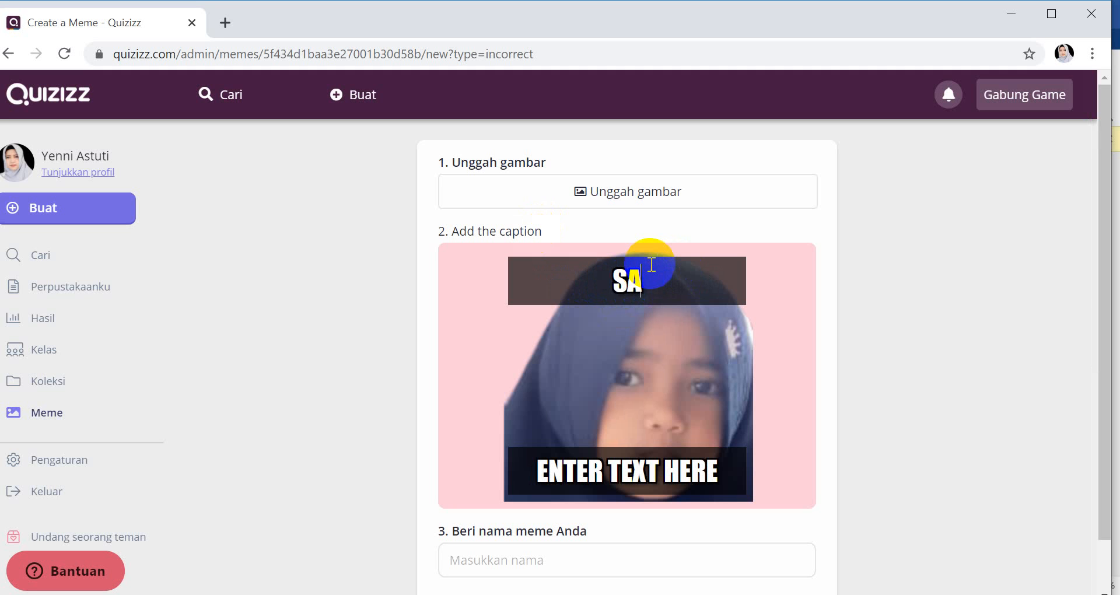
pyautogui.write('LAH')
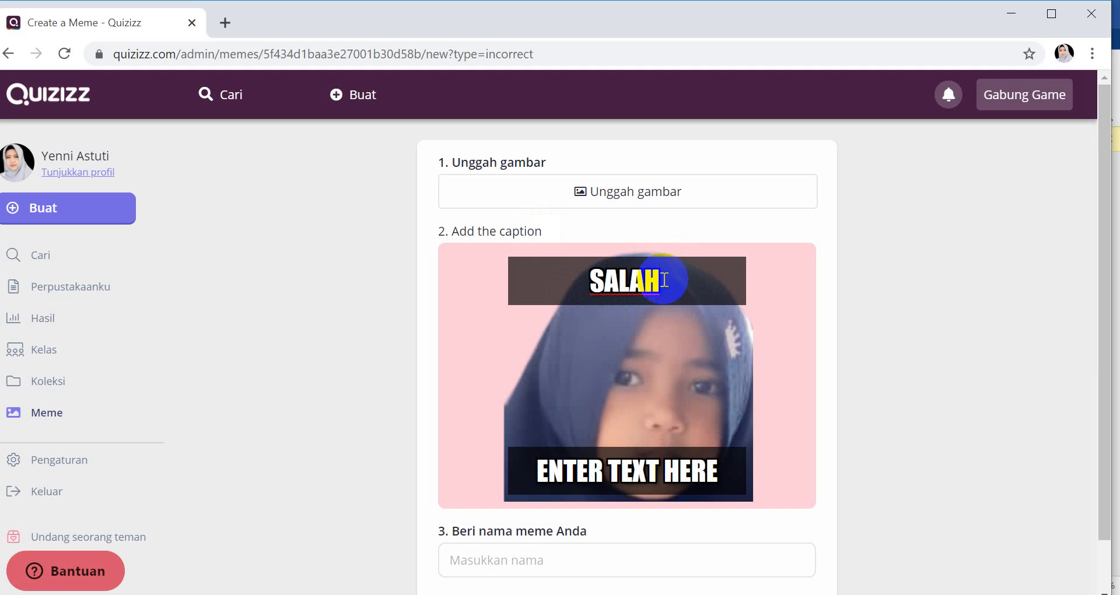
pyautogui.click(691, 468)
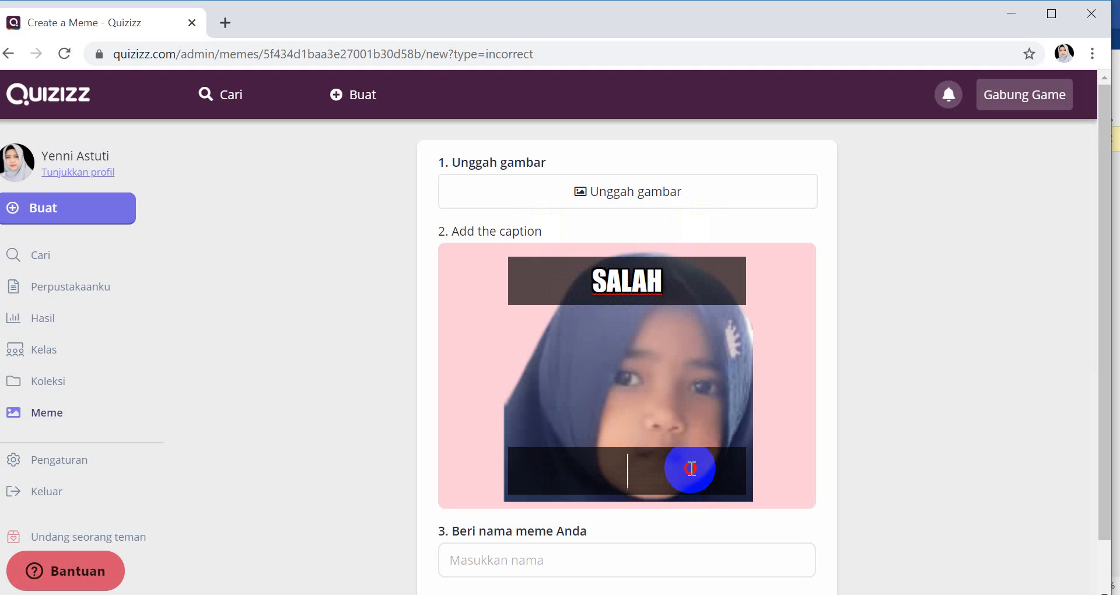
pyautogui.write('KAKAK')
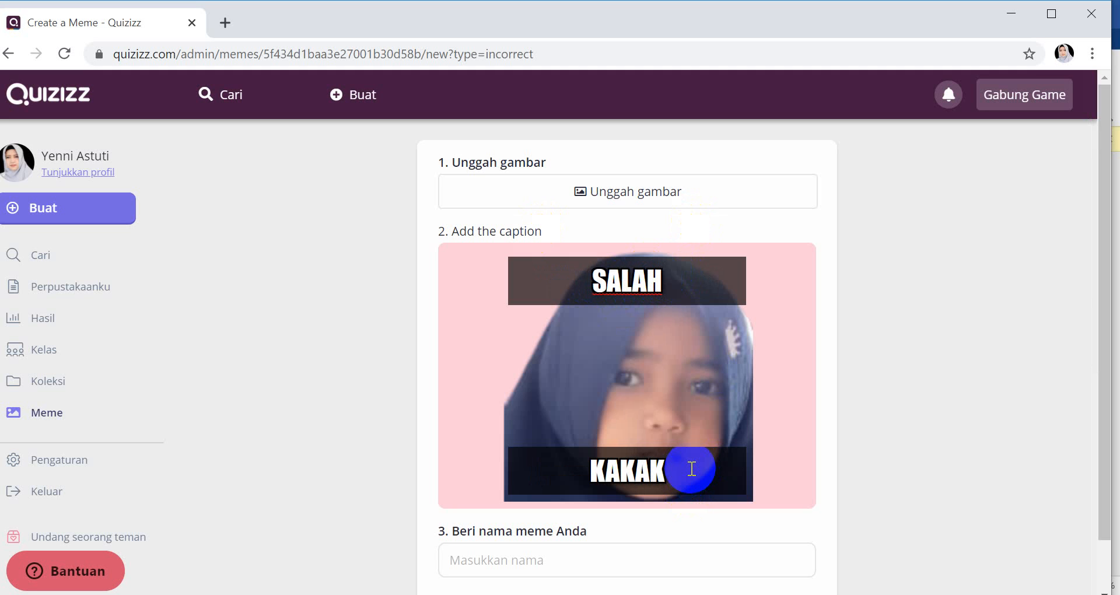
pyautogui.write('...')
# - Name the navy headscarf child meme "Meme Salah 1" and save it to the meme set
pyautogui.click(606, 557)
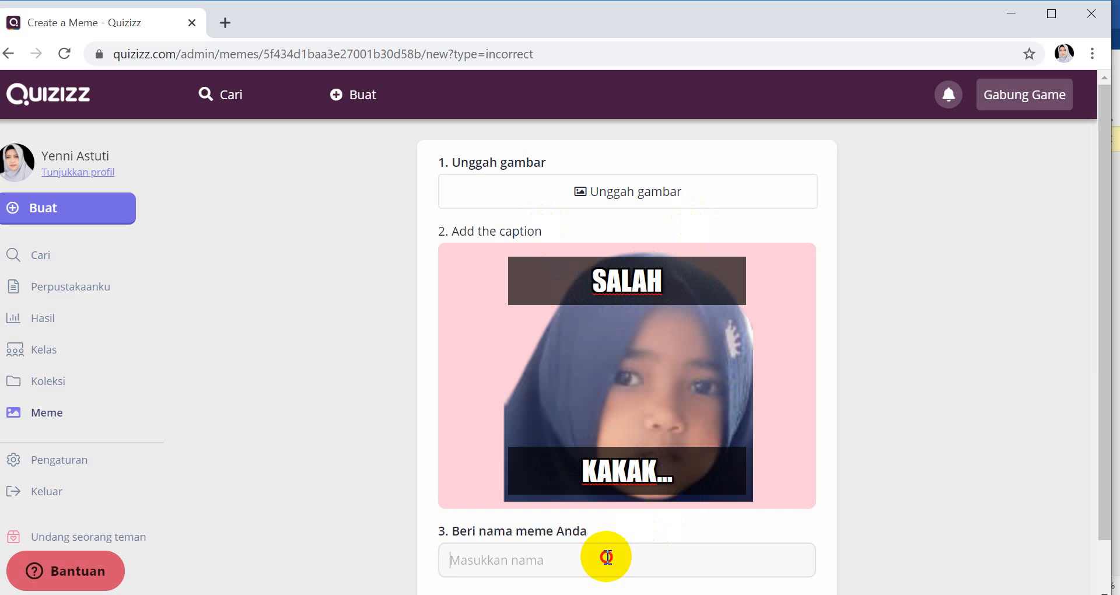
pyautogui.write('Meme Salah 1')
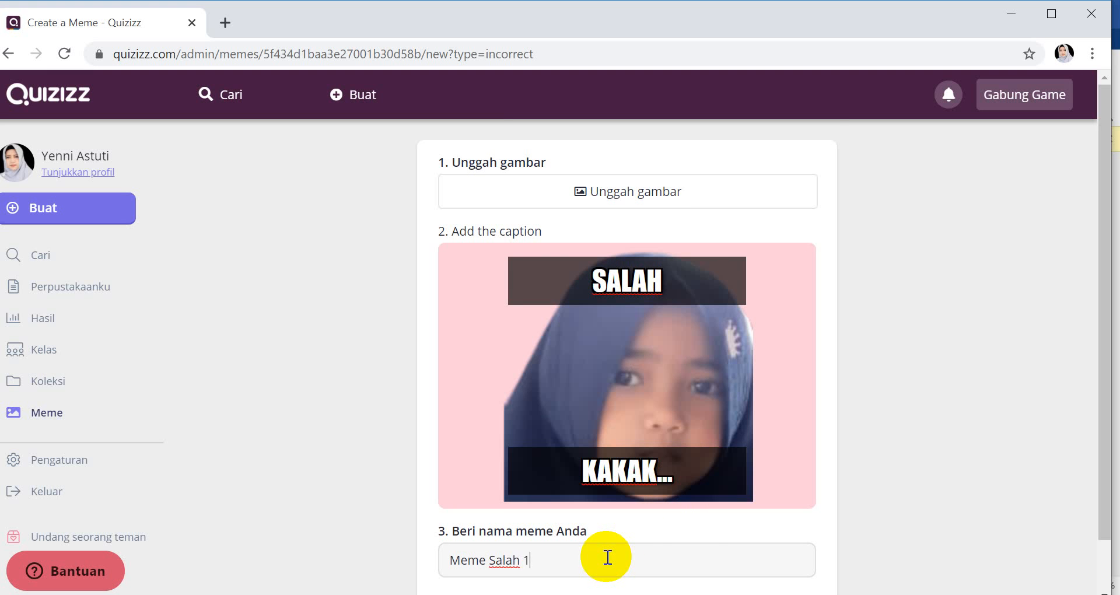
pyautogui.scroll(-1, 606, 557)
pyautogui.click(780, 561)
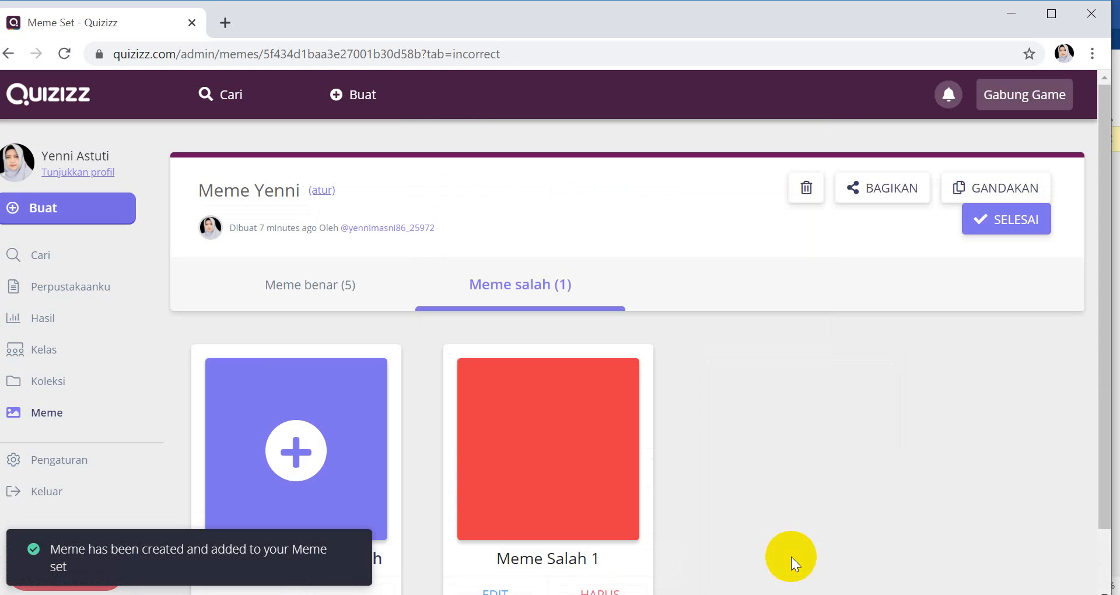
# - Start another incorrect-answer meme and load WhatsApp_Image_2020-07-28_at_19.18.03-removebg-preview from the Diklat Quizizz folder
pyautogui.click(292, 428)
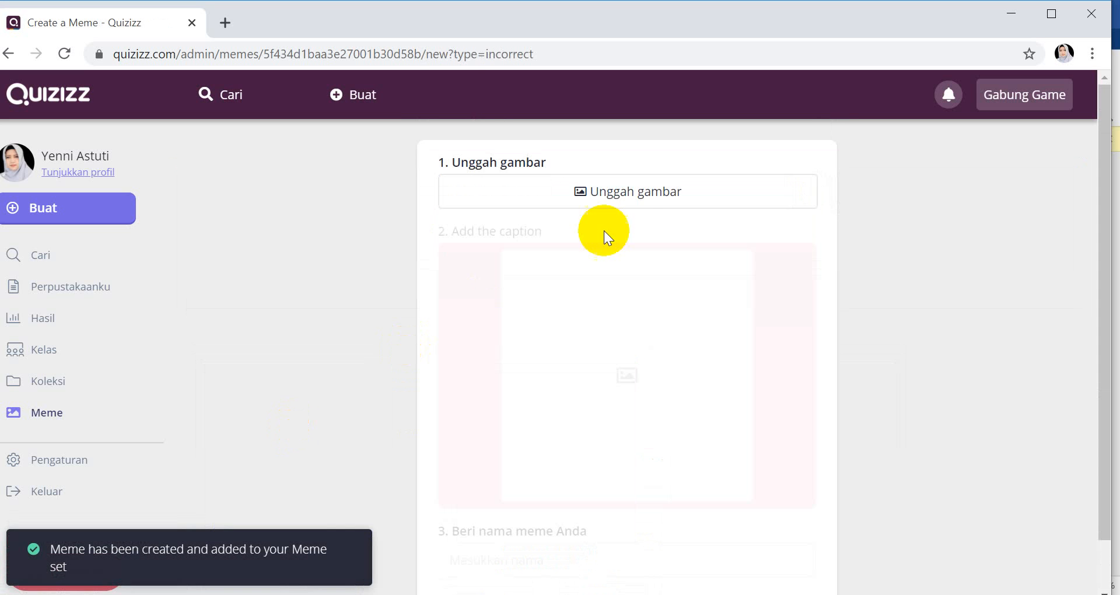
pyautogui.click(635, 195)
pyautogui.scroll(-10, 612, 242)
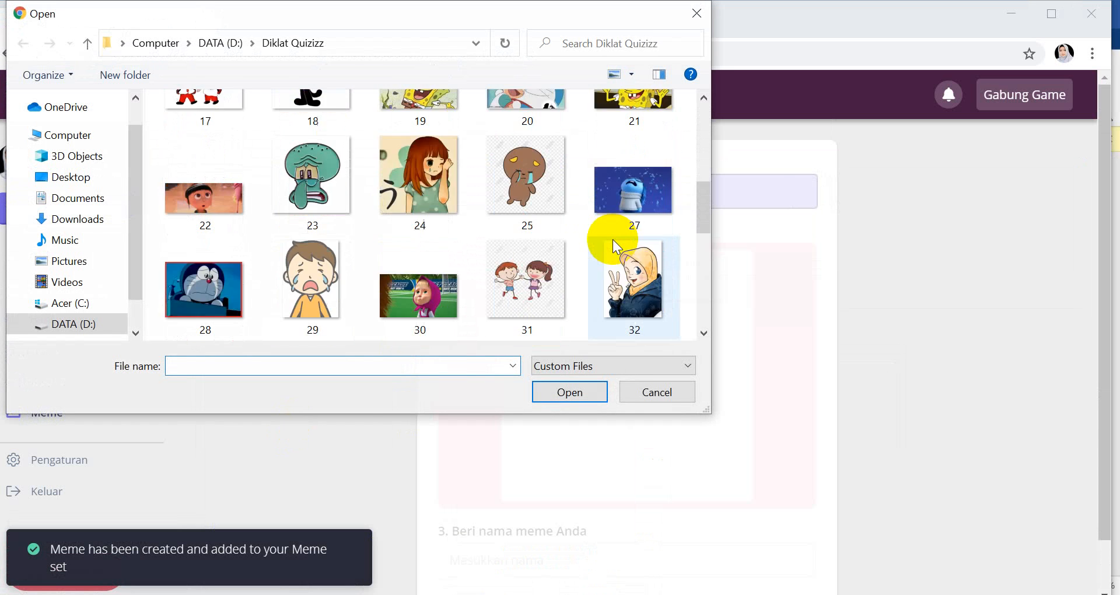
pyautogui.scroll(-3, 604, 244)
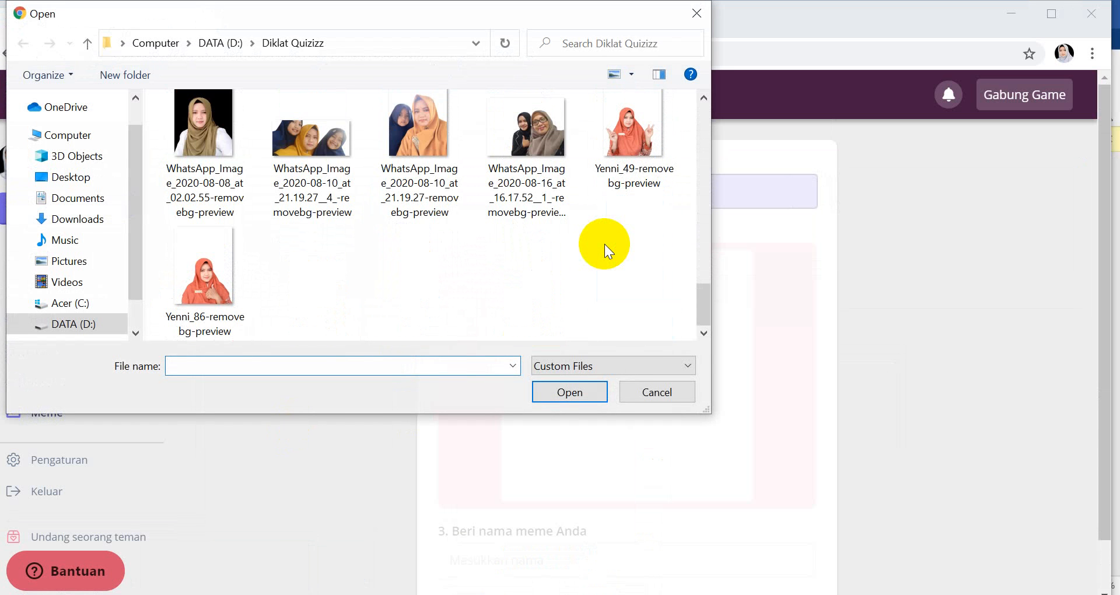
pyautogui.scroll(4, 605, 243)
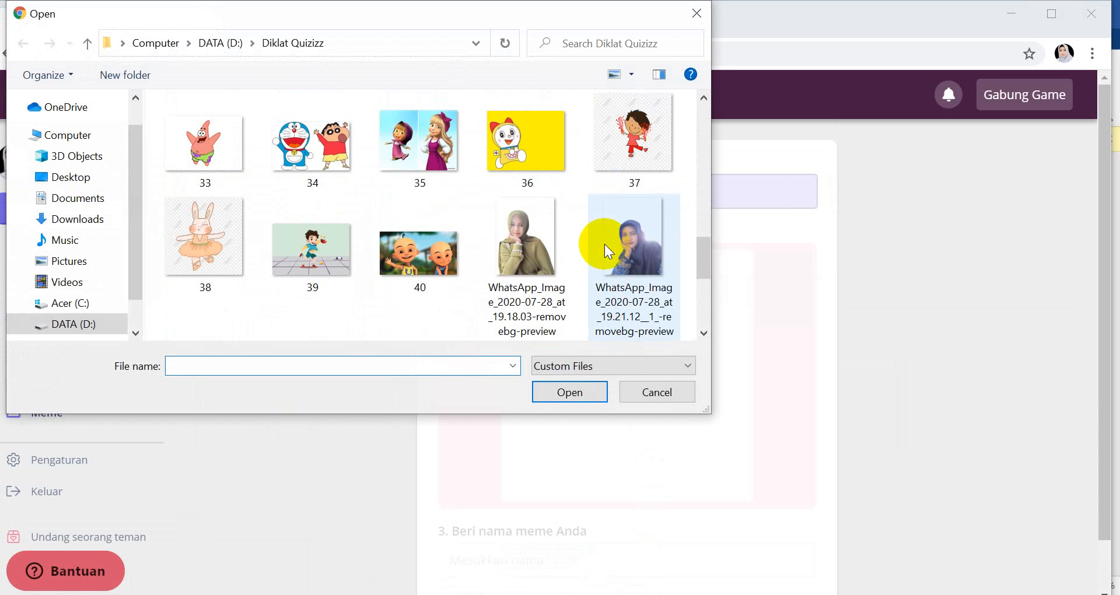
pyautogui.click(560, 246)
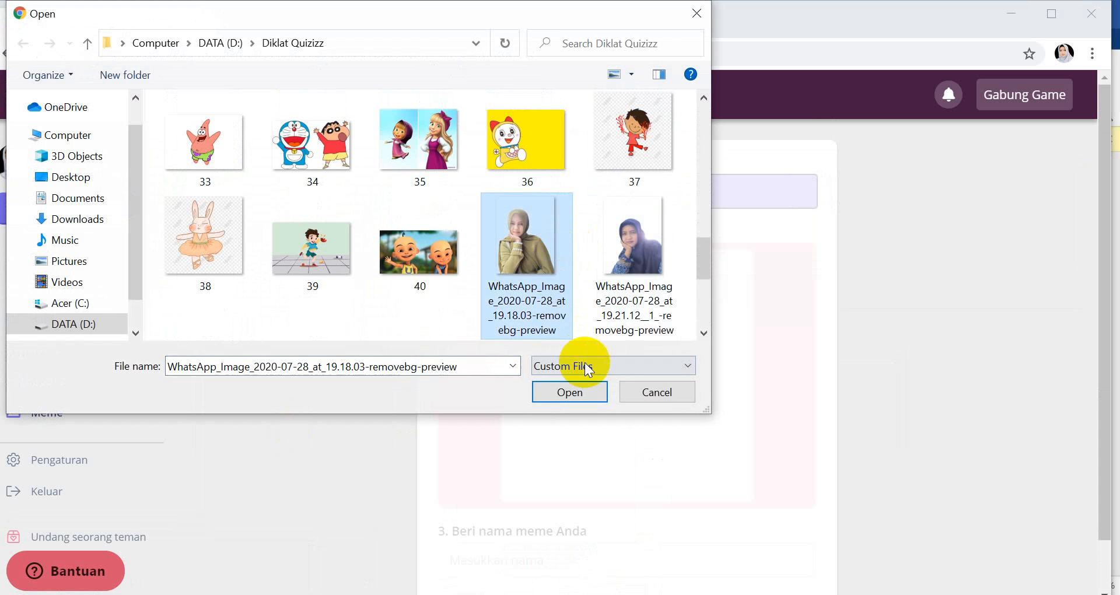
pyautogui.click(582, 394)
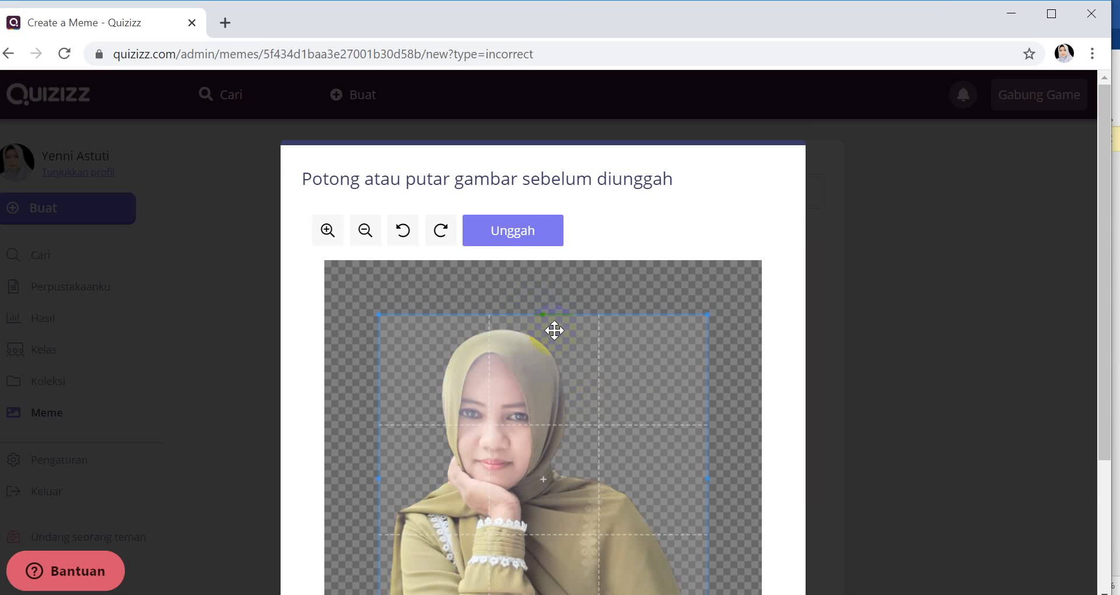
# - Crop the image to a square around the head and upper body of the woman in the olive headscarf and upload it
pyautogui.scroll(-3, 554, 330)
pyautogui.moveTo(555, 331); pyautogui.dragTo(585, 356)
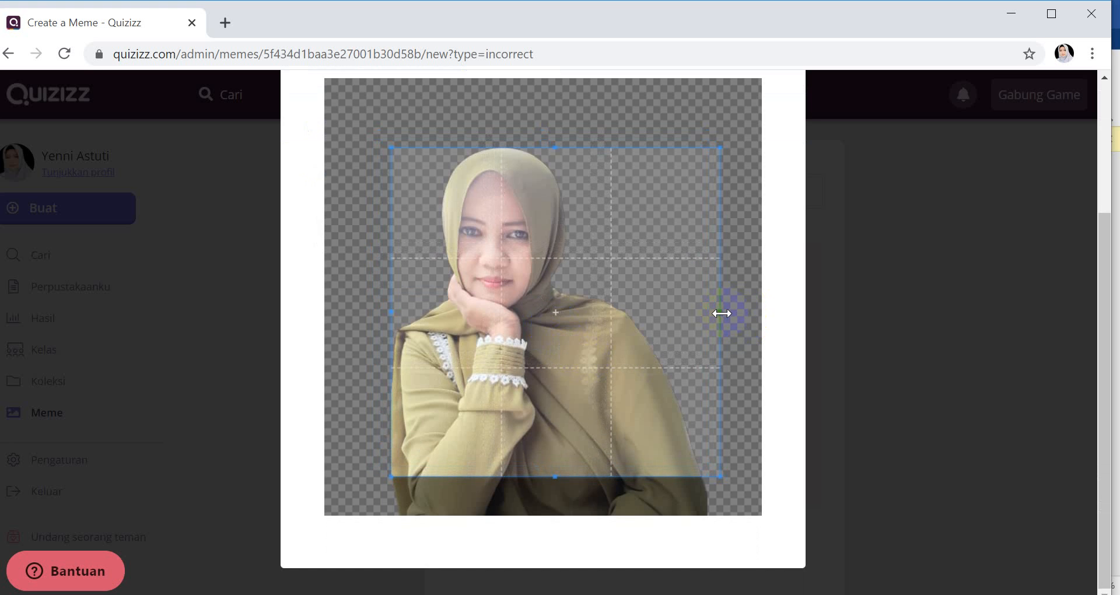
pyautogui.moveTo(722, 313); pyautogui.dragTo(676, 311)
pyautogui.moveTo(607, 332); pyautogui.dragTo(596, 306)
pyautogui.scroll(3, 595, 292)
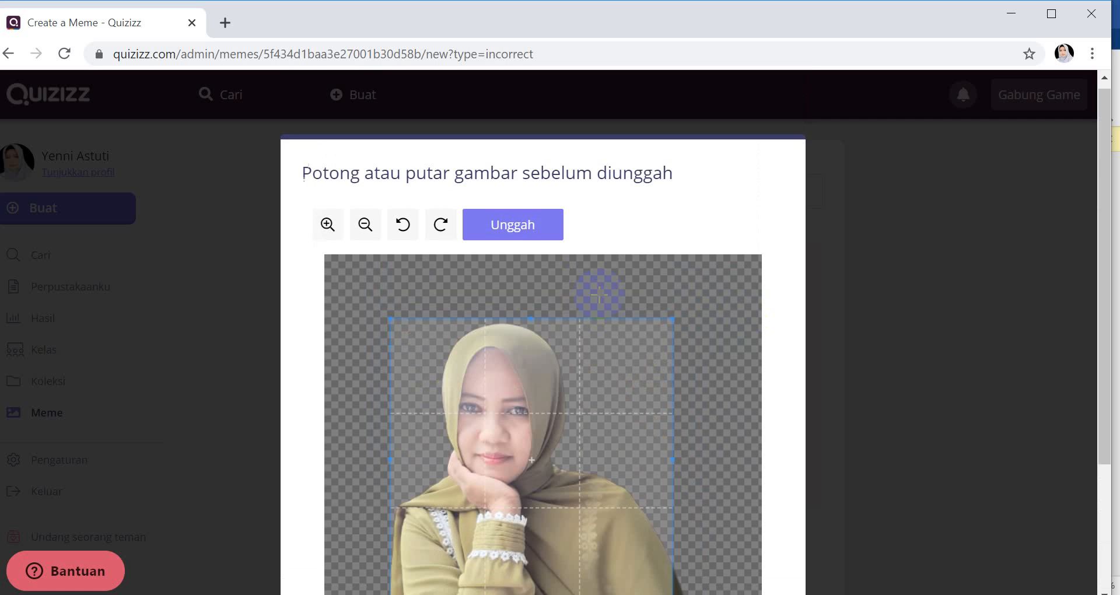
pyautogui.click(534, 239)
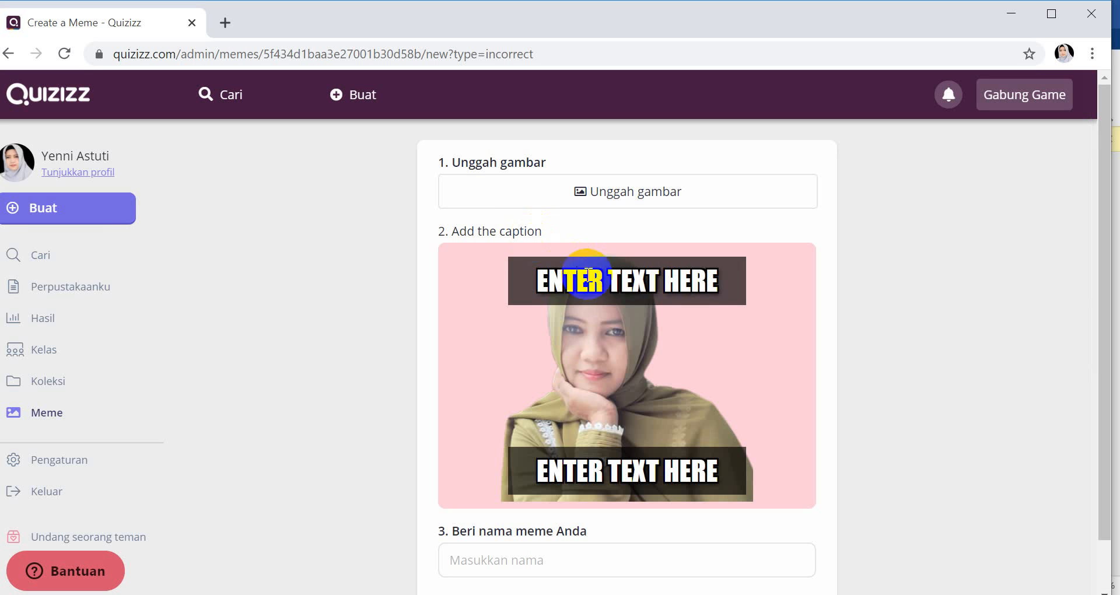
# - Caption the olive headscarf meme with "HHHMMM..." above and "BELAJAR LAGI" below
pyautogui.click(598, 280)
pyautogui.write('HHH')
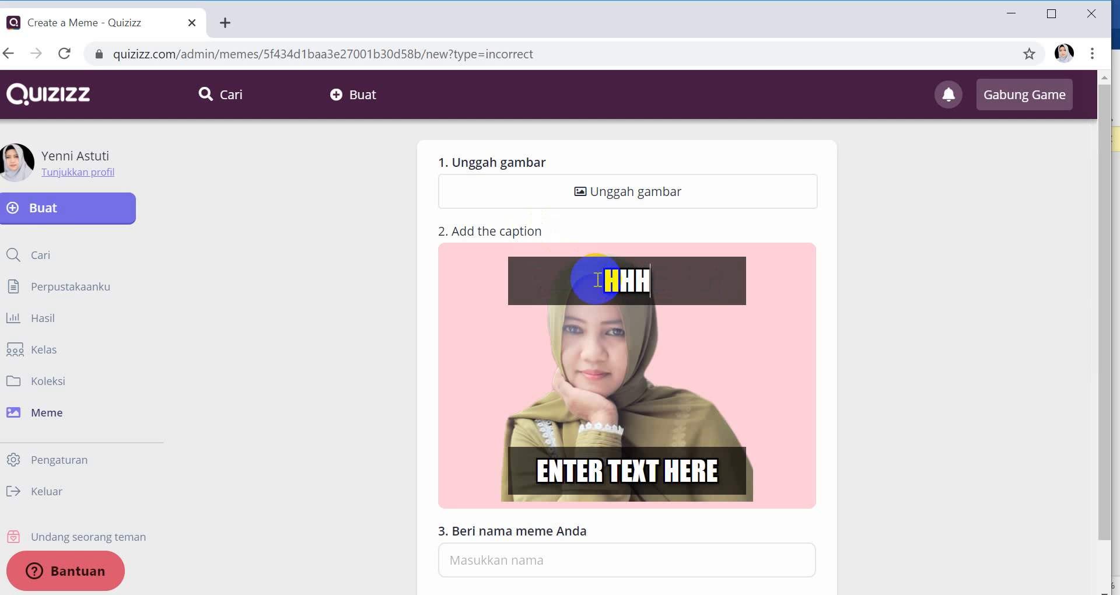
pyautogui.write('MMM...')
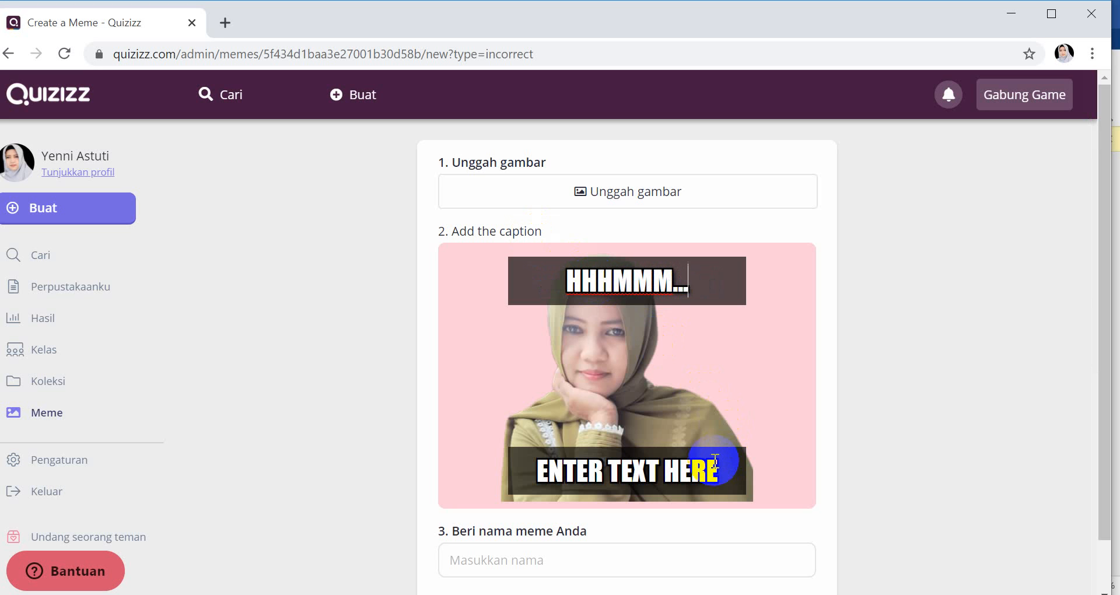
pyautogui.click(677, 472)
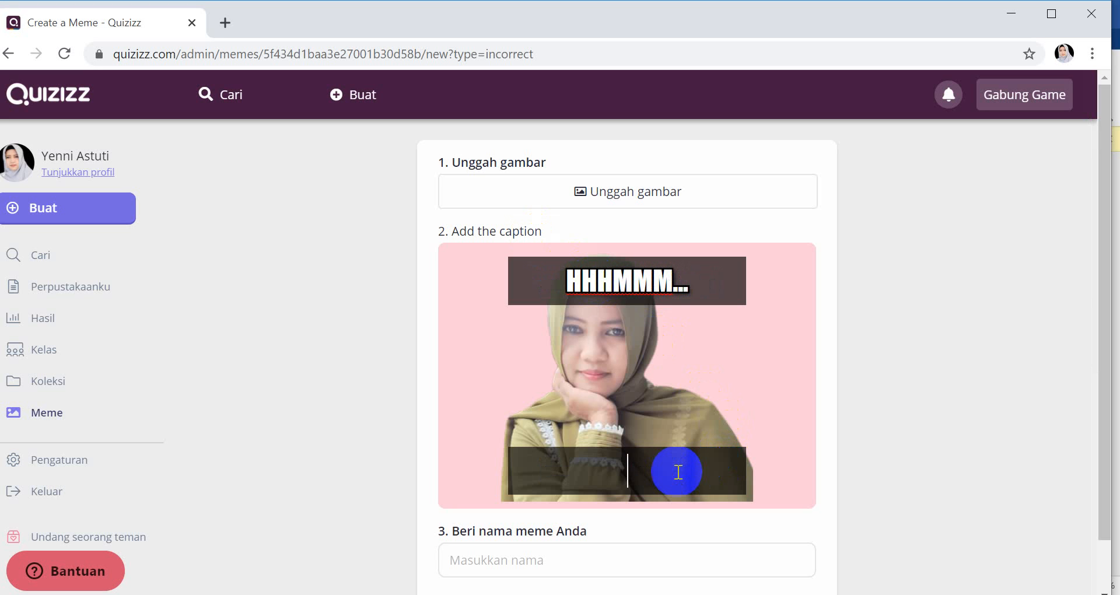
pyautogui.write('BELAJAR')
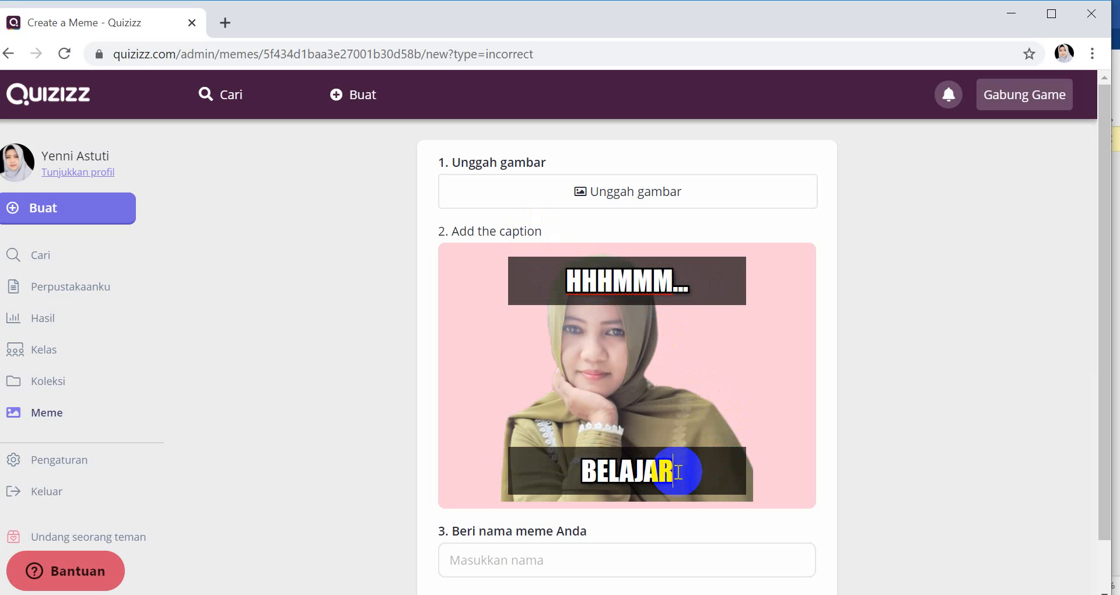
pyautogui.write(' LAGI')
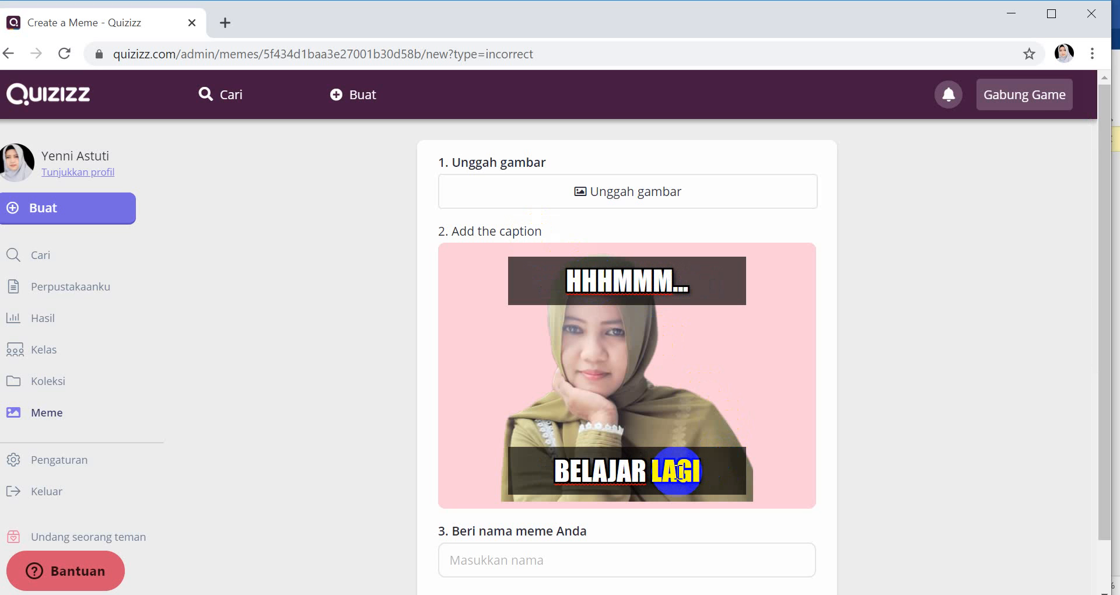
# - Name the olive headscarf meme "Meme Salah 2" and save it to the meme set
pyautogui.click(609, 553)
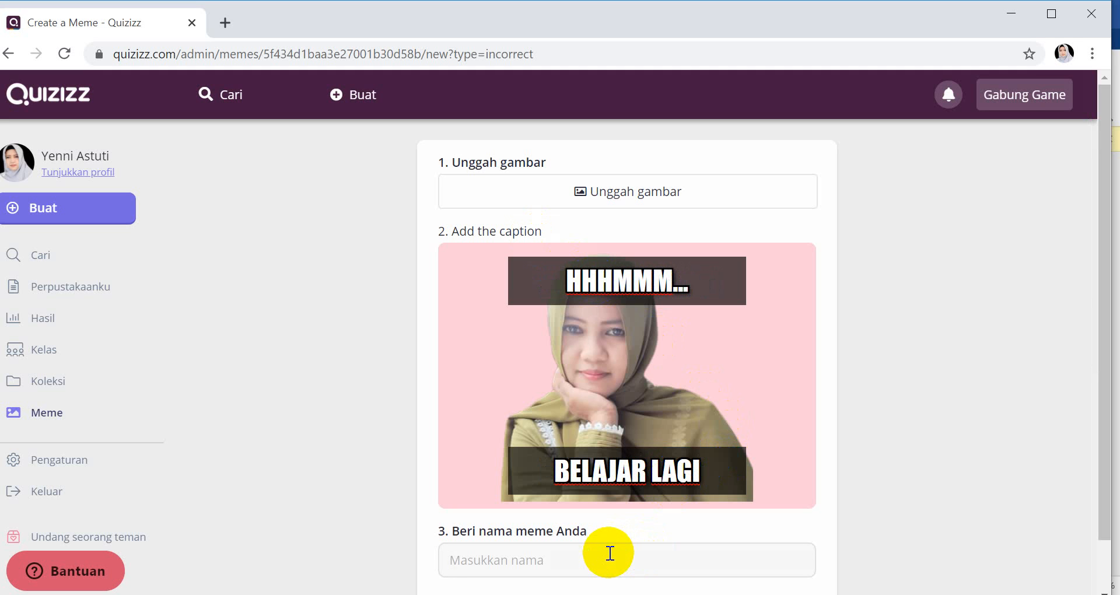
pyautogui.write('Meme Salah')
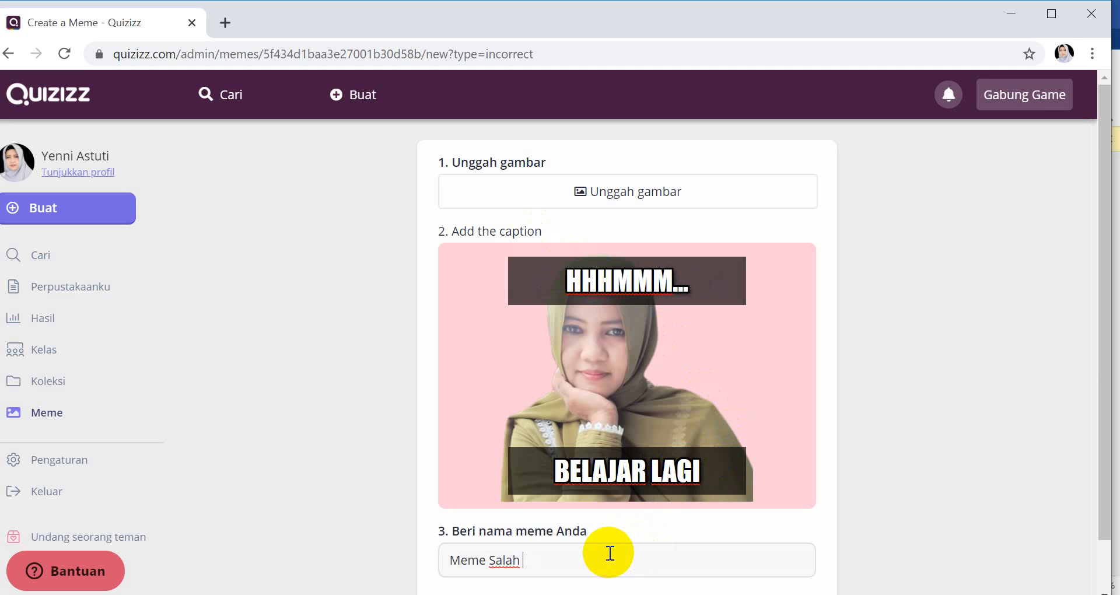
pyautogui.write(' 2')
pyautogui.scroll(-1, 630, 536)
pyautogui.click(760, 558)
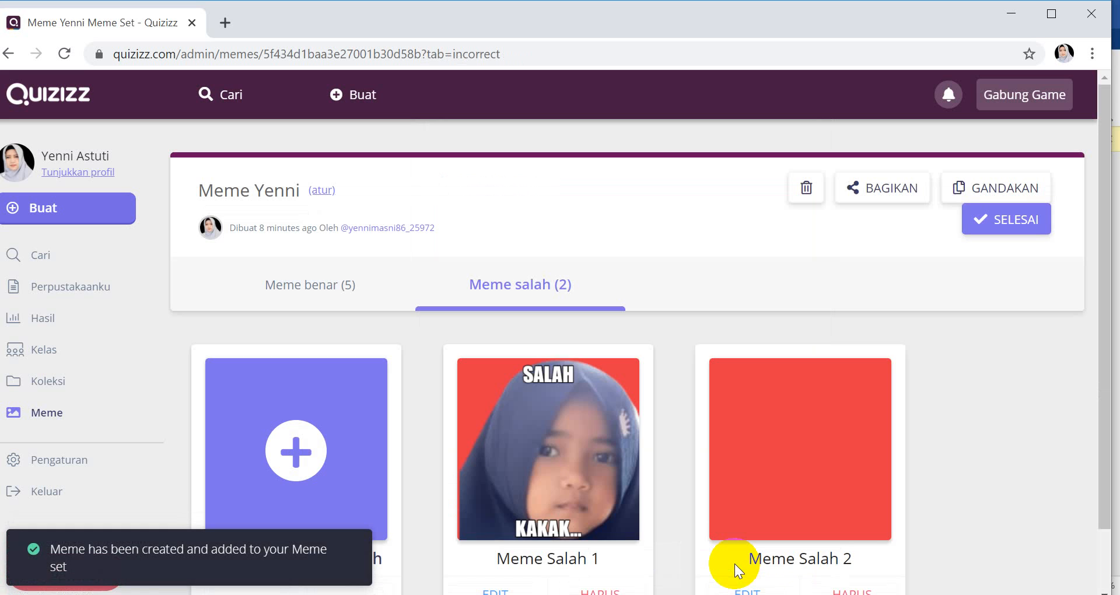
# - Start a third incorrect-answer meme and load image 1 of the cartoon girl with hair buns from the Diklat Quizizz folder
pyautogui.click(362, 466)
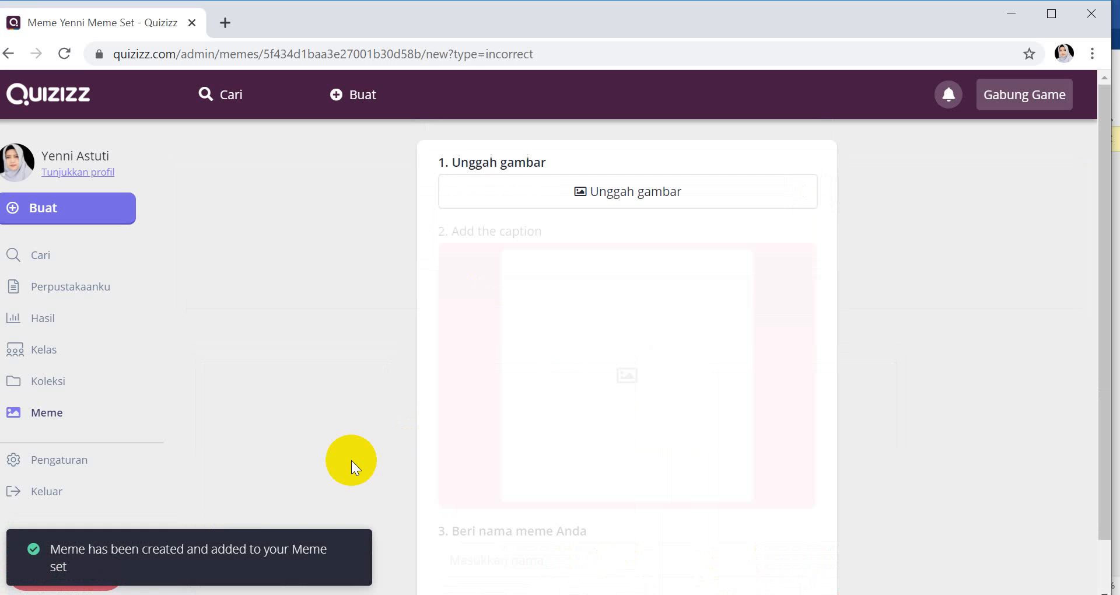
pyautogui.click(653, 190)
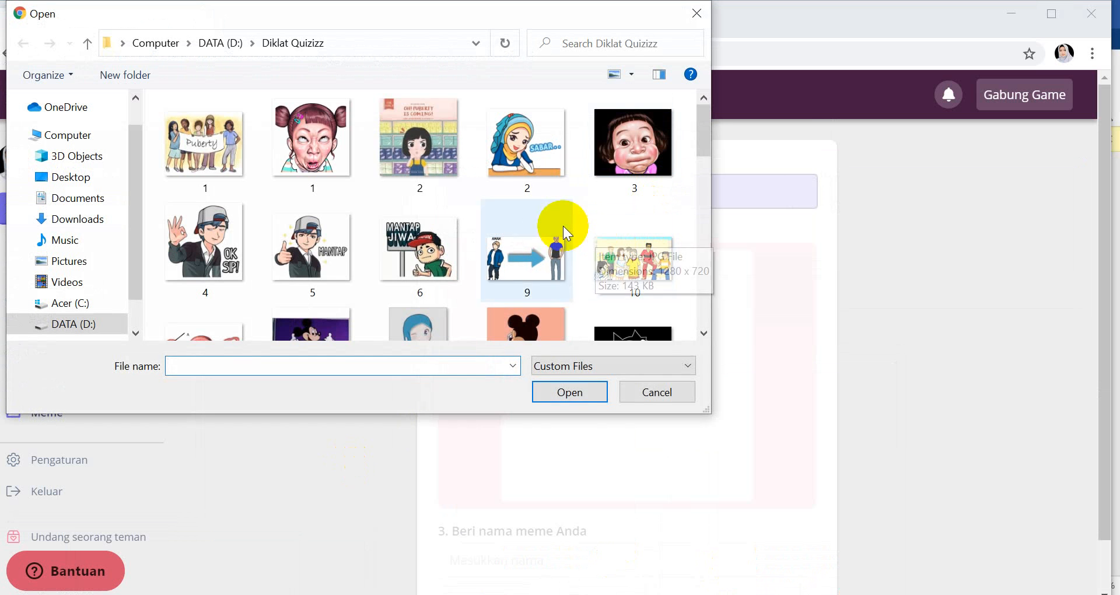
pyautogui.click(338, 157)
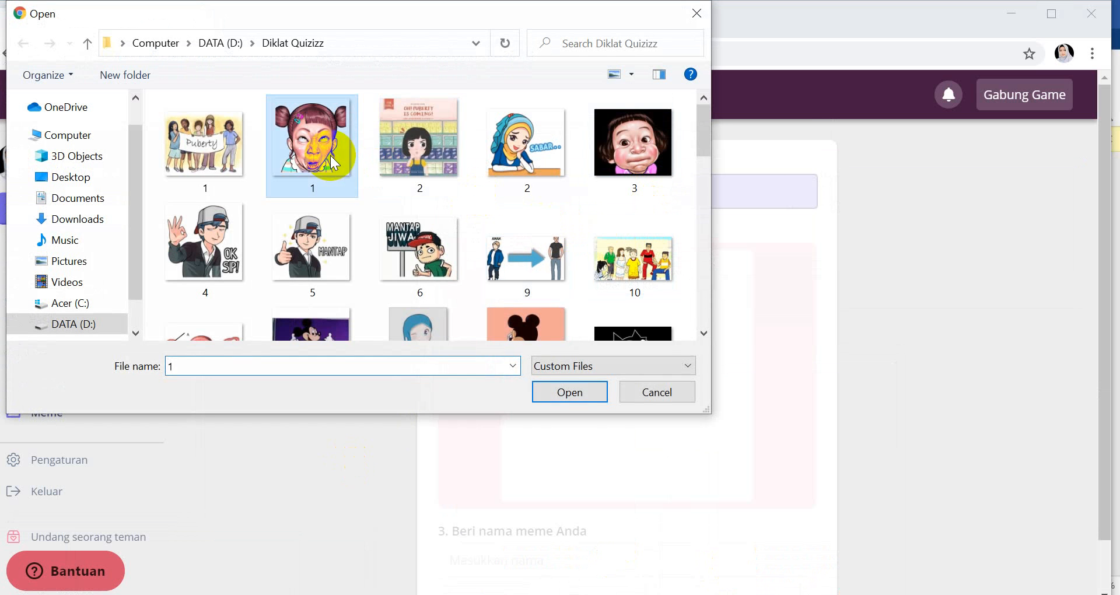
pyautogui.click(580, 394)
# - Shift the cartoon girl slightly within the full-size square crop frame and upload the image
pyautogui.scroll(-3, 580, 394)
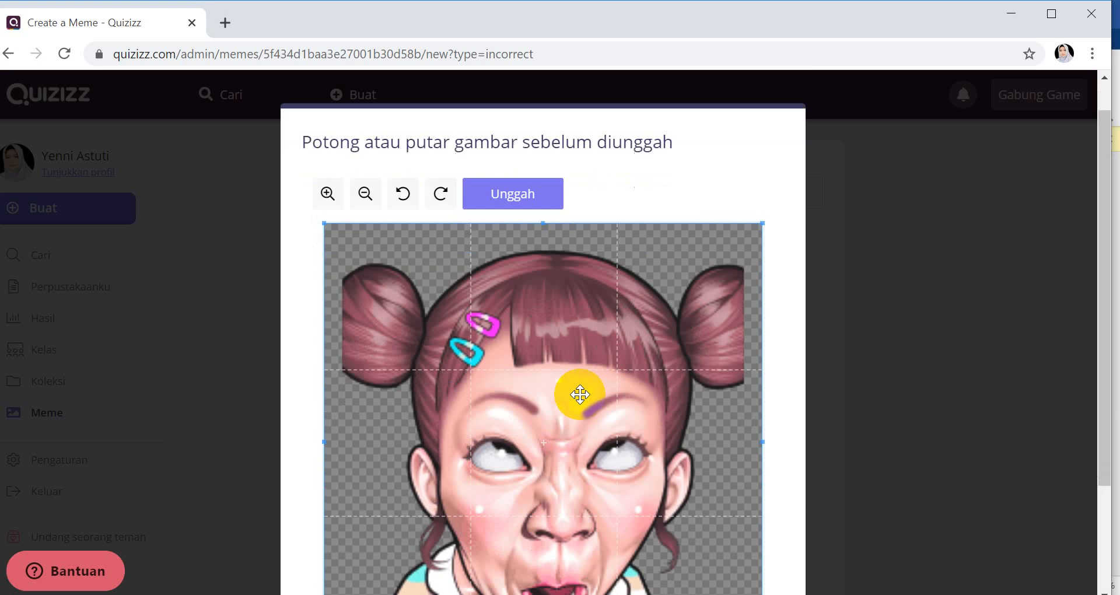
pyautogui.moveTo(587, 387); pyautogui.dragTo(594, 408)
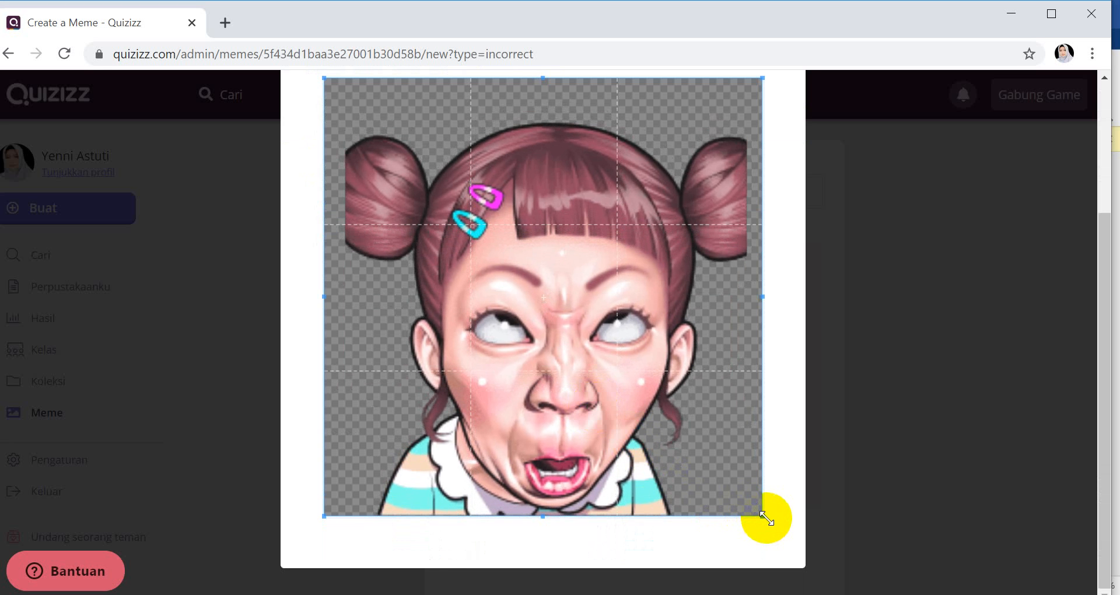
pyautogui.scroll(3, 517, 250)
pyautogui.click(502, 233)
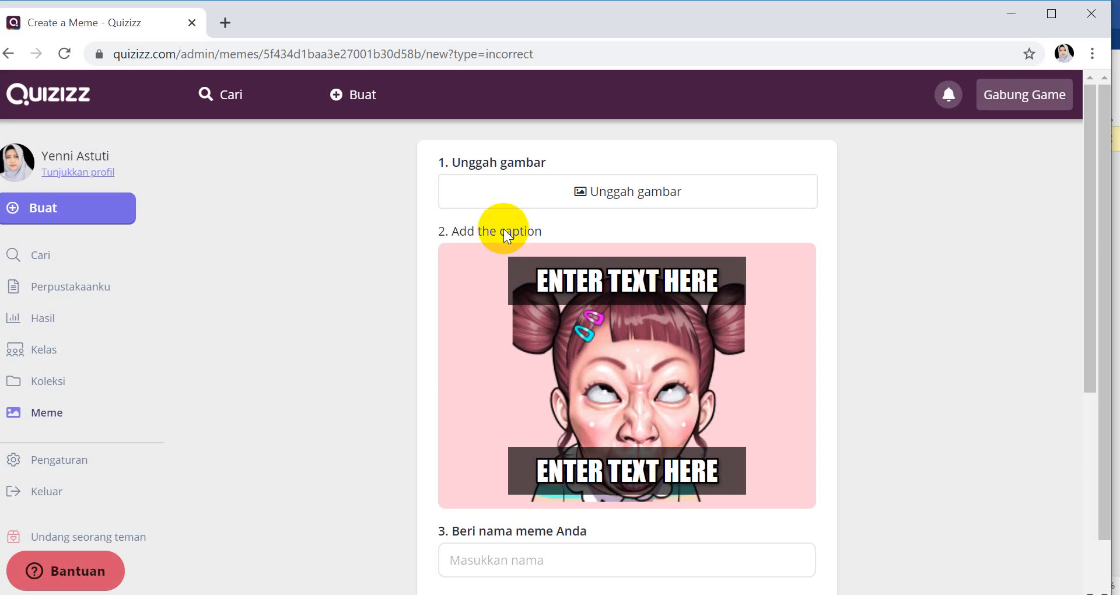
# - Caption the cartoon girl meme with "SALAH..." above and "DONG..." below
pyautogui.click(624, 286)
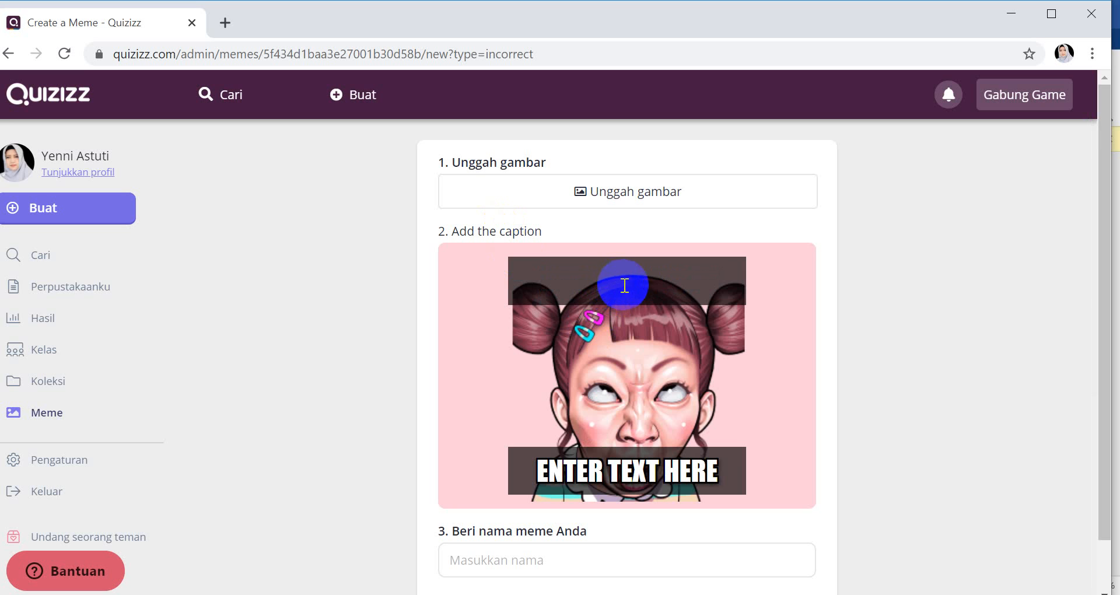
pyautogui.write('SA')
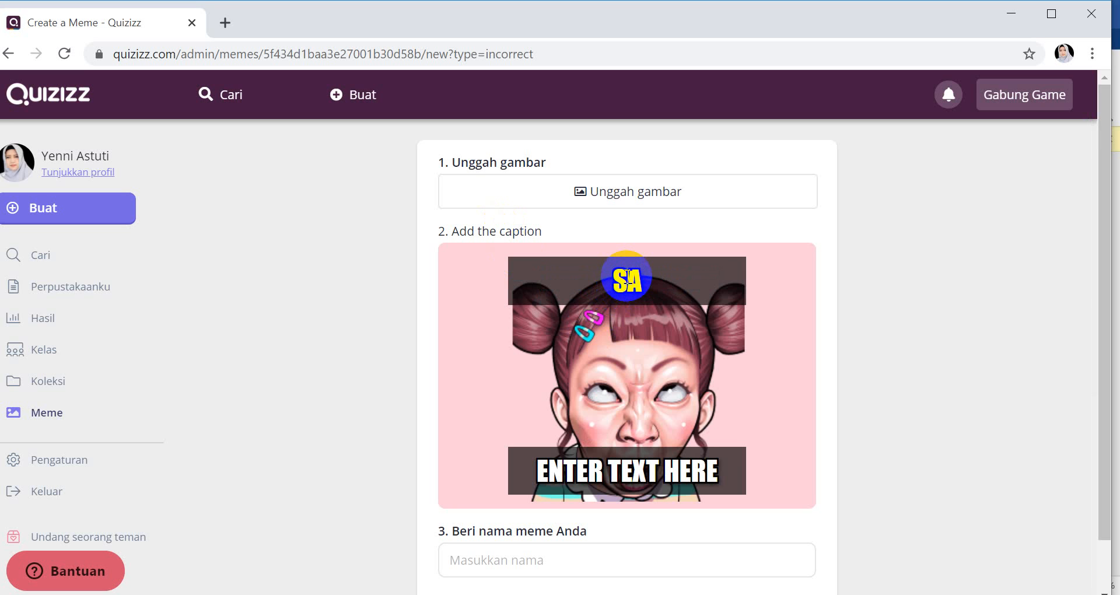
pyautogui.write('LA...')
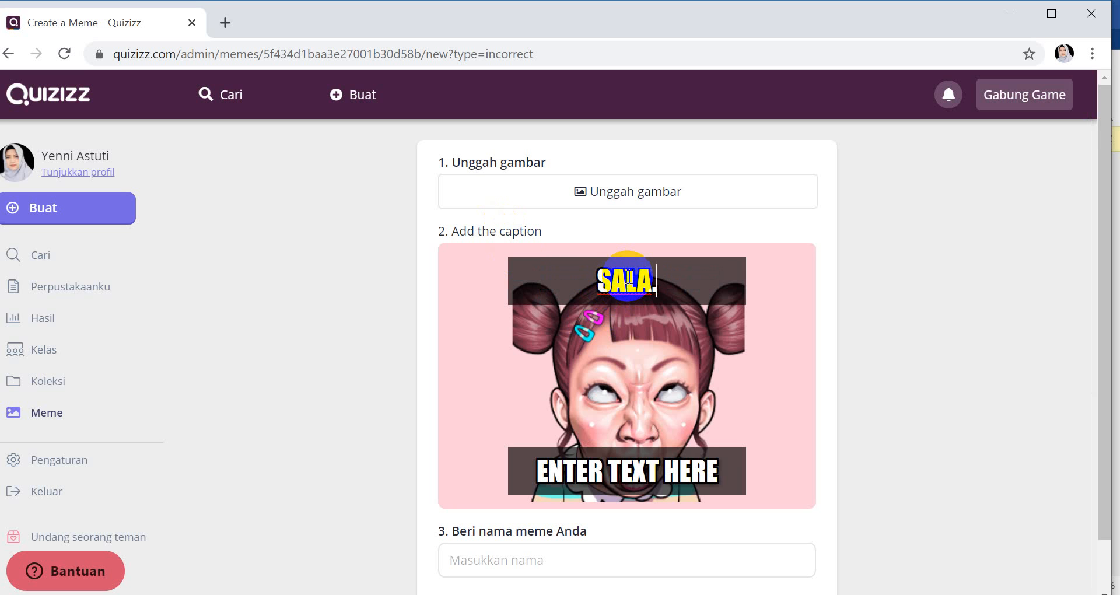
pyautogui.click(688, 474)
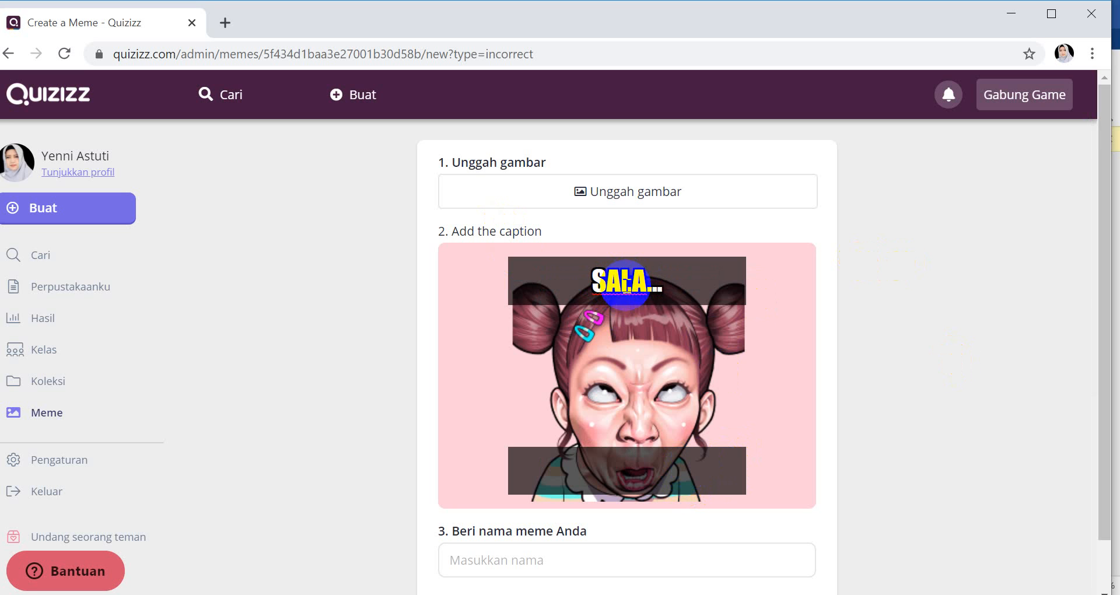
pyautogui.click(645, 292)
pyautogui.write('H')
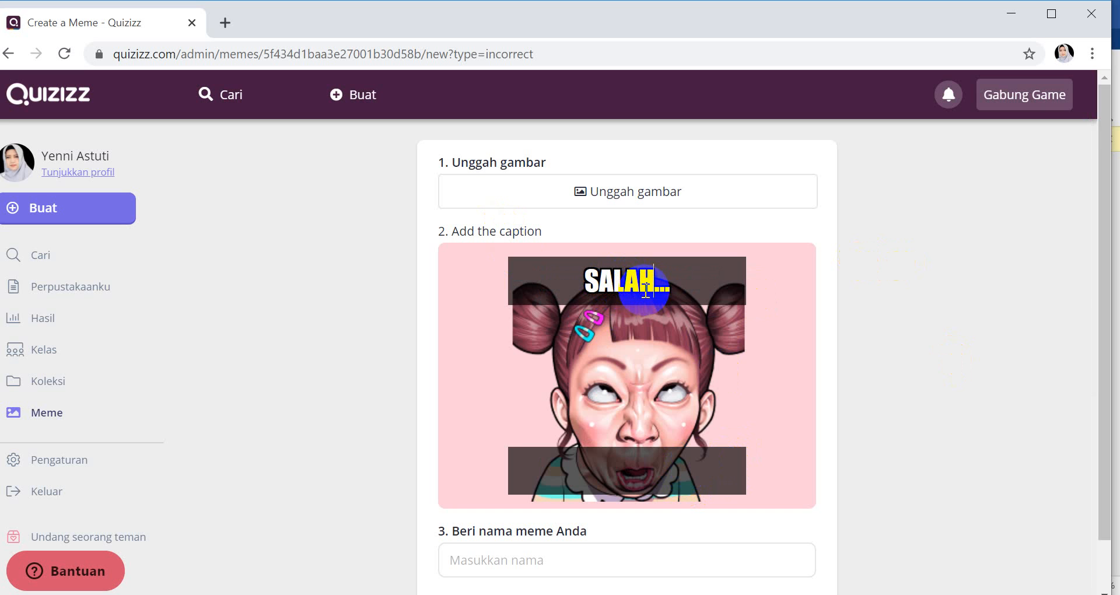
pyautogui.click(653, 464)
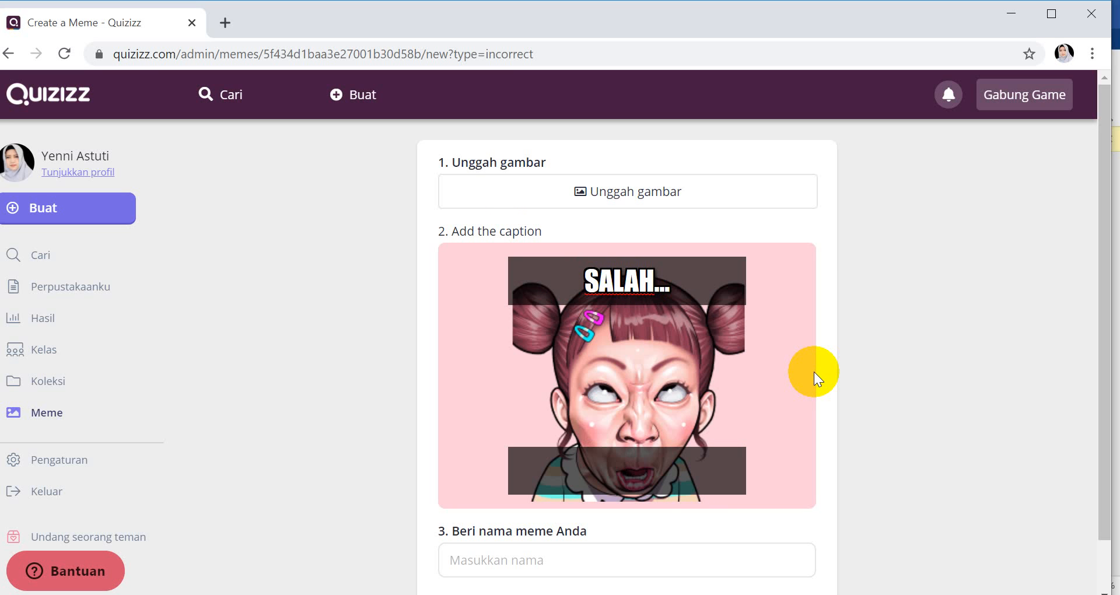
pyautogui.write('DO')
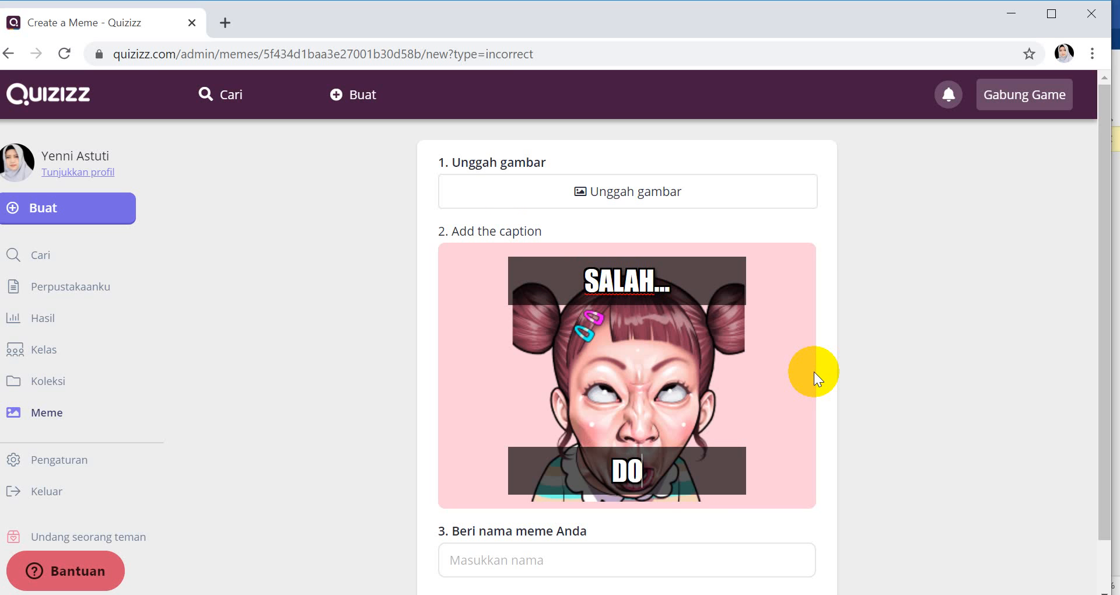
pyautogui.write('NG...')
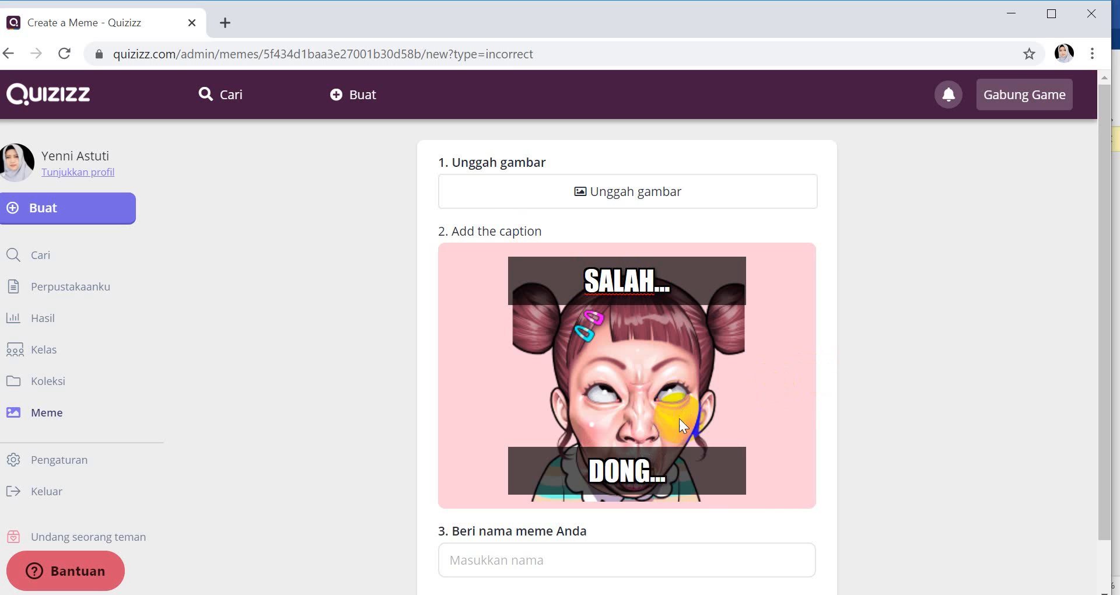
# - Name the cartoon girl meme "Meme Salah 3" and save it to the meme set
pyautogui.click(583, 553)
pyautogui.write('Meme Sal')
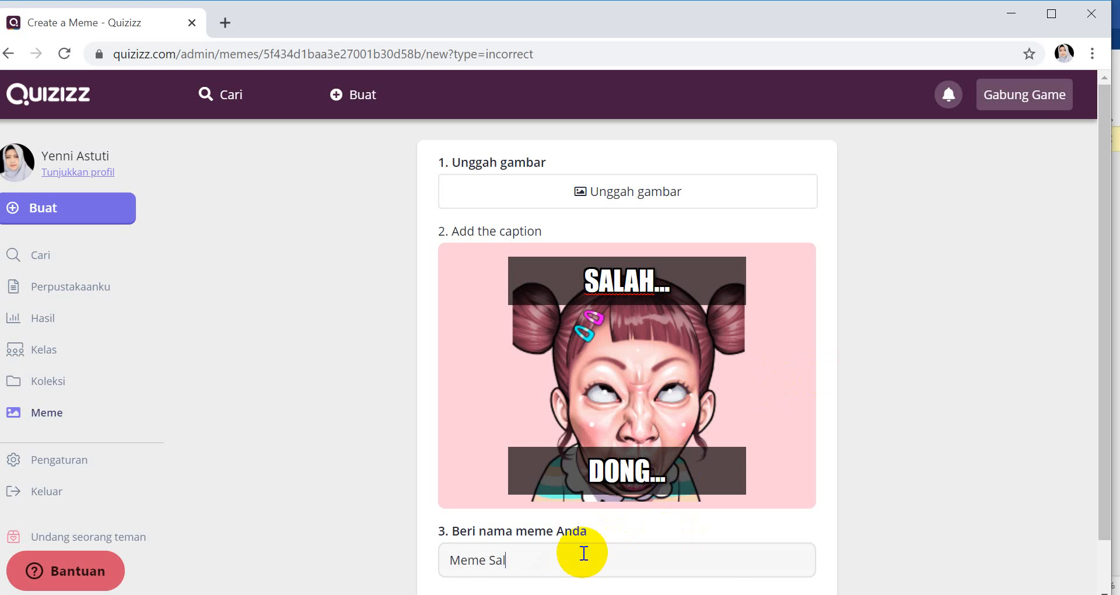
pyautogui.write('ah 3')
pyautogui.scroll(-1, 584, 552)
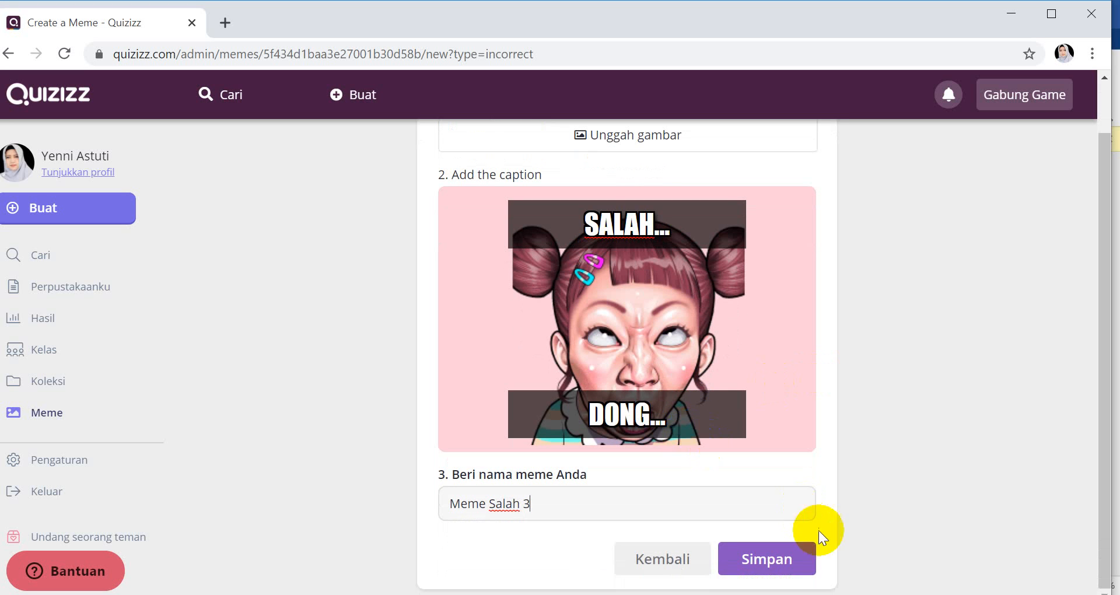
pyautogui.click(792, 562)
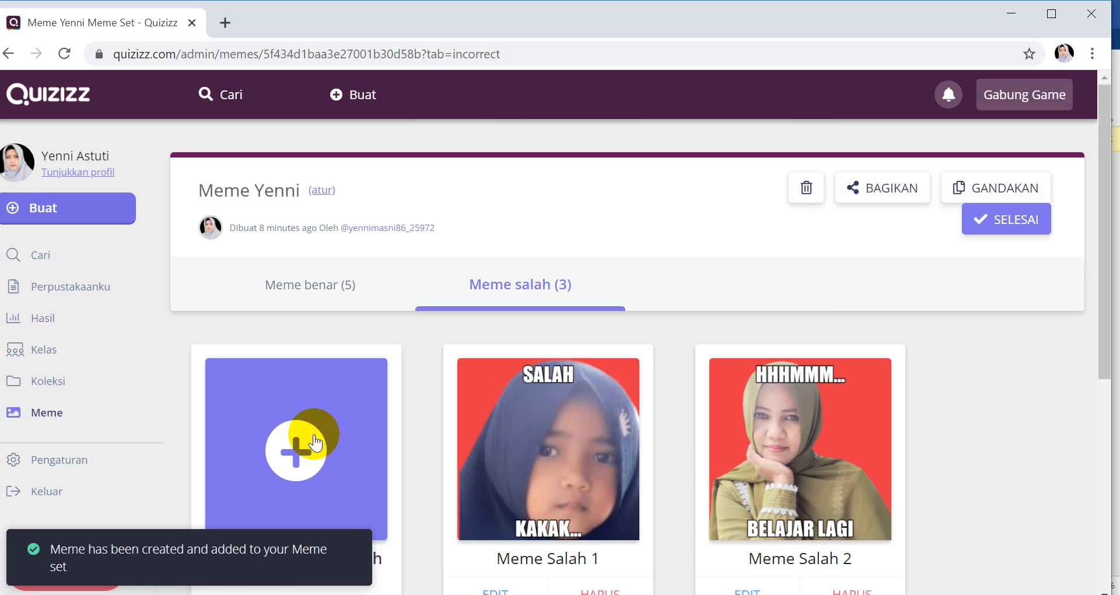
# - Start a fourth incorrect-answer meme and upload image 29 of the crying boy, with the crop frame moved up to the image's top edge
pyautogui.click(313, 434)
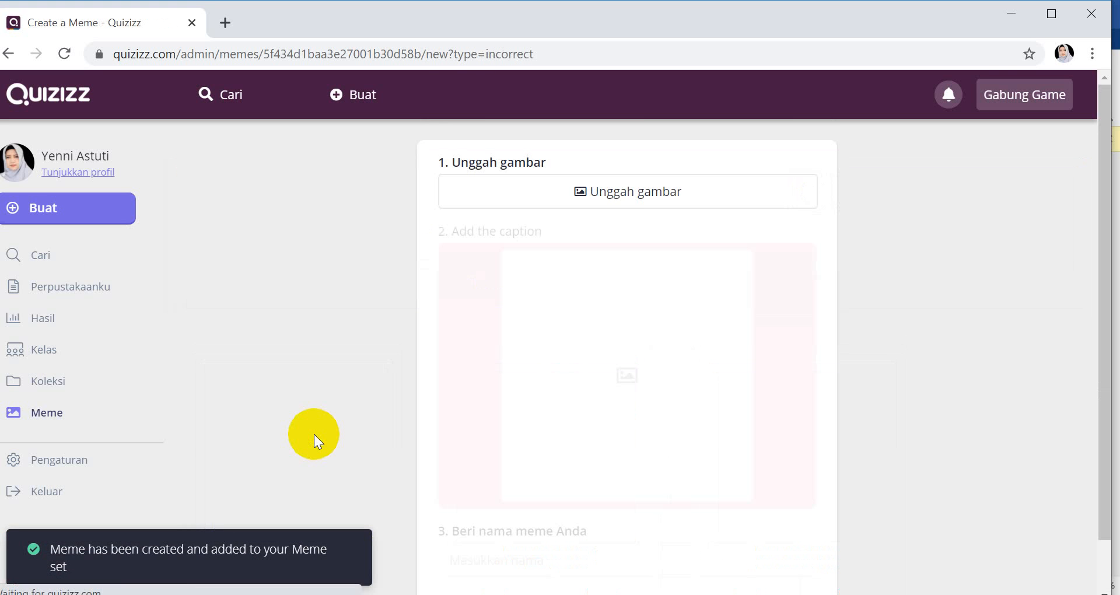
pyautogui.click(603, 187)
pyautogui.scroll(-3, 593, 204)
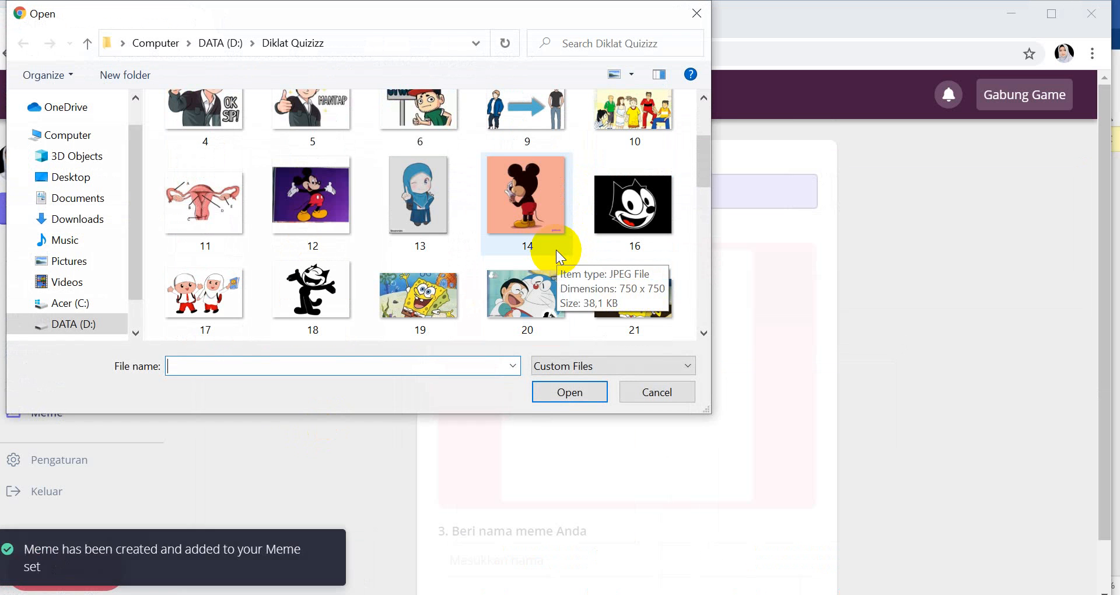
pyautogui.scroll(-2, 555, 249)
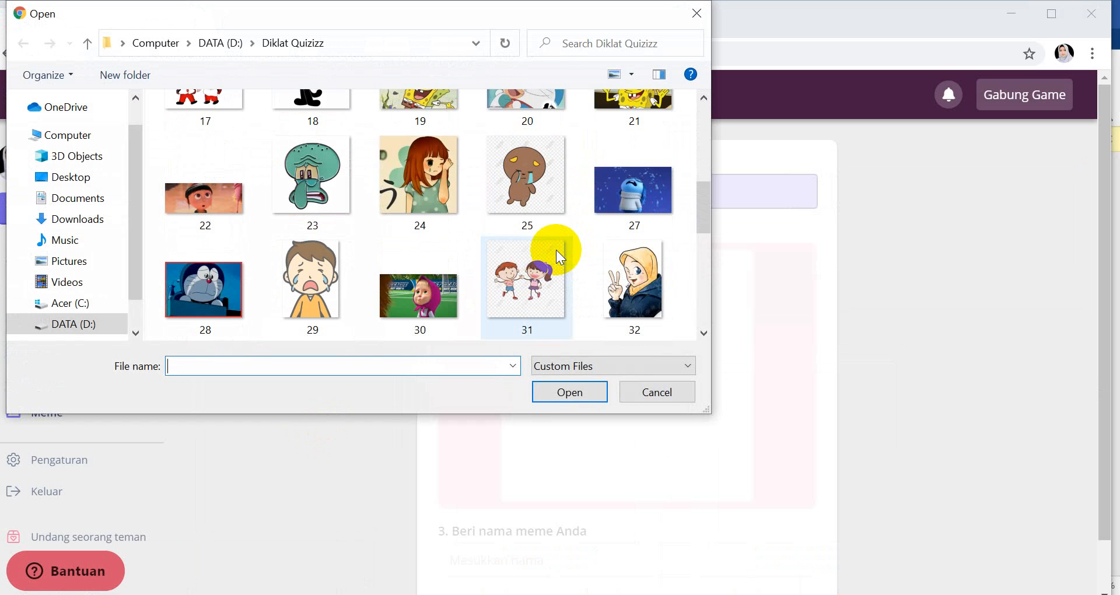
pyautogui.scroll(-1, 556, 250)
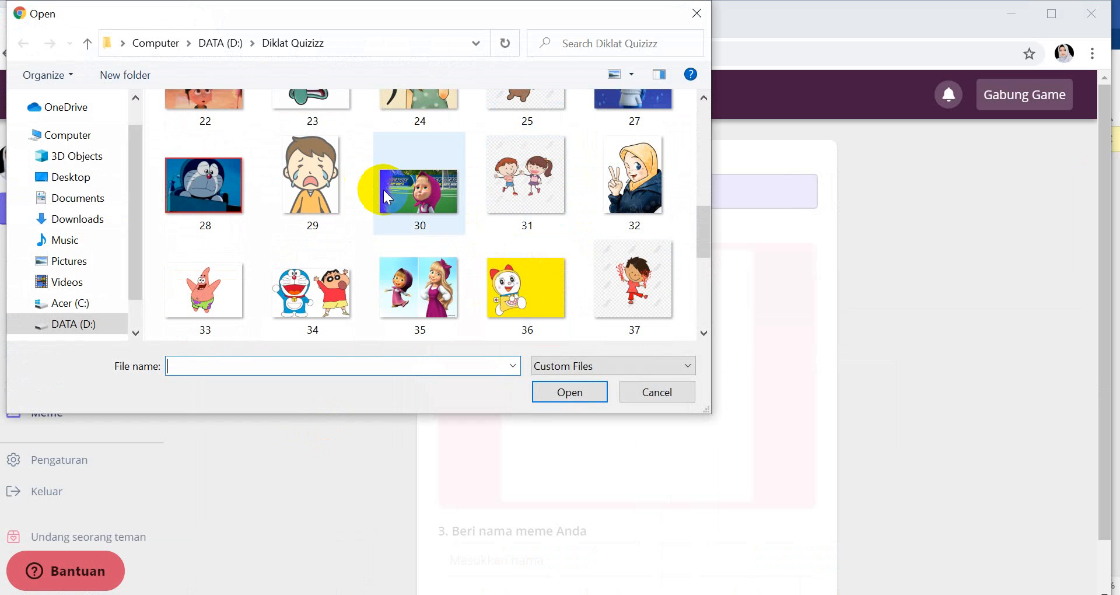
pyautogui.click(323, 169)
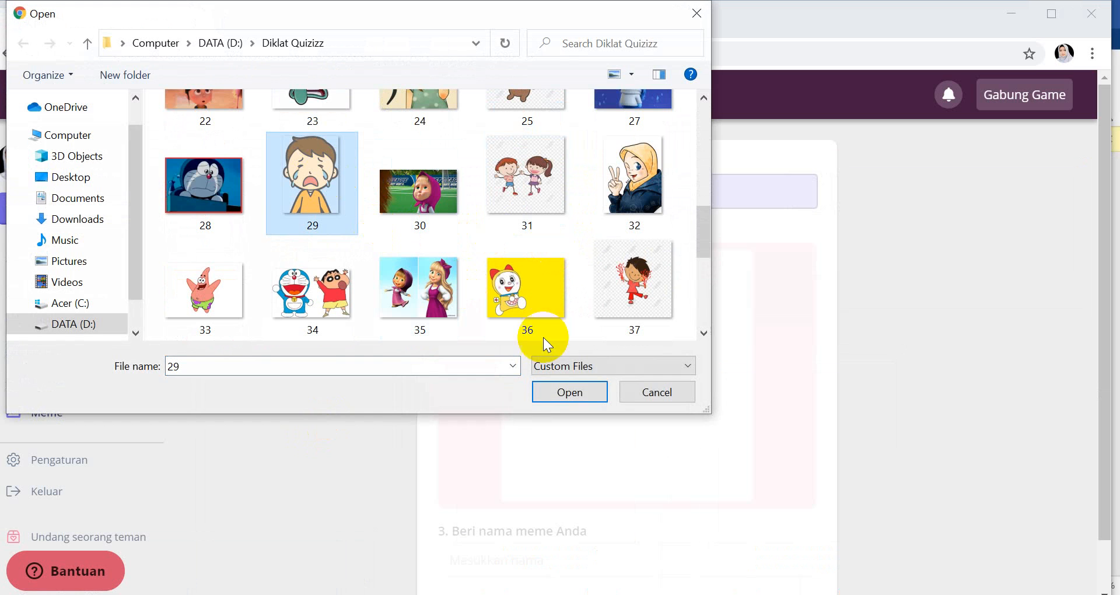
pyautogui.click(586, 391)
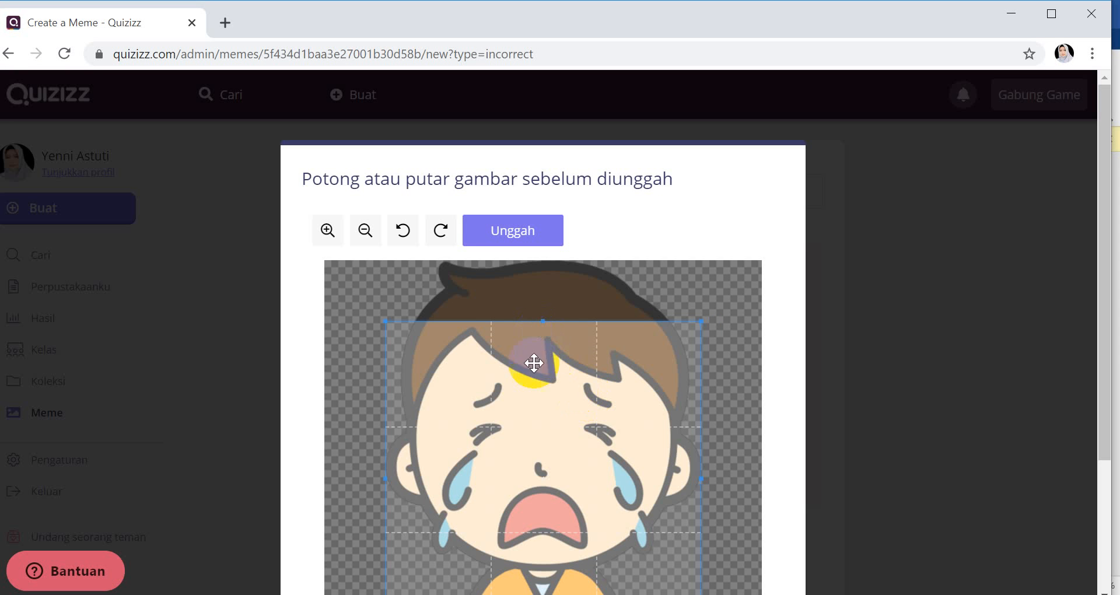
pyautogui.moveTo(552, 417); pyautogui.dragTo(553, 344)
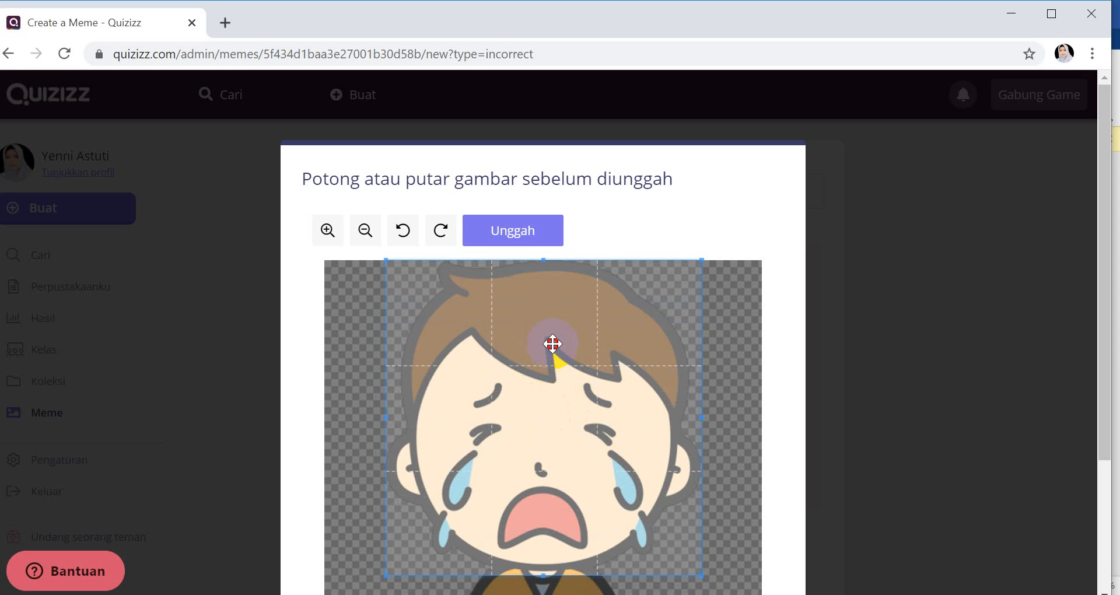
pyautogui.click(490, 231)
# - Caption the crying boy meme with "JAWABAN" above and "SALAH..." below
pyautogui.click(583, 278)
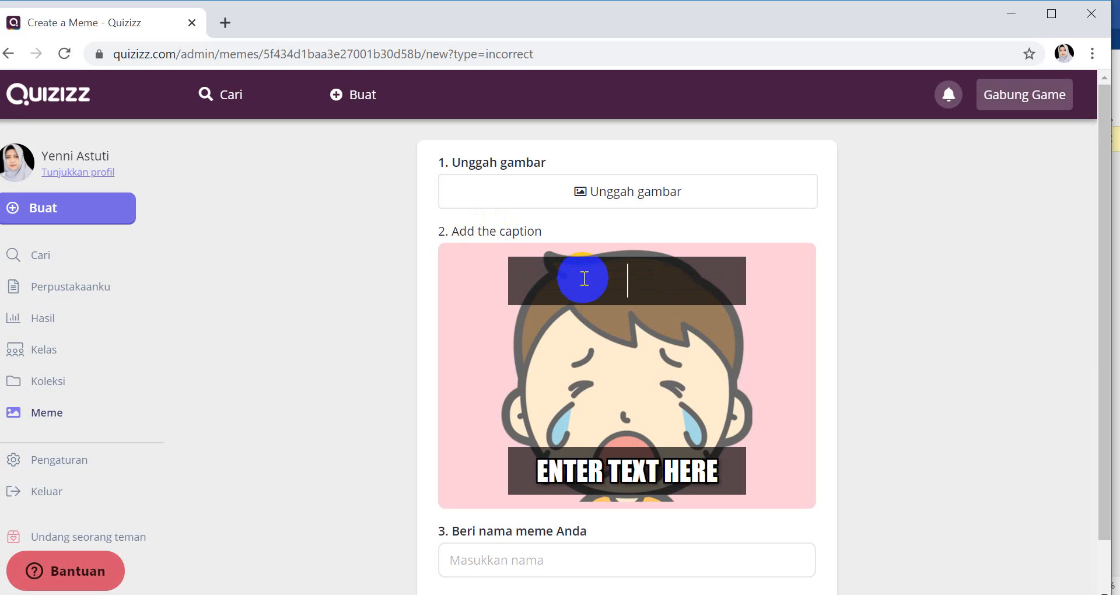
pyautogui.write('JAWABAN')
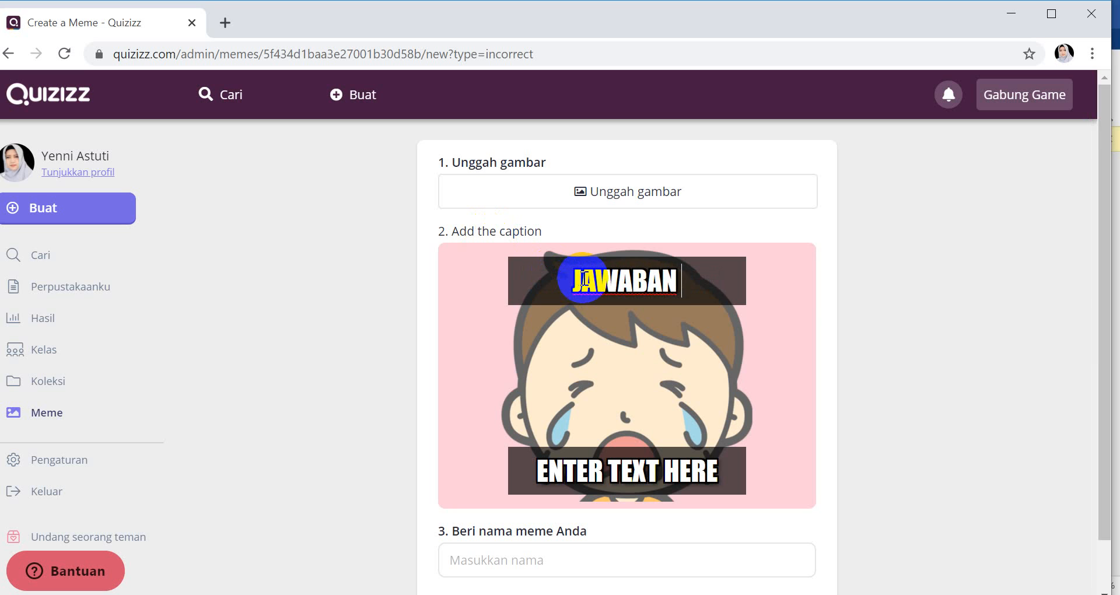
pyautogui.write(' SALAH')
pyautogui.press('BackSpace')
pyautogui.press('BackSpace')
pyautogui.press('BackSpace')
pyautogui.press('BackSpace')
pyautogui.press('BackSpace')
pyautogui.press('BackSpace')
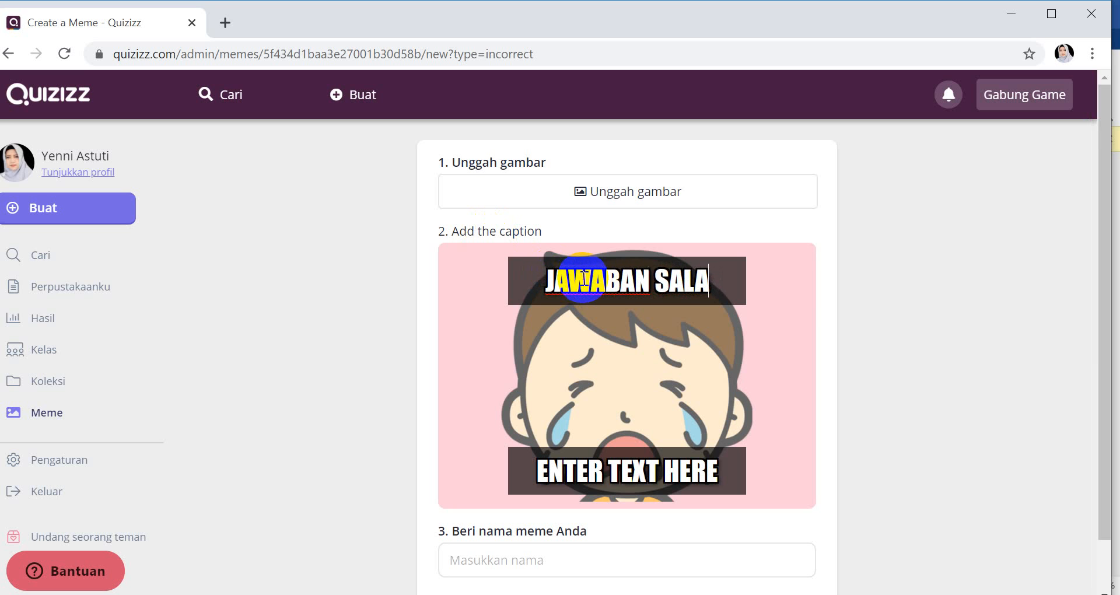
pyautogui.click(644, 472)
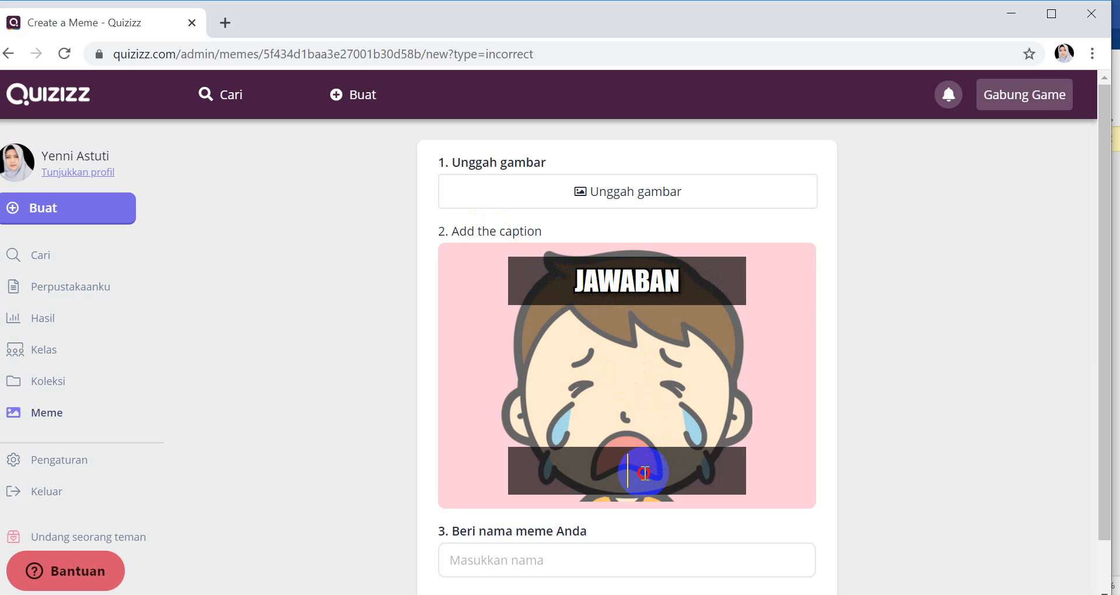
pyautogui.write('SALAH')
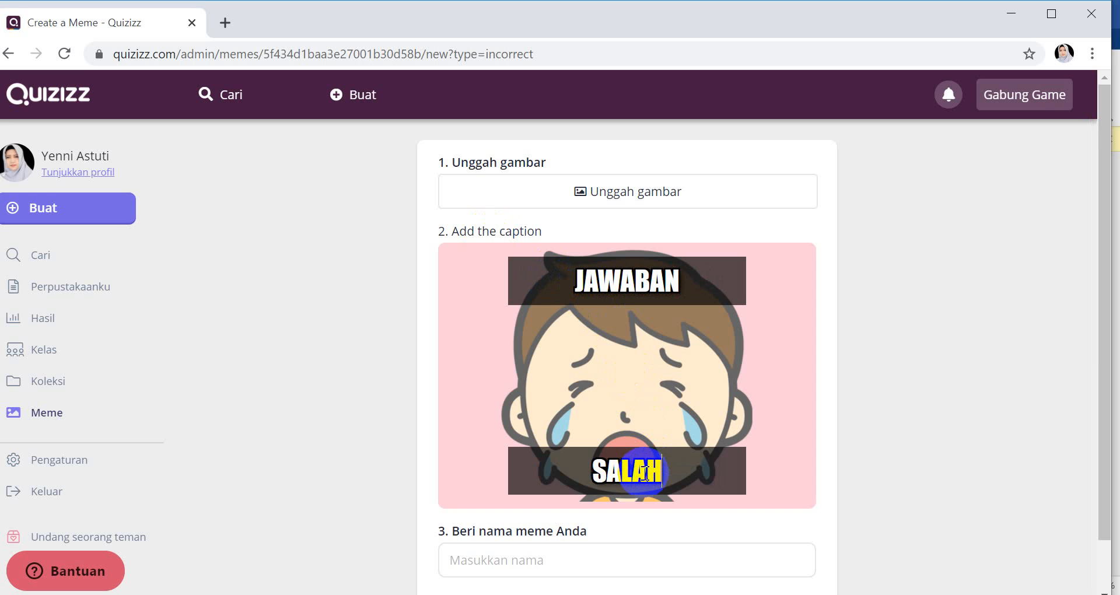
pyautogui.write('...')
# - Name the crying boy meme "Meme Salah 4" and save it to the meme set
pyautogui.click(576, 562)
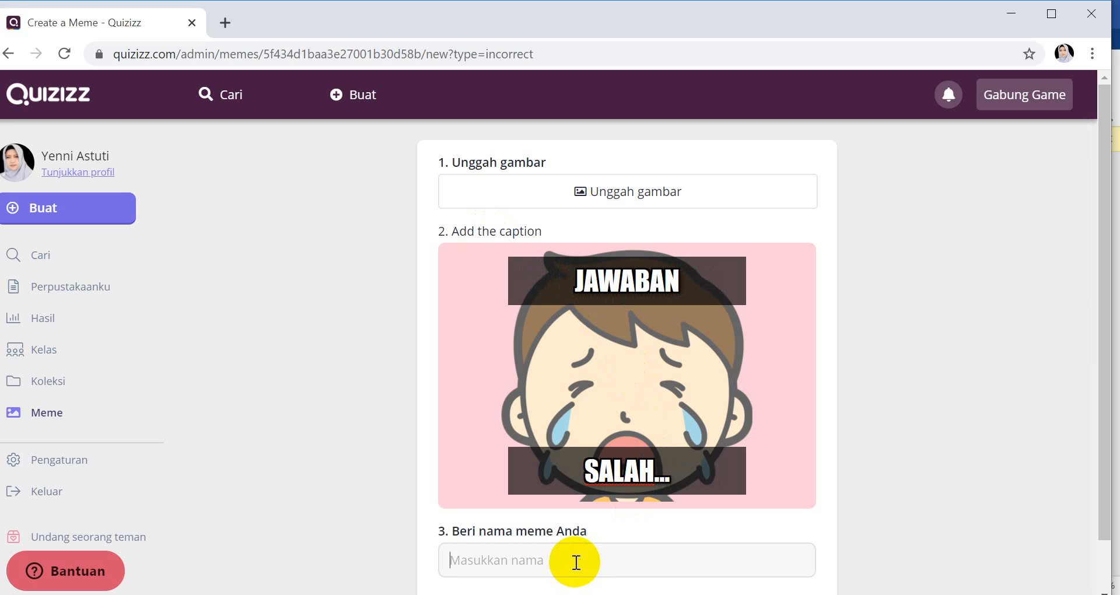
pyautogui.write('Meme')
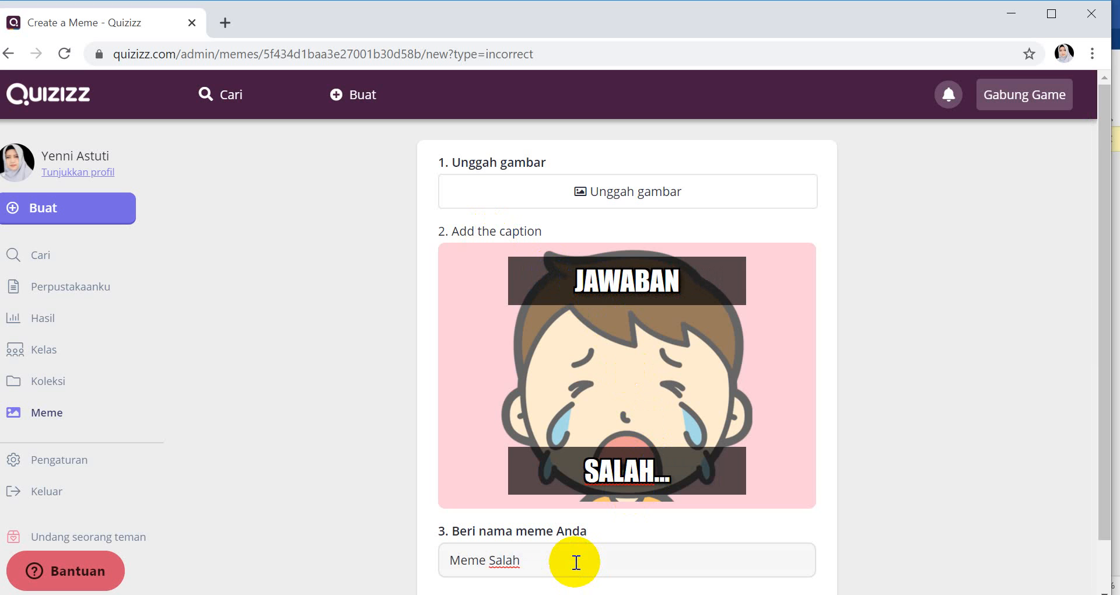
pyautogui.write('Salah 4')
pyautogui.scroll(-1, 641, 542)
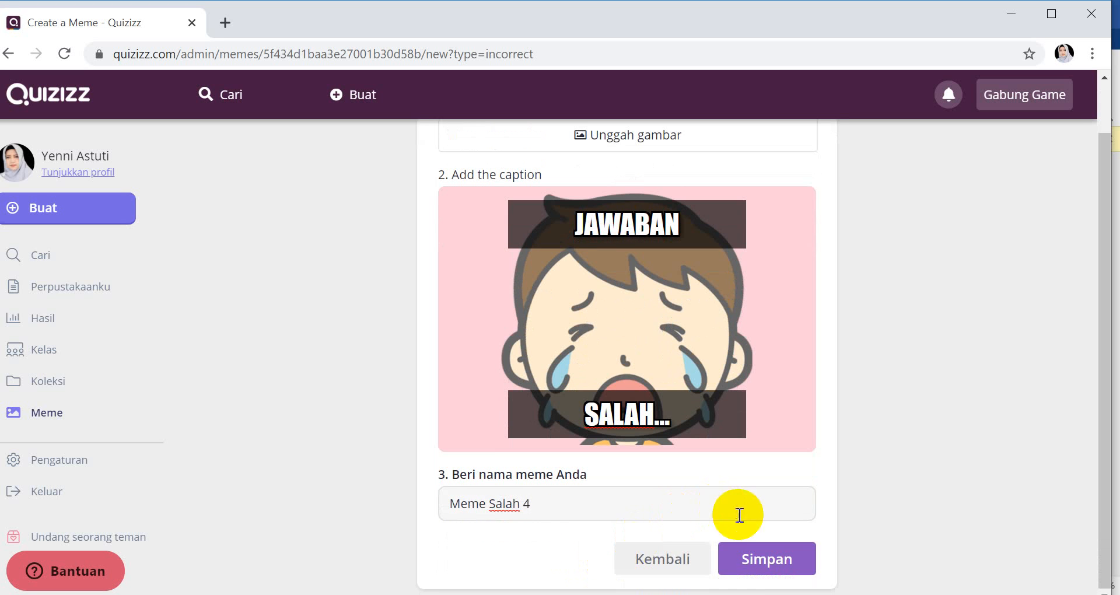
pyautogui.click(769, 563)
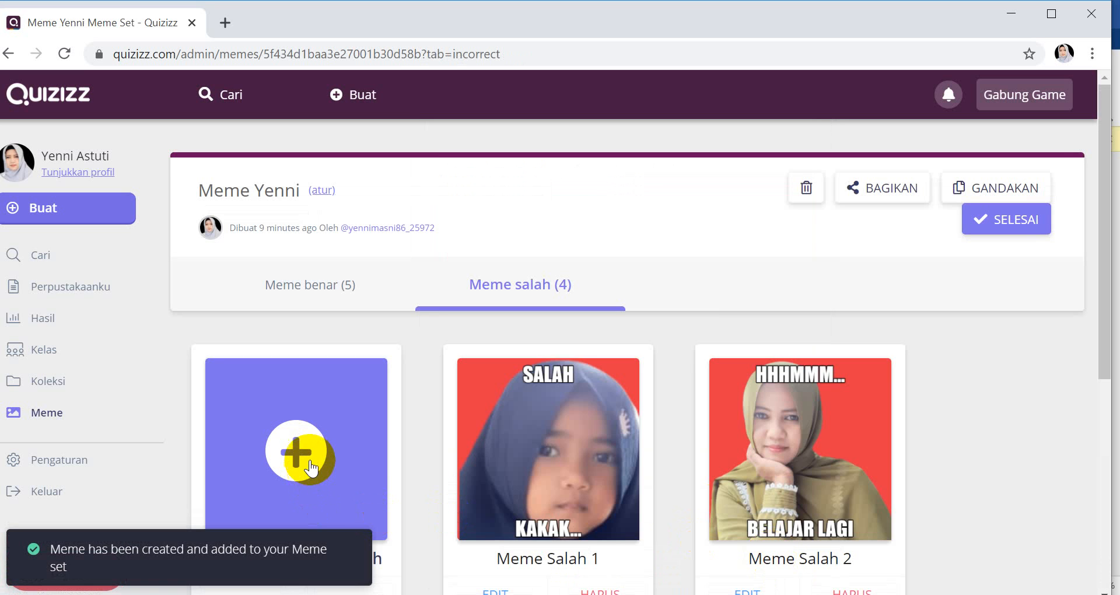
# - Start a fifth incorrect-answer meme and load image 25 of the crying brown bear from the Diklat Quizizz folder
pyautogui.click(320, 442)
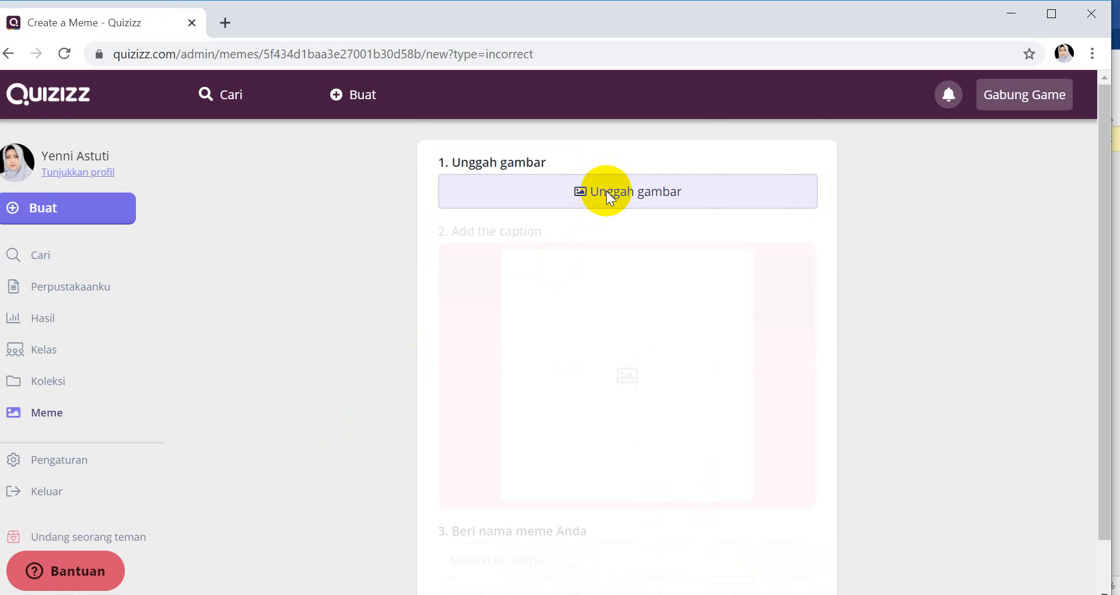
pyautogui.click(606, 191)
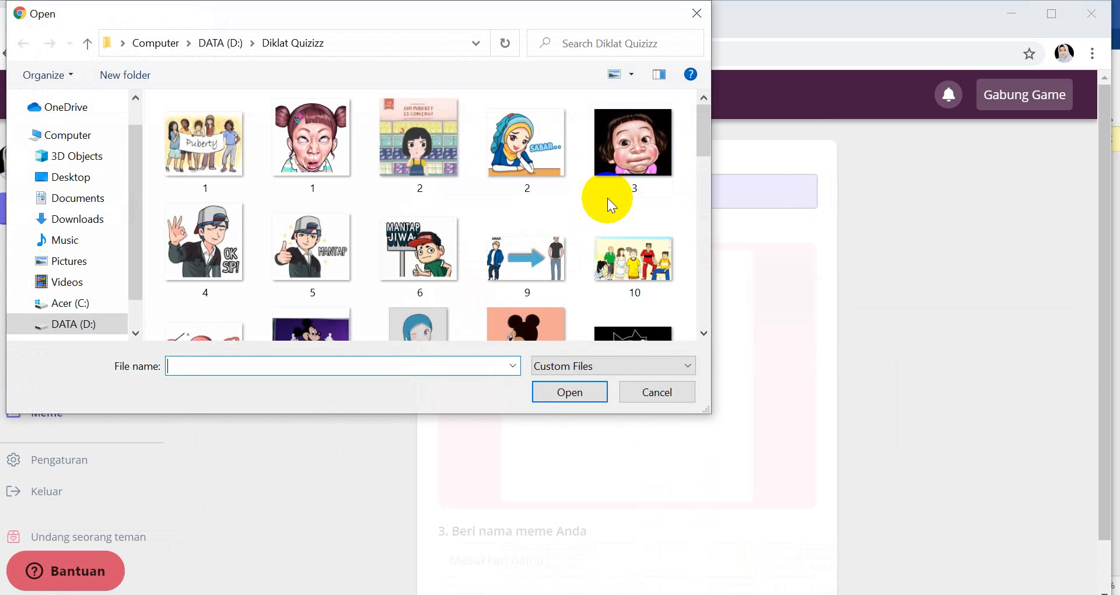
pyautogui.scroll(-4, 607, 198)
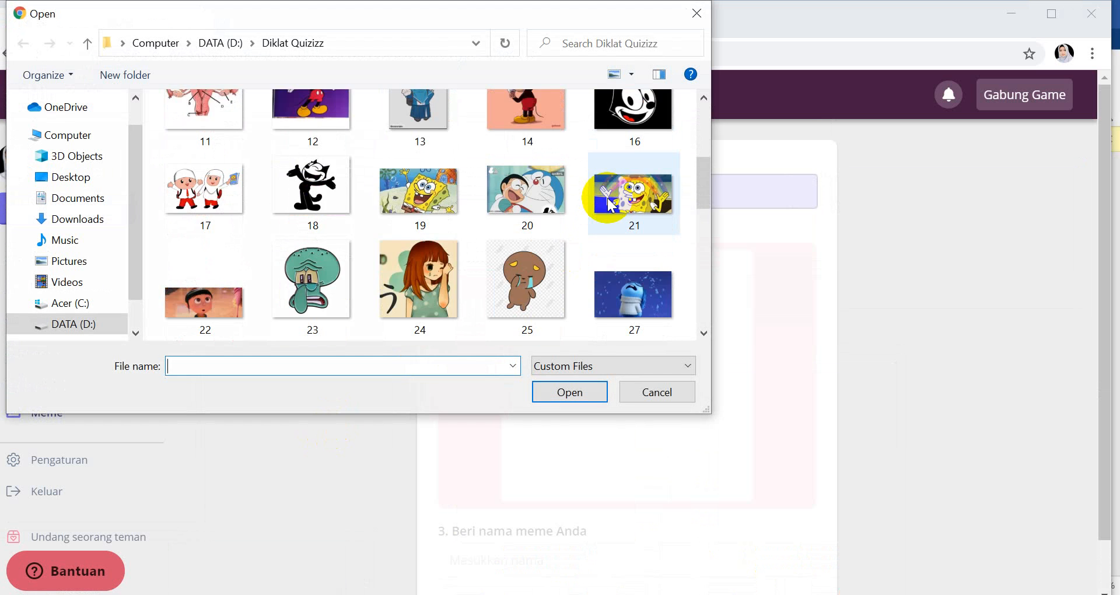
pyautogui.scroll(-2, 607, 198)
pyautogui.scroll(-2, 608, 201)
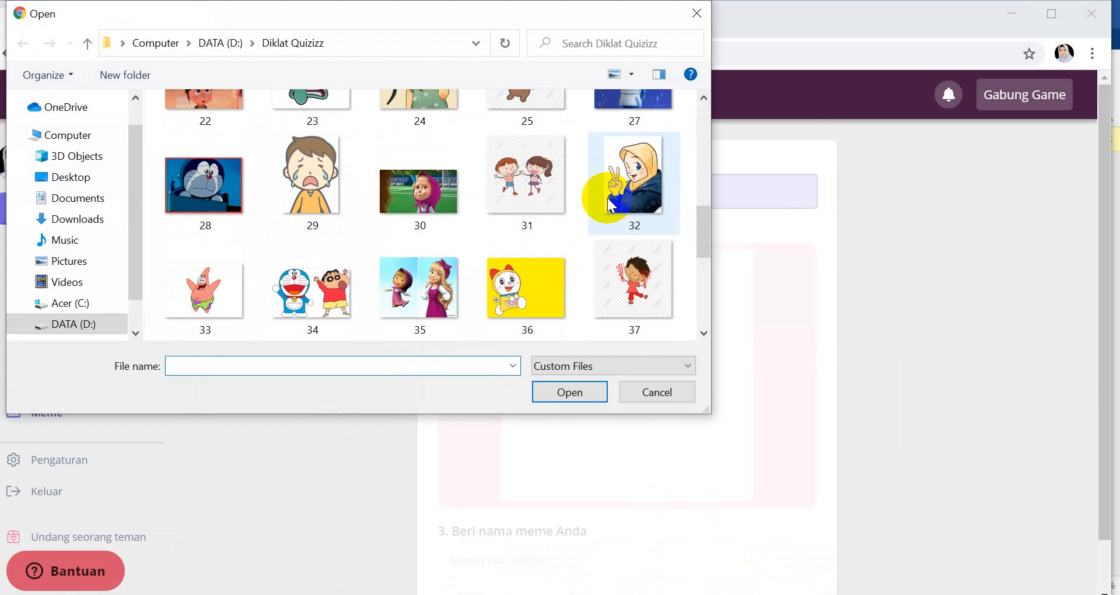
pyautogui.scroll(-3, 605, 211)
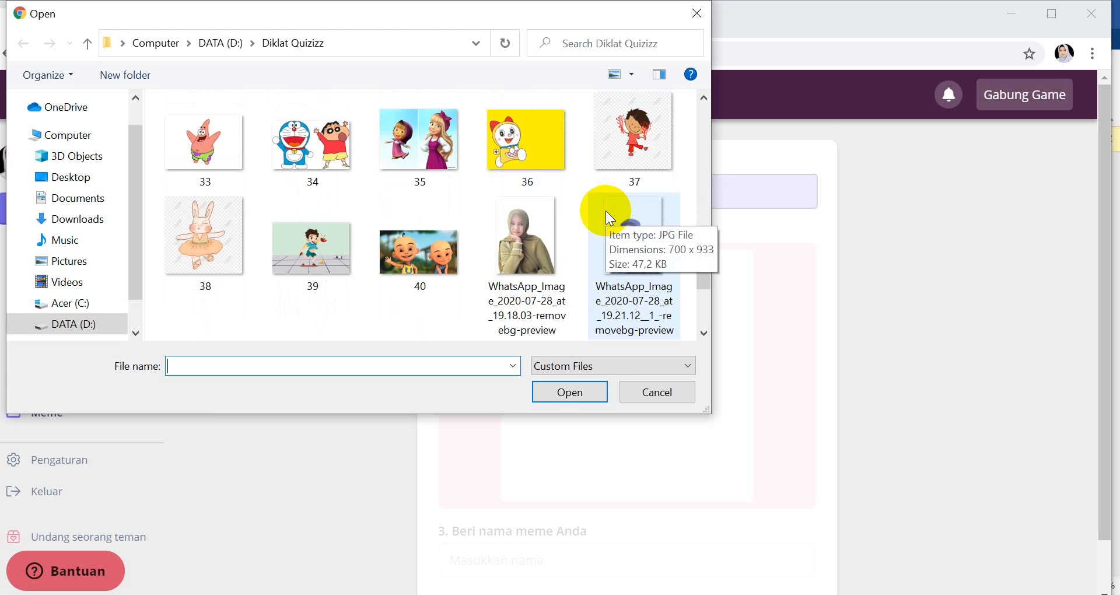
pyautogui.scroll(1, 605, 211)
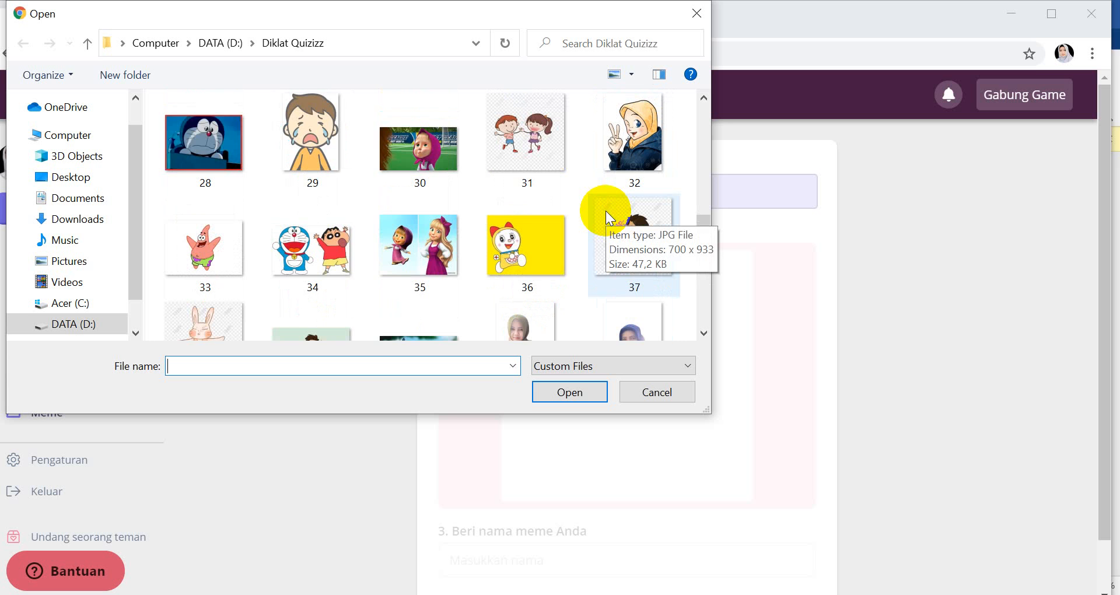
pyautogui.scroll(1, 608, 217)
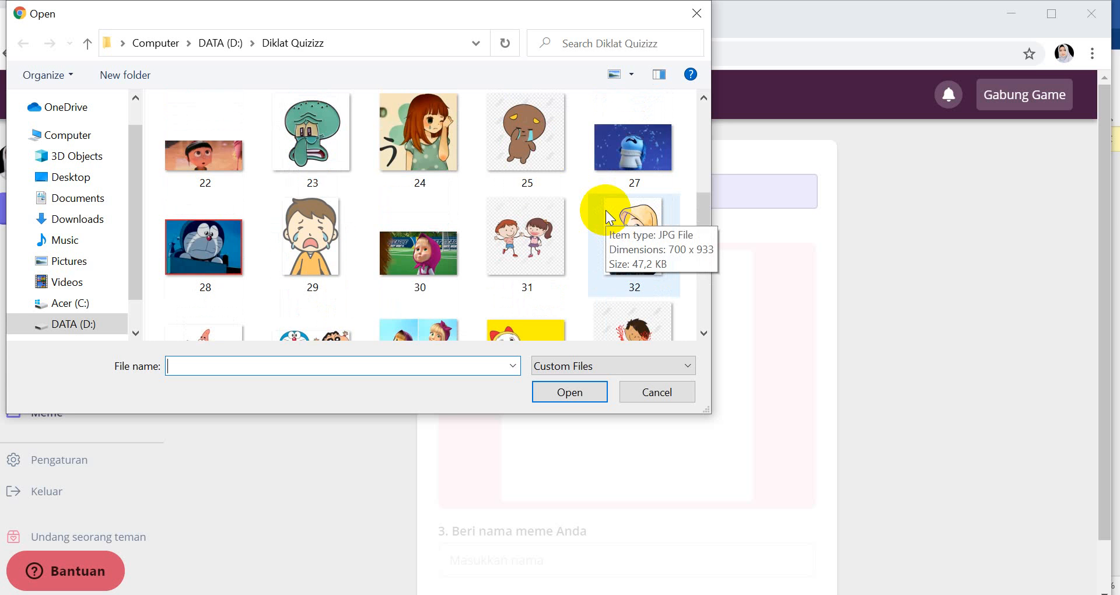
pyautogui.scroll(1, 607, 218)
pyautogui.click(525, 217)
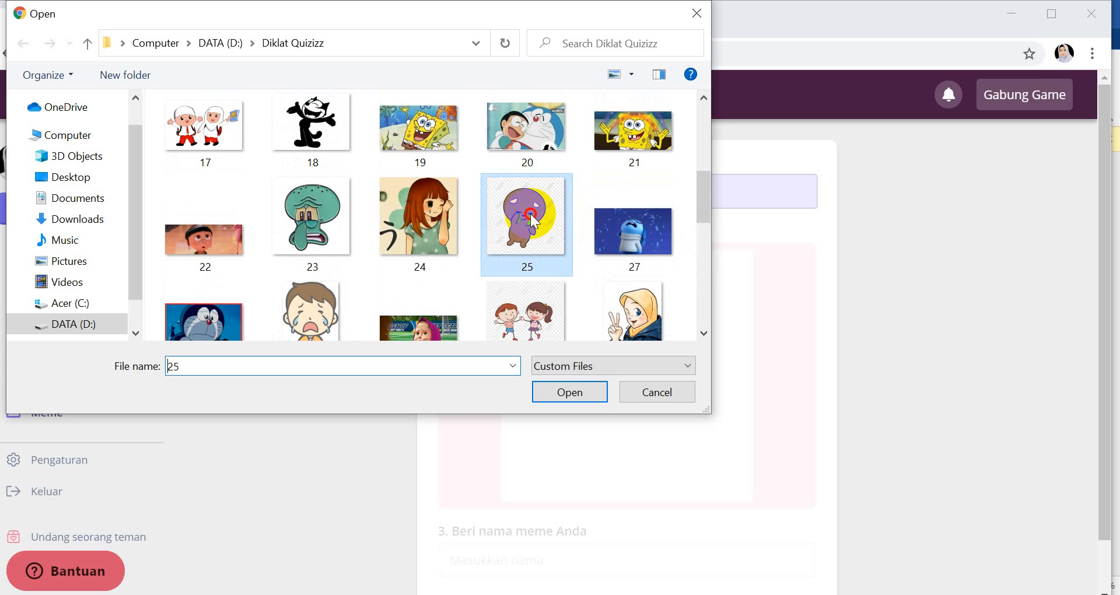
pyautogui.click(564, 396)
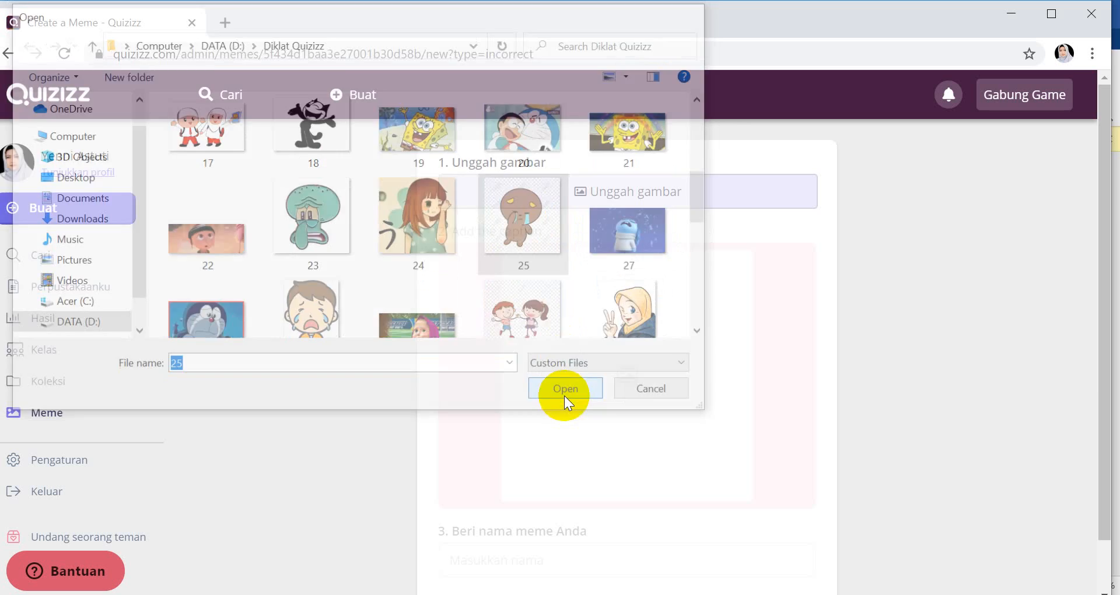
# - Check that the crop frame covers the whole crying bear image and upload it uncropped
pyautogui.scroll(-3, 559, 376)
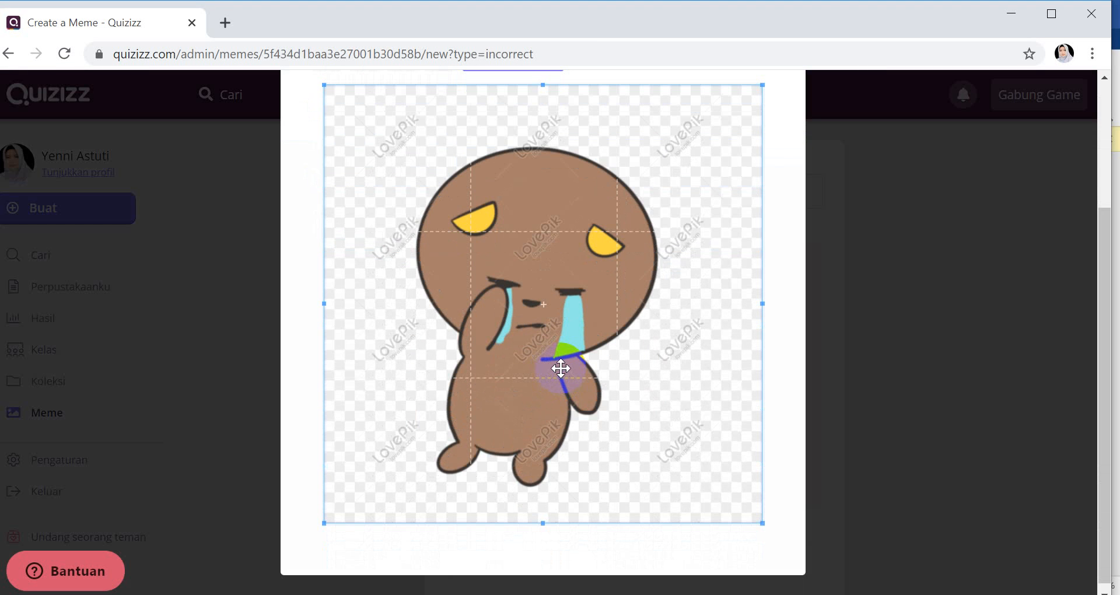
pyautogui.scroll(3, 671, 455)
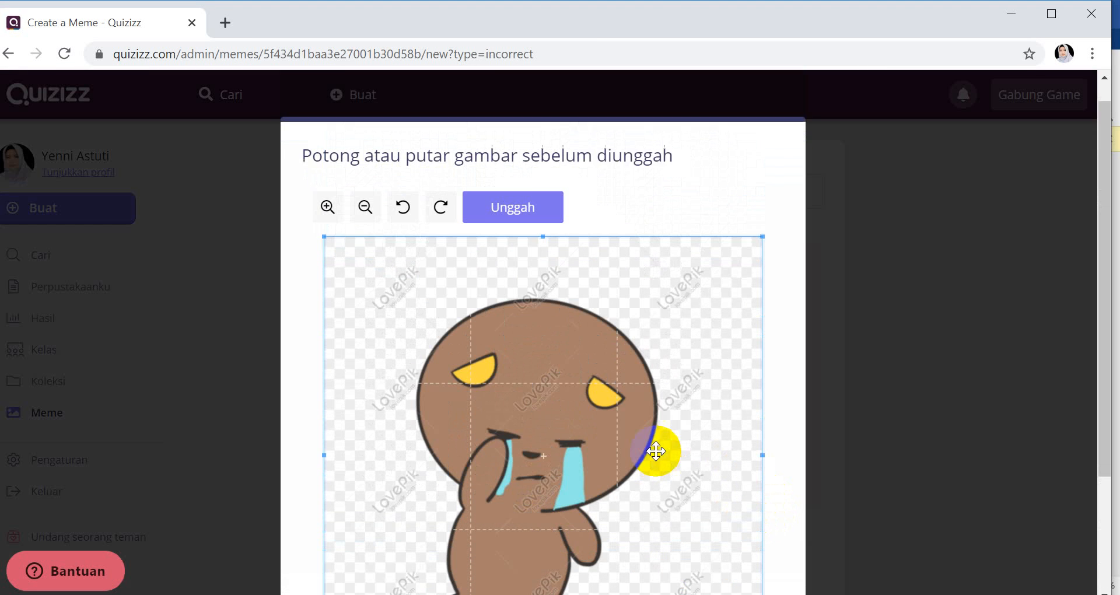
pyautogui.click(515, 232)
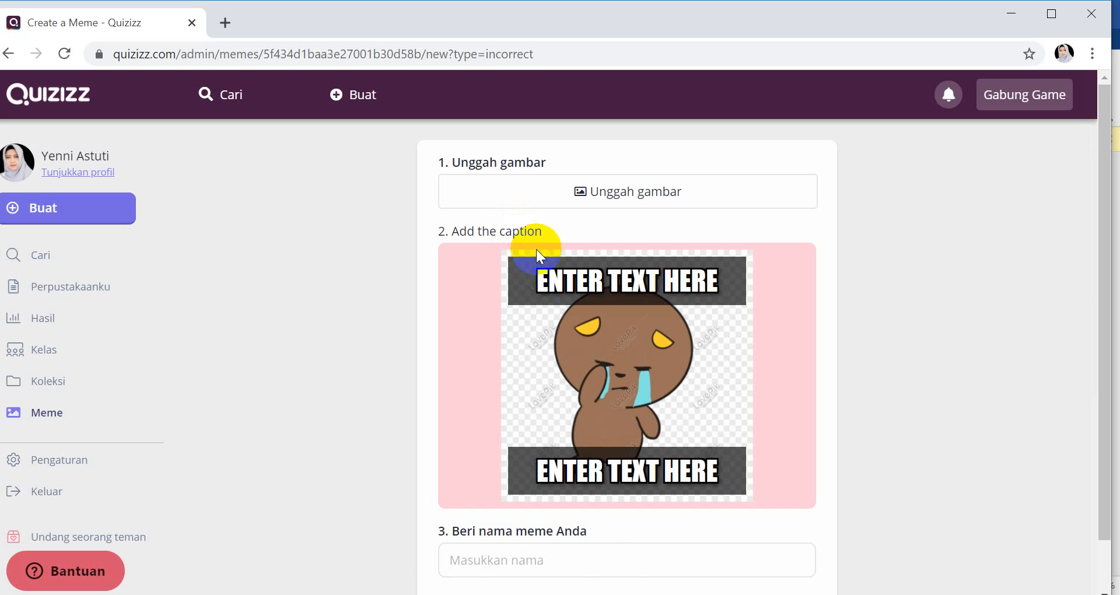
# - Caption the crying bear meme with "JAWABAN" above and "SALAH" below
pyautogui.click(648, 264)
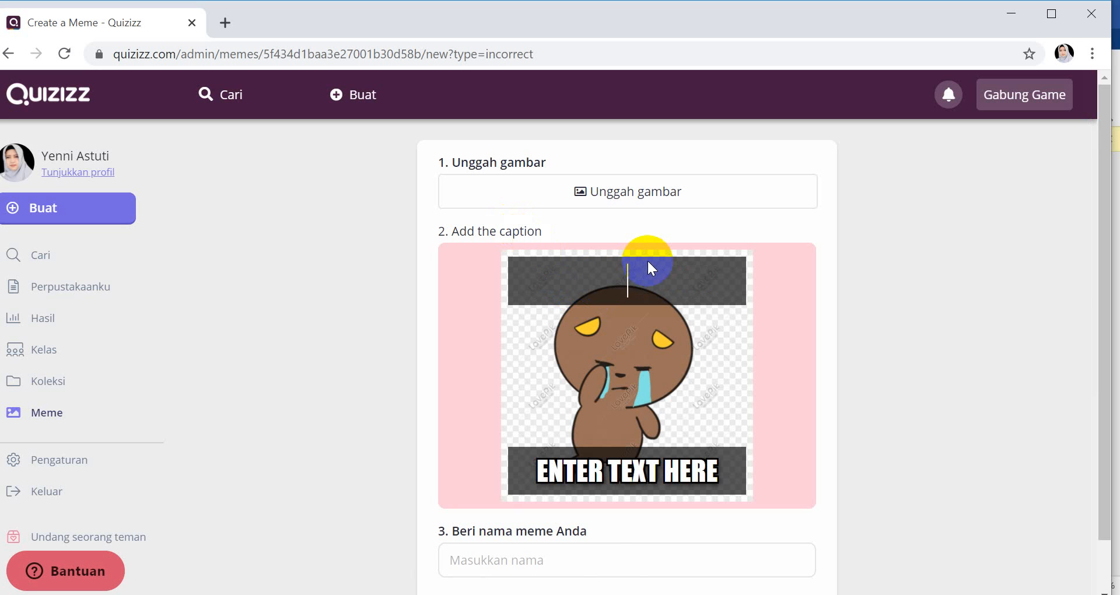
pyautogui.write('JAWABAN')
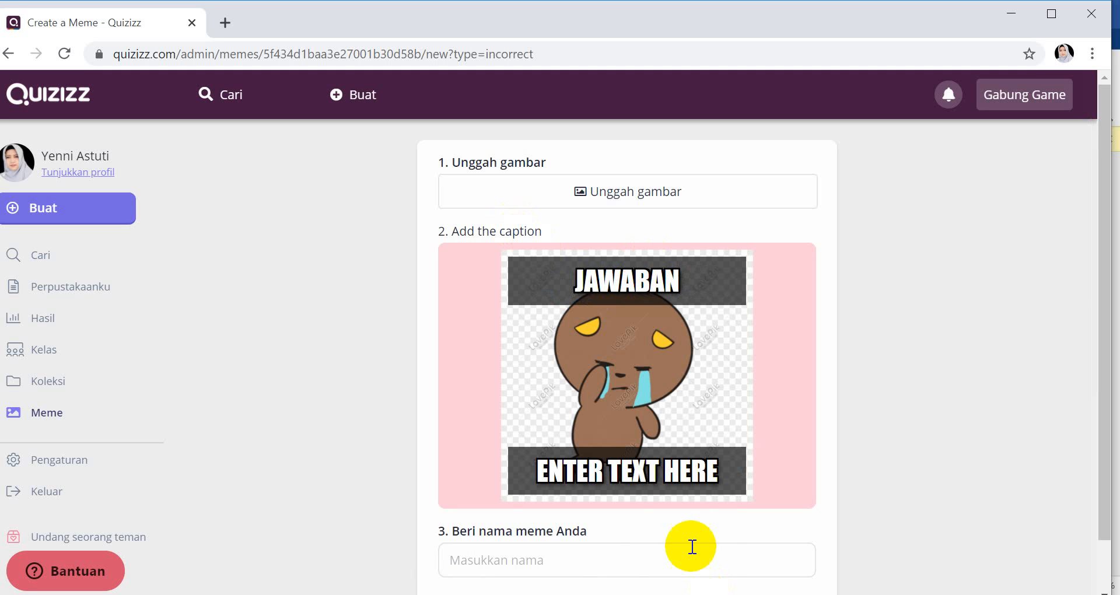
pyautogui.click(700, 463)
pyautogui.write('SALAH')
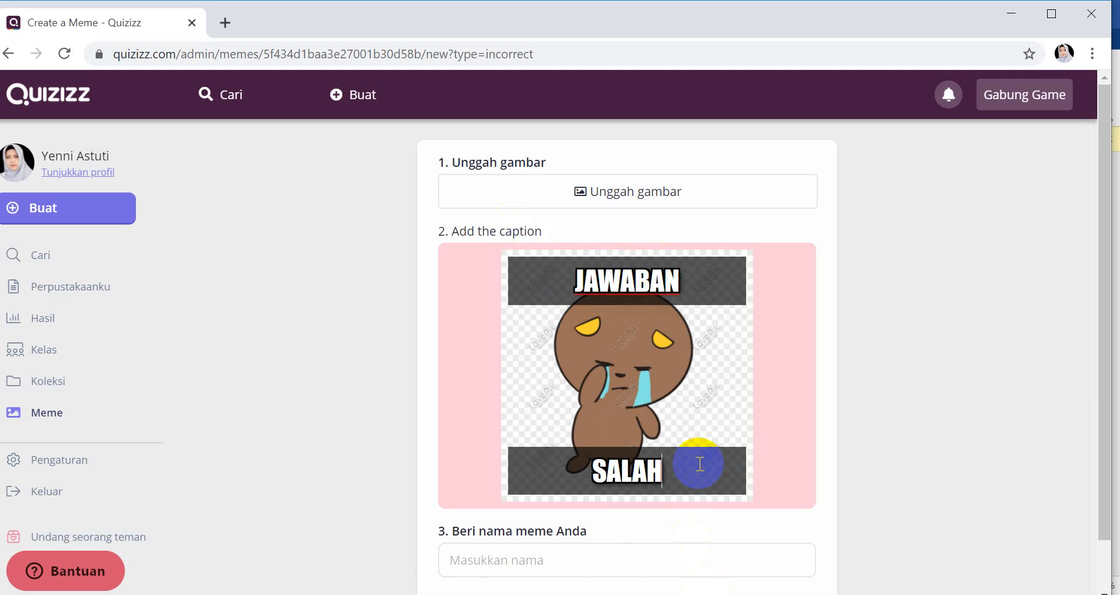
# - Name the crying bear meme "Meme Salah 5" and save it to the meme set
pyautogui.click(575, 558)
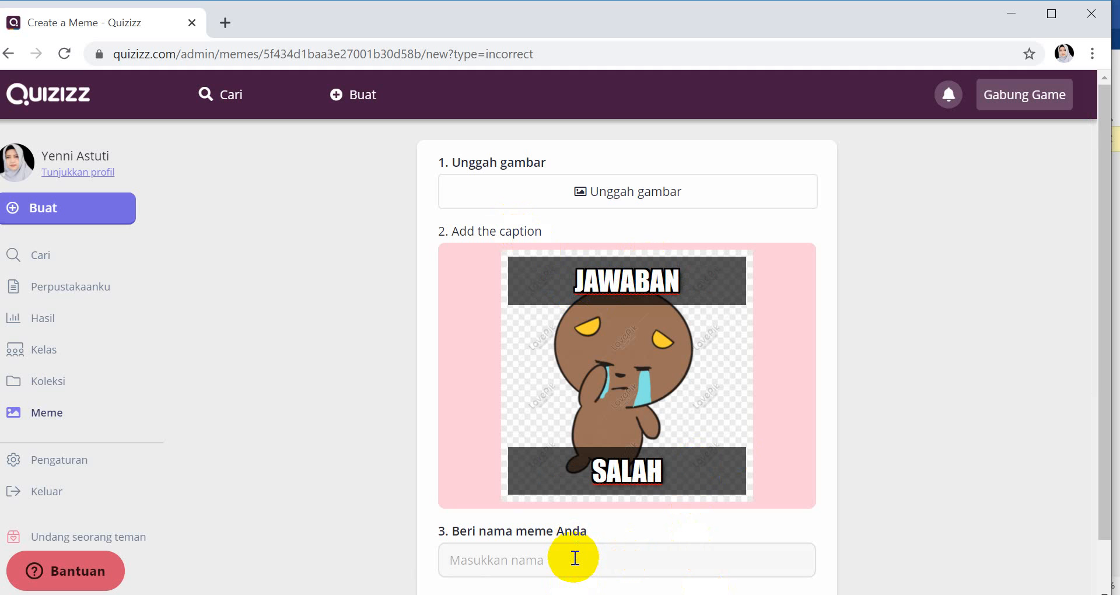
pyautogui.write('Meme Salah 5')
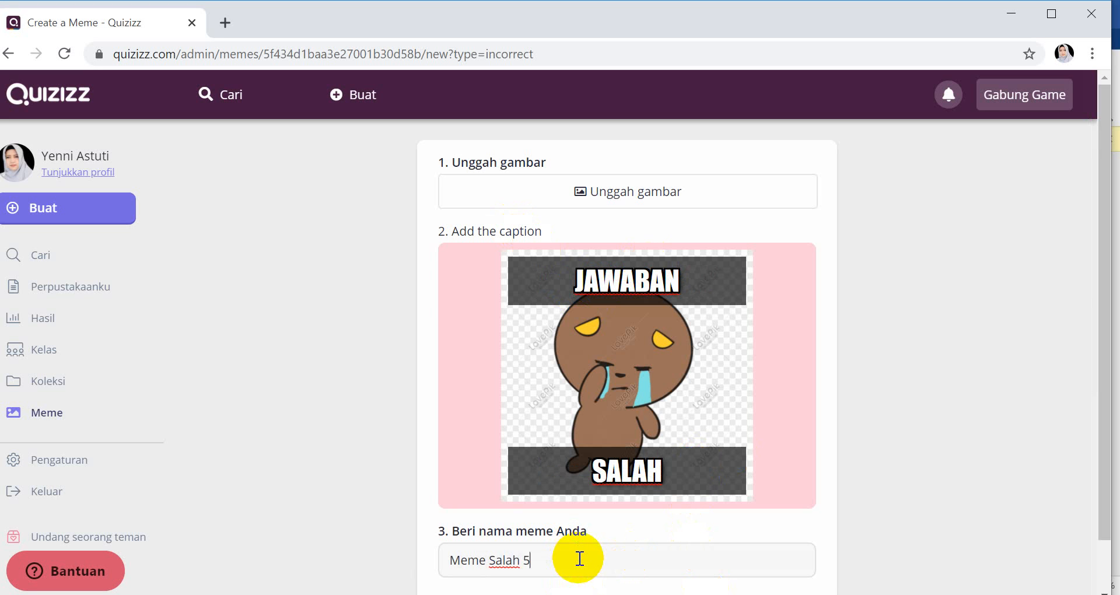
pyautogui.scroll(-1, 578, 557)
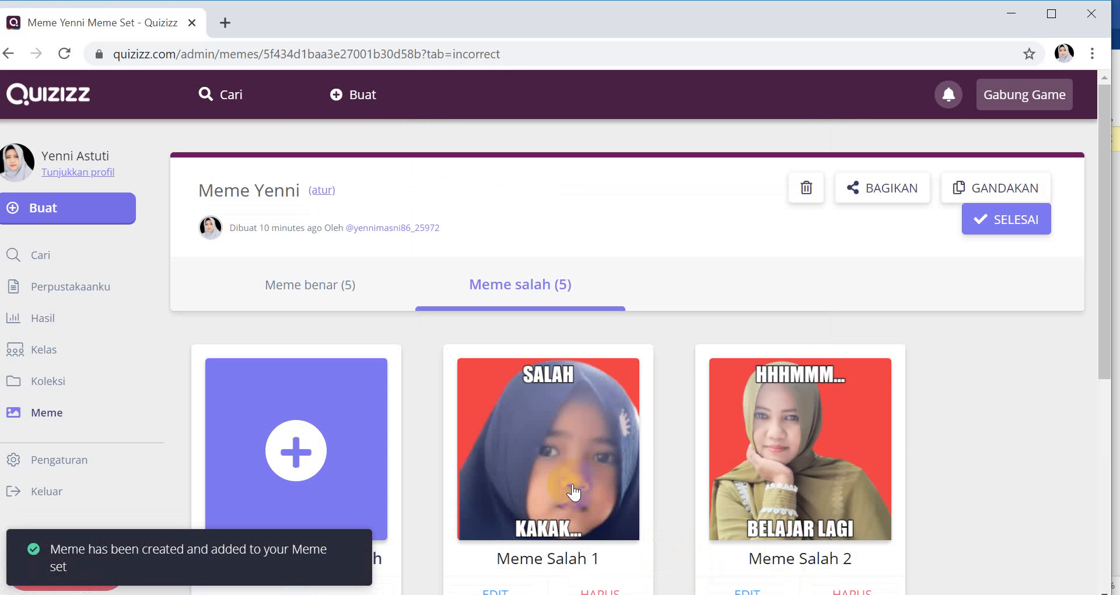
pyautogui.scroll(-2, 493, 455)
pyautogui.click(335, 384)
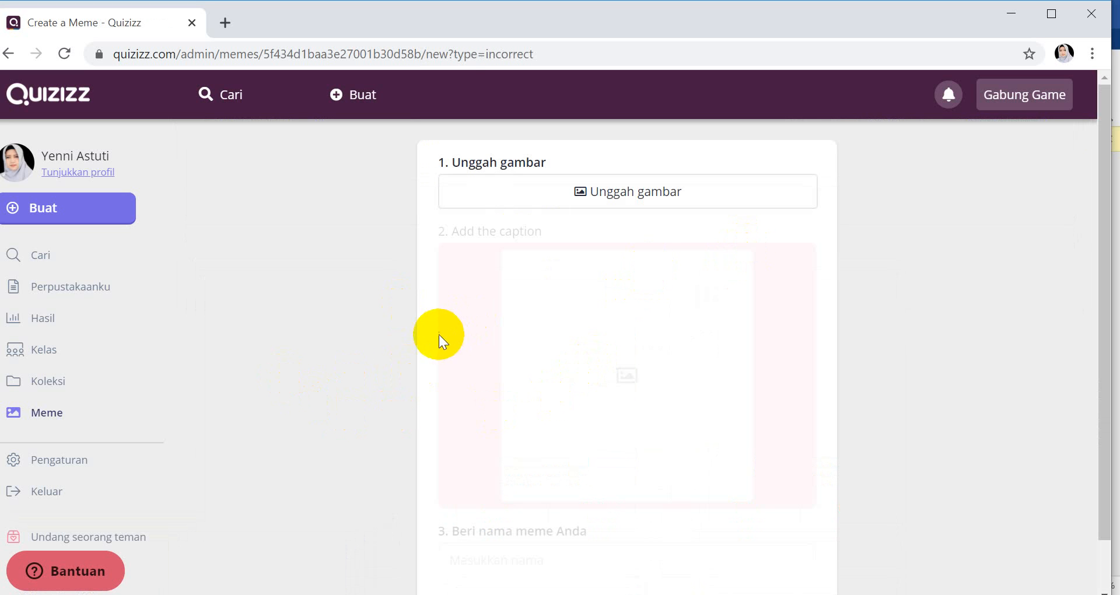
pyautogui.scroll(-1, 543, 393)
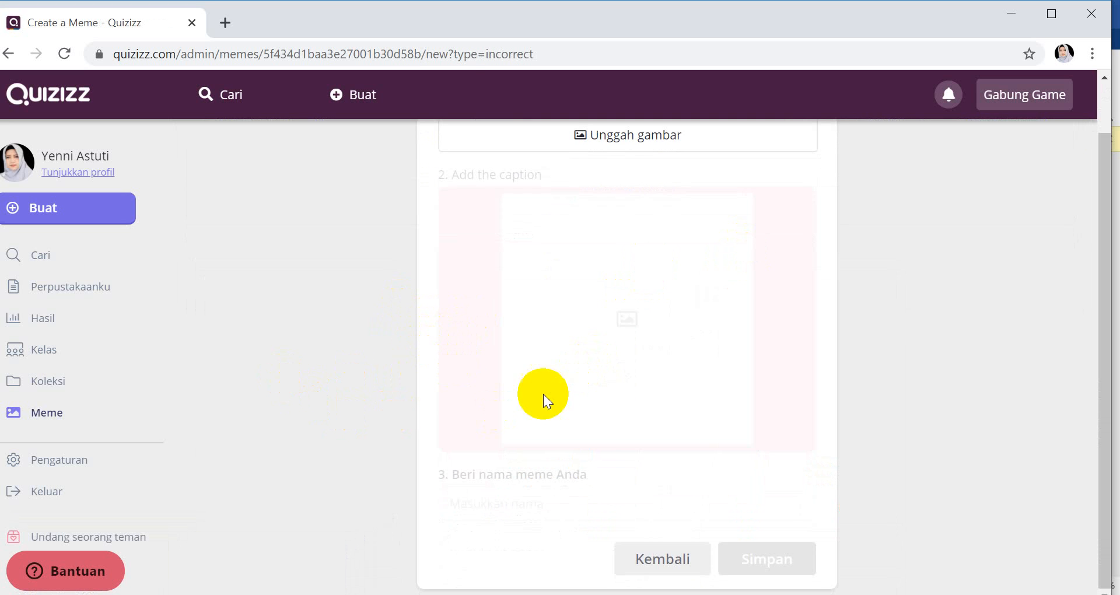
pyautogui.click(657, 557)
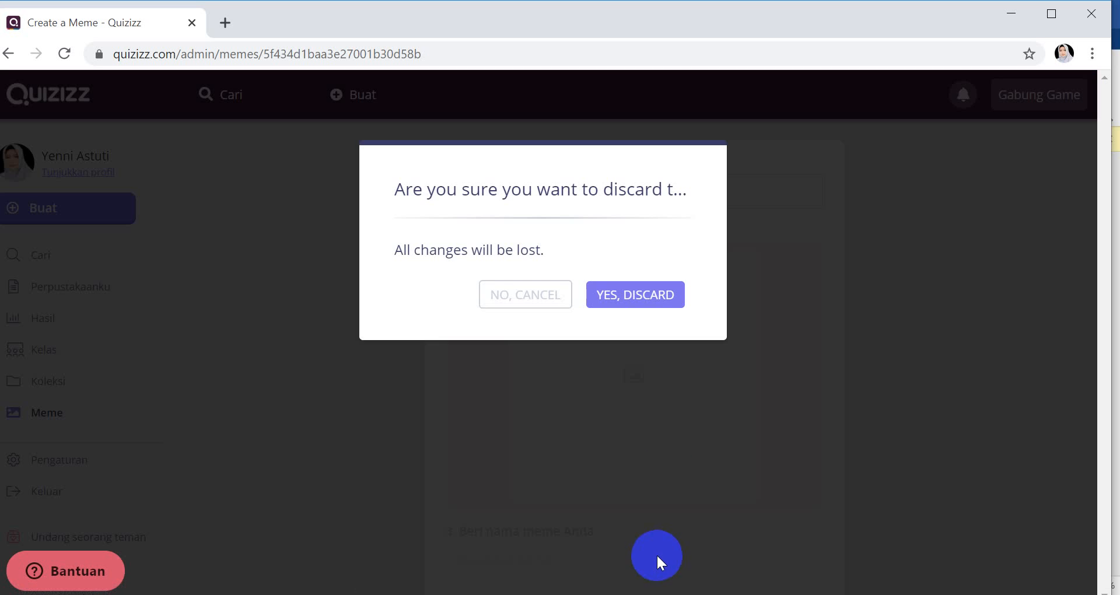
pyautogui.click(641, 298)
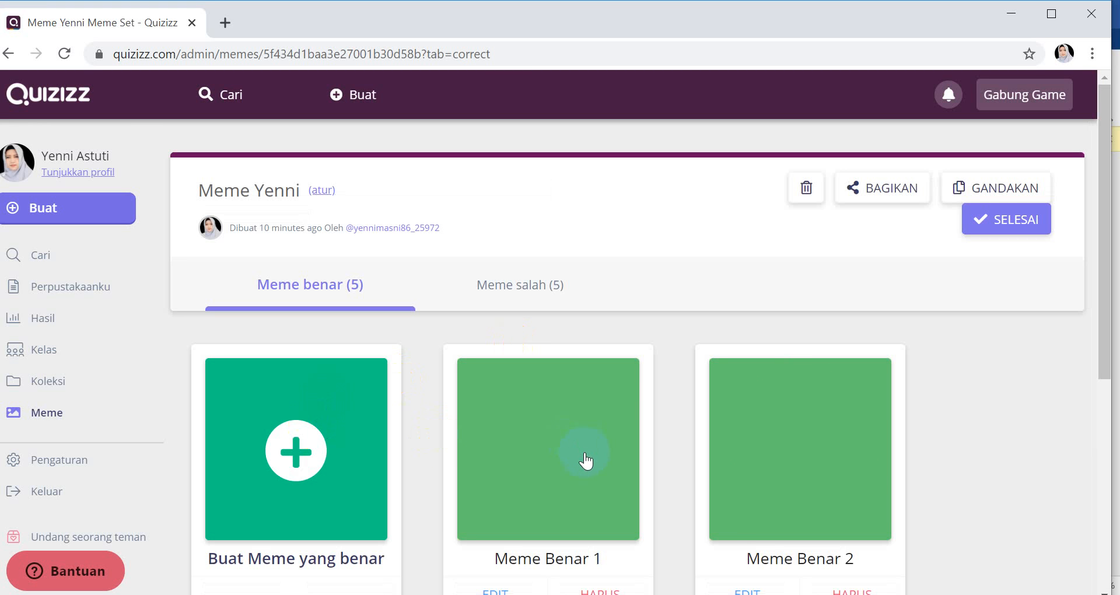
# - Review the correct-answer and incorrect-answer memes in the set and finish editing the meme set
pyautogui.scroll(-3, 584, 455)
pyautogui.scroll(3, 585, 453)
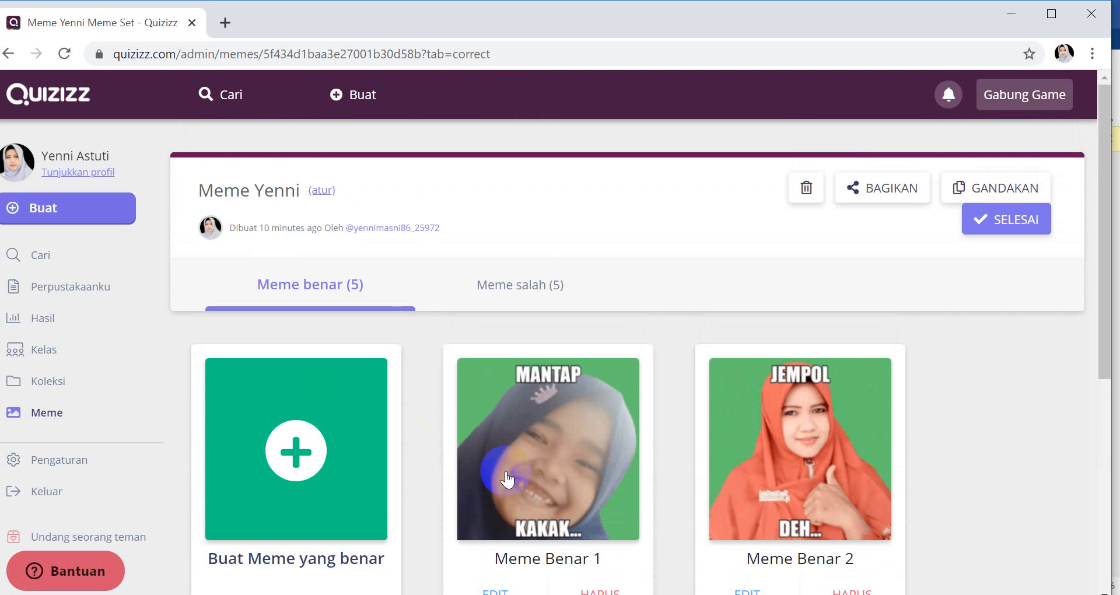
pyautogui.click(529, 286)
pyautogui.scroll(-2, 607, 429)
pyautogui.scroll(1, 611, 429)
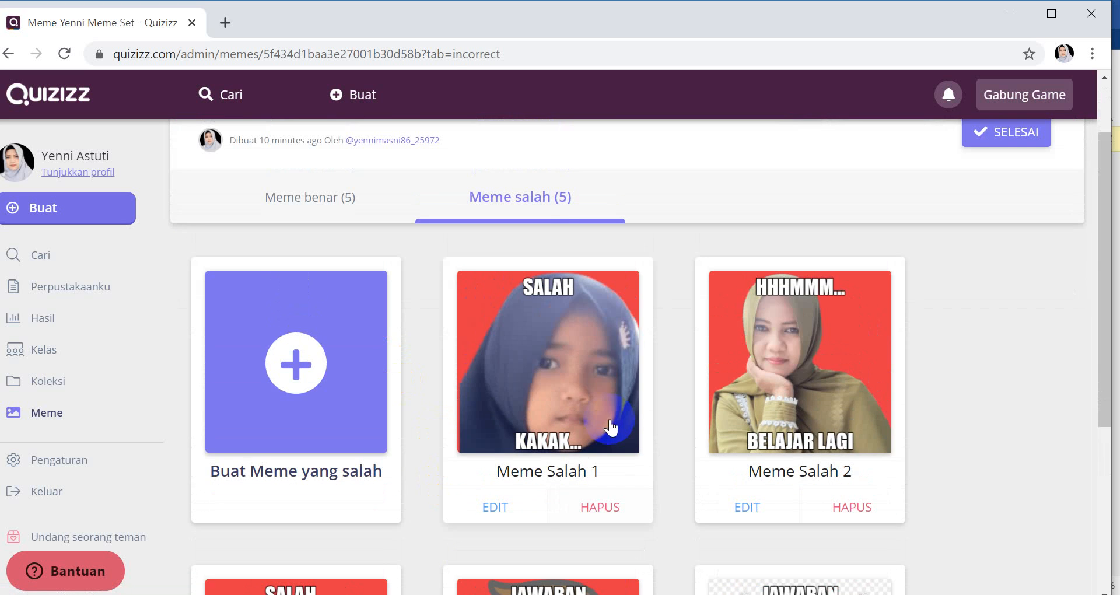
pyautogui.scroll(1, 611, 429)
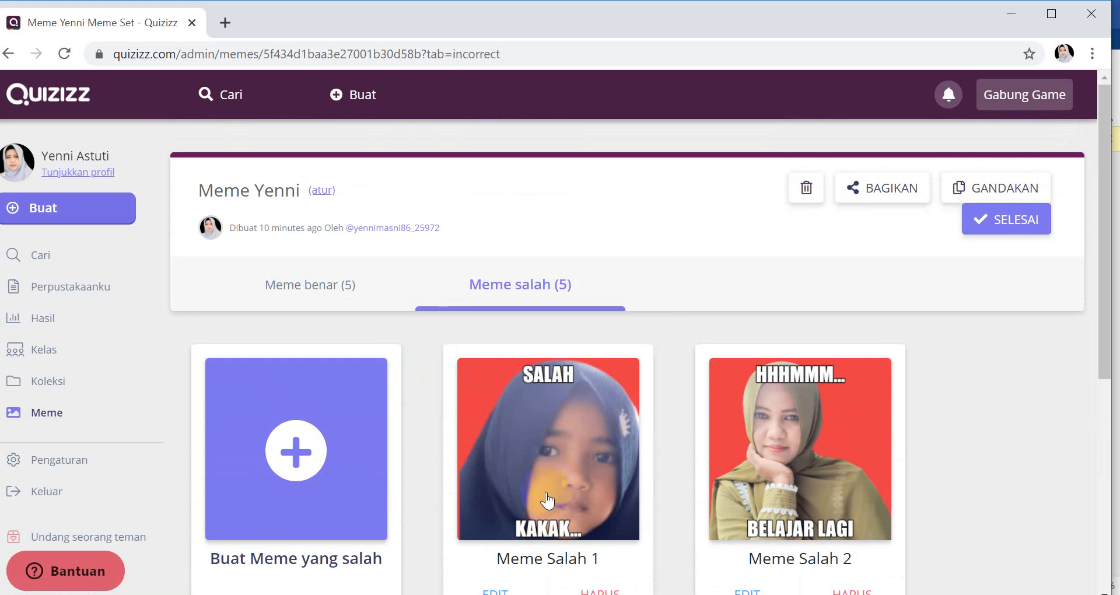
pyautogui.click(1022, 221)
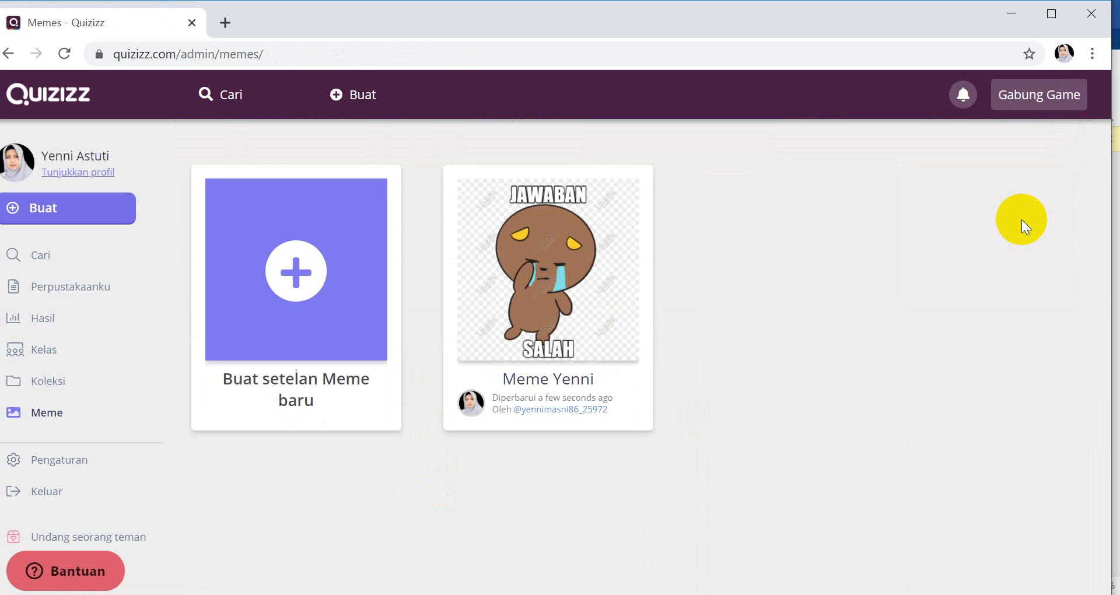
# - Open the Masa Pubertas Kelas VI quiz from the library and begin setting up a live game
pyautogui.click(104, 297)
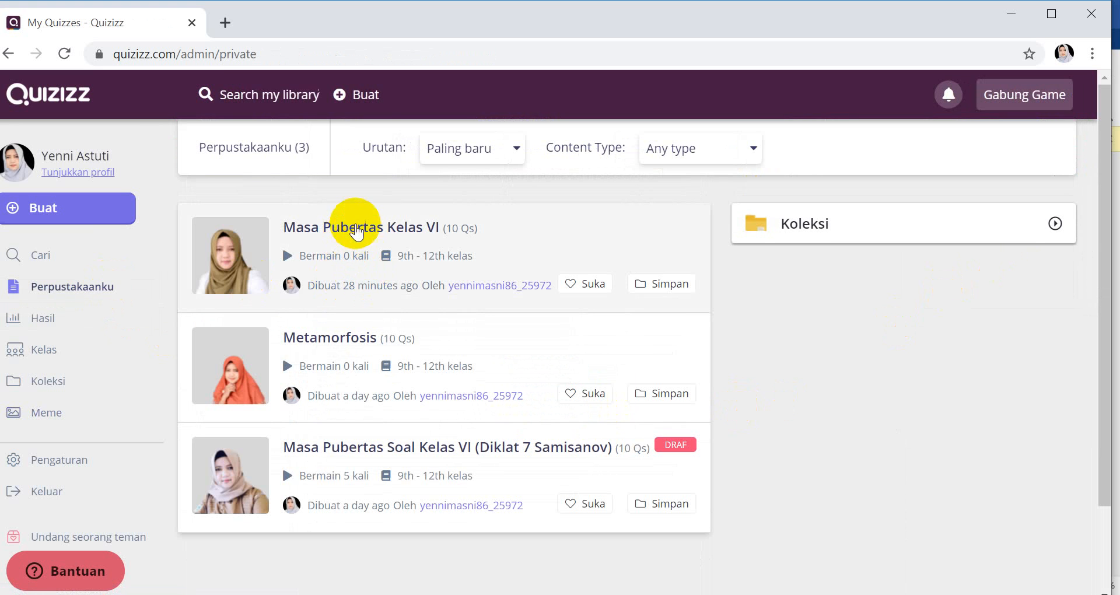
pyautogui.click(357, 226)
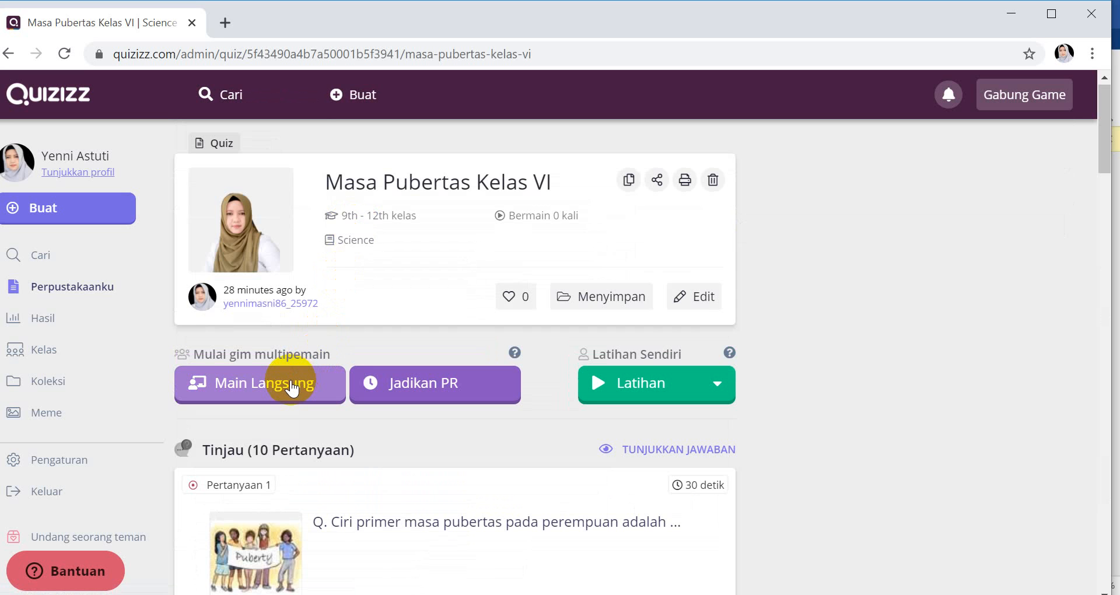
pyautogui.click(284, 386)
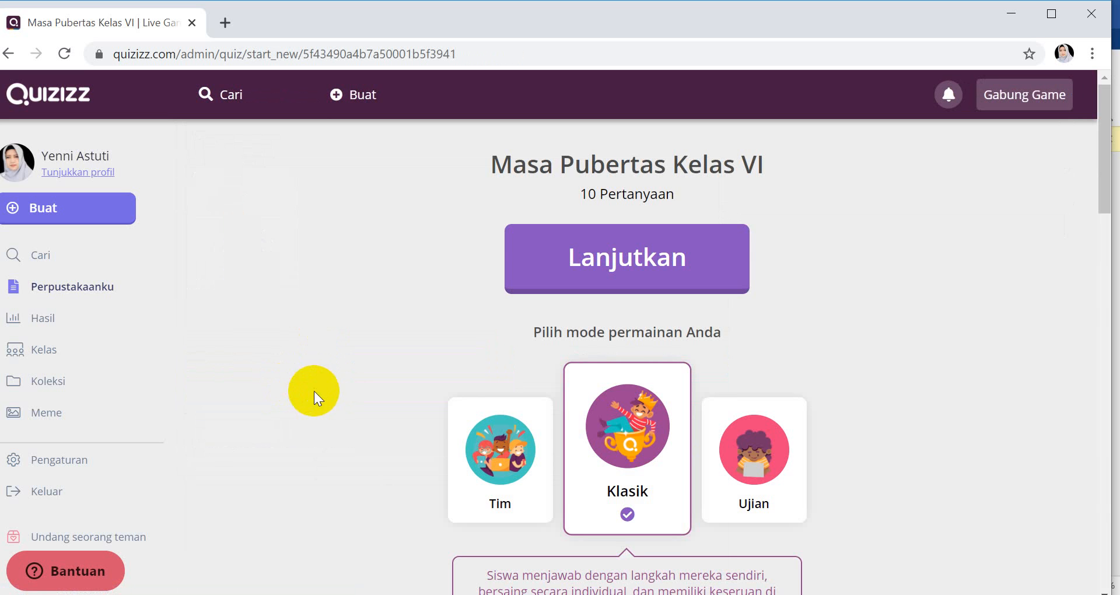
# - Try a student attempt limit of 1 and the Name factory option, restoring them to Tak terbatas and off
pyautogui.scroll(-6, 670, 409)
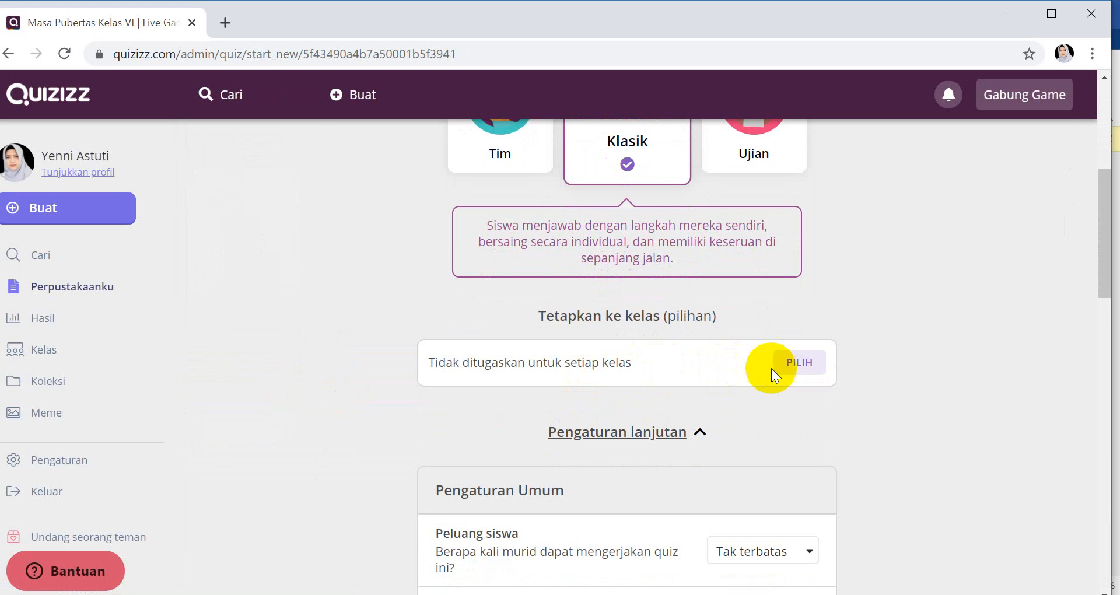
pyautogui.scroll(-3, 780, 422)
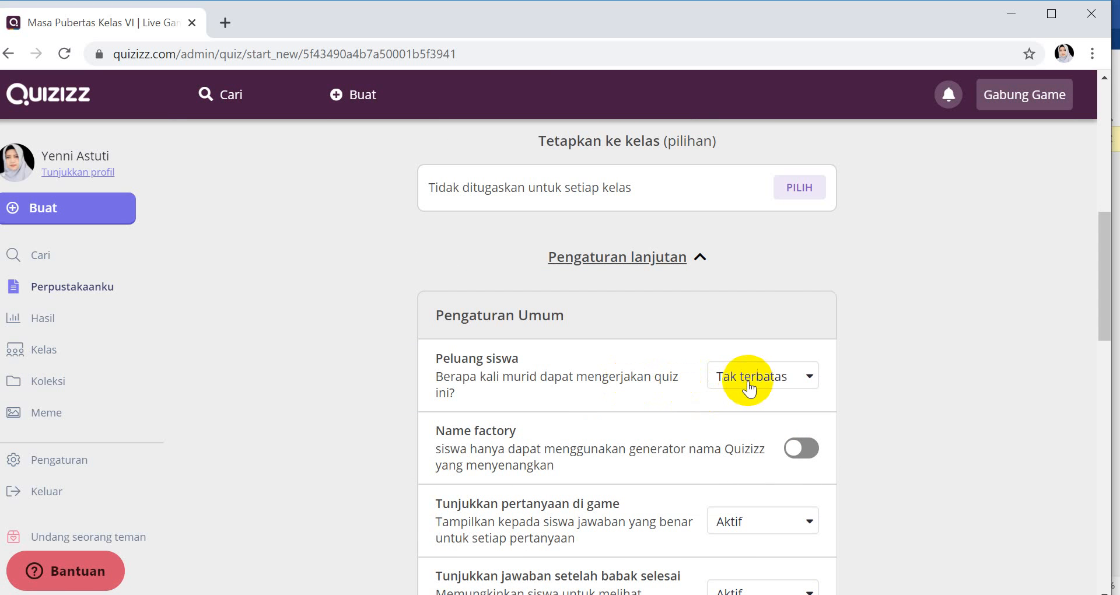
pyautogui.click(788, 383)
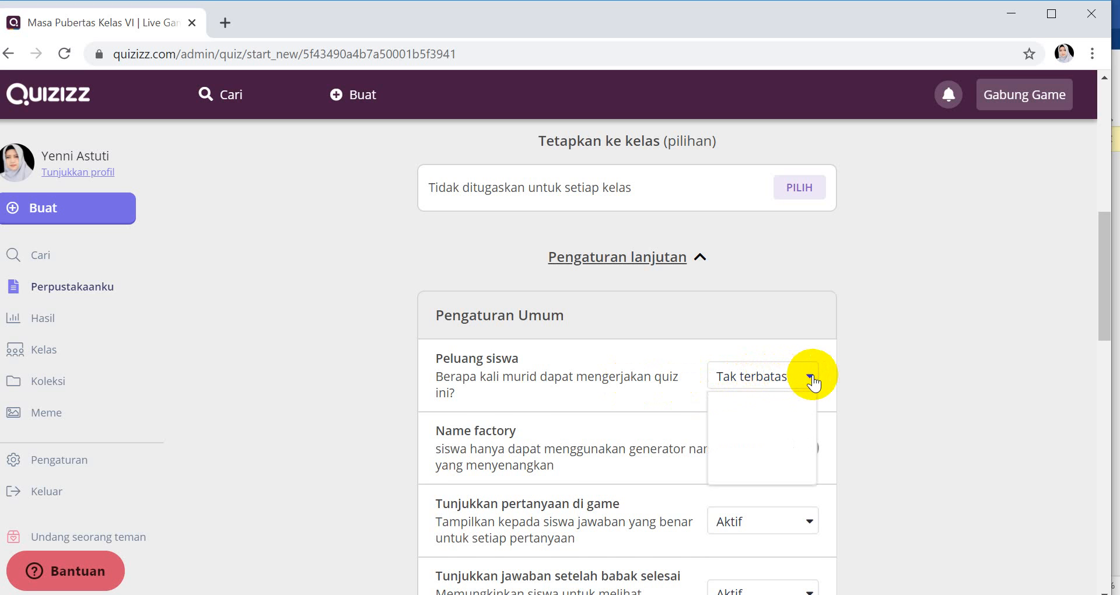
pyautogui.click(750, 436)
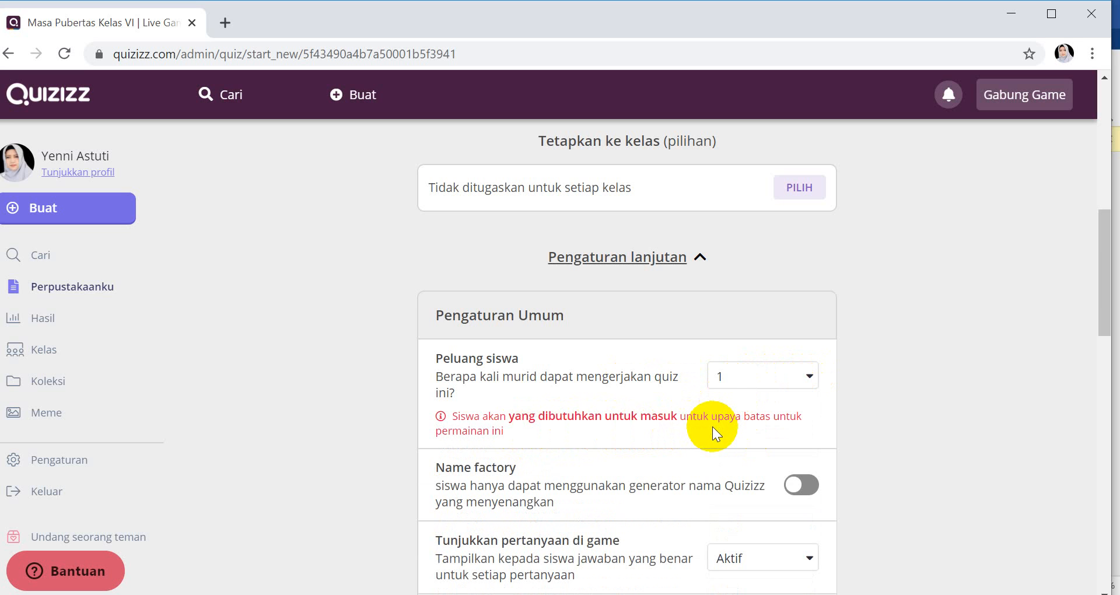
pyautogui.click(808, 379)
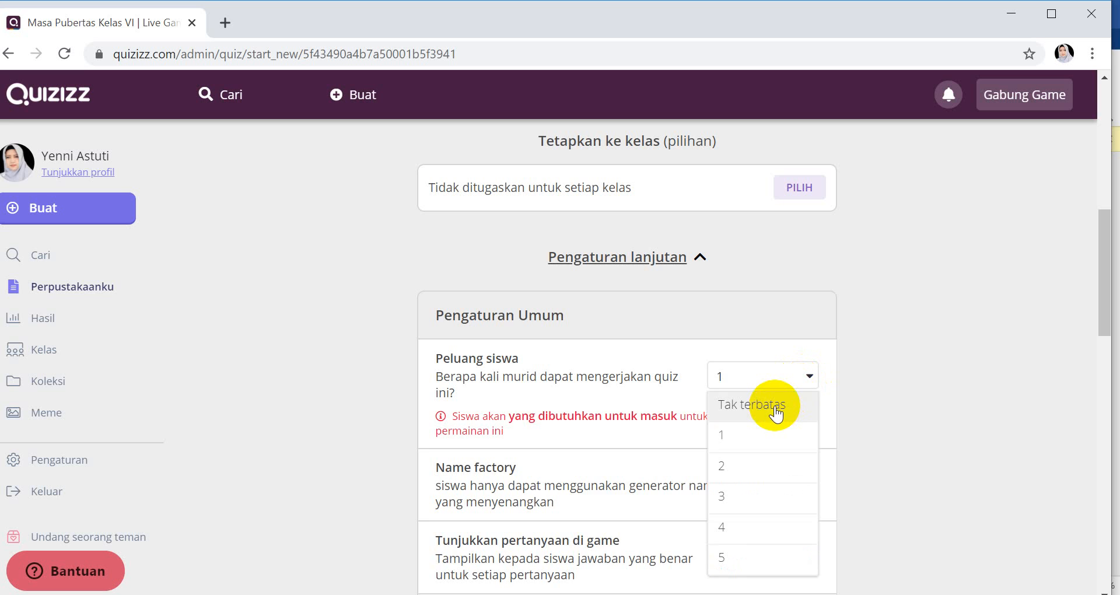
pyautogui.click(775, 411)
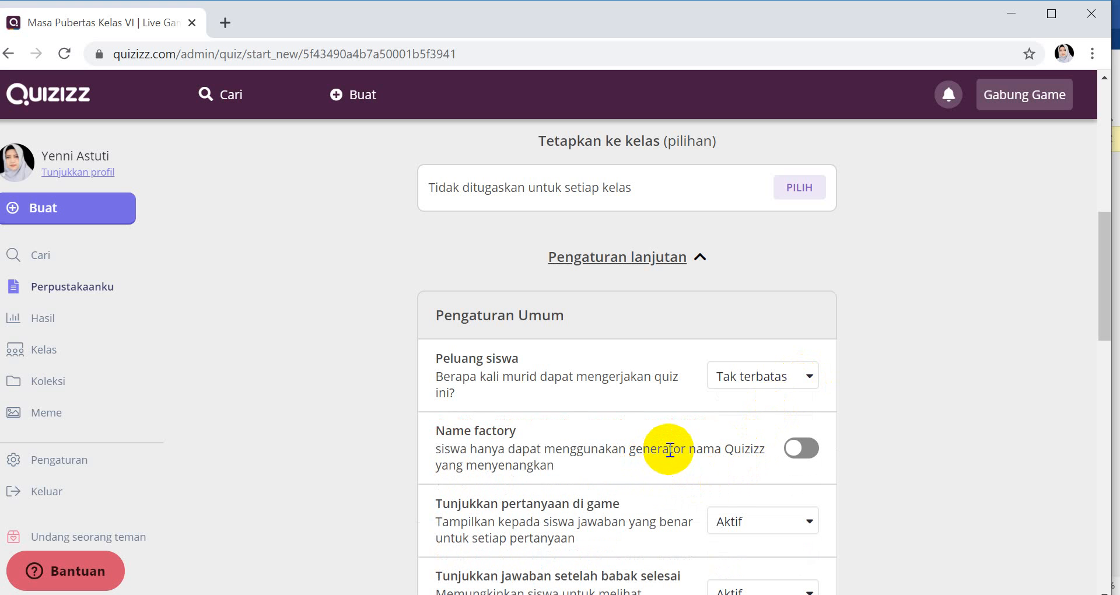
pyautogui.click(796, 450)
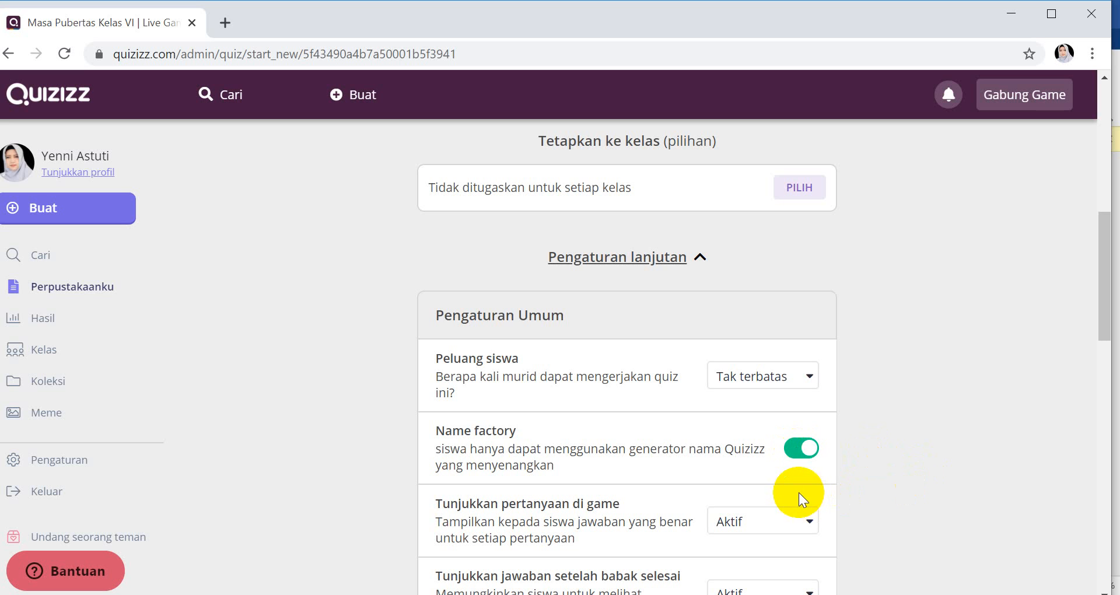
pyautogui.click(799, 449)
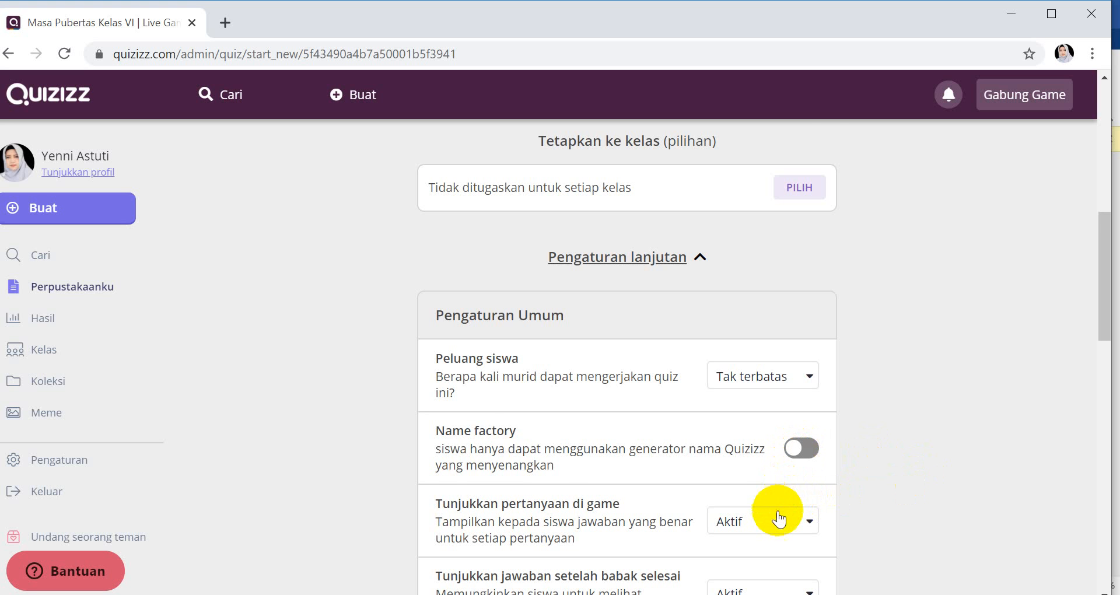
# - Set Tunjukkan pertanyaan di game to Mati and enable Name factory in the general settings
pyautogui.scroll(-2, 773, 516)
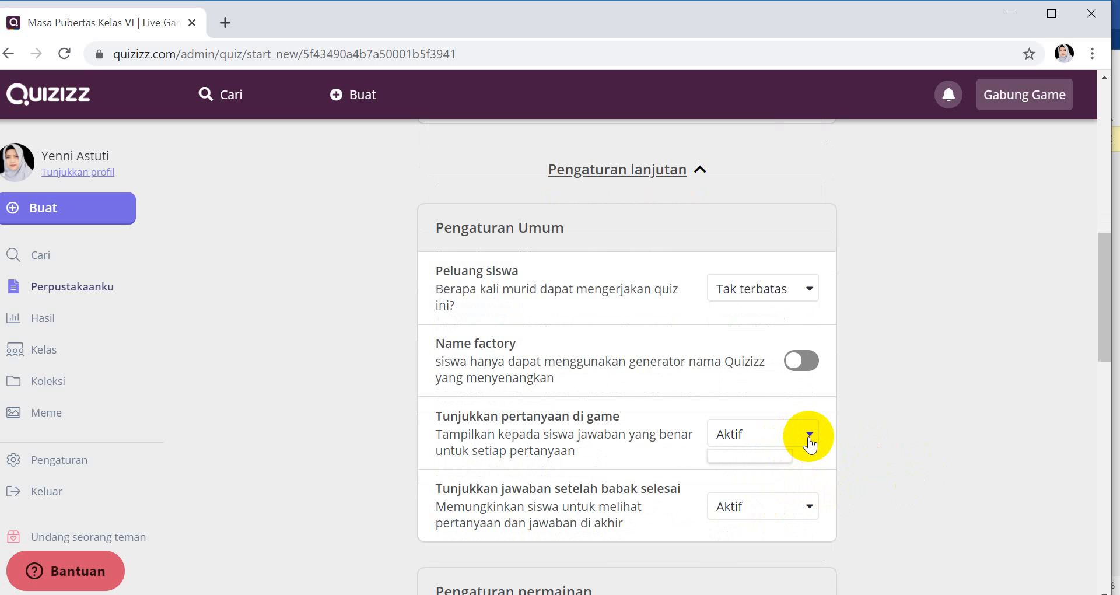
pyautogui.click(809, 440)
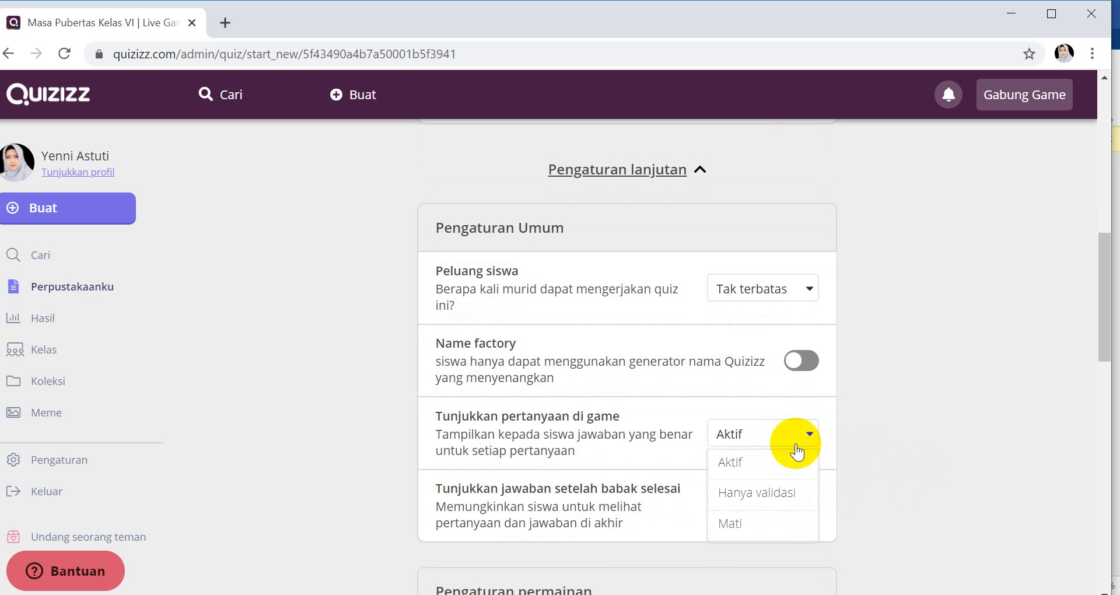
pyautogui.click(761, 523)
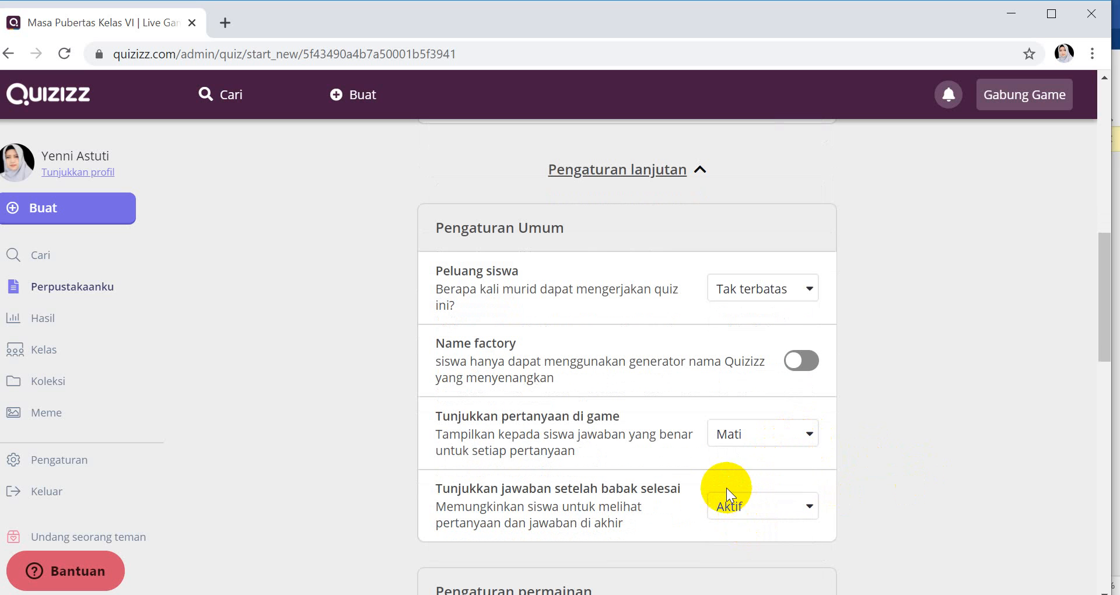
pyautogui.click(791, 362)
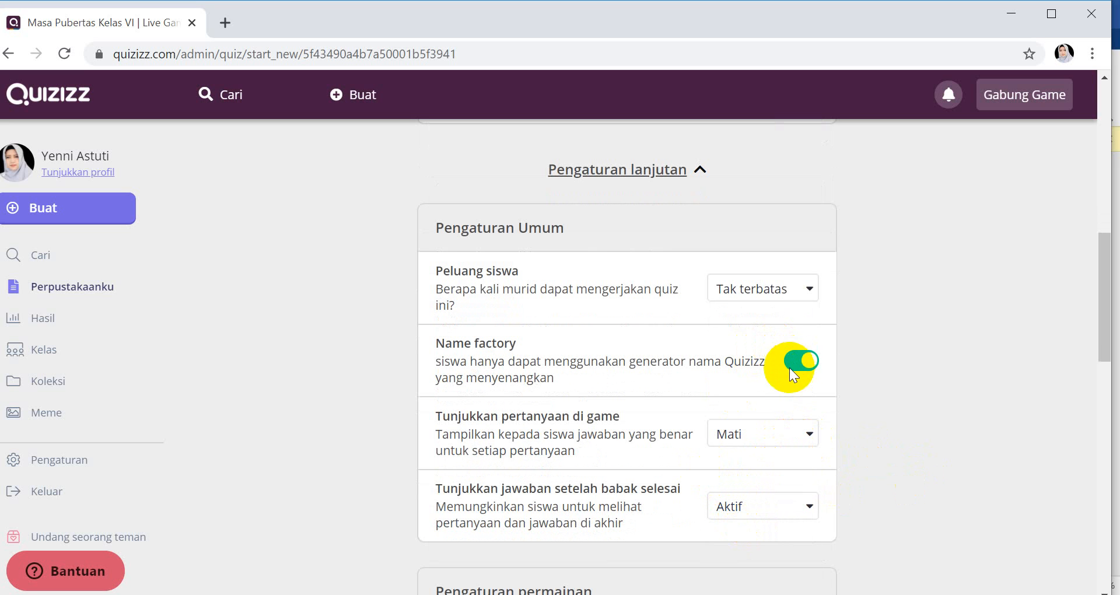
# - Set Tunjukkan jawaban setelah babak selesai to Mati so students cannot view questions and answers at the end
pyautogui.scroll(-1, 782, 487)
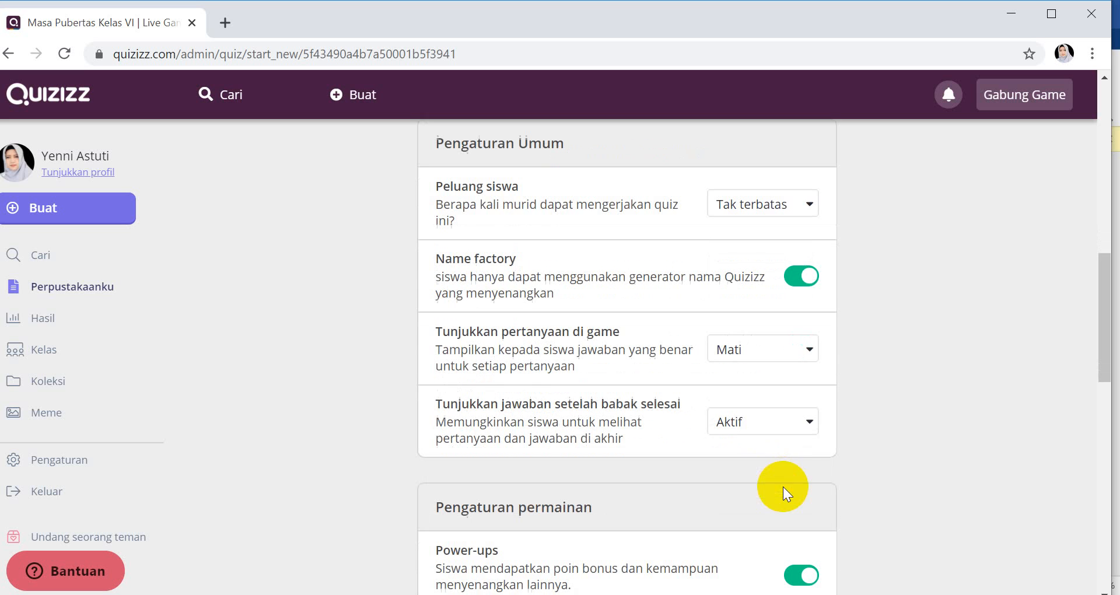
pyautogui.click(807, 421)
pyautogui.click(751, 506)
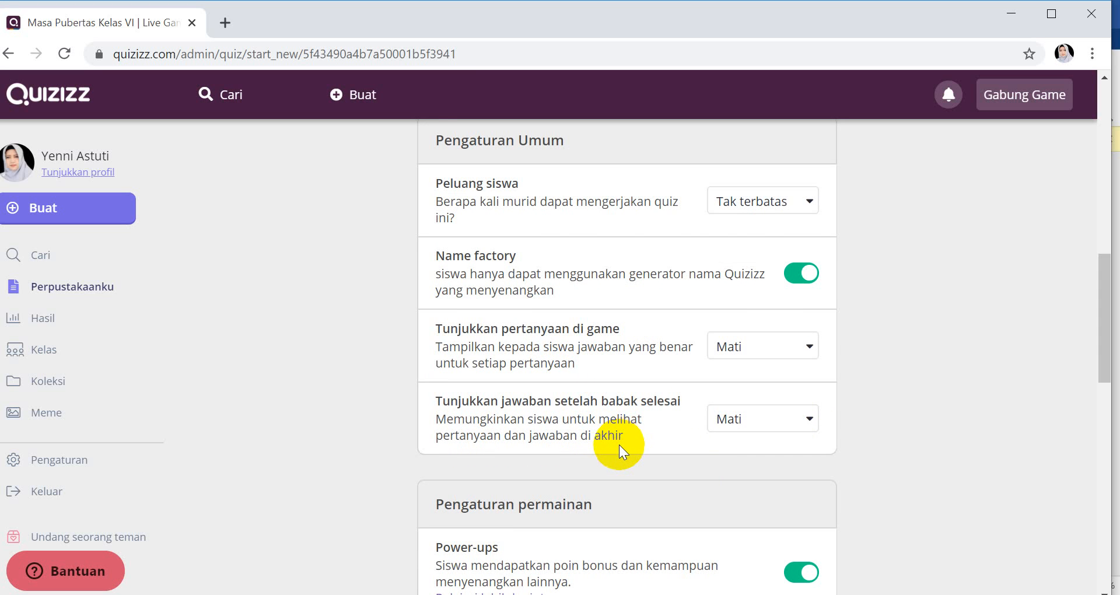
# - Disable Pertanyaan Redemption/Penebusan in the game settings
pyautogui.scroll(-3, 619, 446)
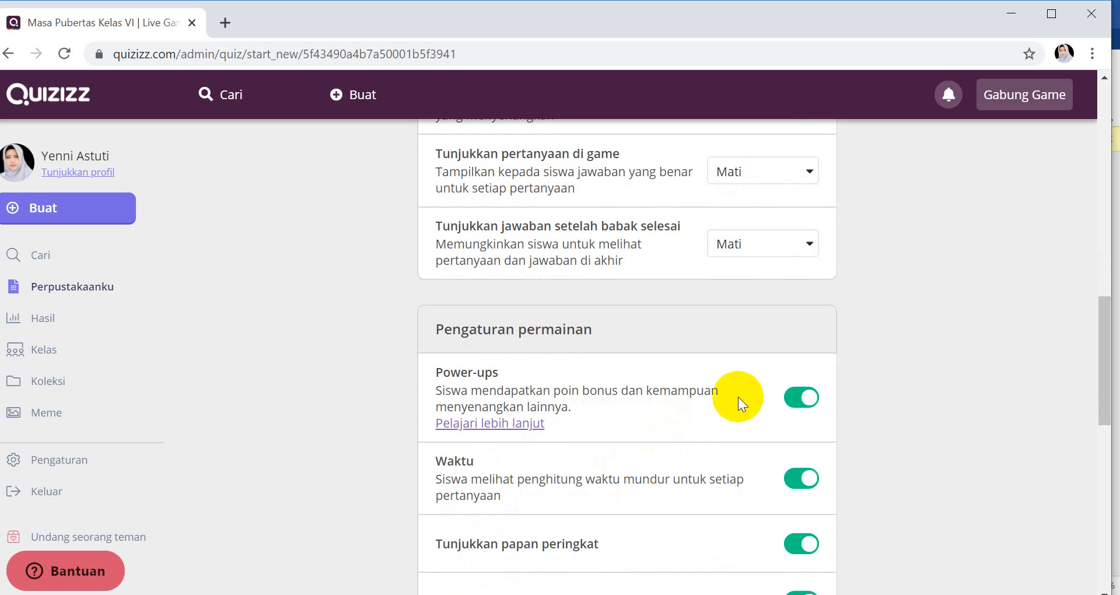
pyautogui.scroll(-6, 780, 387)
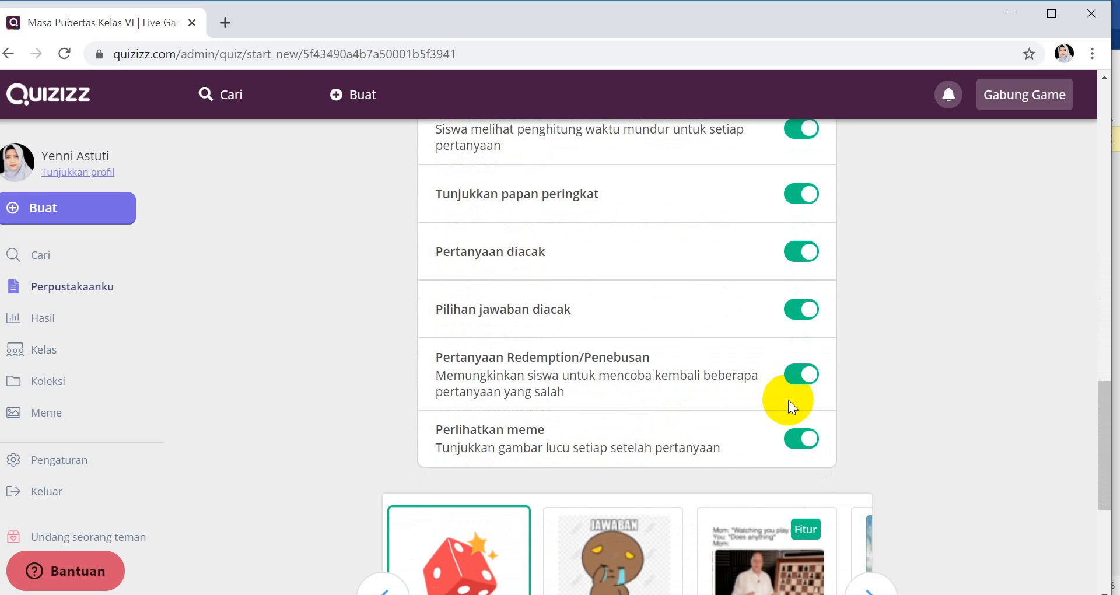
pyautogui.click(803, 375)
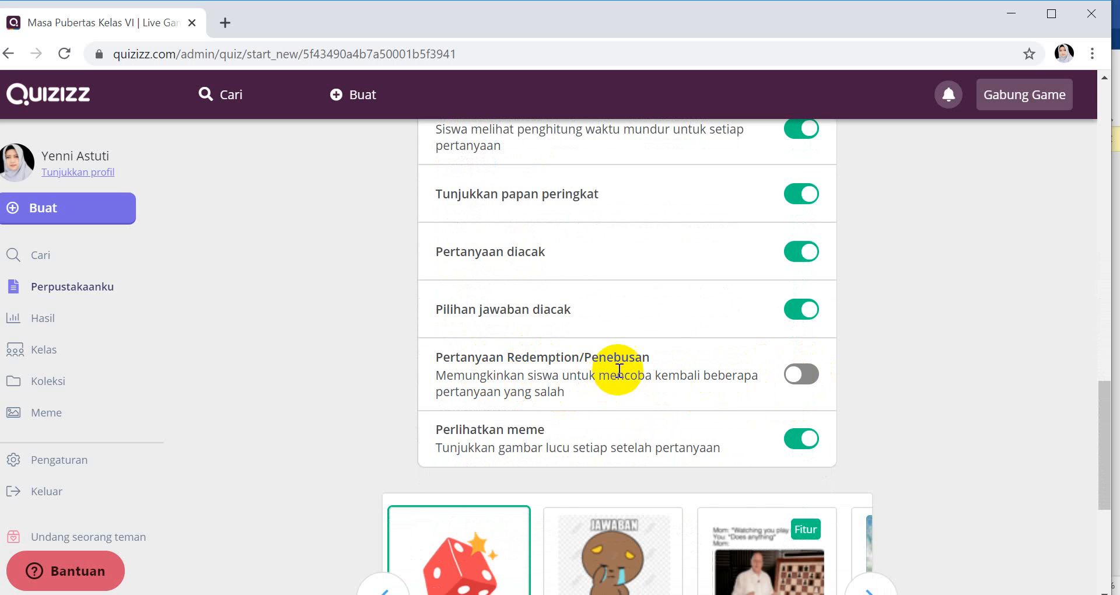
# - Select the custom crying bear meme set for the game and continue to the live game start page
pyautogui.scroll(-3, 728, 465)
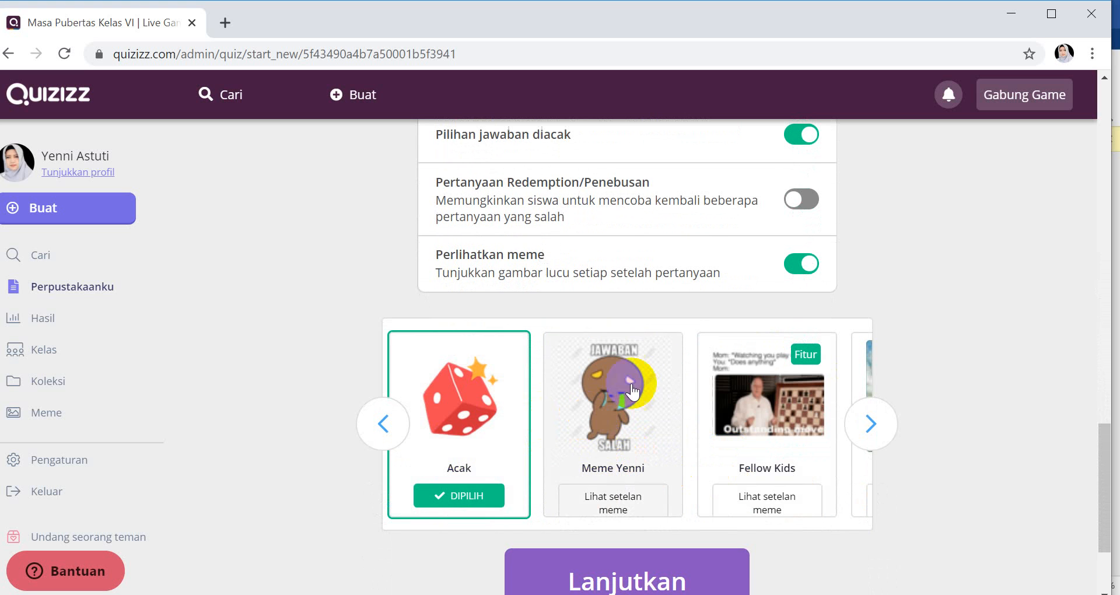
pyautogui.click(619, 399)
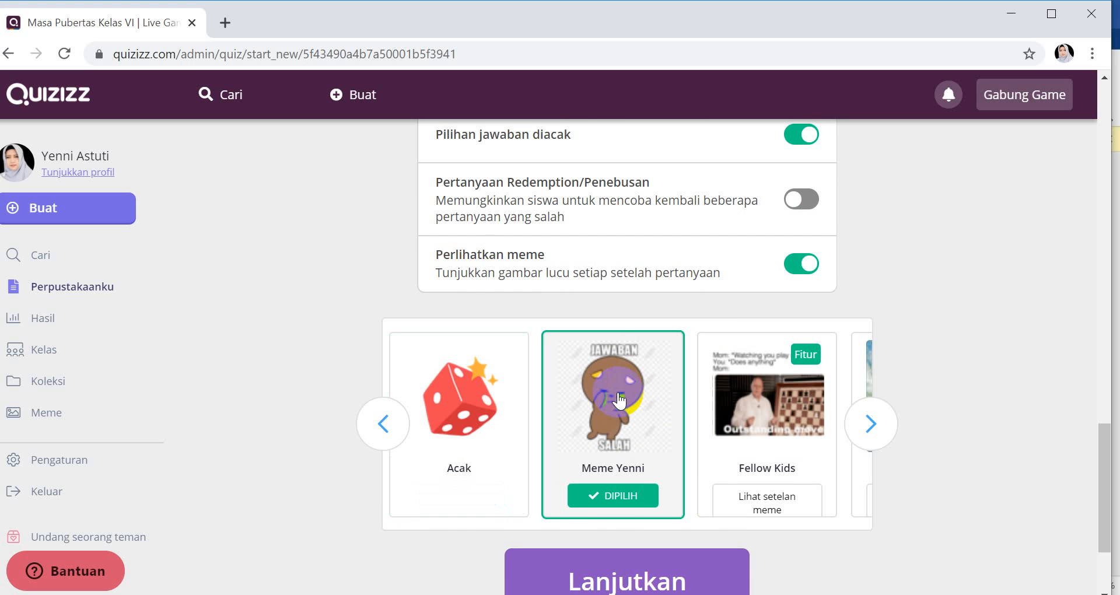
pyautogui.scroll(-2, 620, 399)
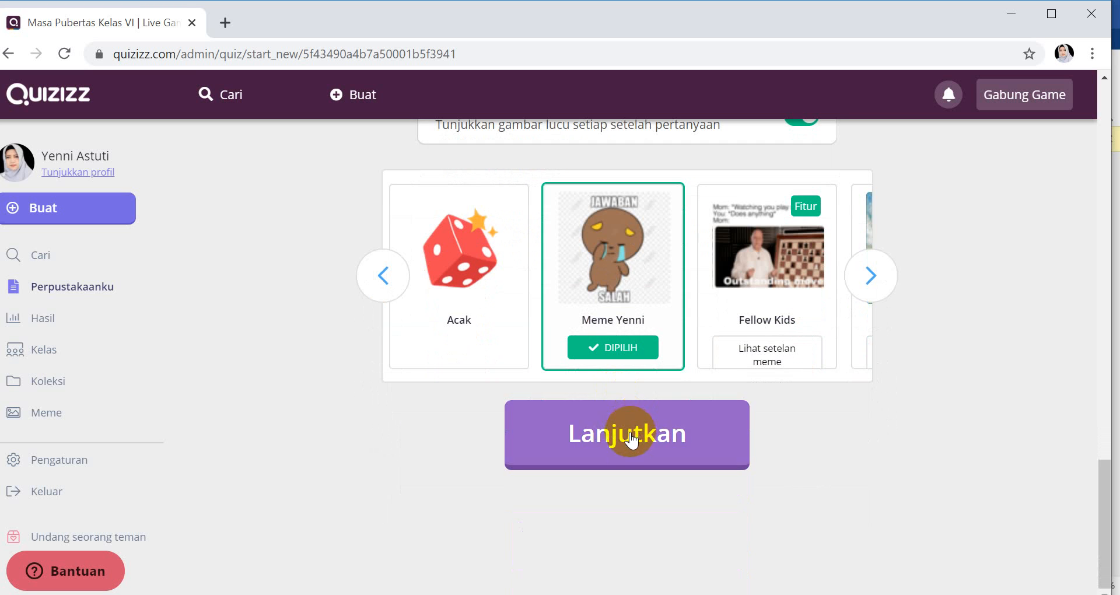
pyautogui.click(631, 439)
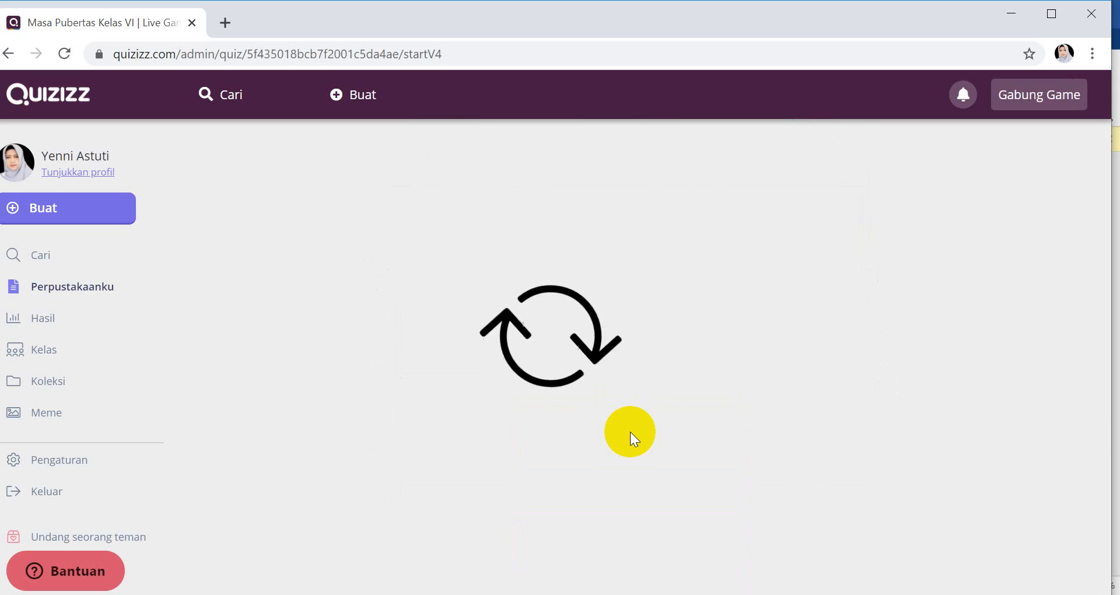
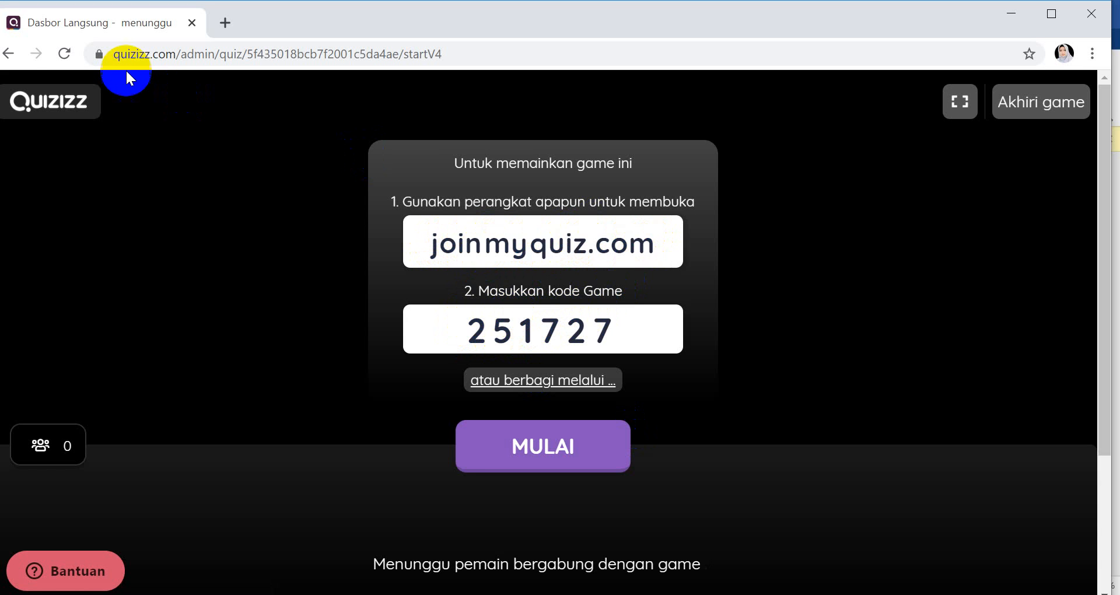
# - Leave the live game, return to the Masa Pubertas Kelas VI quiz page and open its homework (Jadikan PR) setup
pyautogui.click(9, 55)
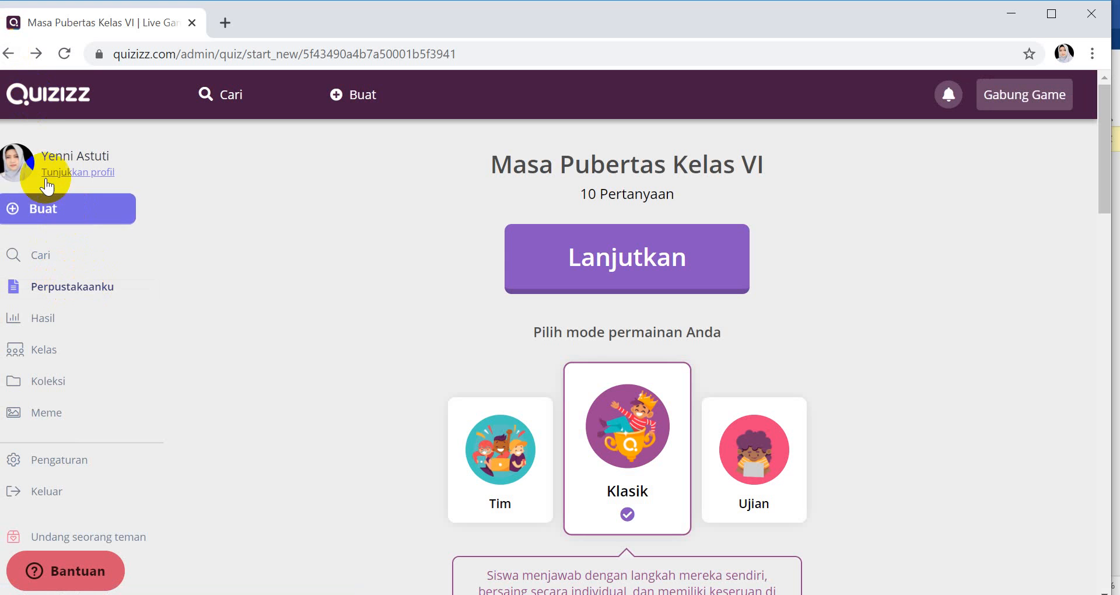
pyautogui.click(9, 55)
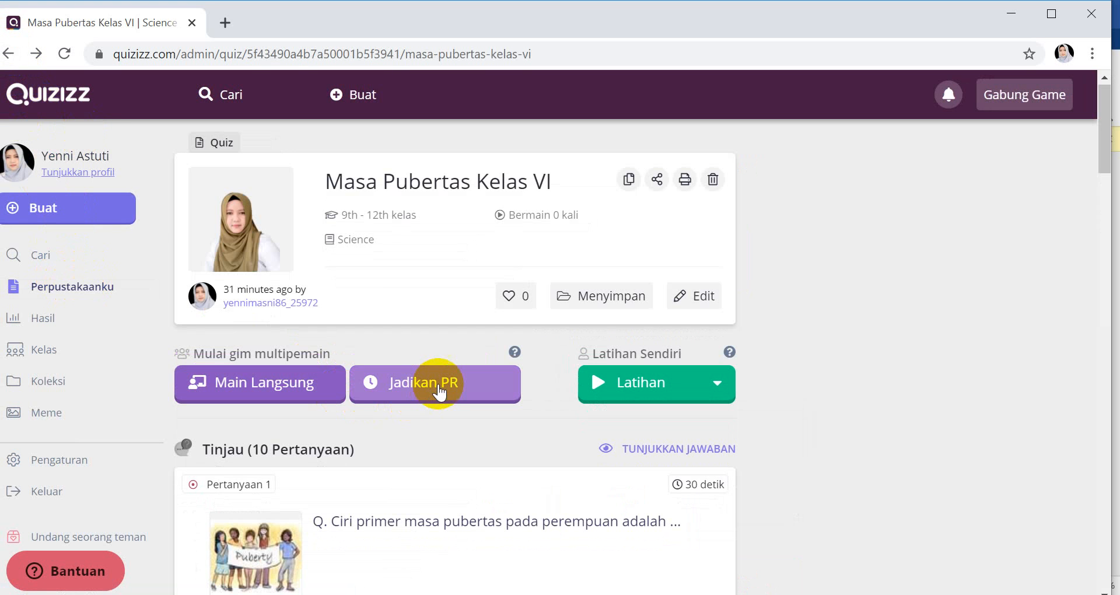
pyautogui.click(438, 386)
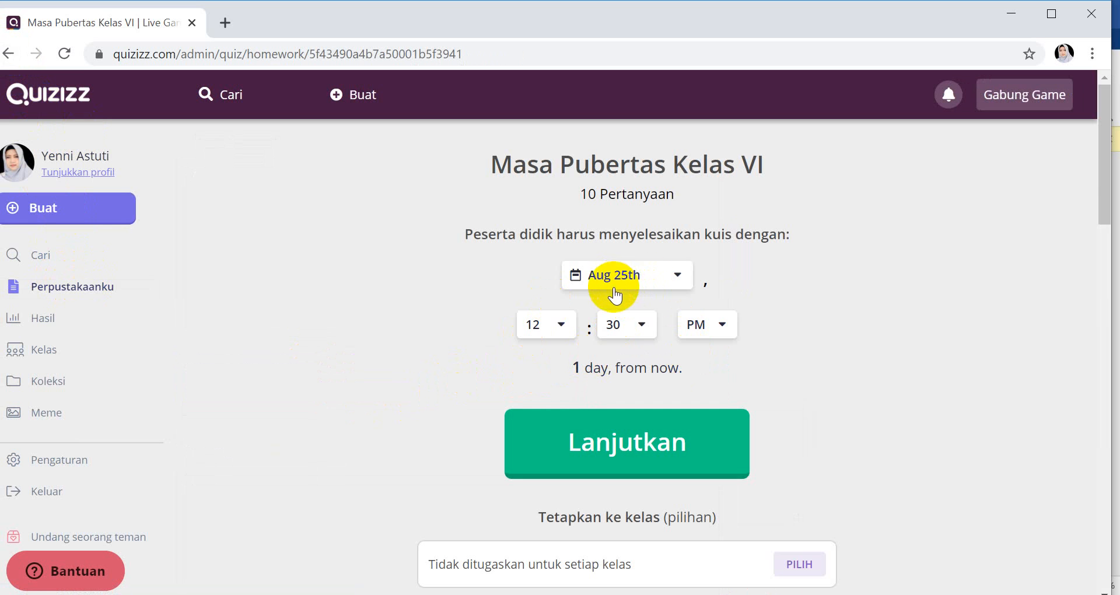
# - Set the homework deadline time to 10:00 AM
pyautogui.click(560, 327)
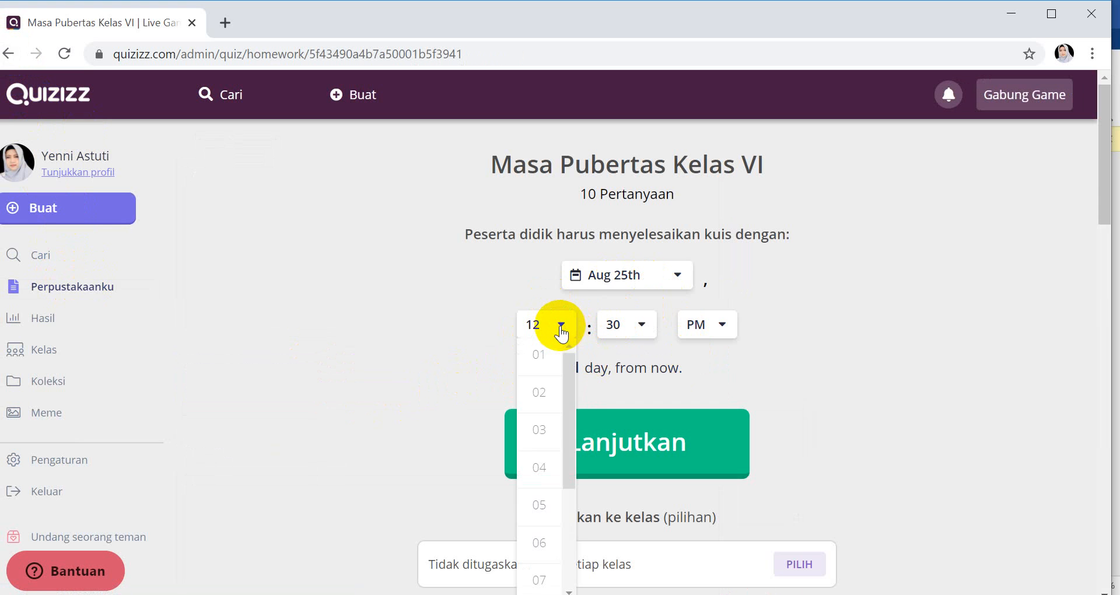
pyautogui.scroll(-3, 548, 528)
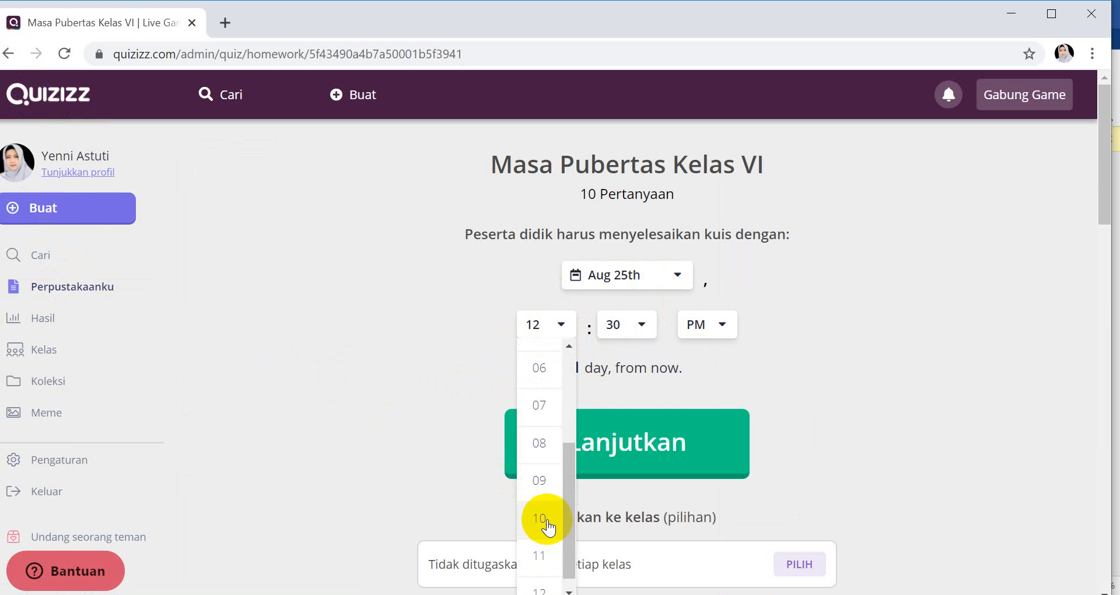
pyautogui.click(545, 519)
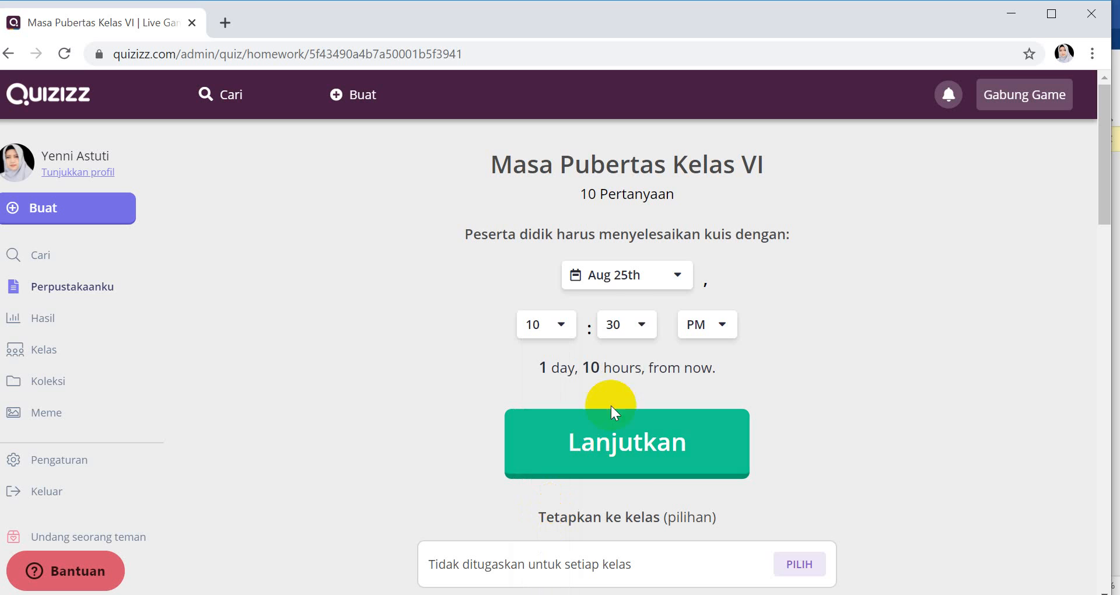
pyautogui.click(642, 330)
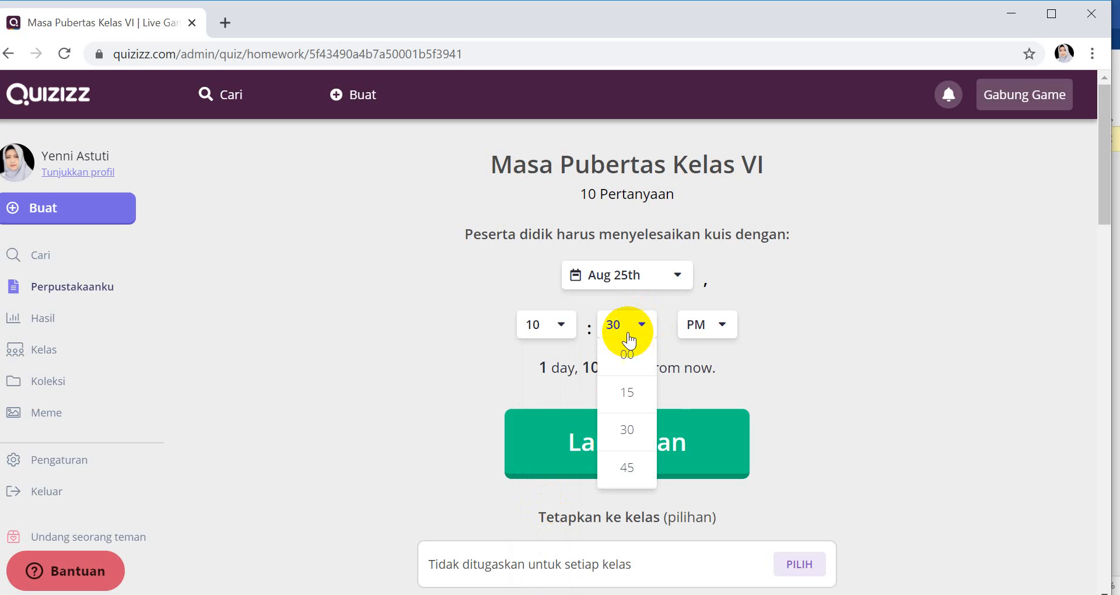
pyautogui.click(625, 355)
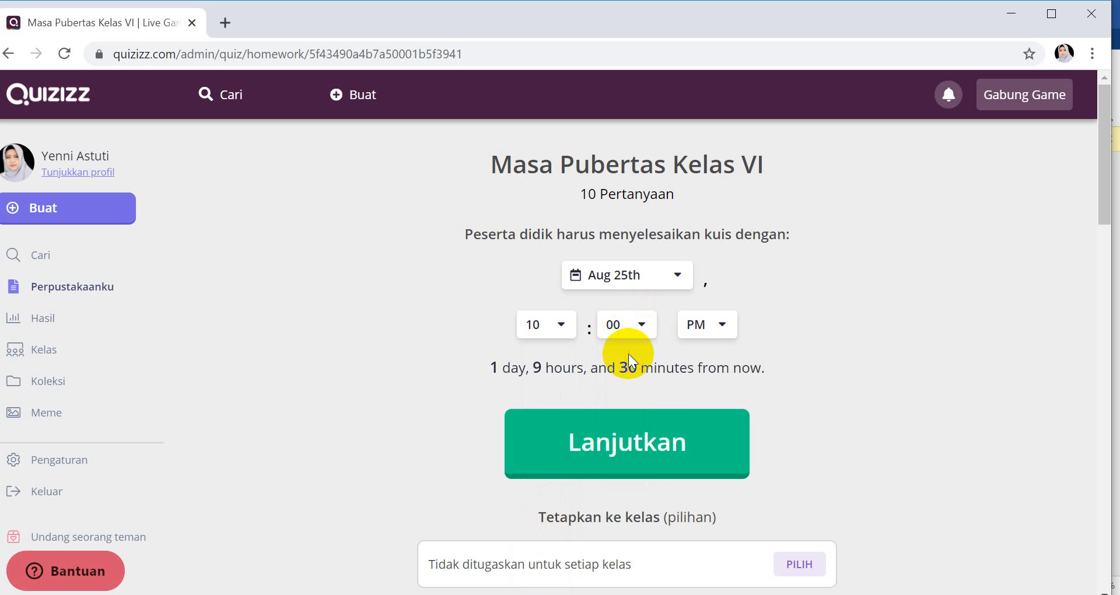
pyautogui.click(721, 326)
pyautogui.click(717, 354)
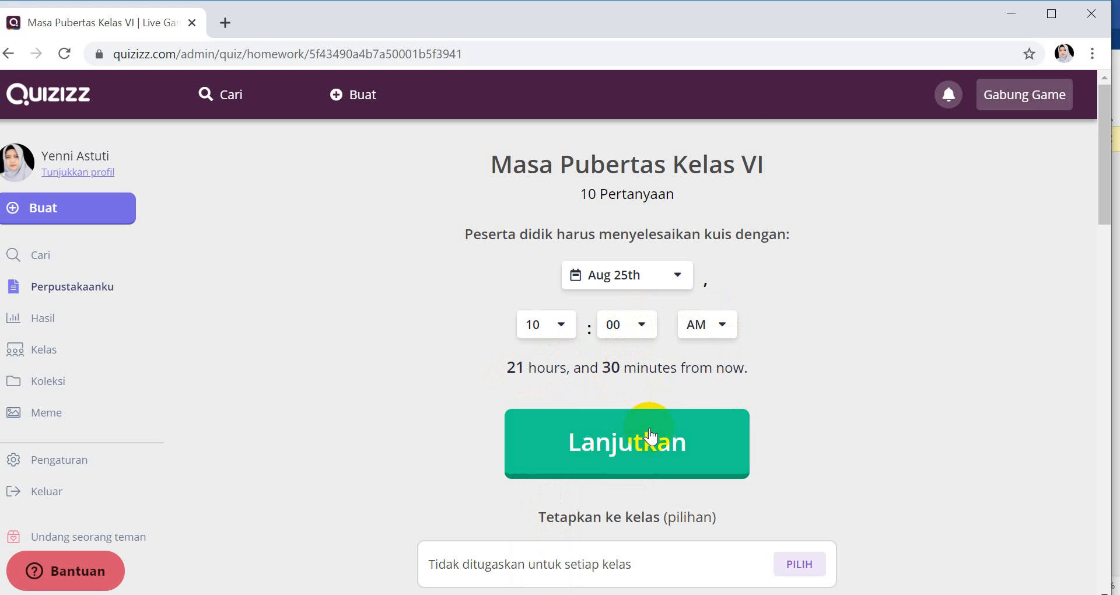
# - Select the custom crying bear meme set for the homework and continue with the assignment
pyautogui.scroll(-3, 650, 437)
pyautogui.scroll(-6, 649, 435)
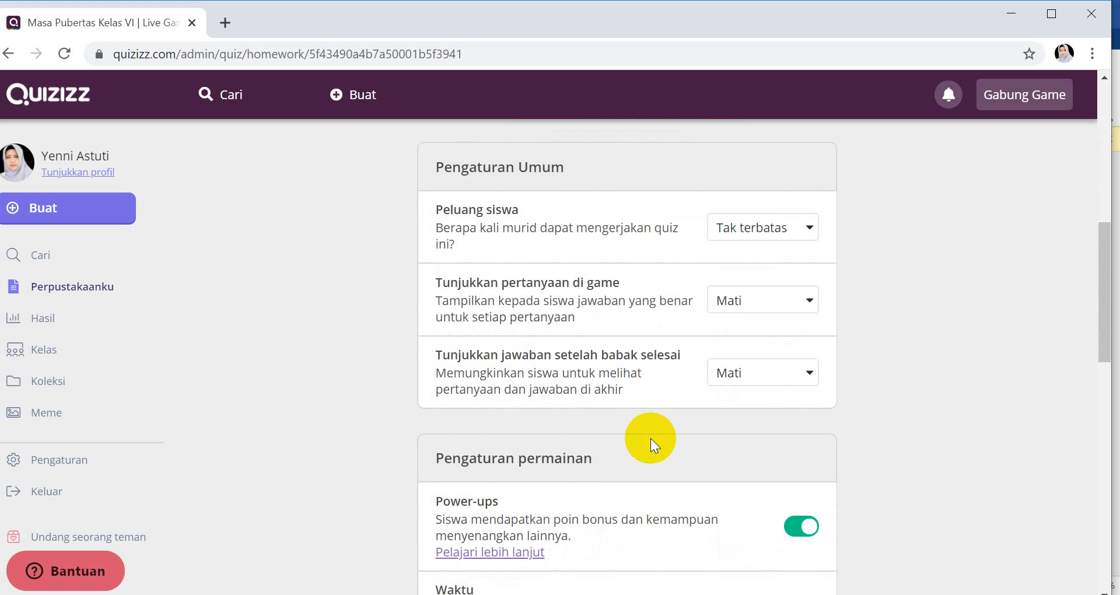
pyautogui.scroll(-8, 649, 439)
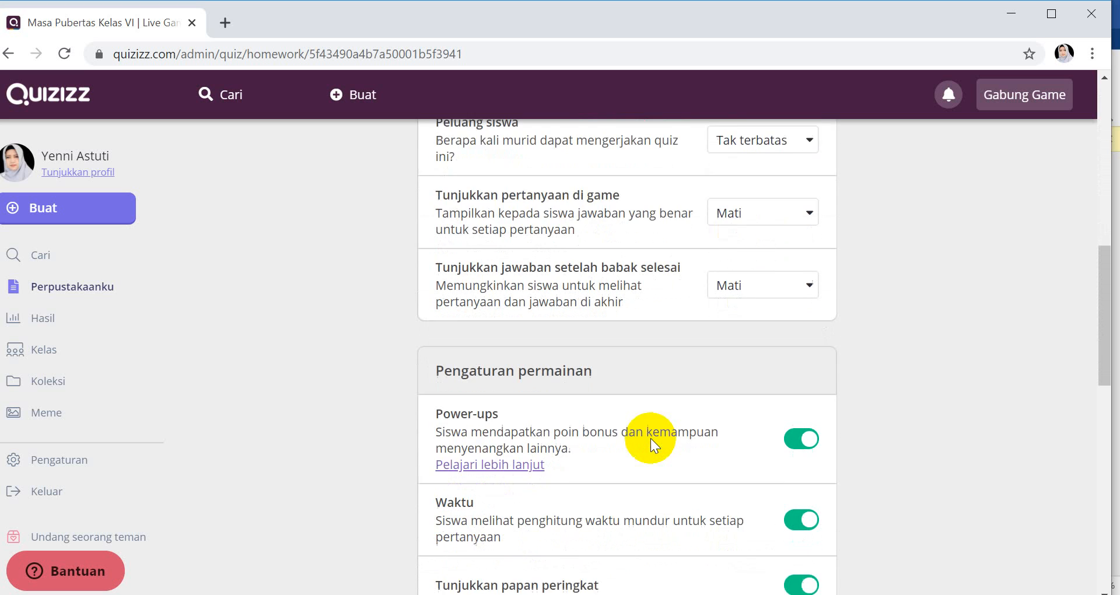
pyautogui.scroll(-3, 649, 438)
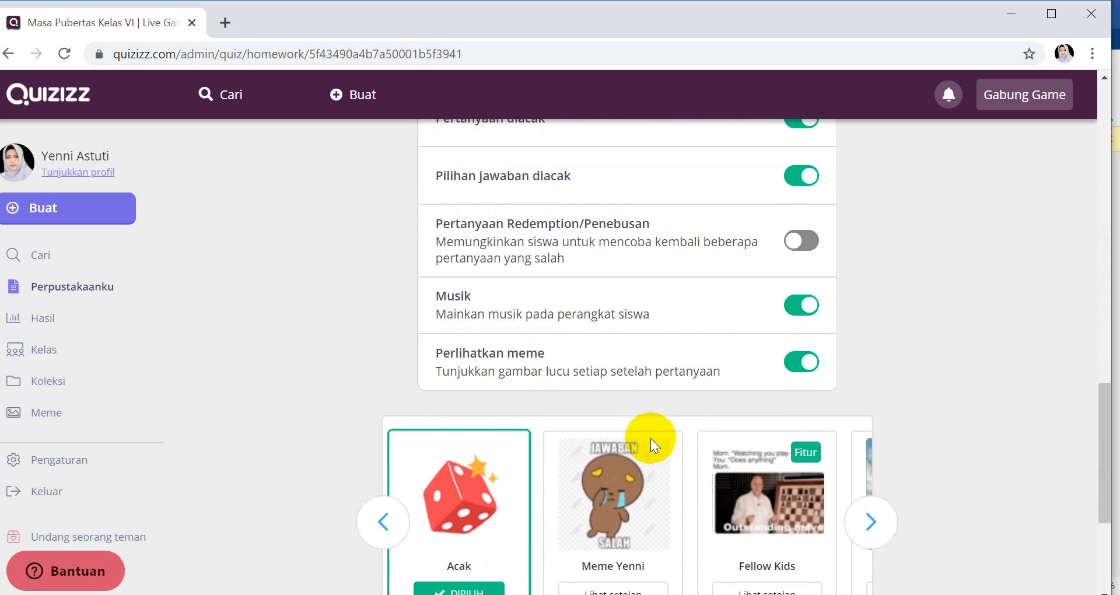
pyautogui.scroll(-2, 645, 445)
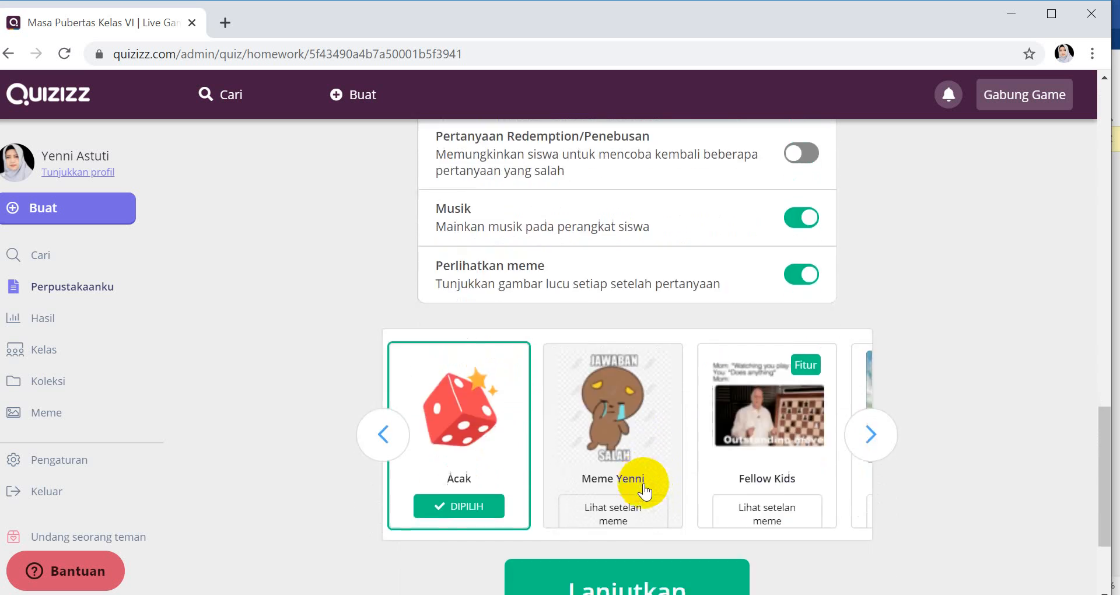
pyautogui.click(619, 441)
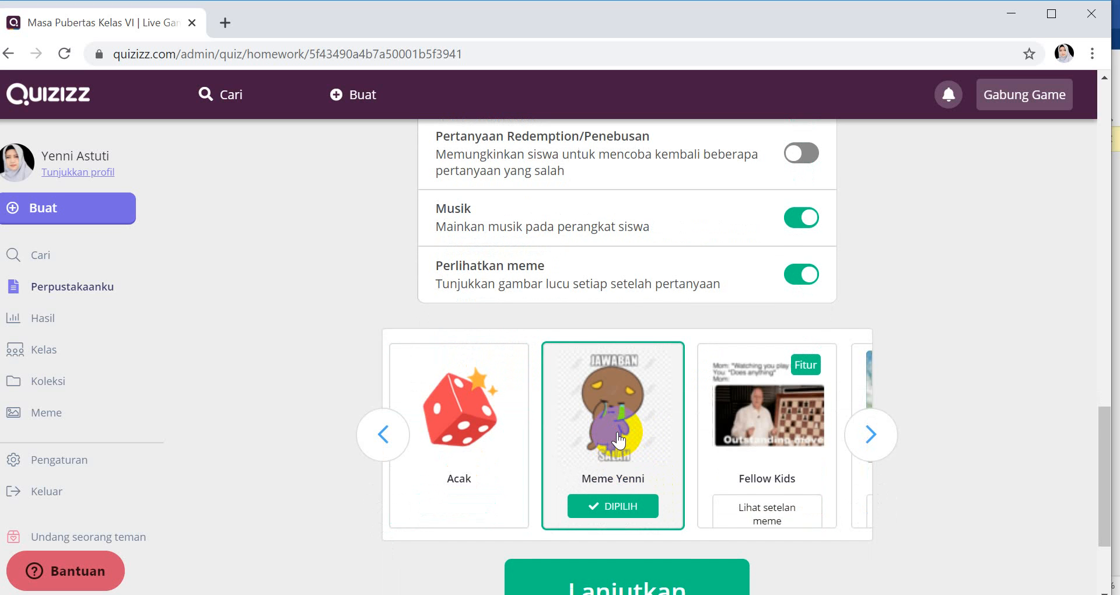
pyautogui.scroll(-2, 618, 441)
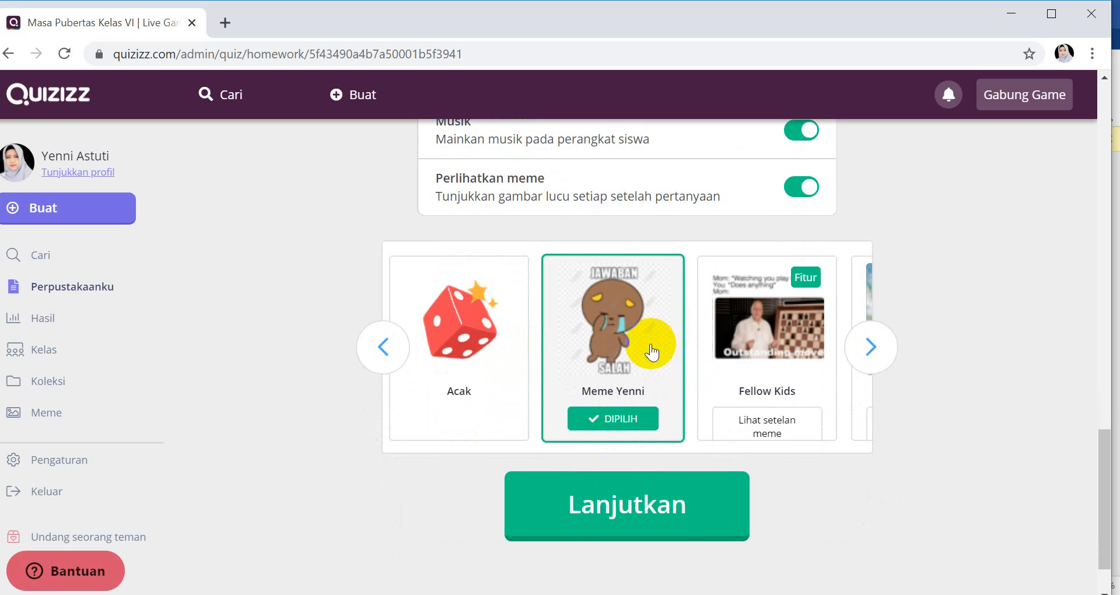
pyautogui.scroll(-2, 652, 443)
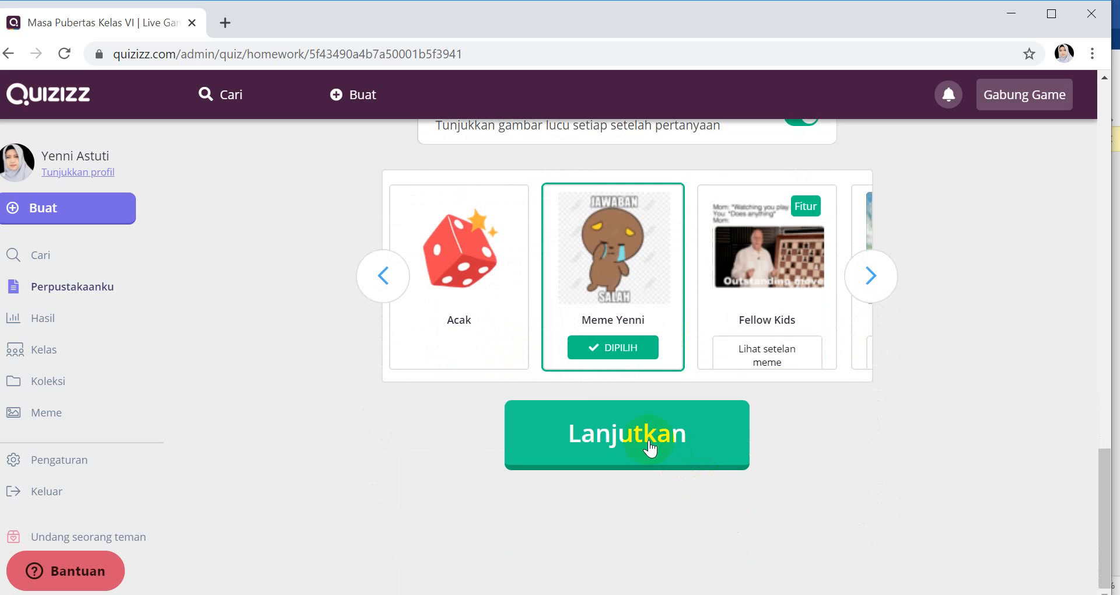
pyautogui.click(651, 447)
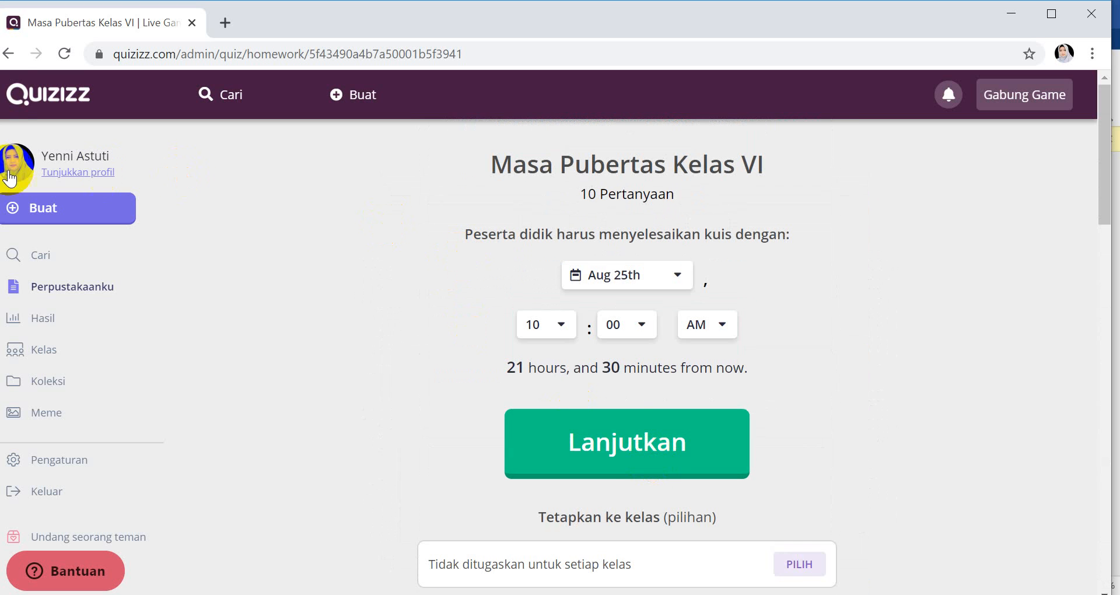
# - Return to the quiz page and open Latihan with the Mainkan option for solo practice
pyautogui.click(7, 55)
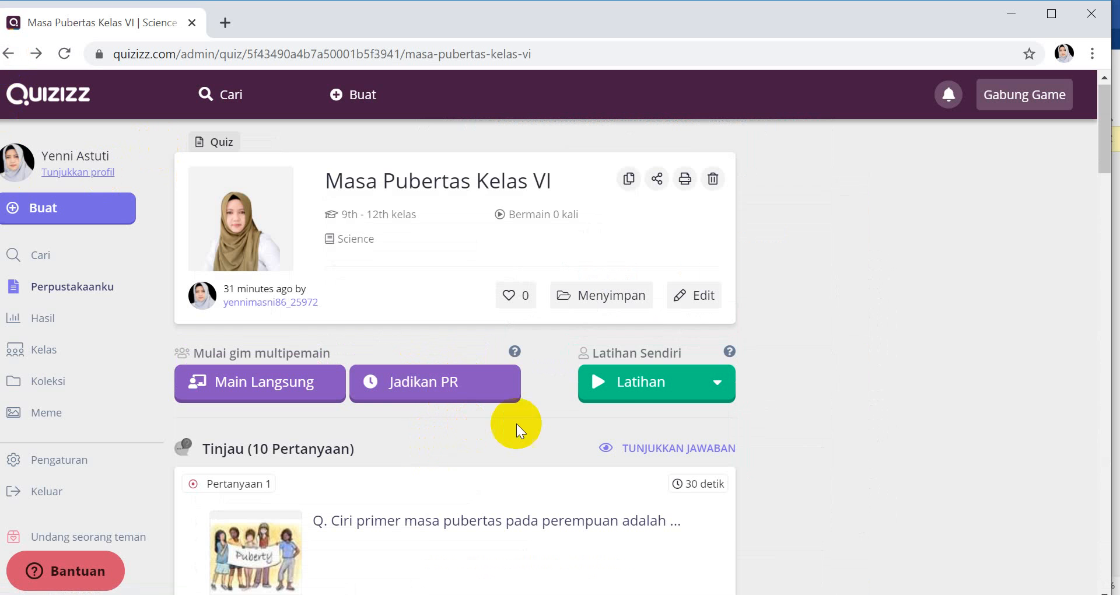
pyautogui.click(718, 383)
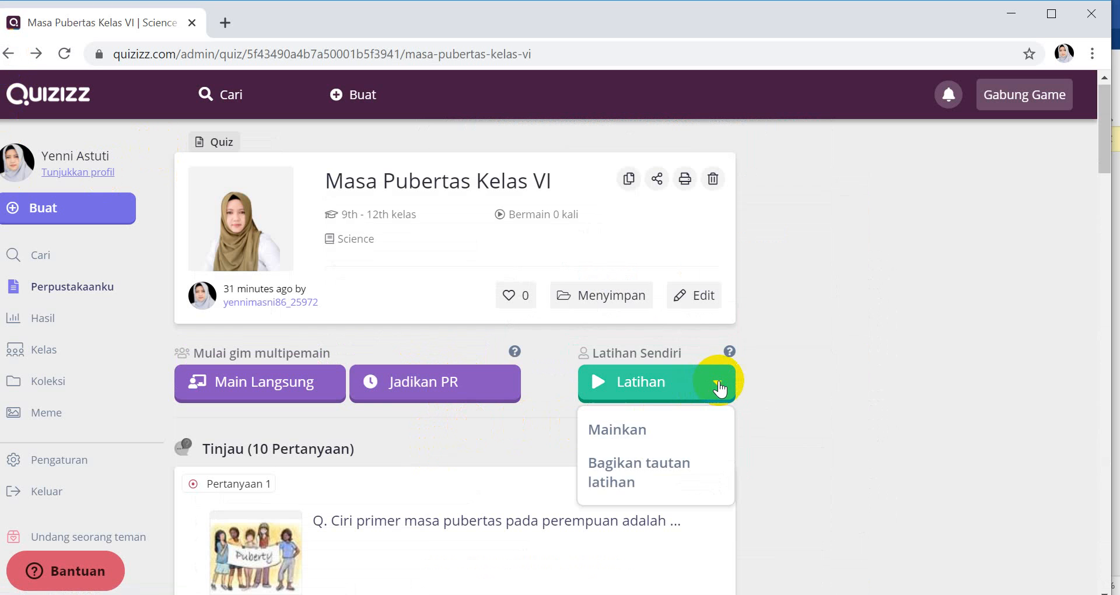
pyautogui.click(648, 428)
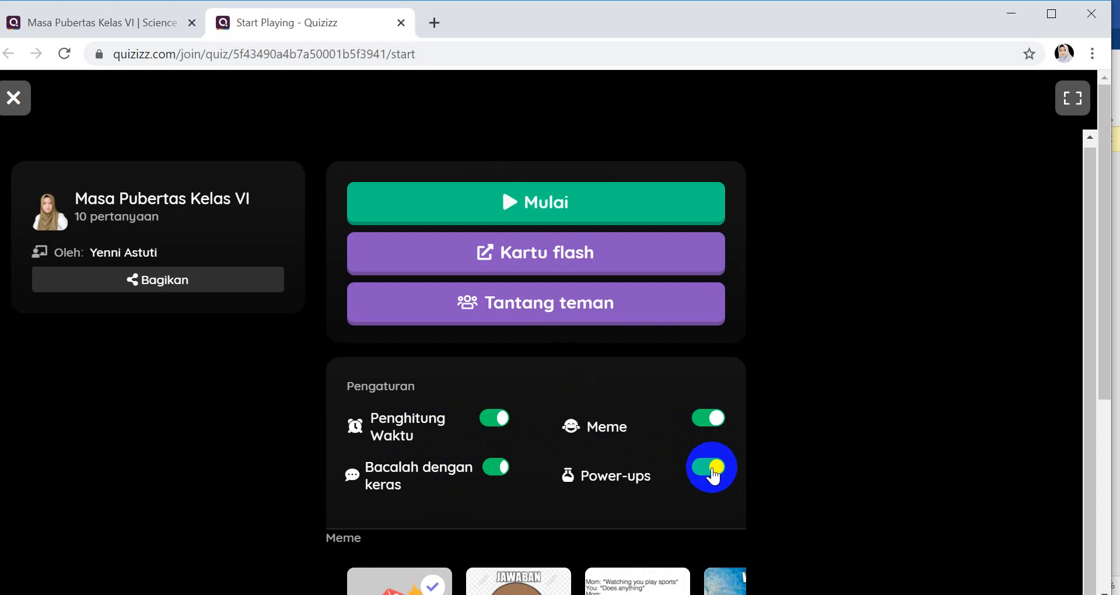
# - Select the custom crying bear meme set and the Synthwave theme for the practice game
pyautogui.scroll(-5, 700, 466)
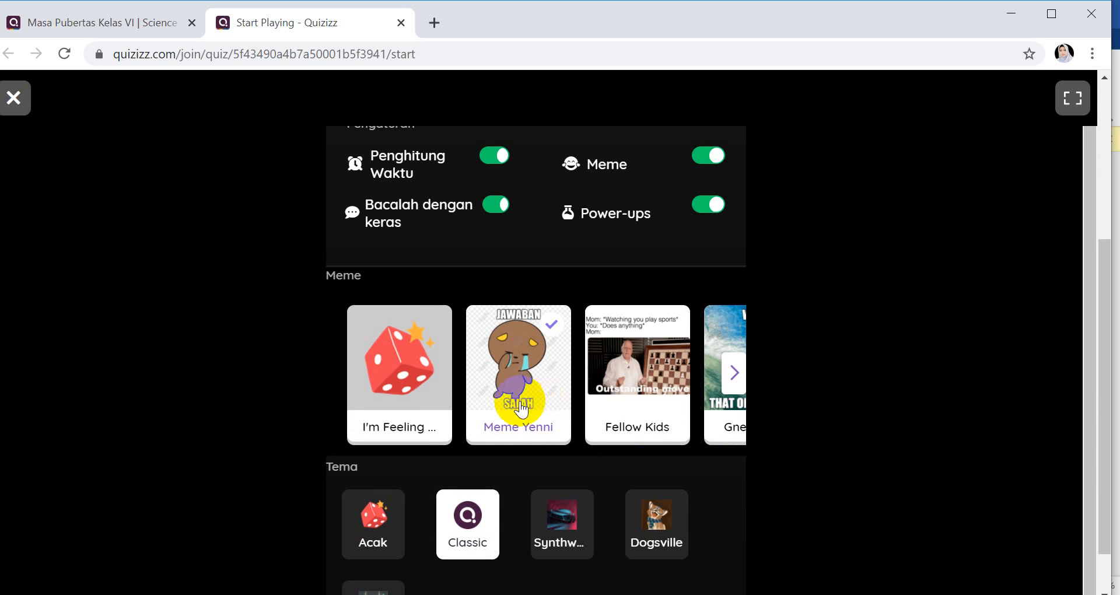
pyautogui.click(541, 505)
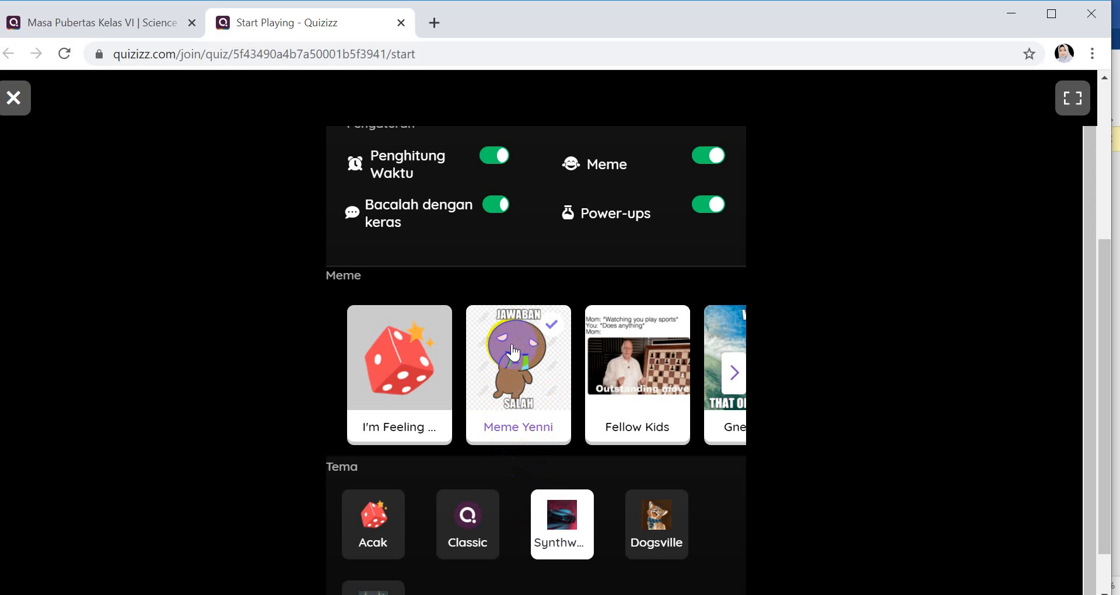
pyautogui.scroll(5, 507, 374)
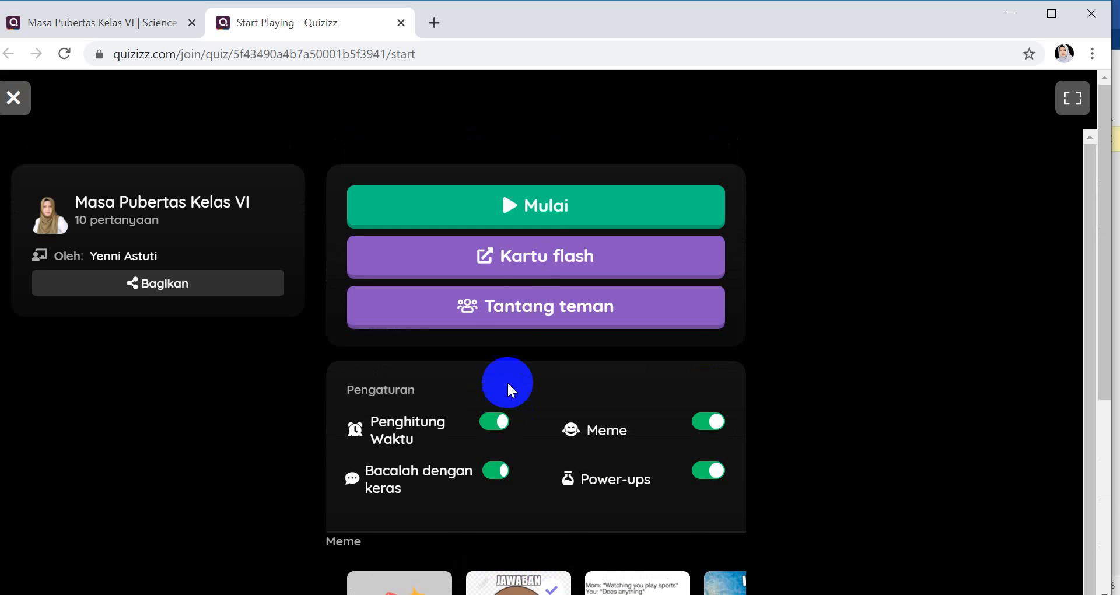
# - Start the solo practice game, dismissing the connection error and retrying the start
pyautogui.click(548, 207)
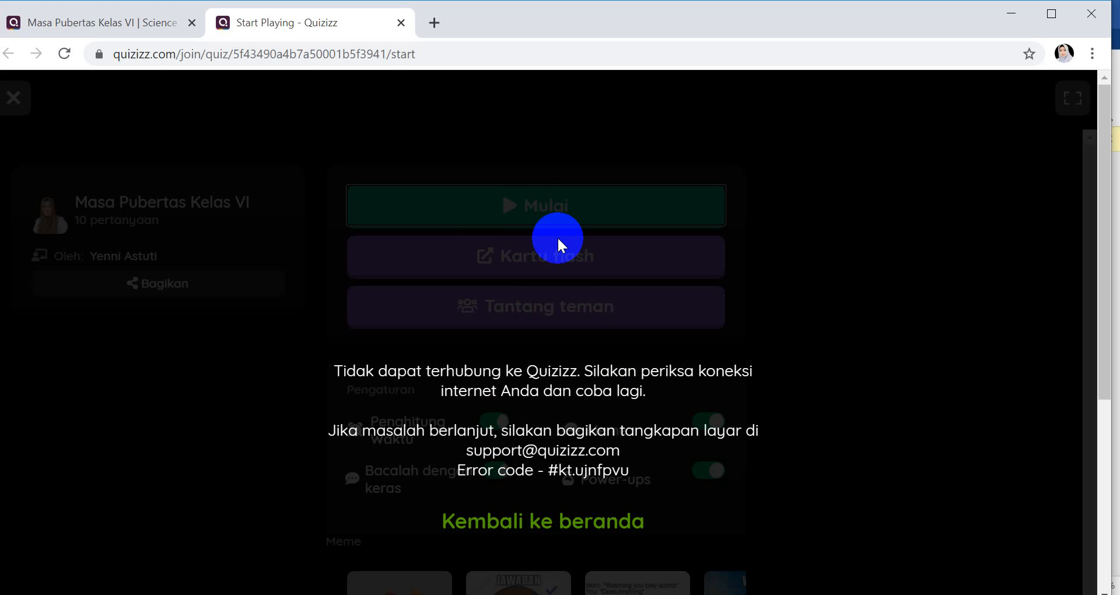
pyautogui.click(592, 528)
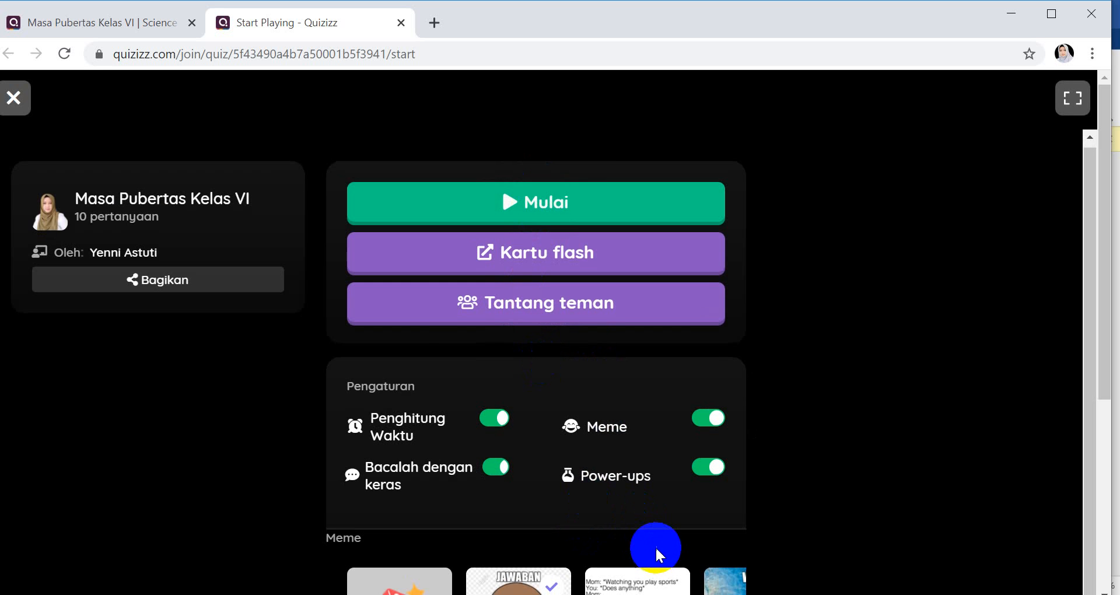
pyautogui.click(566, 211)
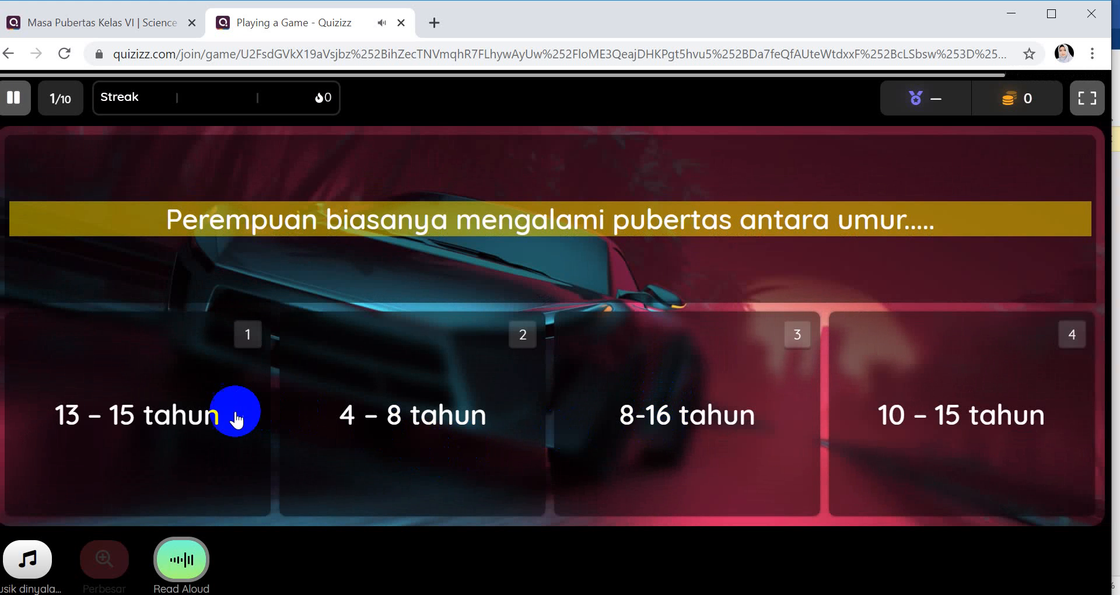
# - Answer the female puberty age question with 13 – 15 tahun and submit Fertilisasi for the second question
pyautogui.click(193, 417)
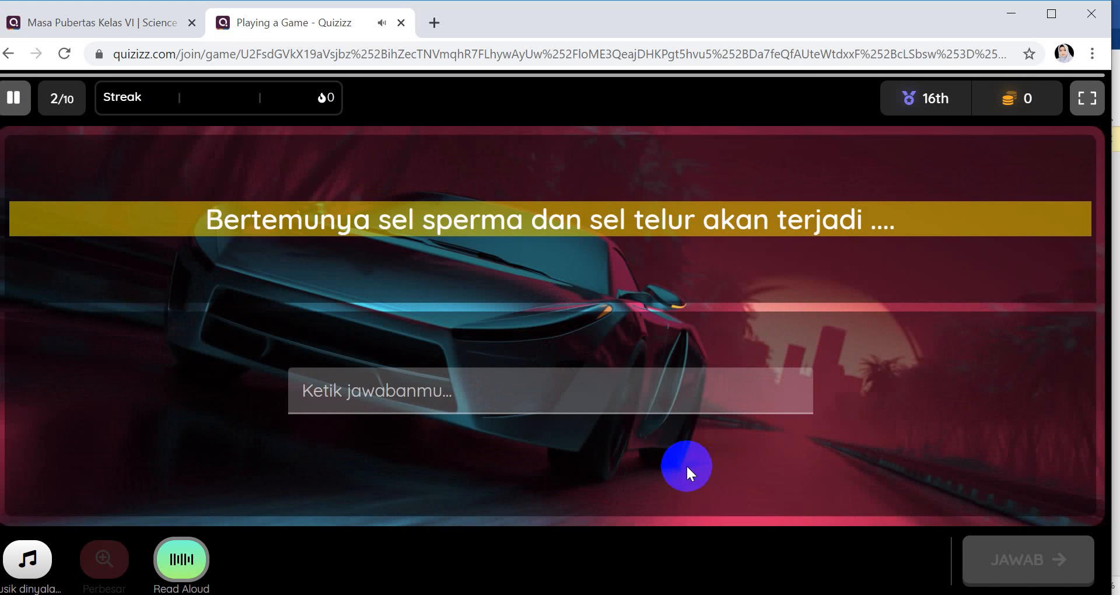
pyautogui.click(567, 388)
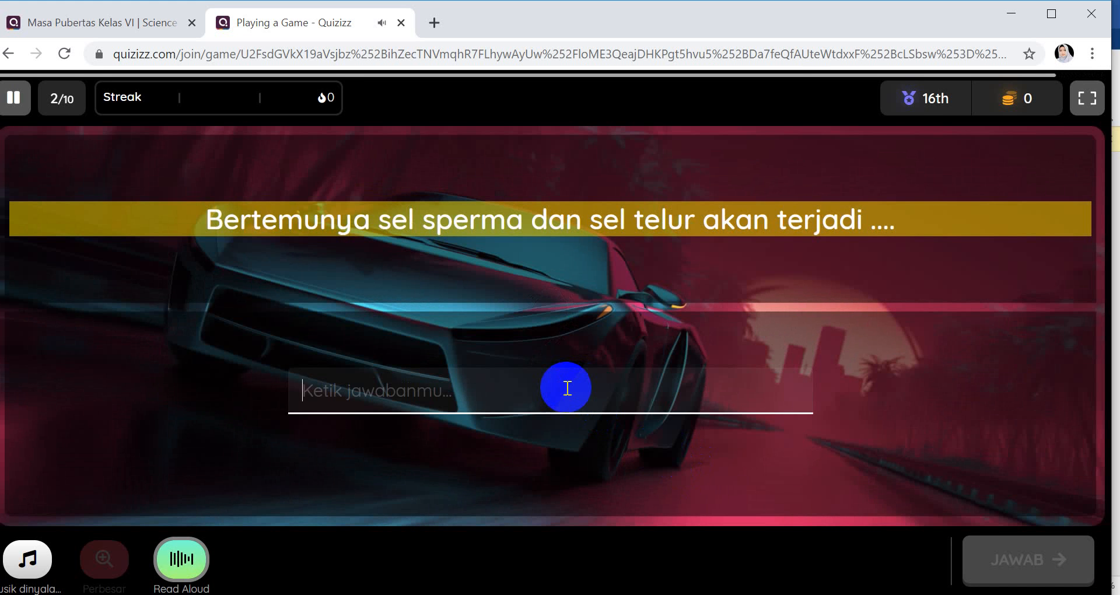
pyautogui.write('Fertilisasi')
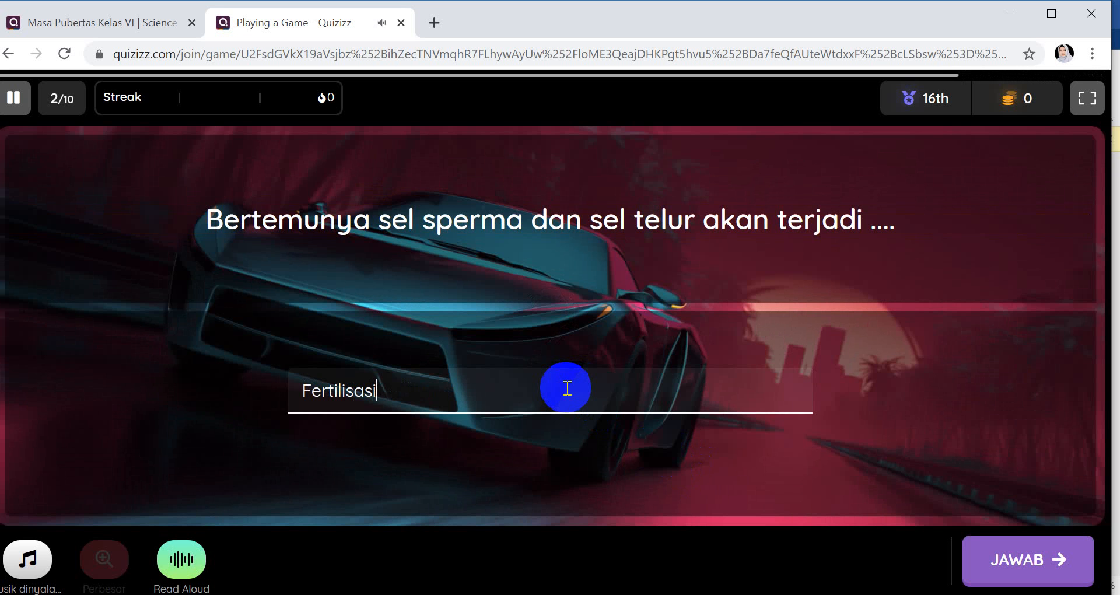
pyautogui.click(1003, 554)
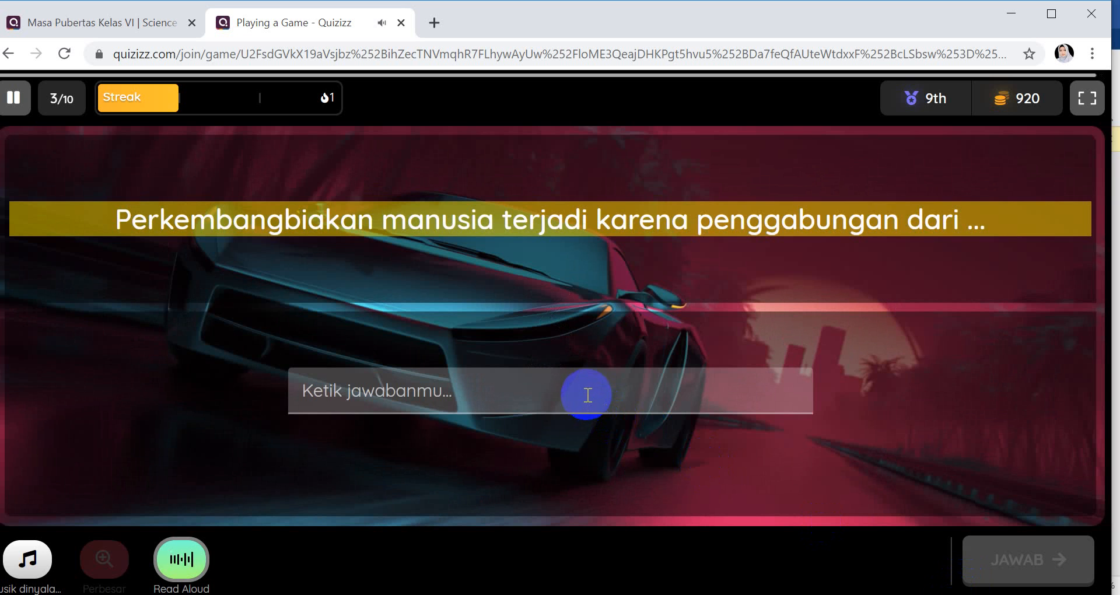
# - Submit "sel sperma dan sel telur" for the third question and choose Testis pada laki-laki for the fourth
pyautogui.click(584, 399)
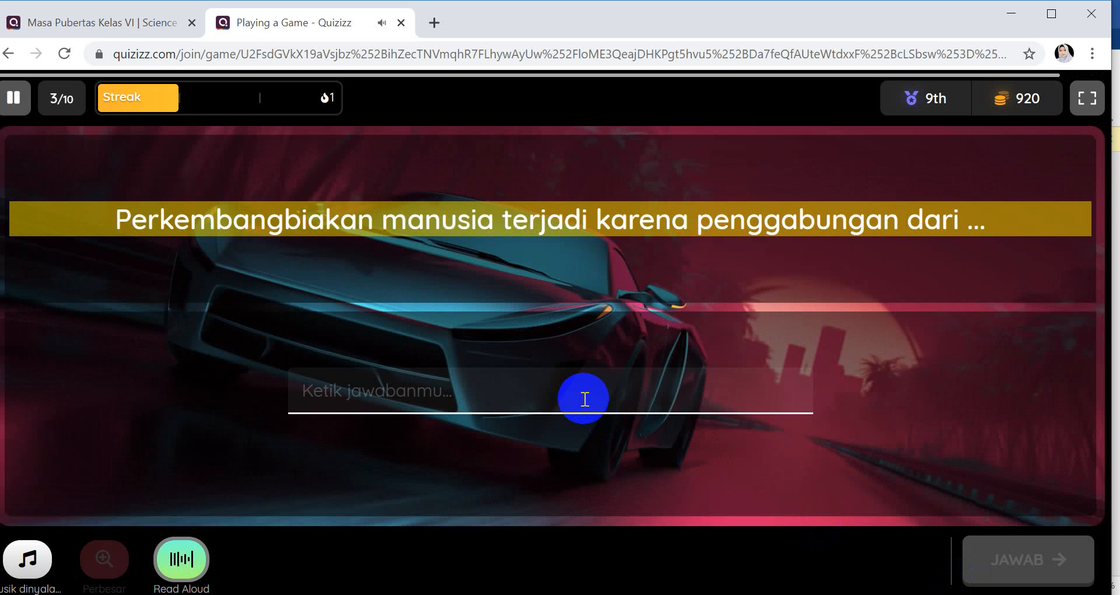
pyautogui.write('sel sperma dan sel telur')
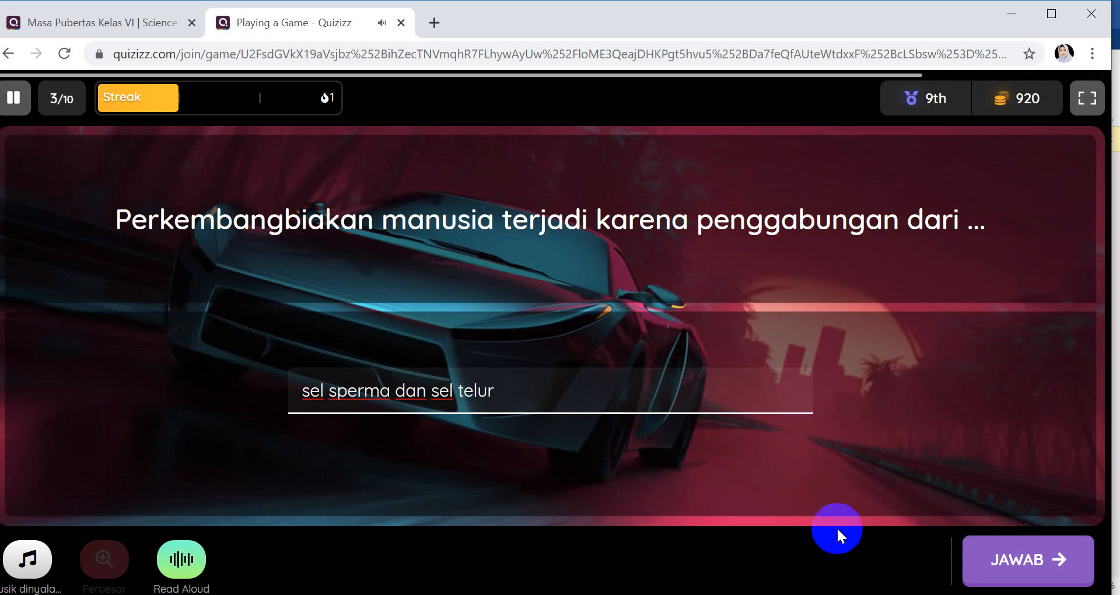
pyautogui.click(994, 557)
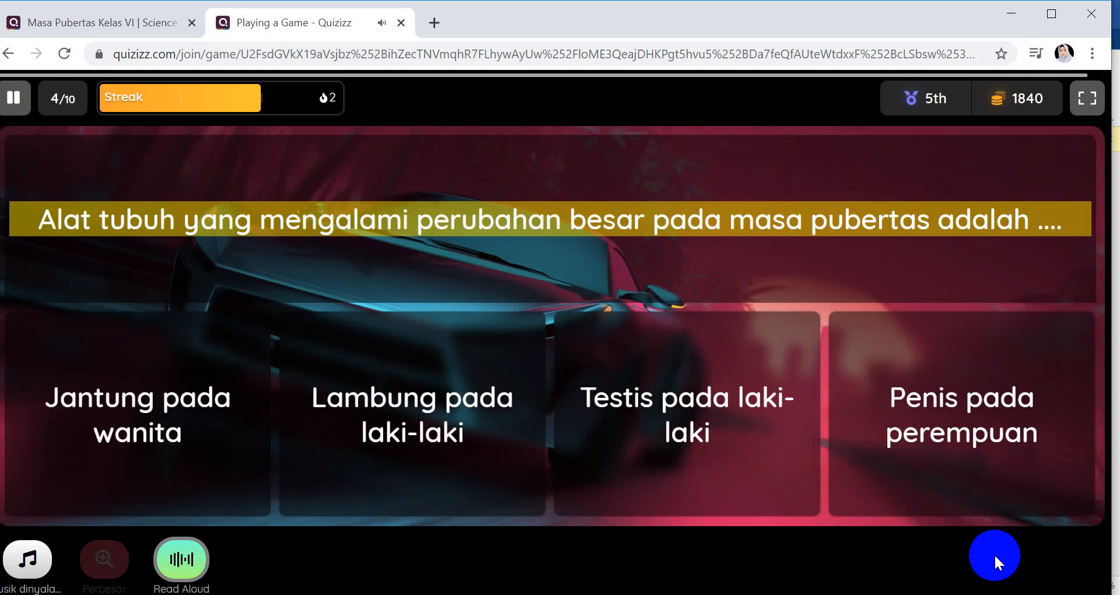
pyautogui.click(746, 424)
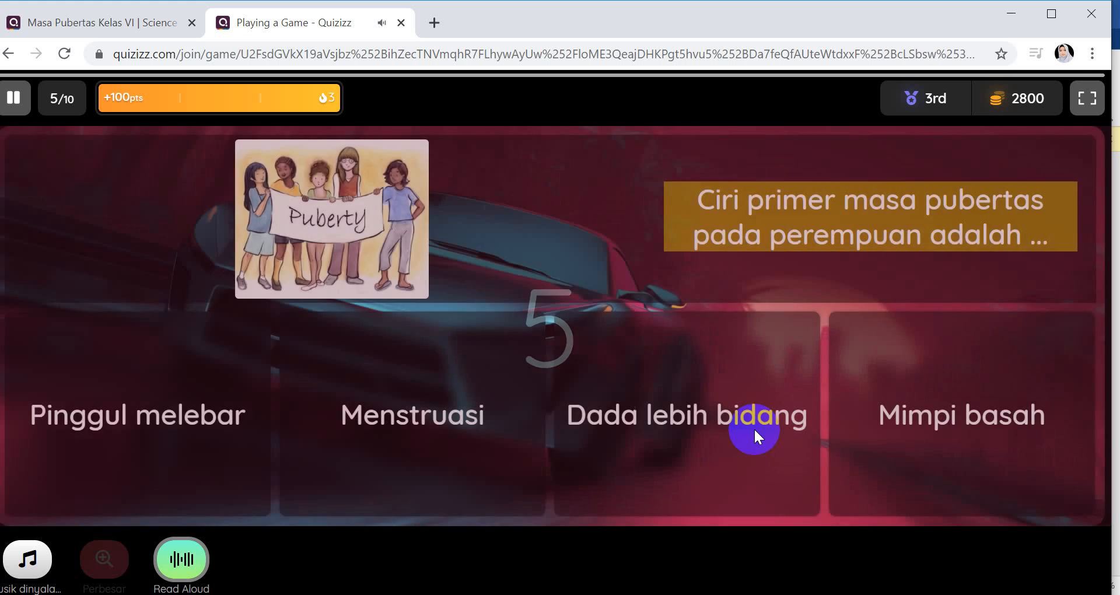
# - Answer the female primary puberty trait question with Pinggul melebar and the endometrium question with B, dismissing the power-up notice
pyautogui.click(201, 421)
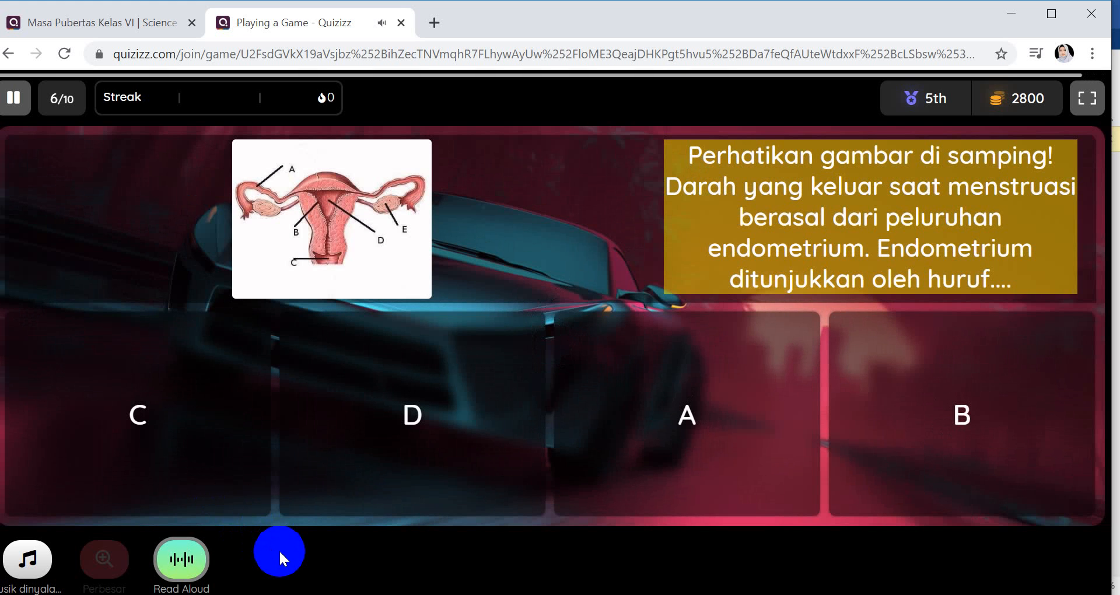
pyautogui.click(996, 437)
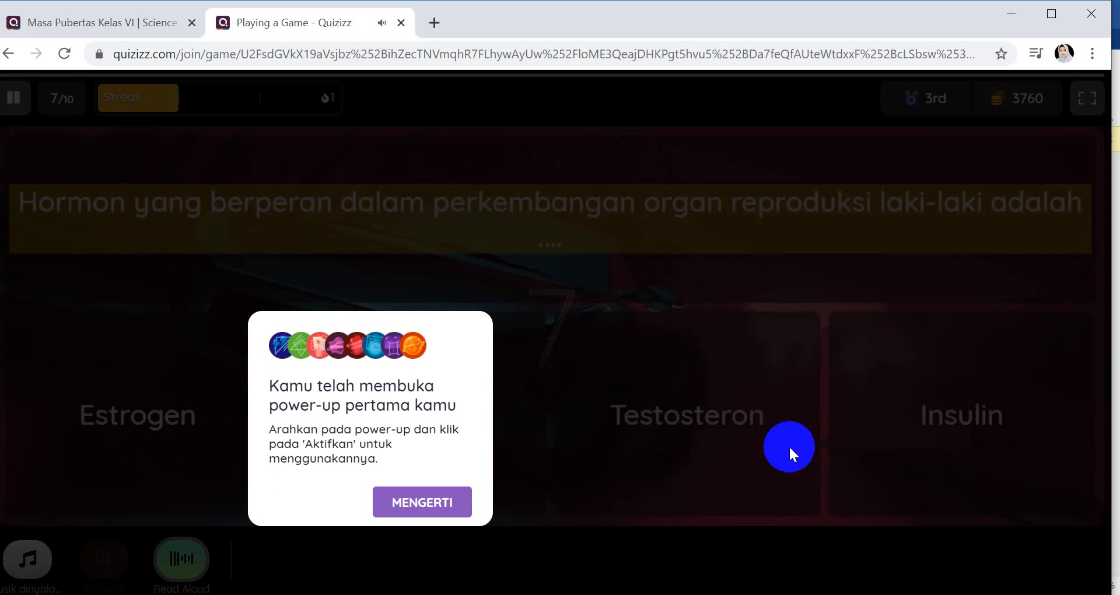
pyautogui.click(450, 509)
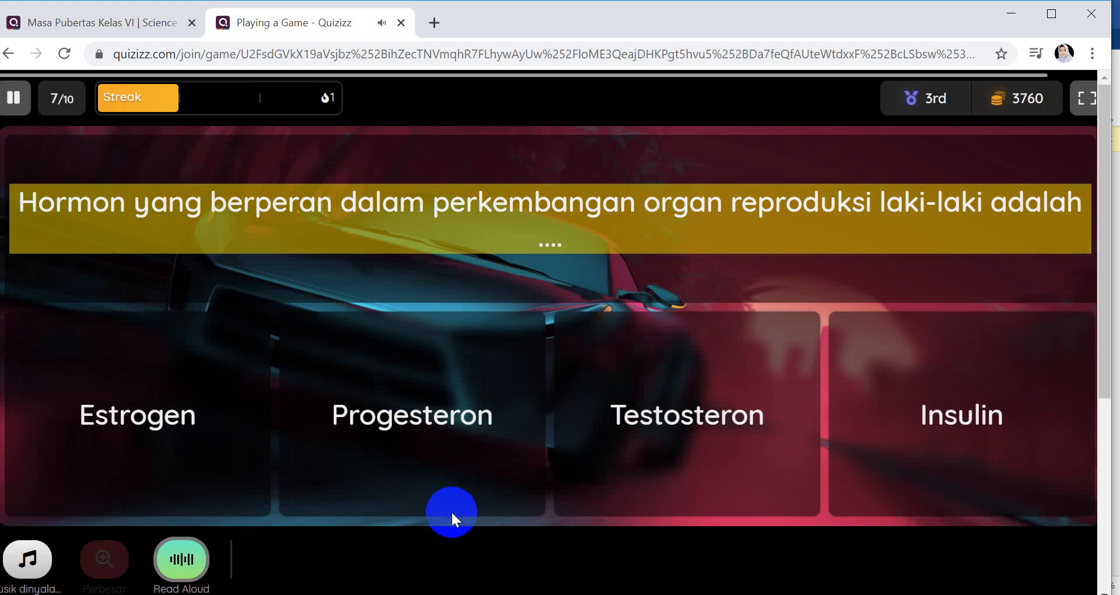
# - Answer the male hormone question with Testosteron, postpone the x2 power-up, and submit Suara berat and Dada membidang for the eighth question
pyautogui.click(678, 443)
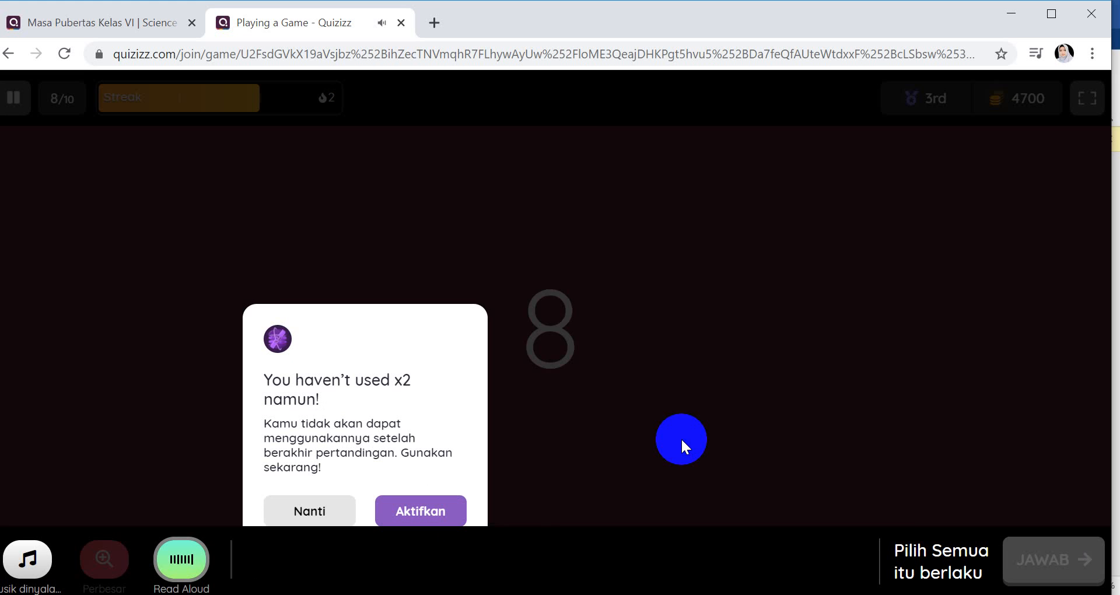
pyautogui.click(300, 512)
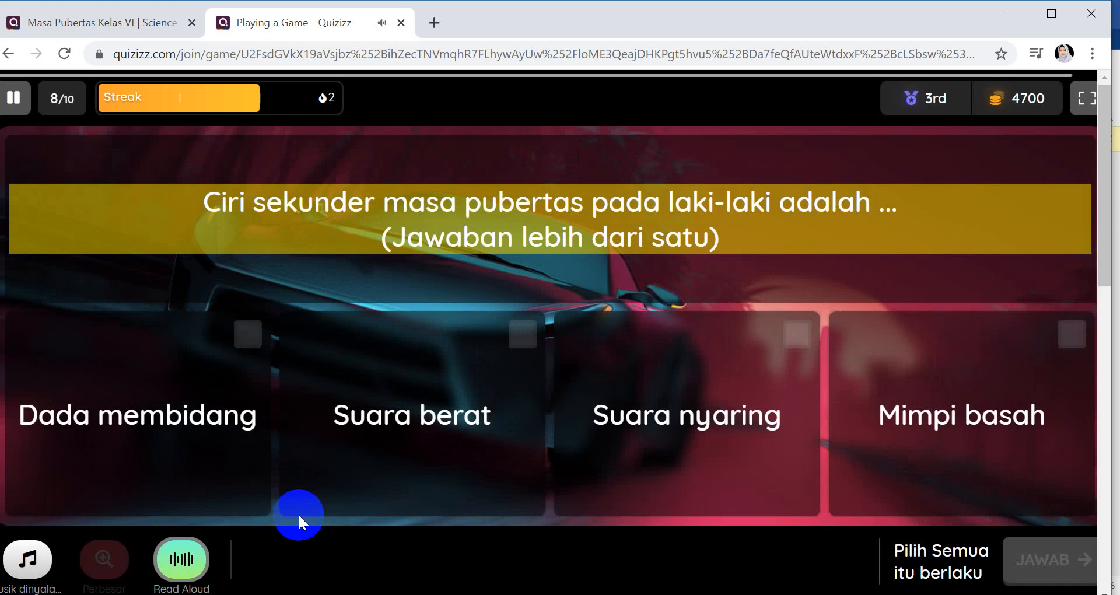
pyautogui.click(382, 435)
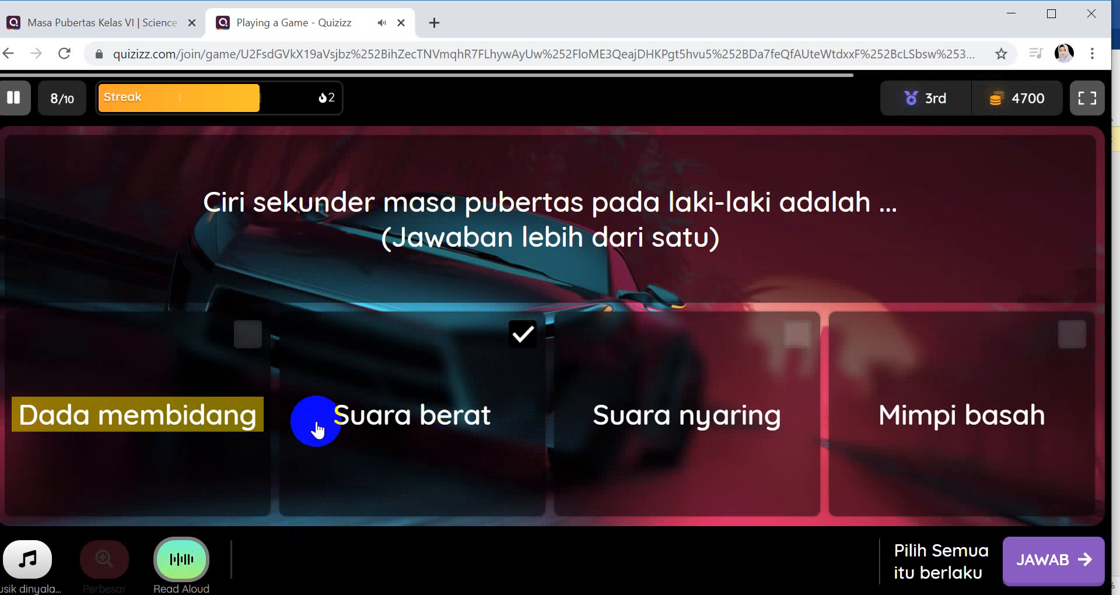
pyautogui.click(230, 419)
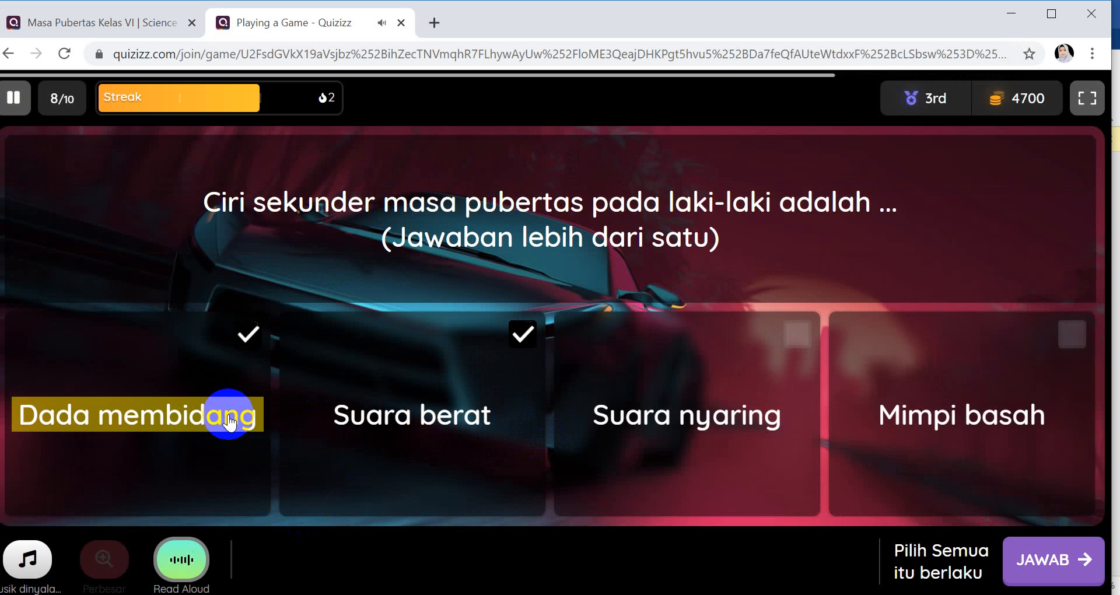
pyautogui.click(1063, 568)
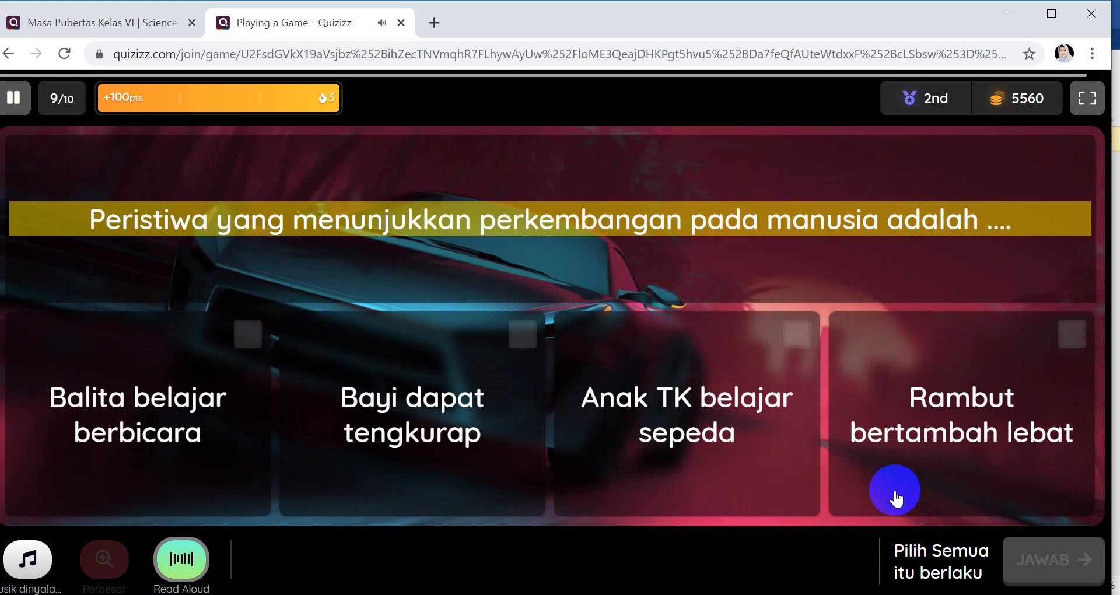
# - Submit Anak TK belajar sepeda, Rambut bertambah lebat and Bayi dapat tengkurap for the ninth question about human development
pyautogui.click(760, 459)
pyautogui.click(867, 413)
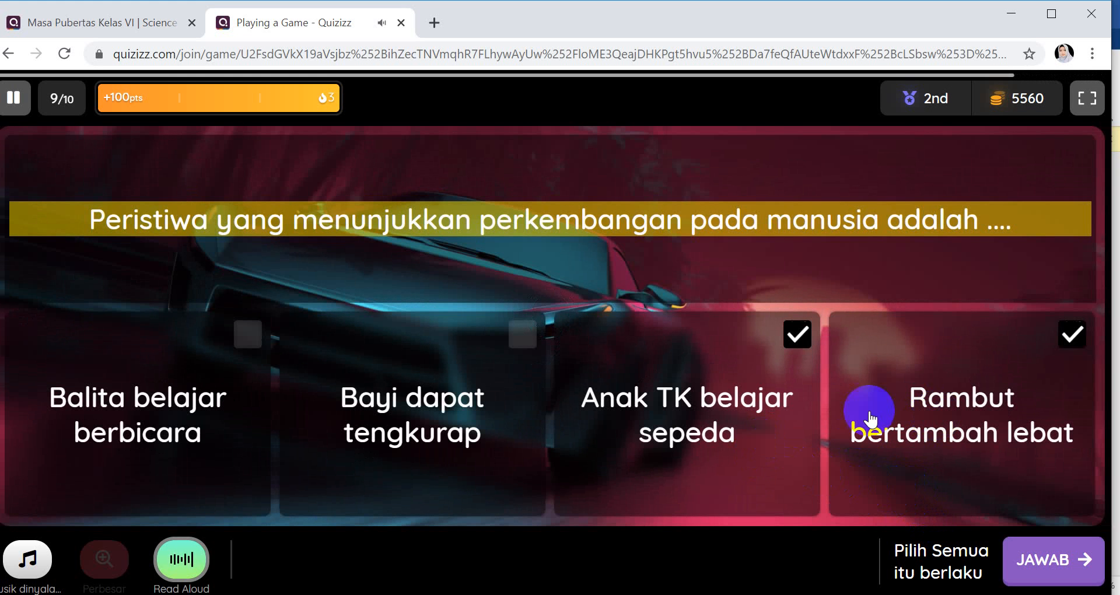
pyautogui.click(507, 407)
pyautogui.click(1038, 559)
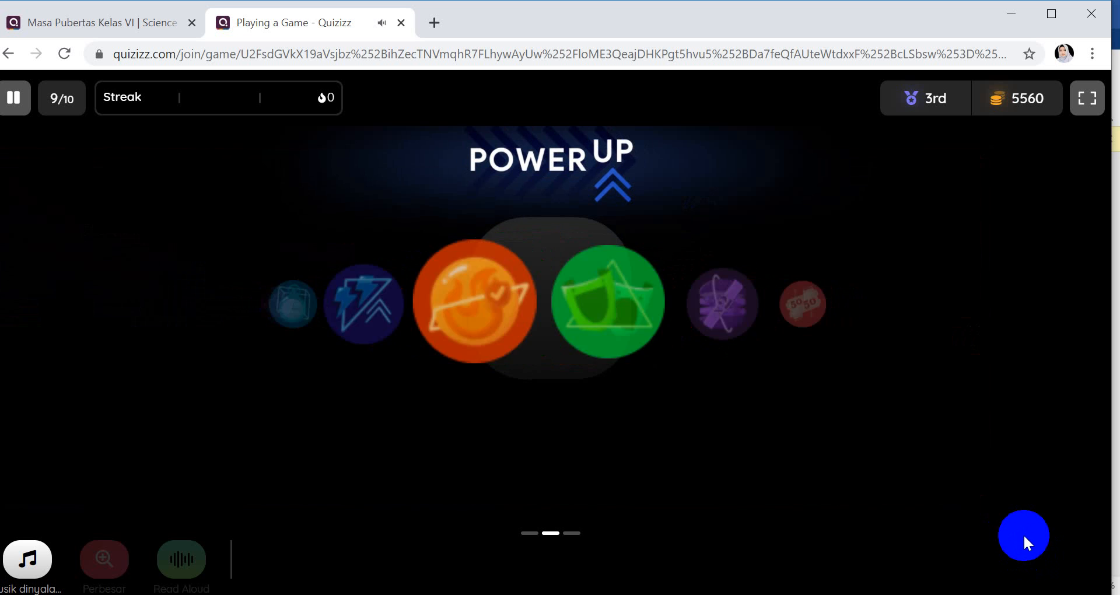
# - Answer the tenth question with "Sudah mulai berpikir sebab dan akibat setiap tindakan yang dilakukan" and close the practice game
pyautogui.click(707, 380)
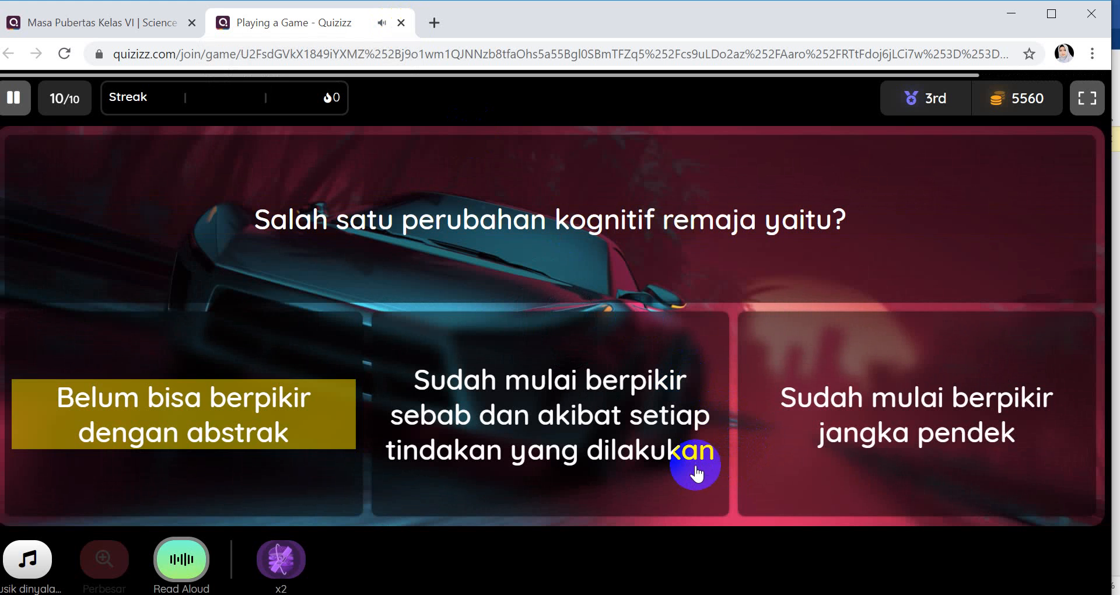
pyautogui.click(624, 441)
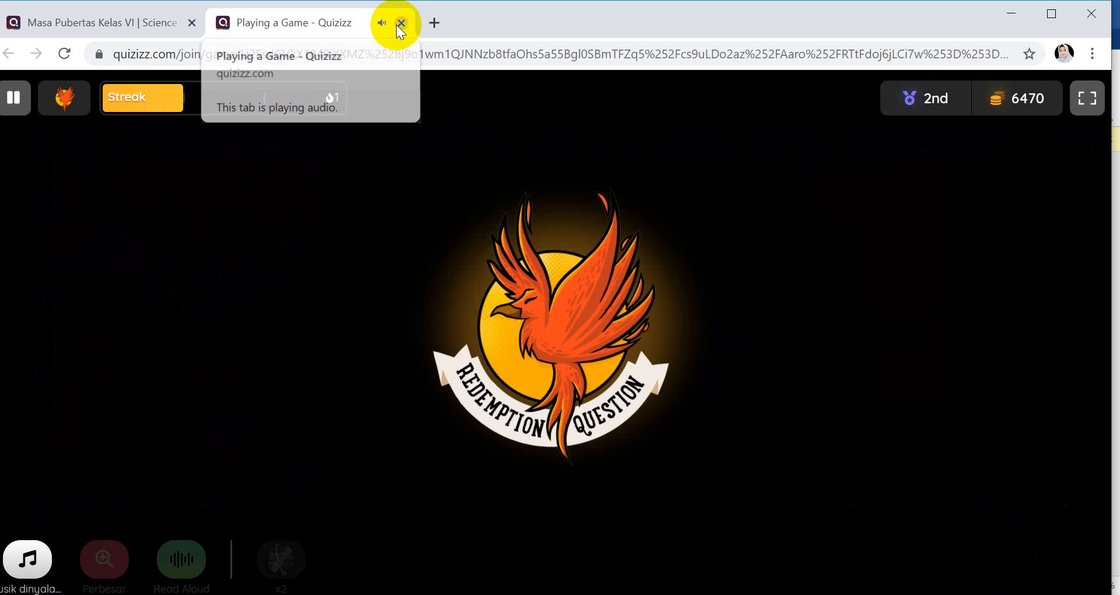
pyautogui.click(398, 24)
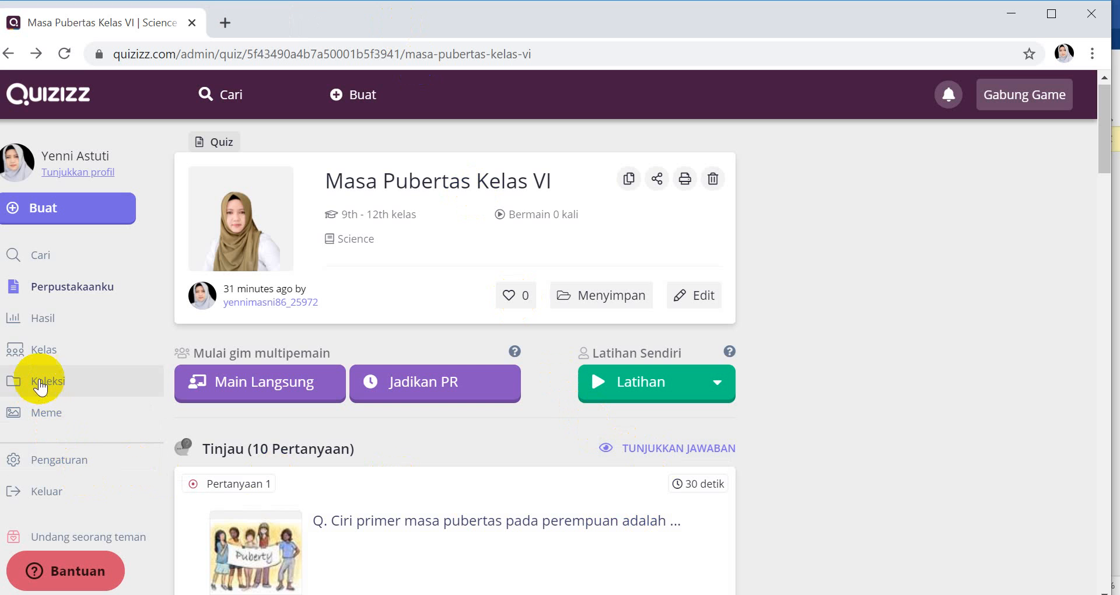
# - Open the quiz results list and view the Excel download option for the Masa Pubertas Soal Kelas VI report started 16 hours ago
pyautogui.click(38, 321)
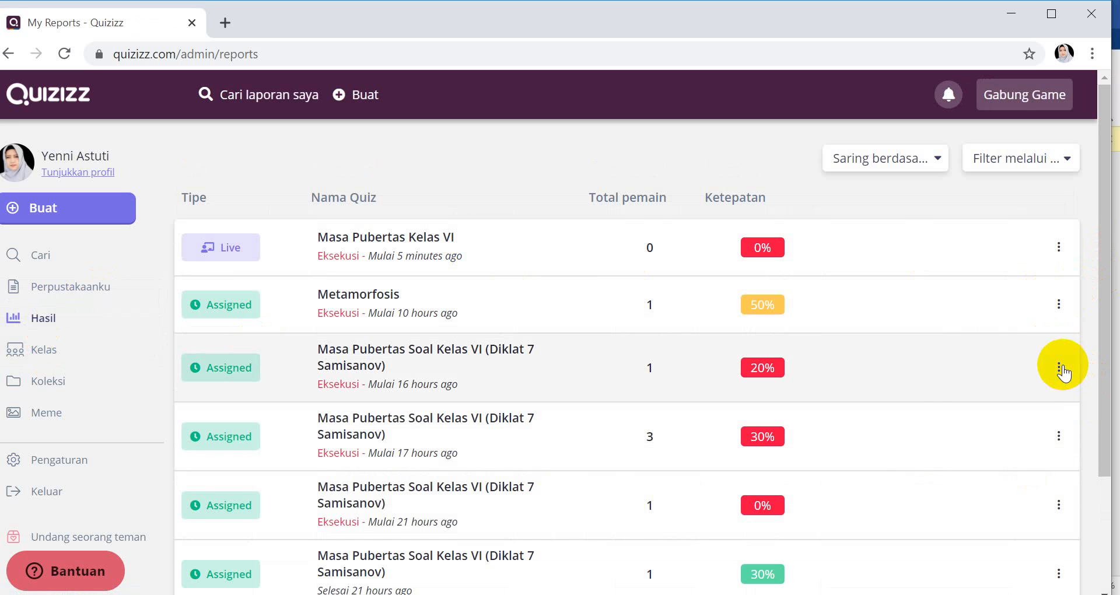
pyautogui.click(1060, 368)
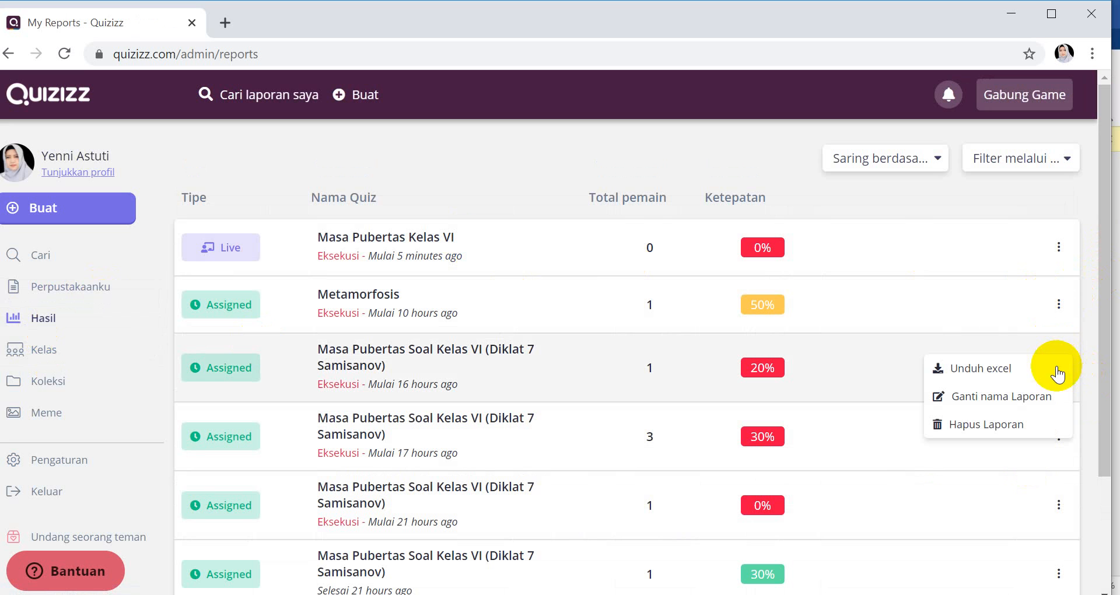
pyautogui.click(1000, 373)
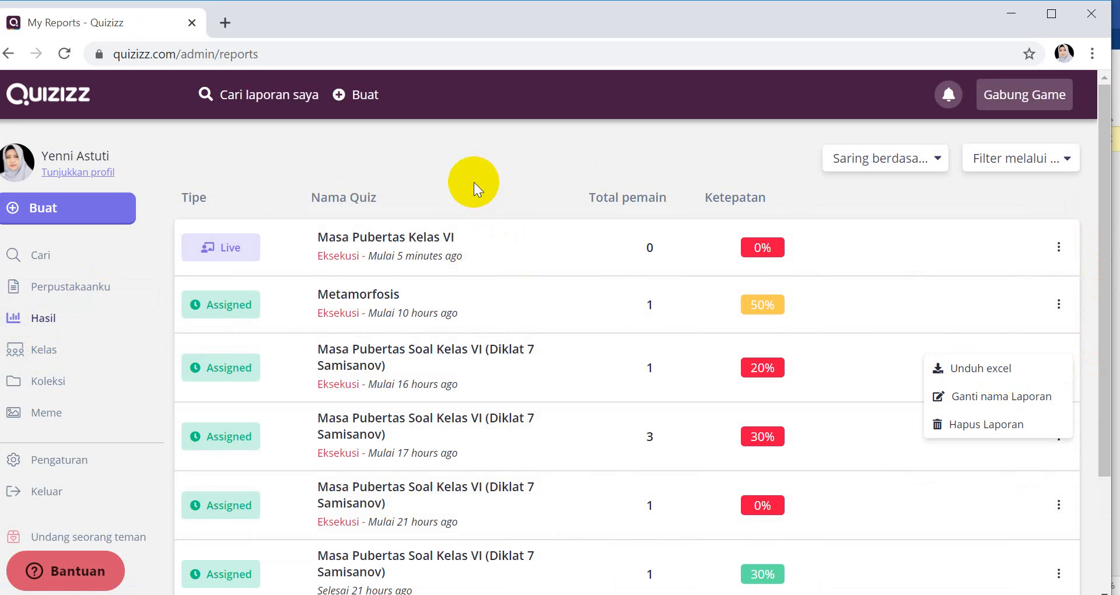
# - Open the personal quiz library
pyautogui.click(78, 287)
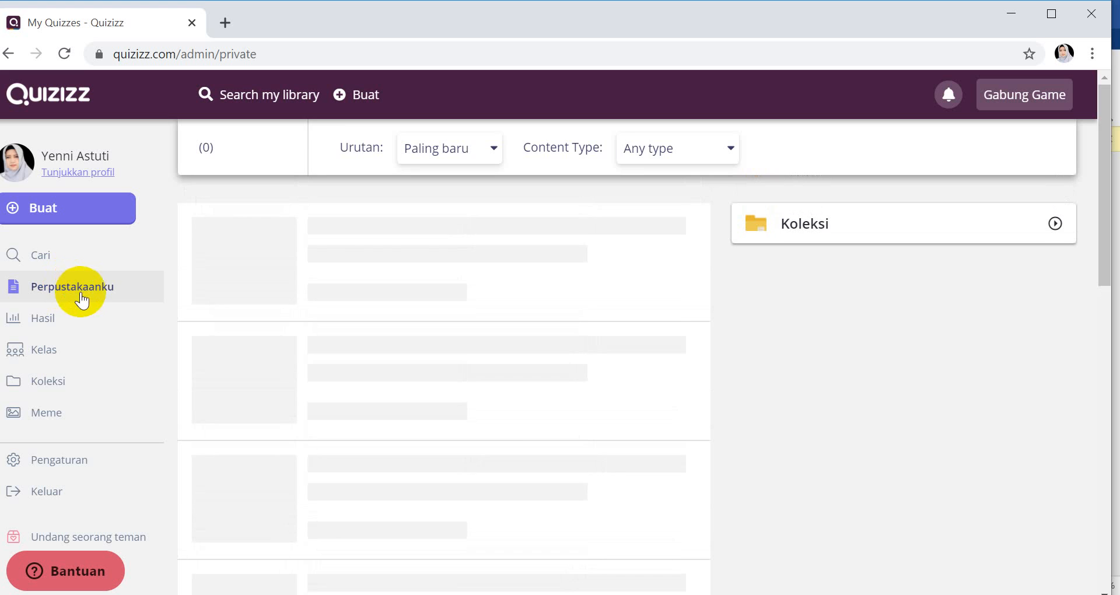